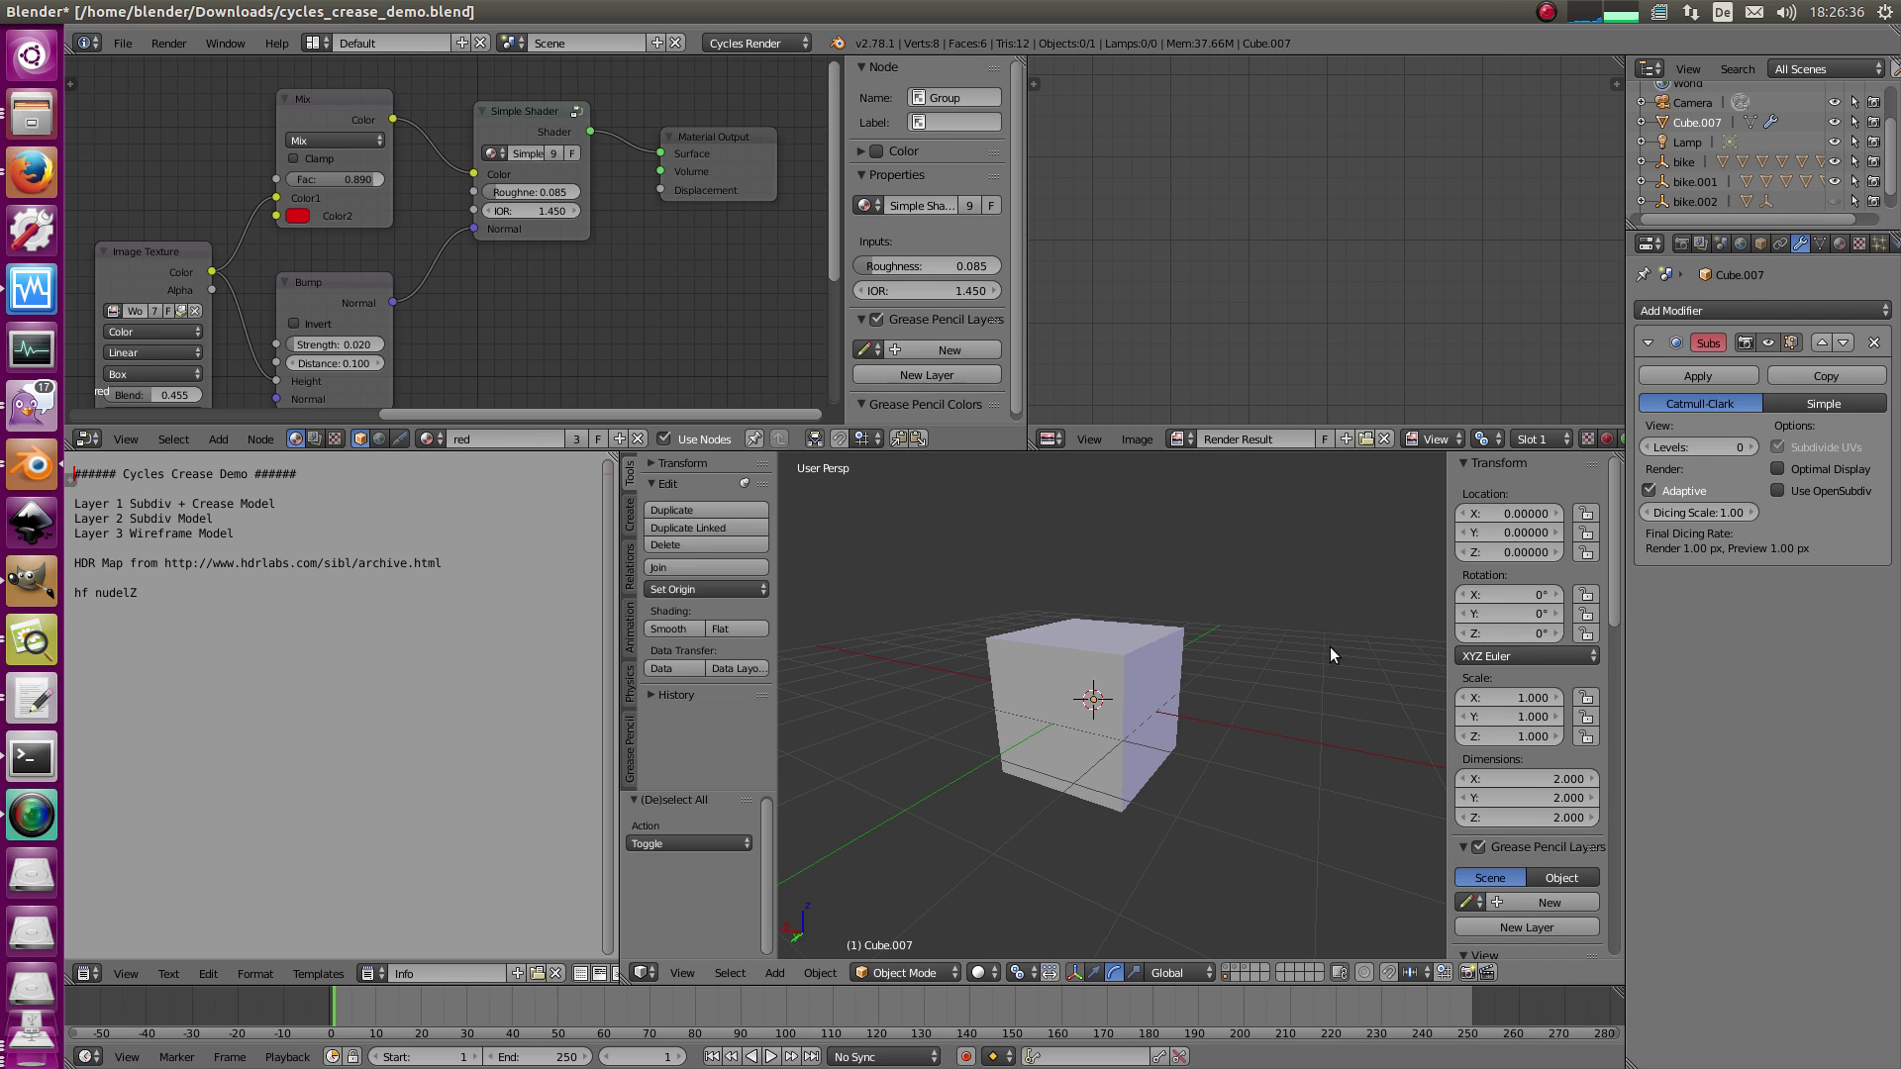
# - Examine the cube from several angles and distances in the 3D viewport
pyautogui.moveTo(1348, 639); pyautogui.dragTo(1317, 706, button='middle')
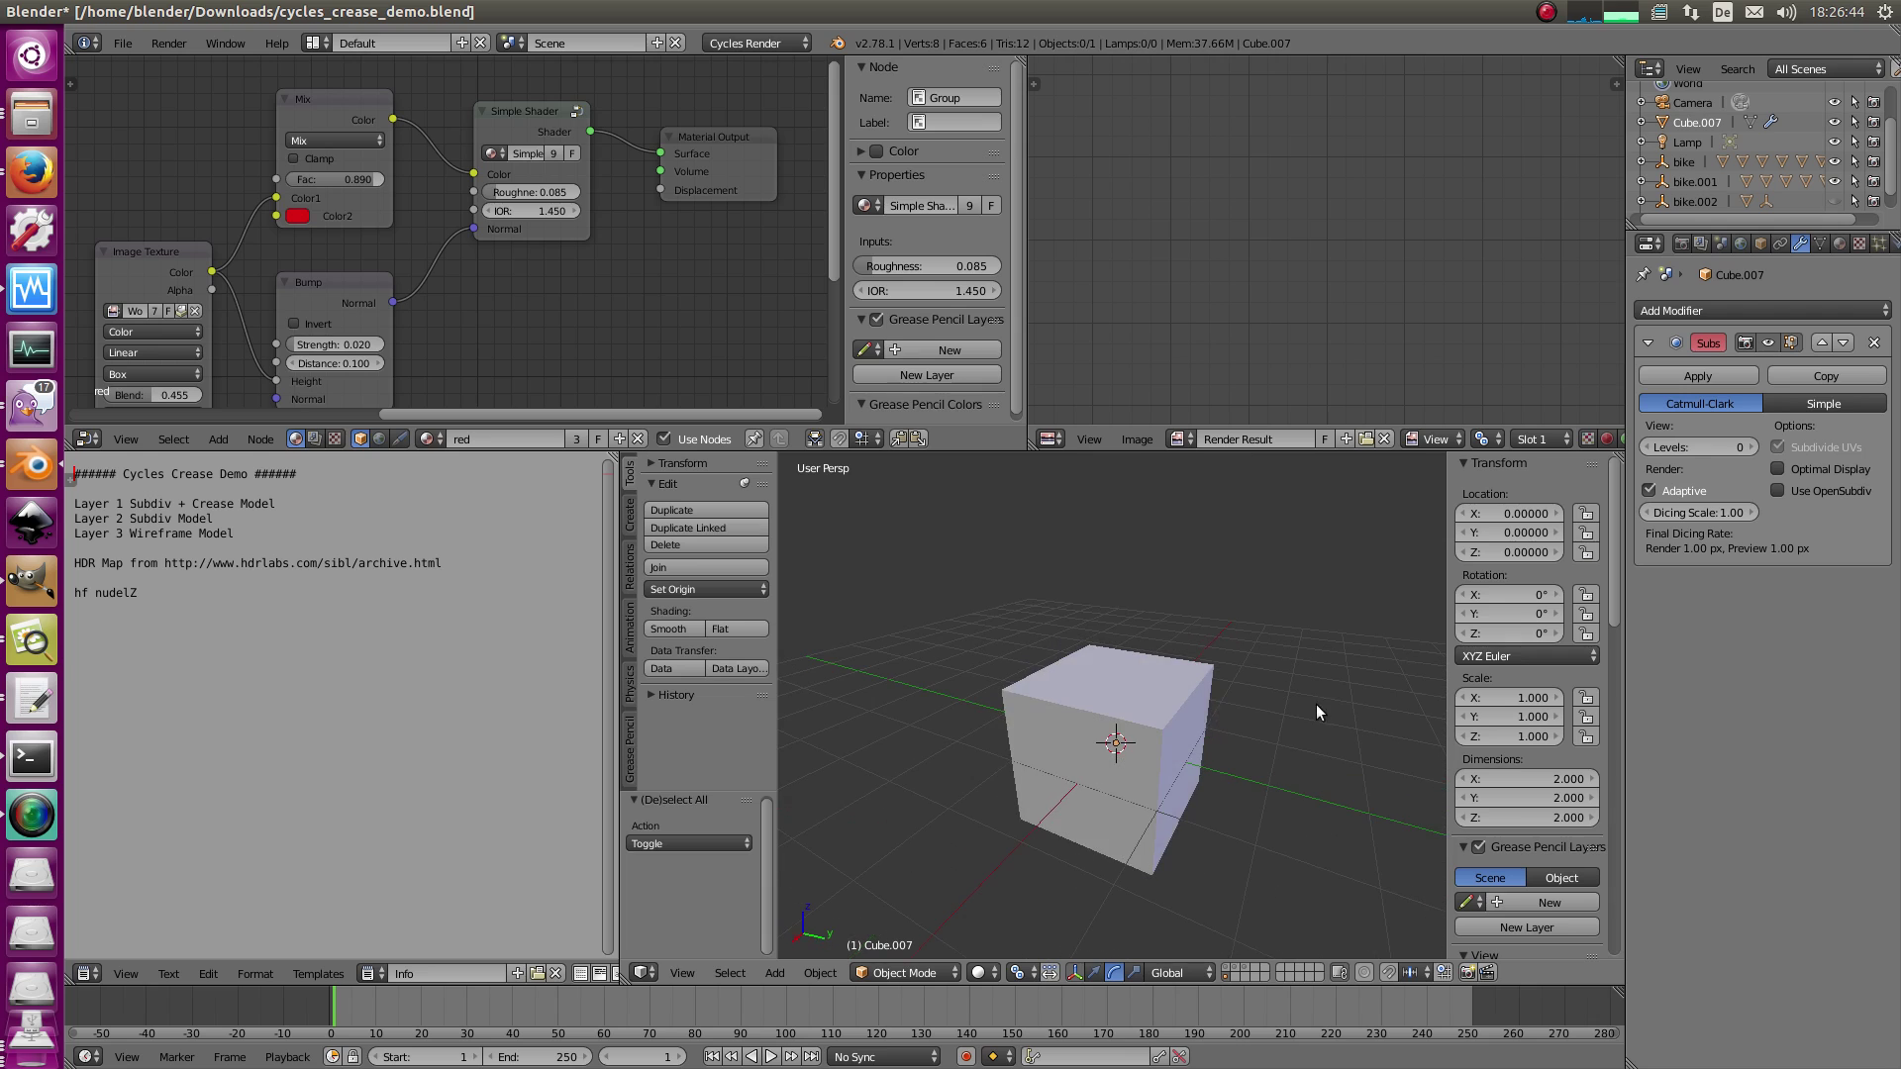
pyautogui.moveTo(1150, 694); pyautogui.dragTo(1138, 800, button='middle')
pyautogui.scroll(-4, 1139, 801)
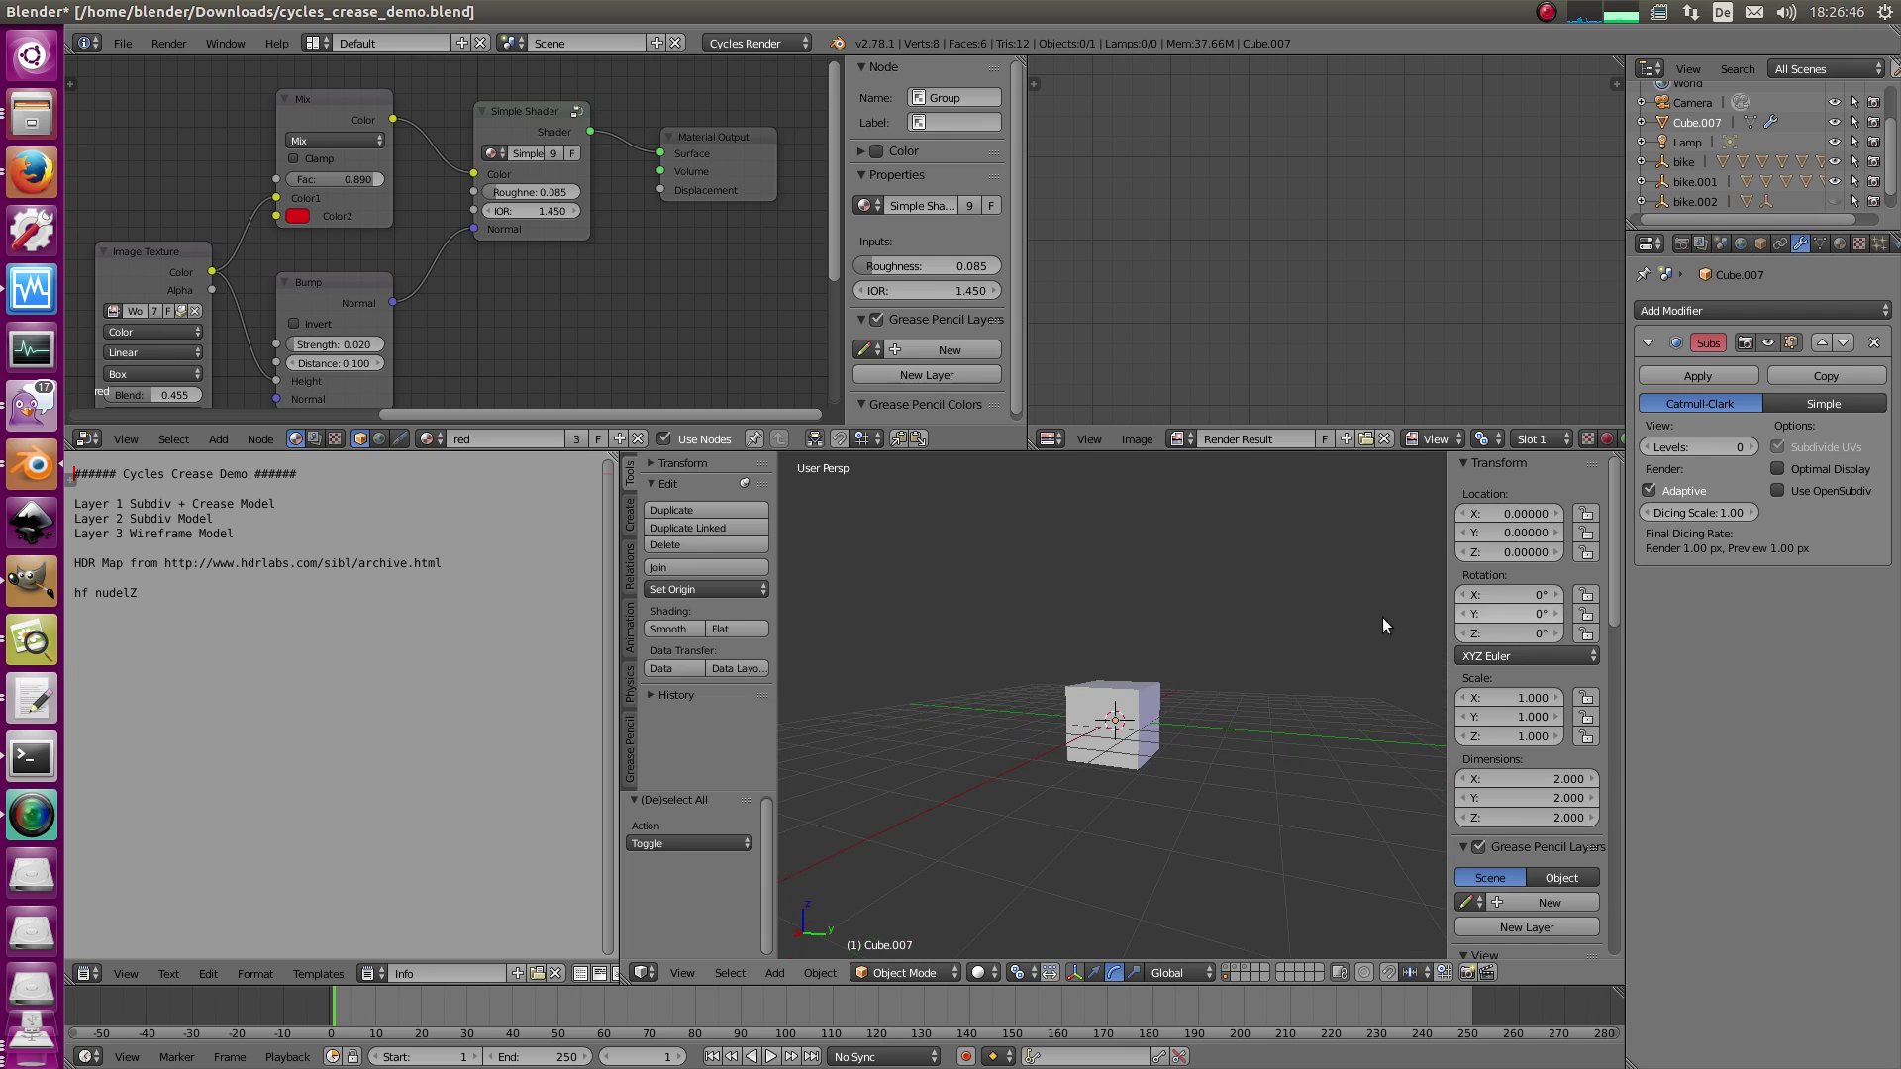
pyautogui.moveTo(1156, 709); pyautogui.dragTo(1096, 726, button='middle')
pyautogui.scroll(3, 1141, 735)
pyautogui.rightClick(1147, 737)
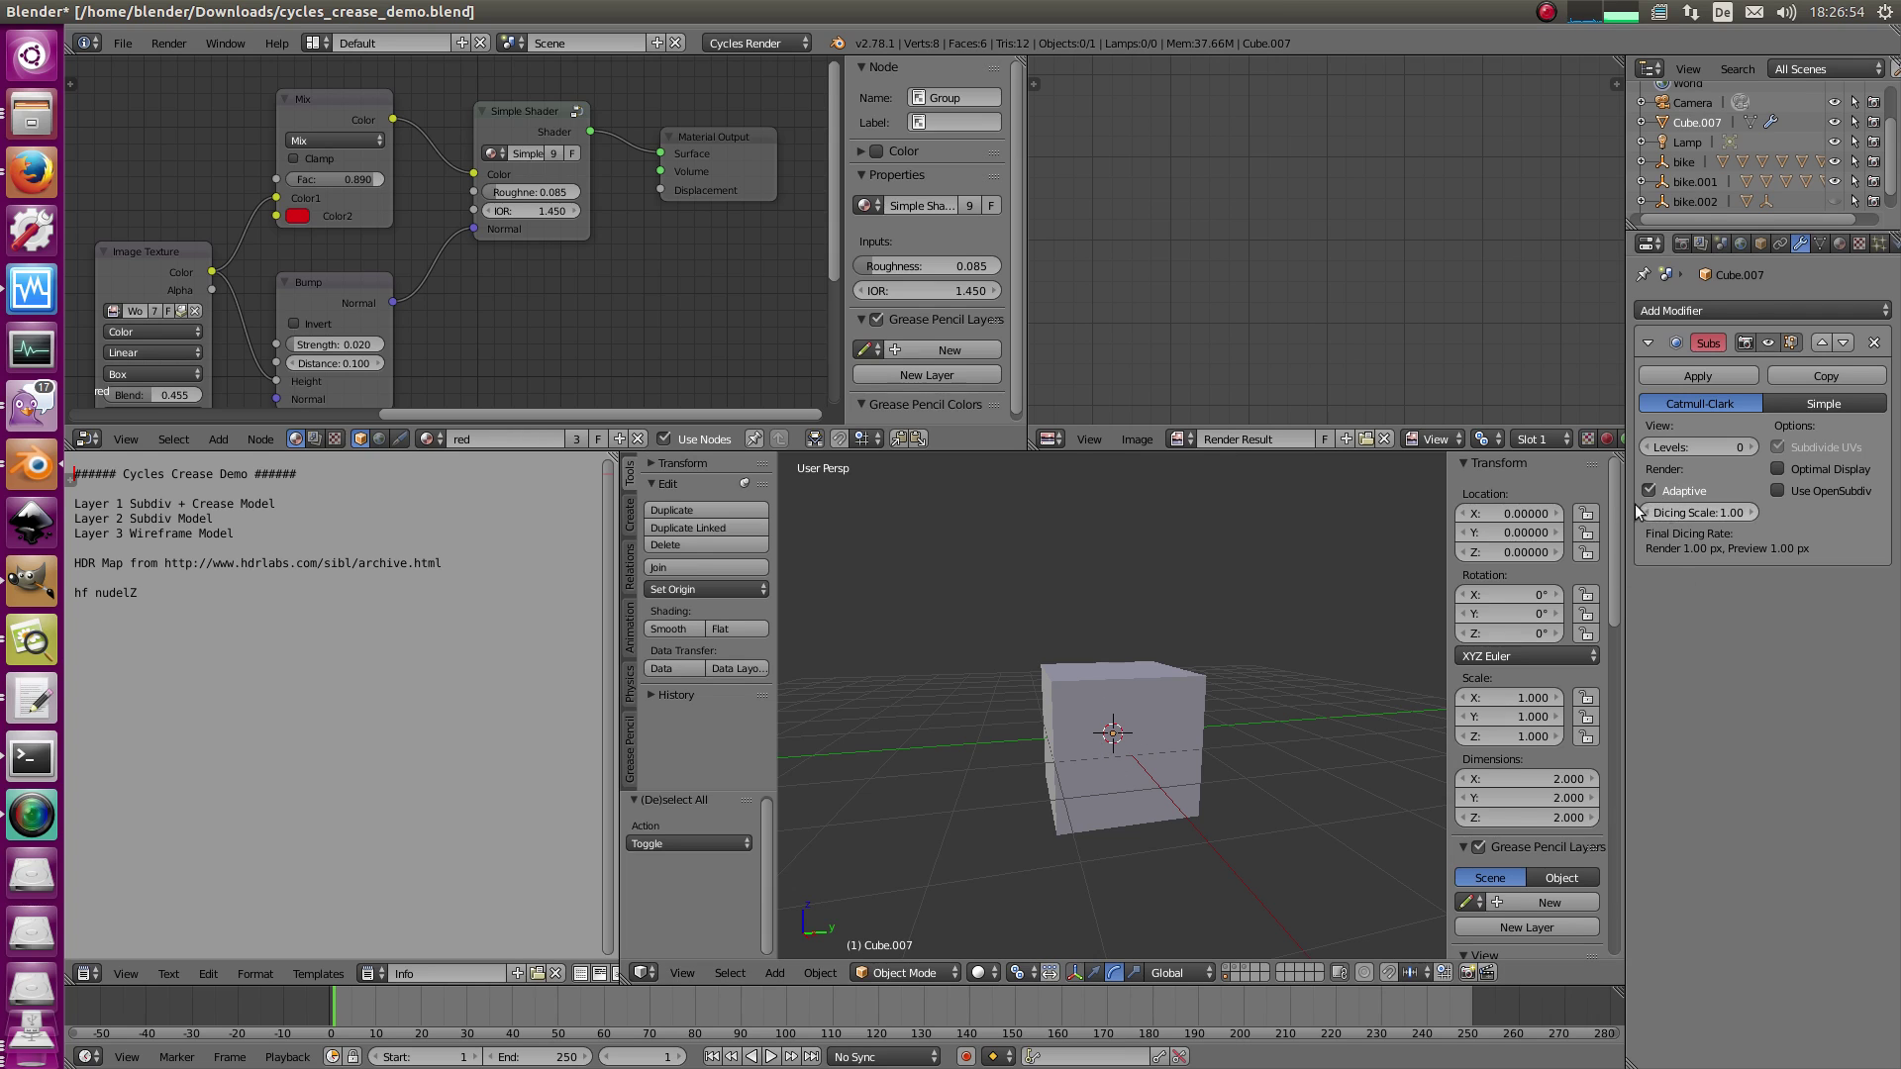
pyautogui.moveTo(1151, 703); pyautogui.dragTo(1214, 718, button='middle')
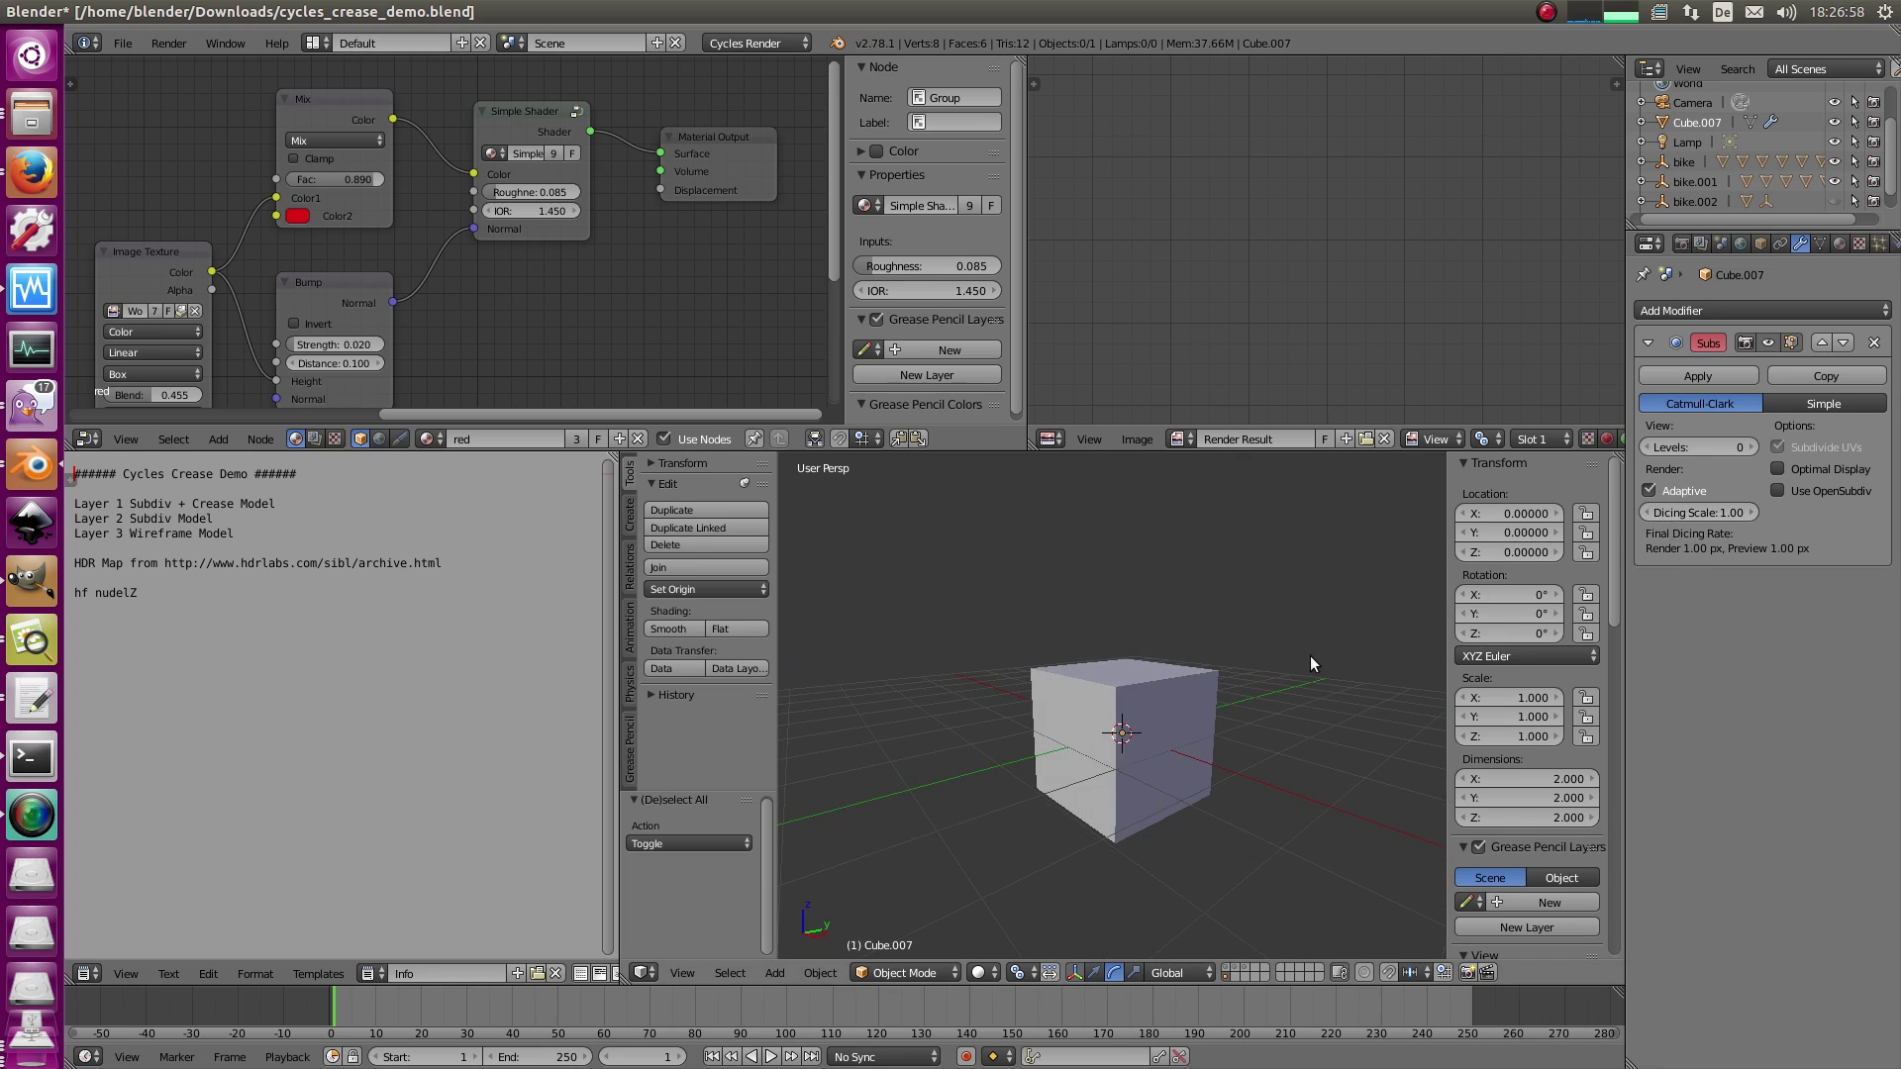
pyautogui.moveTo(1281, 617); pyautogui.dragTo(1059, 779, button='middle')
# - Enter Edit Mode on the cube, pick elements in different mesh selection modes, and return to Object Mode
pyautogui.rightClick(1124, 747)
pyautogui.press('Tab')
pyautogui.hotkey('ctrl', 'Tab')
pyautogui.click(1139, 759)
pyautogui.rightClick(1117, 690)
pyautogui.hotkey('ctrl', 'Tab')
pyautogui.click(1134, 719)
pyautogui.rightClick(1151, 682)
pyautogui.hotkey('ctrl', 'Tab')
pyautogui.click(1095, 680)
pyautogui.rightClick(1064, 691)
pyautogui.press('Tab')
pyautogui.press('Tab')
pyautogui.press('Tab')
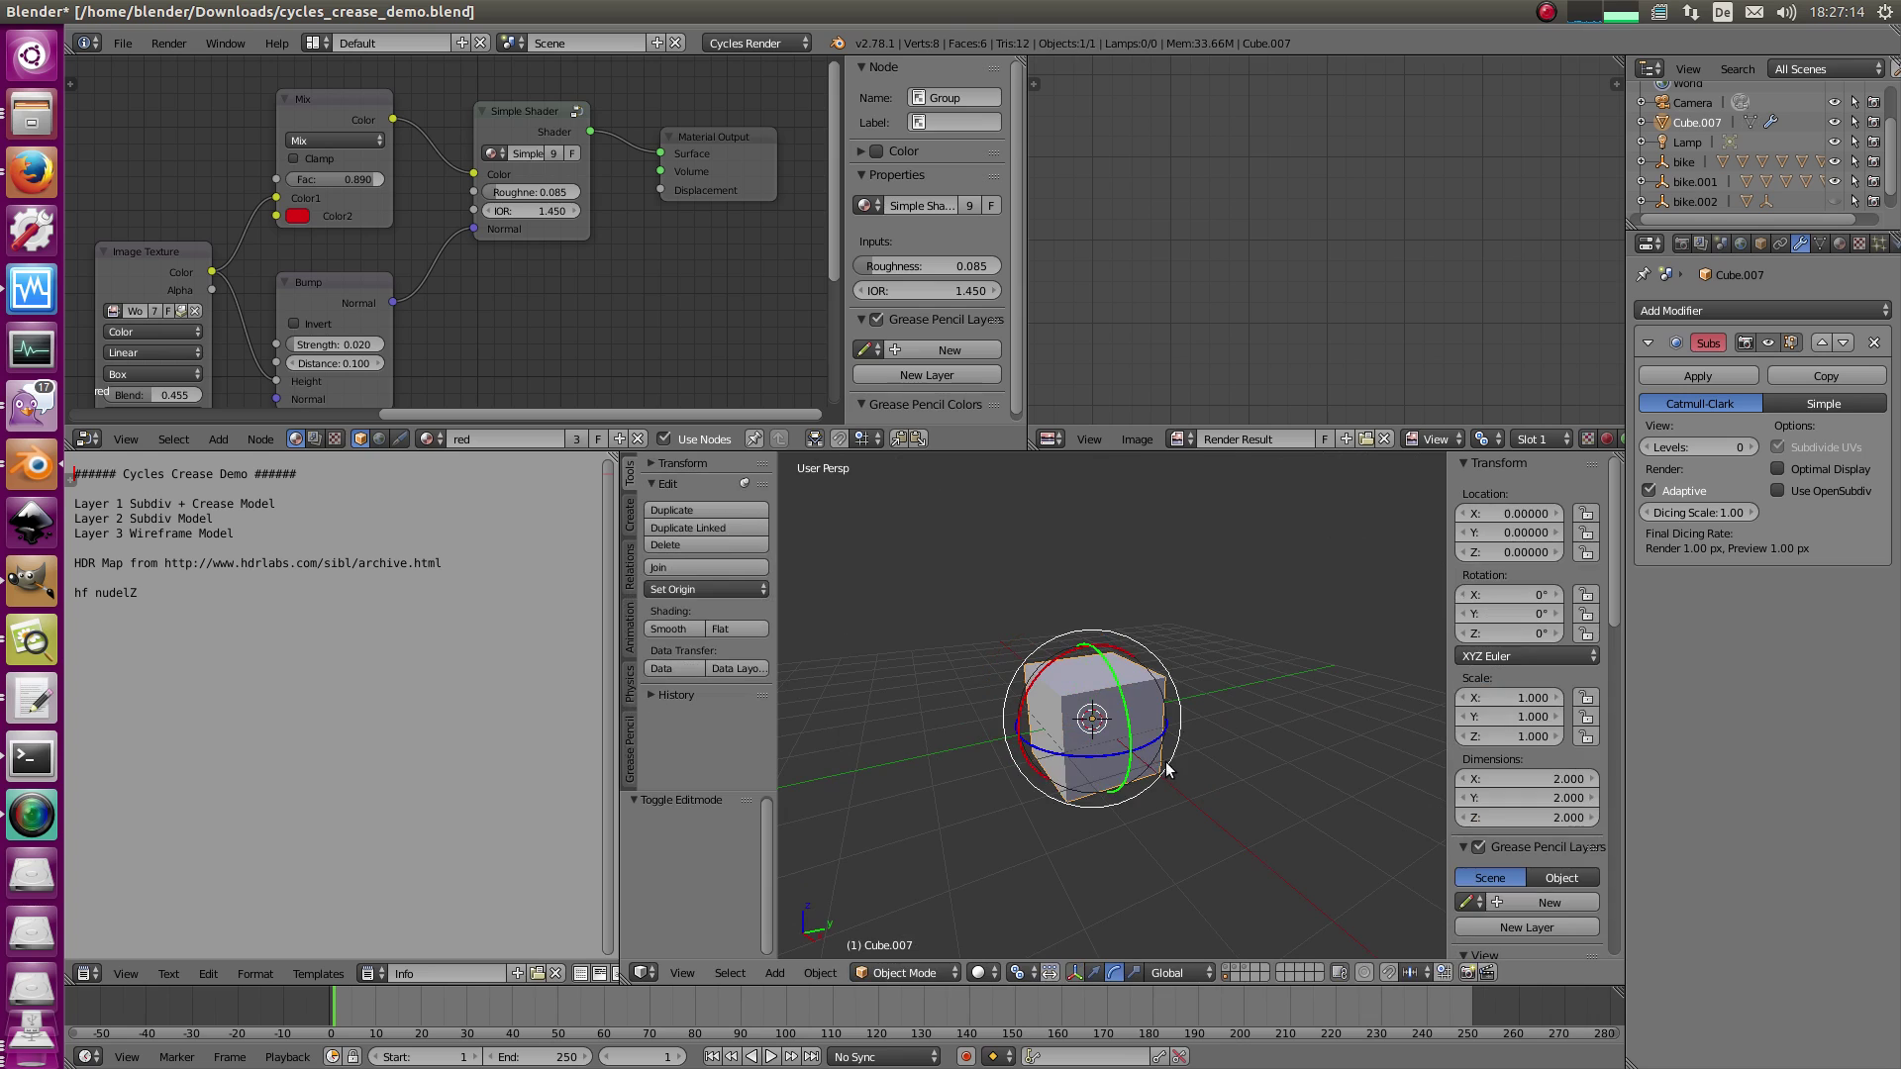
# - Enter Edit Mode and select the cube's top face in face selection mode to view its Mean Crease setting
pyautogui.press('n')
pyautogui.press('n')
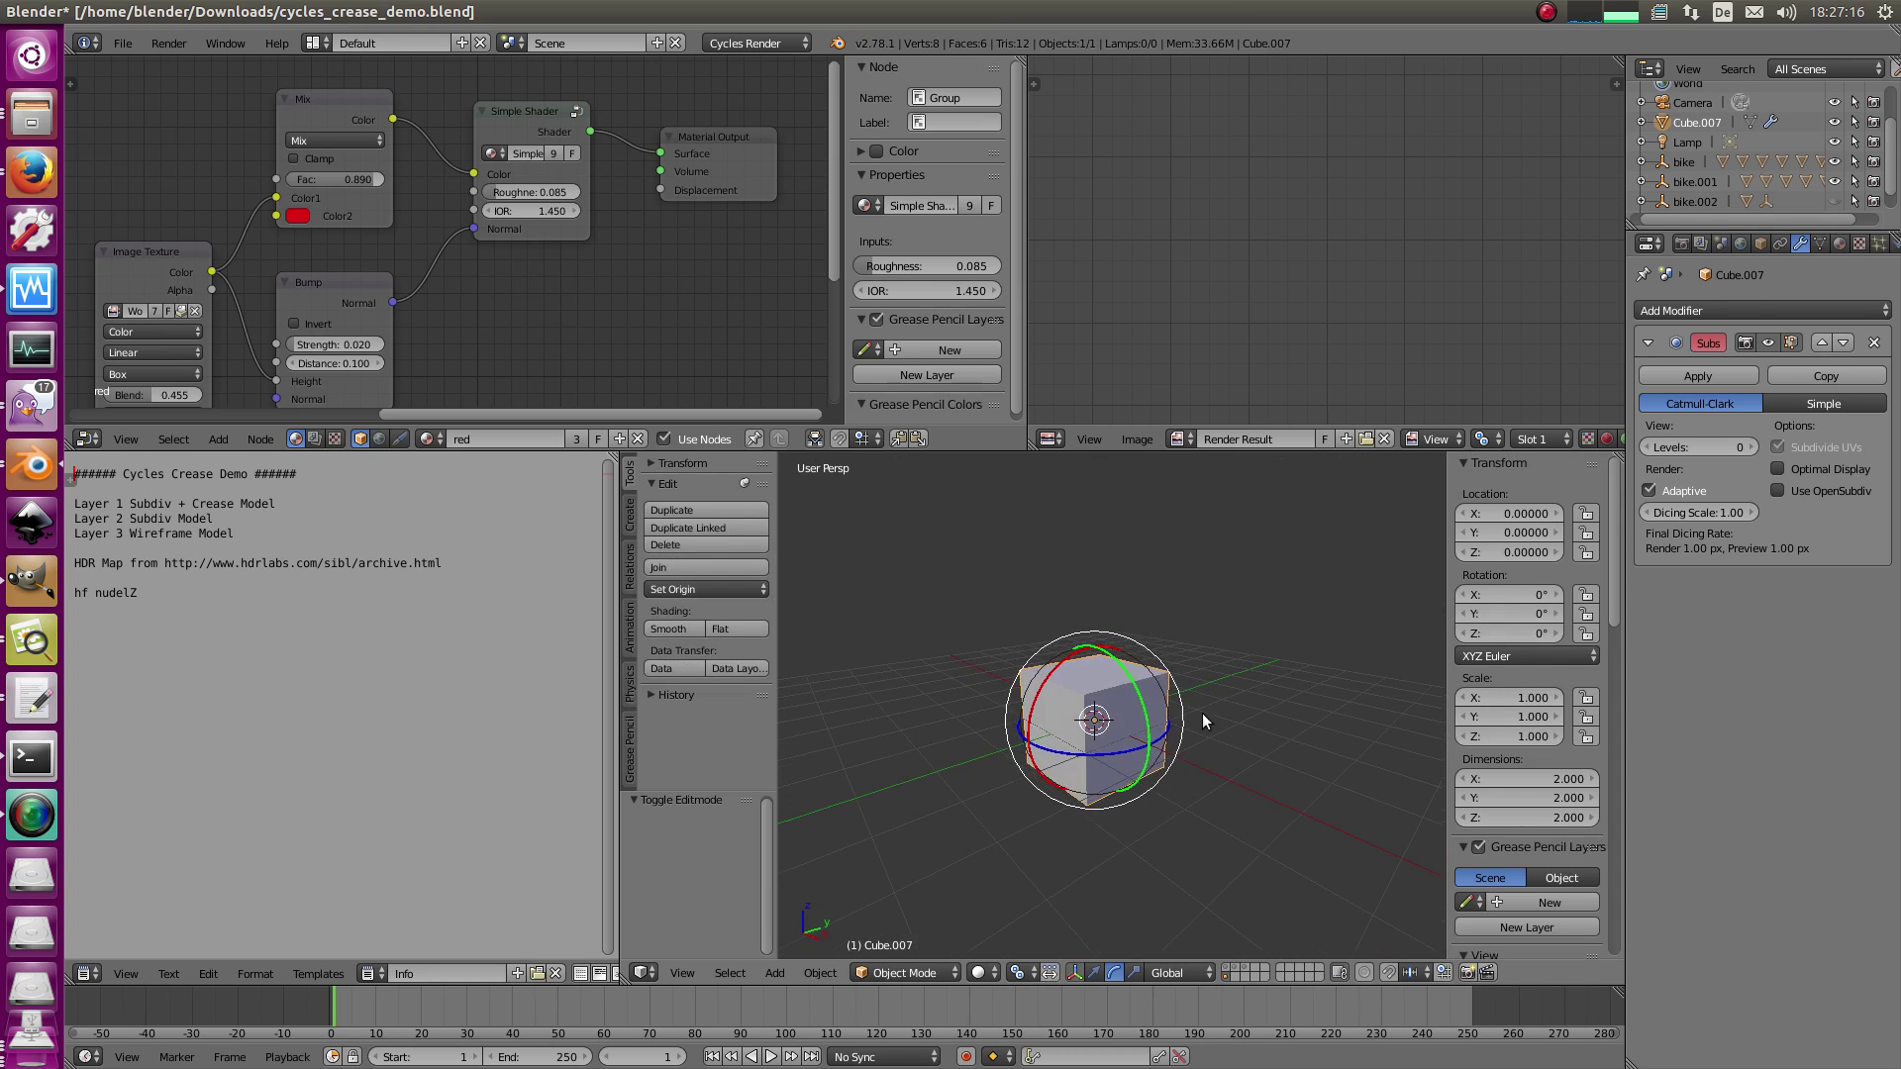
pyautogui.press('Tab')
pyautogui.hotkey('ctrl', 'Tab')
pyautogui.click(1106, 718)
pyautogui.rightClick(1095, 675)
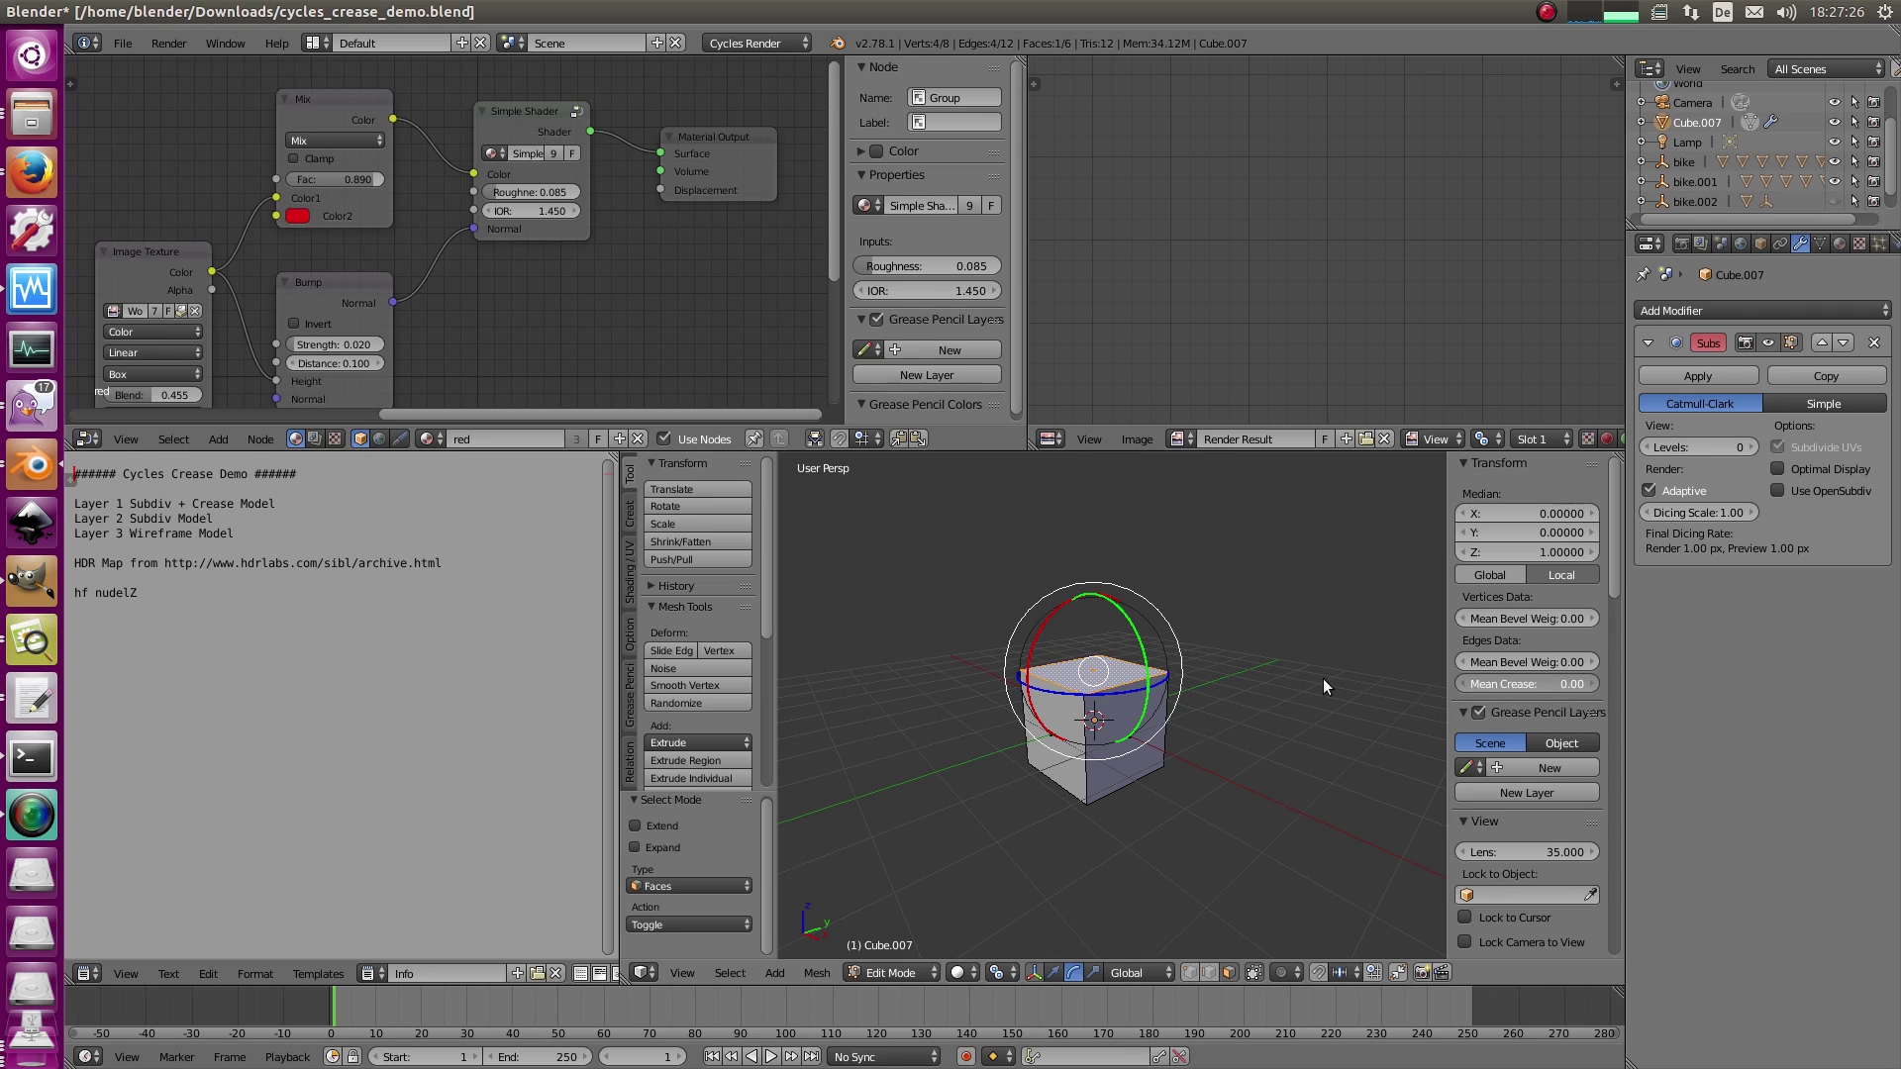
pyautogui.scroll(4, 1165, 777)
pyautogui.moveTo(1219, 774)
pyautogui.mouseDown(button='middle')
pyautogui.moveTo(1190, 798)
pyautogui.moveTo(1256, 773)
pyautogui.moveTo(1288, 807)
pyautogui.moveTo(1243, 789)
pyautogui.mouseUp(button='middle')
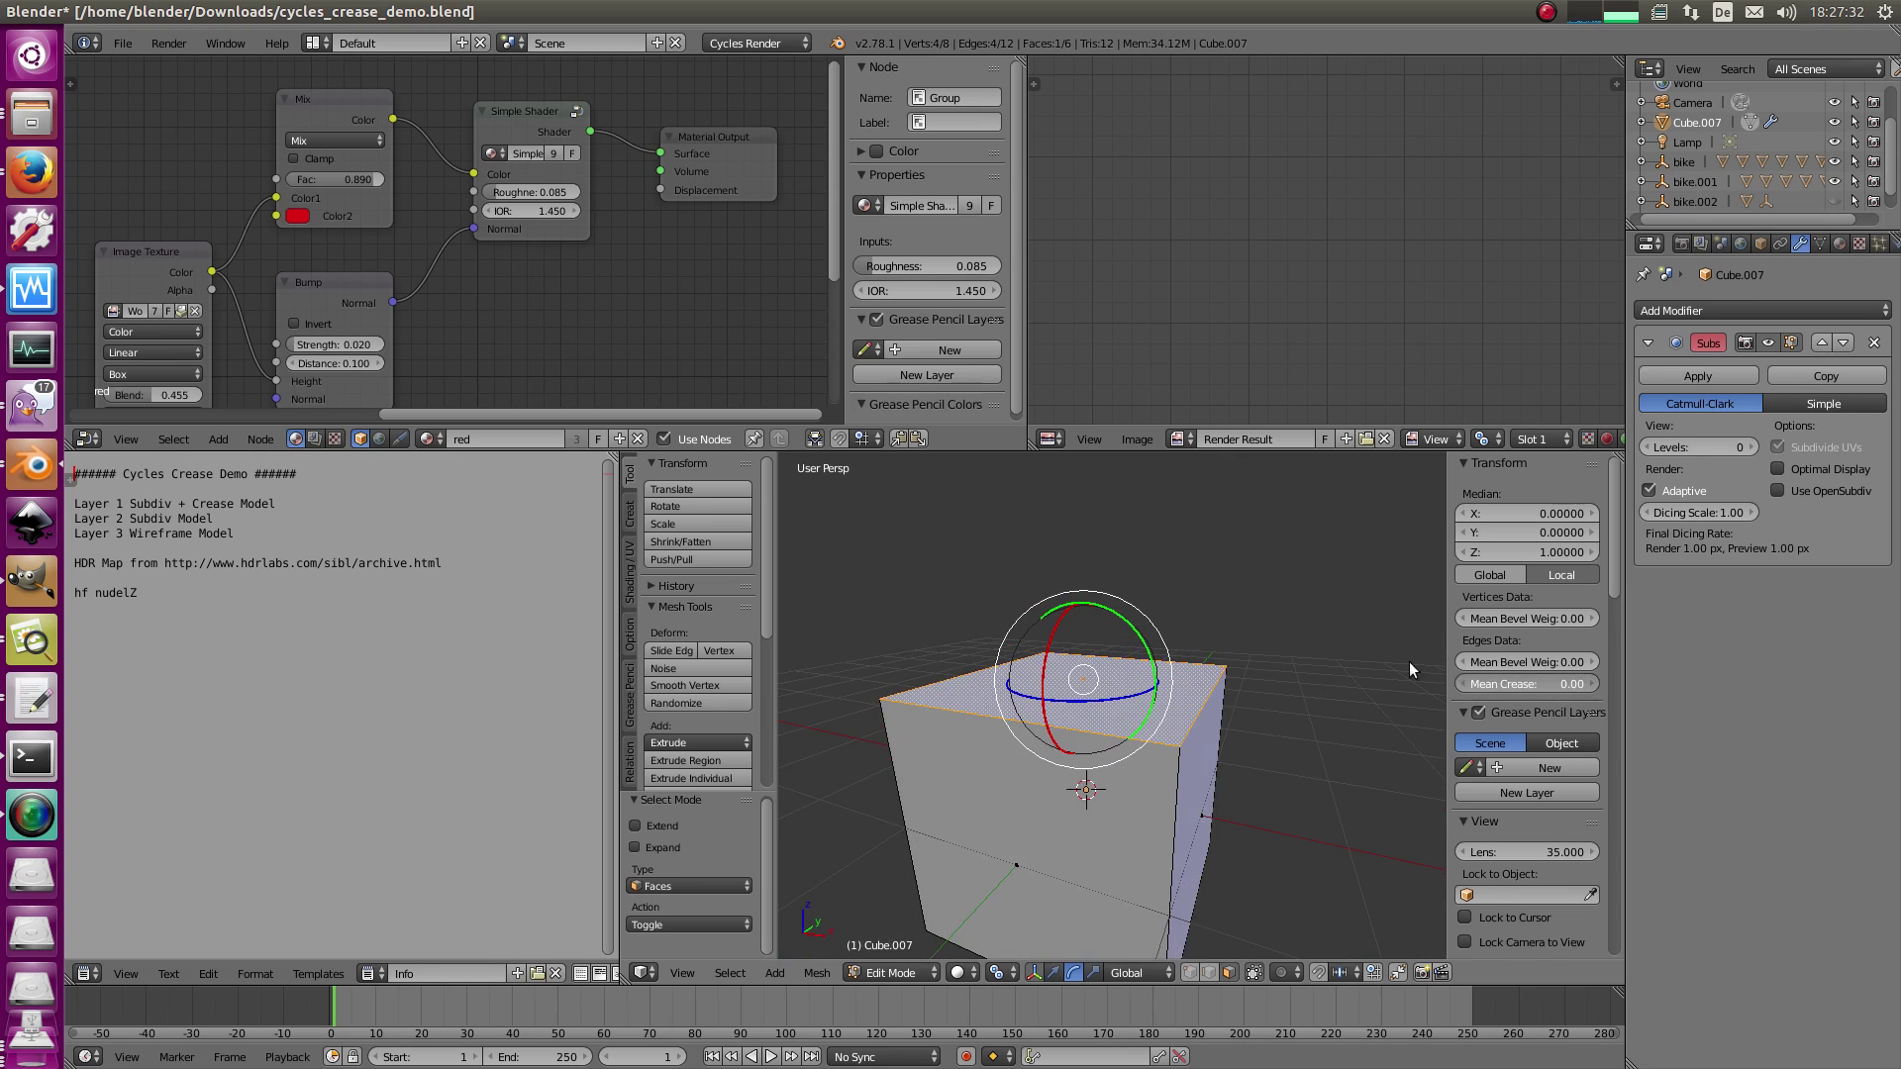
pyautogui.moveTo(1270, 652); pyautogui.dragTo(1224, 666, button='middle')
pyautogui.press('a')
pyautogui.moveTo(1050, 674); pyautogui.dragTo(1383, 670, button='right')
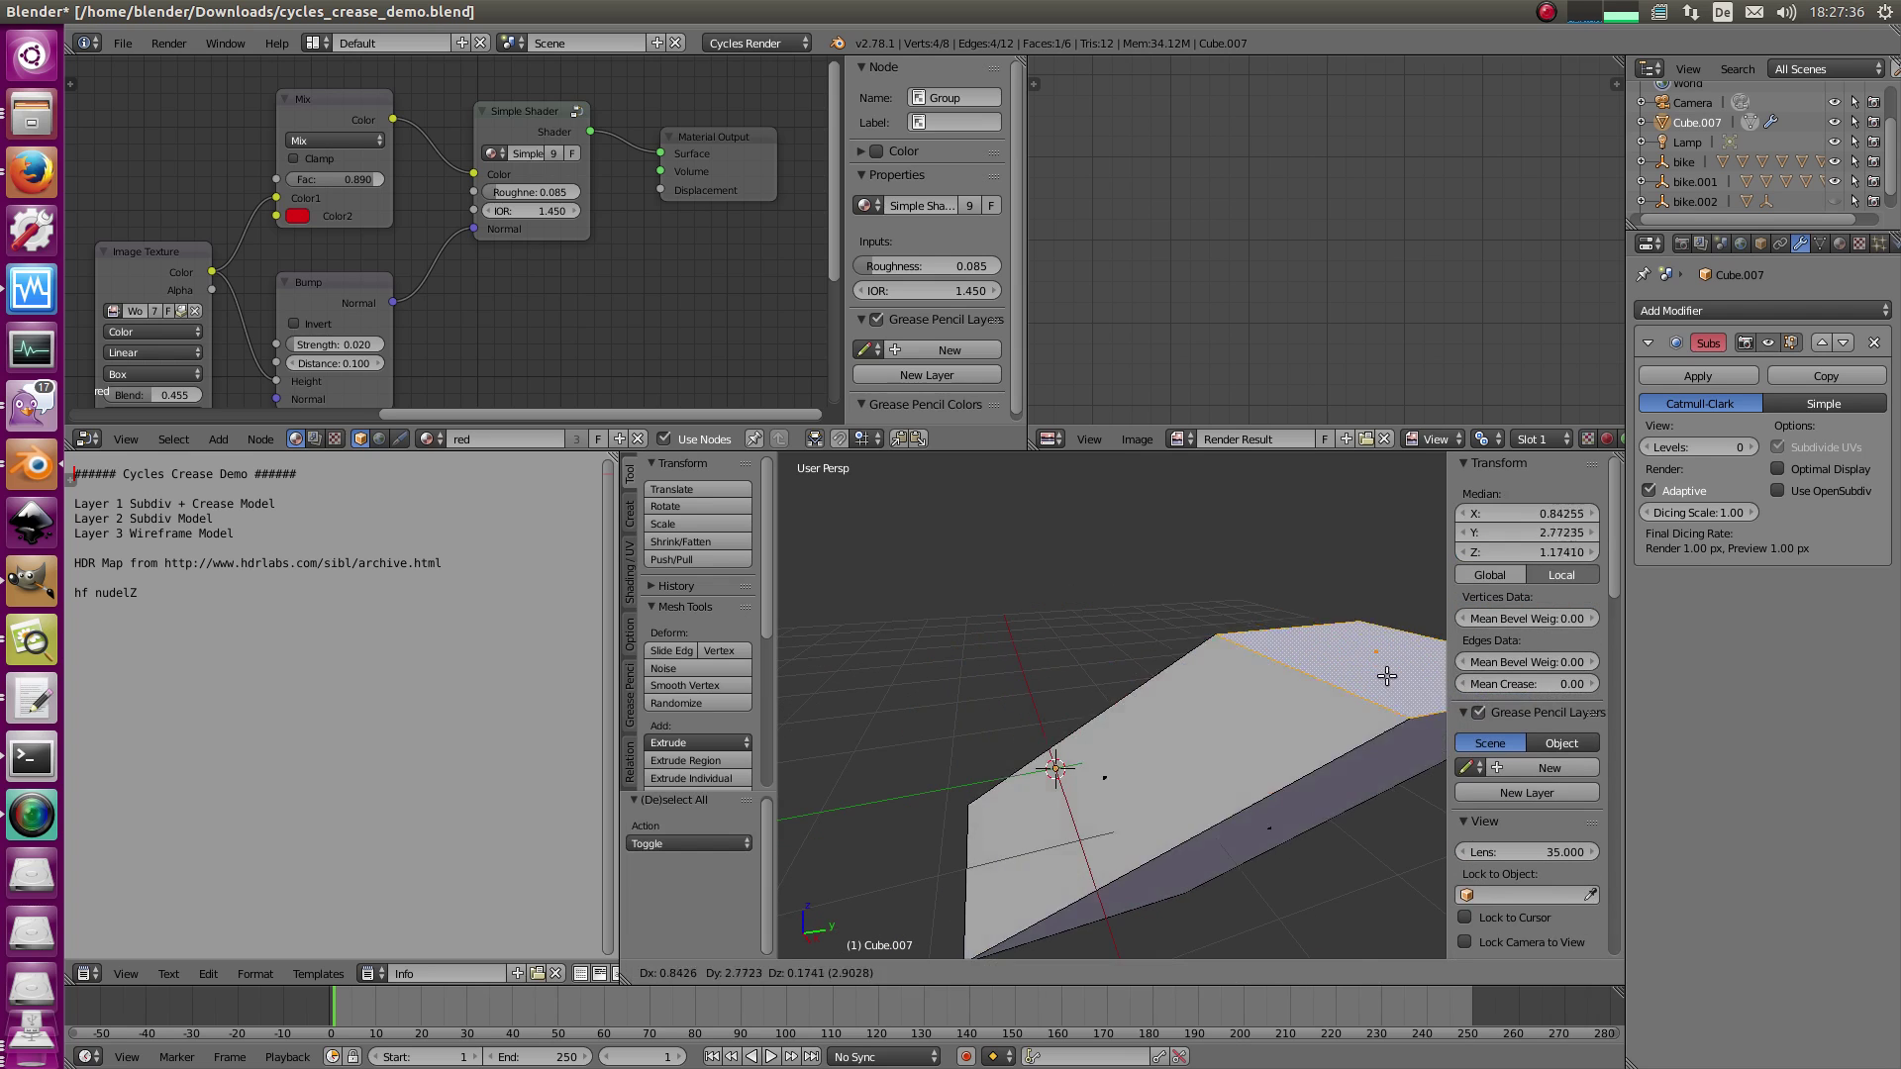
pyautogui.rightClick(1339, 659)
# - Clear the mesh selection and reselect the cube's top face to check its edge crease setting
pyautogui.press('Tab')
pyautogui.moveTo(1251, 754)
pyautogui.mouseDown(button='middle')
pyautogui.moveTo(1239, 698)
pyautogui.moveTo(1233, 740)
pyautogui.moveTo(1144, 763)
pyautogui.moveTo(1258, 746)
pyautogui.moveTo(1228, 758)
pyautogui.mouseUp(button='middle')
pyautogui.press('Tab')
pyautogui.press('a')
pyautogui.press('Tab')
pyautogui.press('Tab')
pyautogui.scroll(-3, 1235, 730)
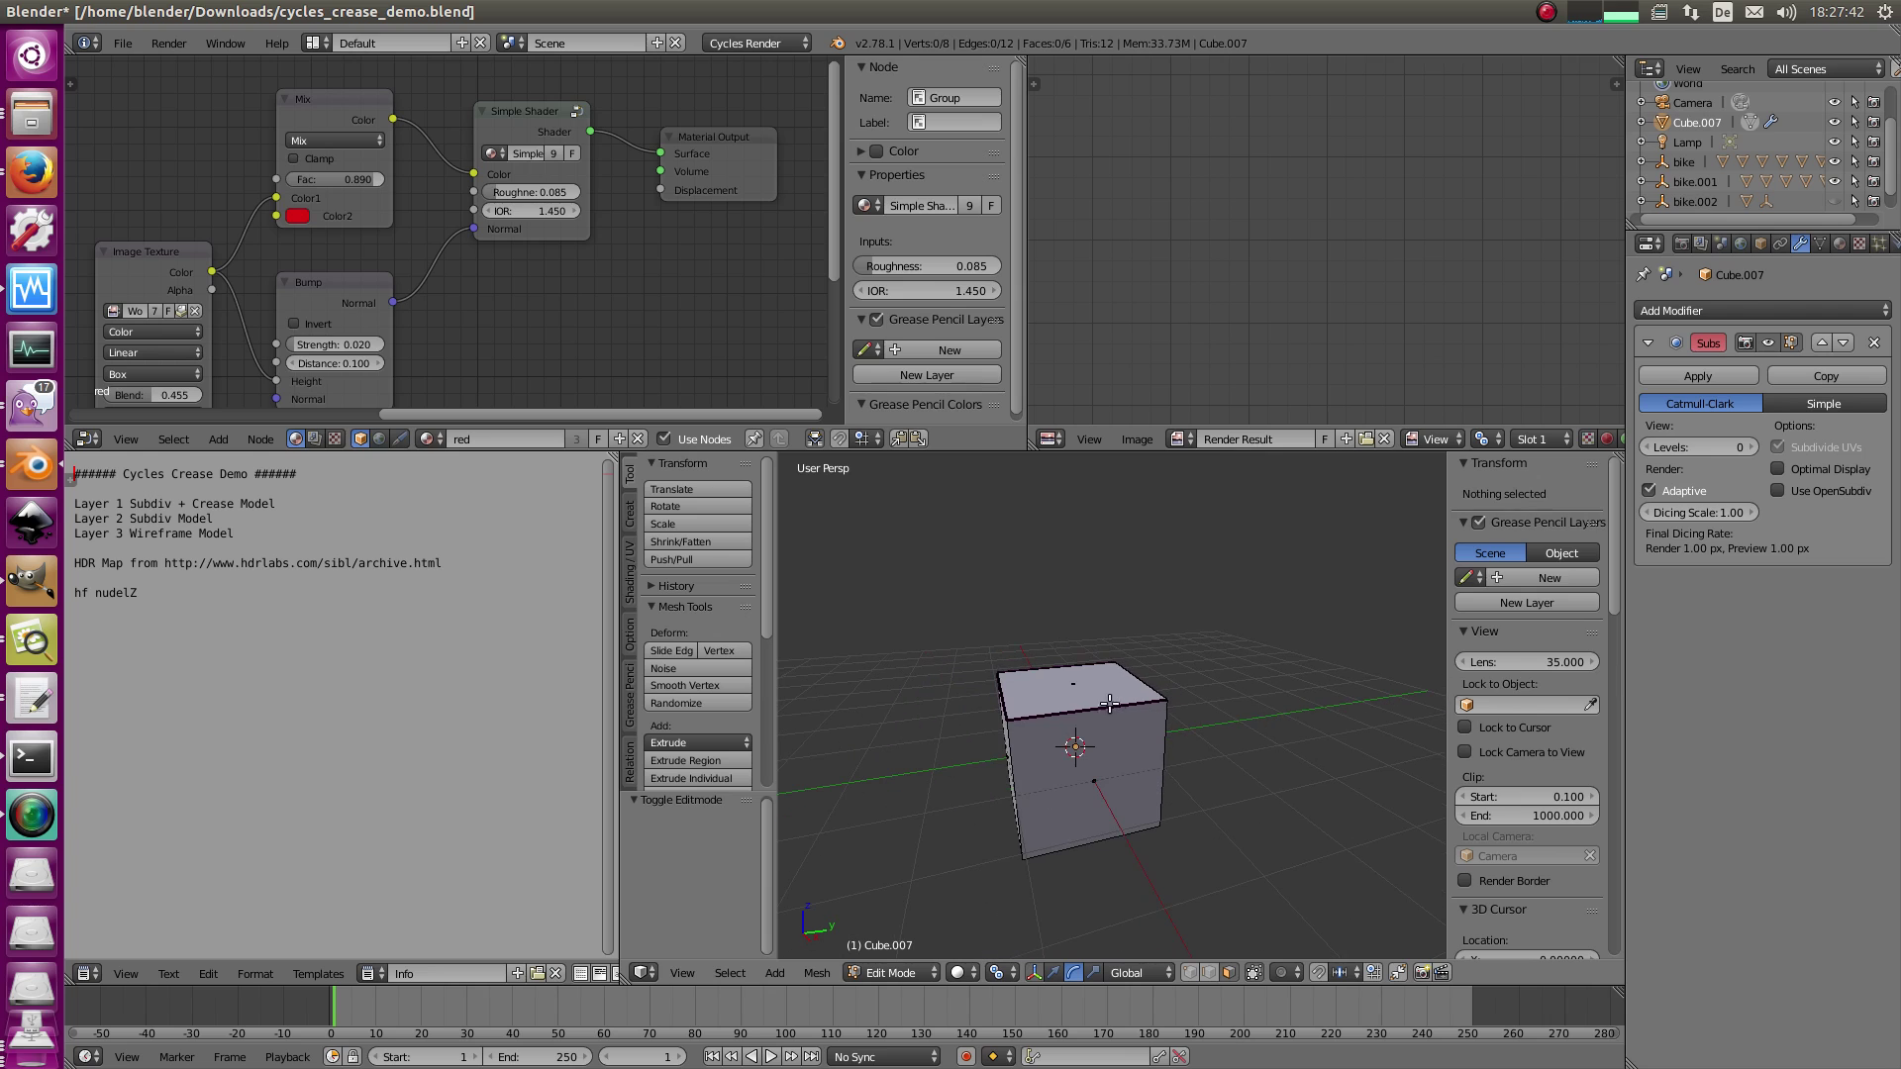
pyautogui.rightClick(1109, 704)
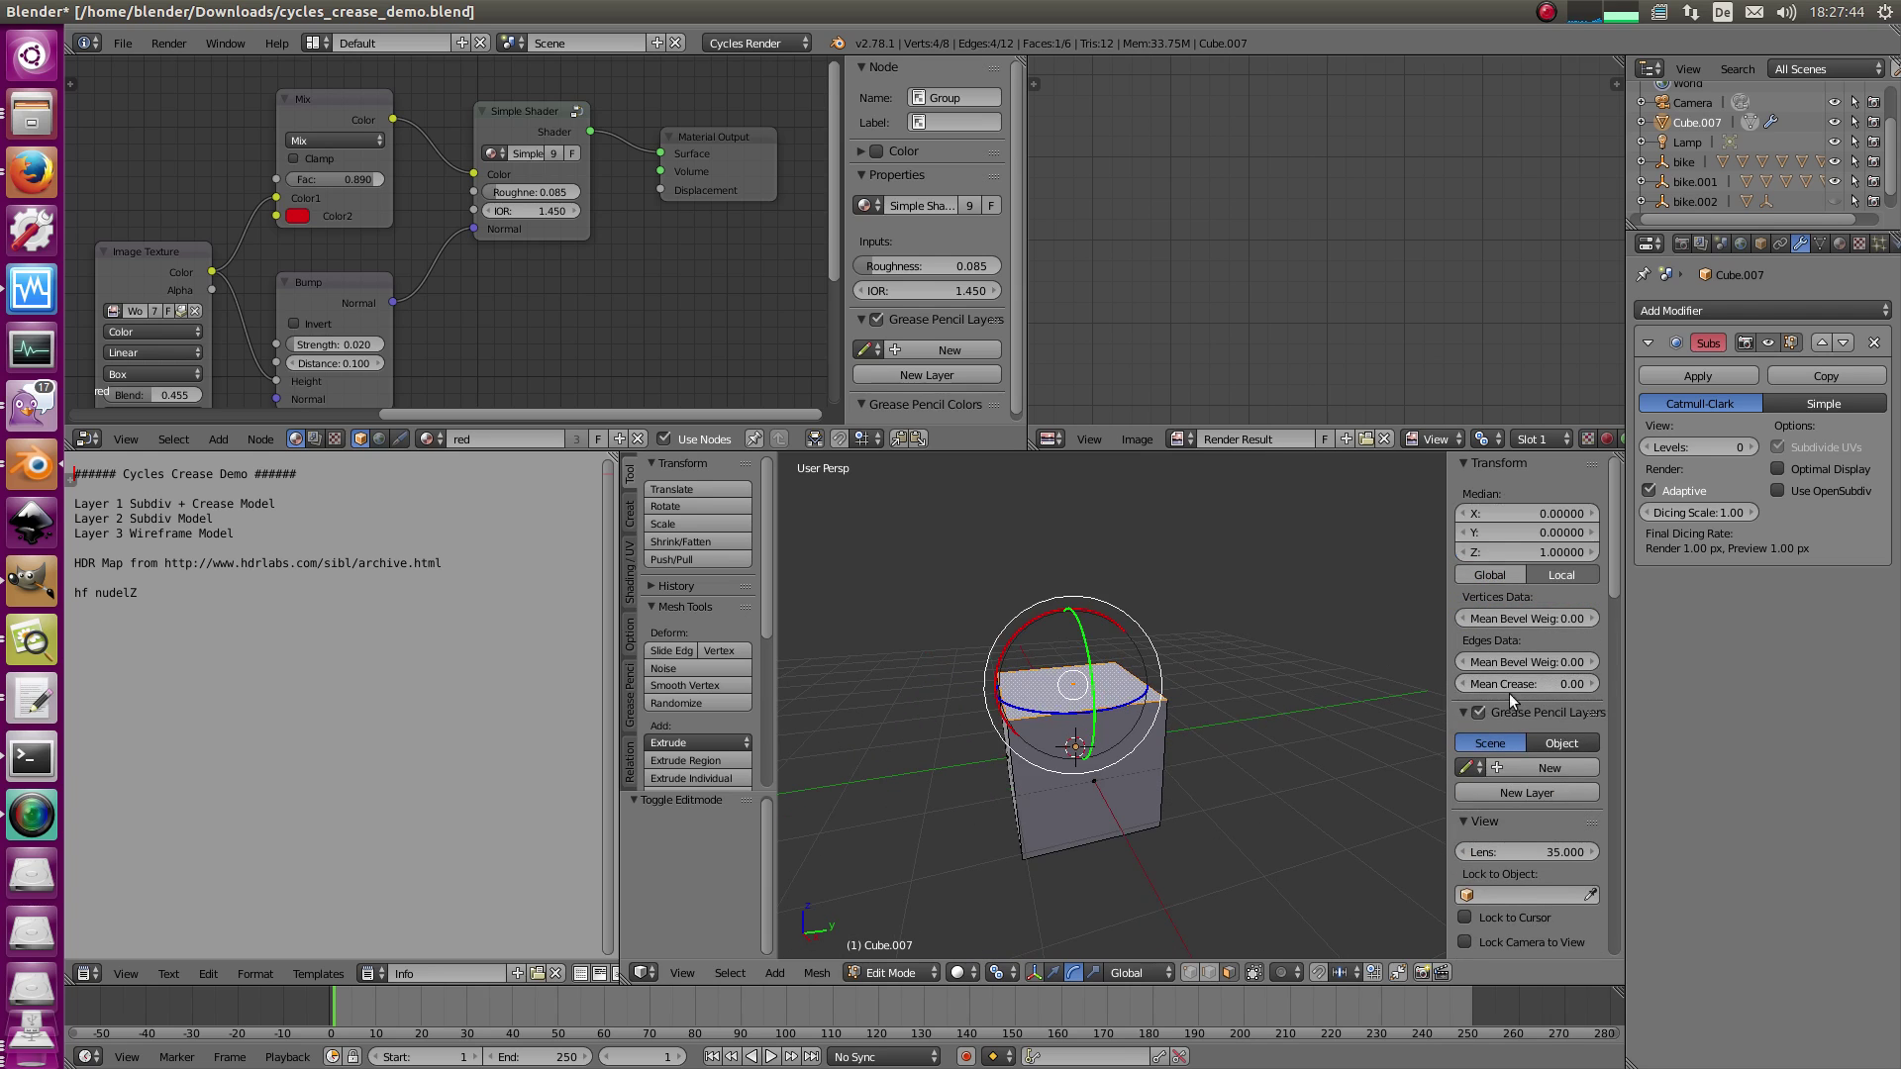
# - Return to Object Mode and set the cube's Subdivision Surface modifier type to Catmull-Clark
pyautogui.press('Tab')
pyautogui.moveTo(1191, 722); pyautogui.dragTo(1420, 736, button='middle')
pyautogui.press('a')
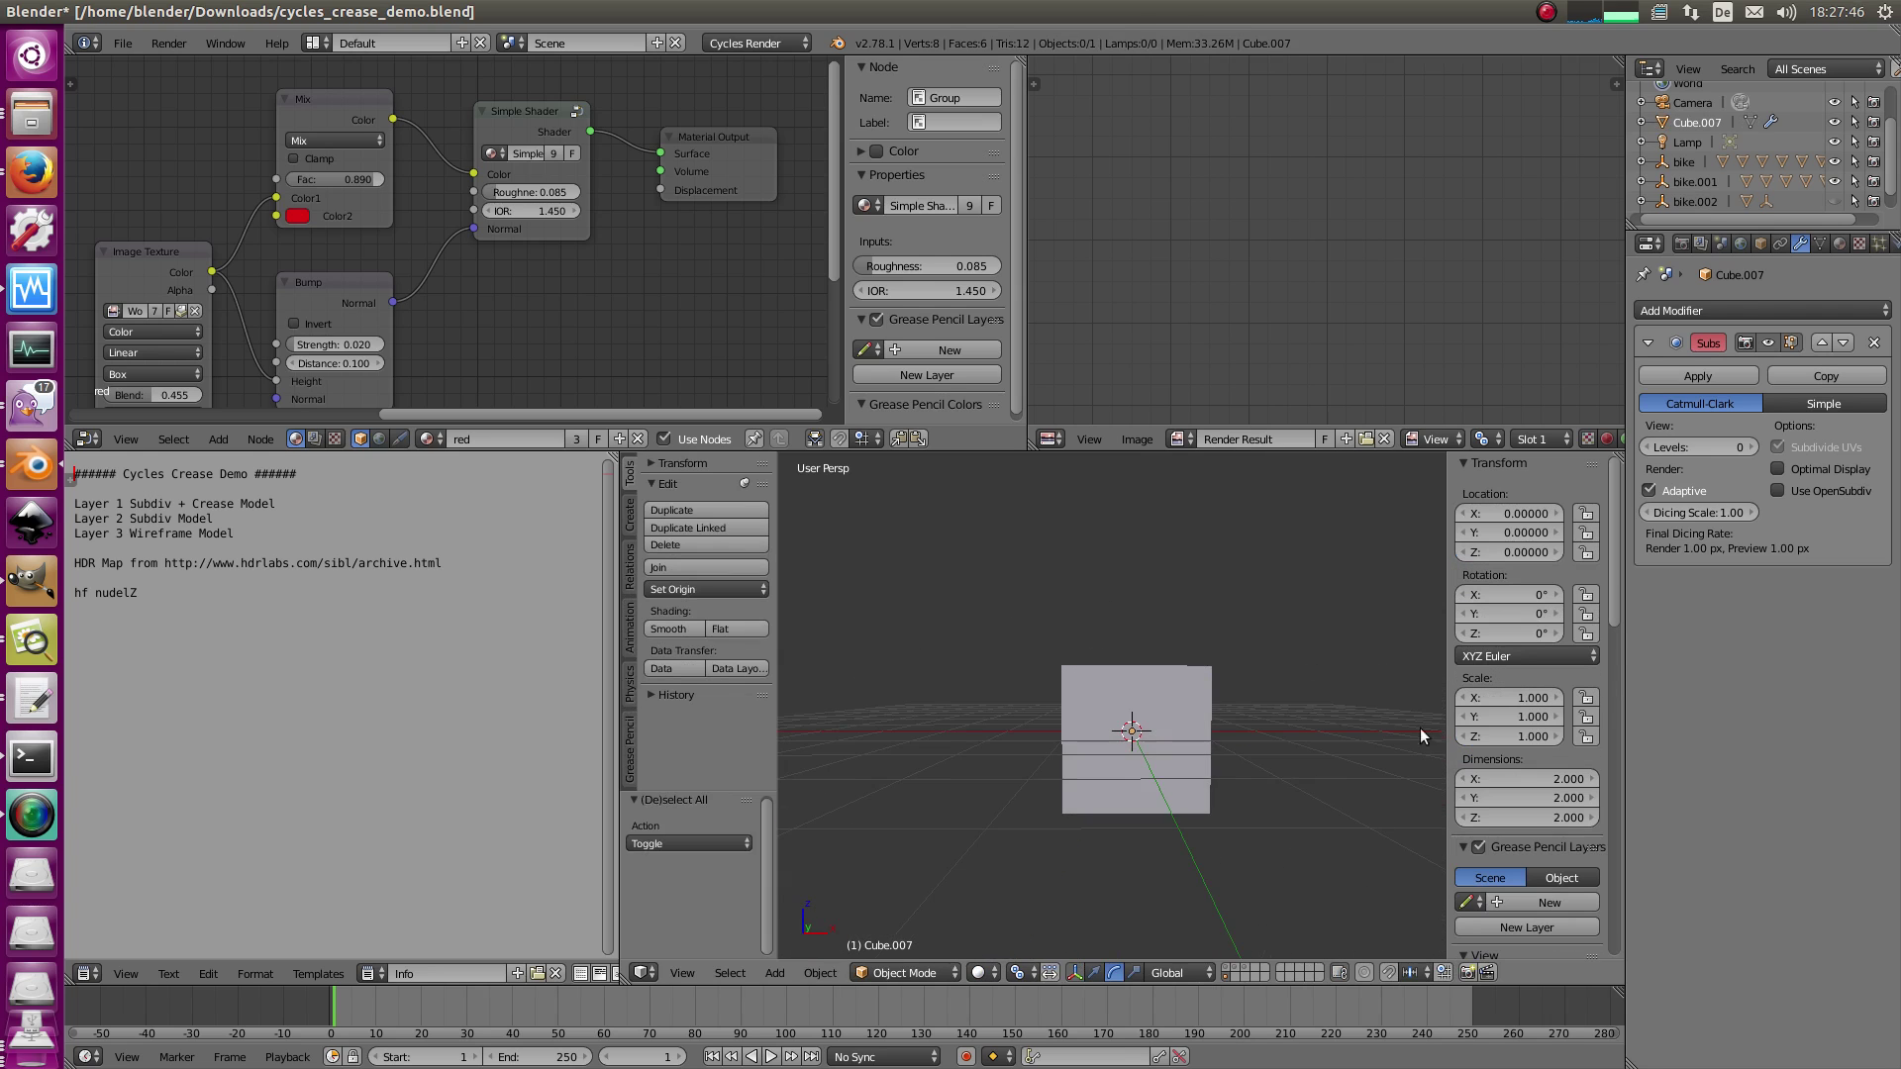
pyautogui.moveTo(1426, 626); pyautogui.dragTo(1040, 653, button='middle')
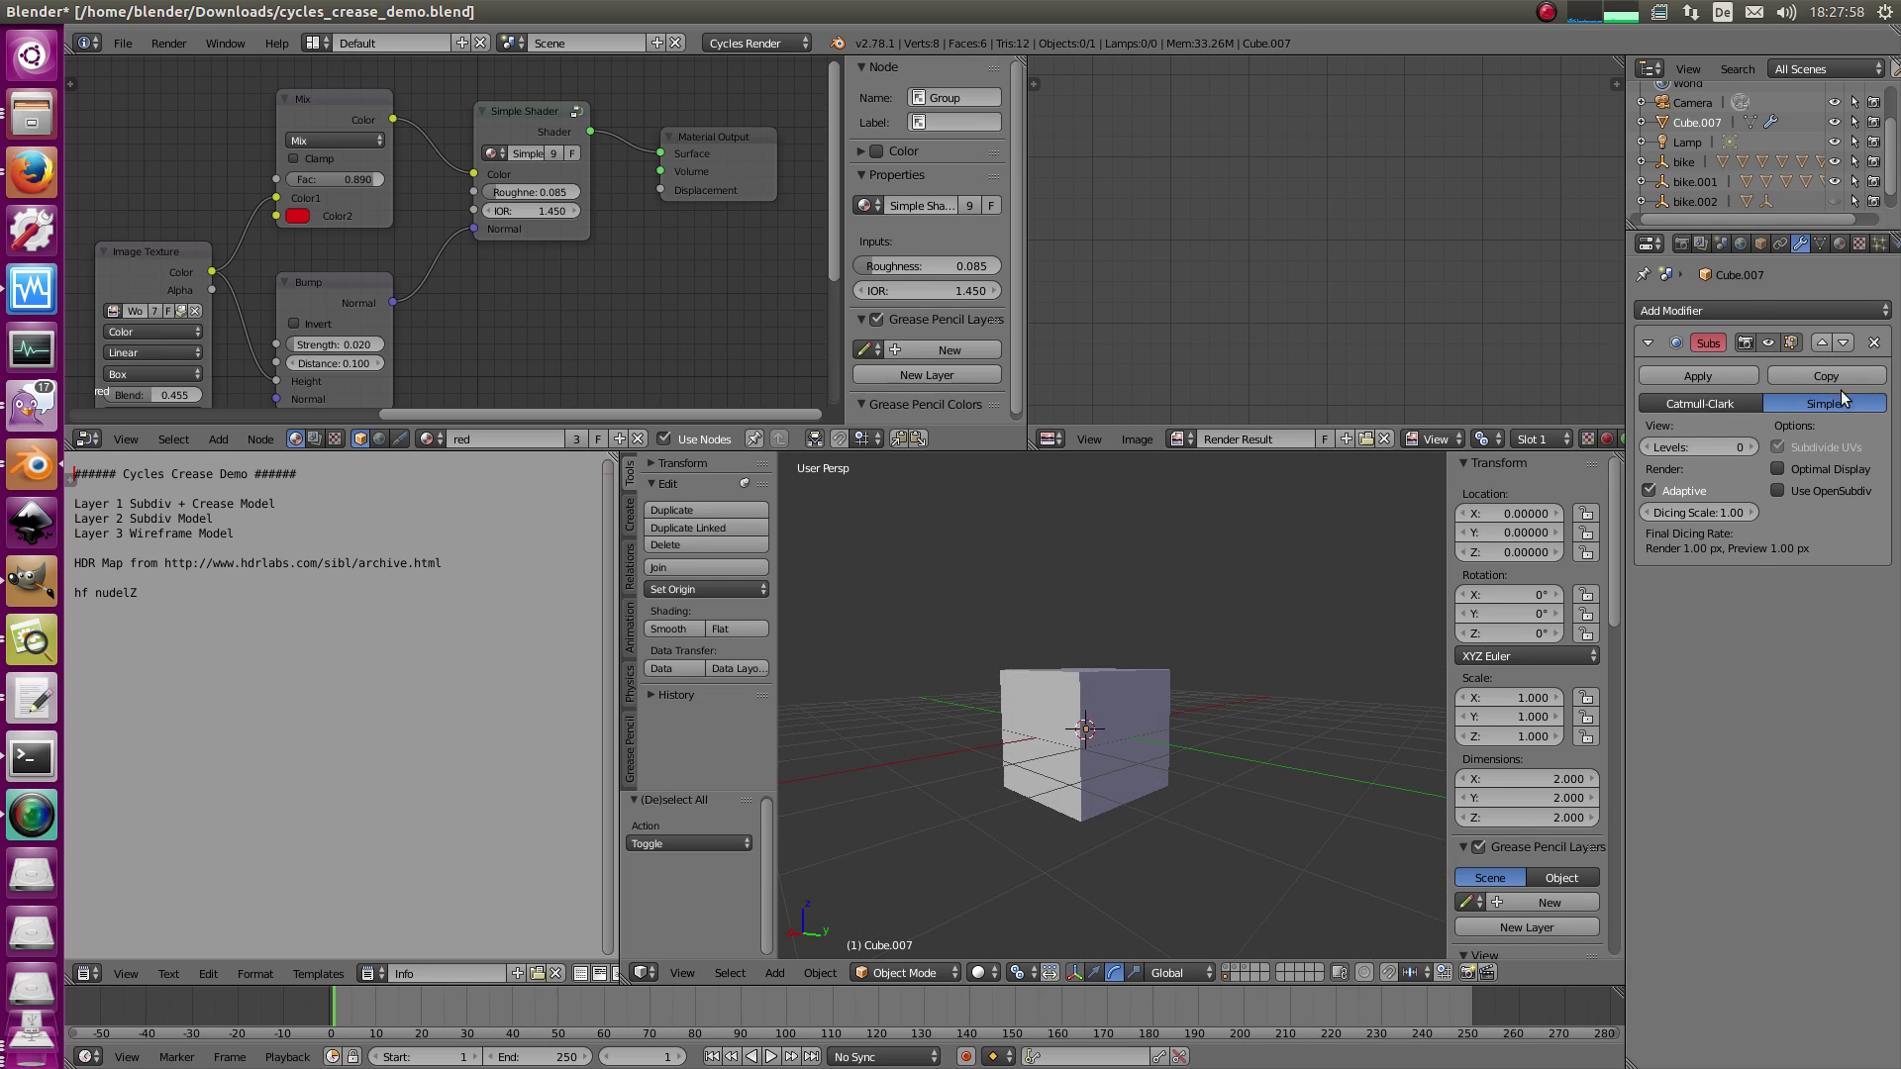
pyautogui.click(1699, 402)
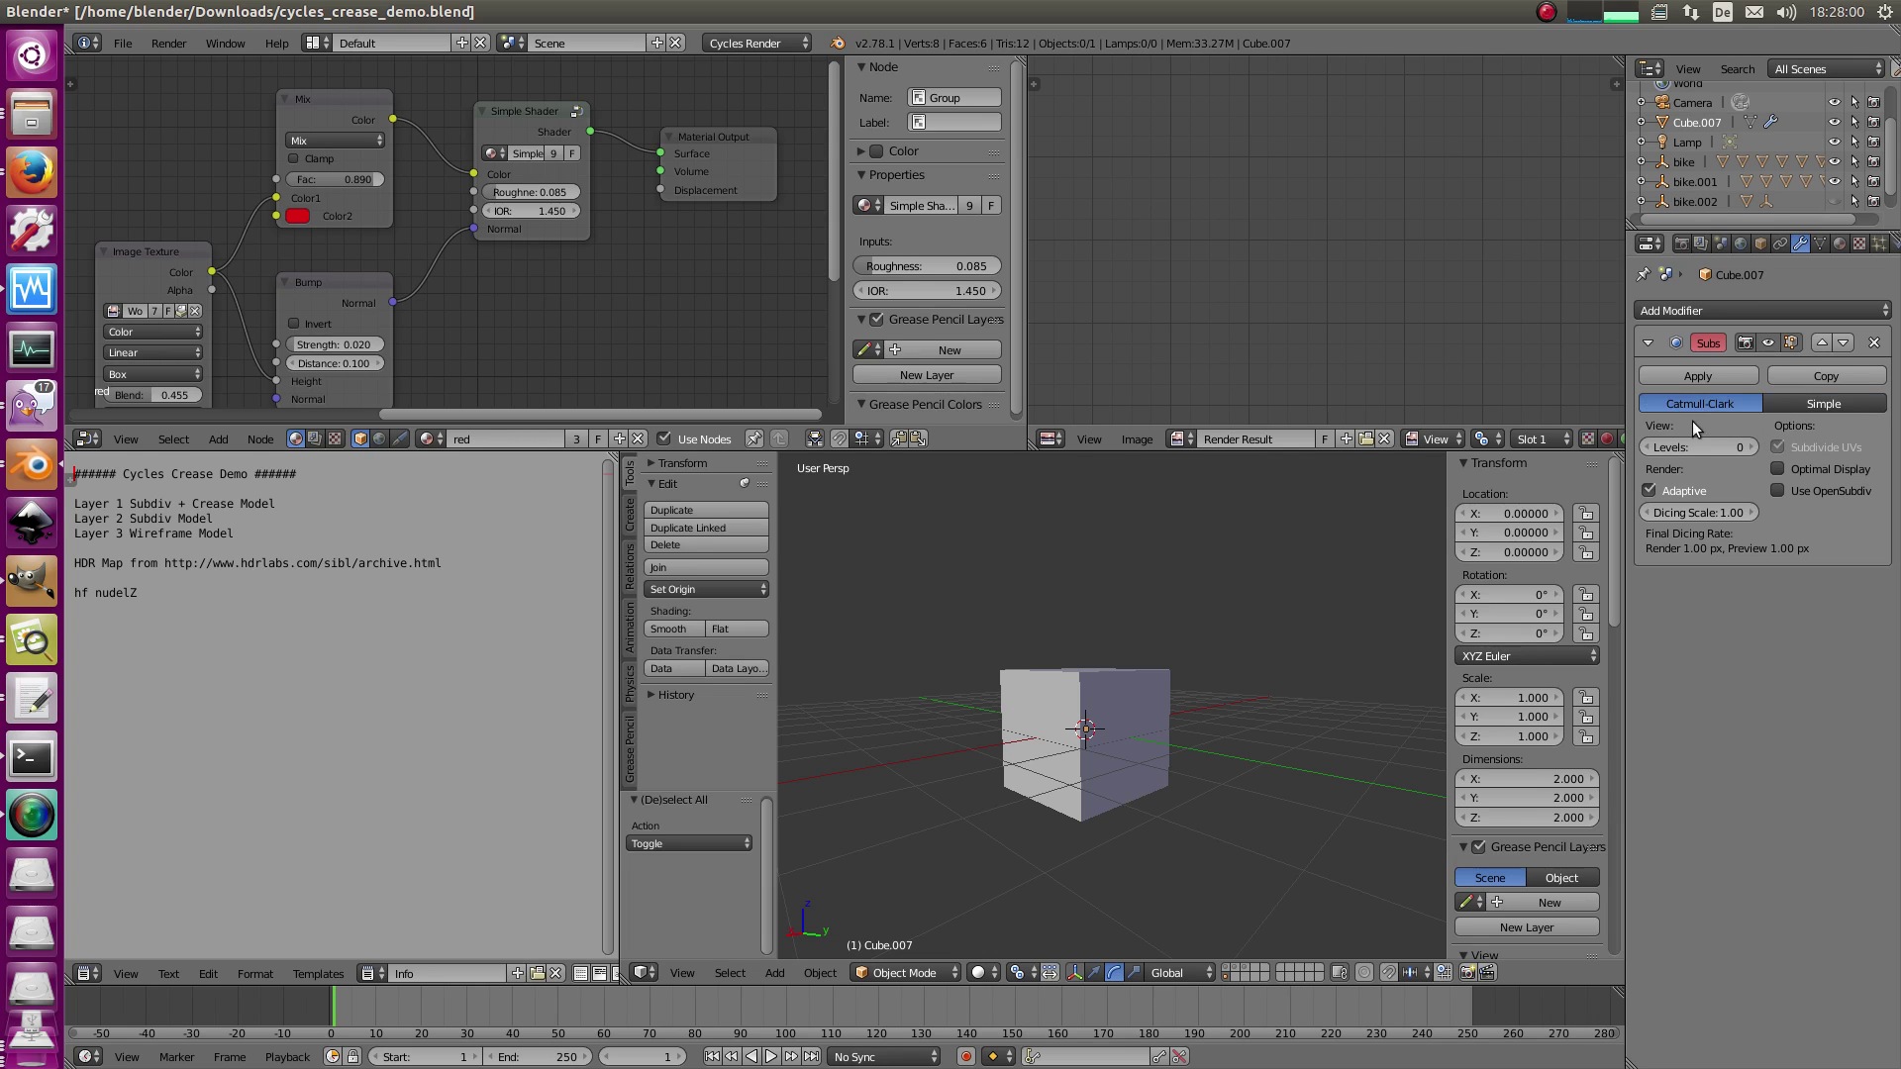
# - Preview the subdivided cube with Rendered viewport shading from several angles
pyautogui.moveTo(1345, 674); pyautogui.dragTo(1311, 693, button='middle')
pyautogui.moveTo(1030, 657)
pyautogui.mouseDown(button='middle')
pyautogui.moveTo(1086, 746)
pyautogui.moveTo(1069, 760)
pyautogui.moveTo(1138, 772)
pyautogui.moveTo(1073, 739)
pyautogui.moveTo(1126, 840)
pyautogui.moveTo(1086, 858)
pyautogui.mouseUp(button='middle')
pyautogui.click(981, 971)
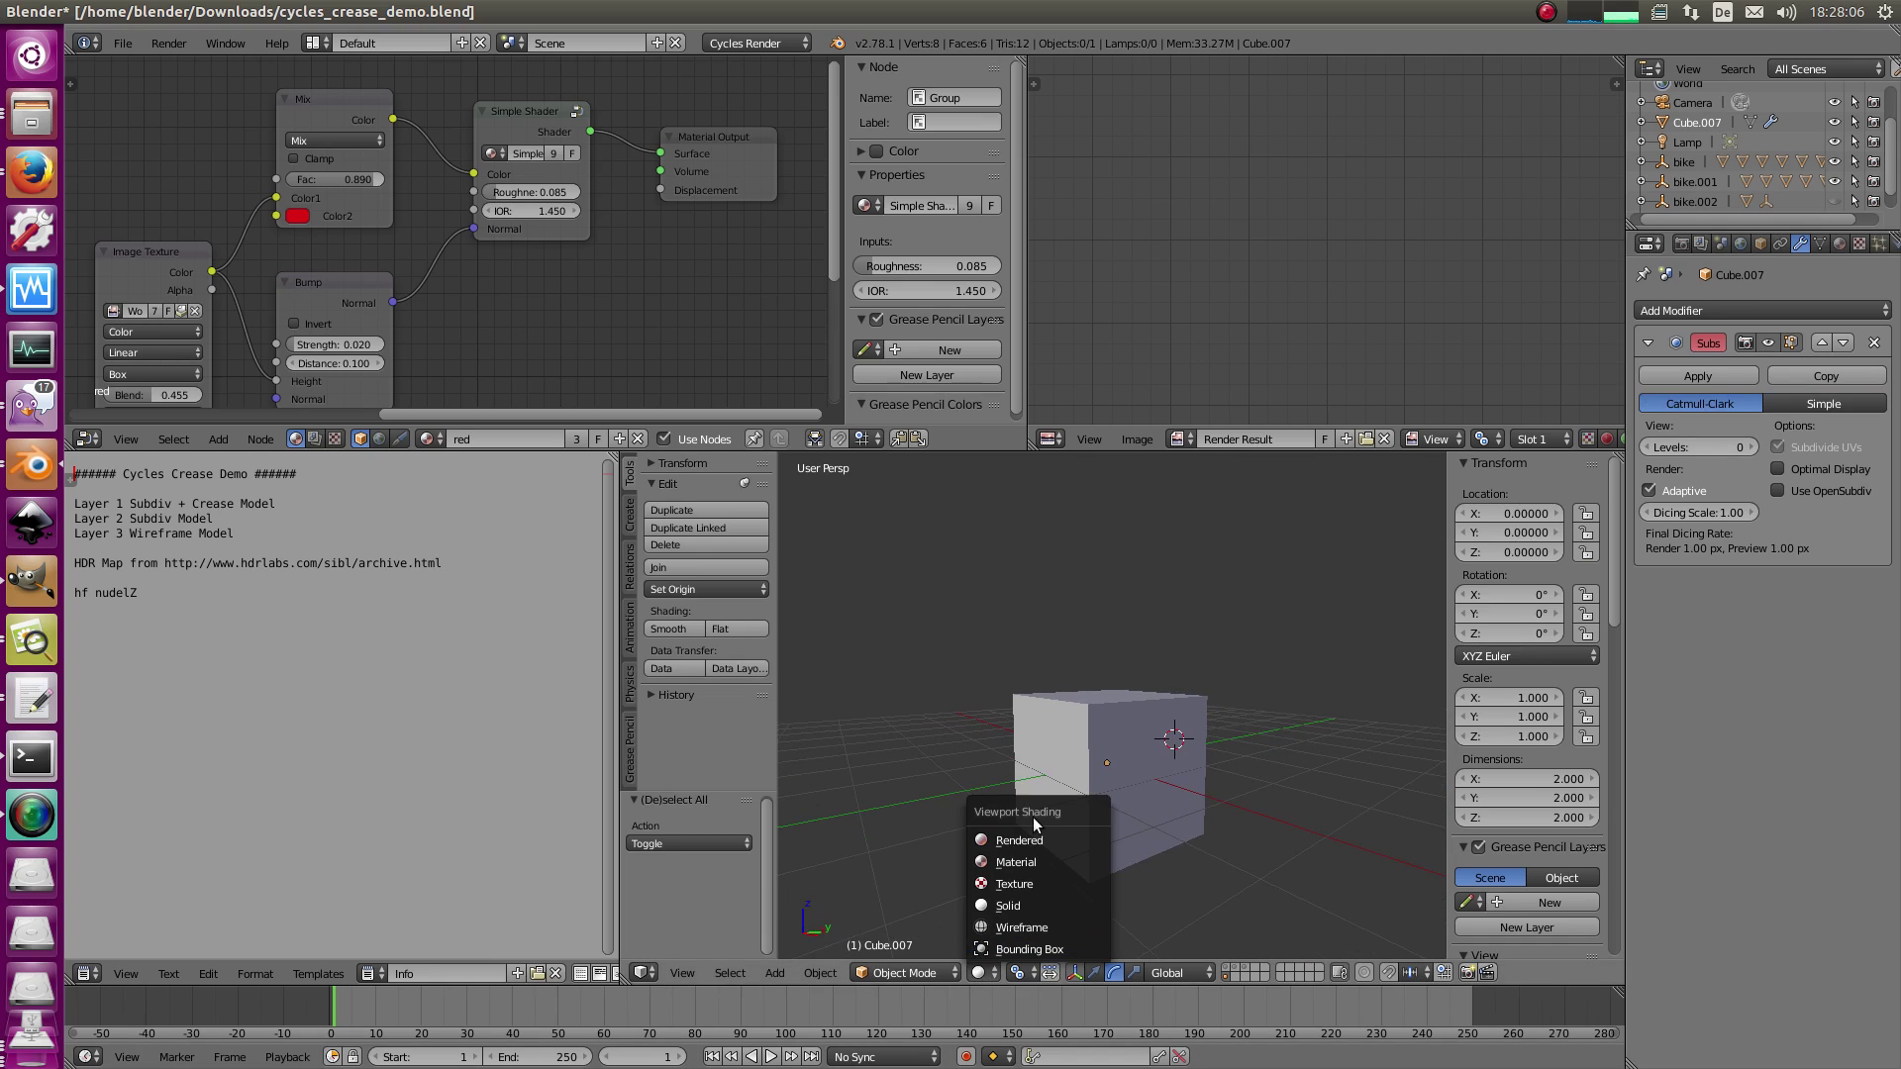
pyautogui.click(1043, 840)
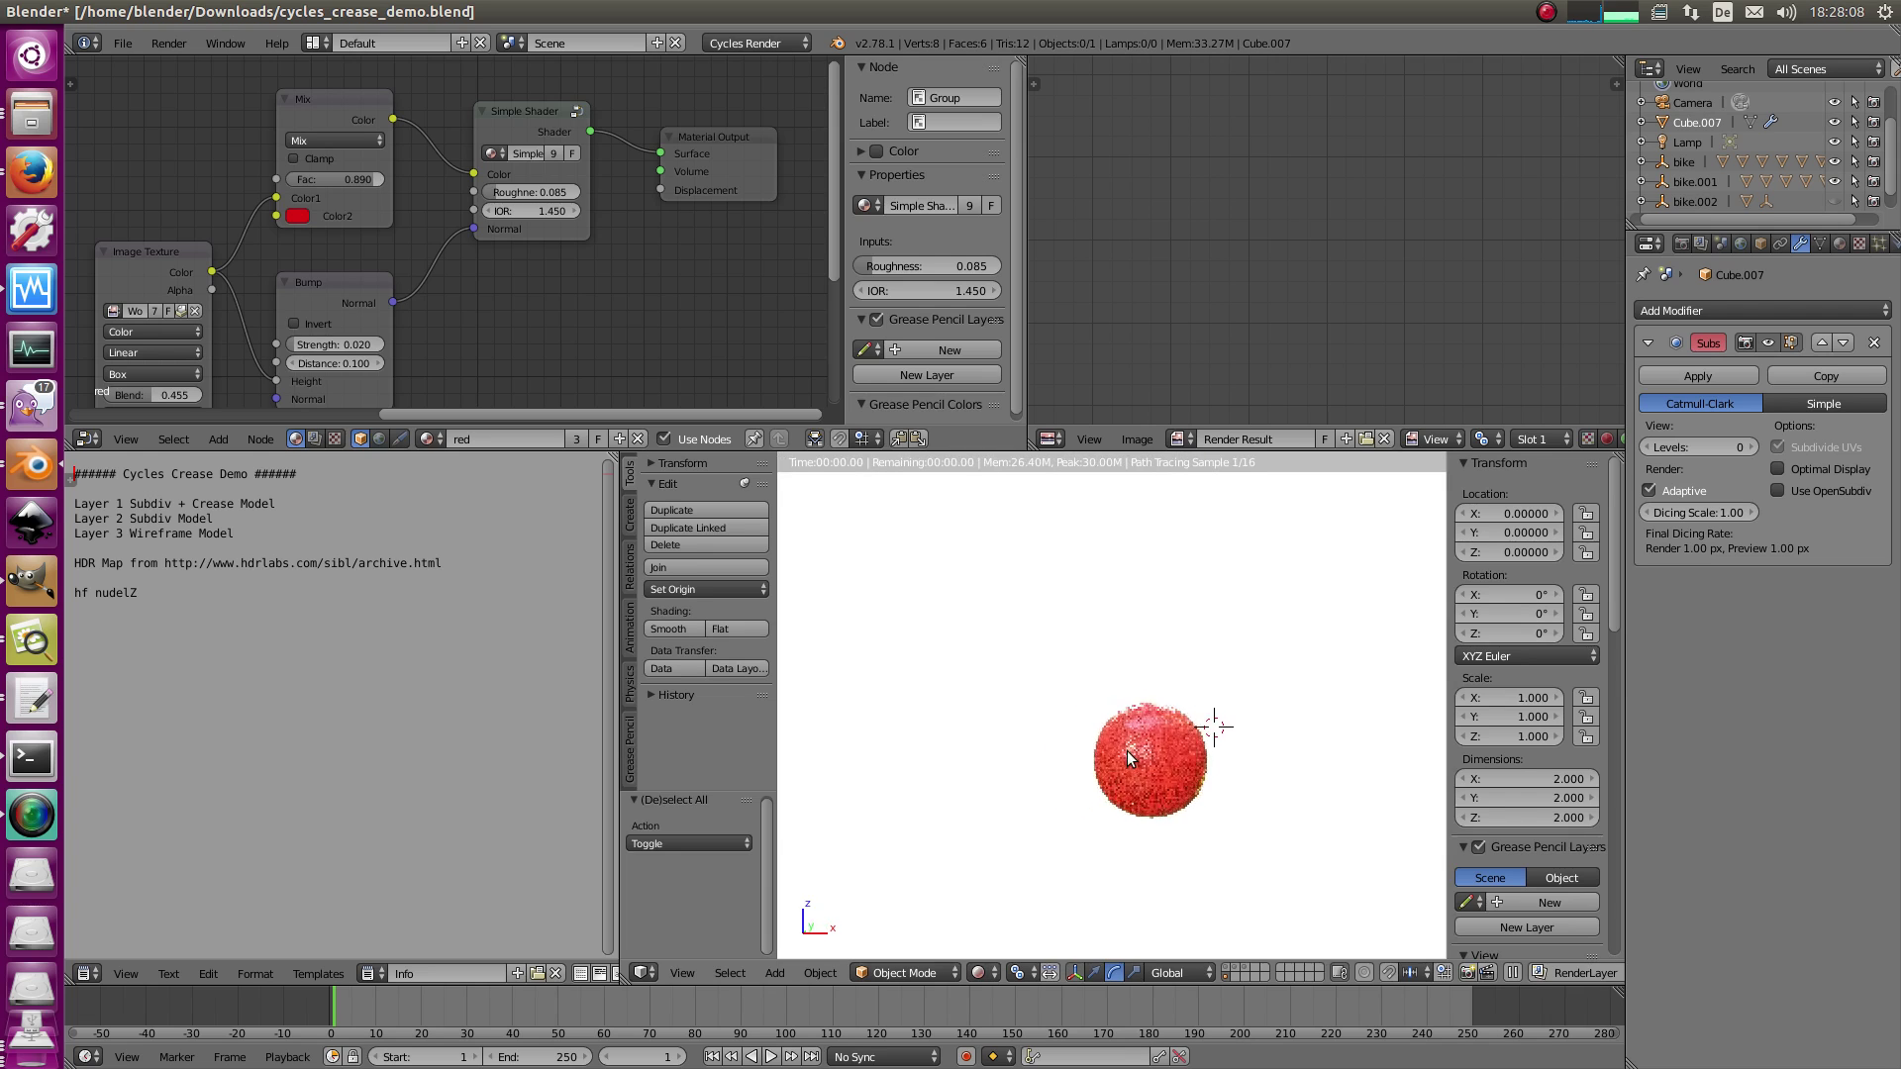
pyautogui.moveTo(1107, 805); pyautogui.dragTo(1191, 866, button='middle')
pyautogui.moveTo(1081, 832); pyautogui.dragTo(867, 777, button='middle')
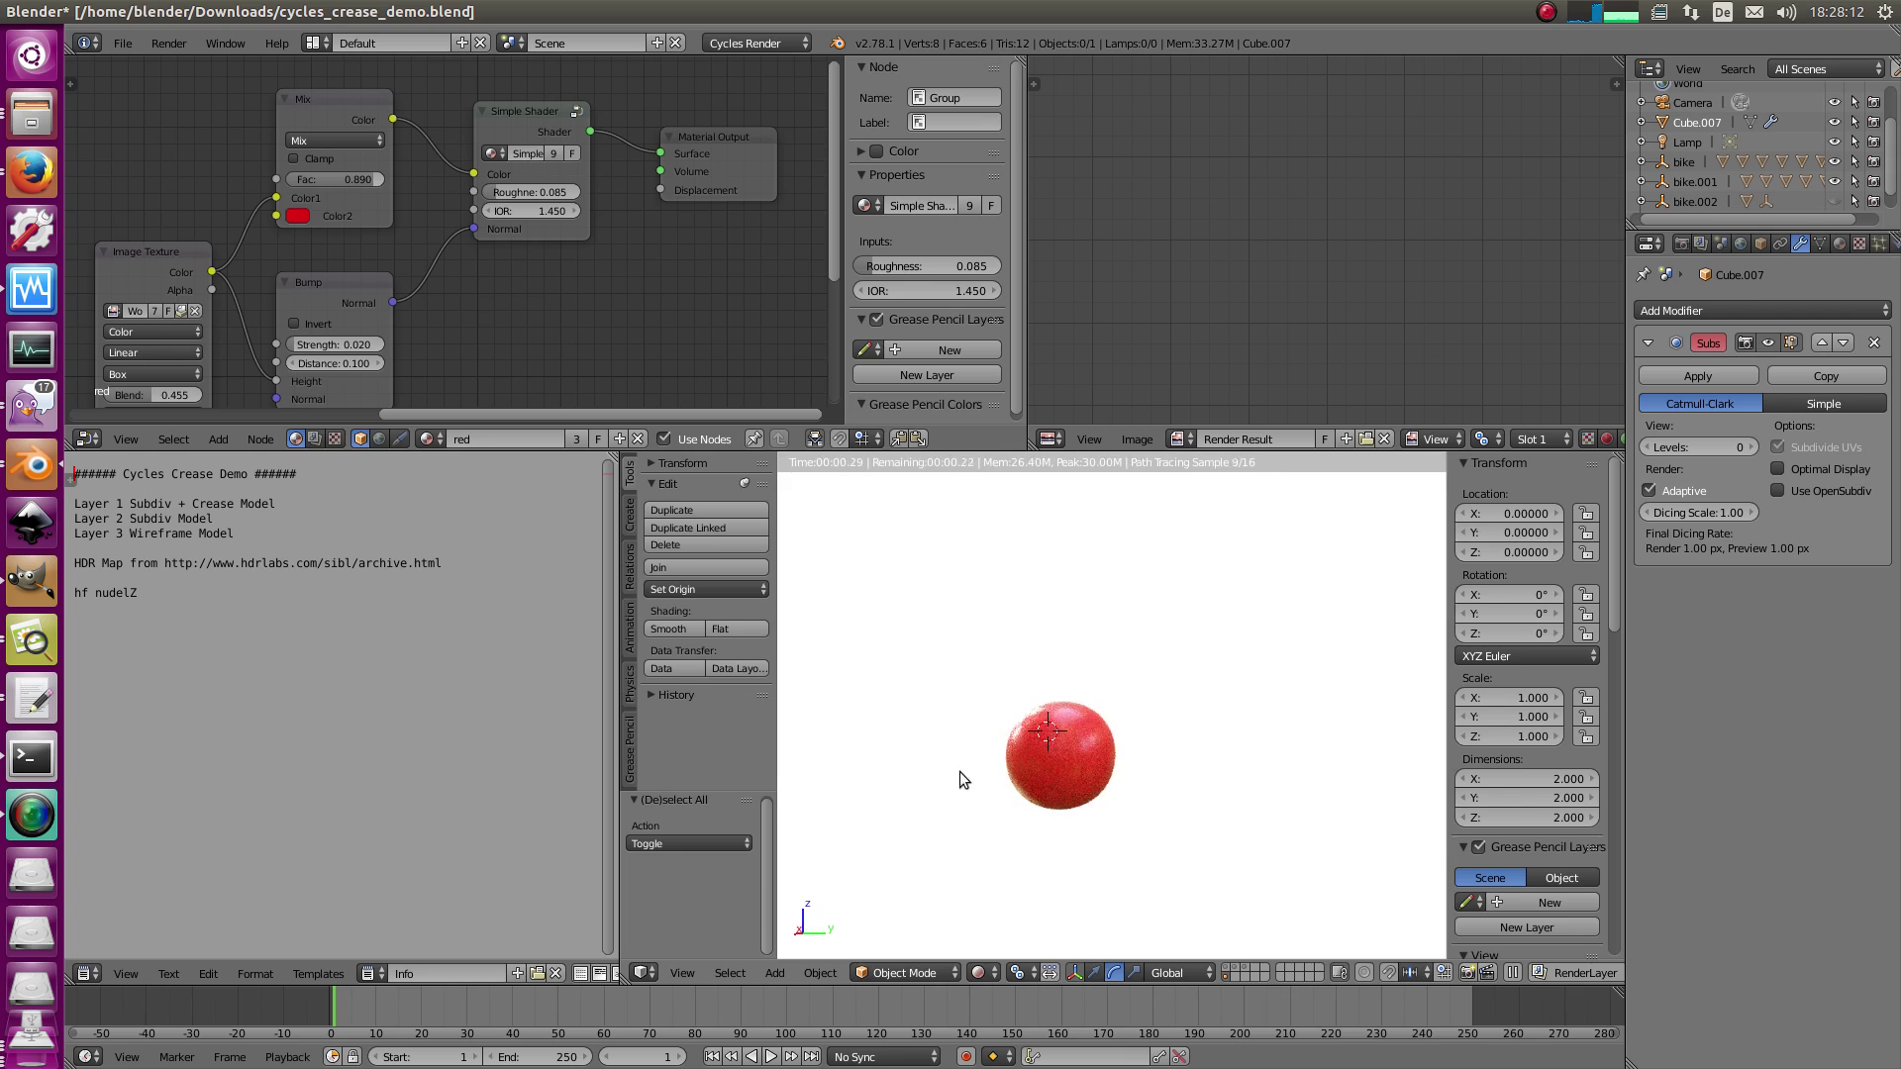
# - Switch back to solid shading and add two centred horizontal loop cuts around the cube in Edit Mode
pyautogui.press('z')
pyautogui.moveTo(1043, 768)
pyautogui.mouseDown(button='middle')
pyautogui.moveTo(1150, 692)
pyautogui.moveTo(1184, 751)
pyautogui.mouseUp(button='middle')
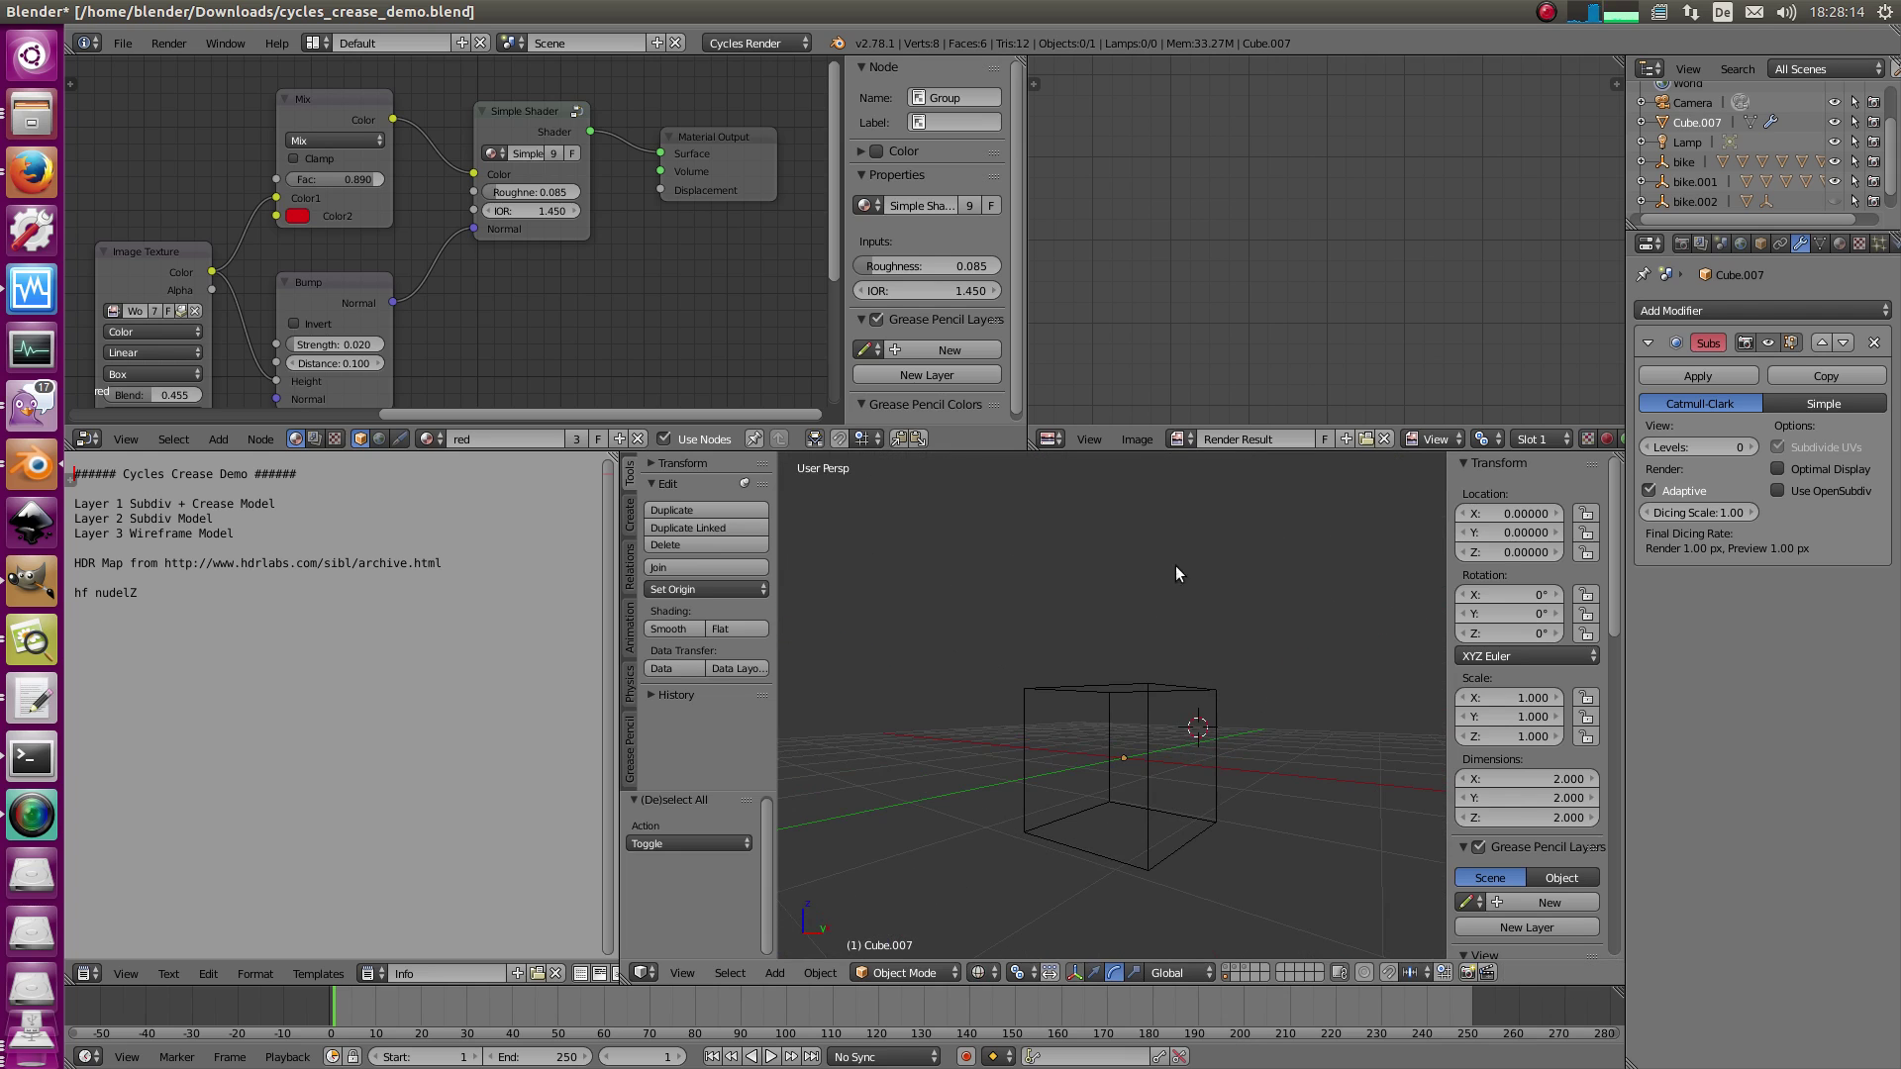
pyautogui.moveTo(1176, 572)
pyautogui.mouseDown(button='middle')
pyautogui.moveTo(1176, 671)
pyautogui.moveTo(1169, 649)
pyautogui.moveTo(1209, 631)
pyautogui.moveTo(1094, 703)
pyautogui.moveTo(1193, 755)
pyautogui.moveTo(1157, 768)
pyautogui.mouseUp(button='middle')
pyautogui.press('z')
pyautogui.press('Tab')
pyautogui.press('a')
pyautogui.hotkey('ctrl', 'r')
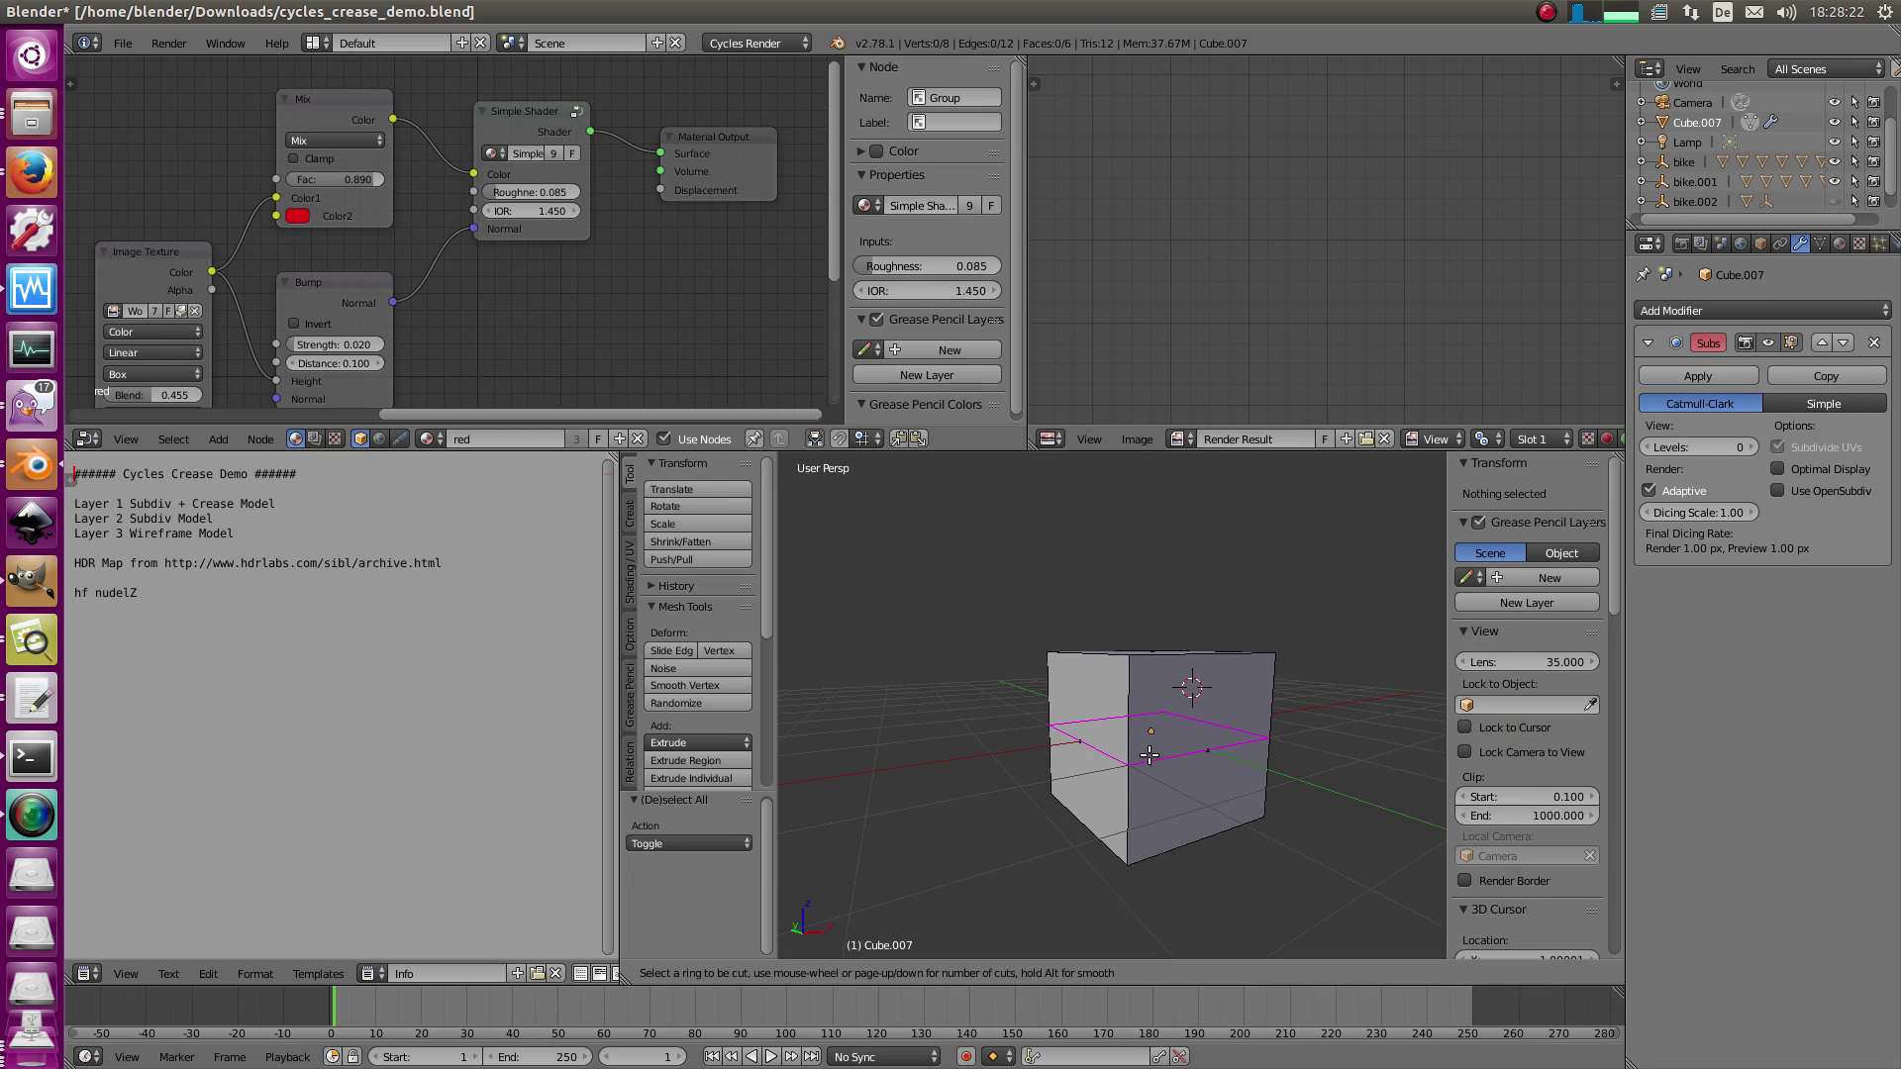
pyautogui.scroll(1, 1148, 755)
pyautogui.click(1149, 755)
pyautogui.rightClick(1174, 765)
# - Switch to vertex selection and scale the two new loops along the global Z axis by about 2.93
pyautogui.hotkey('ctrl', 'Tab')
pyautogui.click(1186, 744)
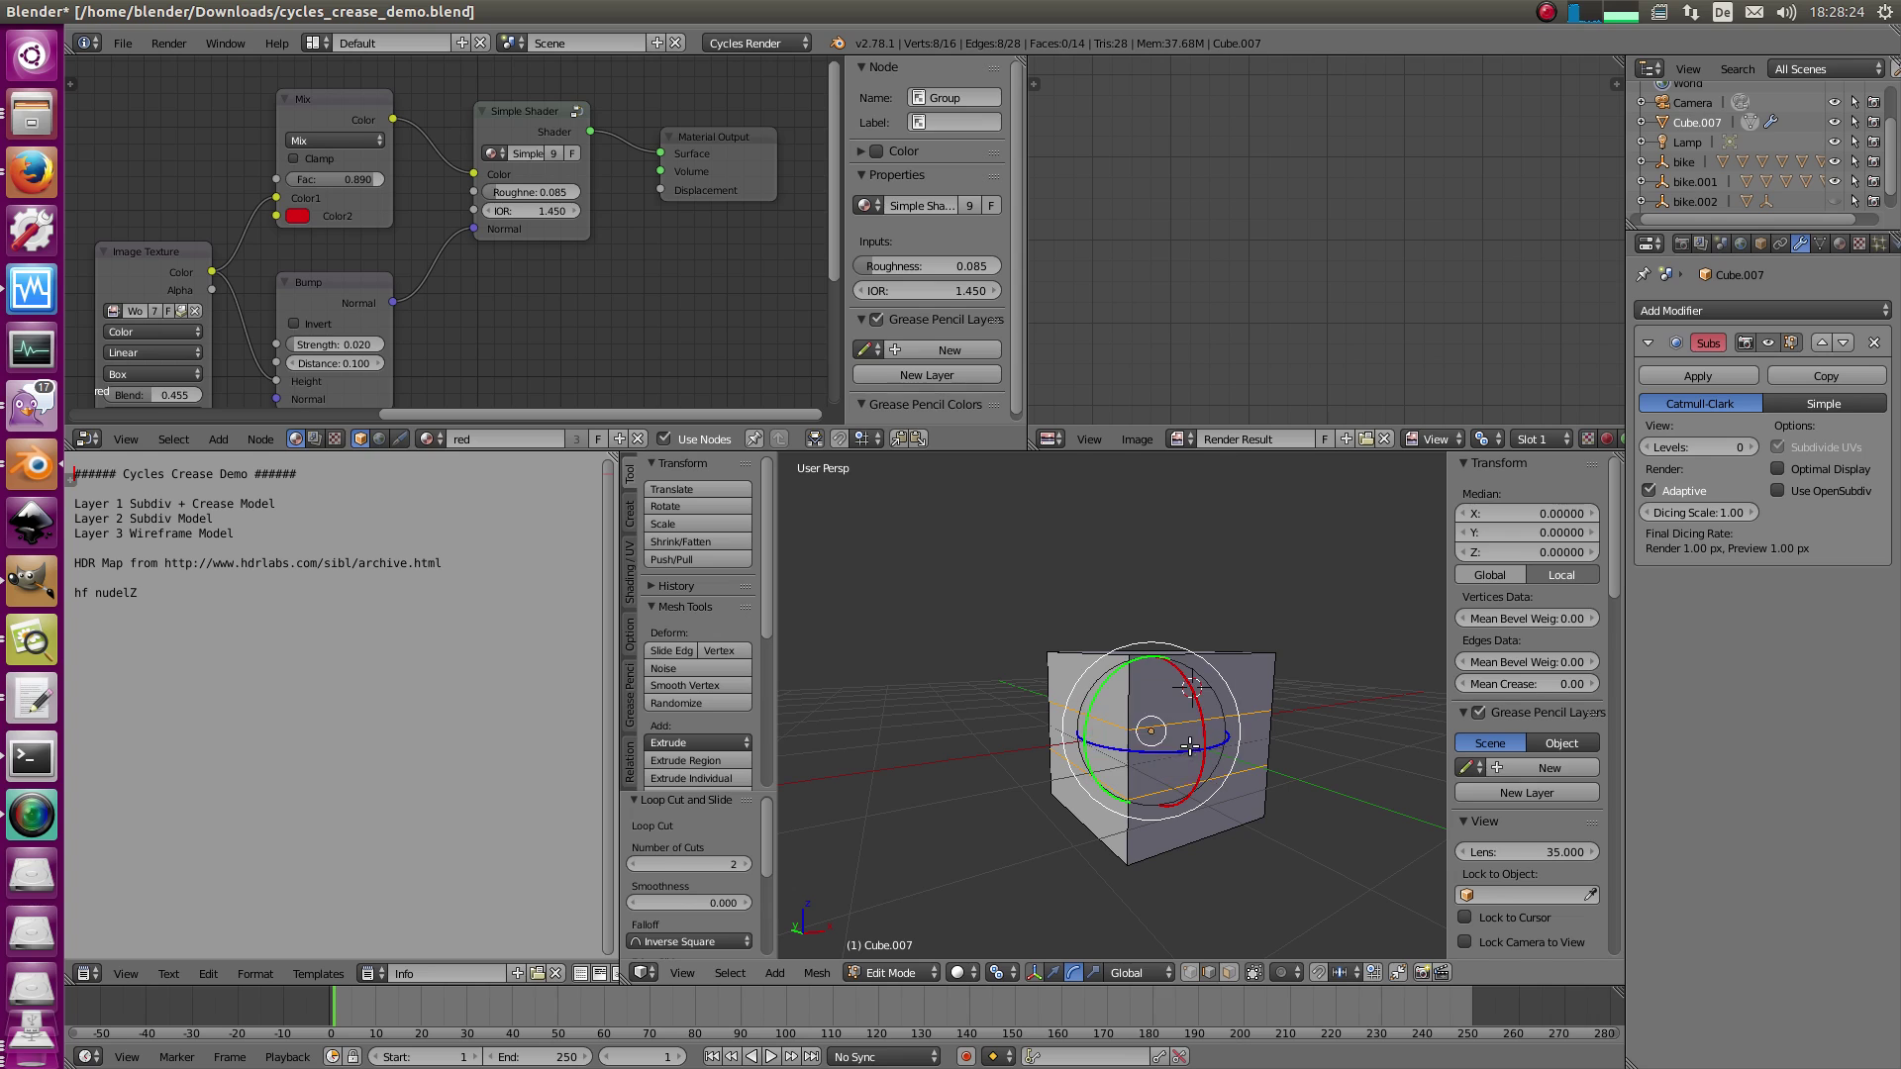
pyautogui.hotkey('ctrl', 'Tab')
pyautogui.click(1174, 729)
pyautogui.press('s')
pyautogui.press('z')
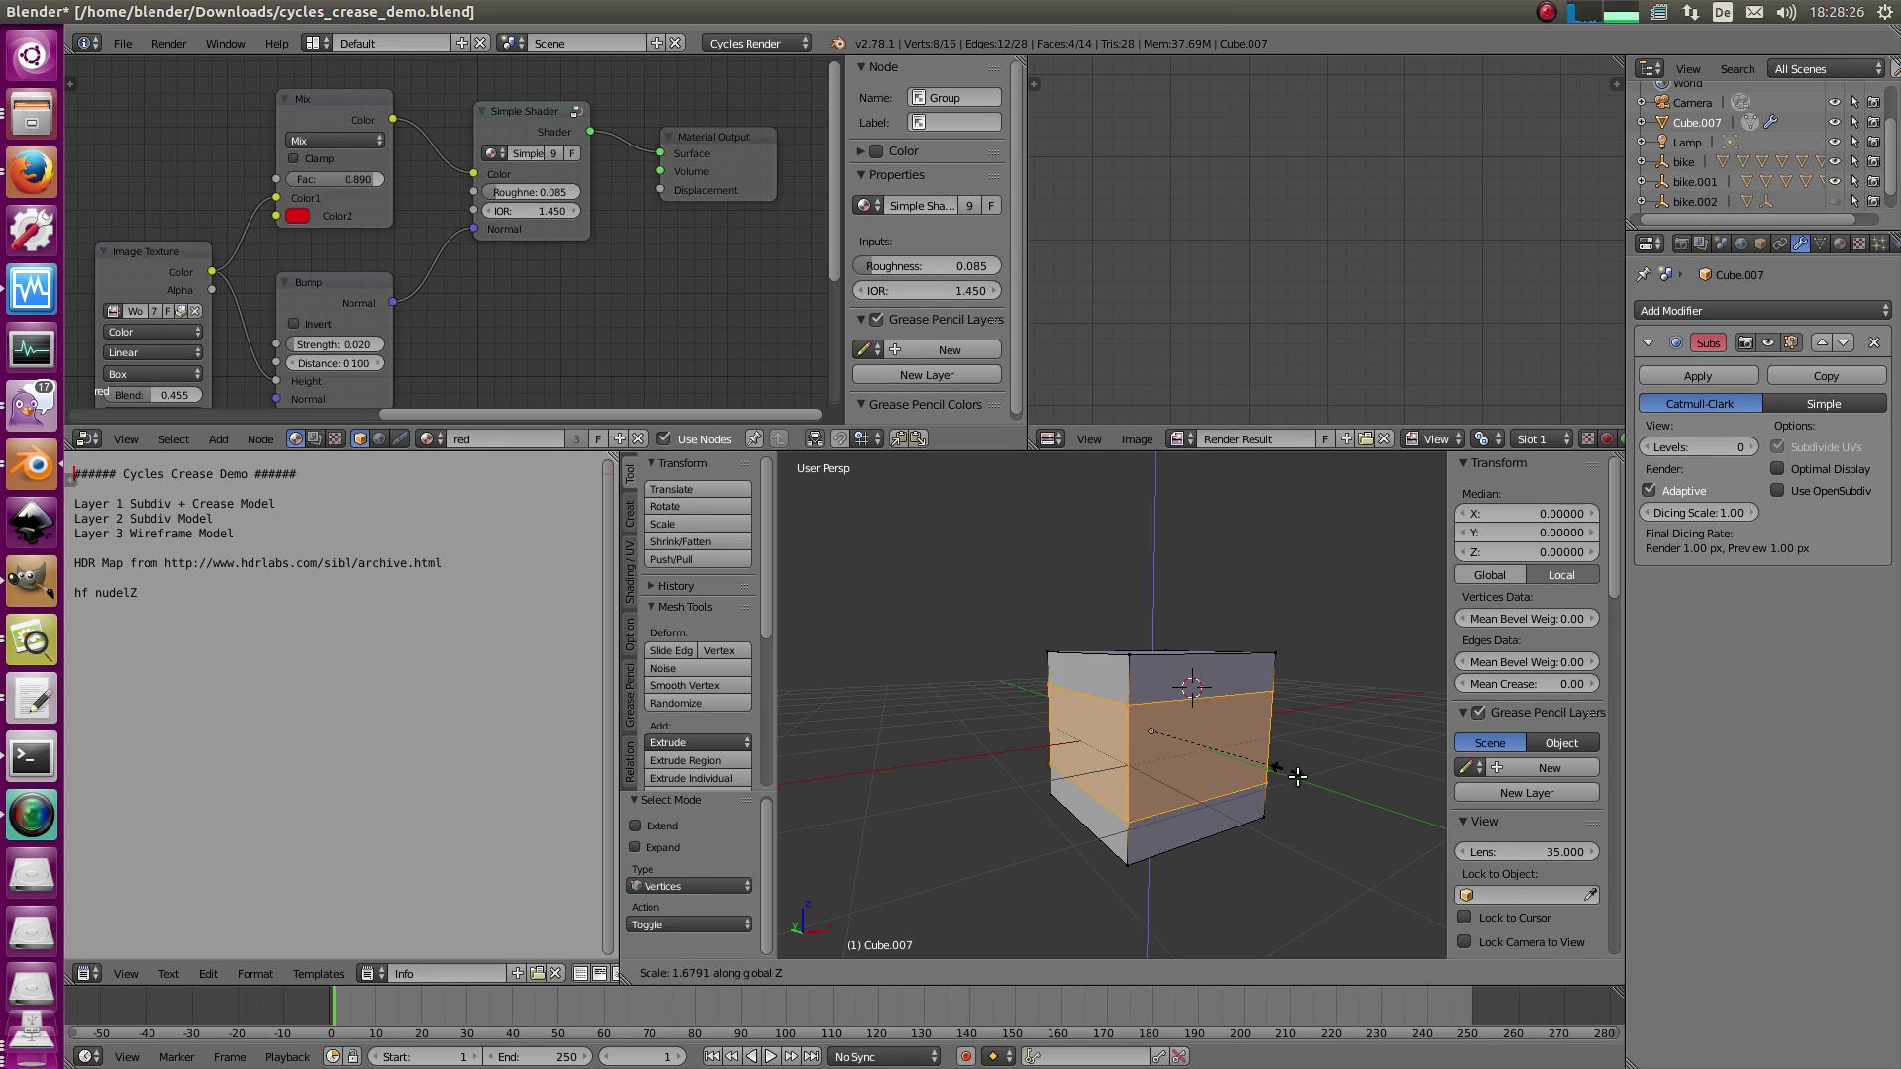
pyautogui.click(1392, 809)
# - Fine-tune the spacing of the selected loops by scaling them along the Z axis again
pyautogui.scroll(5, 1210, 854)
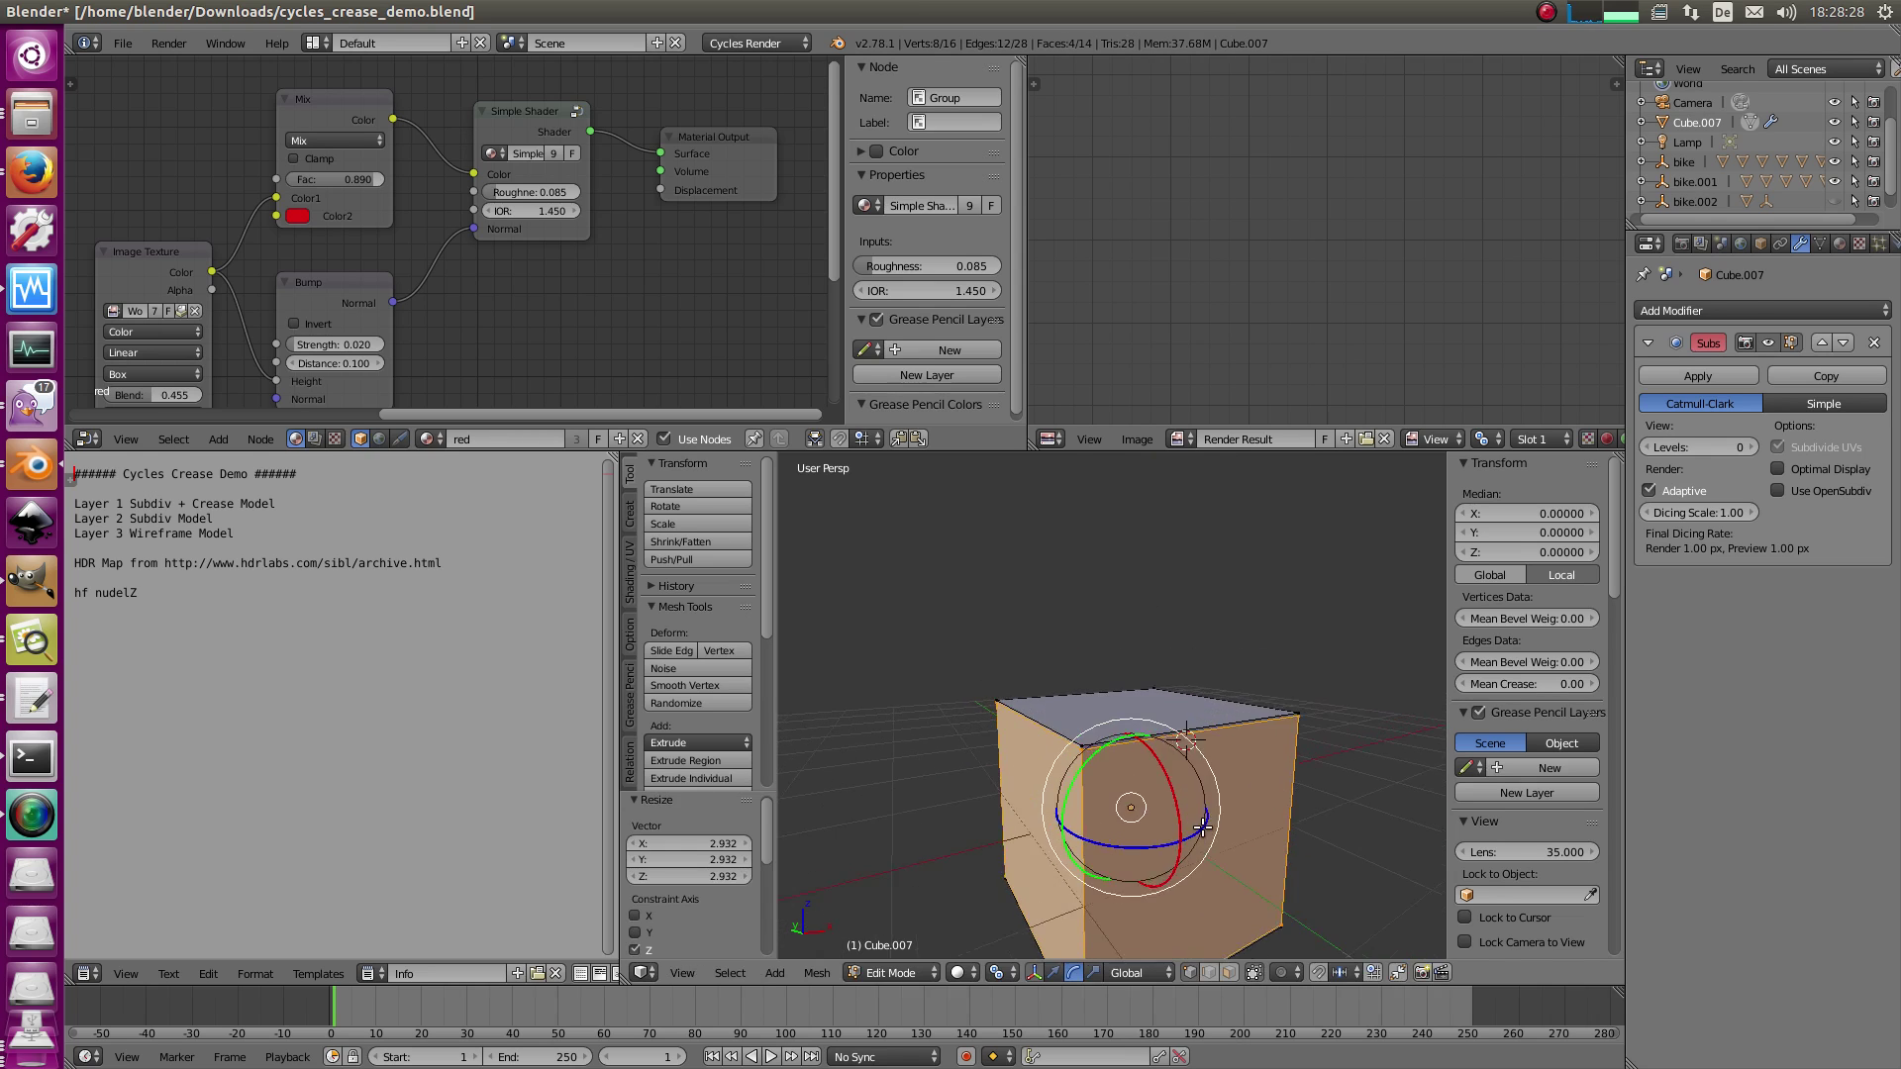
pyautogui.scroll(1, 1210, 854)
pyautogui.press('s')
pyautogui.press('z')
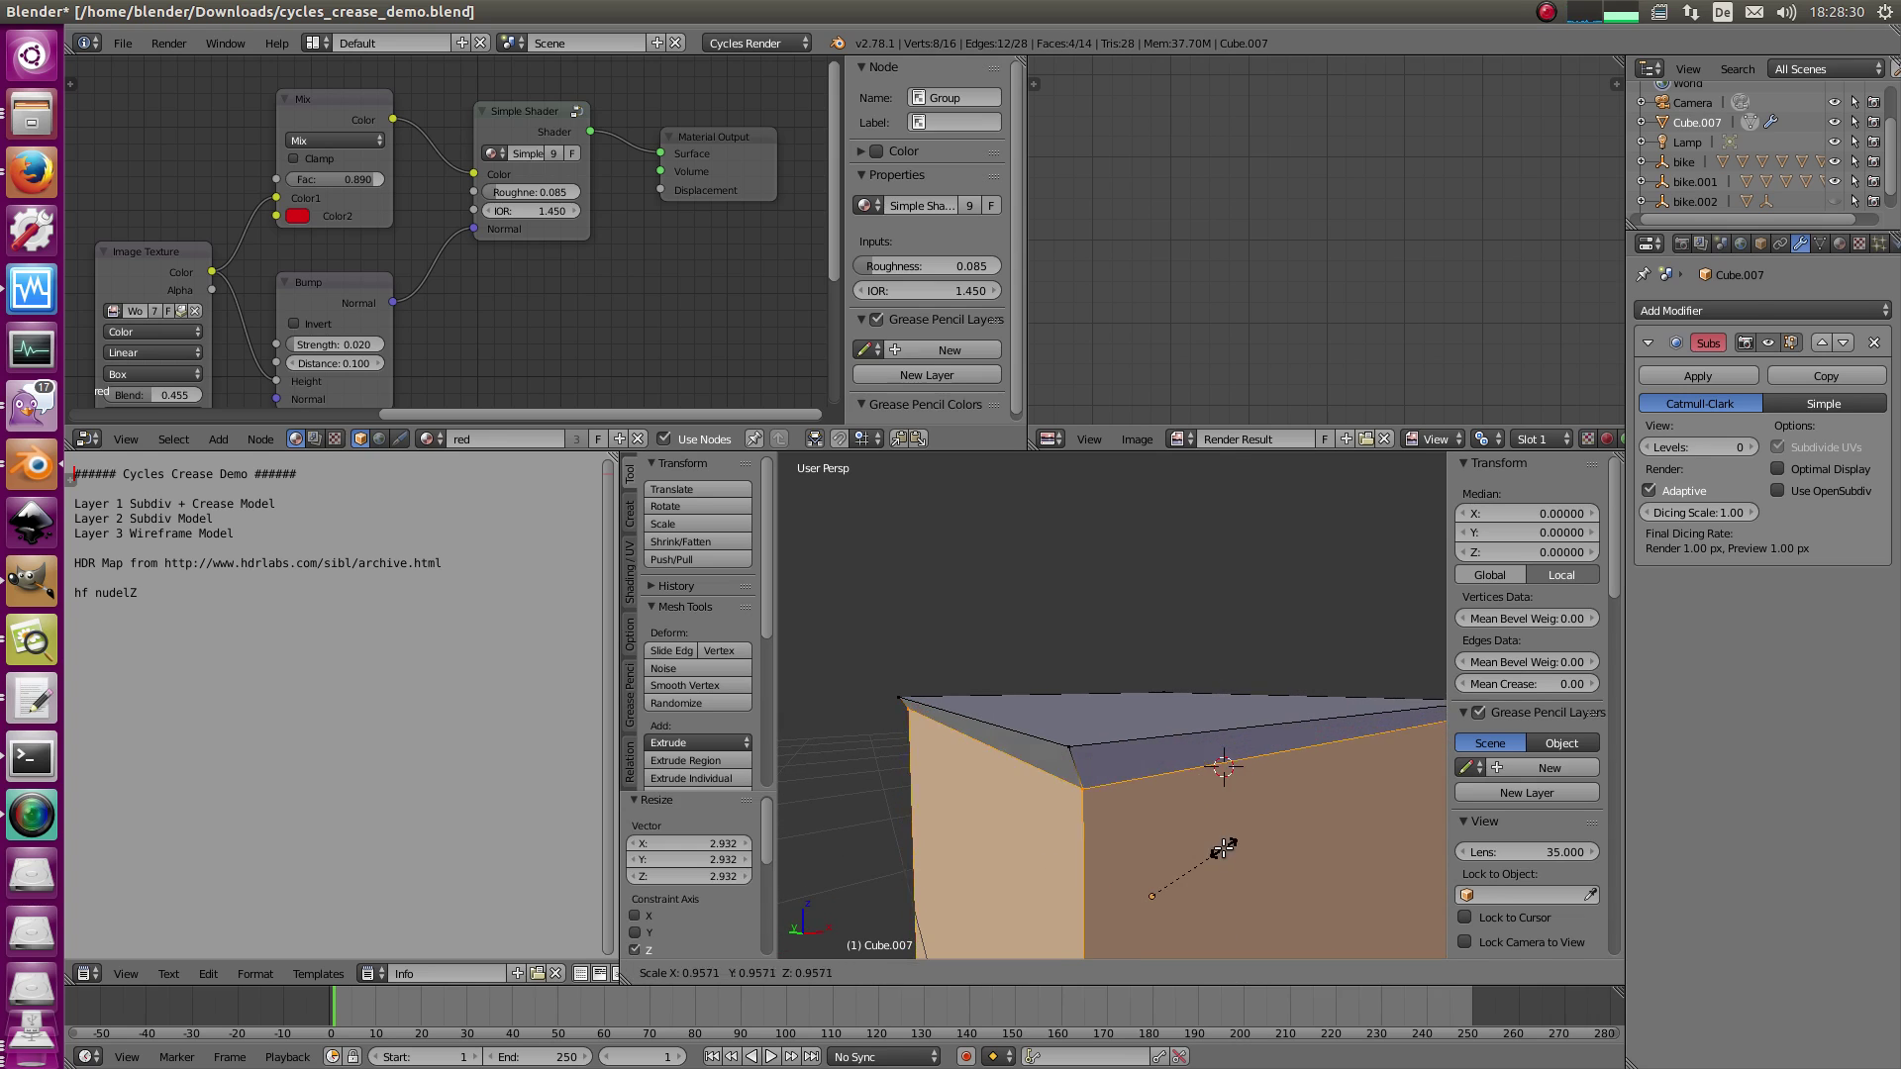
pyautogui.click(1177, 869)
# - Return to Object Mode and inspect the cube with its supporting loops in Rendered viewport shading
pyautogui.scroll(-3, 1177, 868)
pyautogui.moveTo(1168, 860); pyautogui.dragTo(1122, 798, button='middle')
pyautogui.scroll(-3, 1114, 778)
pyautogui.press('Tab')
pyautogui.click(994, 973)
pyautogui.click(1012, 836)
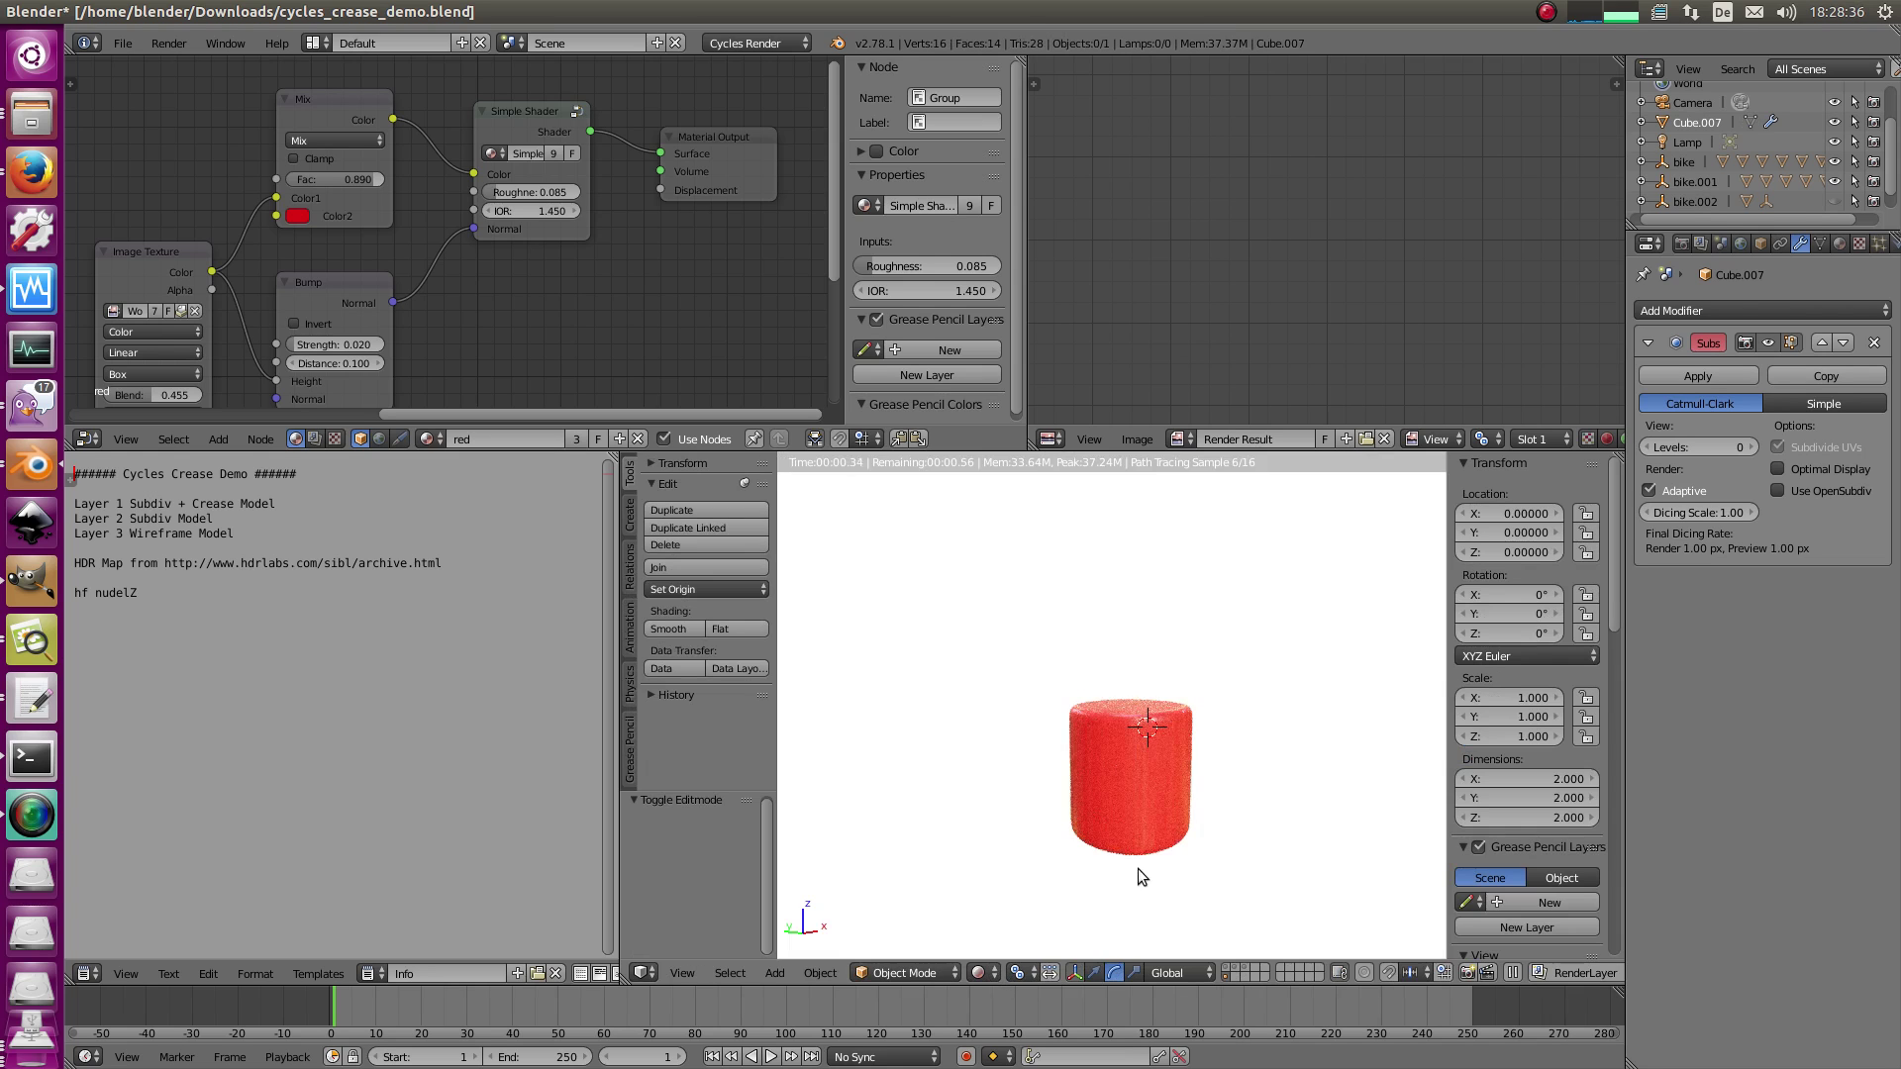
pyautogui.moveTo(1238, 756); pyautogui.dragTo(1063, 762, button='middle')
pyautogui.scroll(2, 1192, 808)
# - Switch to wireframe shading in Edit Mode and add two more horizontal loop cuts around the cube's middle
pyautogui.press('z')
pyautogui.press('Tab')
pyautogui.moveTo(1077, 858); pyautogui.dragTo(1123, 757, button='middle')
pyautogui.press('z')
pyautogui.press('a')
pyautogui.hotkey('ctrl', 'r')
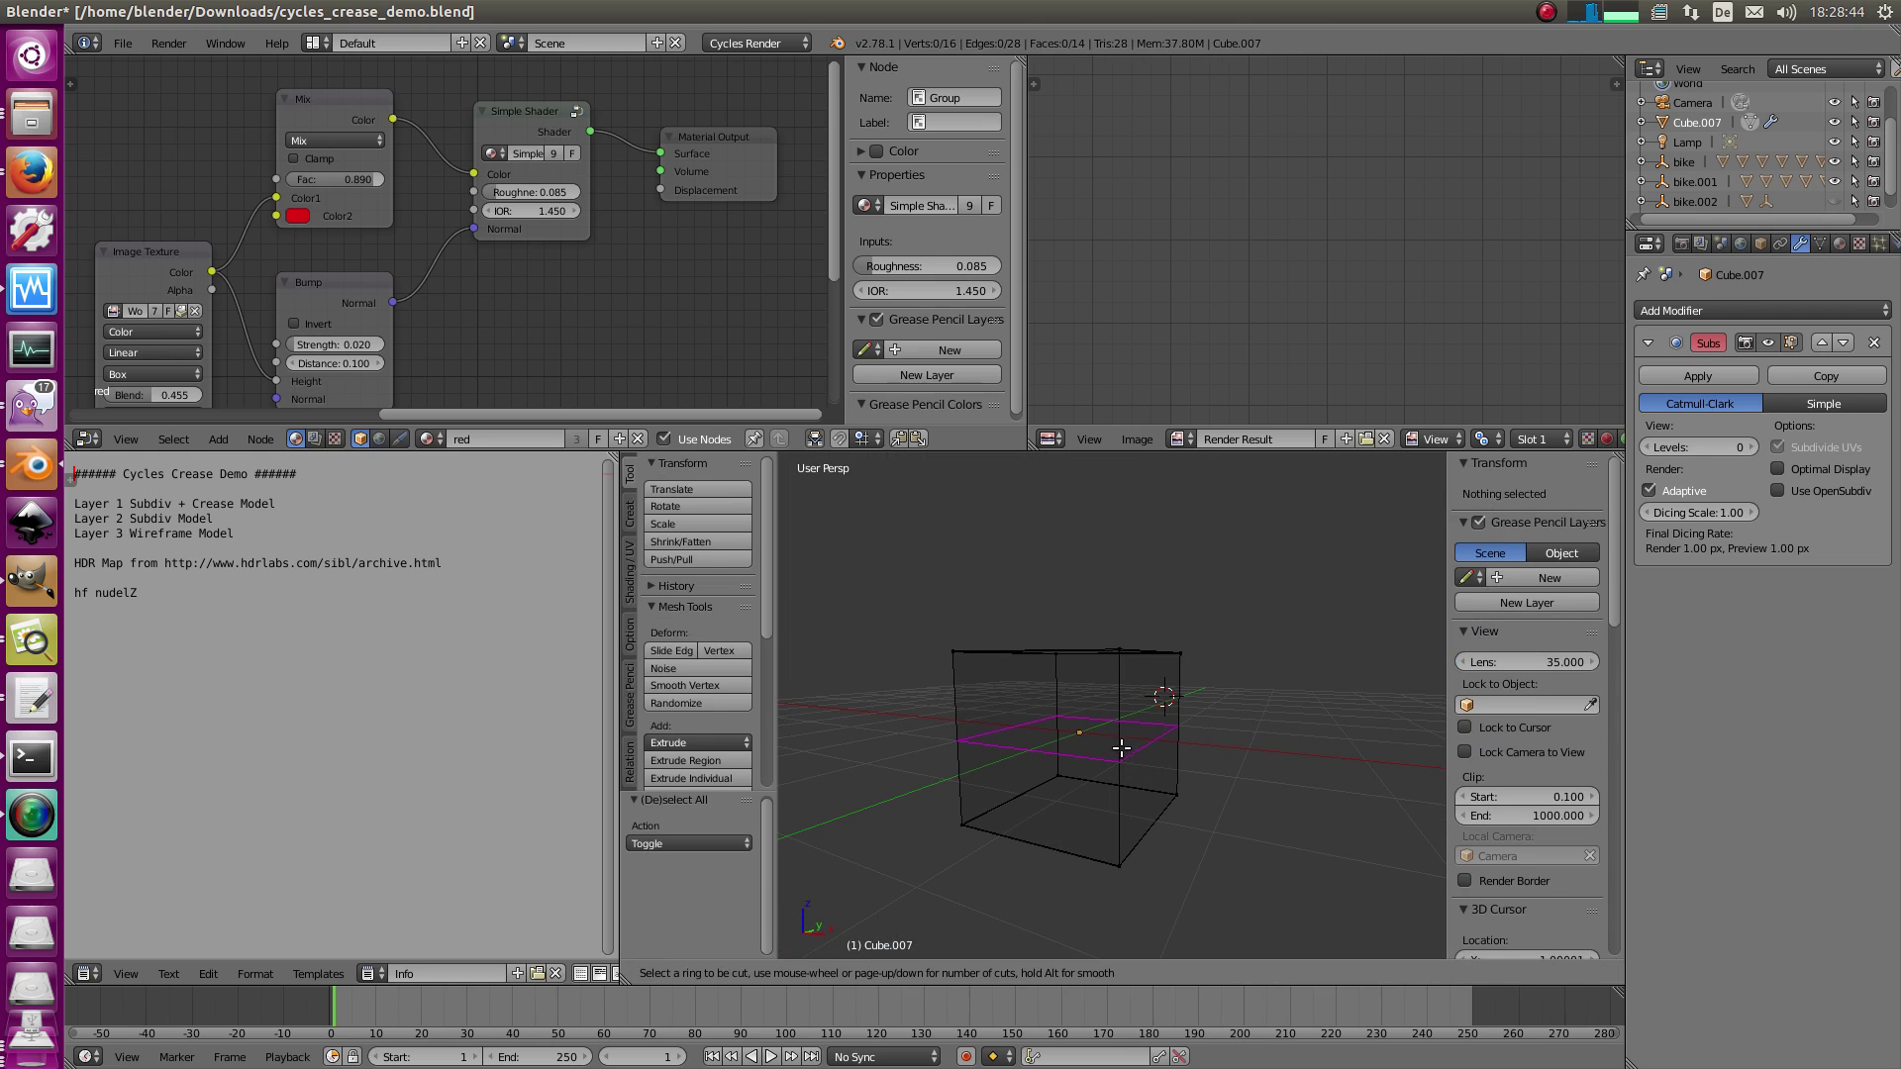
pyautogui.scroll(1, 1121, 749)
pyautogui.click(1125, 745)
pyautogui.rightClick(1126, 743)
# - Scale the two newly added loops along the global Z axis by about 2.14
pyautogui.hotkey('ctrl', 'Tab')
pyautogui.click(1137, 736)
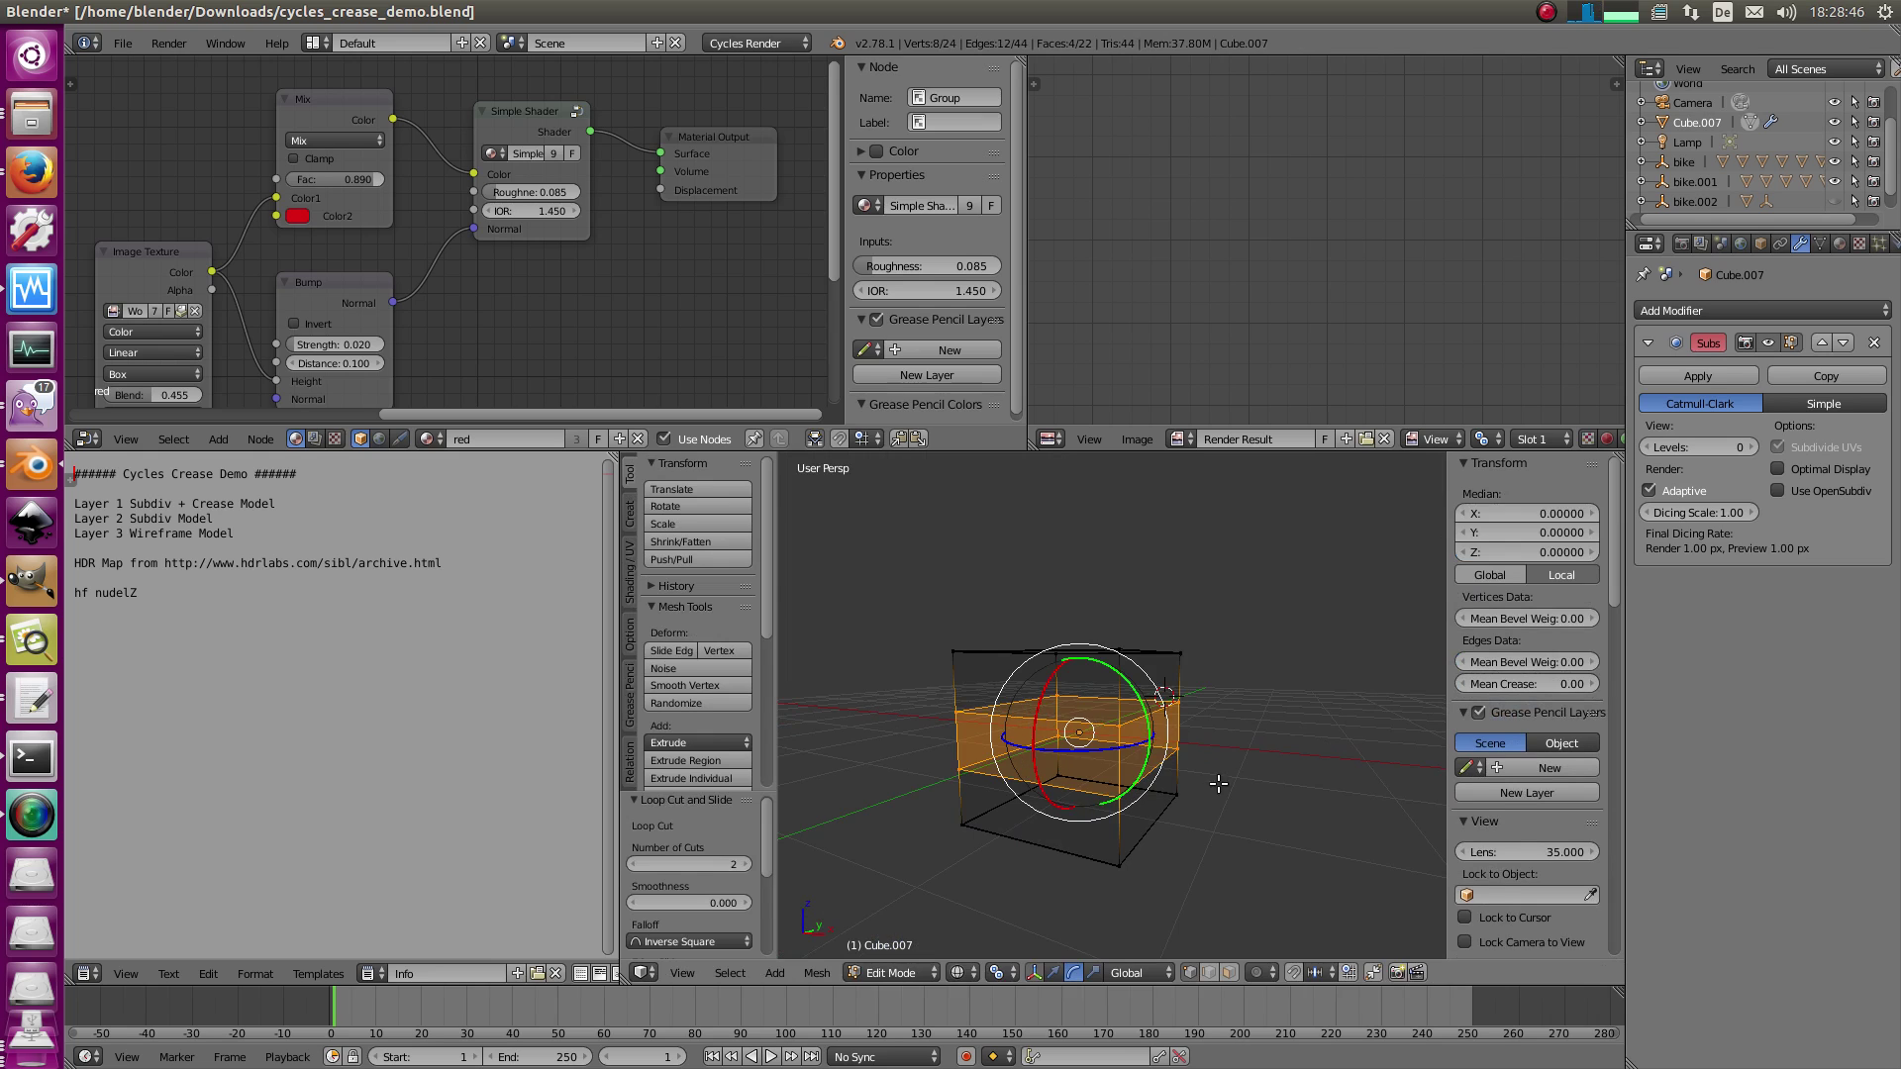
pyautogui.press('s')
pyautogui.press('z')
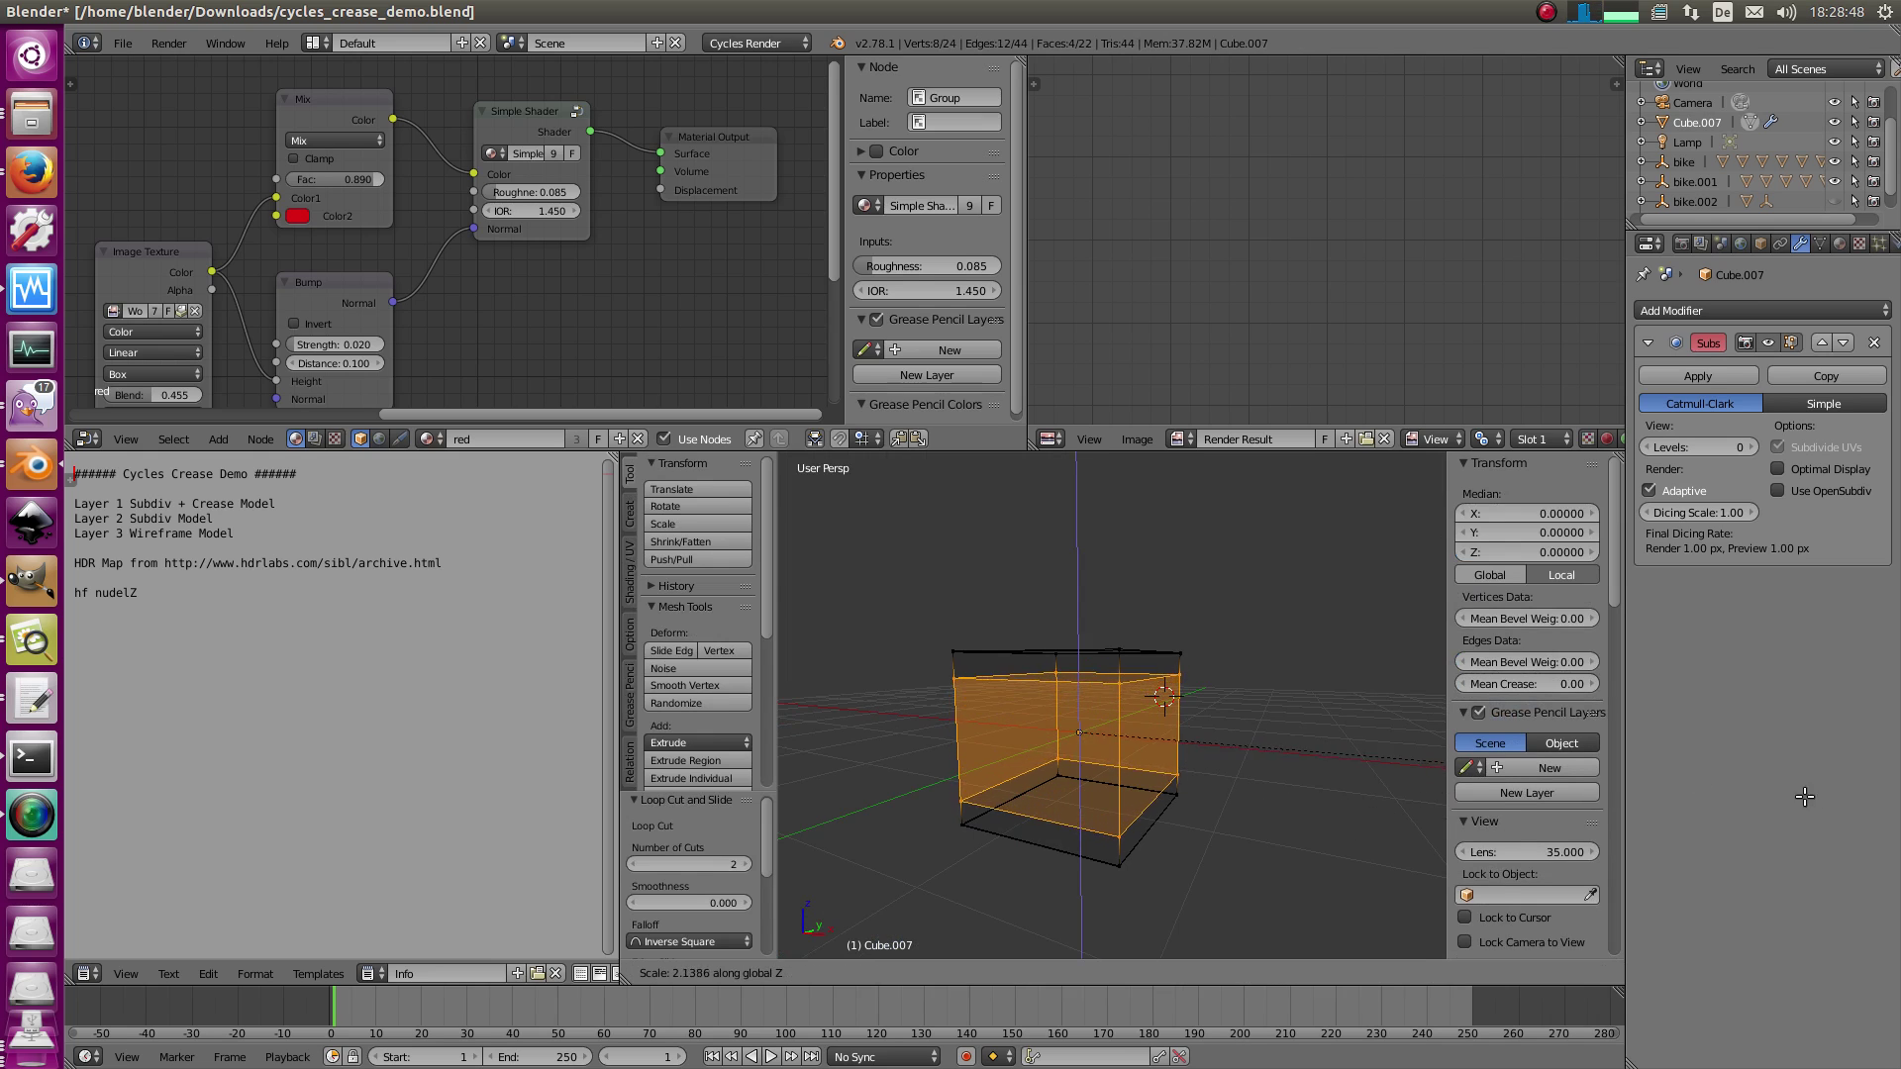
pyautogui.click(1805, 798)
# - Switch to solid shading and try scaling the selected band uniformly by about 1.067
pyautogui.press('s')
pyautogui.click(1287, 799)
pyautogui.press('z')
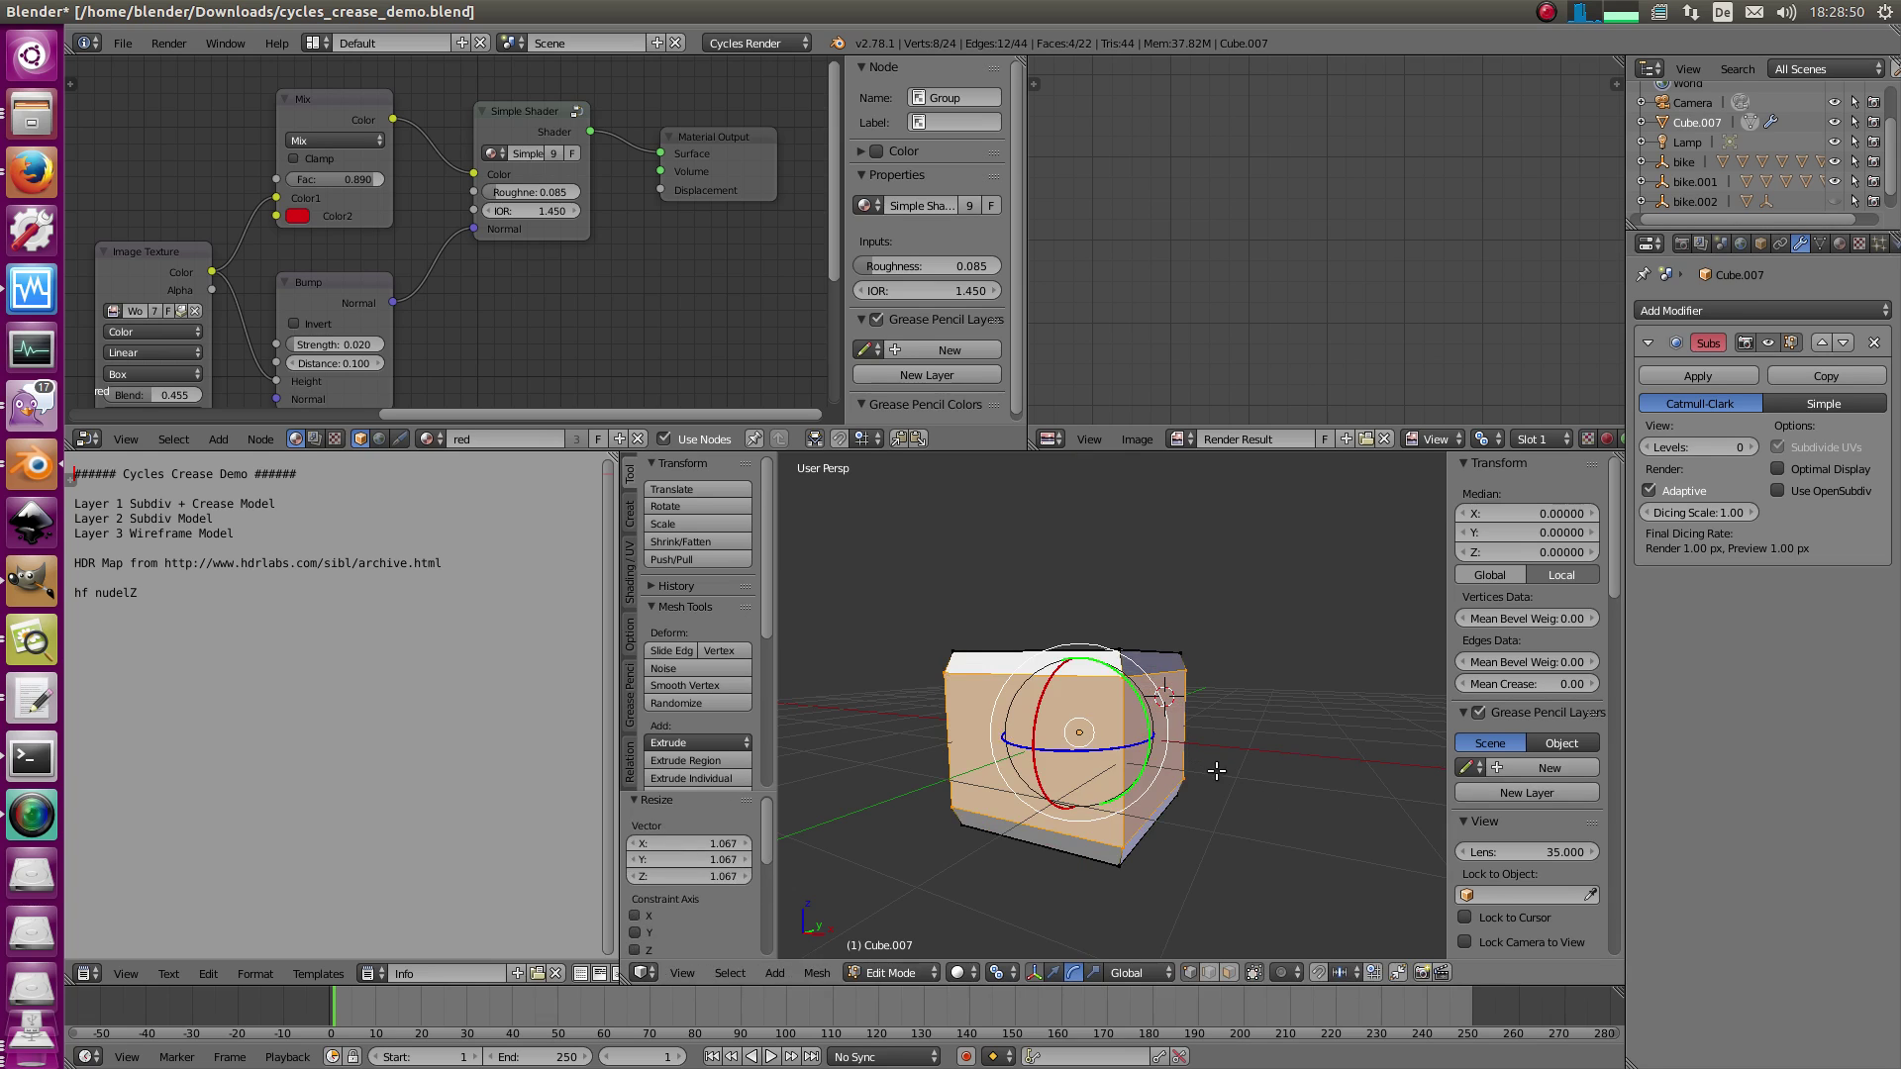
pyautogui.hotkey('ctrl', 'z')
# - Scale the selected loops further along Z towards the cube's top and bottom edges and return to Object Mode
pyautogui.press('s')
pyautogui.press('z')
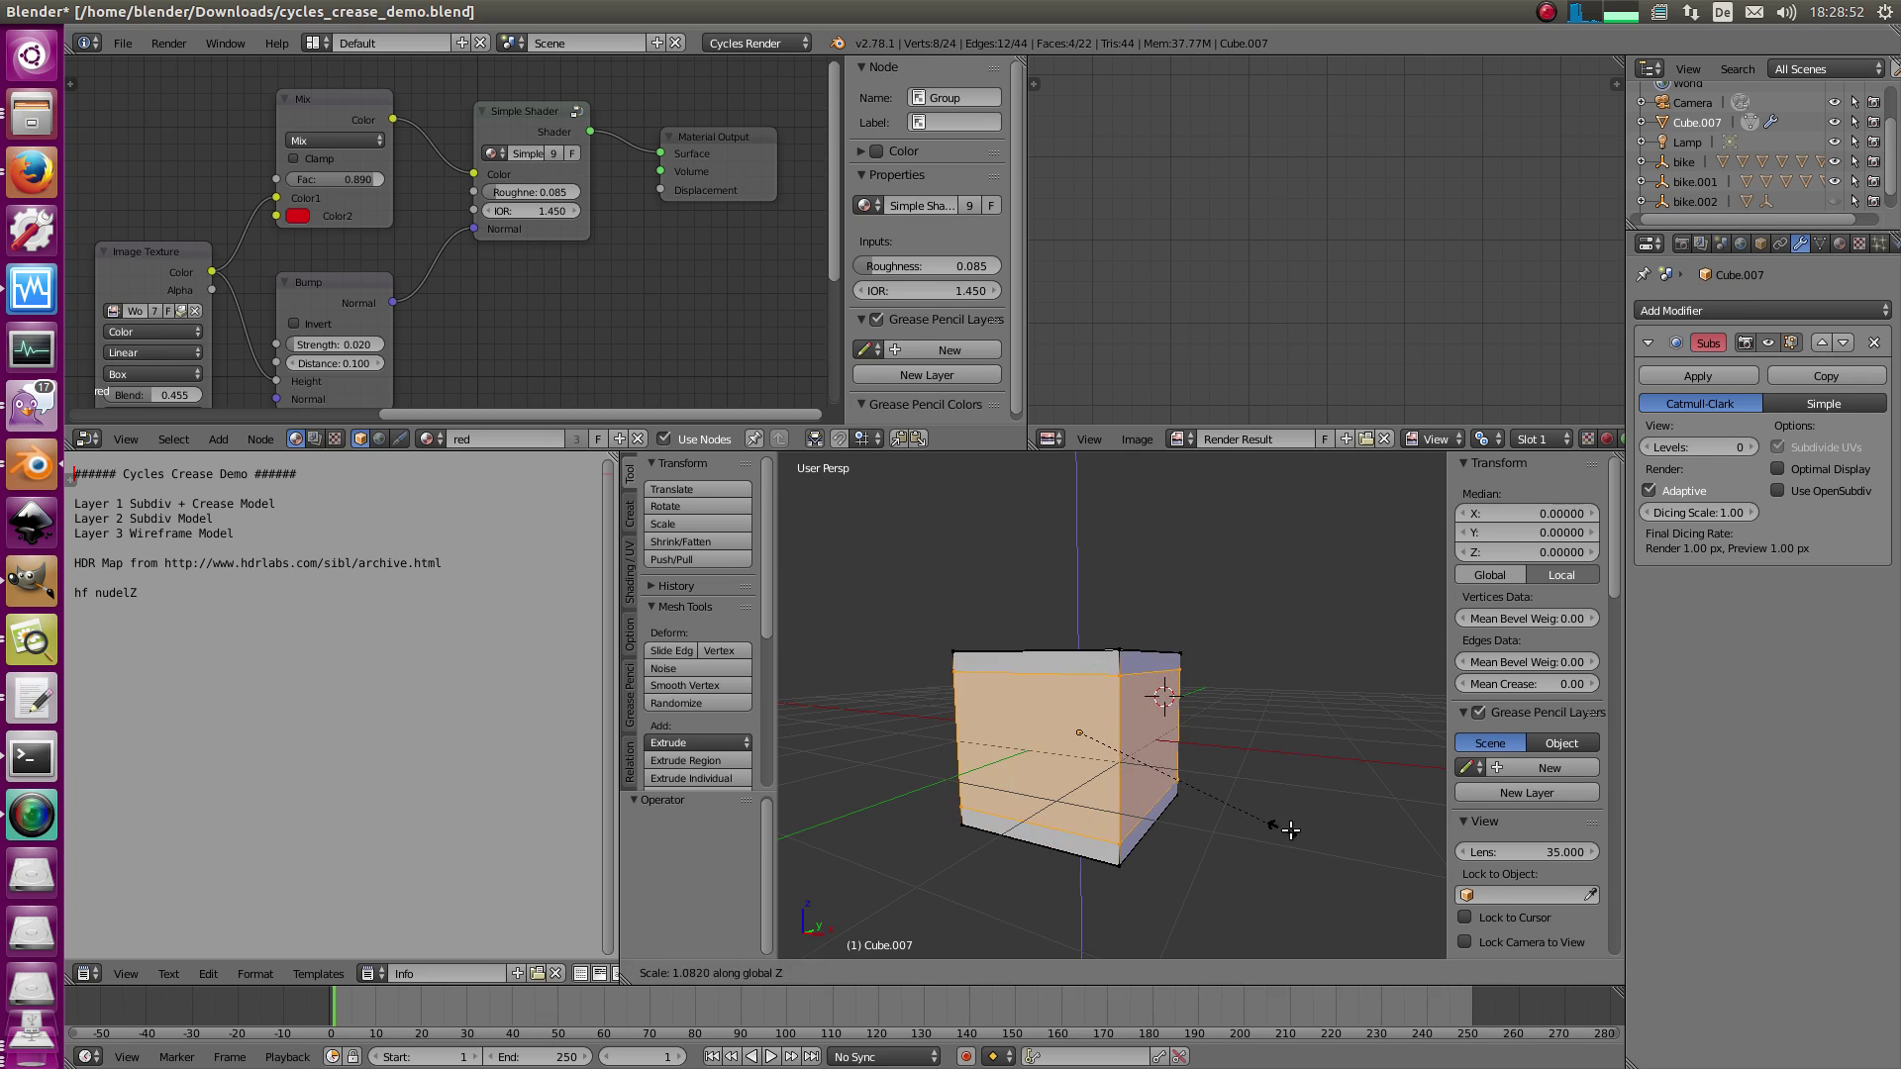
pyautogui.click(1402, 866)
pyautogui.press('a')
pyautogui.press('a')
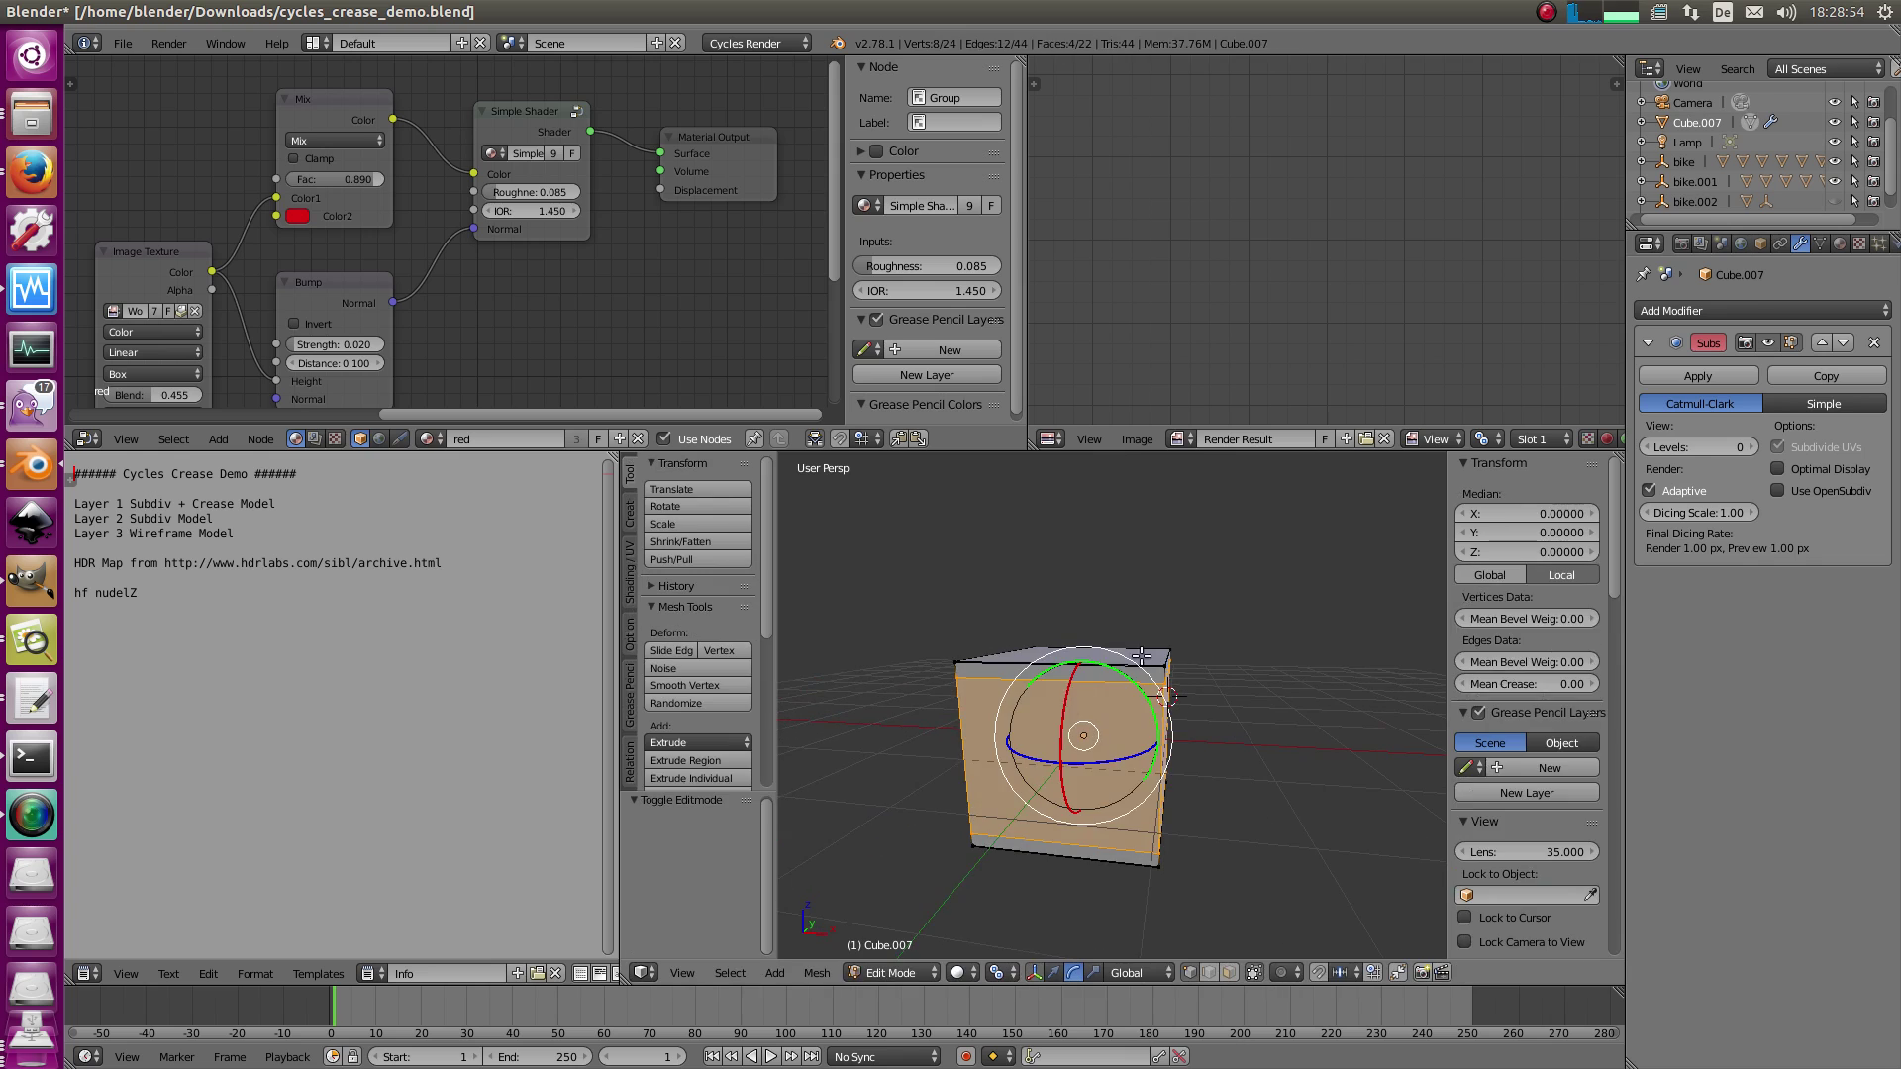
pyautogui.press('a')
pyautogui.moveTo(1050, 752); pyautogui.dragTo(1147, 674, button='middle')
pyautogui.press('Tab')
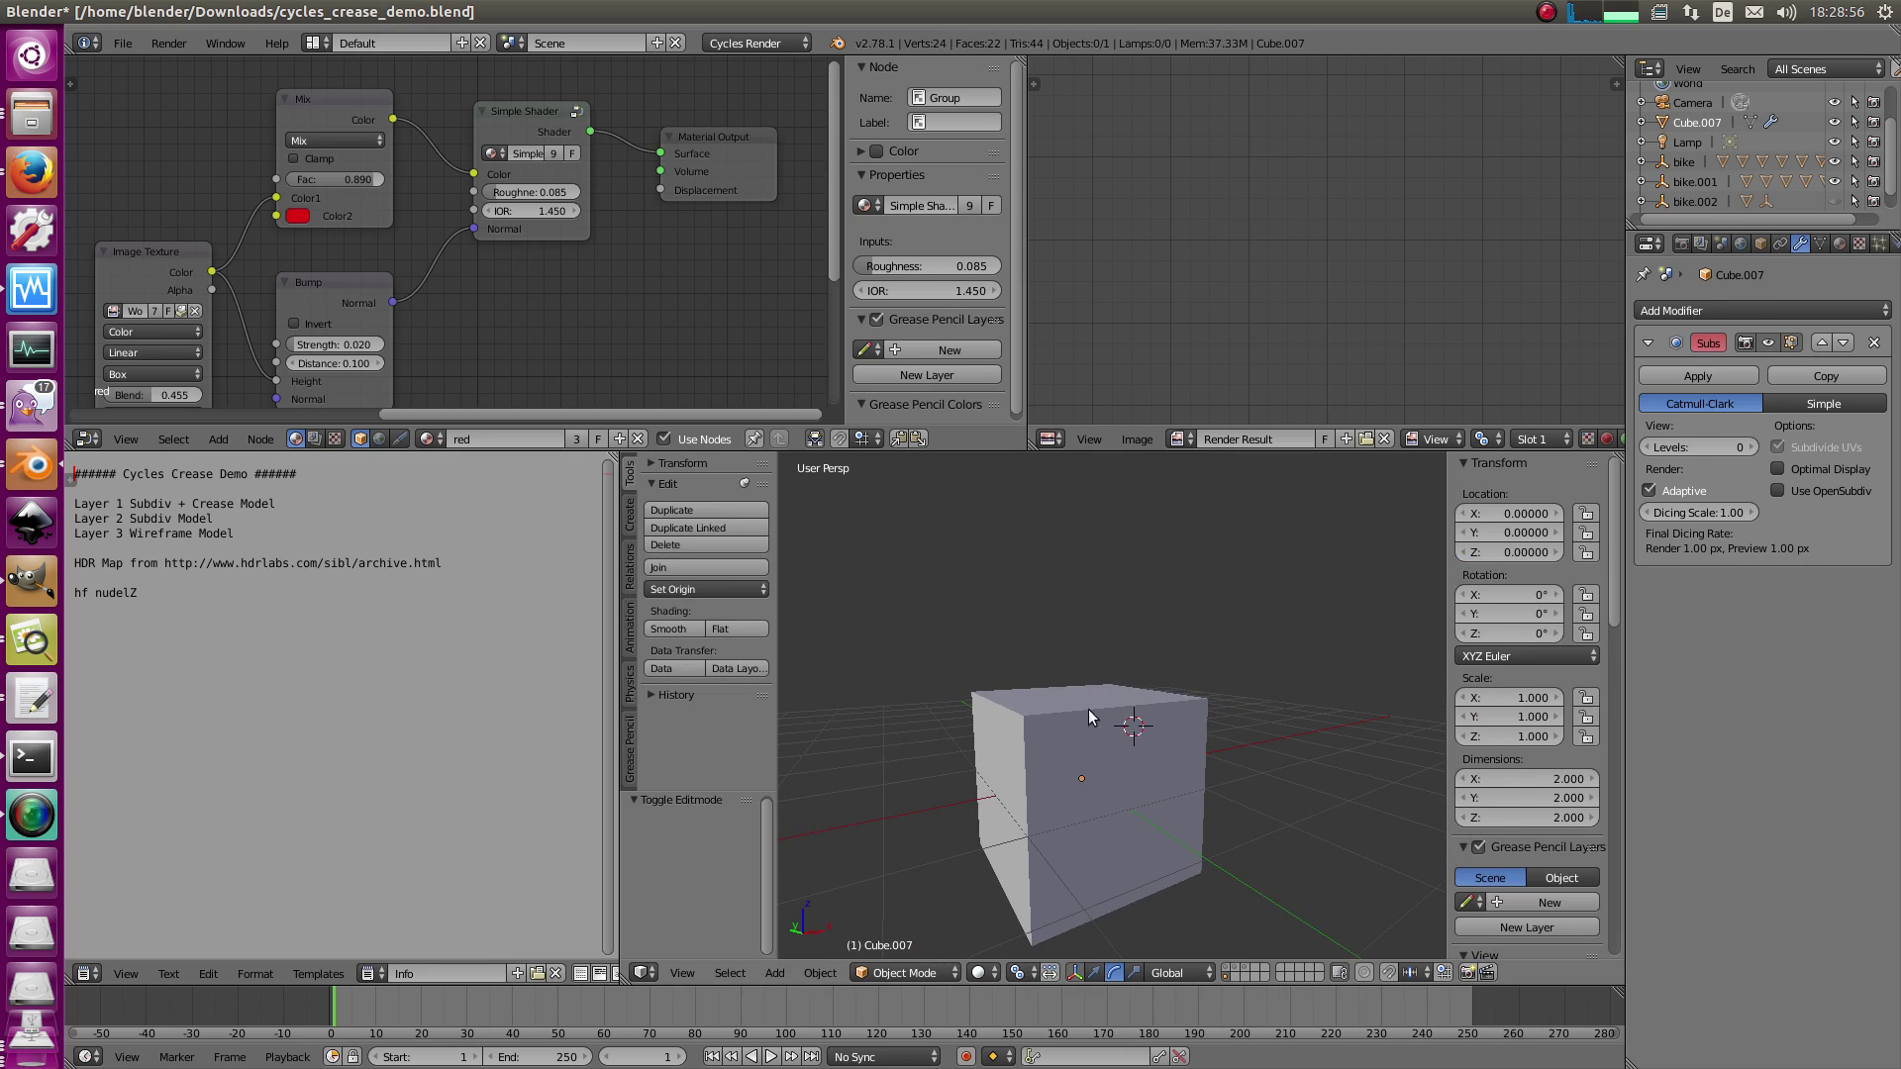
# - Inspect the cube in Rendered viewport shading at frame 1 from several angles, and return to wireframe shading
pyautogui.click(965, 1035)
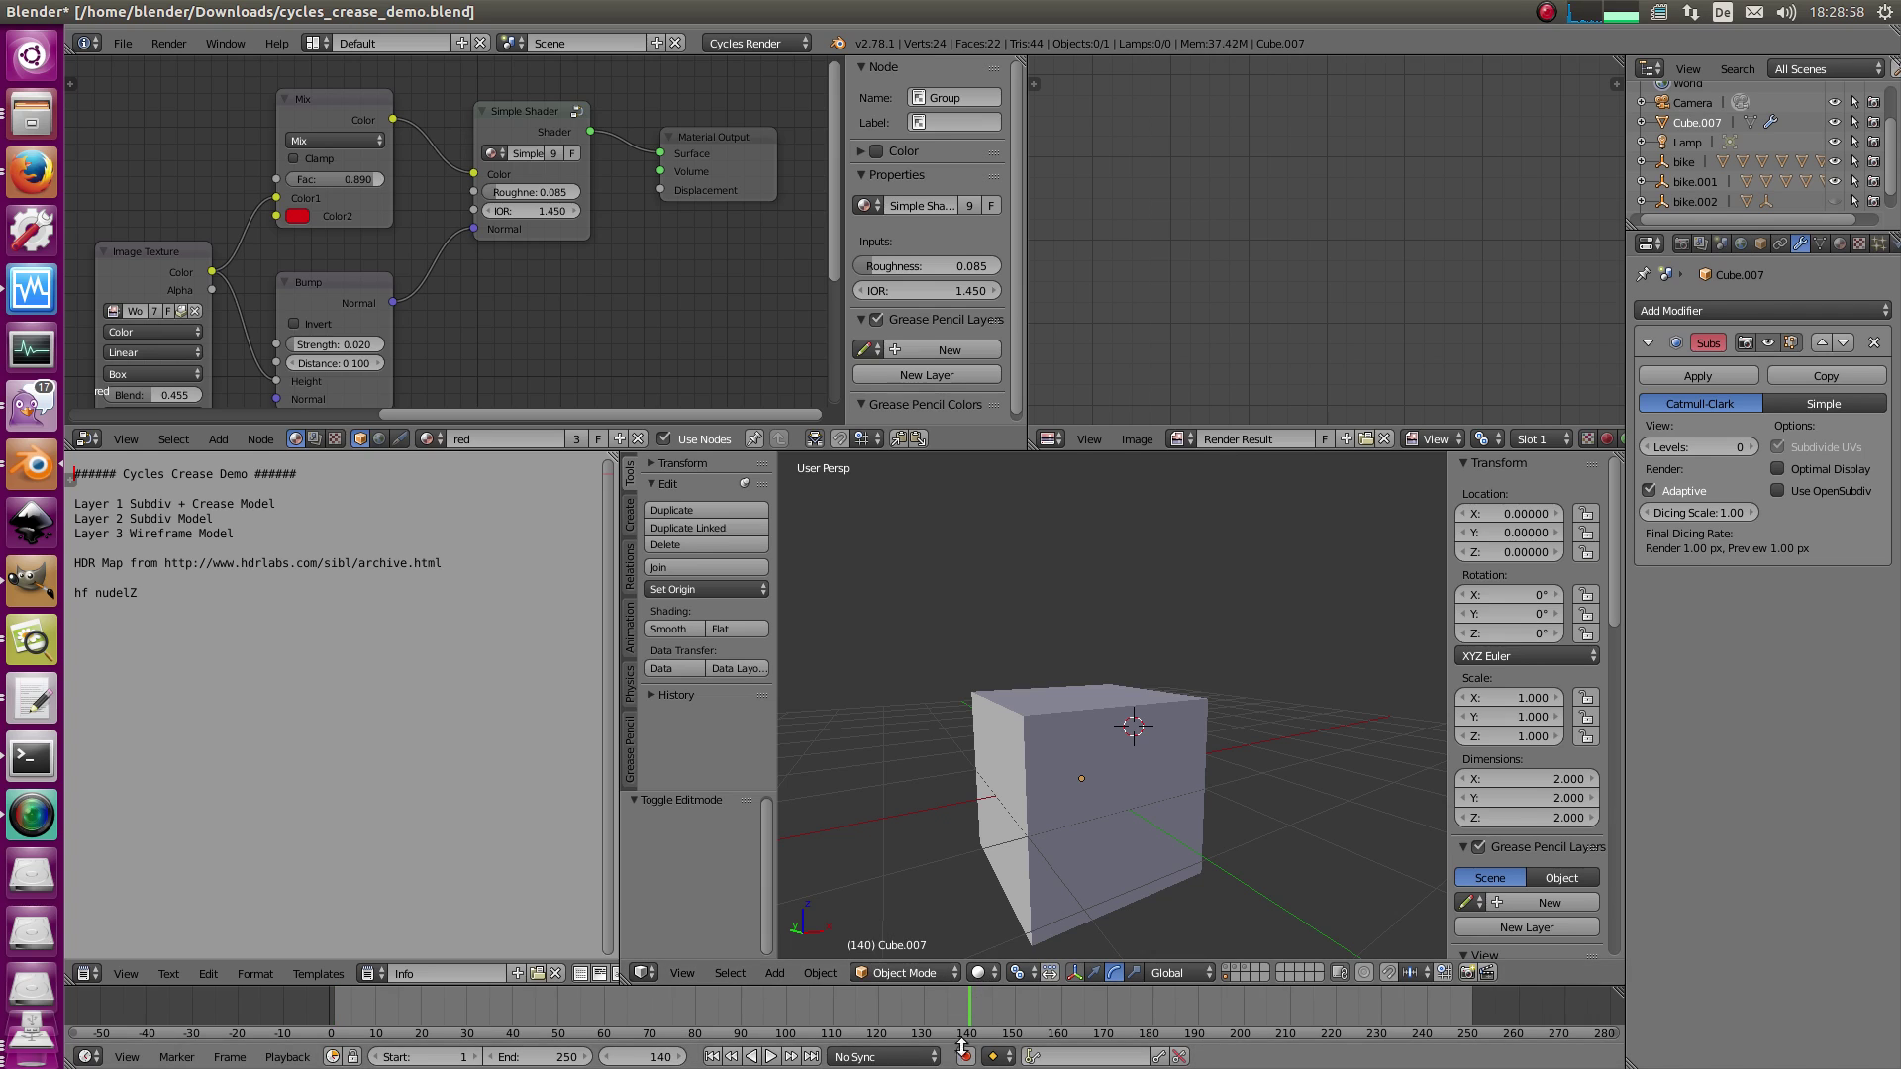
pyautogui.click(710, 1058)
pyautogui.click(978, 972)
pyautogui.click(1040, 839)
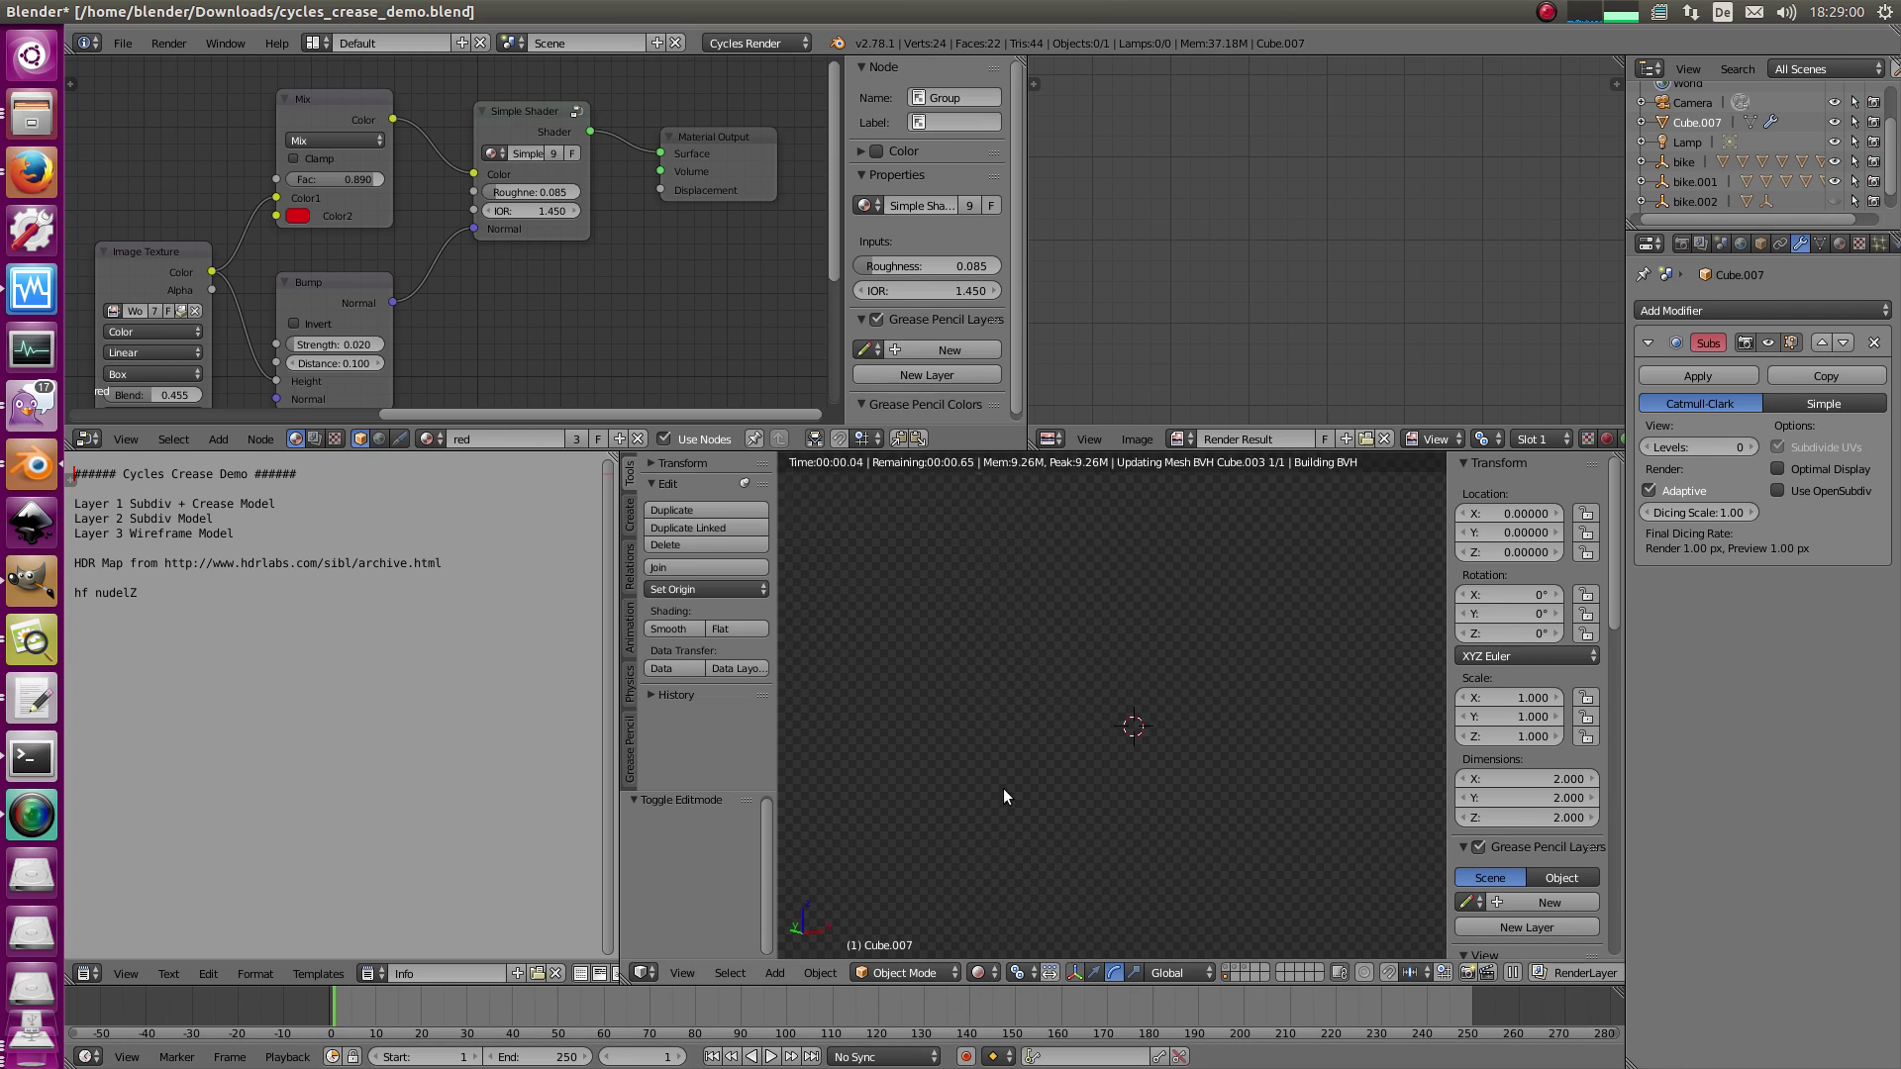
pyautogui.moveTo(1109, 627); pyautogui.dragTo(1040, 860, button='middle')
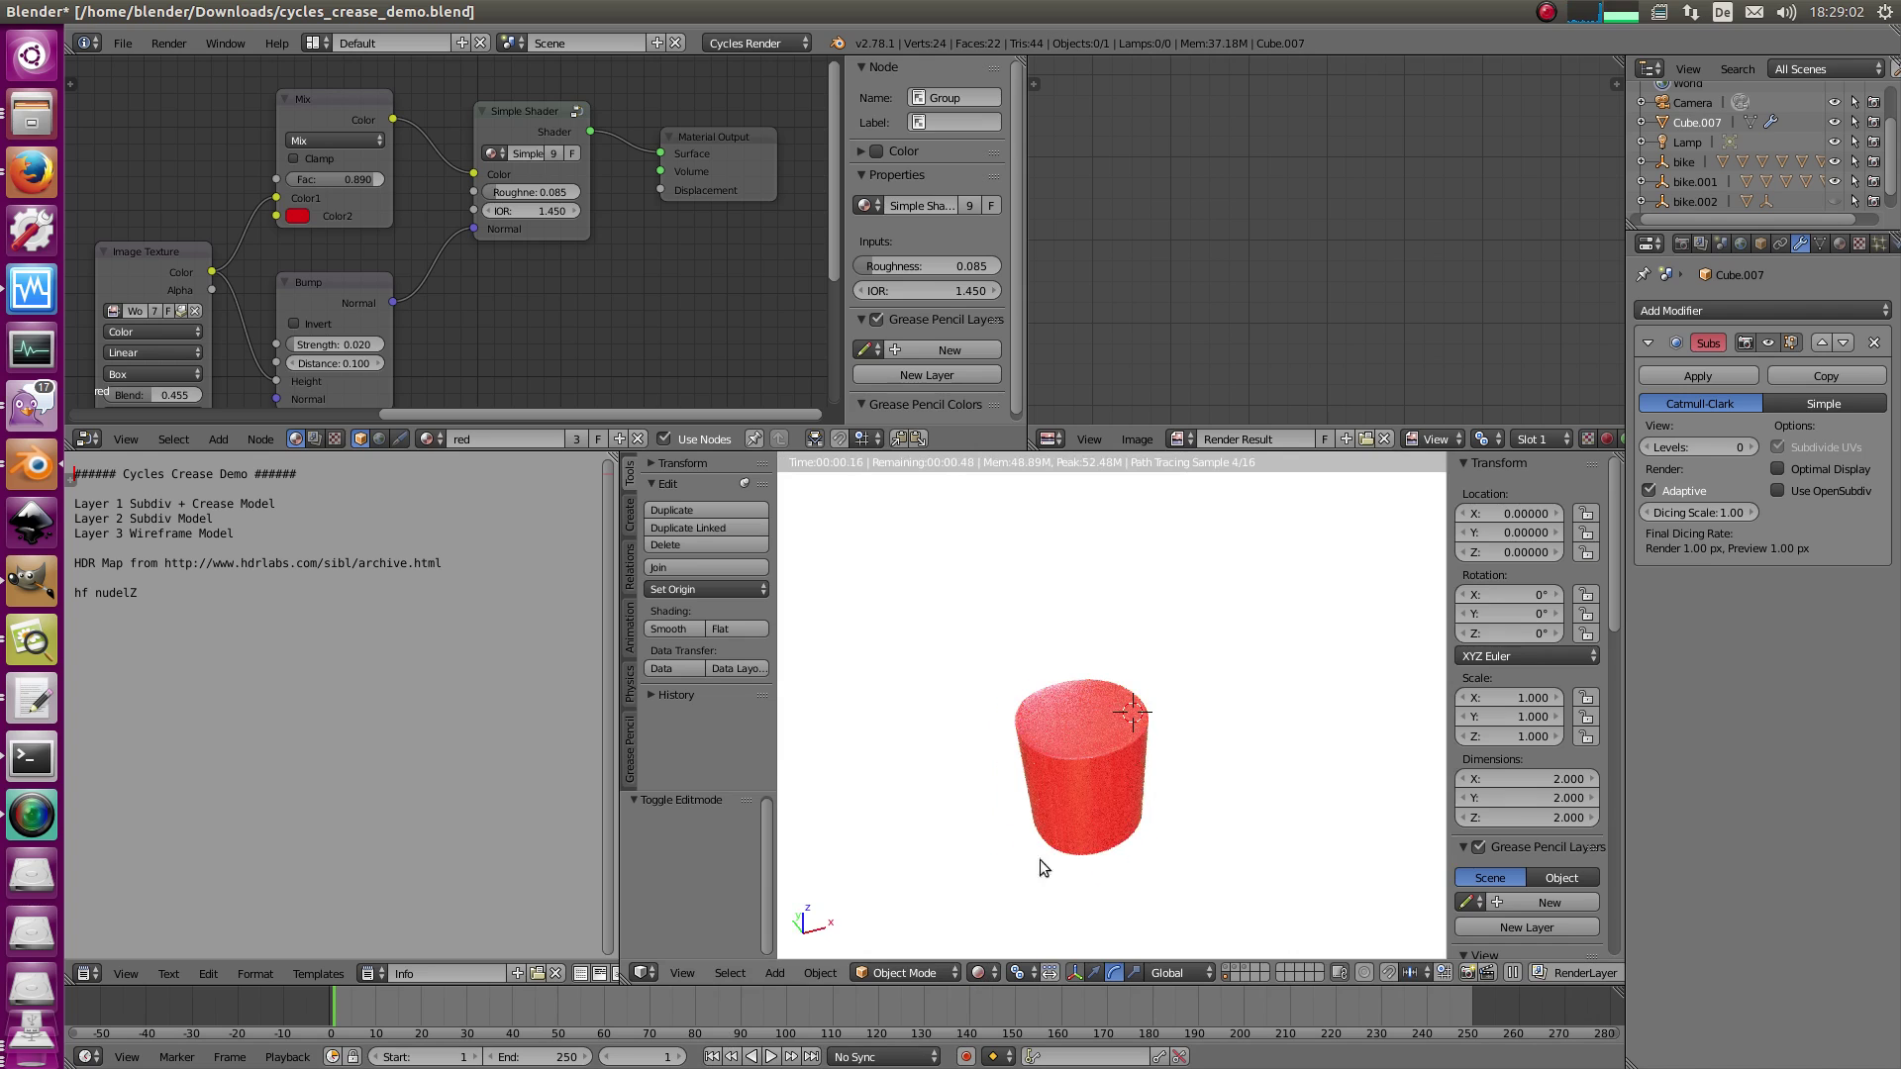
pyautogui.moveTo(912, 830); pyautogui.dragTo(1008, 830, button='middle')
pyautogui.hotkey('shift', 'z')
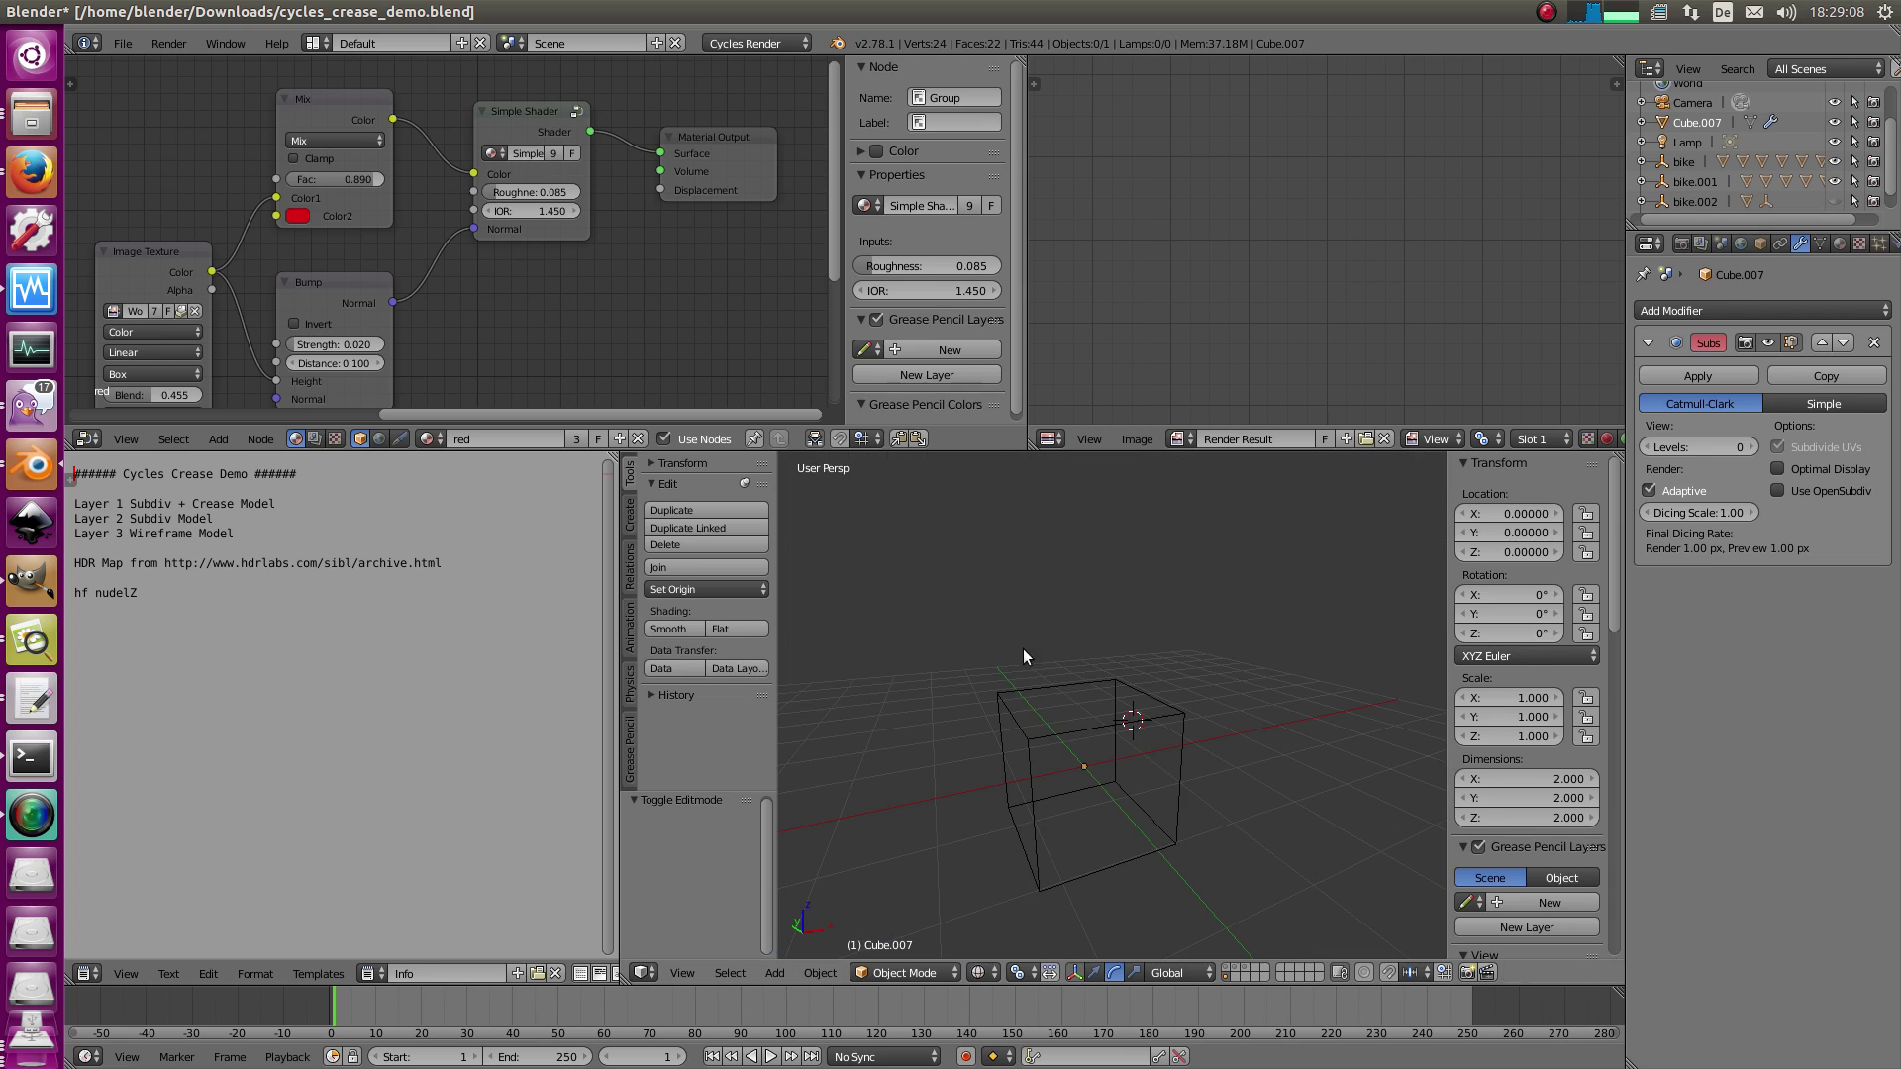
# - Undo the cube's supporting loop cuts back to the plain eight-vertex mesh and return to Object Mode
pyautogui.press('Tab')
pyautogui.press('a')
pyautogui.press('a')
pyautogui.moveTo(967, 738); pyautogui.dragTo(1101, 653, button='middle')
pyautogui.moveTo(1019, 732); pyautogui.dragTo(1002, 671, button='middle')
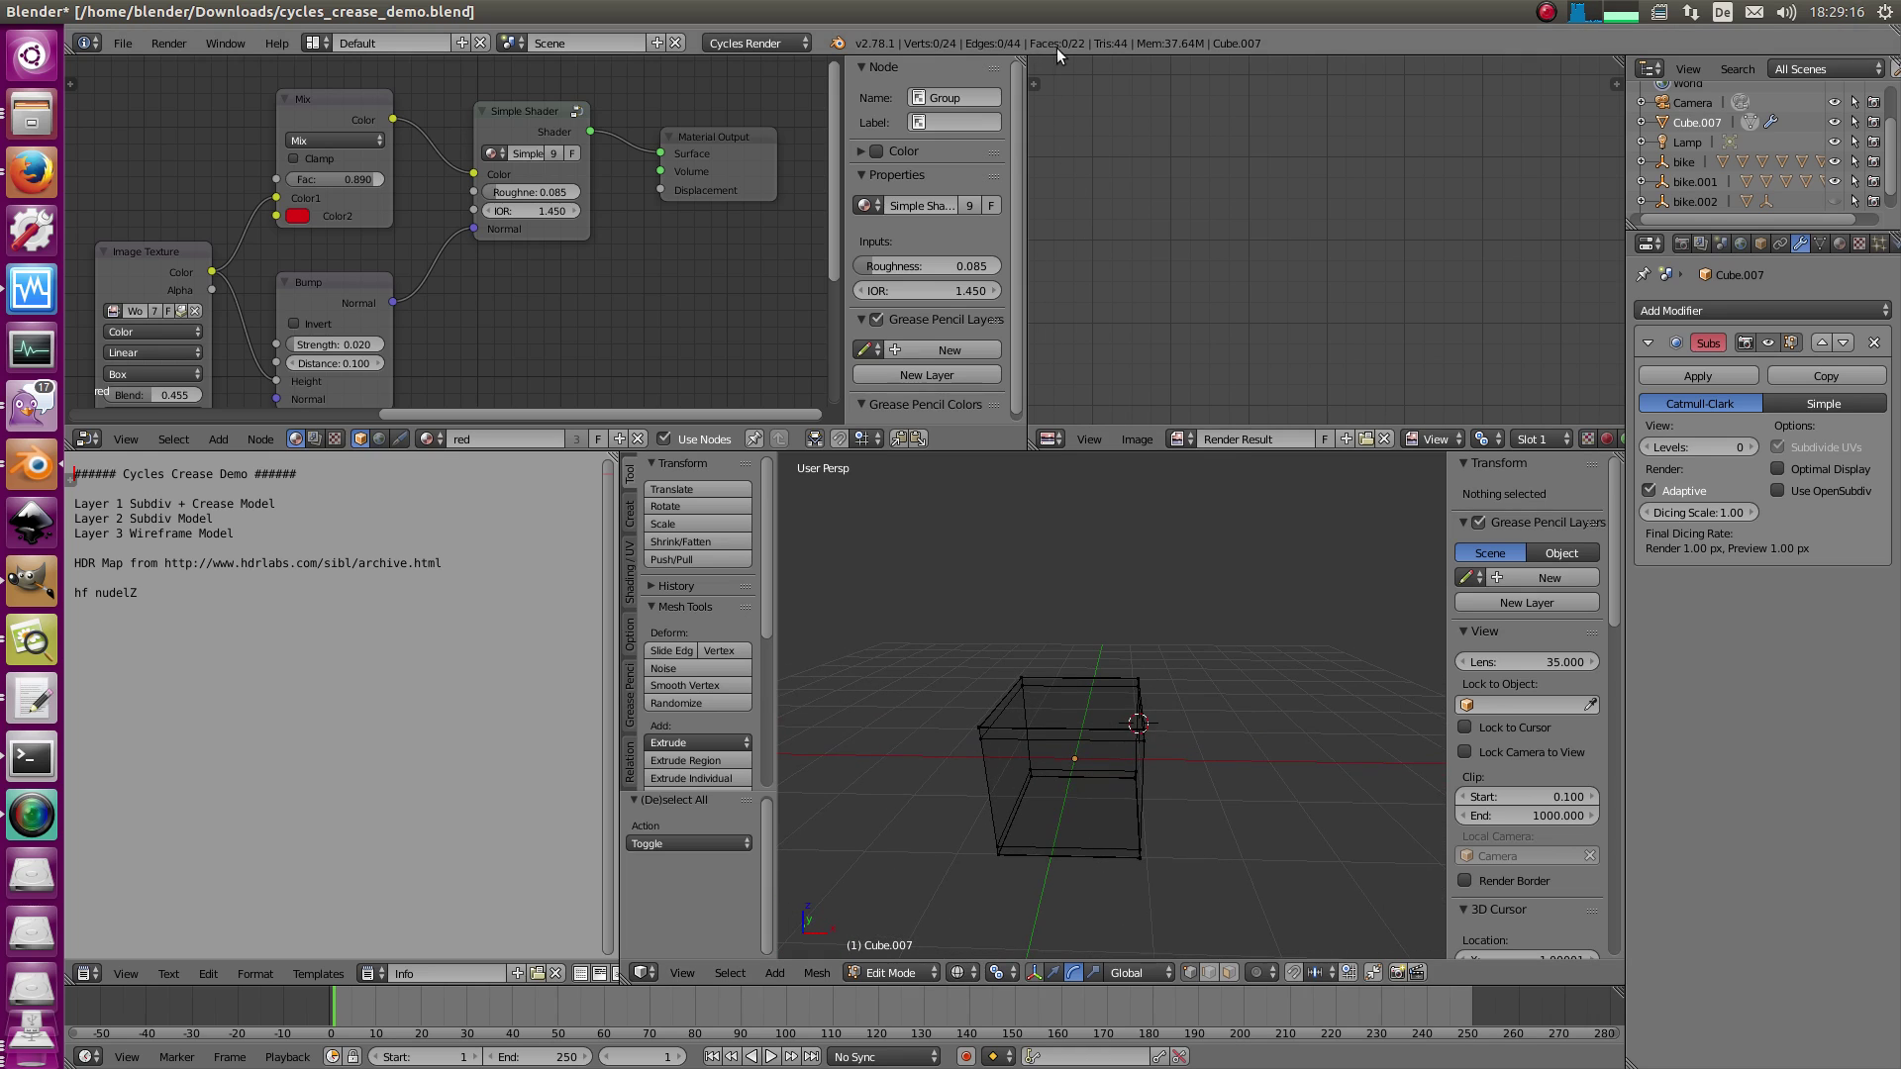
pyautogui.moveTo(1074, 590); pyautogui.dragTo(993, 728, button='middle')
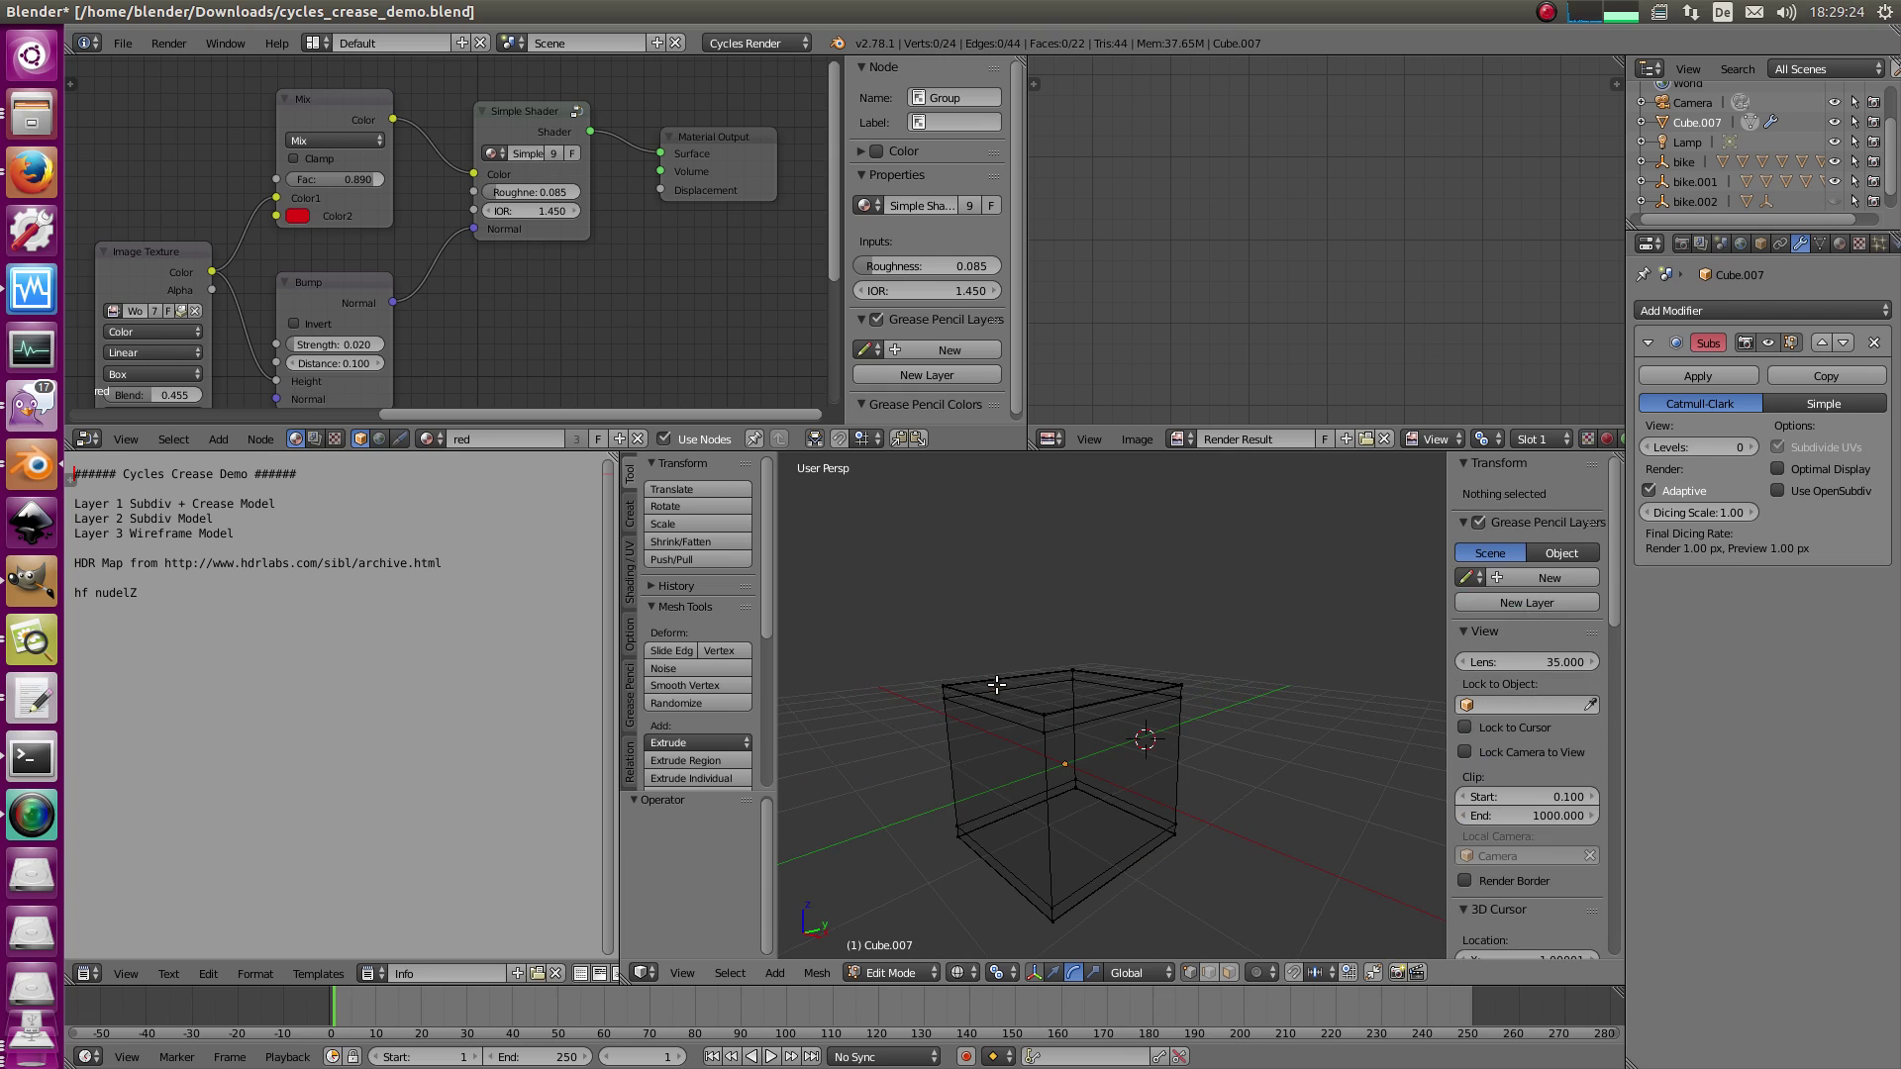
pyautogui.press('a')
pyautogui.press('a')
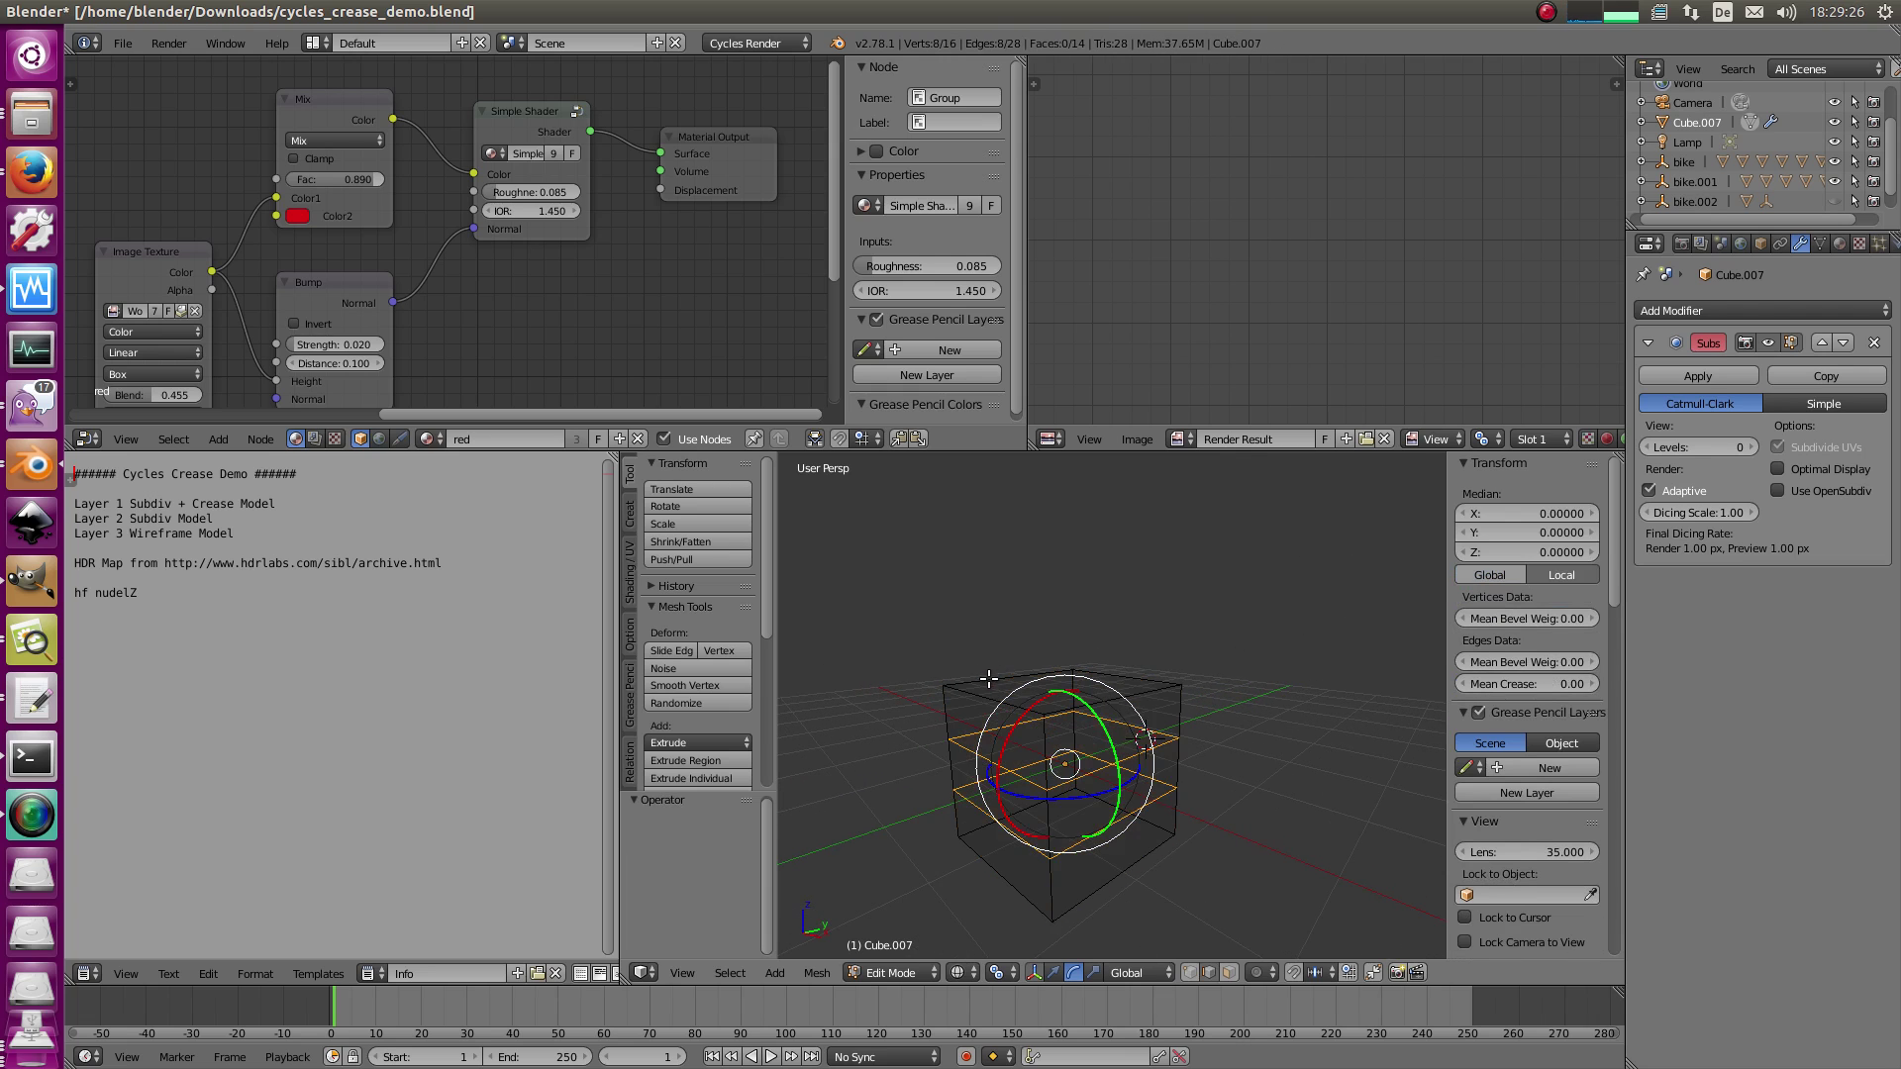
pyautogui.press('Tab')
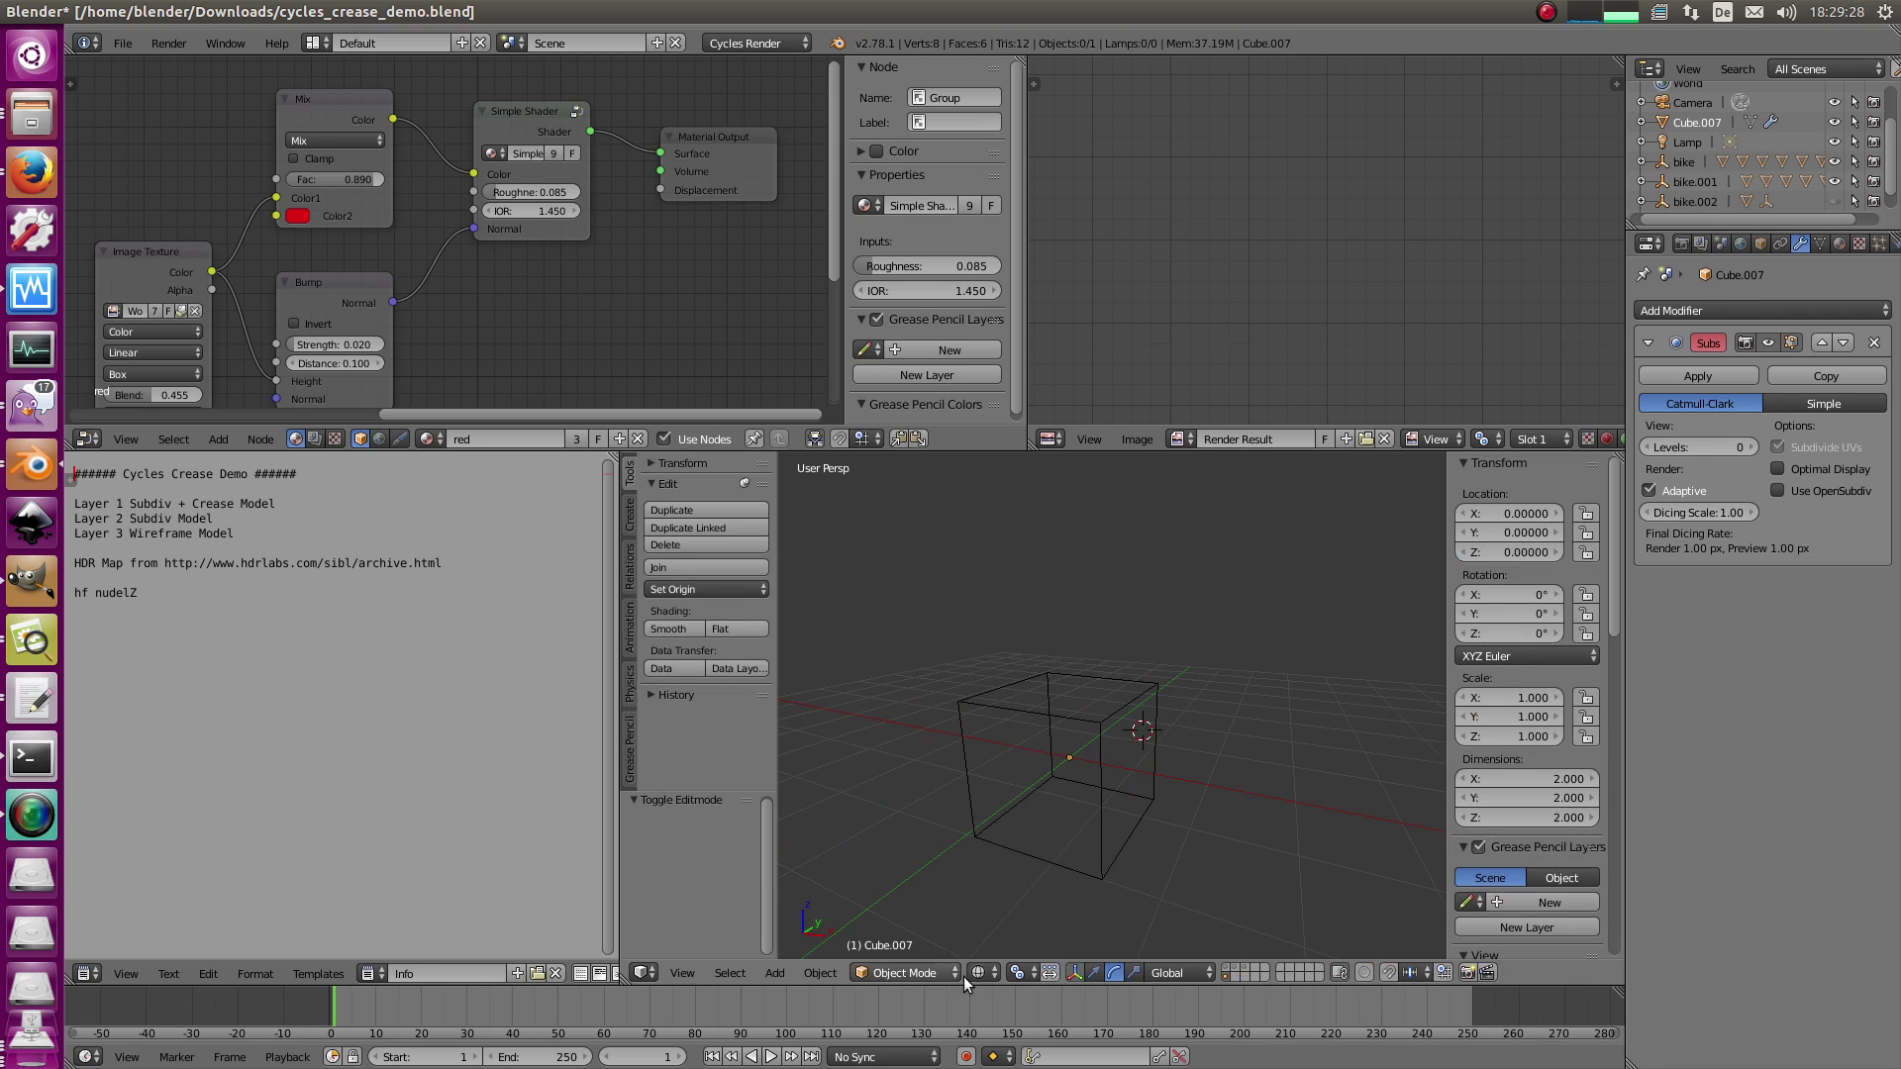
# - Check the plain subdivided cube in Rendered viewport shading and switch back to wireframe
pyautogui.click(978, 973)
pyautogui.click(1051, 832)
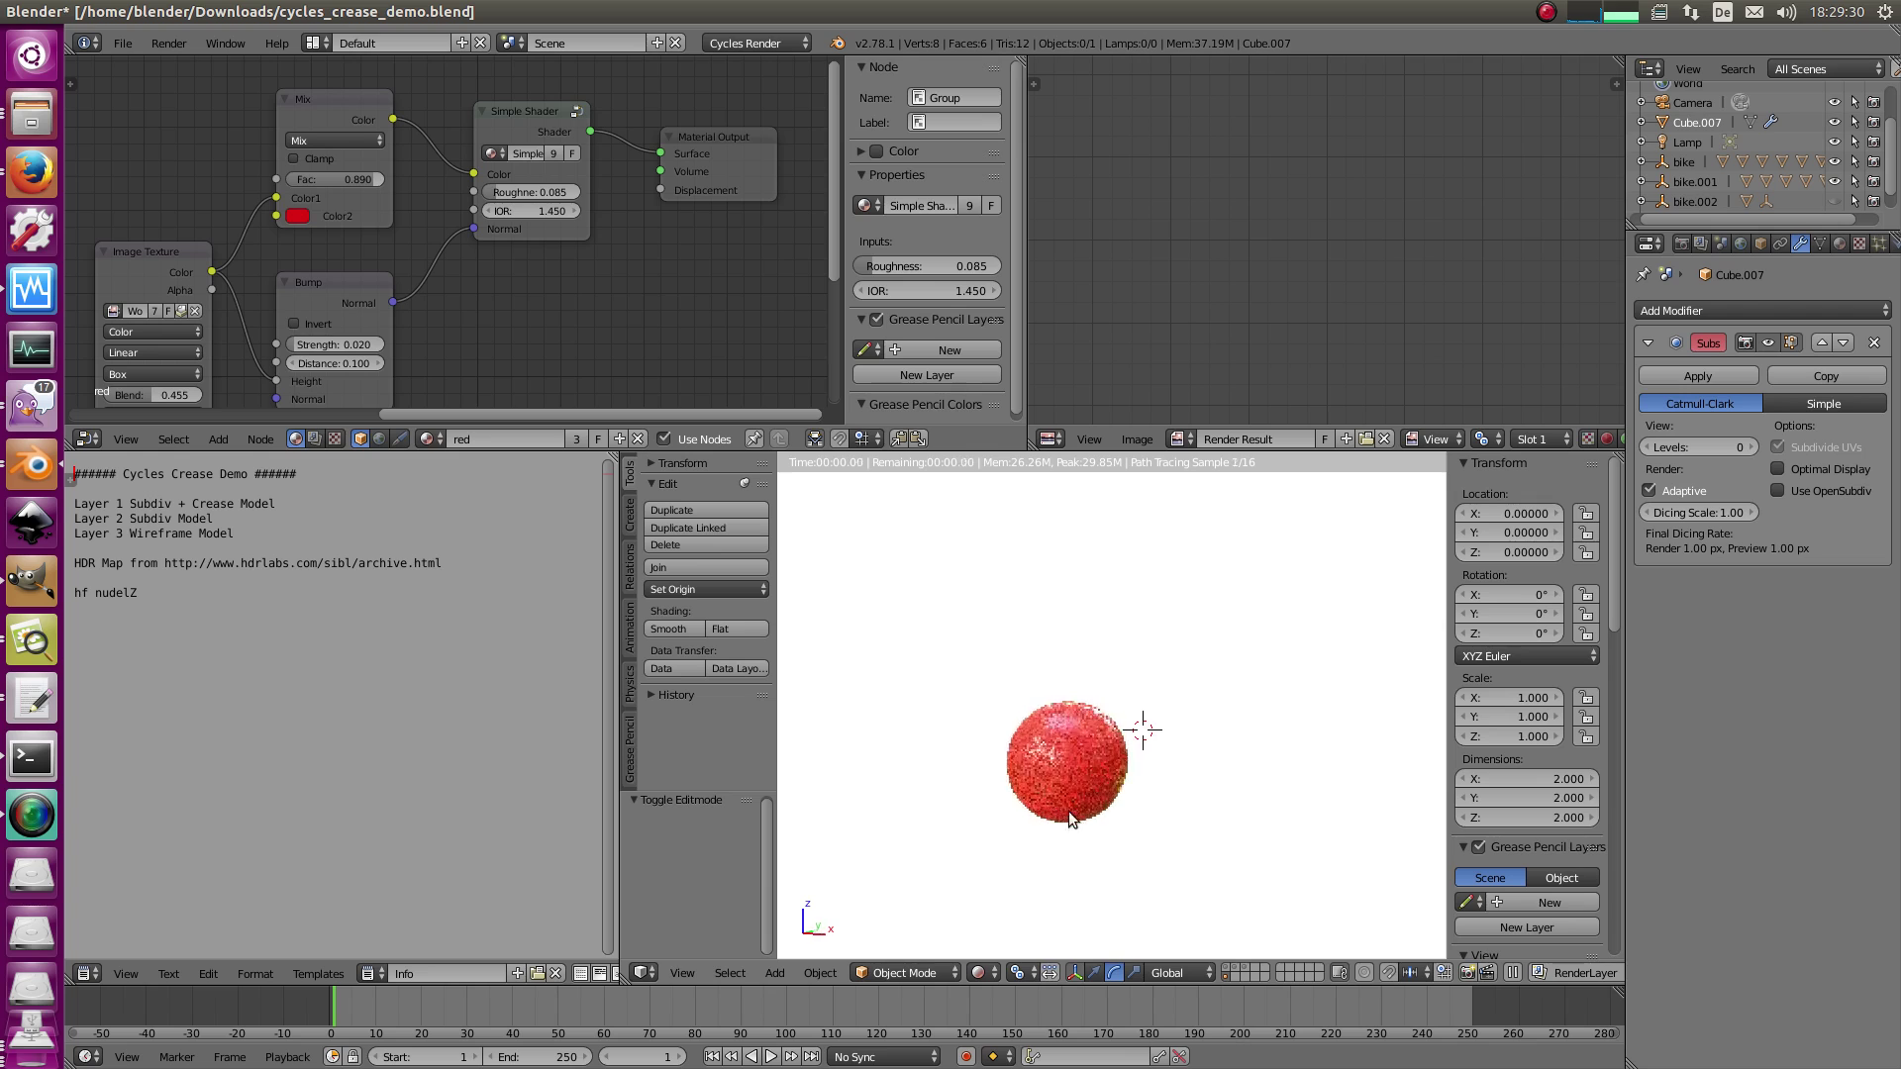
pyautogui.press('z')
# - Select the cube's top face in Edit Mode and set the Mean Crease of its edges to 1.00
pyautogui.press('Tab')
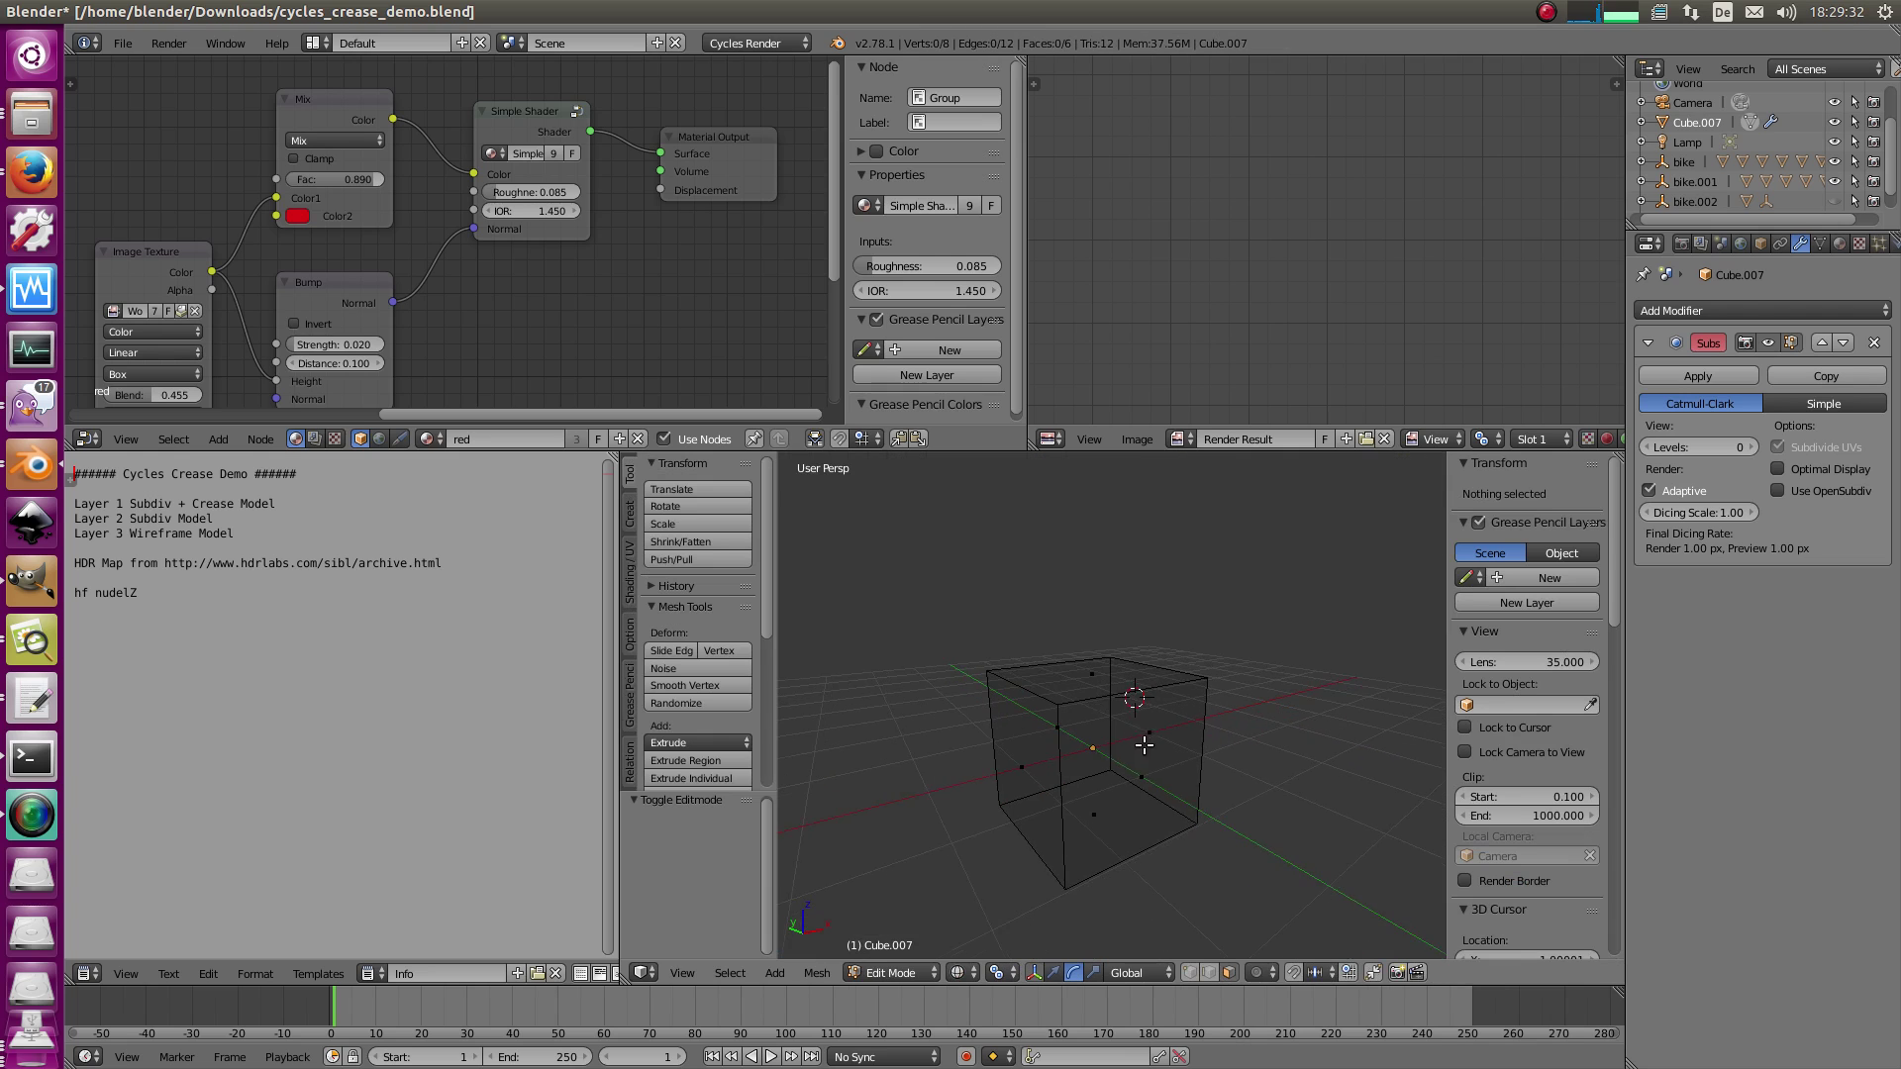
pyautogui.scroll(1, 1138, 737)
pyautogui.rightClick(1095, 675)
pyautogui.moveTo(1533, 569); pyautogui.dragTo(1533, 496, button='middle')
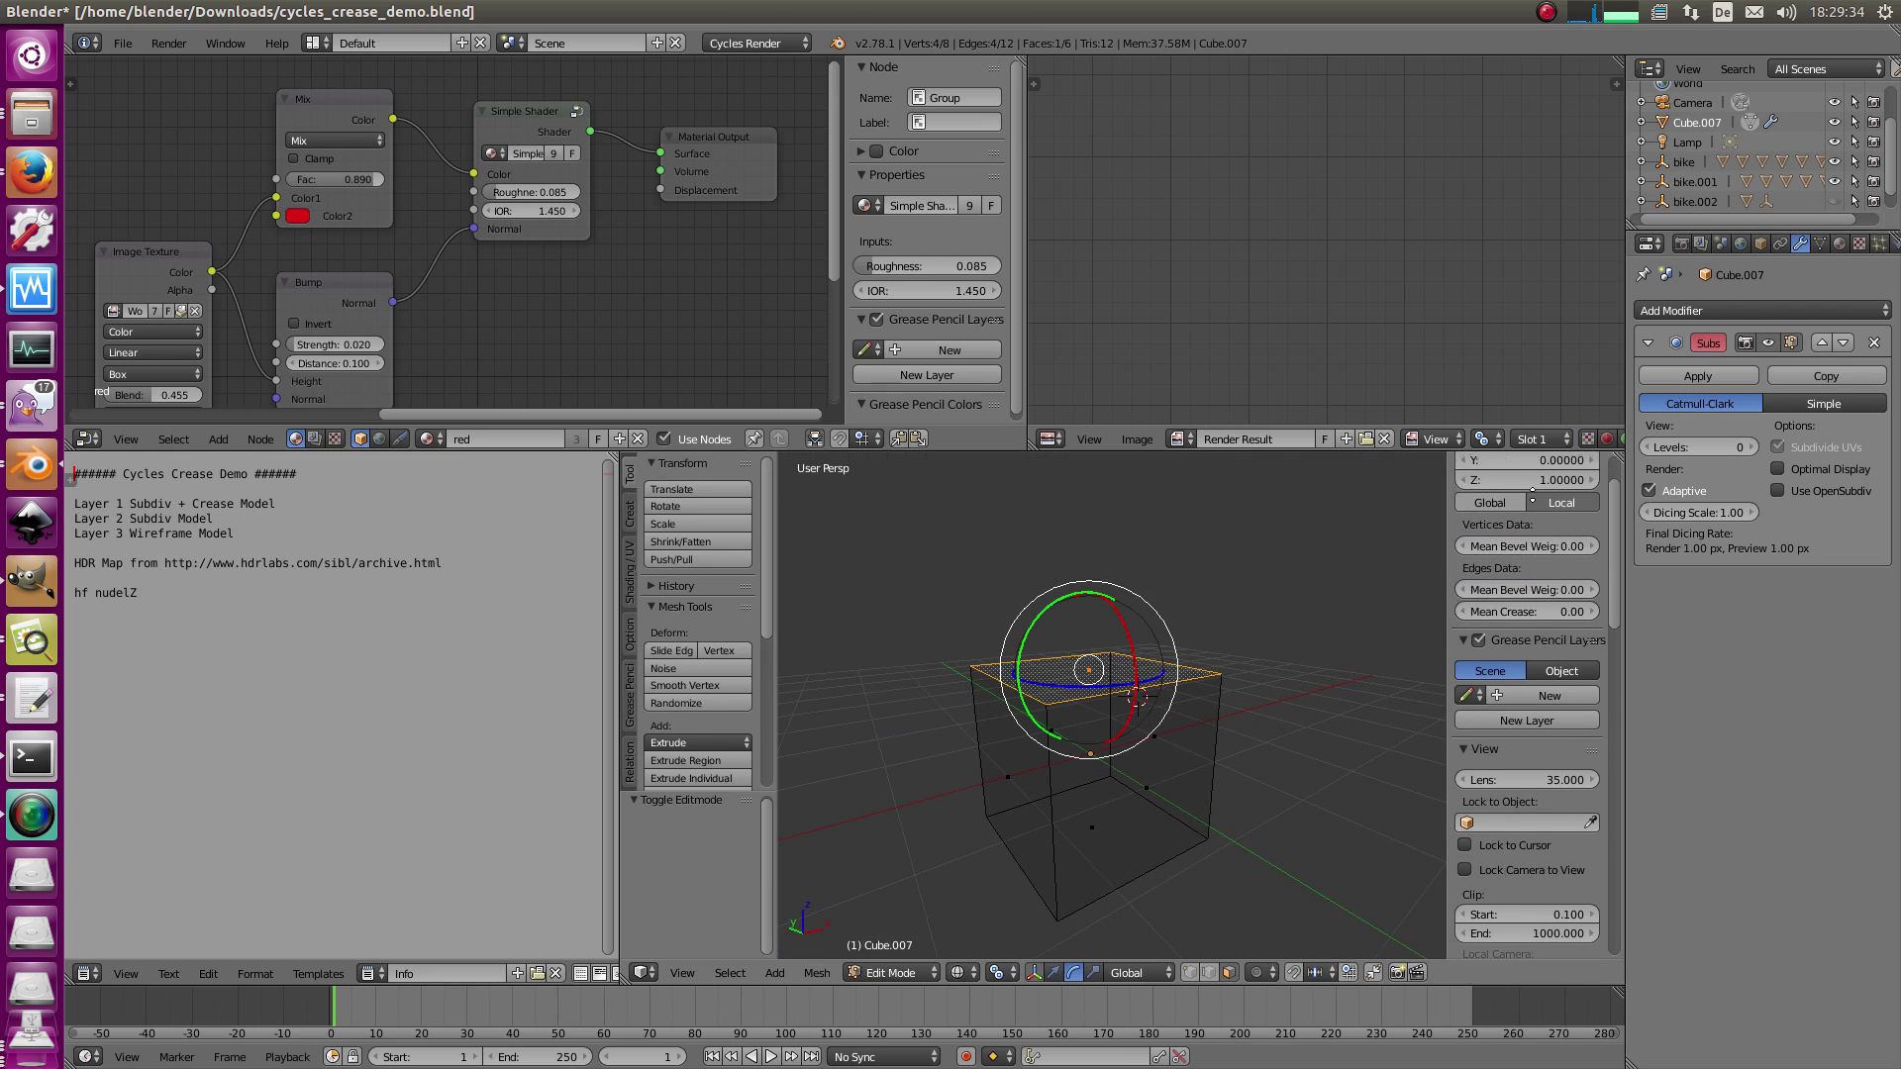
pyautogui.scroll(-1, 1533, 494)
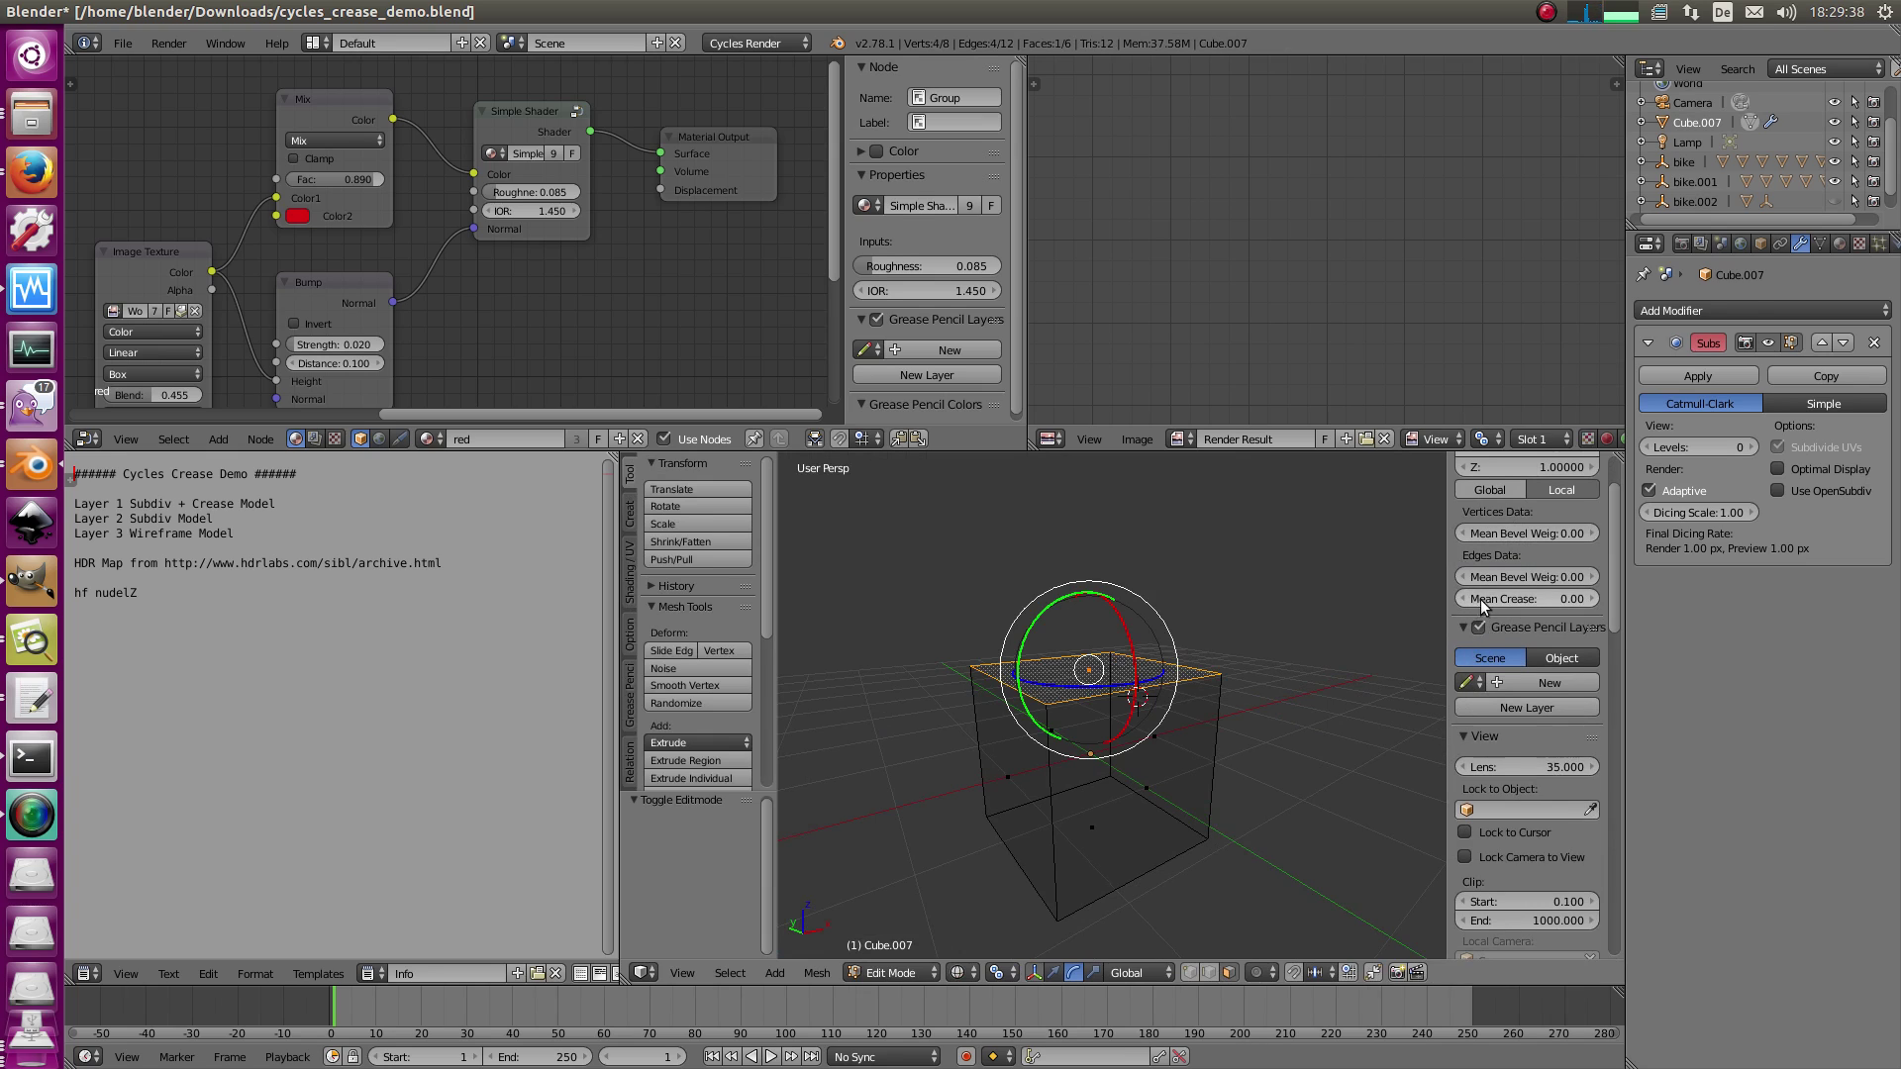
pyautogui.moveTo(1481, 599); pyautogui.dragTo(1719, 620)
pyautogui.moveTo(1265, 683)
pyautogui.mouseDown(button='middle')
pyautogui.moveTo(1186, 685)
pyautogui.moveTo(1269, 683)
pyautogui.mouseUp(button='middle')
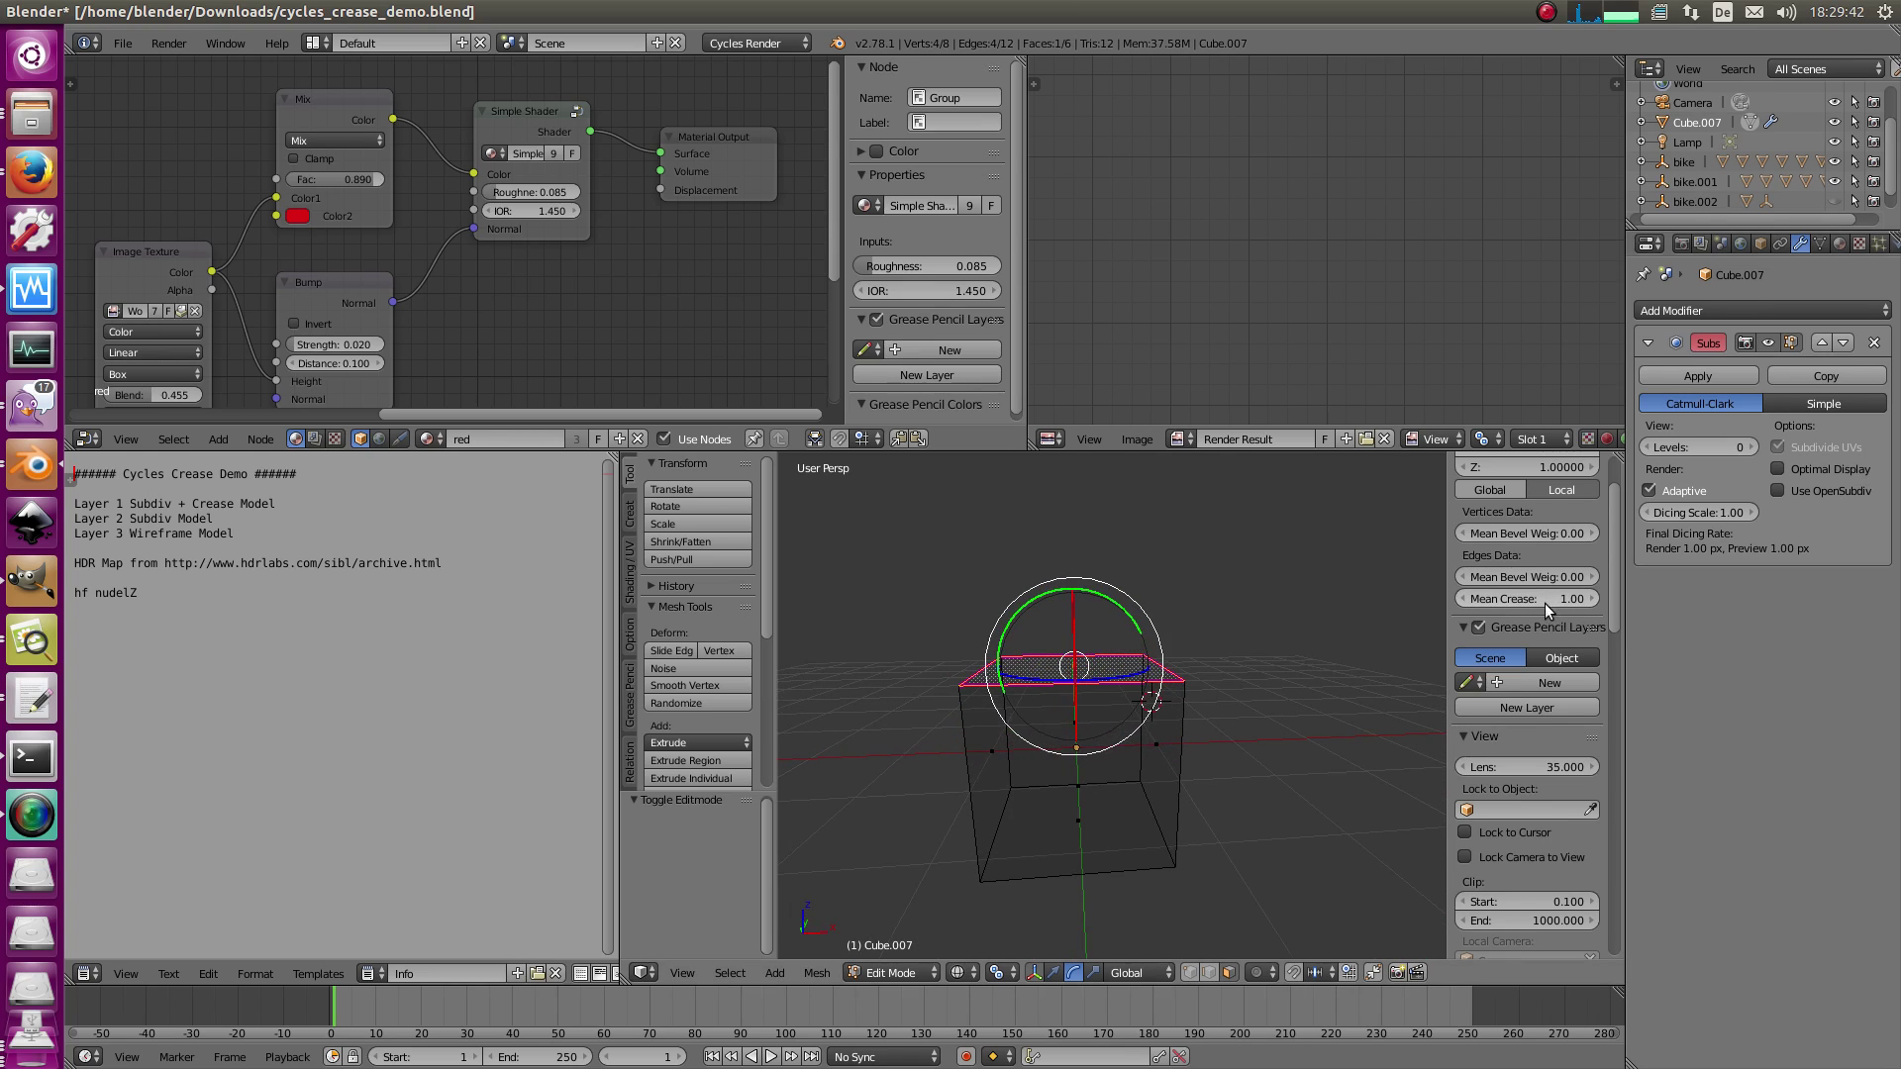
# - Lower the Mean Crease of the top face's edges to 0.70 and further to 0.50
pyautogui.moveTo(1546, 604); pyautogui.dragTo(1530, 599)
pyautogui.moveTo(1521, 601); pyautogui.dragTo(1518, 602)
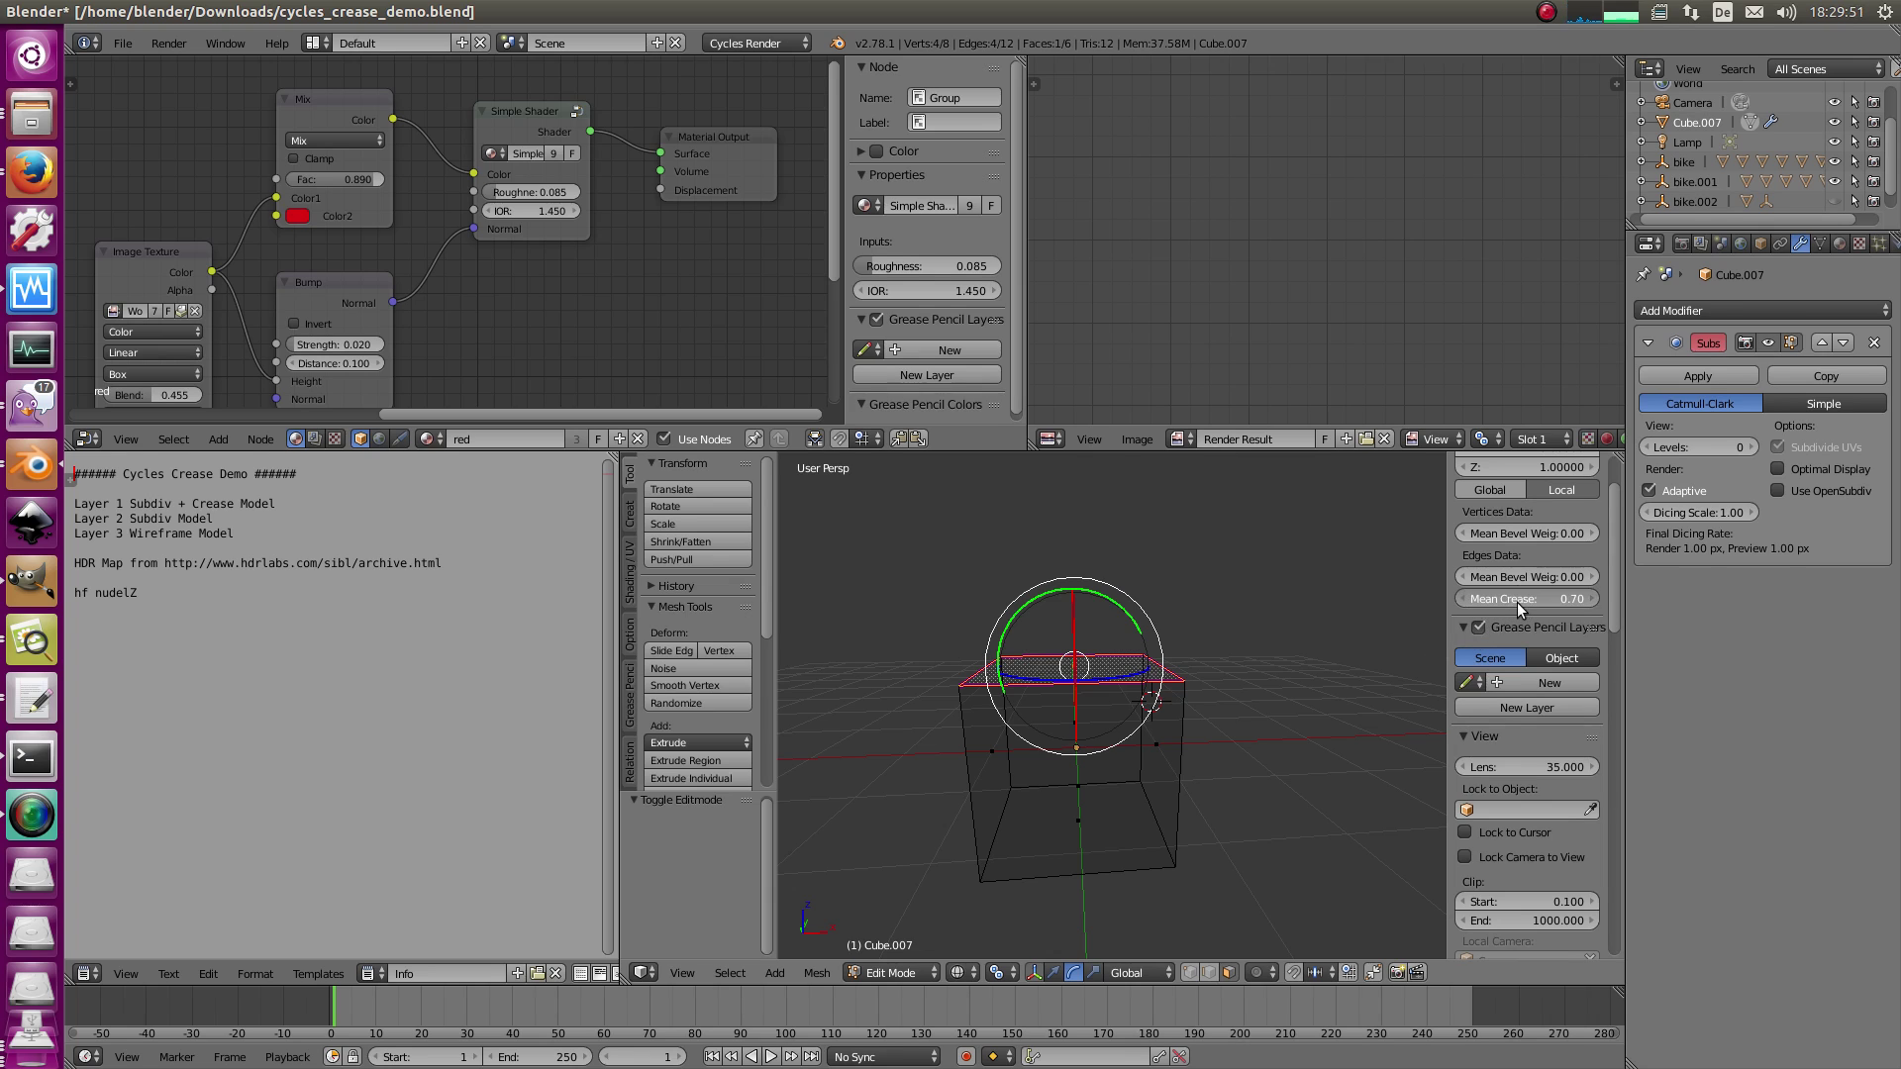
pyautogui.click(1460, 600)
pyautogui.moveTo(1506, 603); pyautogui.dragTo(1477, 612)
pyautogui.press('Tab')
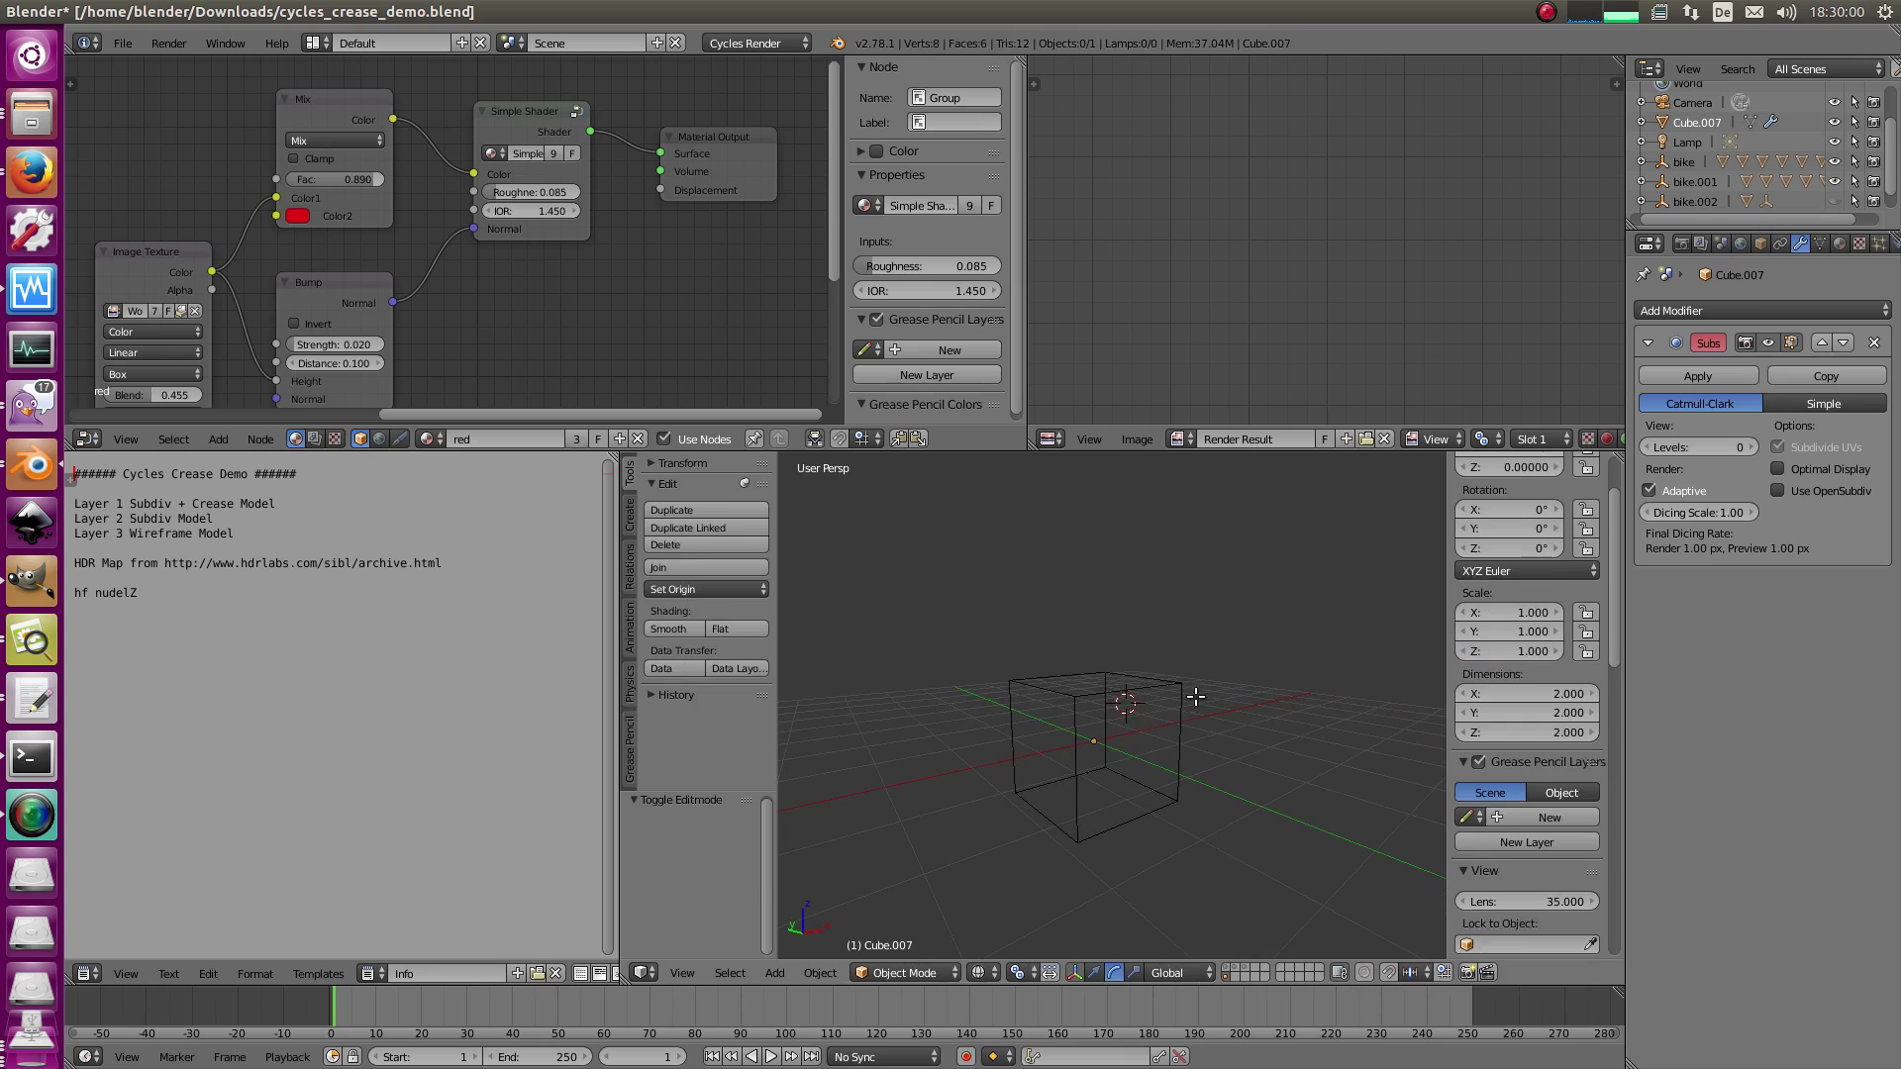
pyautogui.press('Tab')
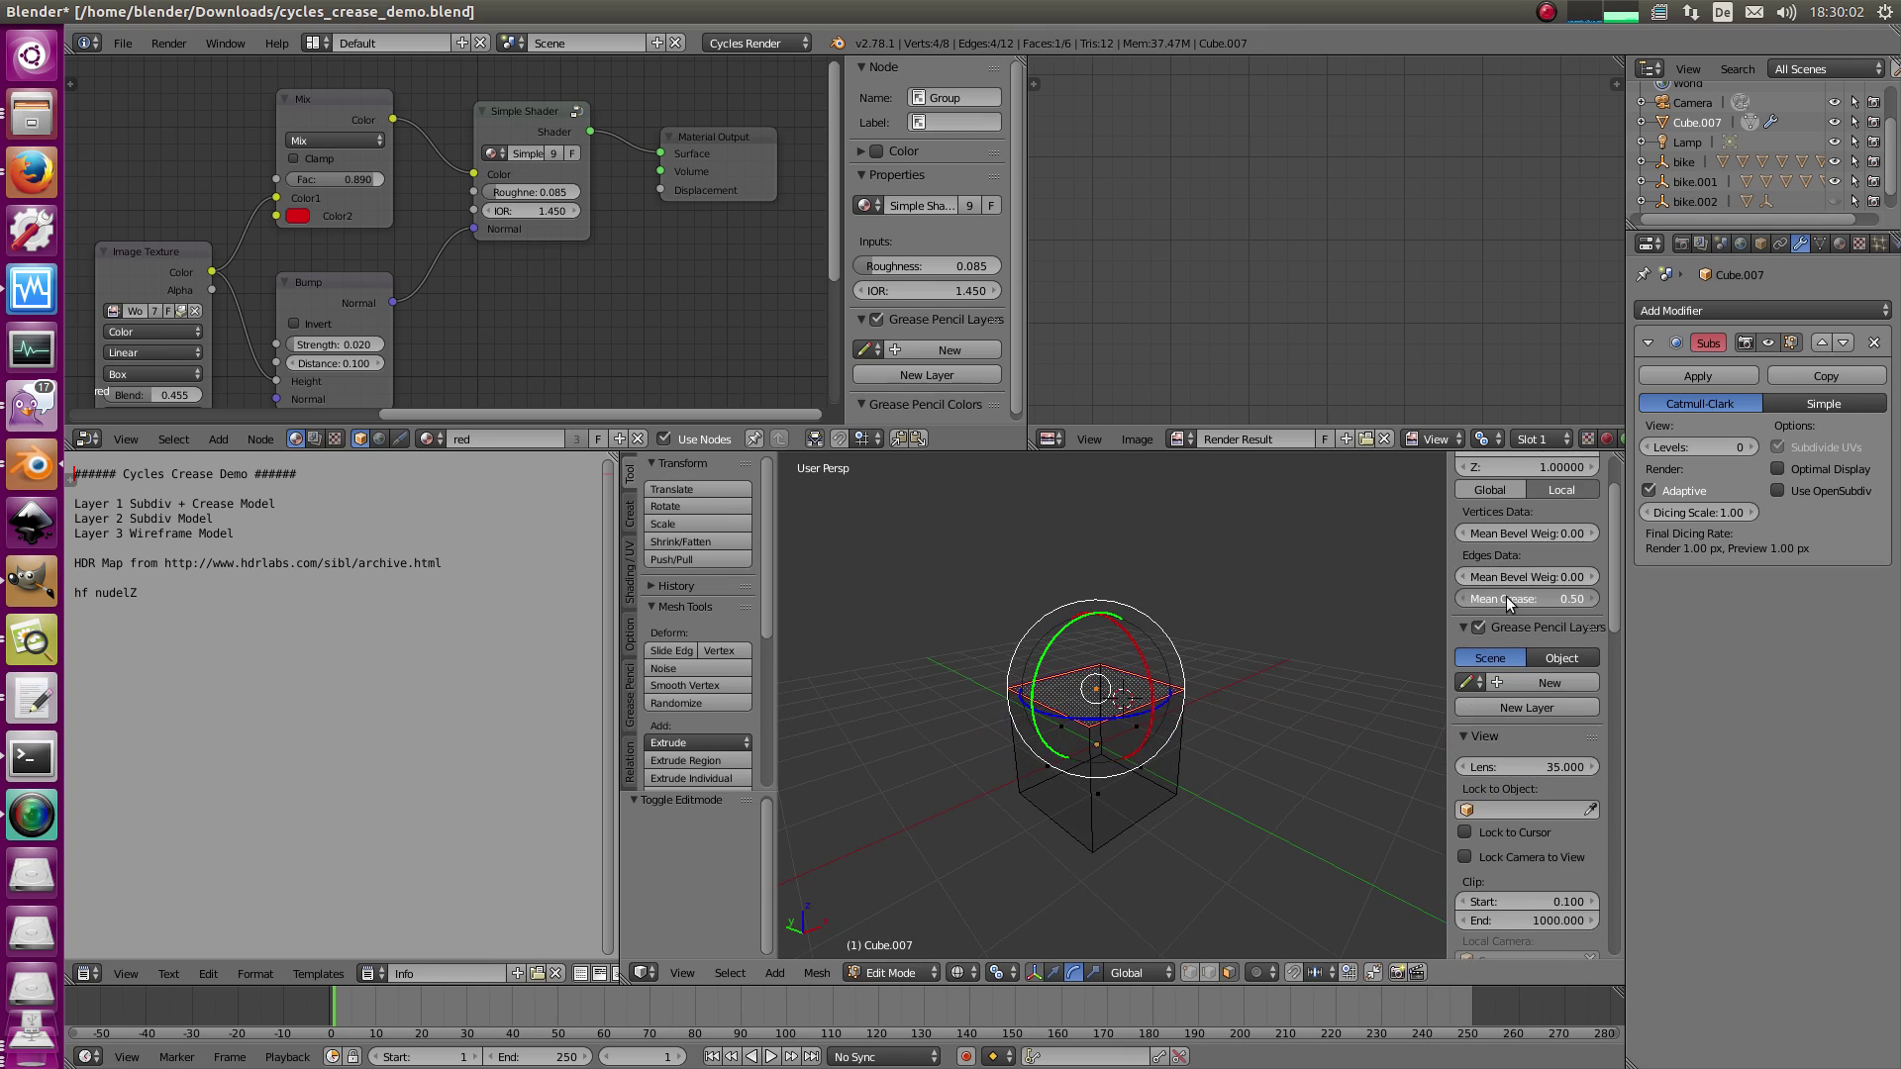
# - Select only the cube's bottom face, adjust the Mean Crease of its edges and return to Object Mode
pyautogui.press('a')
pyautogui.moveTo(1202, 895); pyautogui.dragTo(1195, 702, button='middle')
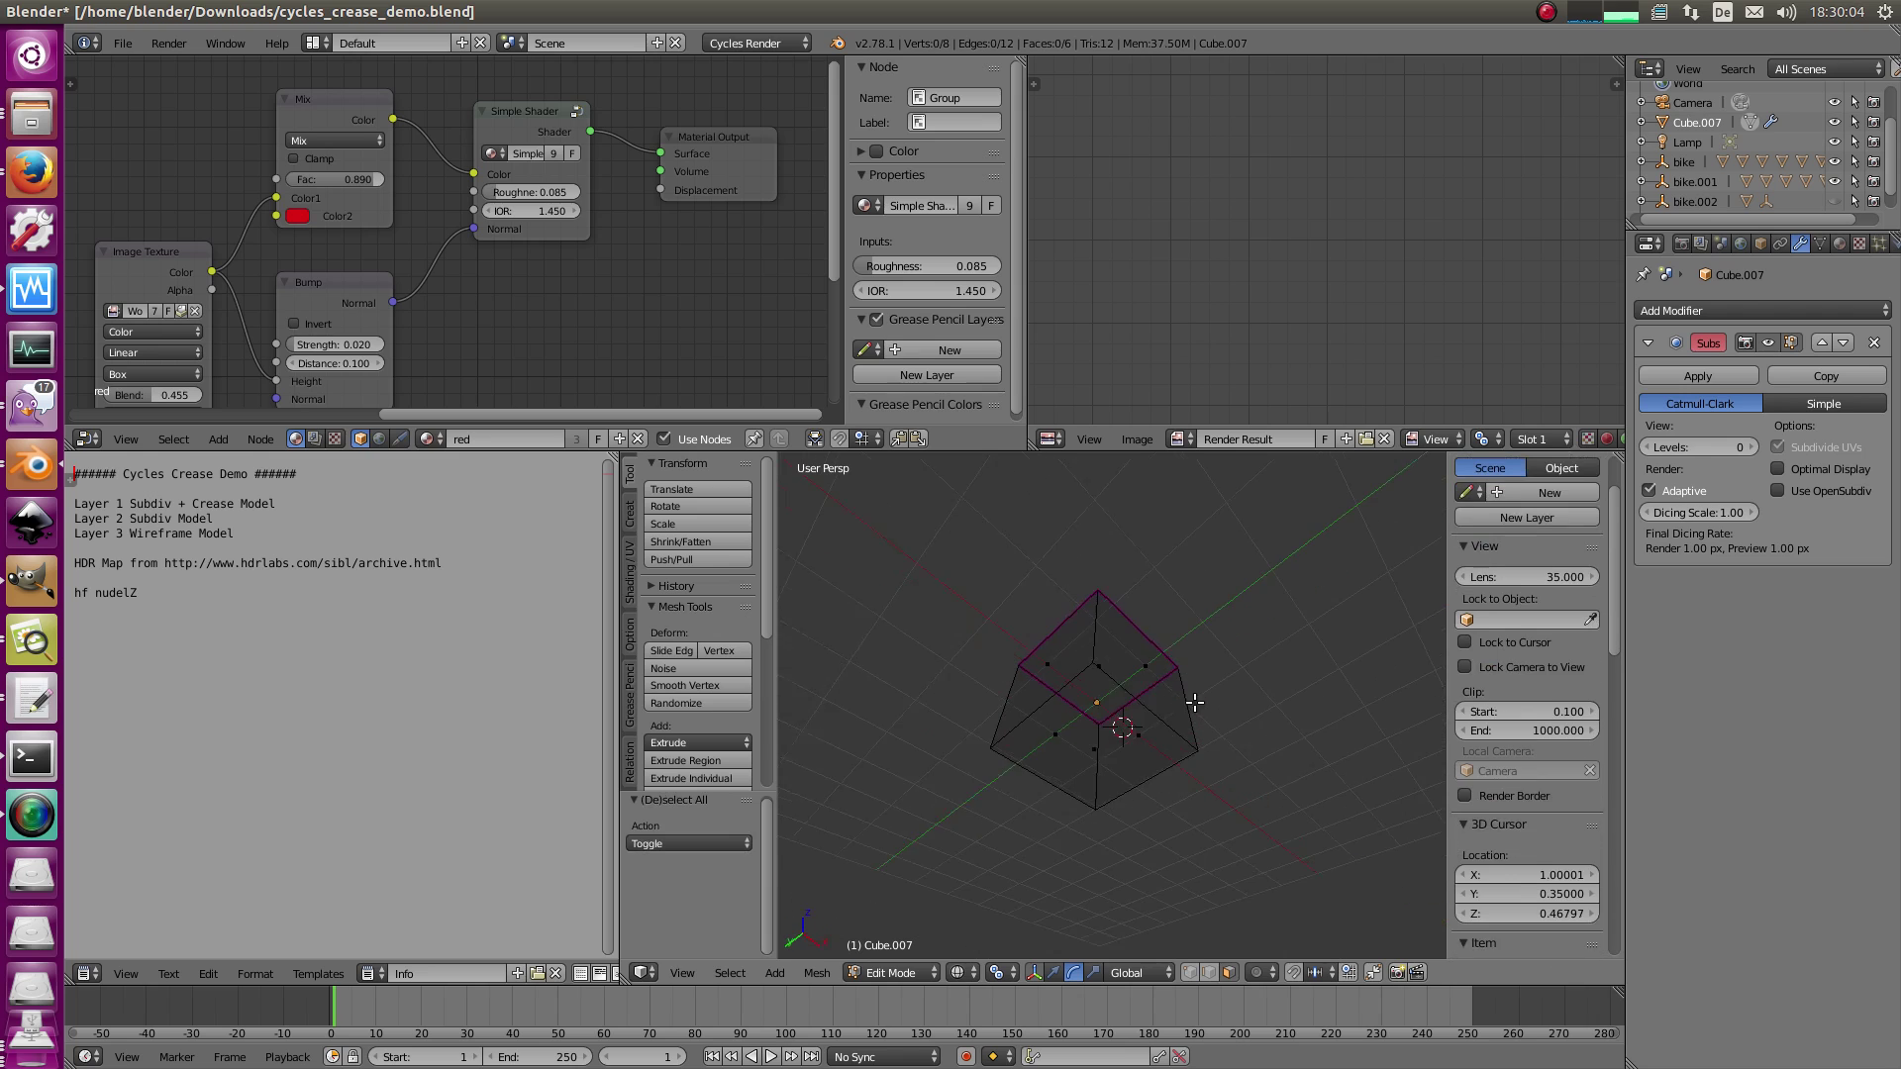
pyautogui.rightClick(1100, 724)
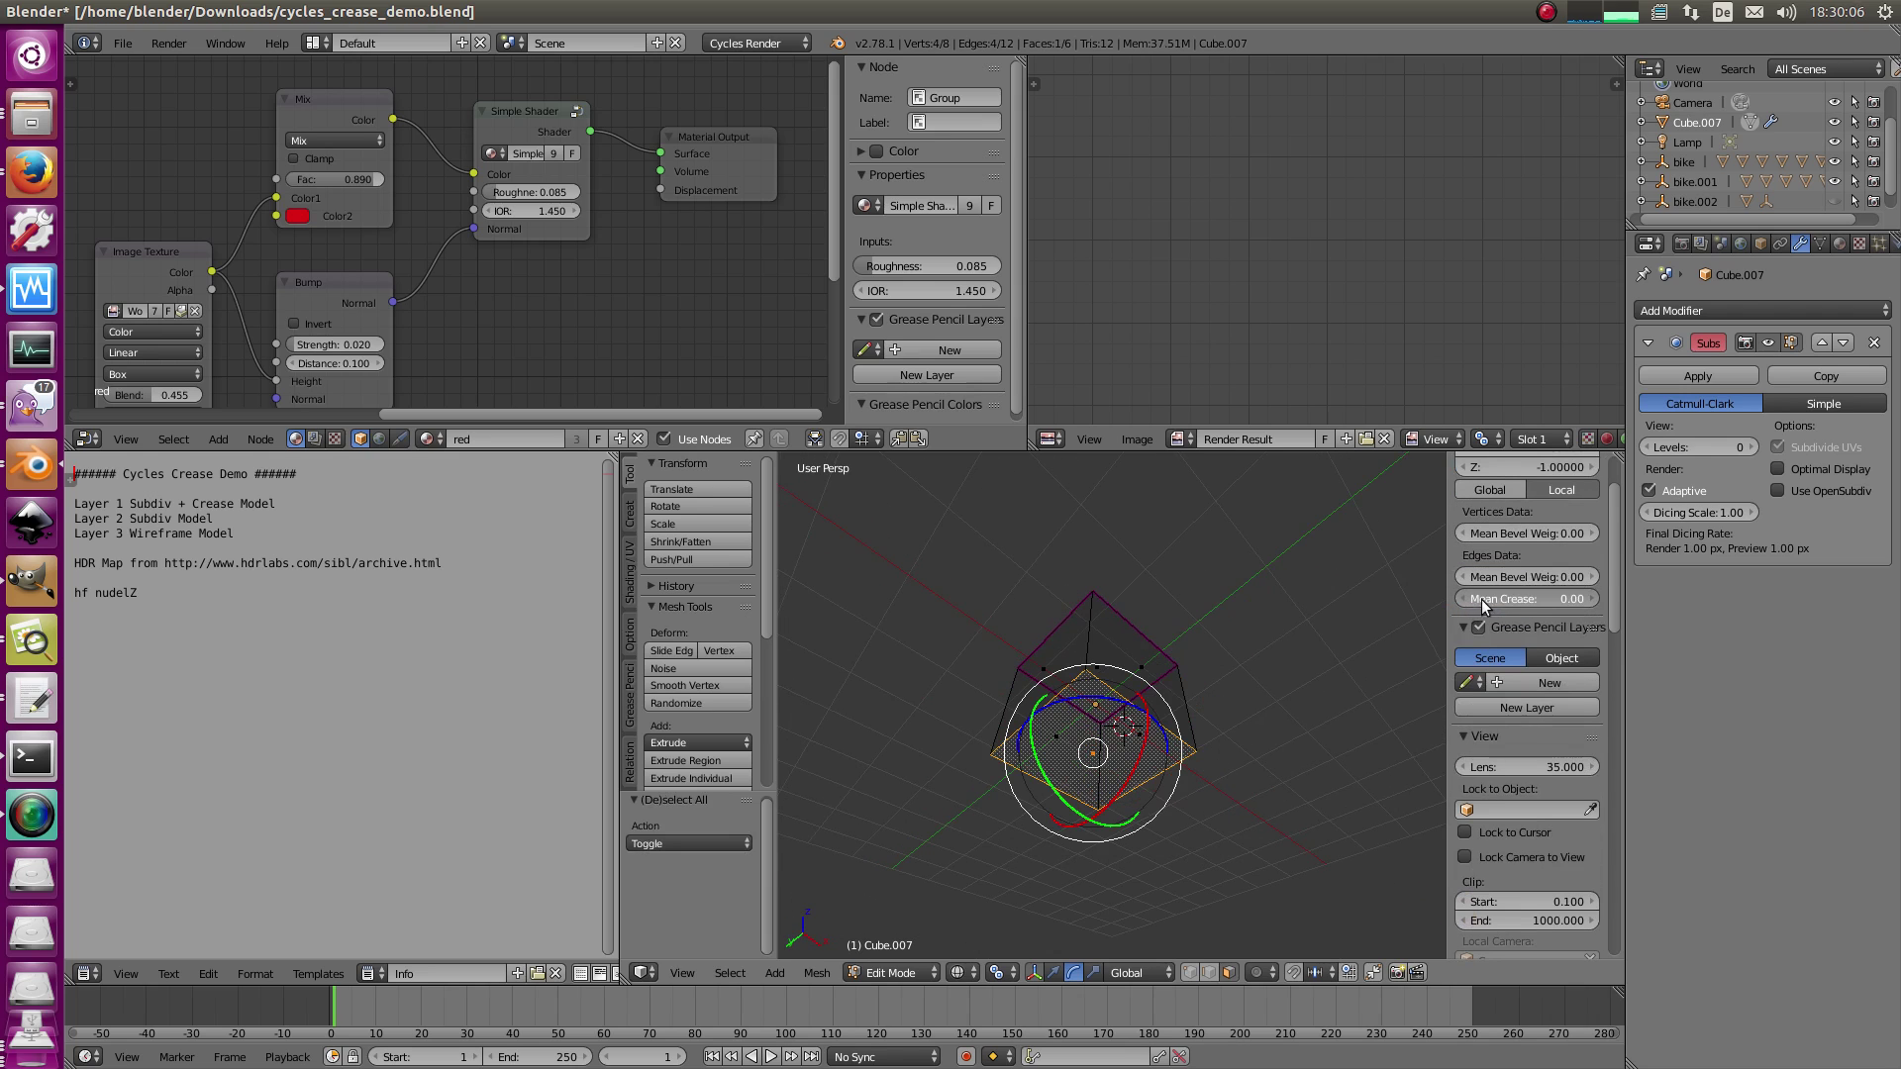
pyautogui.press('Tab')
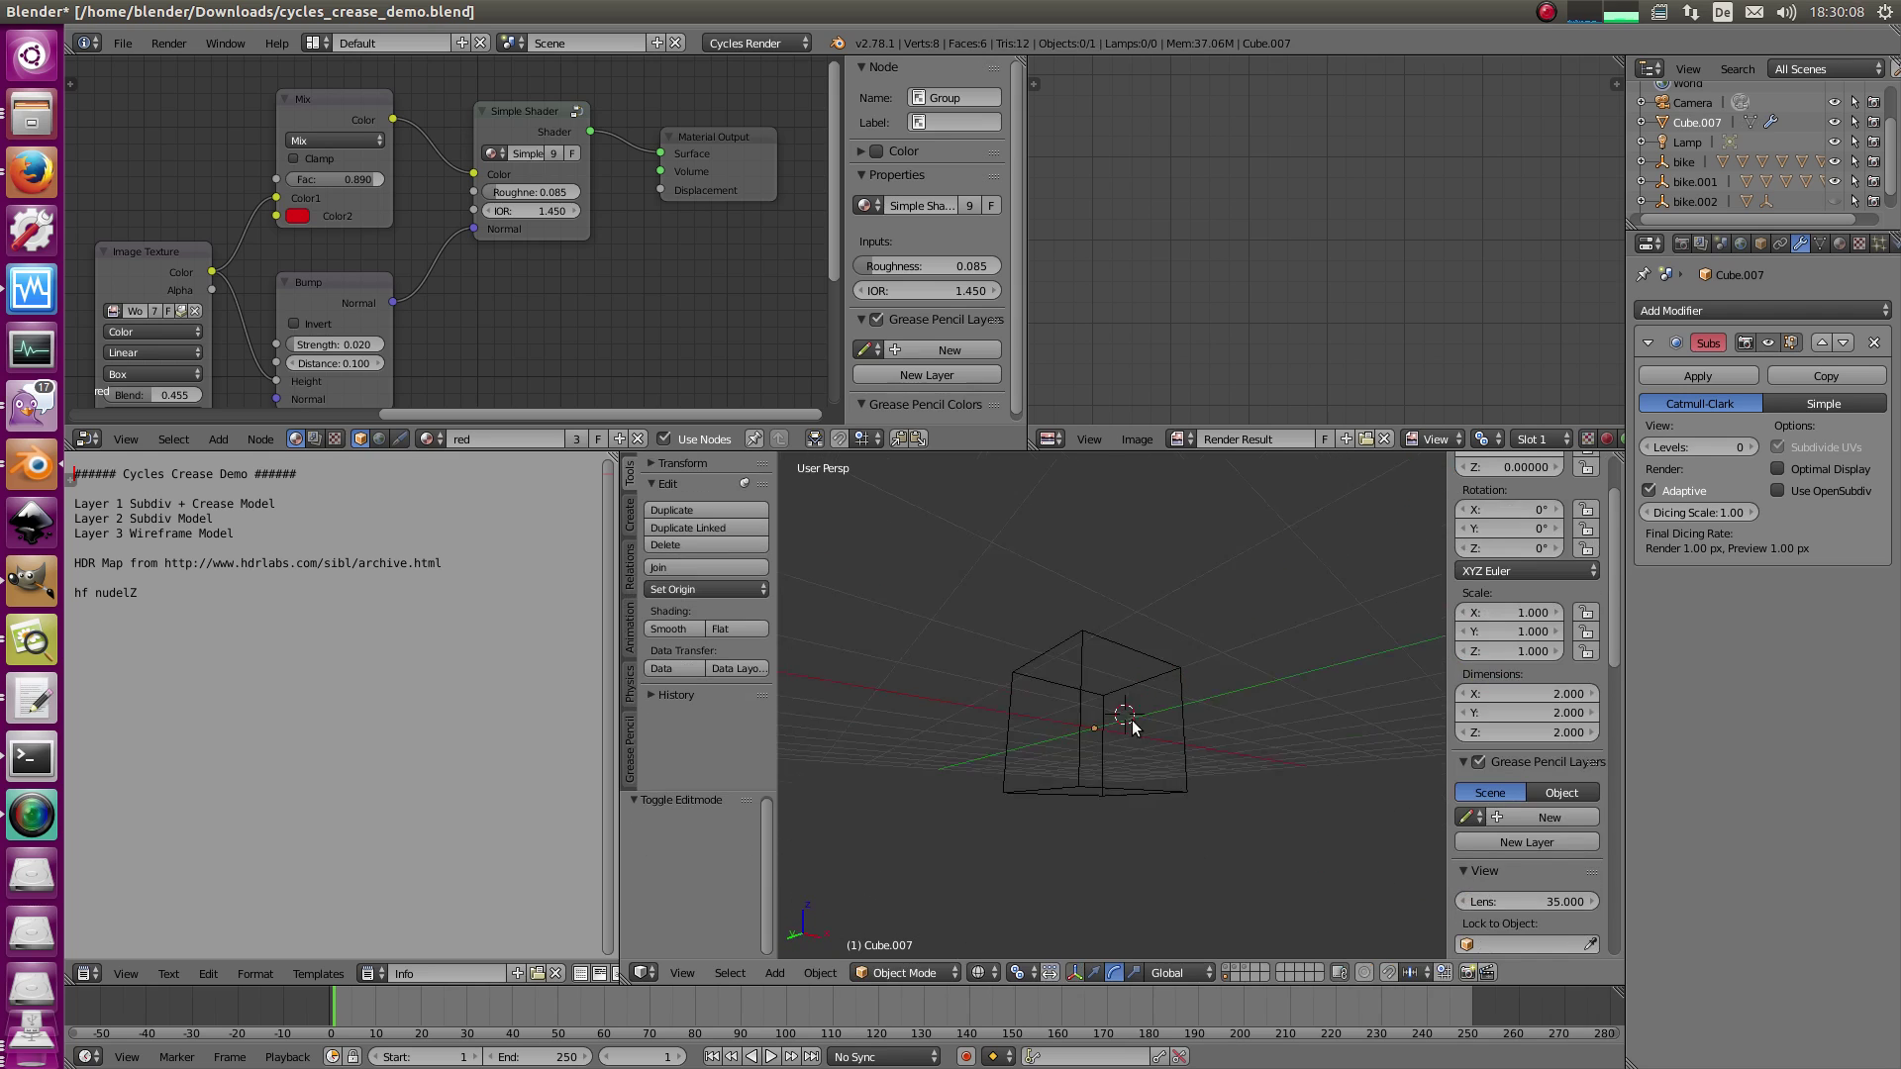
# - Inspect the creased cube in Rendered viewport shading, including a close-up of the upper rim, and return to wireframe
pyautogui.click(983, 973)
pyautogui.click(1094, 839)
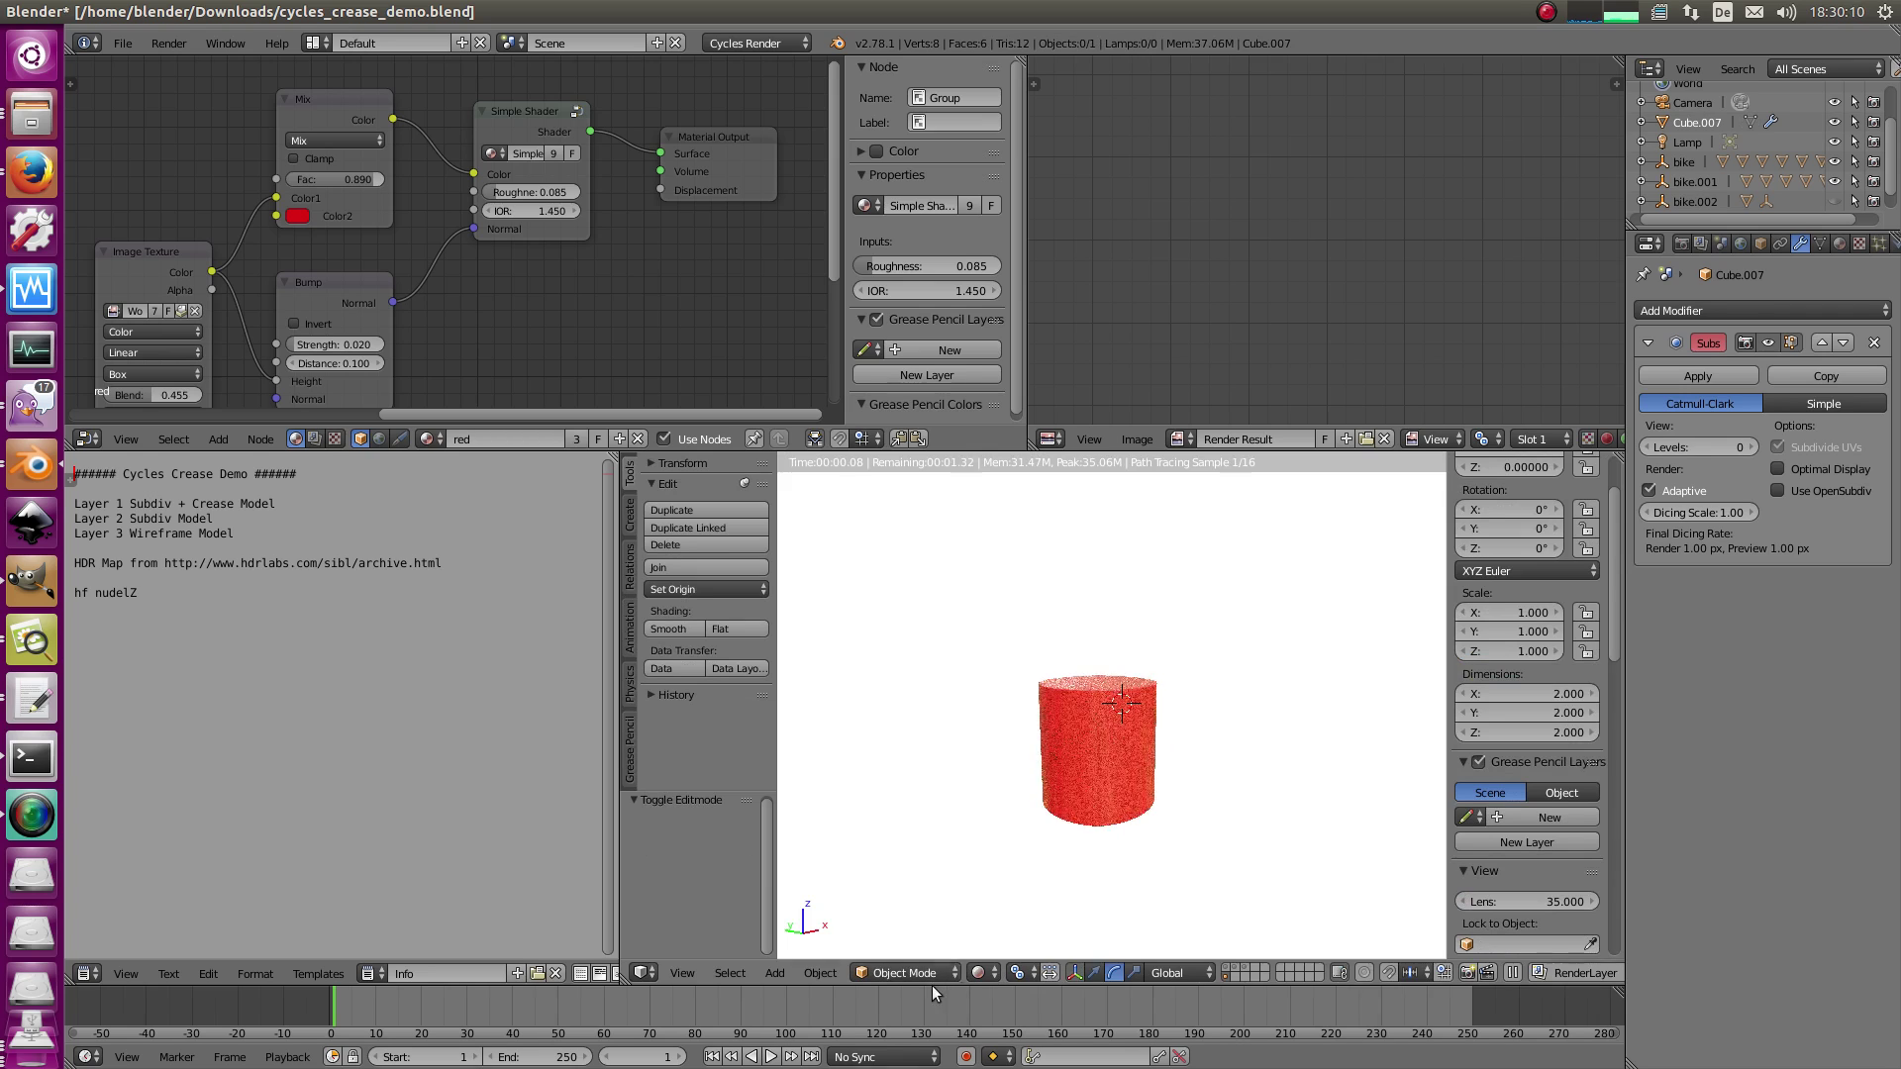
pyautogui.moveTo(1202, 691); pyautogui.dragTo(1155, 741, button='middle')
pyautogui.scroll(6, 1158, 763)
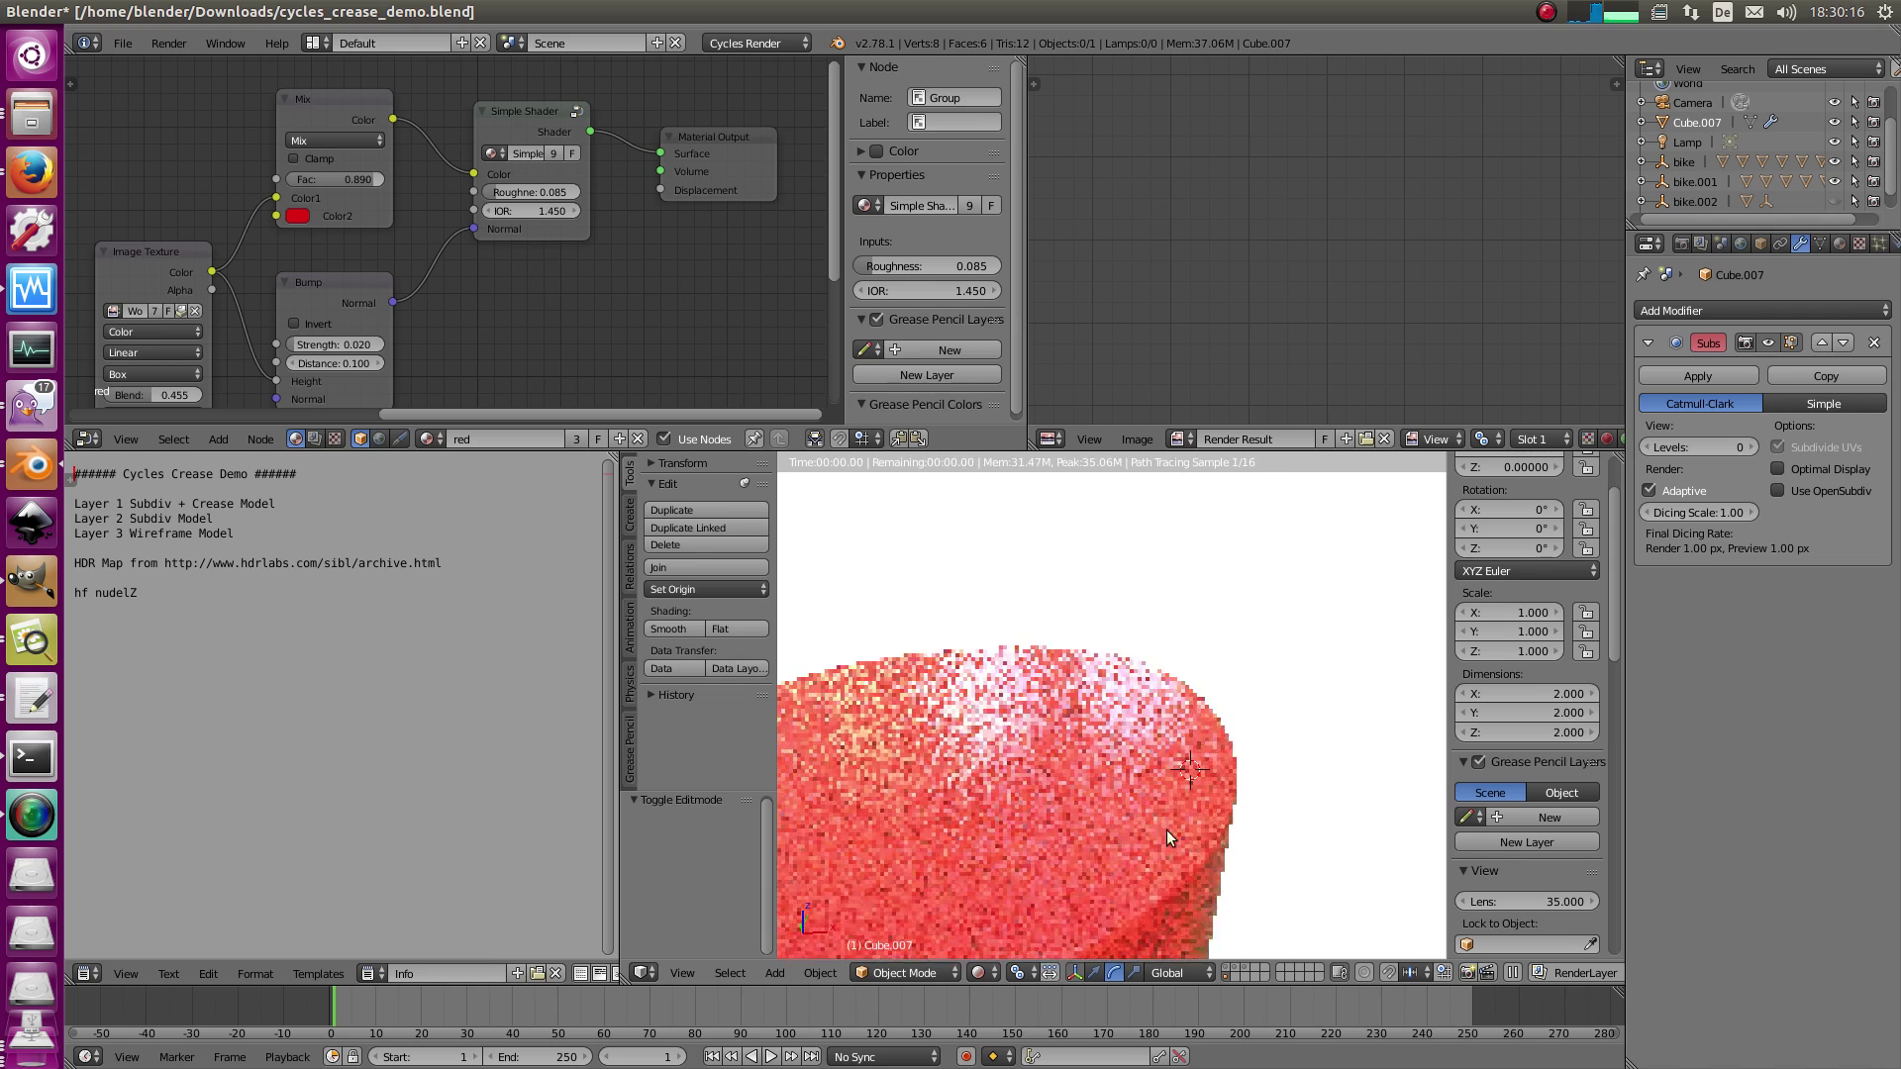
pyautogui.moveTo(1166, 830); pyautogui.dragTo(1214, 812, button='middle')
pyautogui.scroll(-6, 1216, 805)
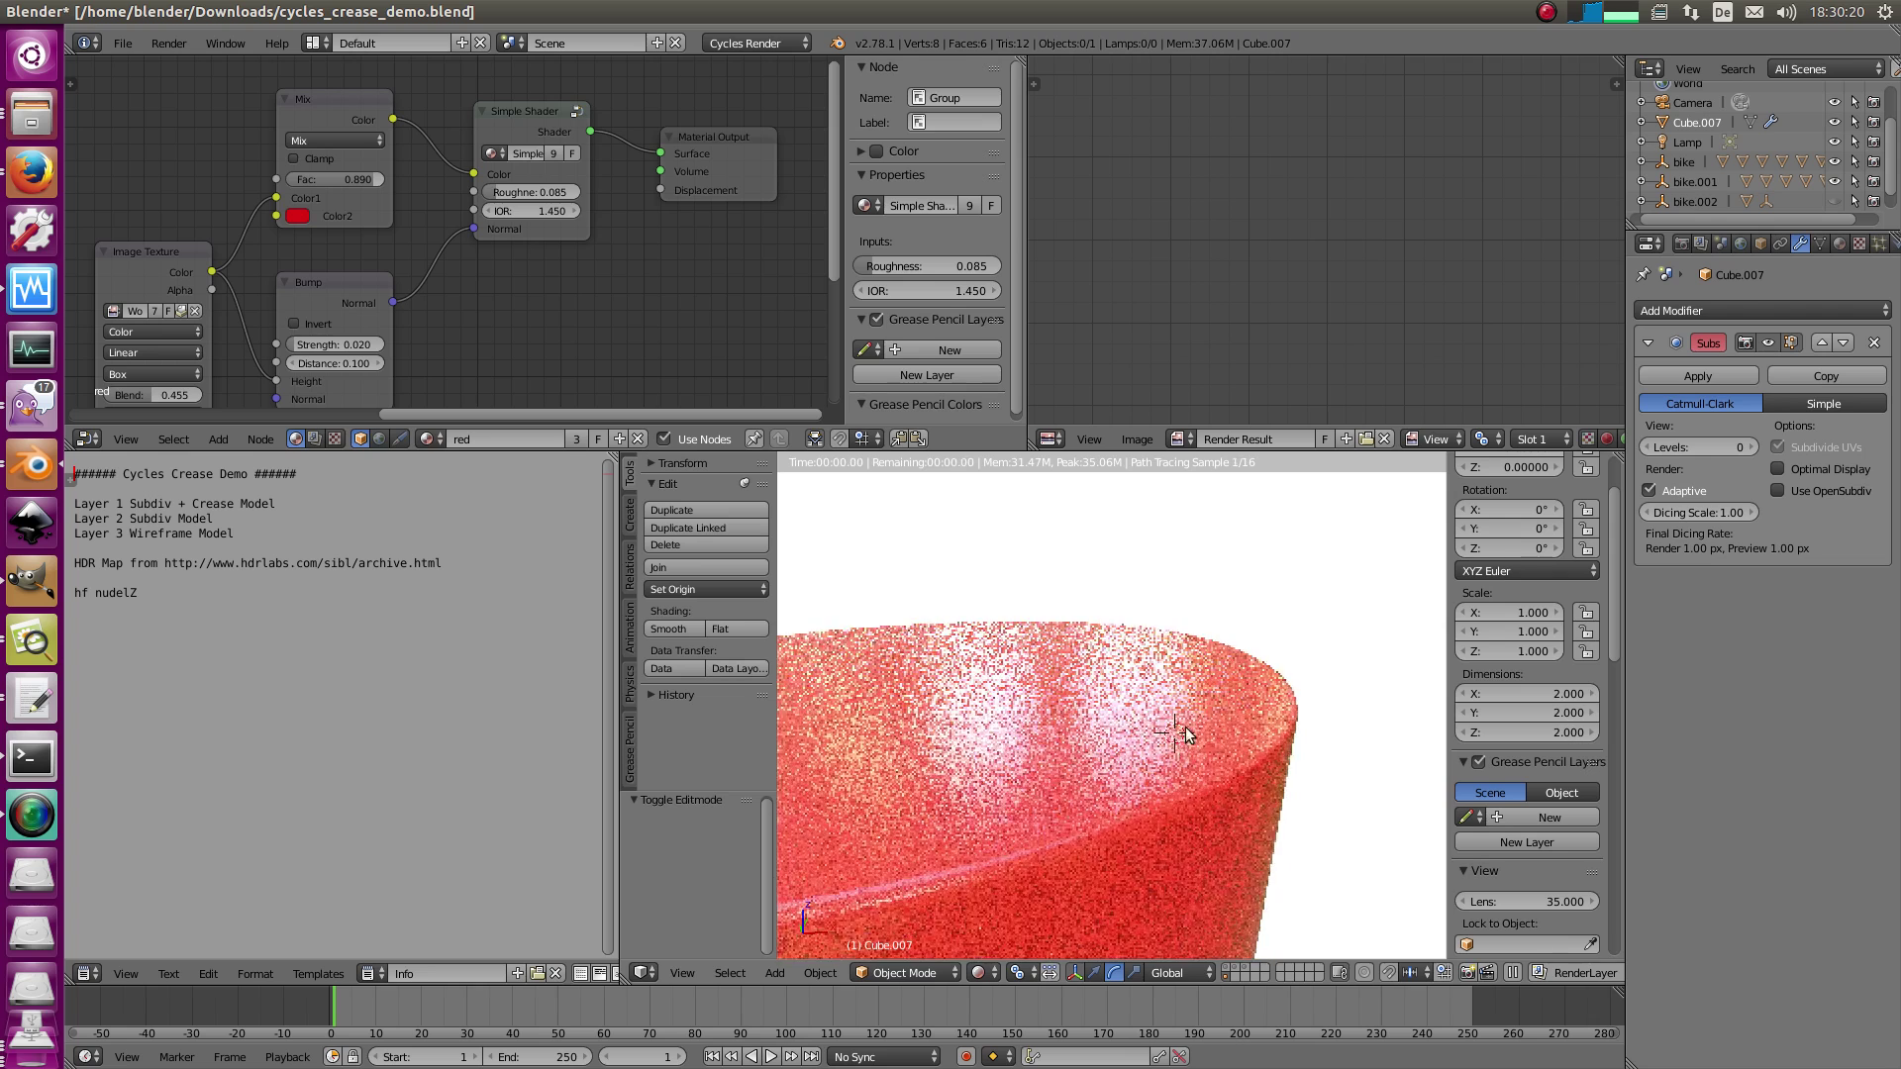
pyautogui.hotkey('shift', 'z')
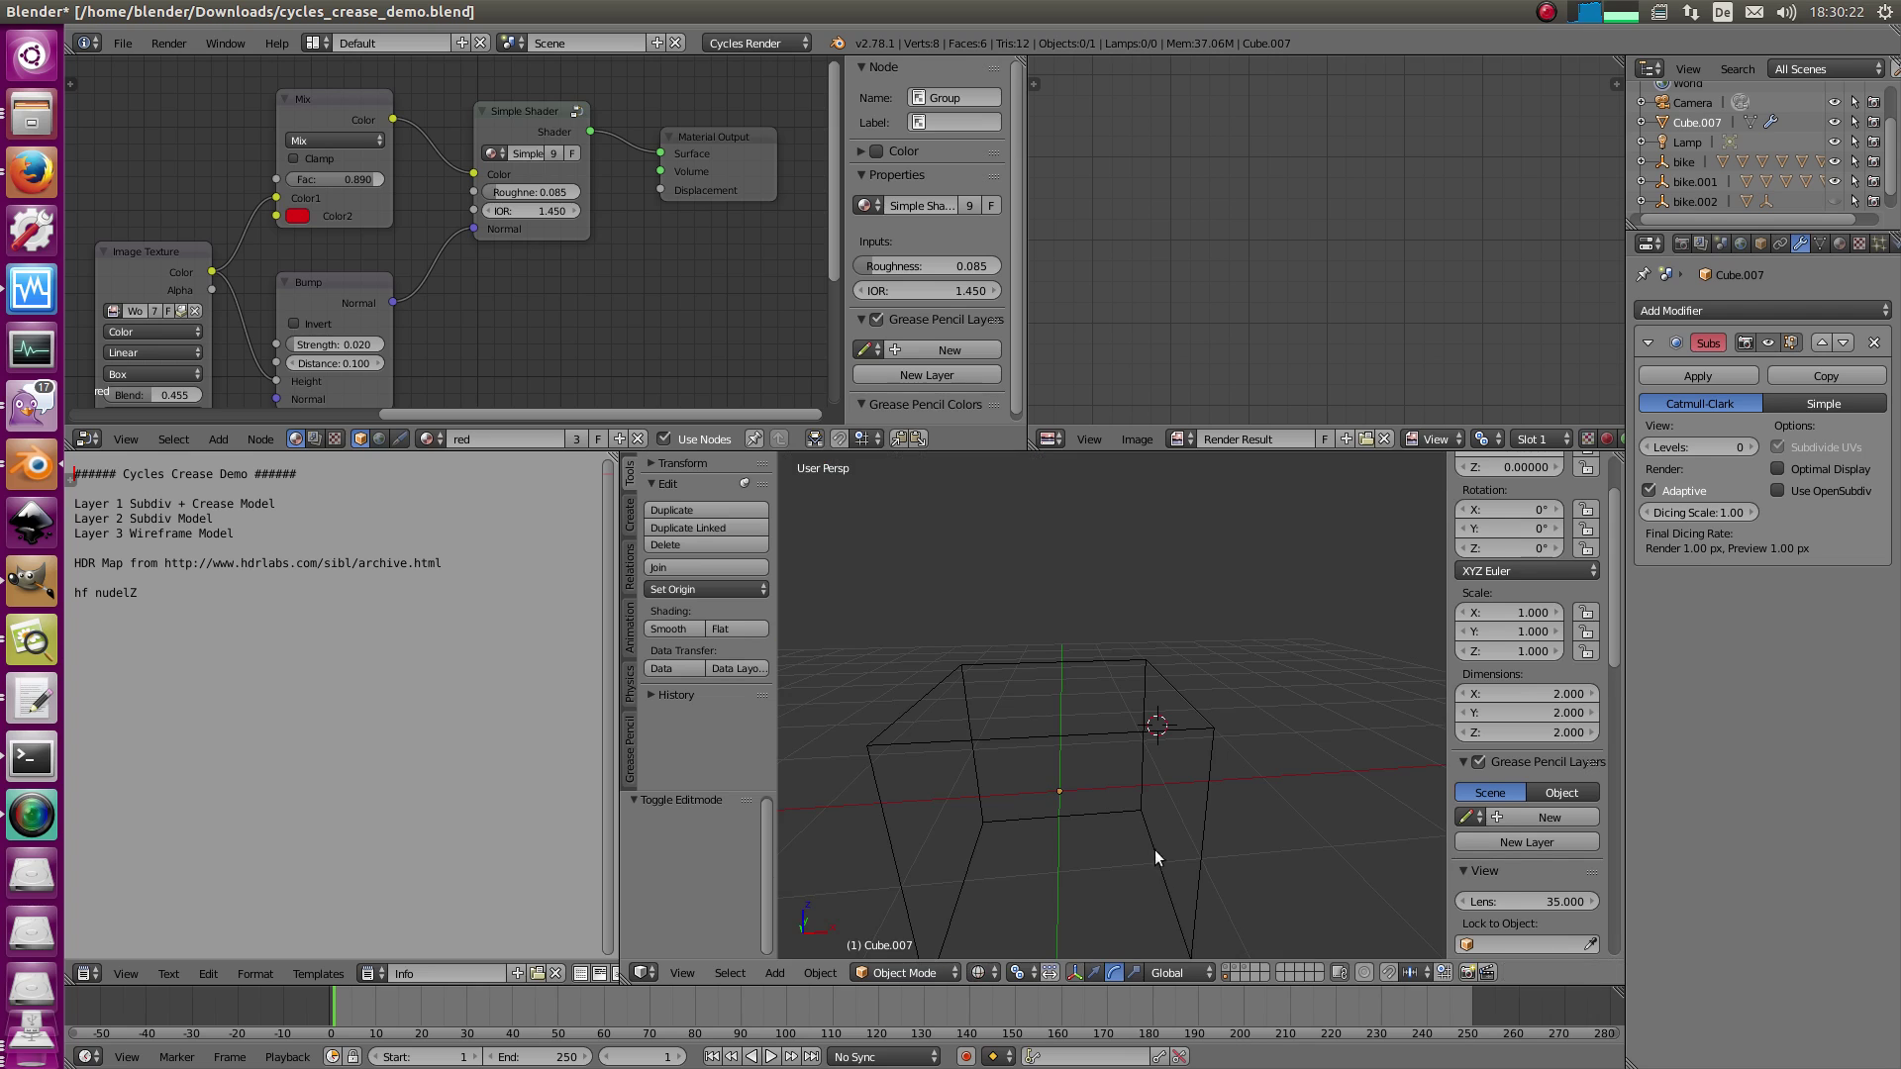
# - Add the top face to the selection, set both faces' Mean Crease to 0.60 and inspect the cube in Rendered shading
pyautogui.press('Tab')
pyautogui.keyDown('shift'); pyautogui.rightClick(1091, 690); pyautogui.keyUp('shift')
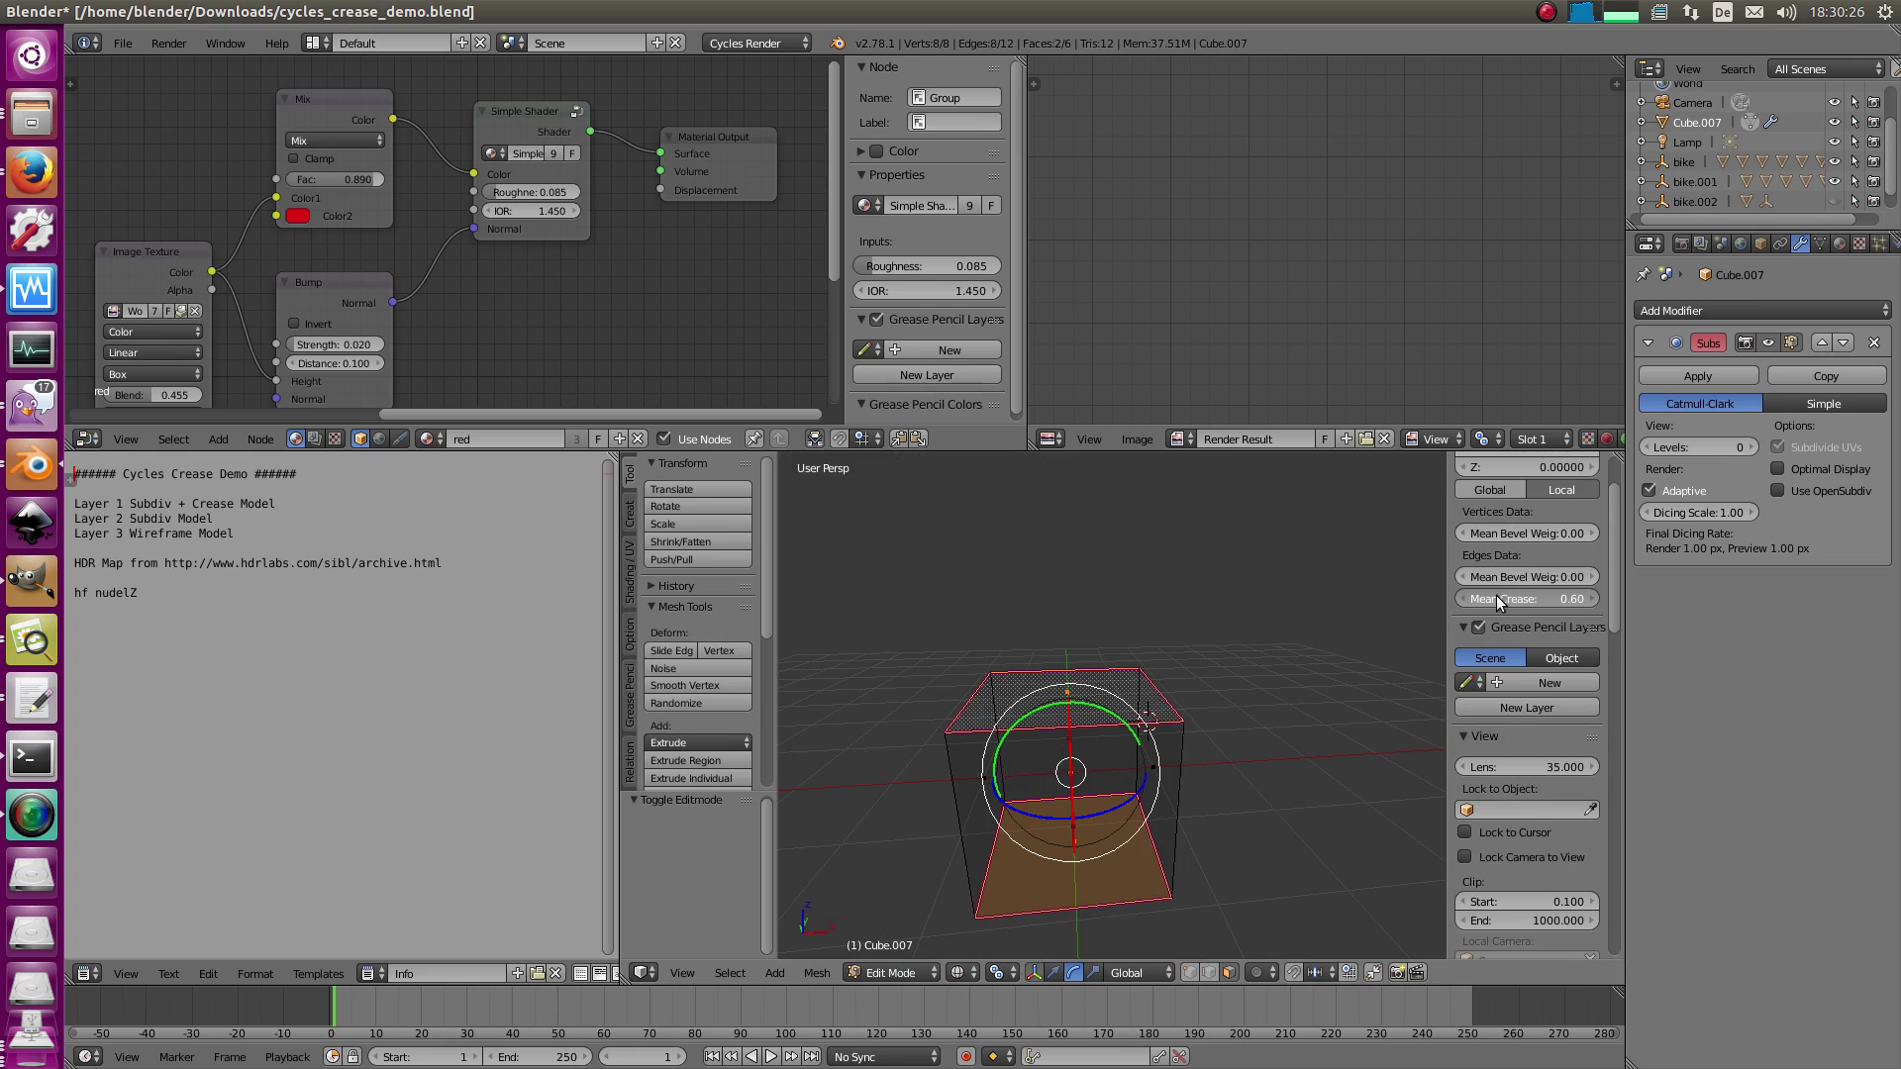
pyautogui.press('Tab')
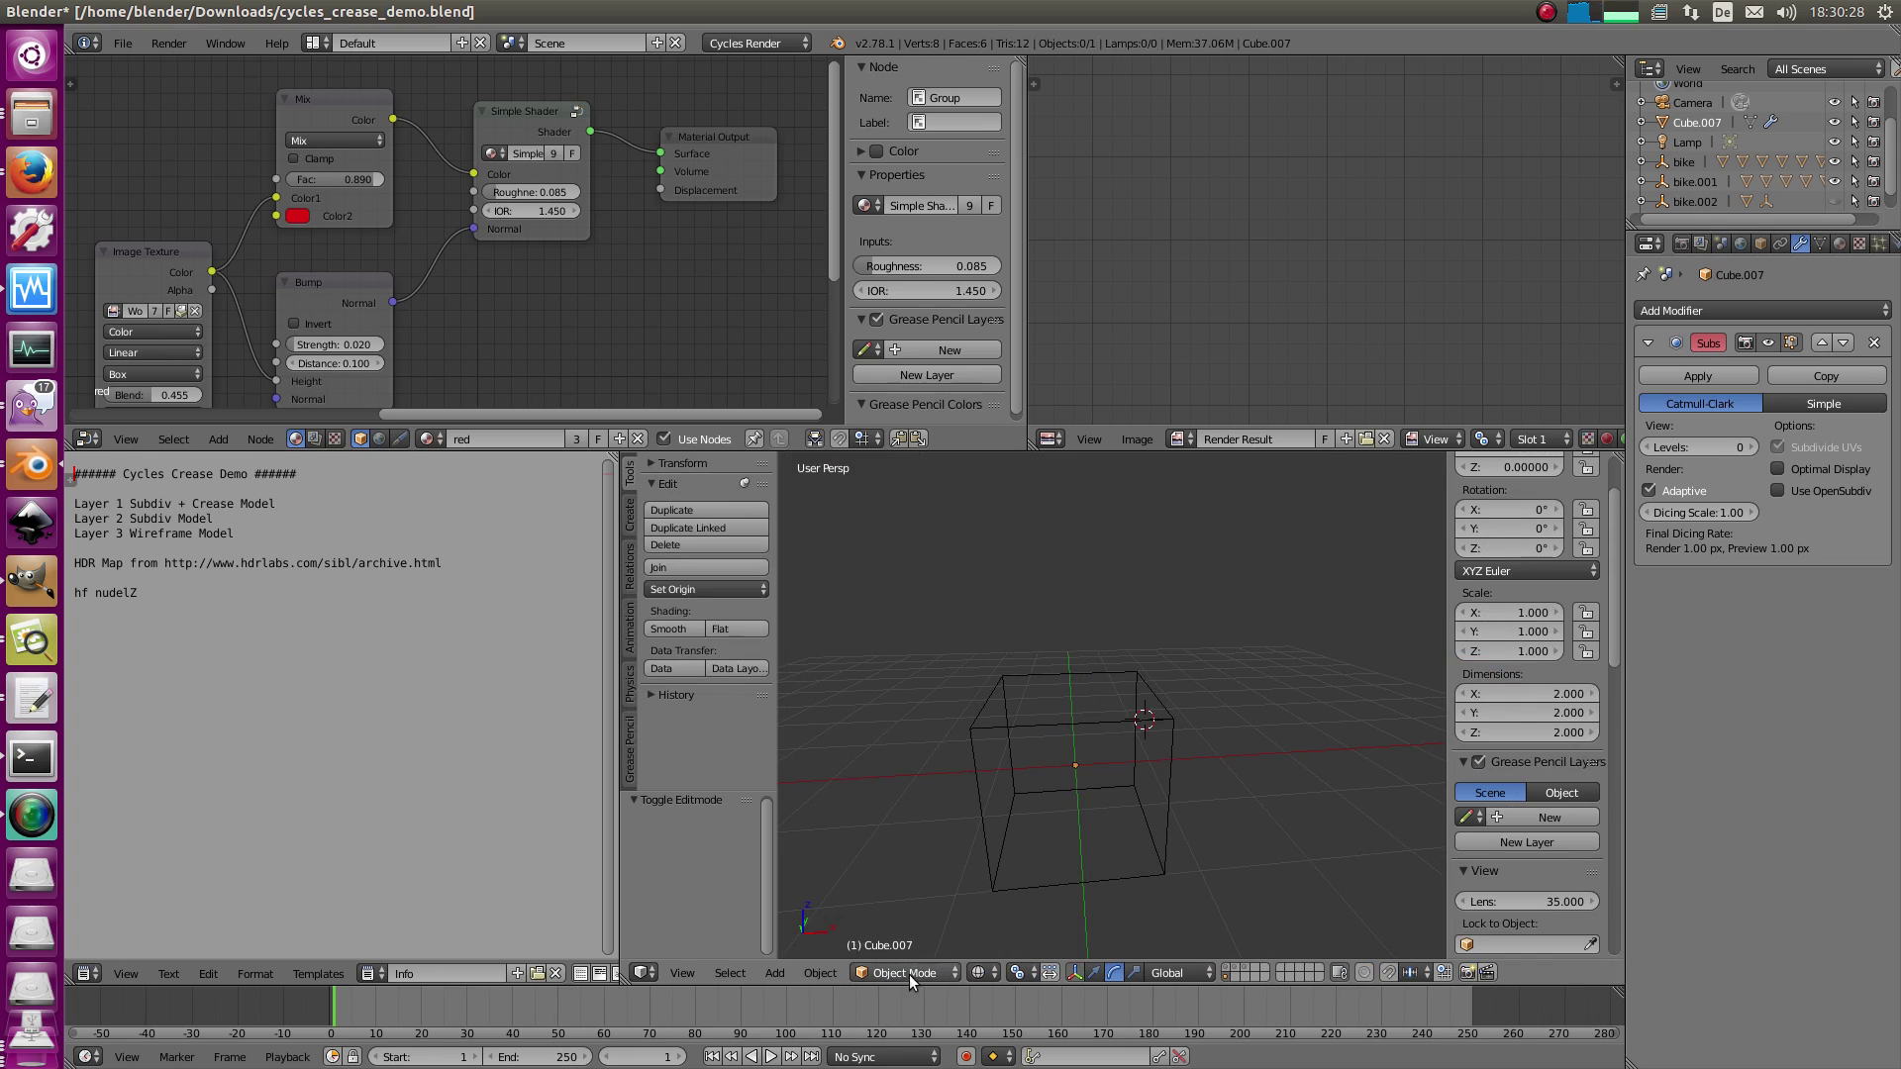
pyautogui.click(979, 973)
pyautogui.click(1014, 840)
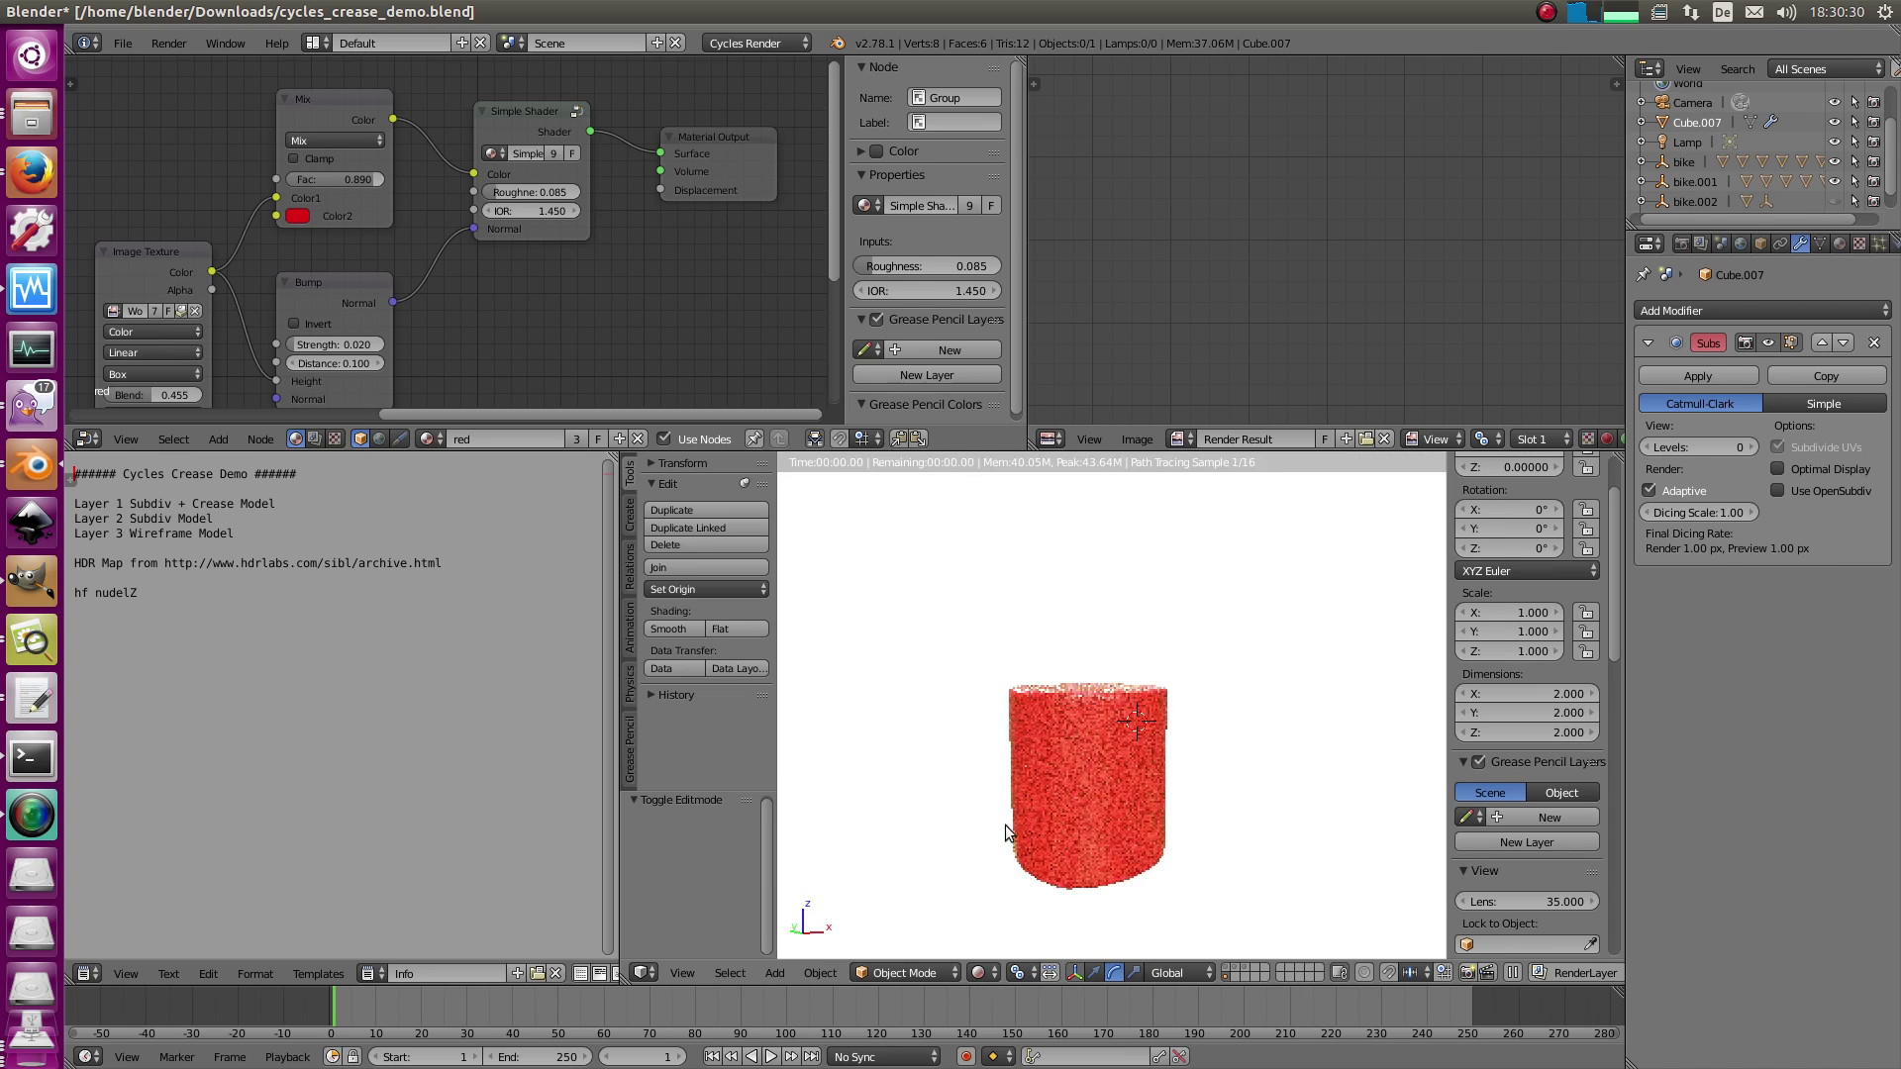
pyautogui.moveTo(1020, 743); pyautogui.dragTo(1093, 681, button='middle')
pyautogui.moveTo(1157, 598); pyautogui.dragTo(1095, 716, button='middle')
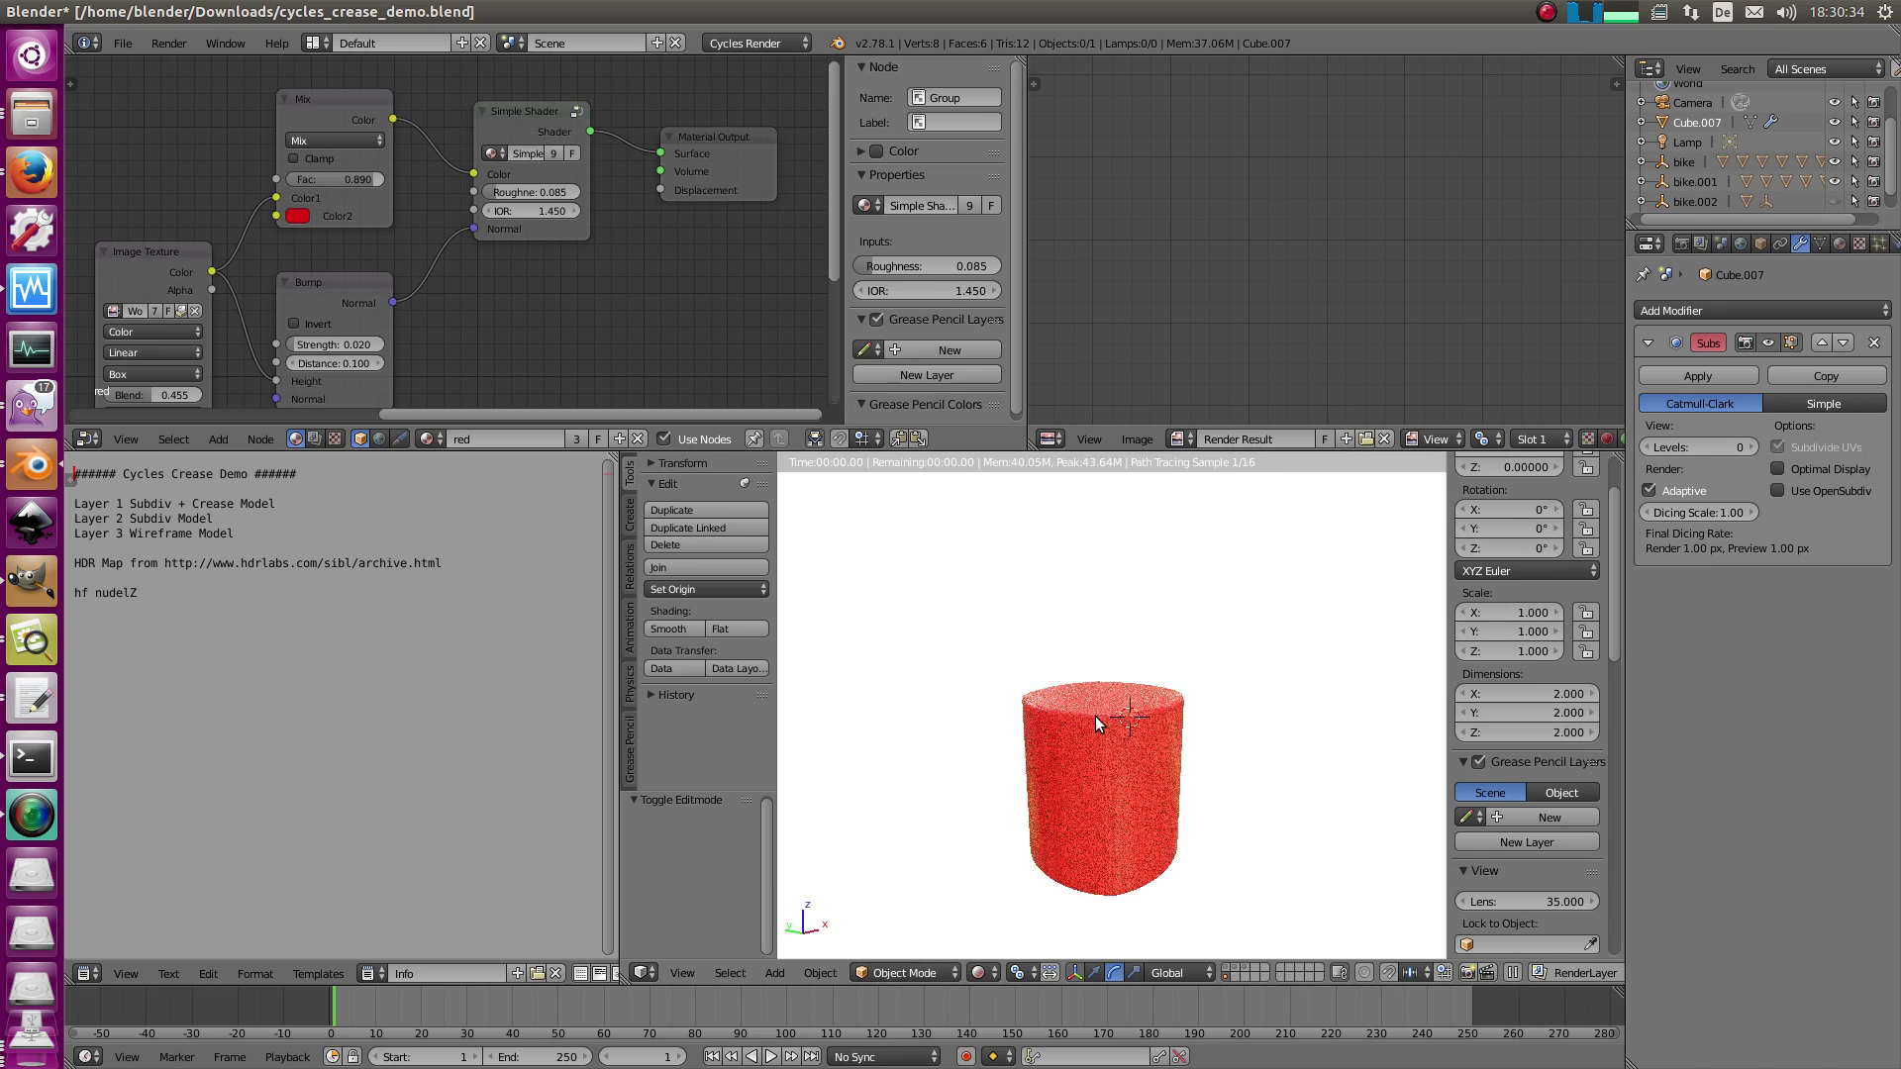
pyautogui.press('z')
# - Set the Mean Crease of the top and bottom faces to 0.10 and check the cube in Rendered shading
pyautogui.press('Tab')
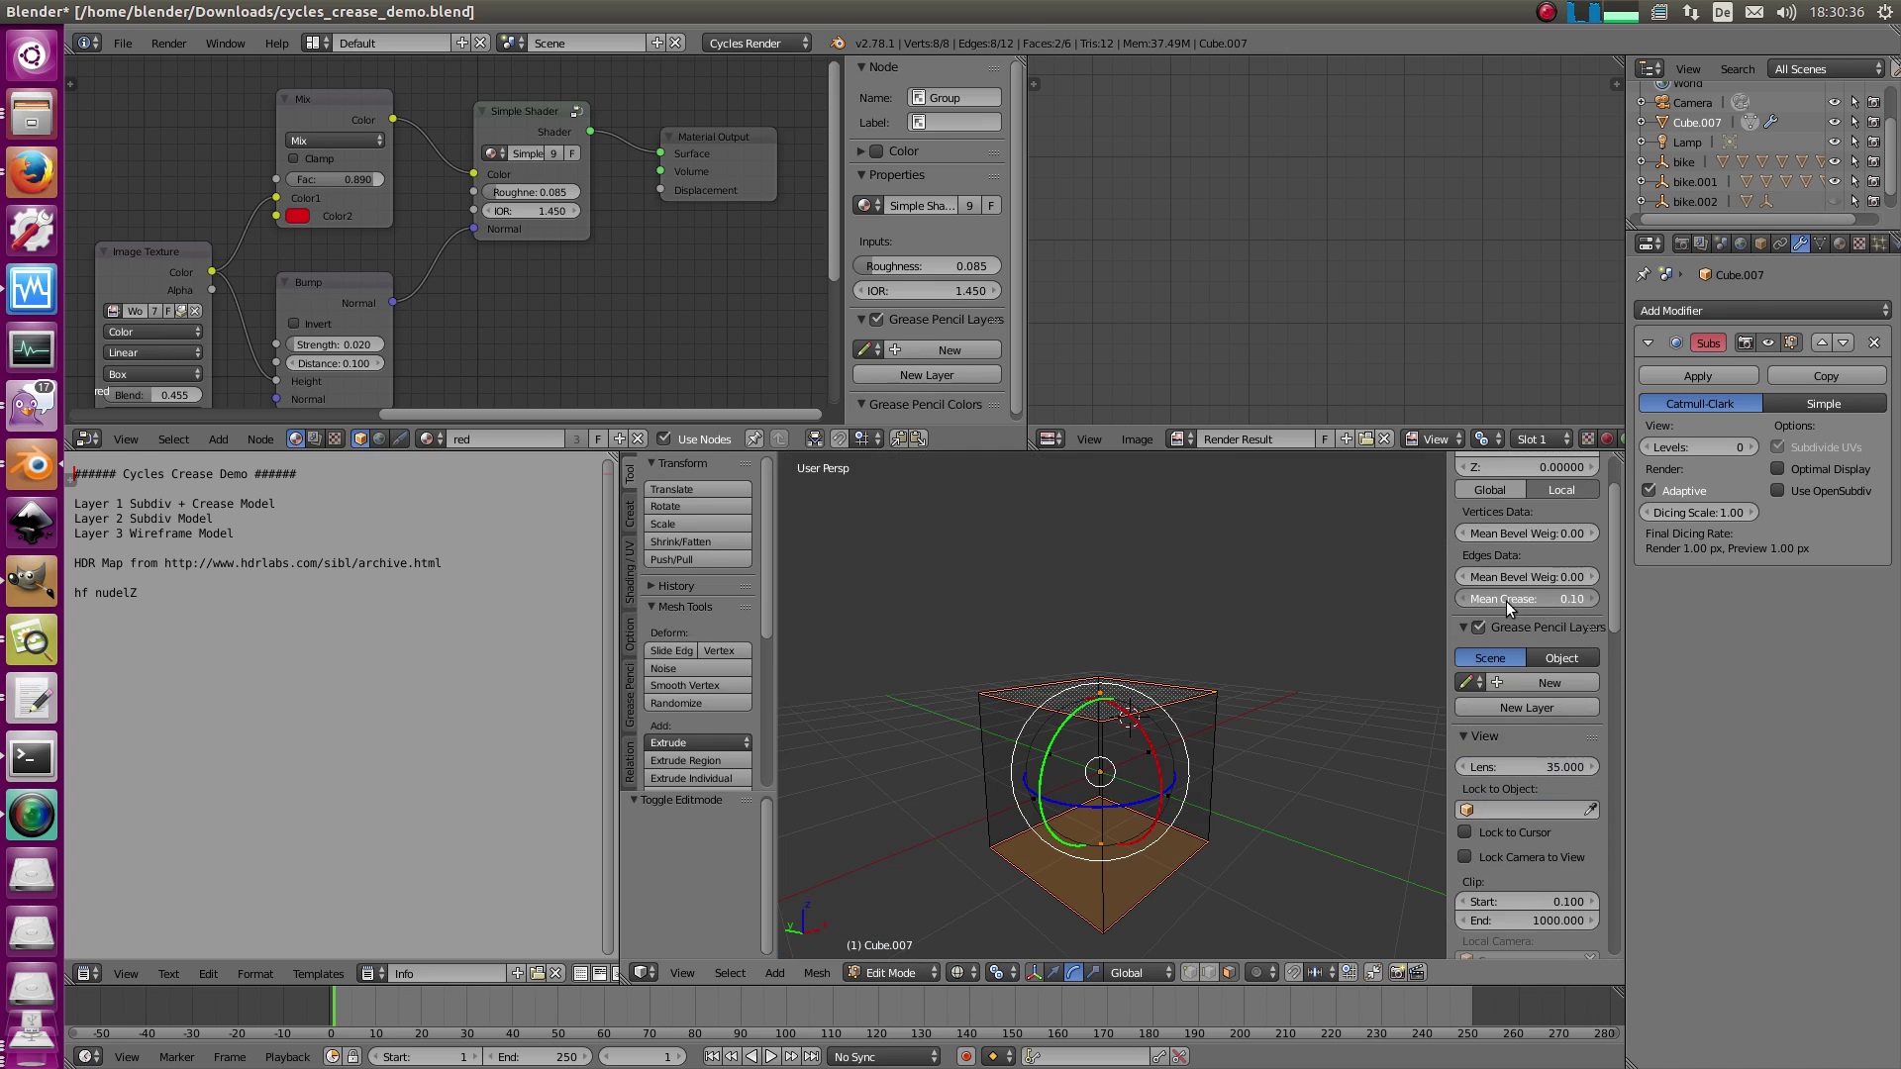
pyautogui.press('Tab')
pyautogui.click(978, 972)
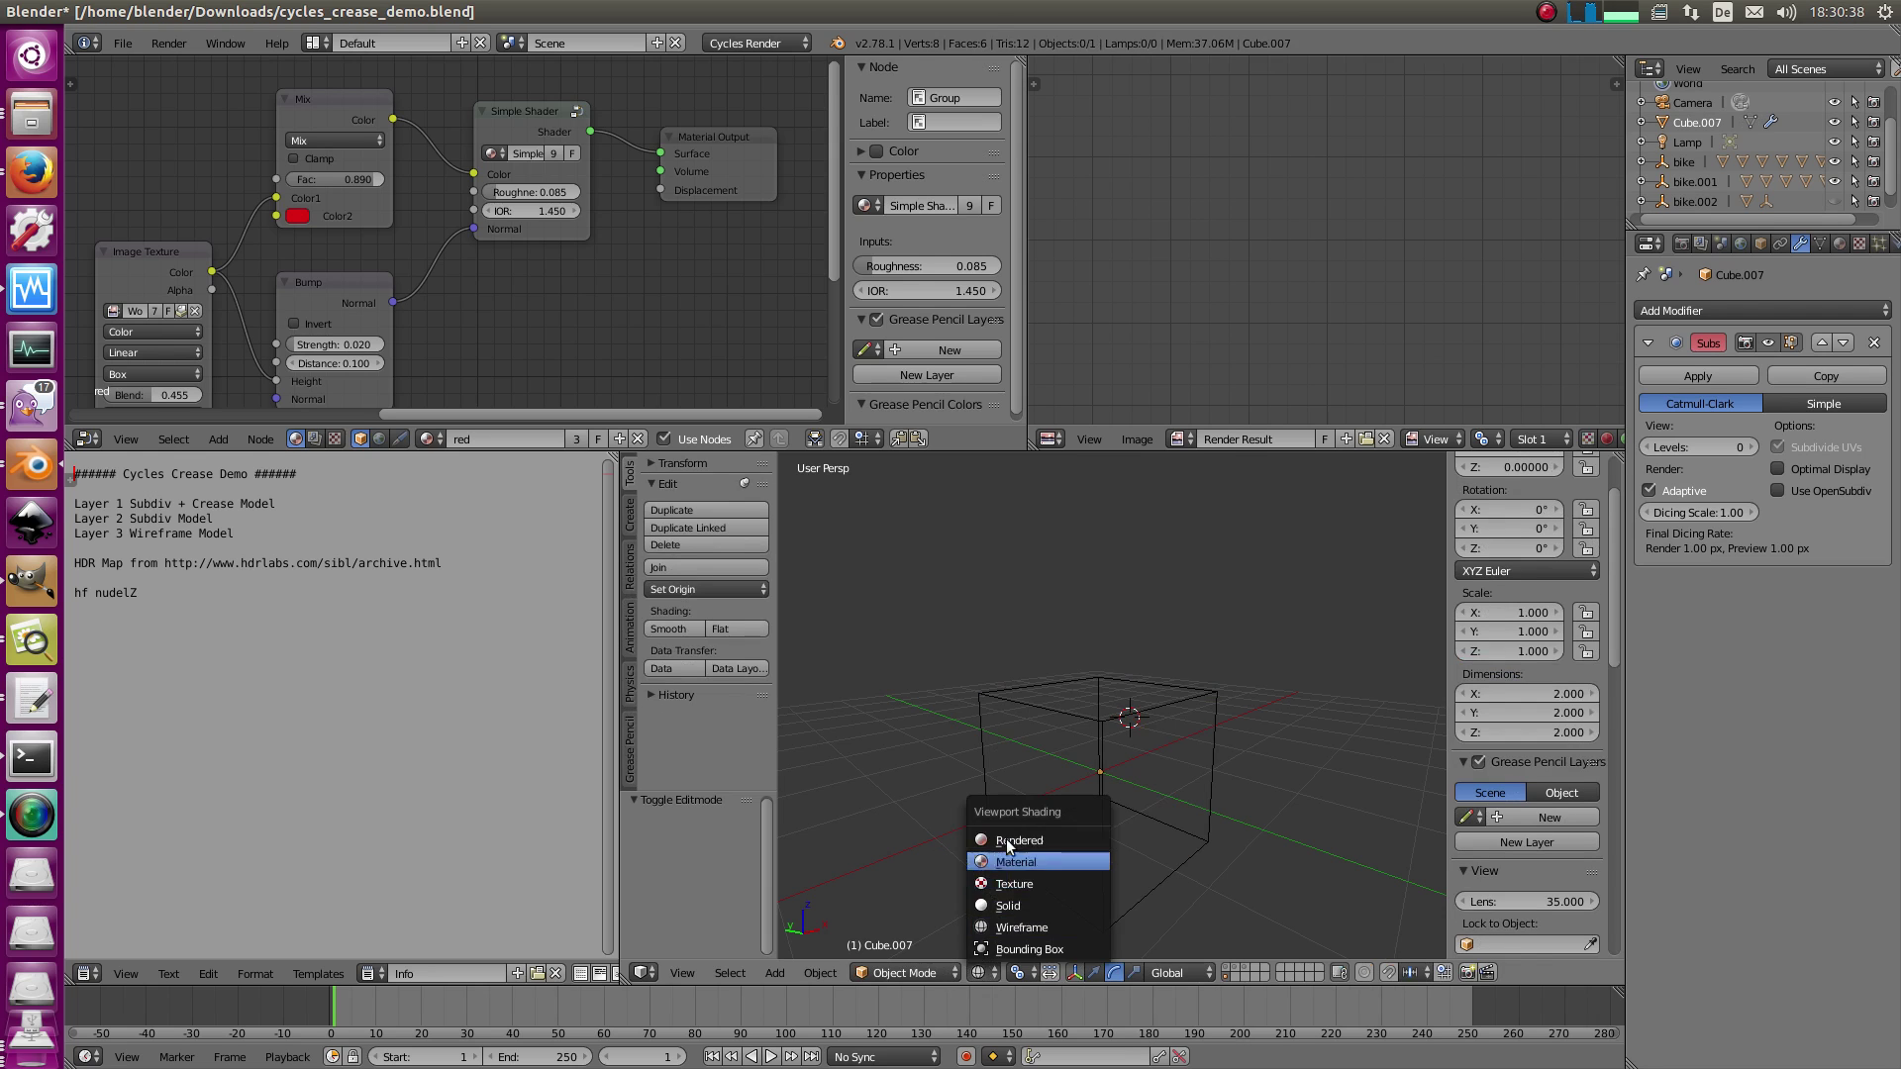
pyautogui.click(1006, 840)
pyautogui.moveTo(1030, 780)
pyautogui.mouseDown(button='middle')
pyautogui.moveTo(1032, 764)
pyautogui.moveTo(923, 798)
pyautogui.mouseUp(button='middle')
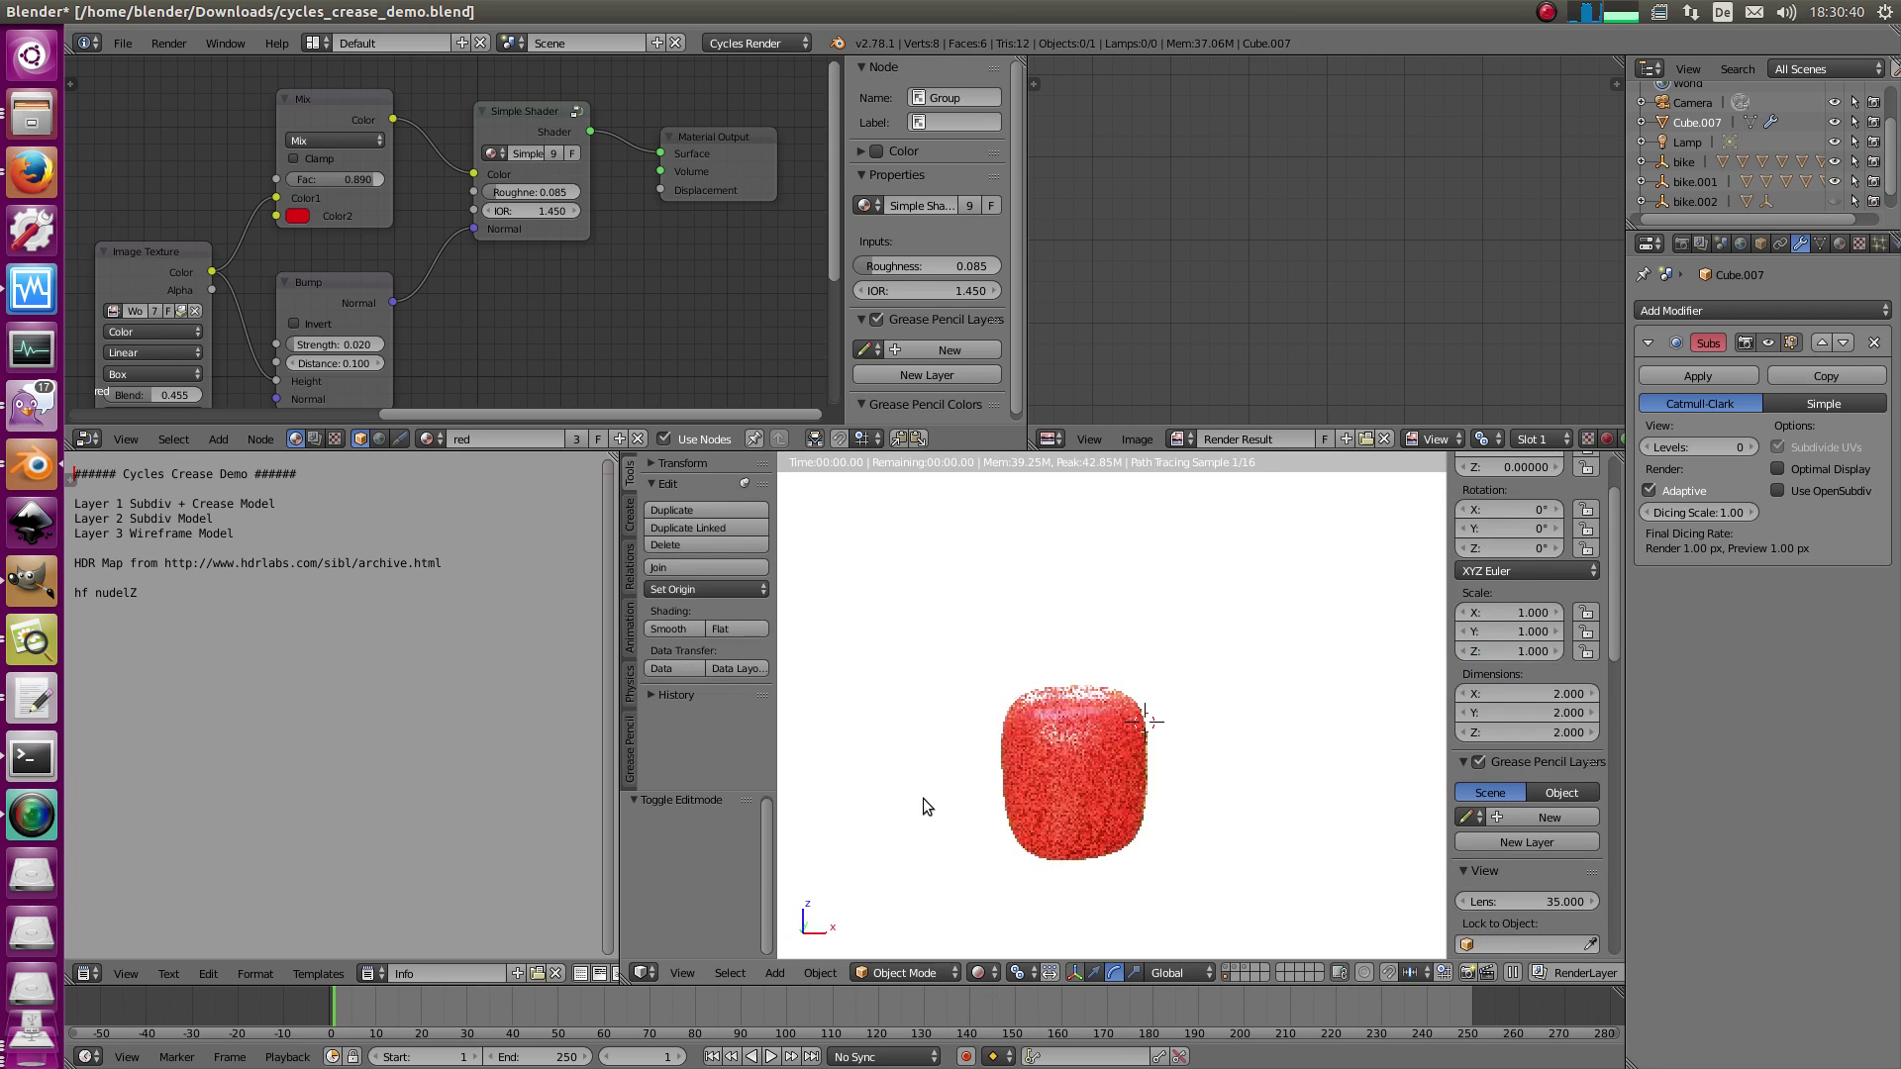
pyautogui.press('z')
# - Set the Mean Crease of the top and bottom faces back to 0.60 and preview the cube in Rendered shading
pyautogui.press('Tab')
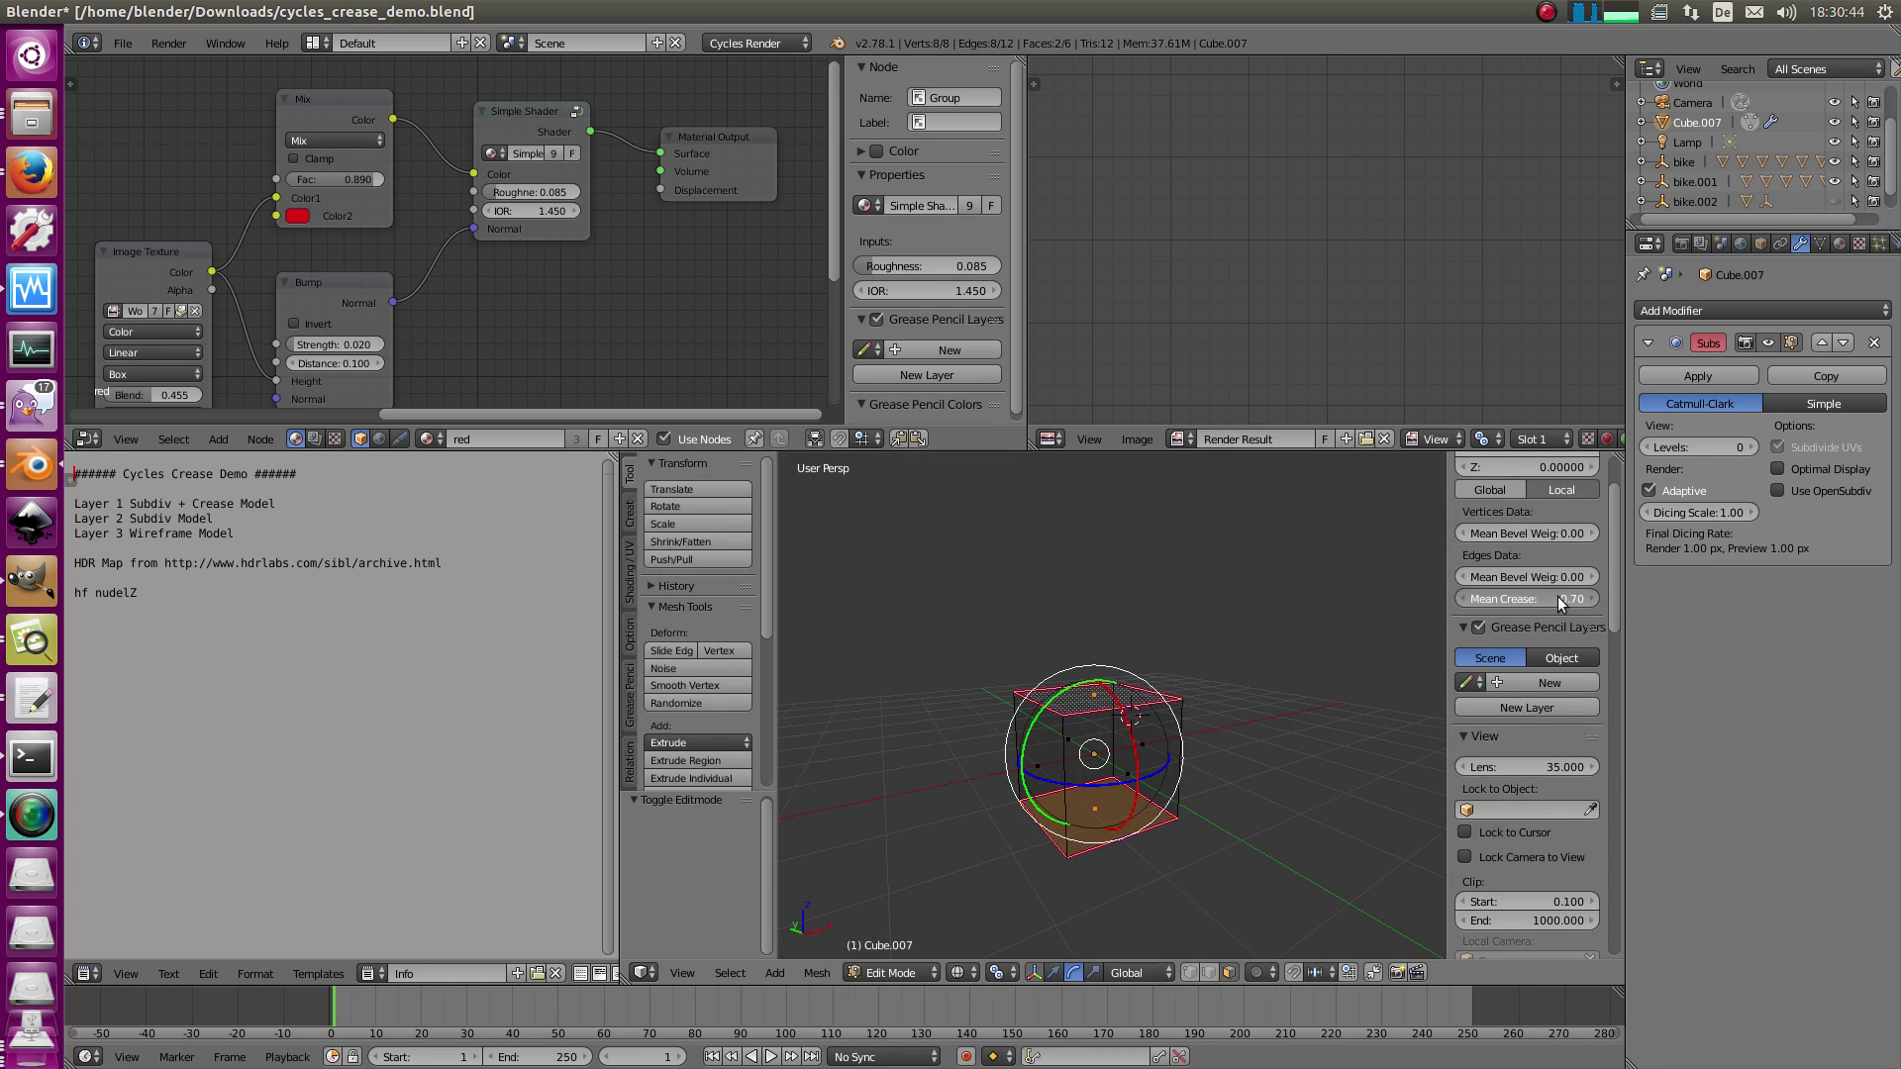
pyautogui.press('Tab')
pyautogui.press('a')
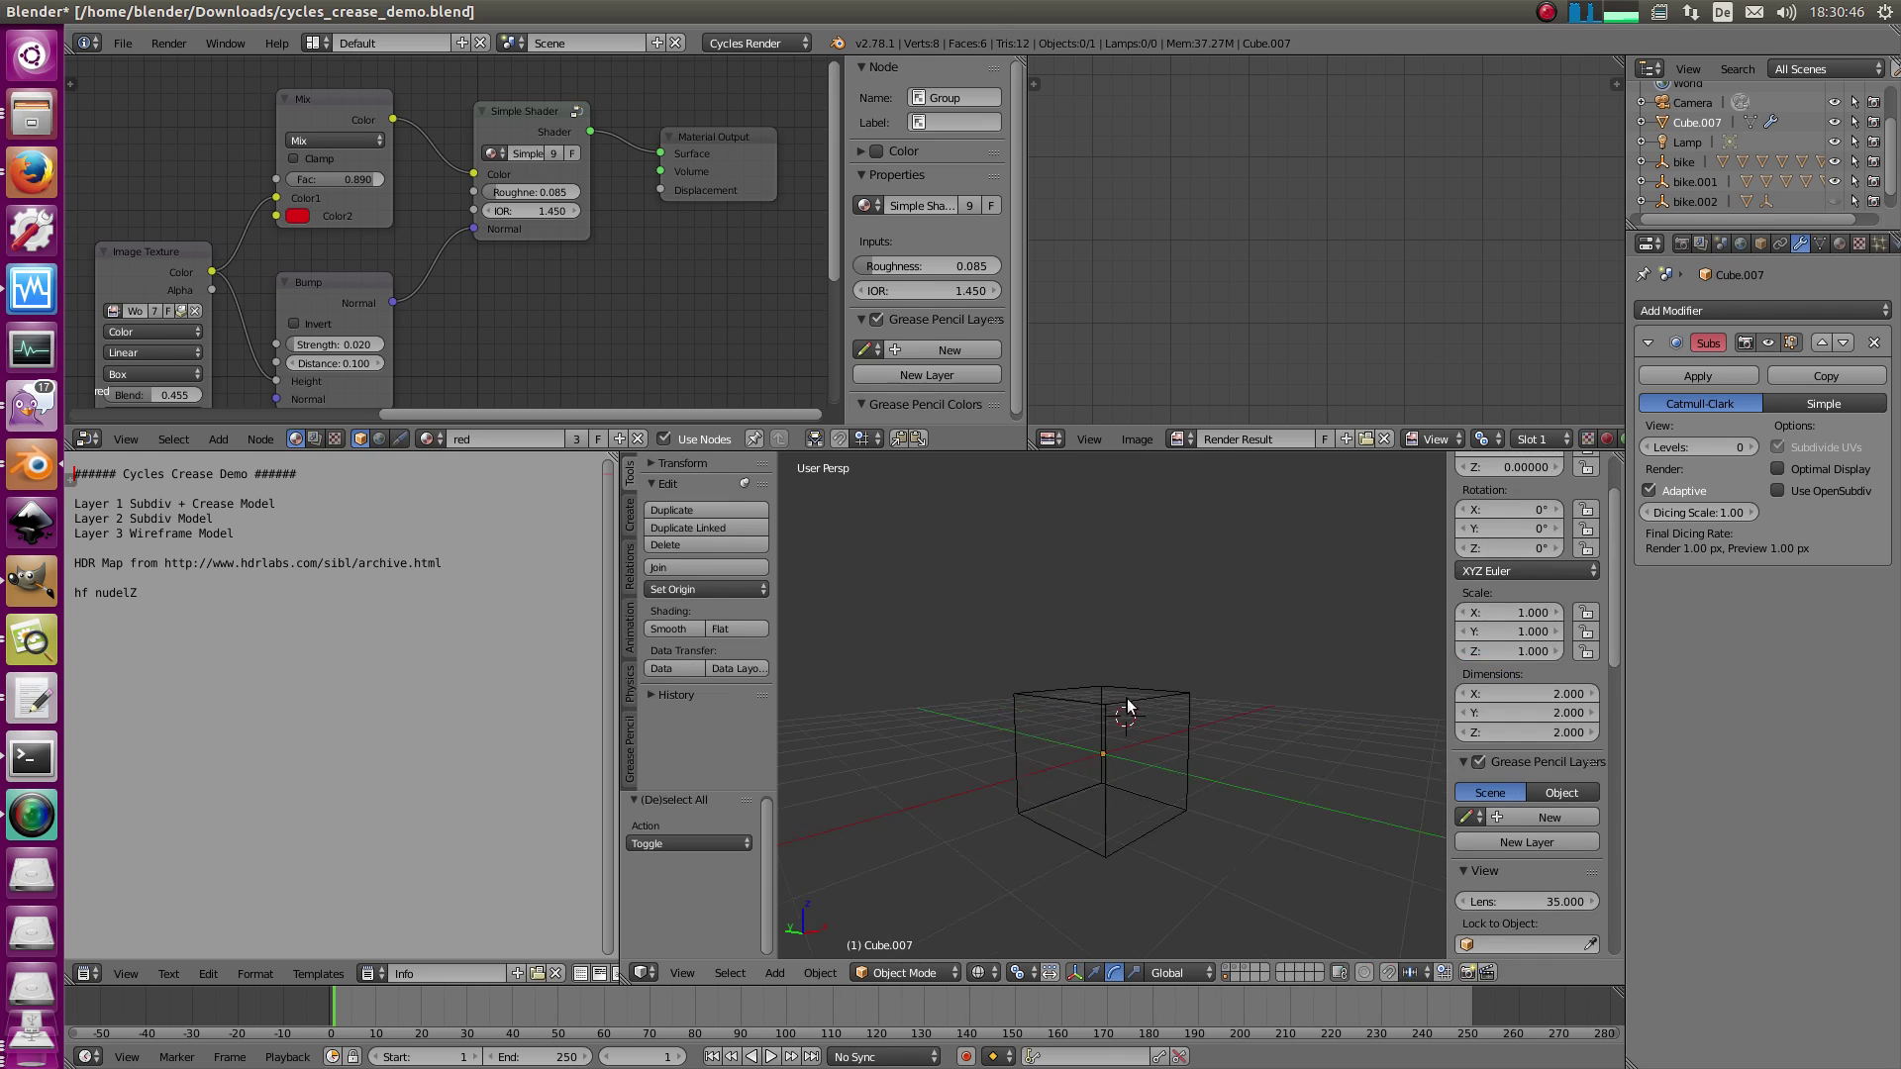
pyautogui.click(978, 972)
pyautogui.click(1014, 839)
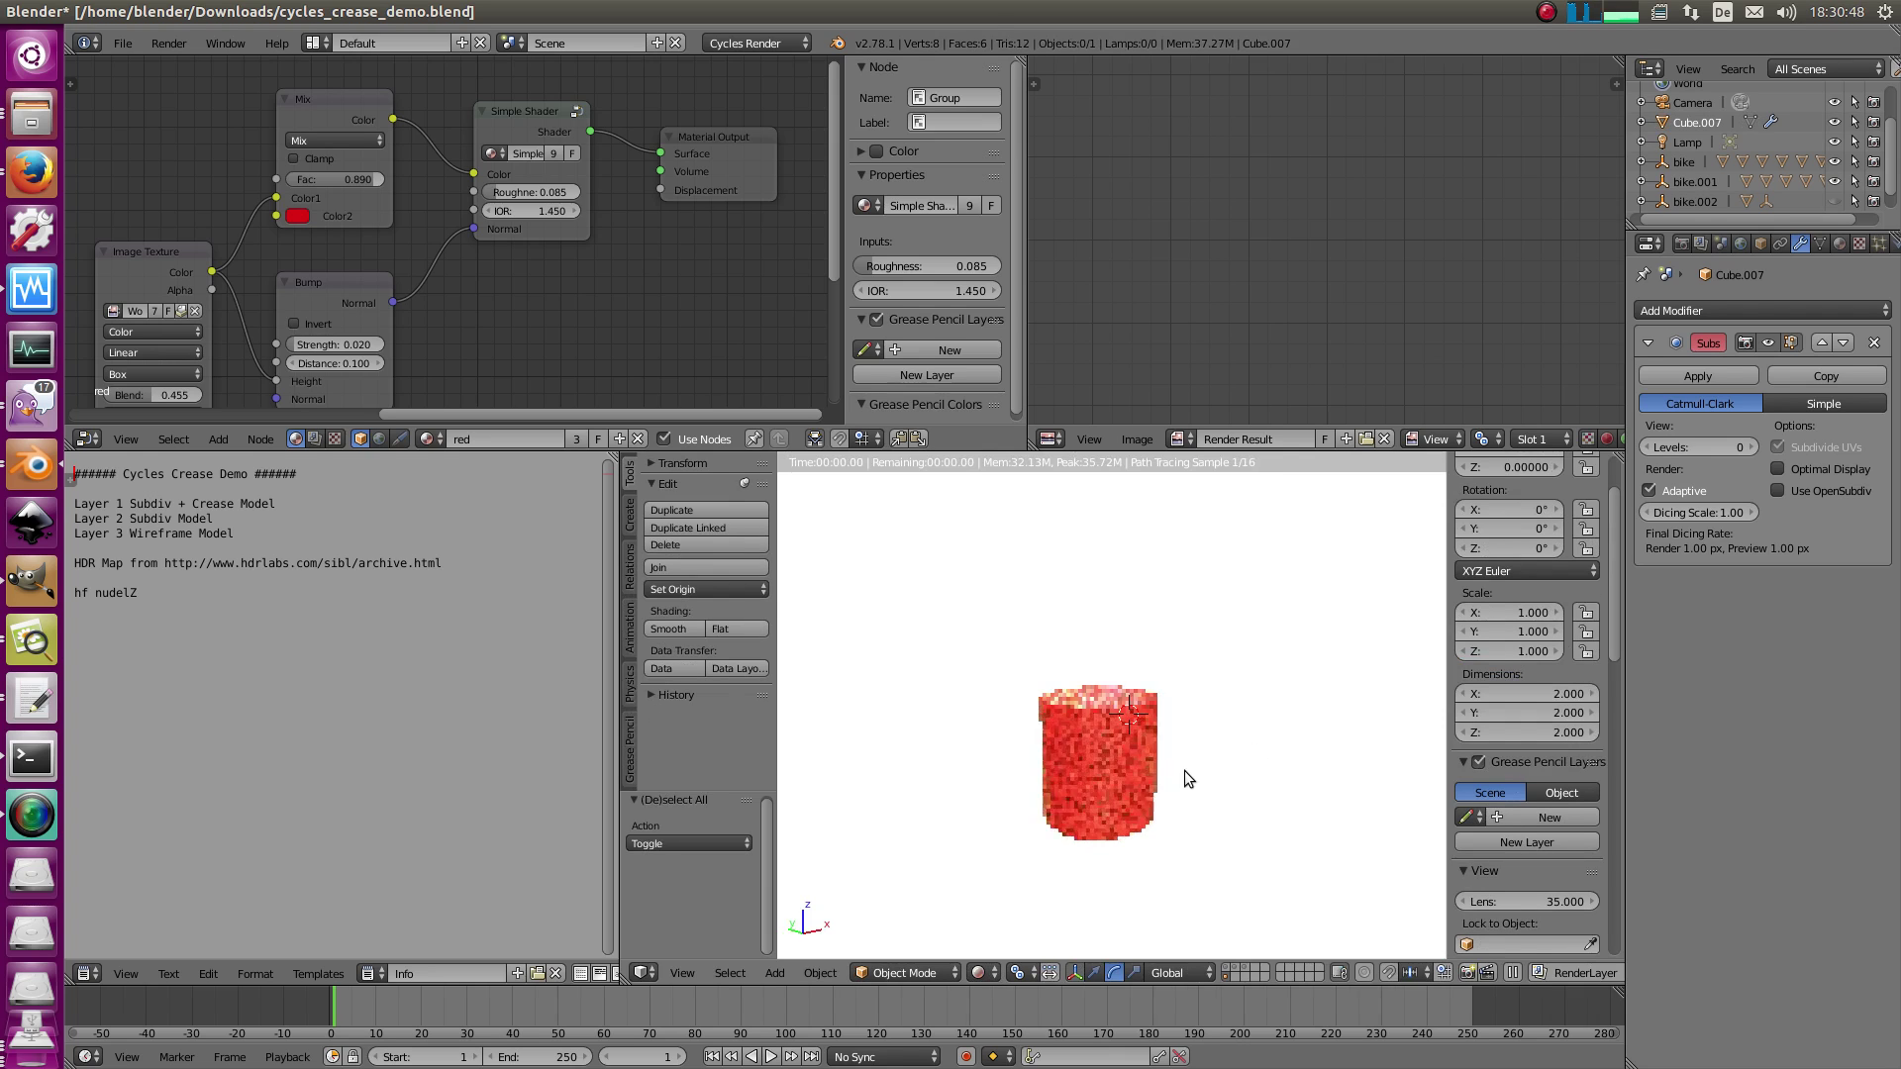
pyautogui.press('z')
# - Switch the mesh to edge select mode, clear the selection and select one edge of the top face
pyautogui.press('Tab')
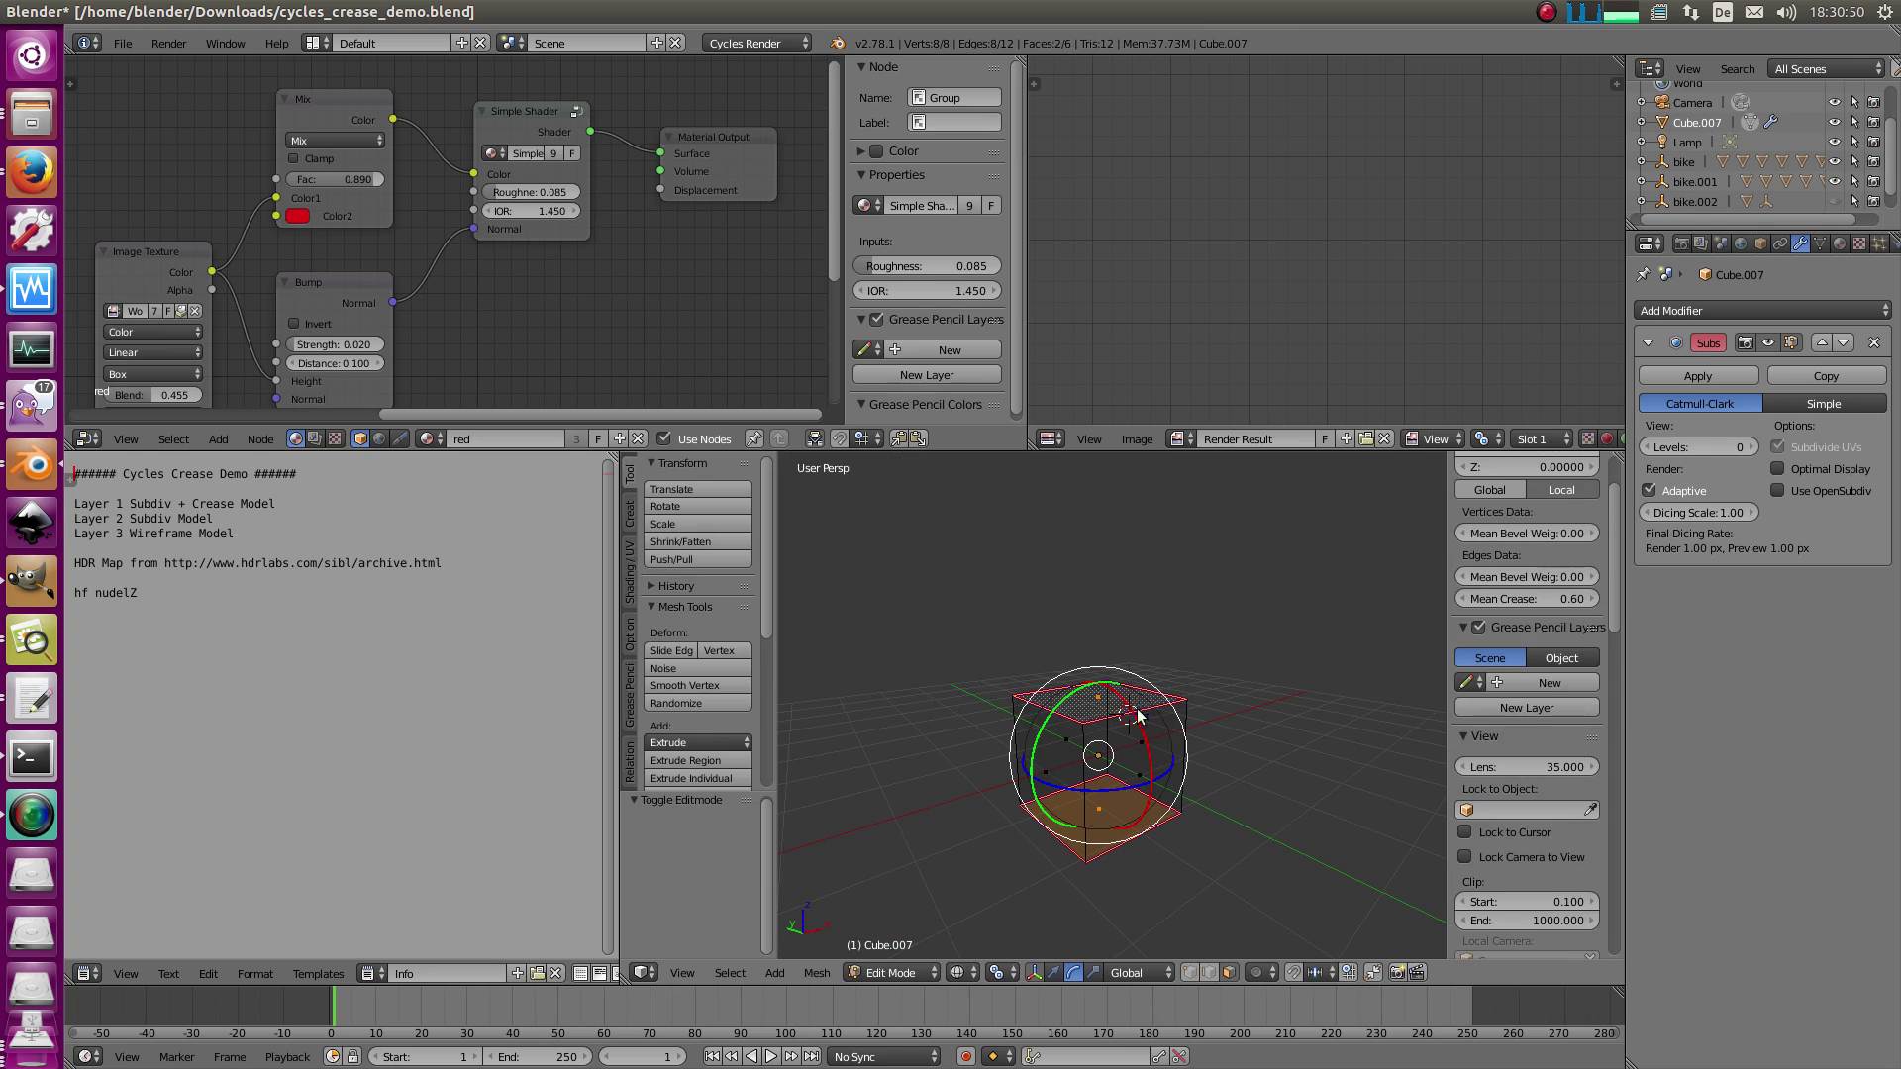
pyautogui.hotkey('ctrl', 'Tab')
pyautogui.click(1135, 729)
pyautogui.press('a')
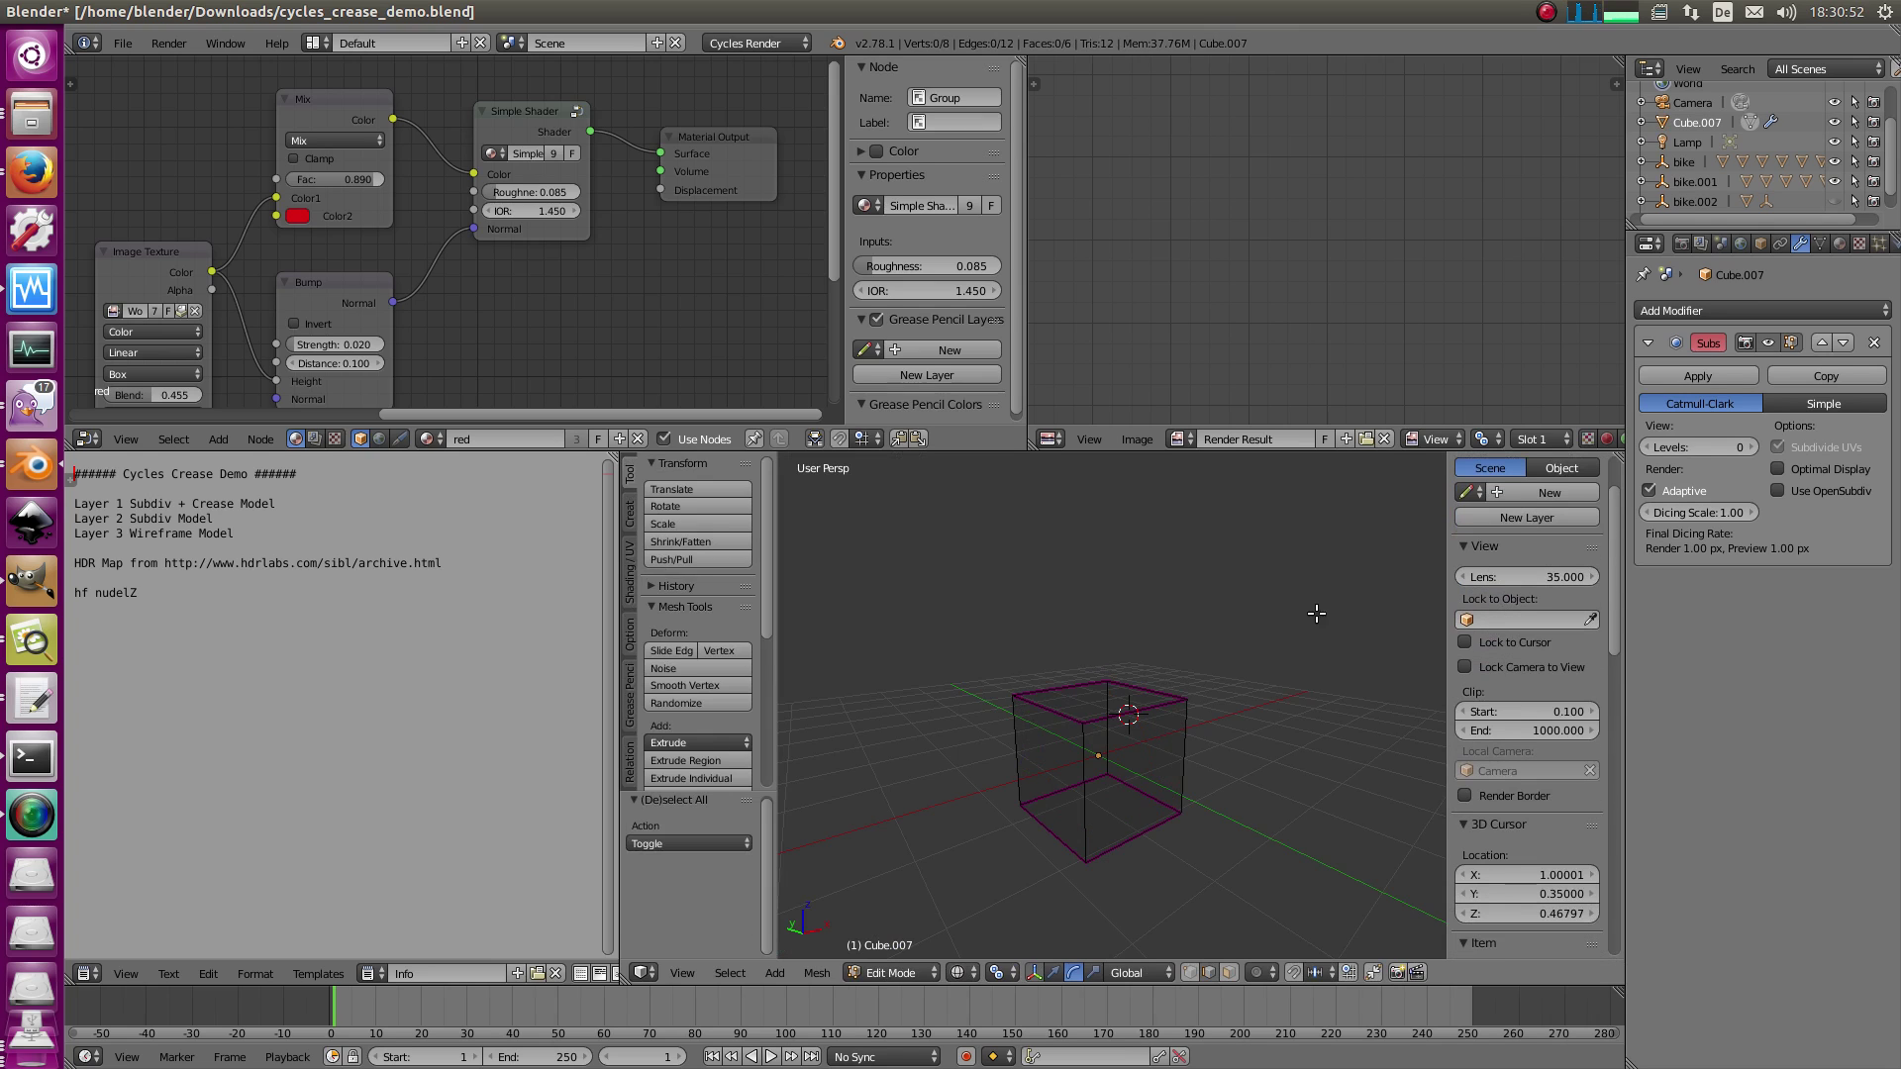
pyautogui.moveTo(1316, 614); pyautogui.dragTo(1150, 670, button='middle')
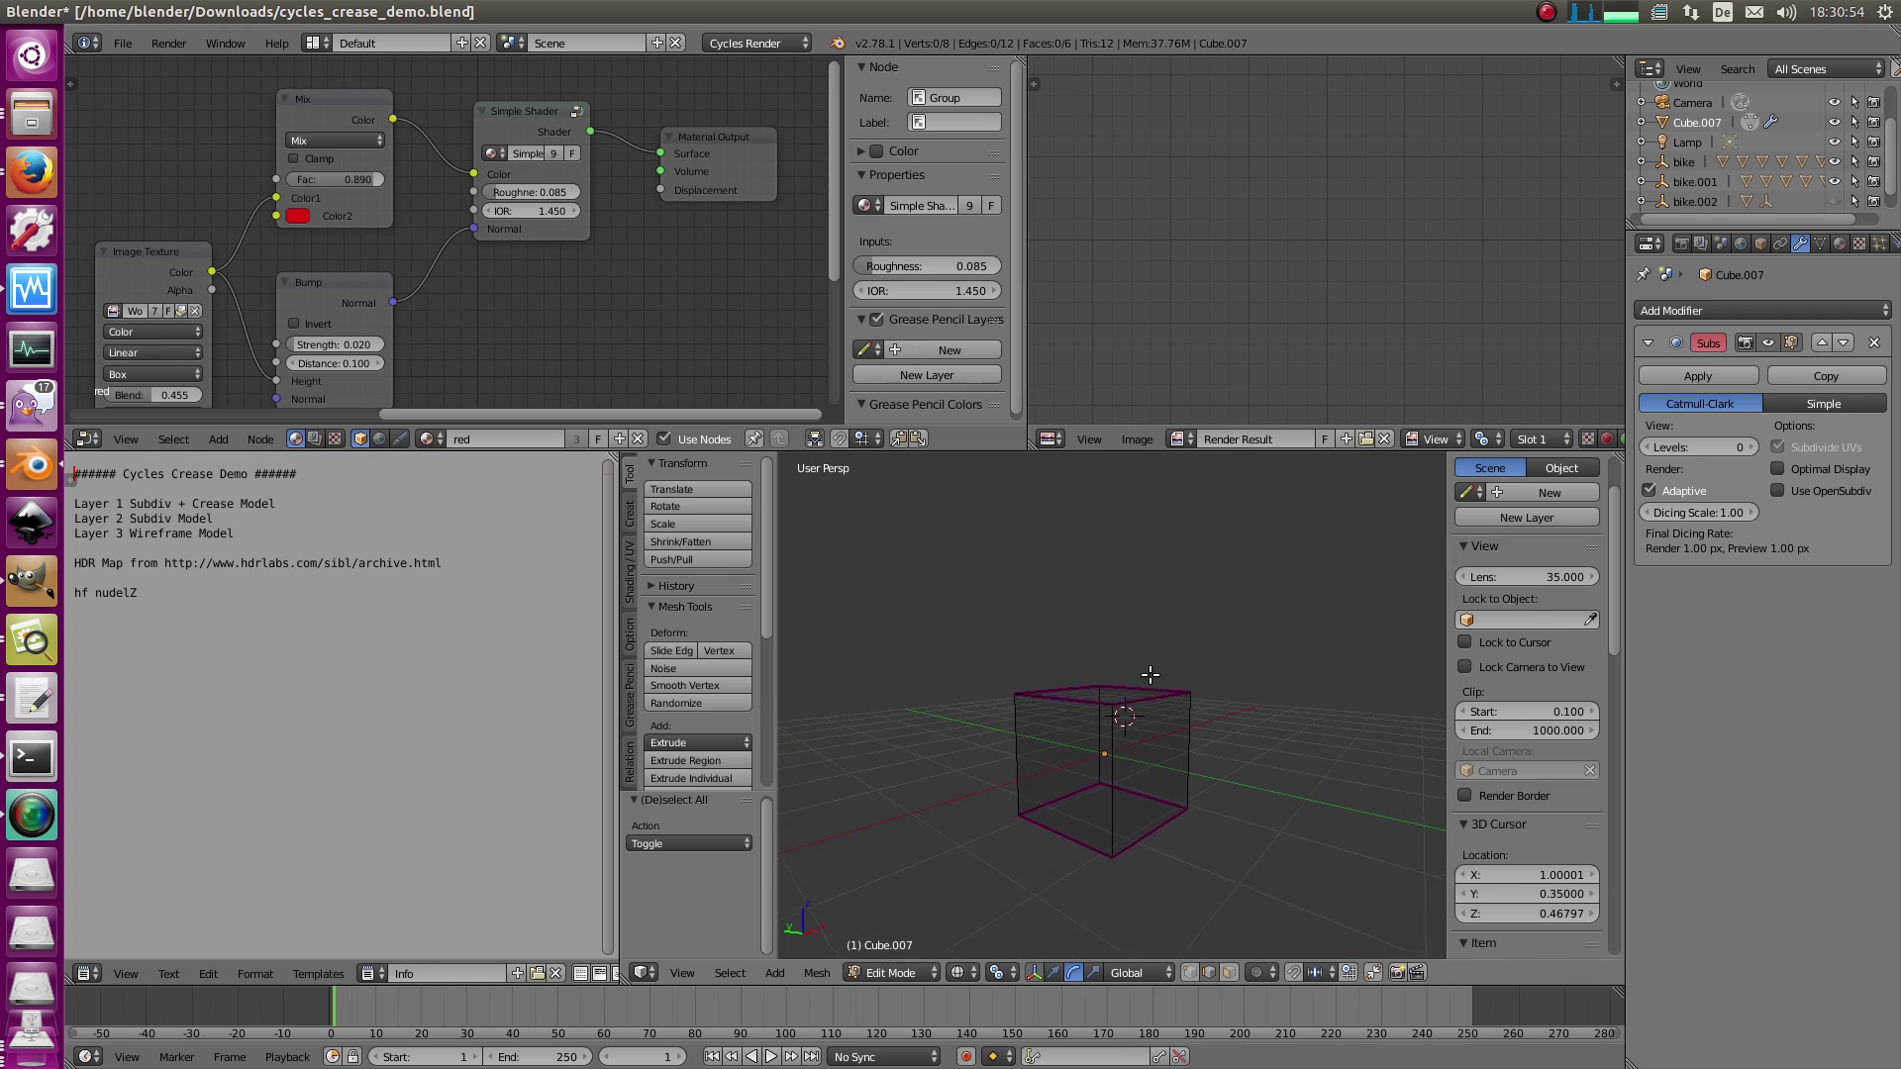
pyautogui.rightClick(1129, 709)
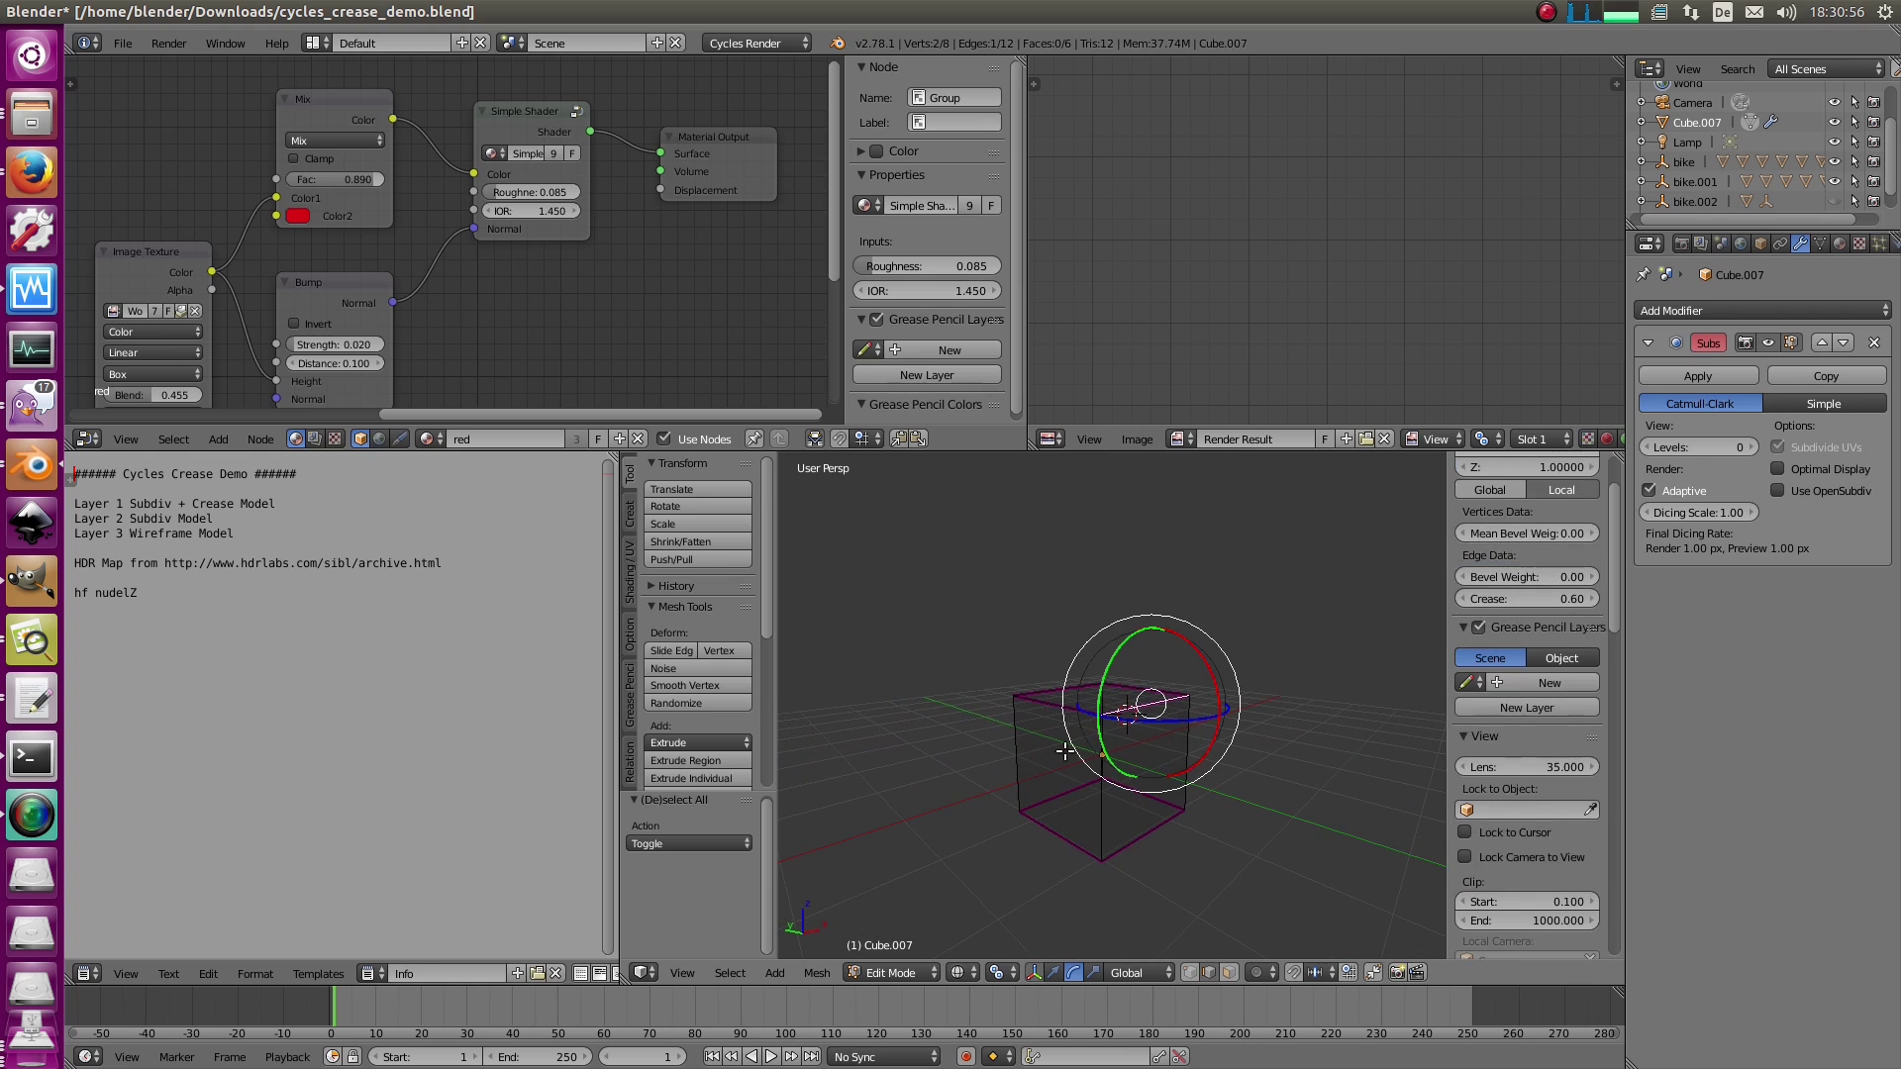
# - Select two vertical edges of the cube instead, then leave Edit Mode and select the whole cube
pyautogui.press('a')
pyautogui.moveTo(1064, 751); pyautogui.dragTo(1027, 697, button='middle')
pyautogui.rightClick(1171, 752)
pyautogui.keyDown('shift'); pyautogui.rightClick(1207, 721); pyautogui.keyUp('shift')
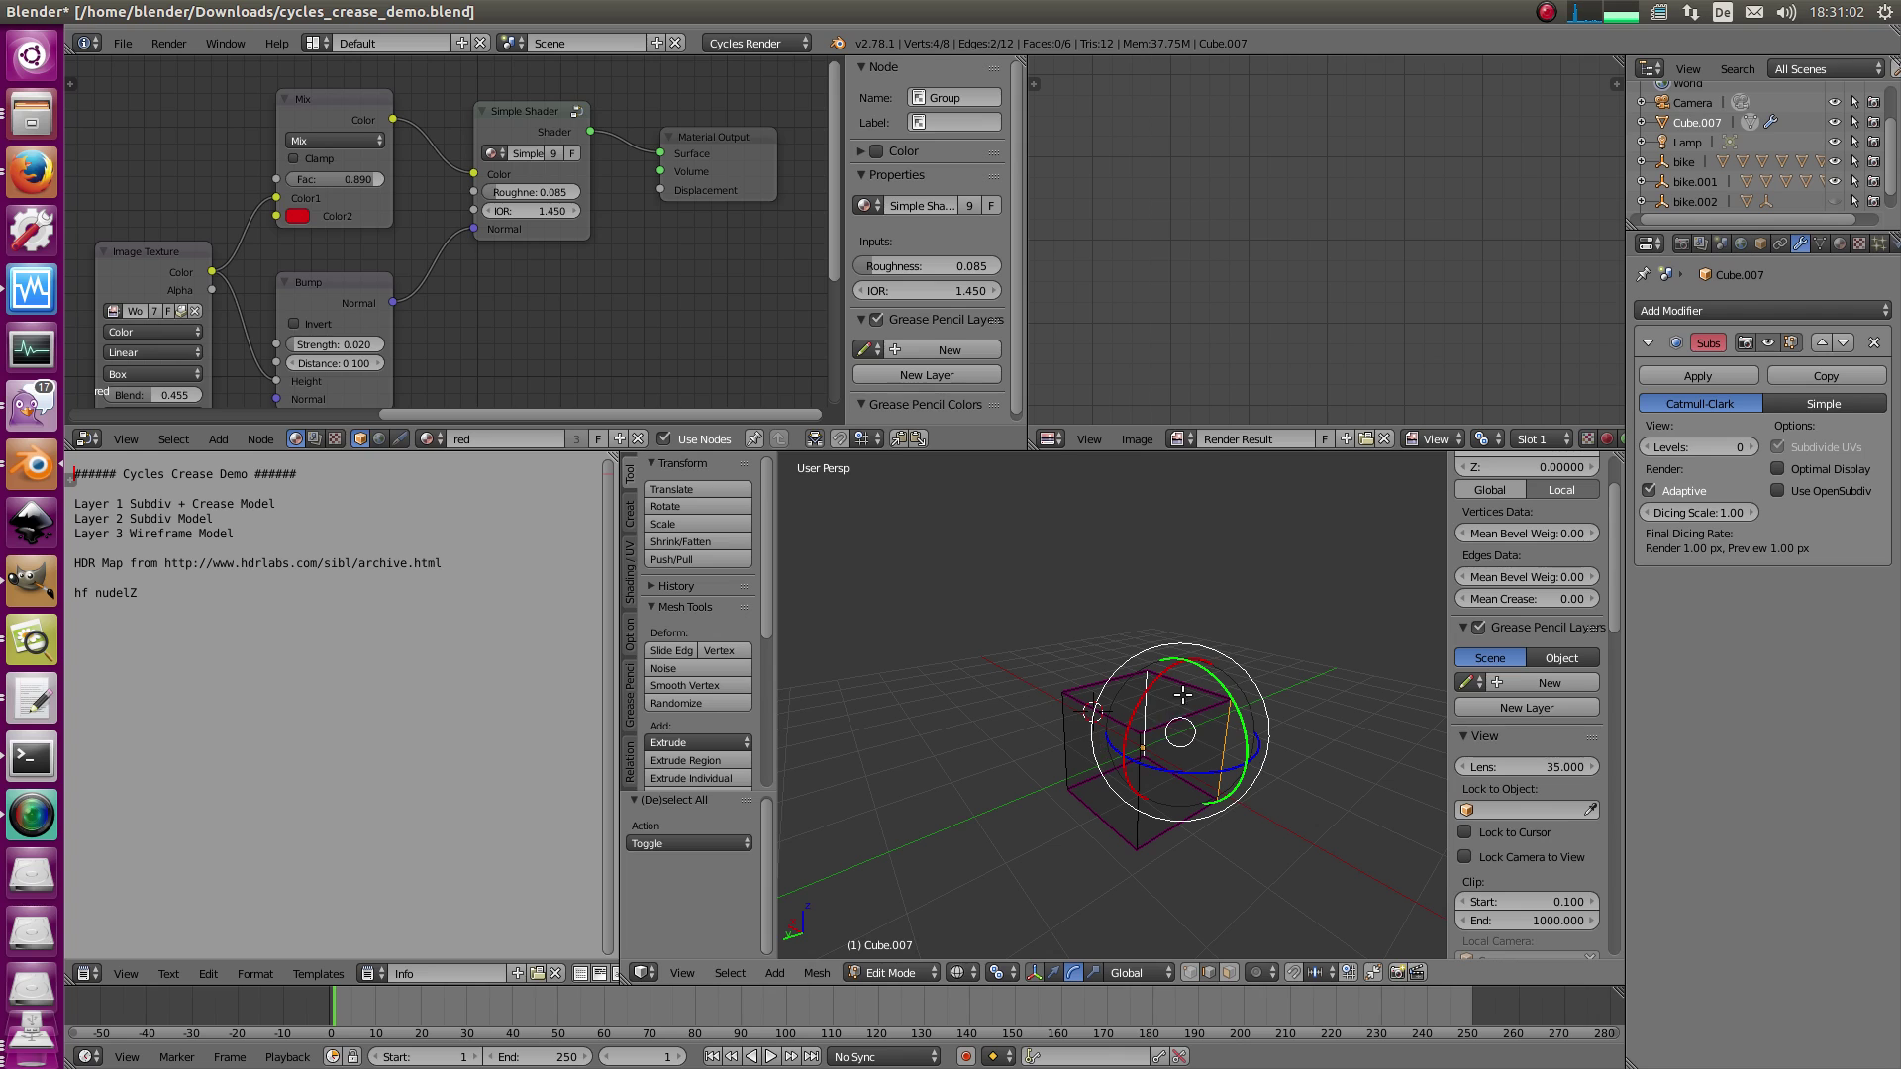
pyautogui.moveTo(1183, 695); pyautogui.dragTo(1112, 675, button='middle')
pyautogui.press('Tab')
pyautogui.keyDown('shift'); pyautogui.moveTo(1226, 754); pyautogui.dragTo(1119, 716, button='middle'); pyautogui.keyUp('shift')
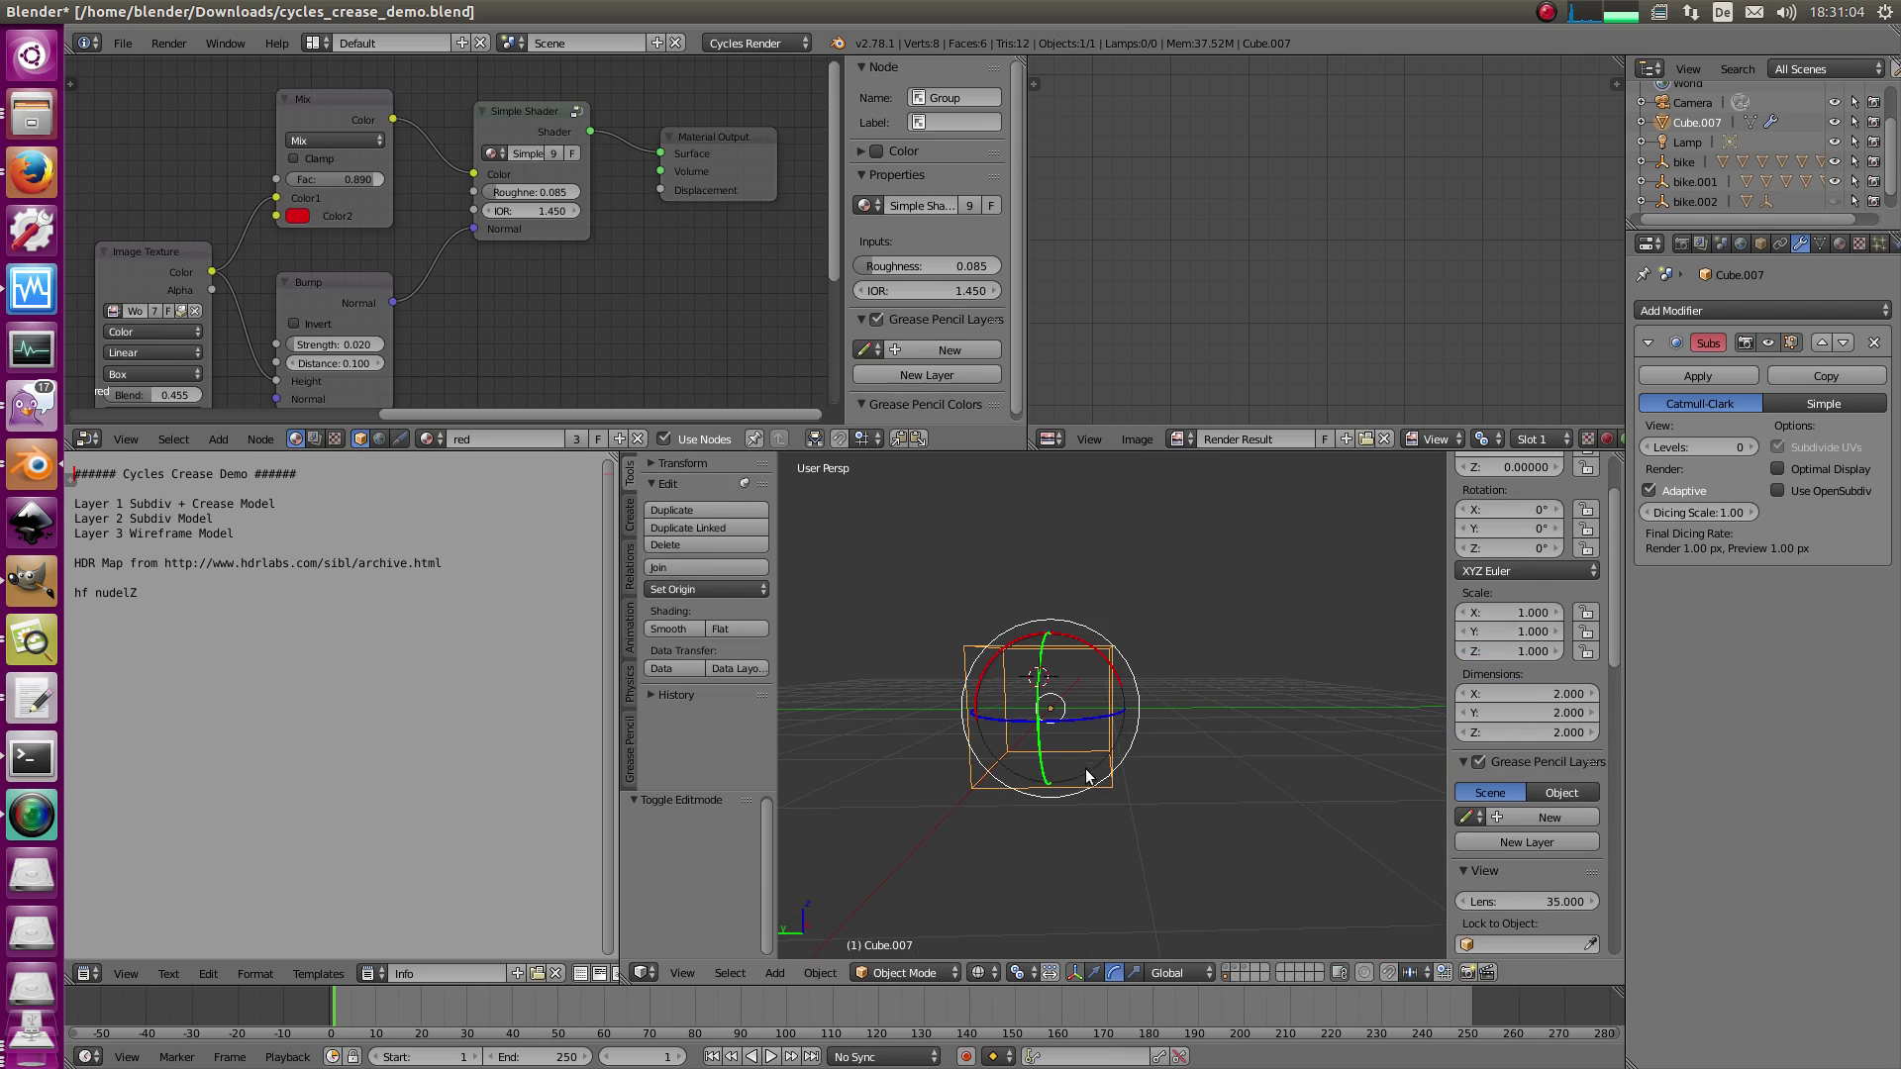
# - Set the Mean Crease of the two vertical edges to 0.40, leave Edit Mode and deselect the cube
pyautogui.press('g')
pyautogui.rightClick(1062, 768)
pyautogui.press('Tab')
pyautogui.moveTo(1062, 768)
pyautogui.mouseDown(button='middle')
pyautogui.moveTo(1001, 729)
pyautogui.moveTo(1041, 704)
pyautogui.moveTo(1065, 750)
pyautogui.mouseUp(button='middle')
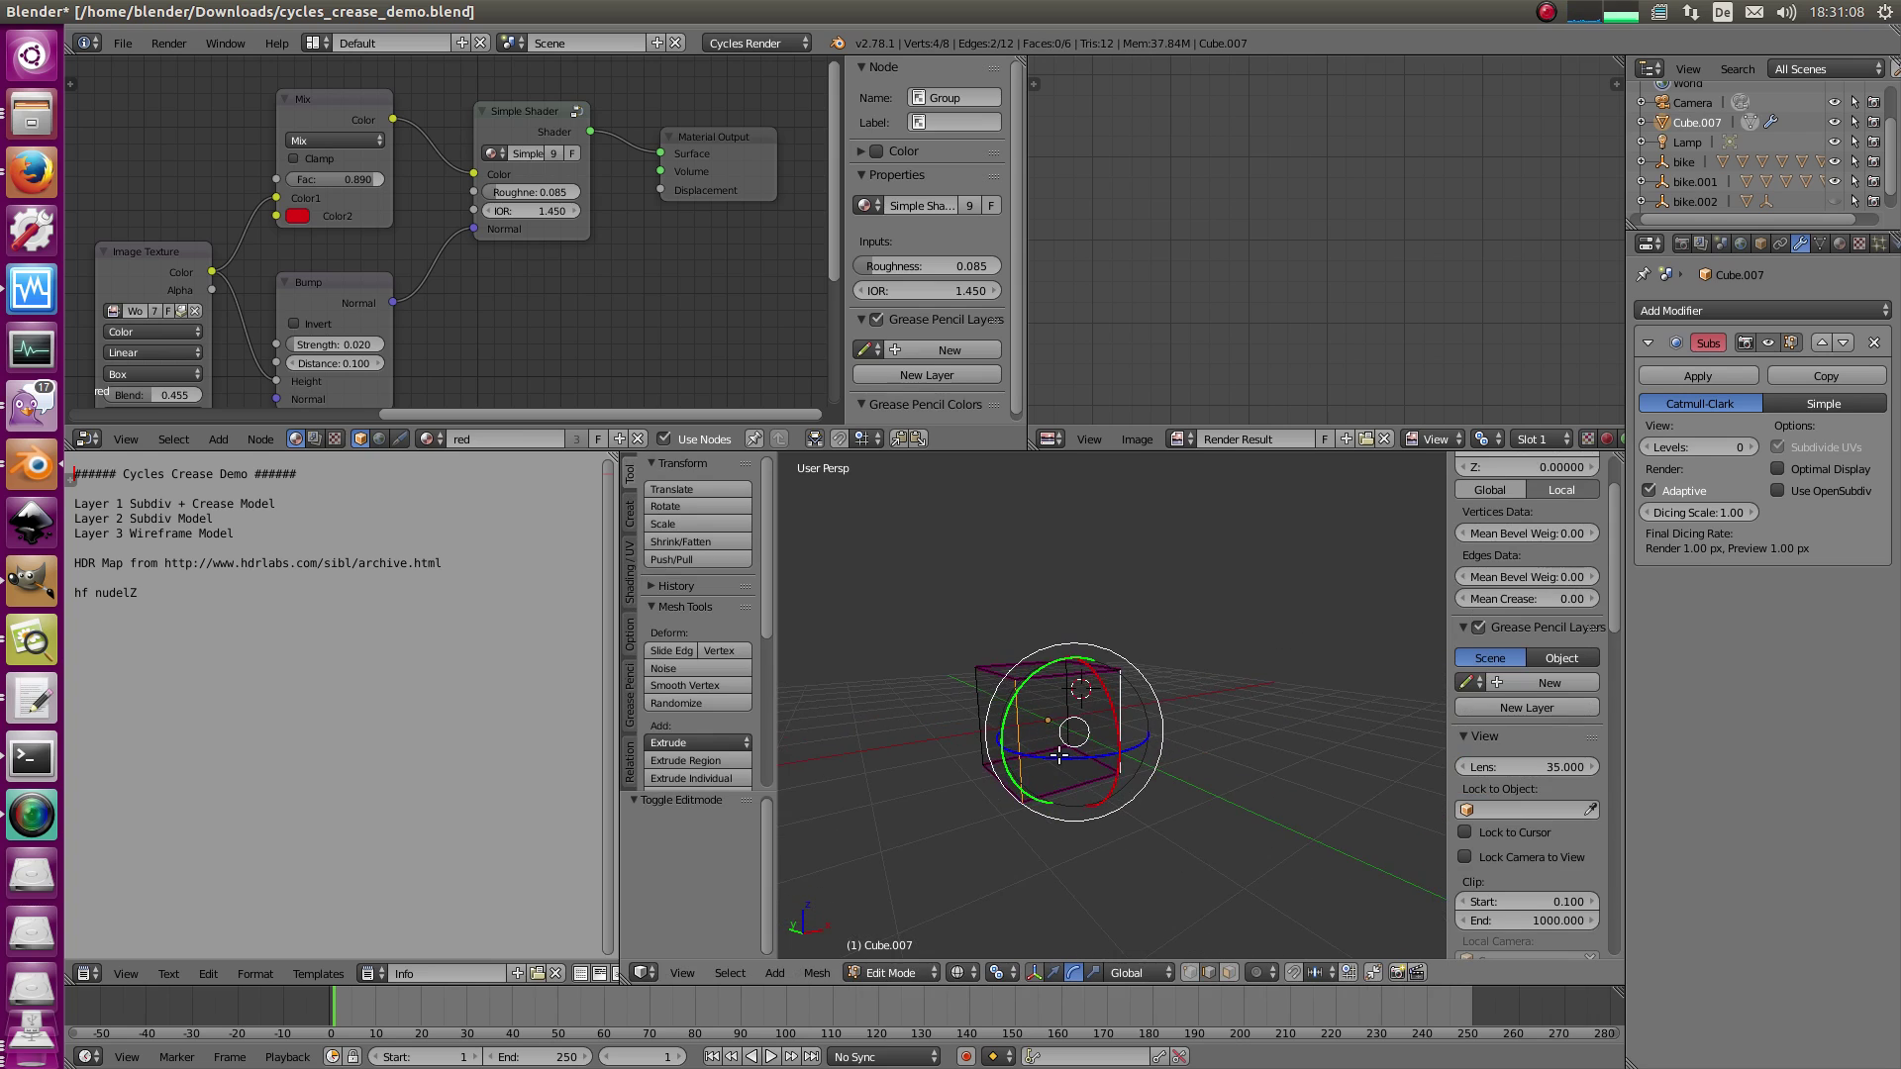
pyautogui.scroll(1, 1065, 749)
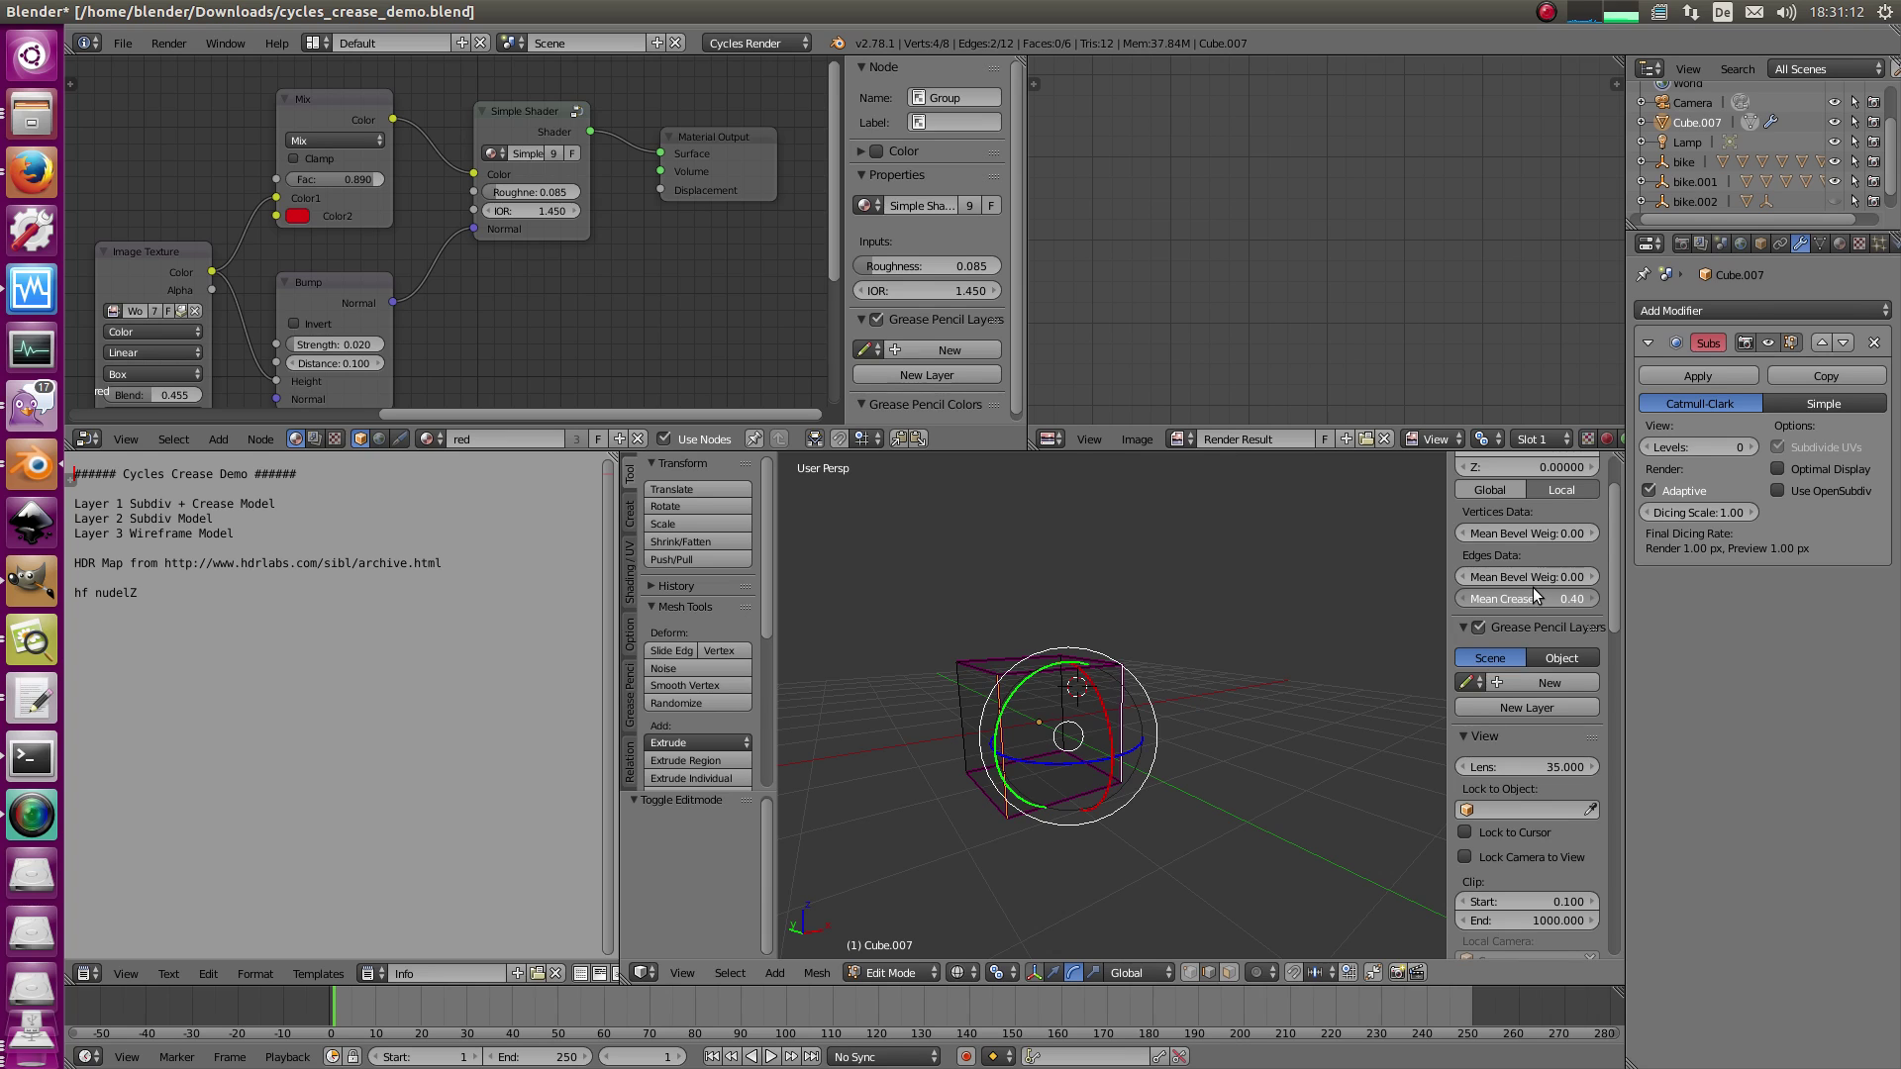
pyautogui.press('Tab')
pyautogui.moveTo(1267, 758); pyautogui.dragTo(1102, 774, button='middle')
pyautogui.press('a')
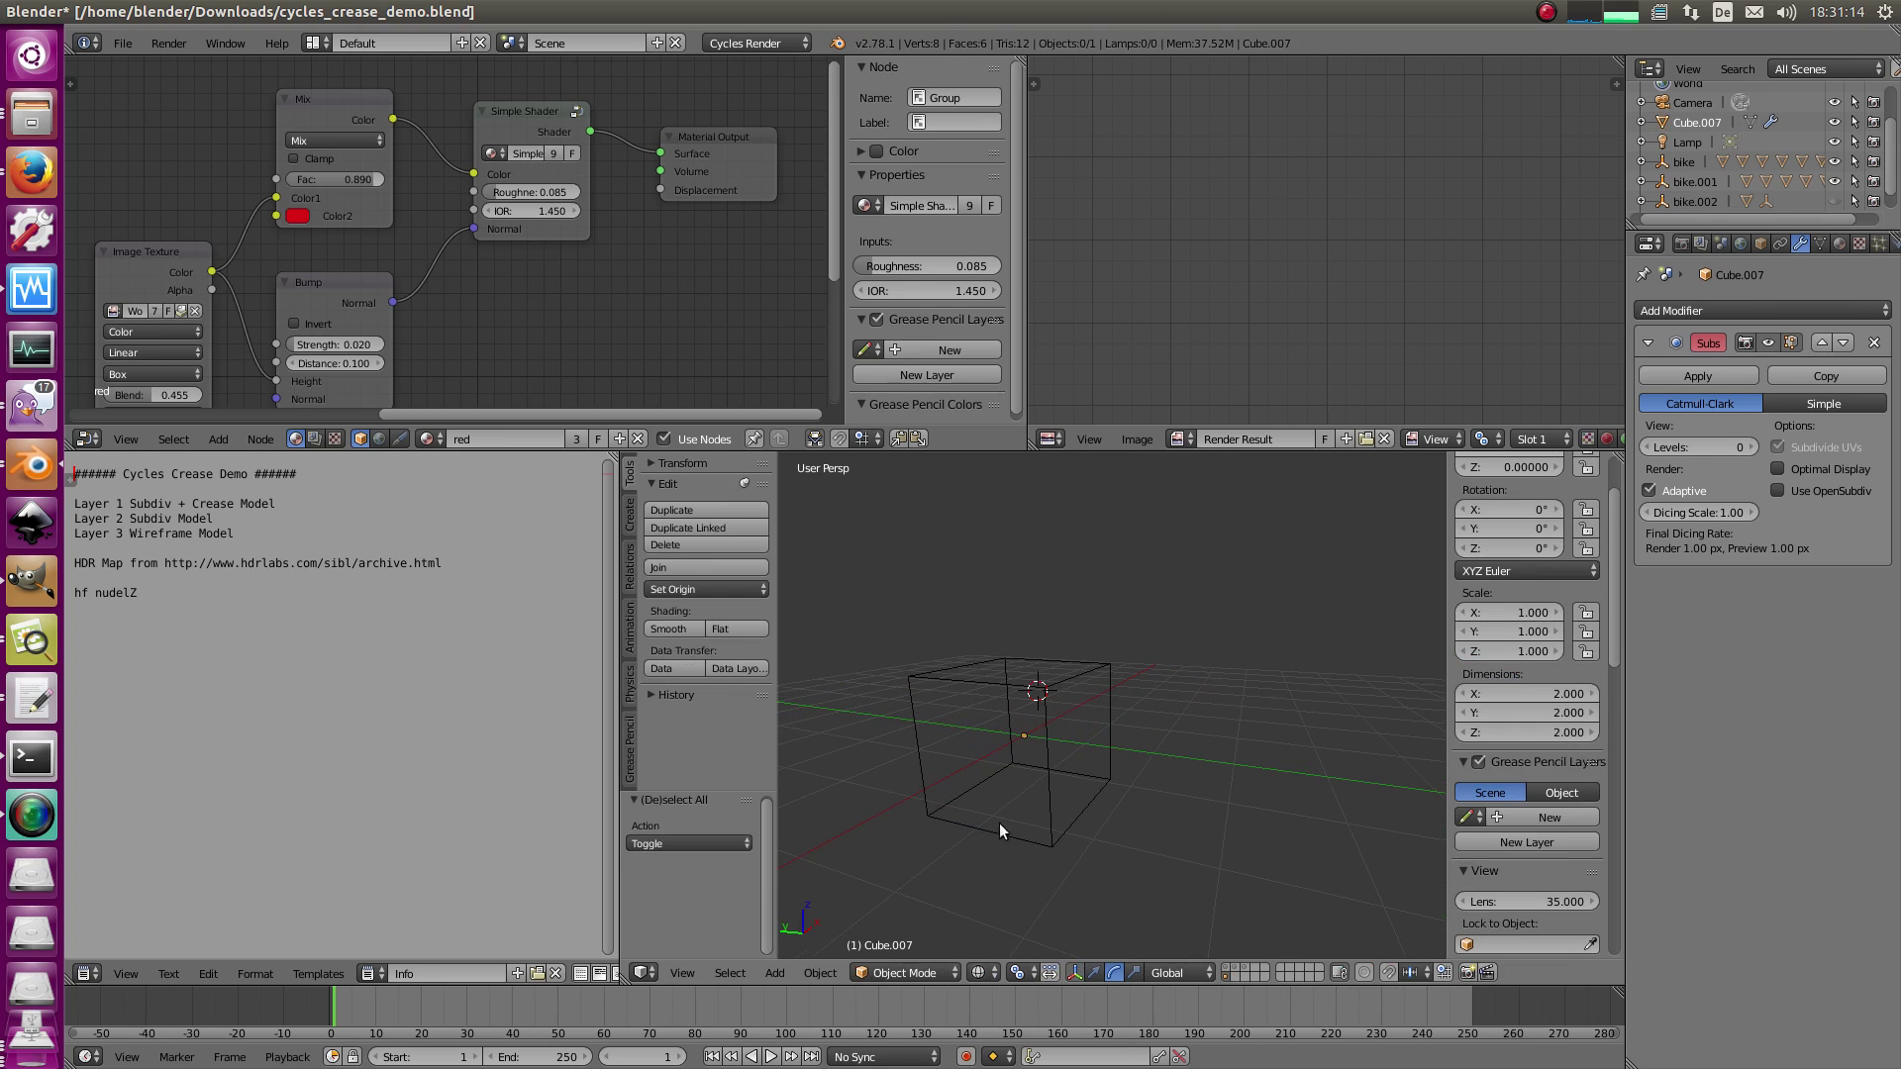
# - Preview the cube in Rendered shading, then recheck its creased edges in Edit Mode with wireframe display
pyautogui.click(986, 973)
pyautogui.click(1018, 840)
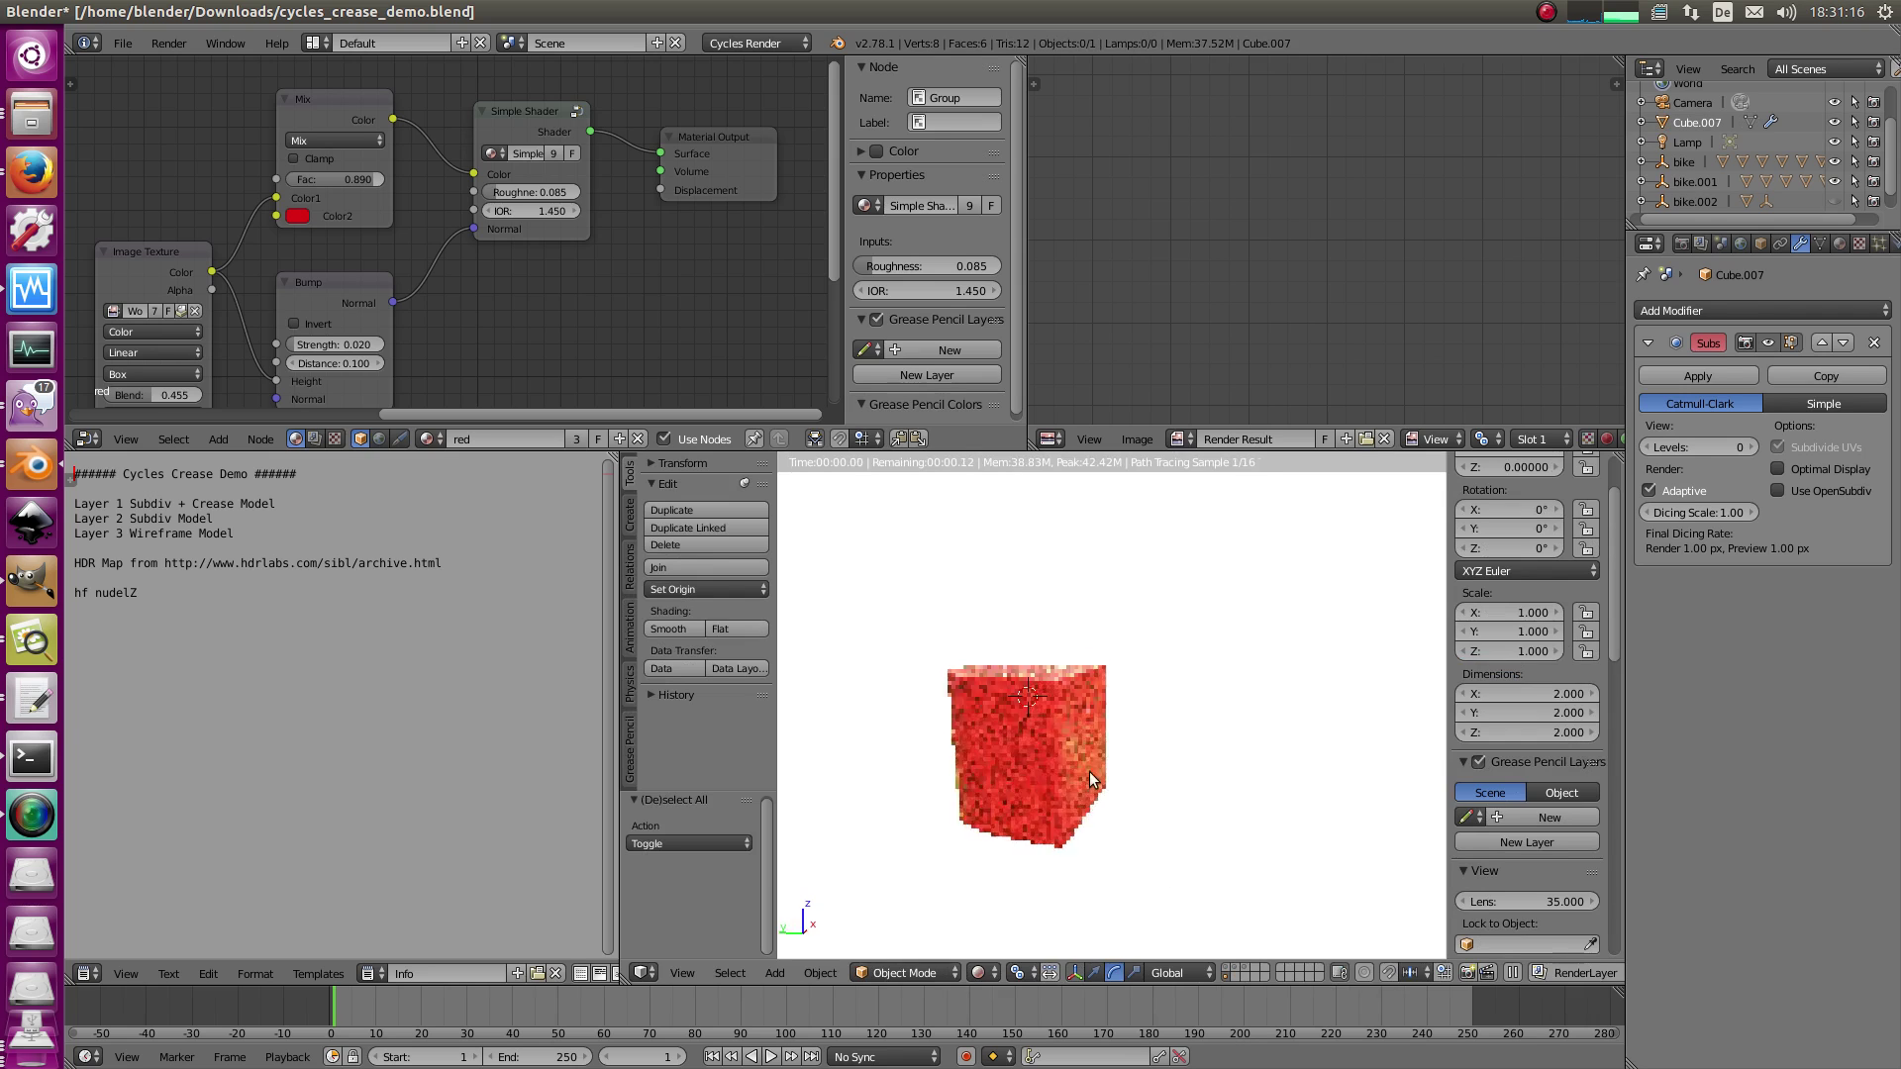
pyautogui.moveTo(1131, 792); pyautogui.dragTo(1113, 828, button='middle')
pyautogui.press('Tab')
pyautogui.press('z')
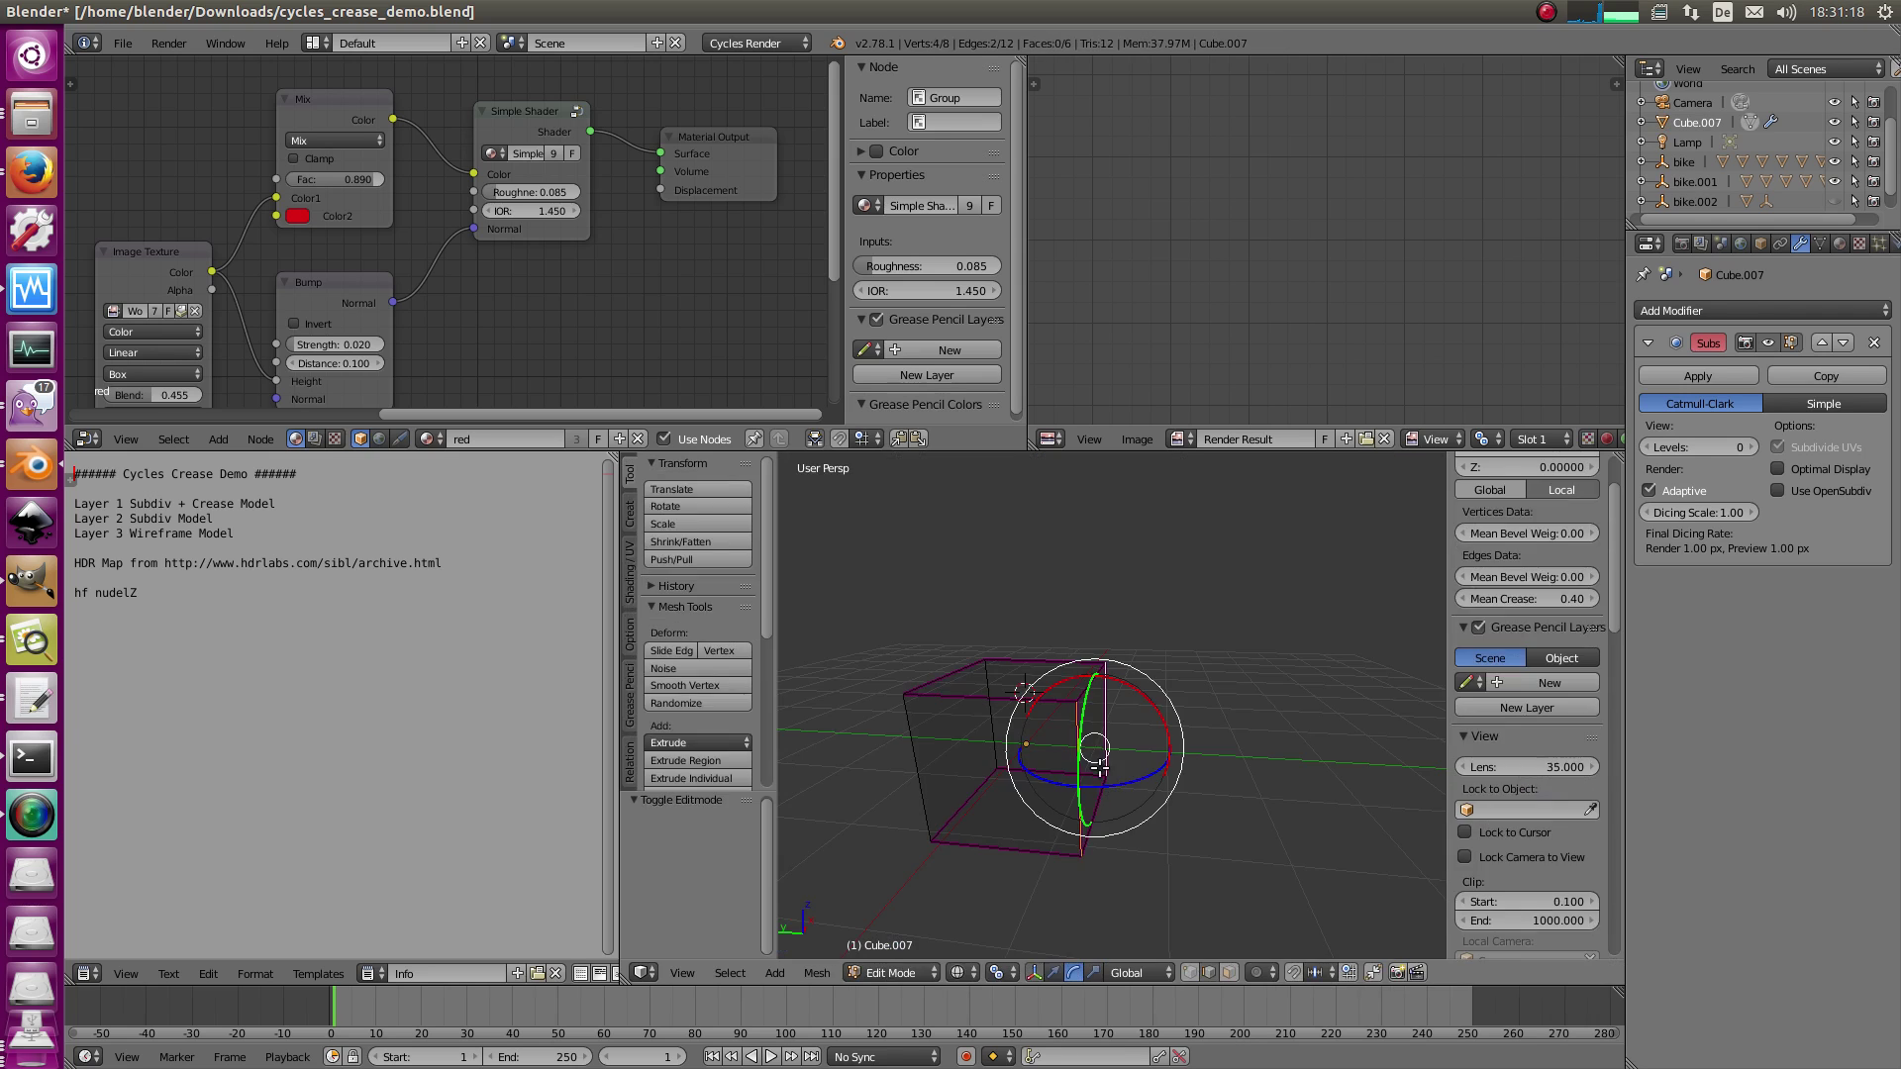
pyautogui.press('Tab')
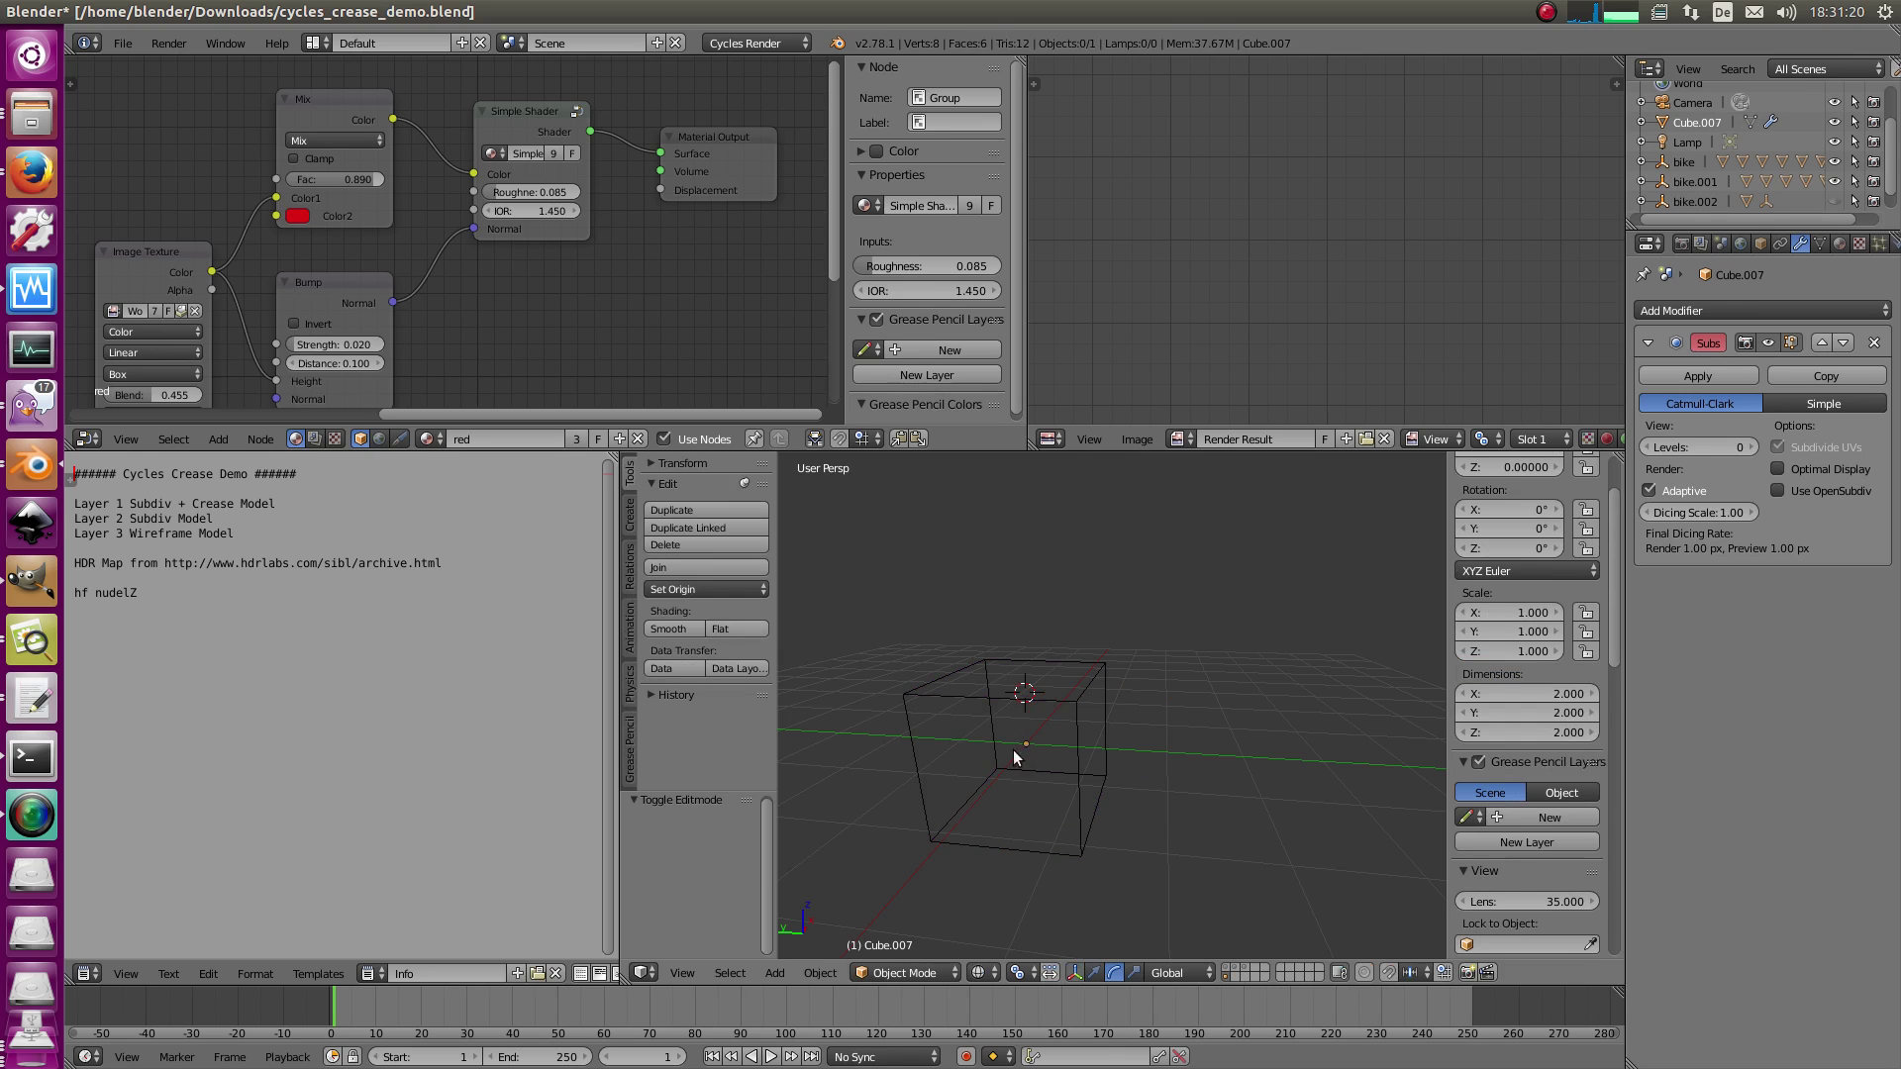
# - Switch the viewport back to Rendered shading and inspect the cube's vertical edges from the side and above
pyautogui.click(978, 973)
pyautogui.click(1010, 839)
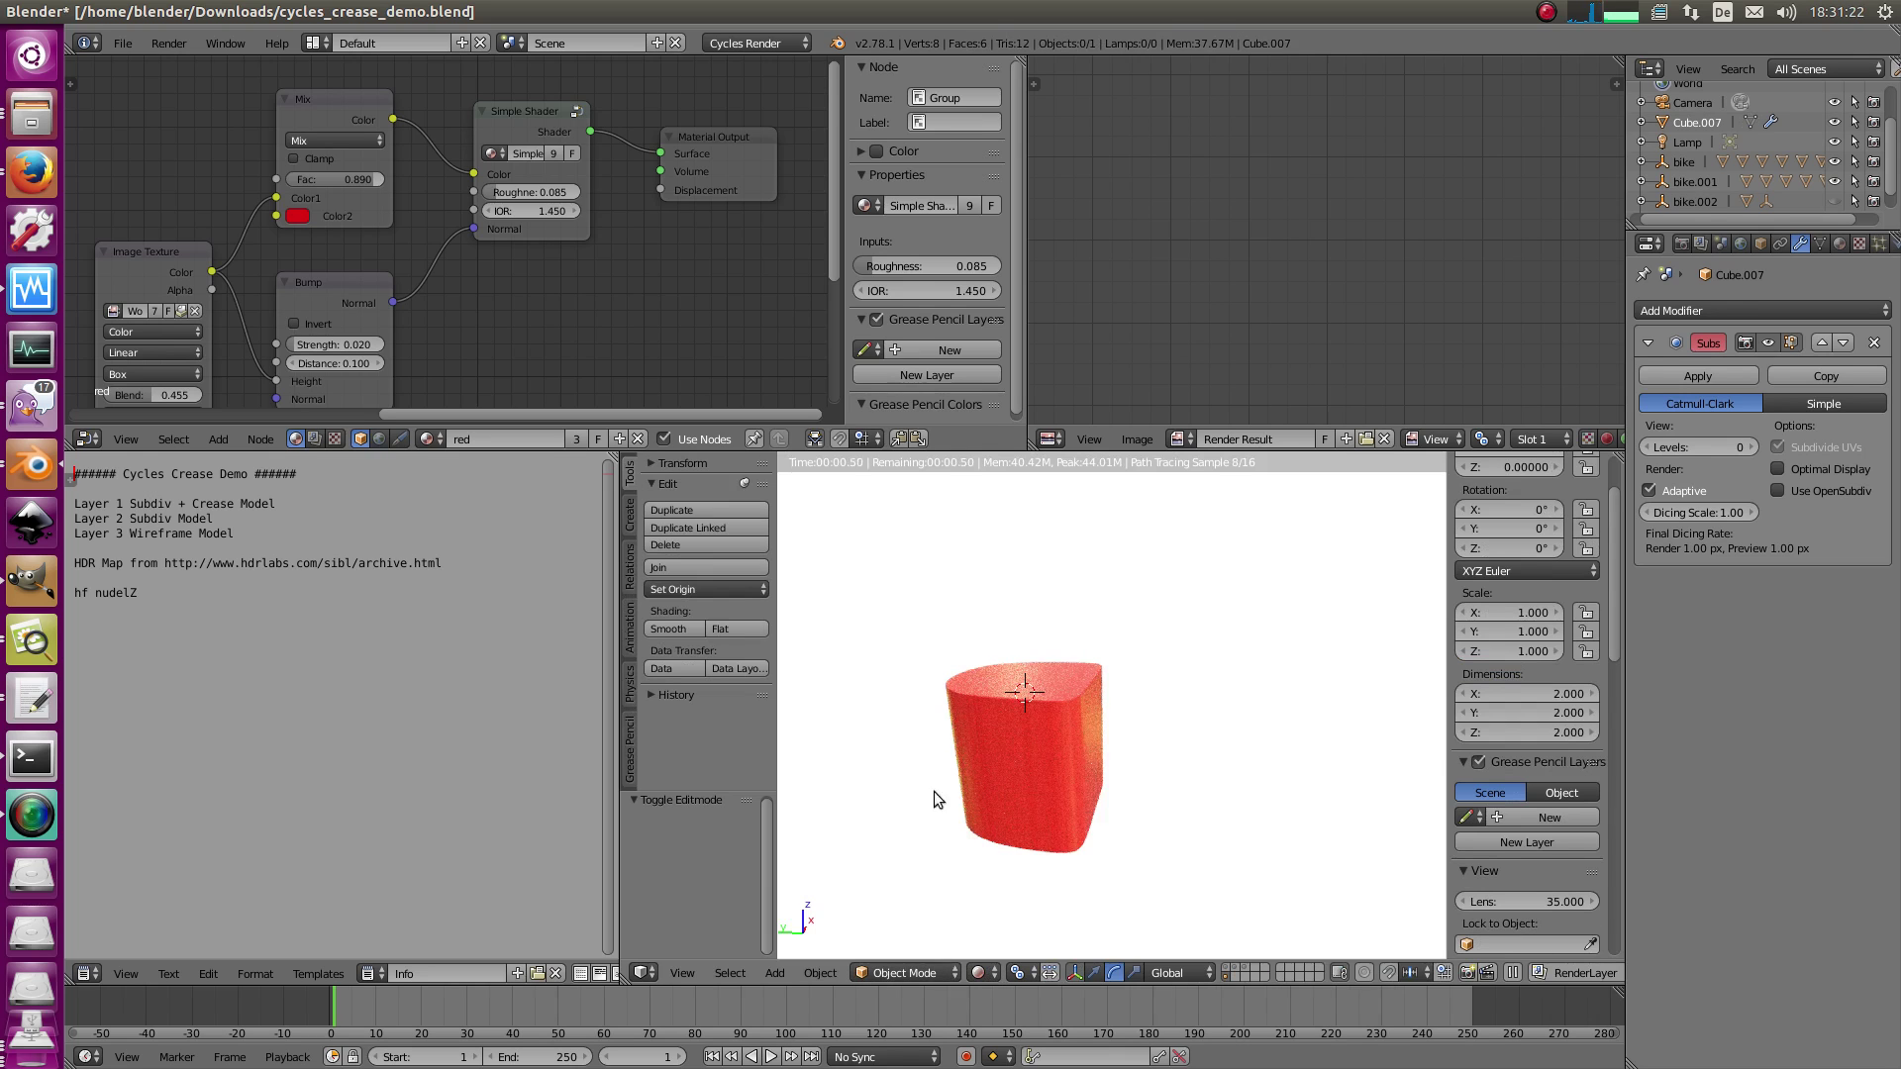
pyautogui.moveTo(1133, 794); pyautogui.dragTo(1224, 800, button='middle')
pyautogui.moveTo(1111, 847); pyautogui.dragTo(1069, 828, button='middle')
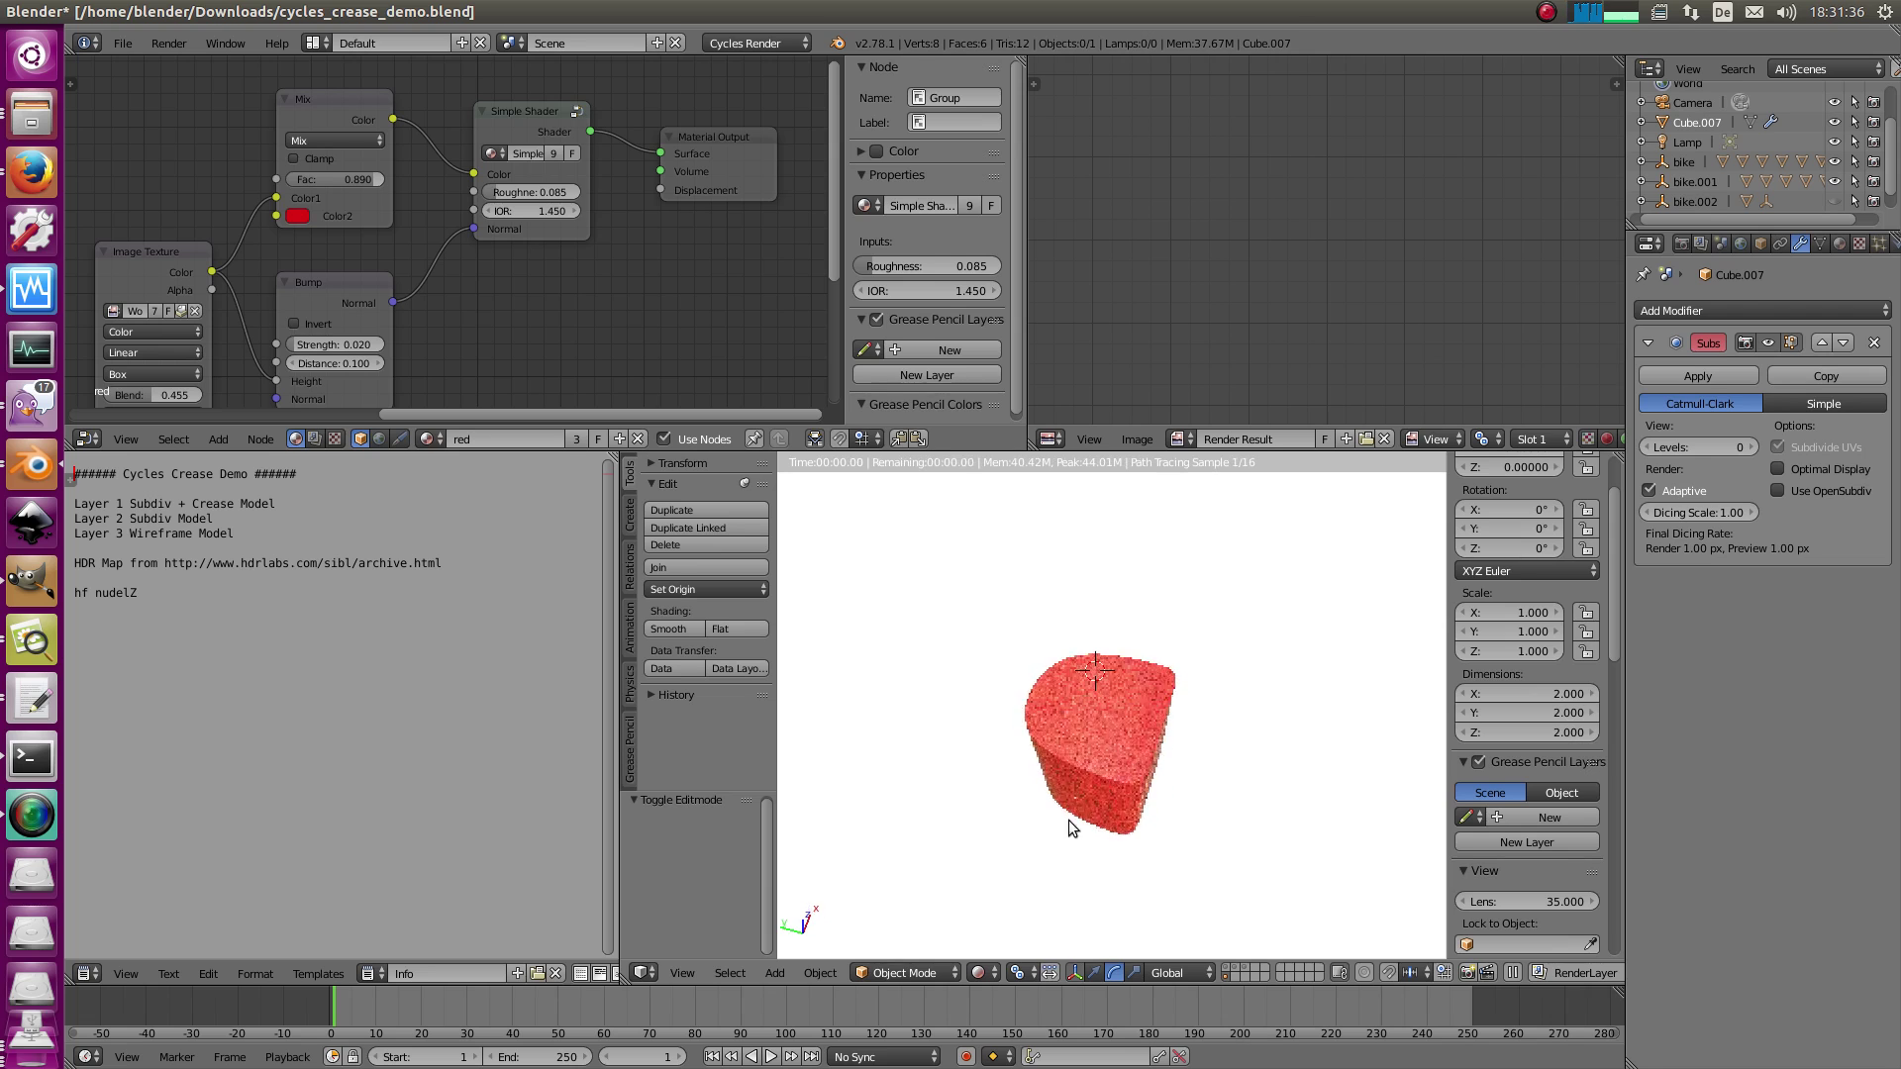
pyautogui.moveTo(1045, 667)
pyautogui.mouseDown(button='middle')
pyautogui.moveTo(1036, 798)
pyautogui.moveTo(1108, 701)
pyautogui.moveTo(1109, 669)
pyautogui.moveTo(1055, 657)
pyautogui.mouseUp(button='middle')
# - Switch the mesh to face select mode, select only the cube's bottom face and set its Mean Crease to 0.20
pyautogui.press('z')
pyautogui.press('Tab')
pyautogui.moveTo(1089, 743); pyautogui.dragTo(1095, 692, button='middle')
pyautogui.press('a')
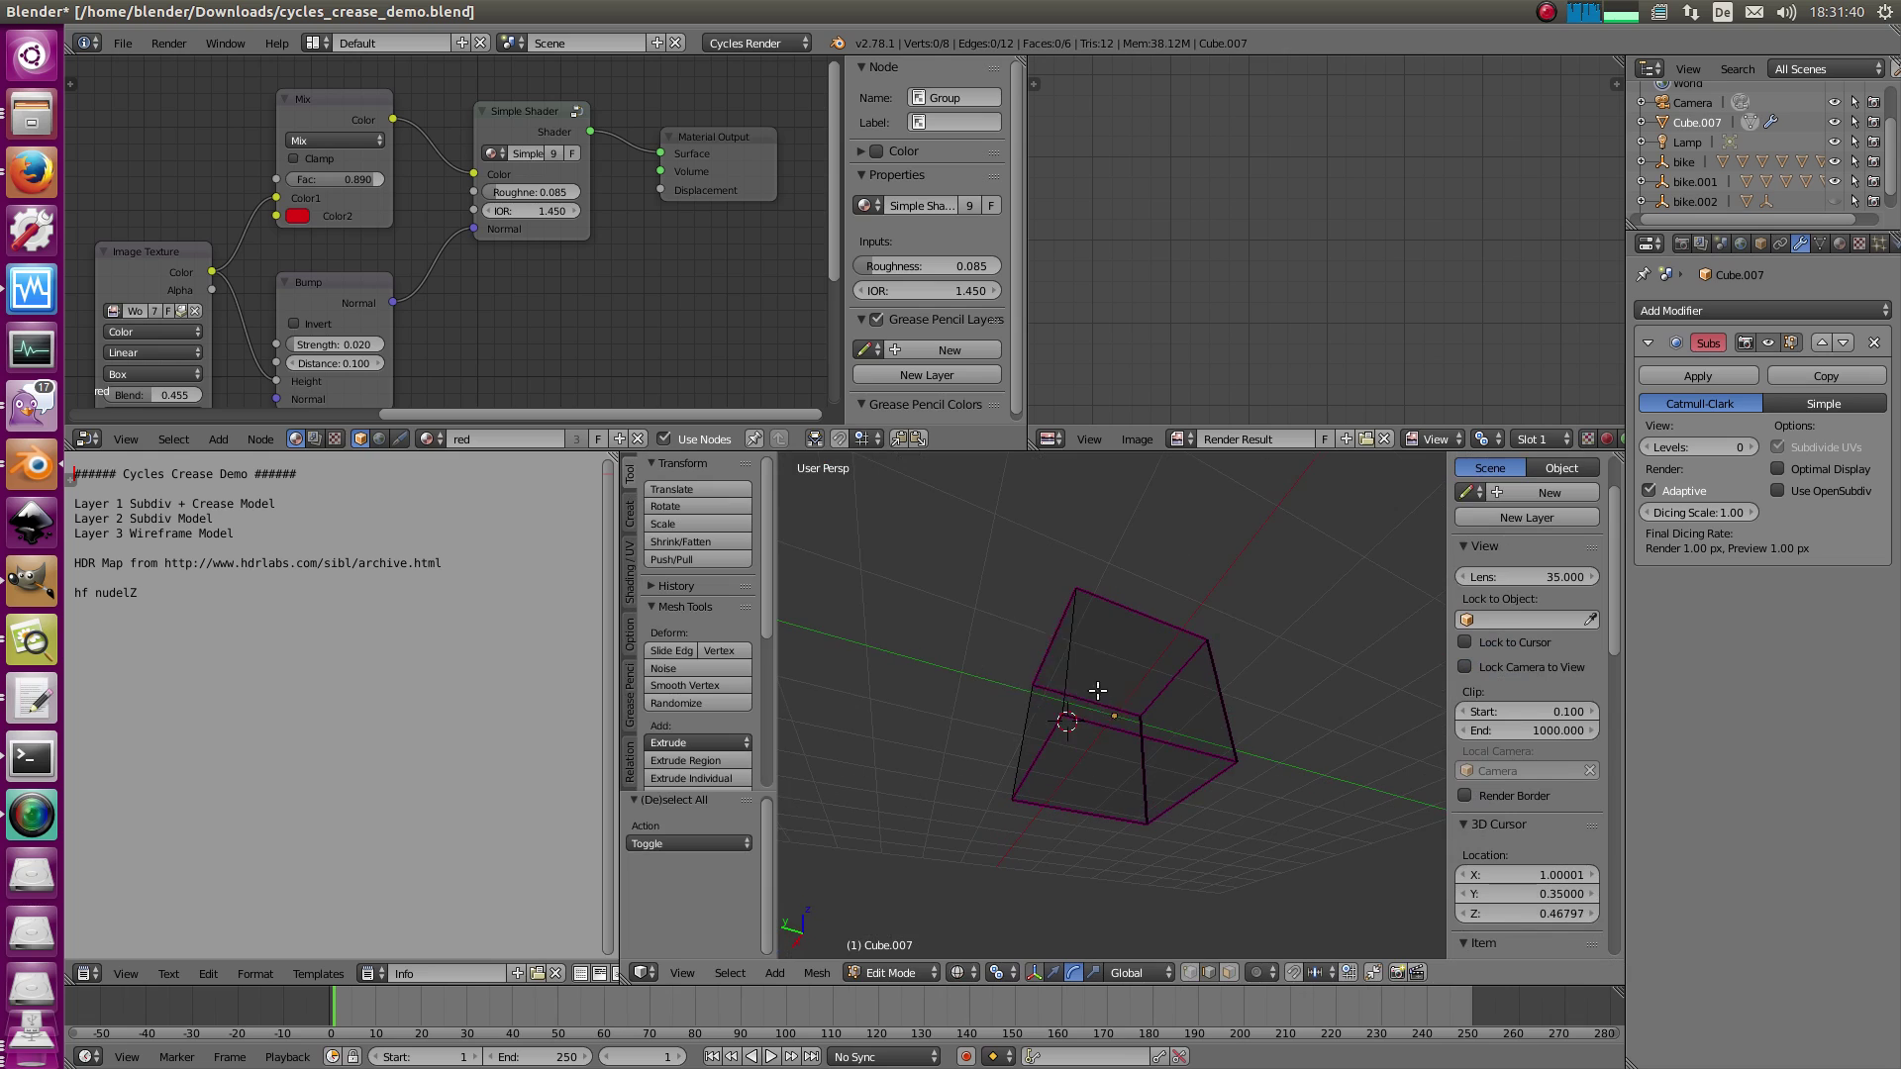
pyautogui.hotkey('ctrl', 'Tab')
pyautogui.click(1067, 692)
pyautogui.hotkey('ctrl', 'Tab')
pyautogui.click(1077, 774)
pyautogui.rightClick(1078, 774)
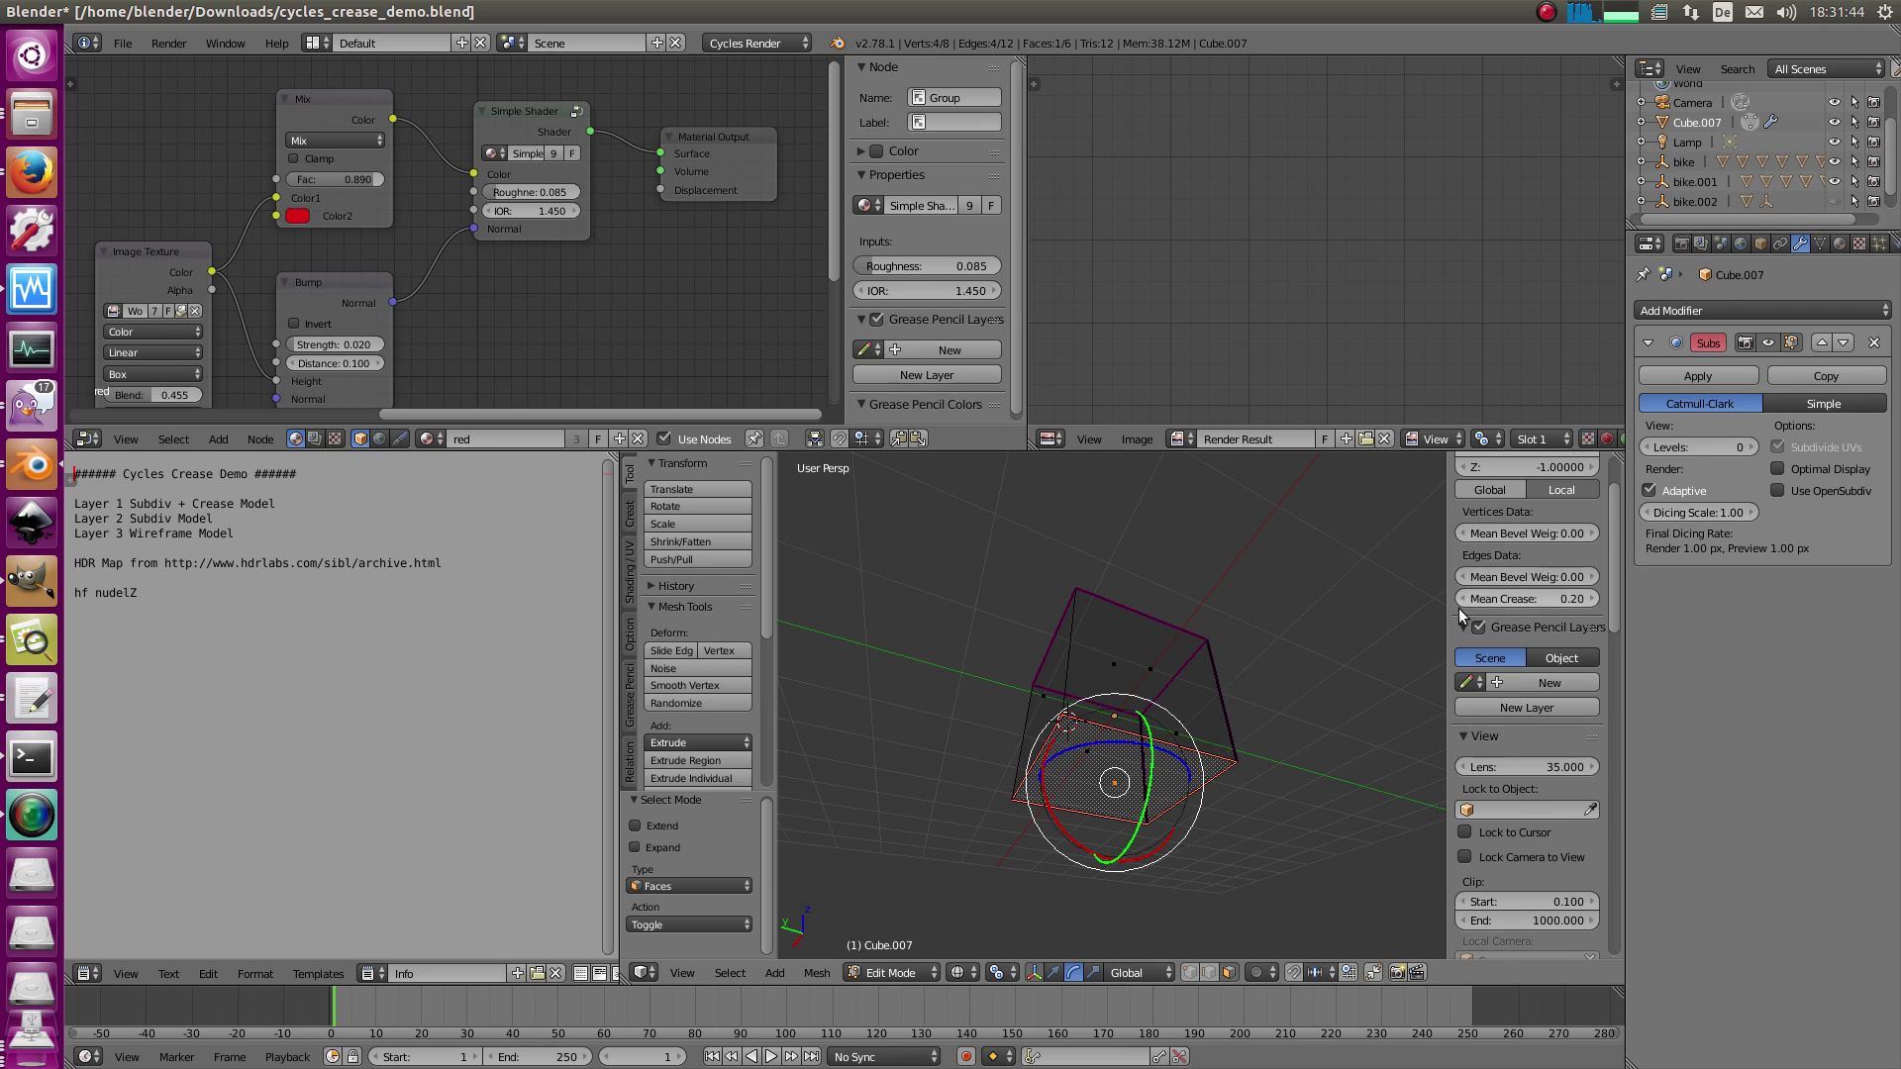
# - Leave Edit Mode and examine the cube's bottom edges from several sides in Rendered shading
pyautogui.press('Tab')
pyautogui.moveTo(1050, 734); pyautogui.dragTo(1067, 804, button='middle')
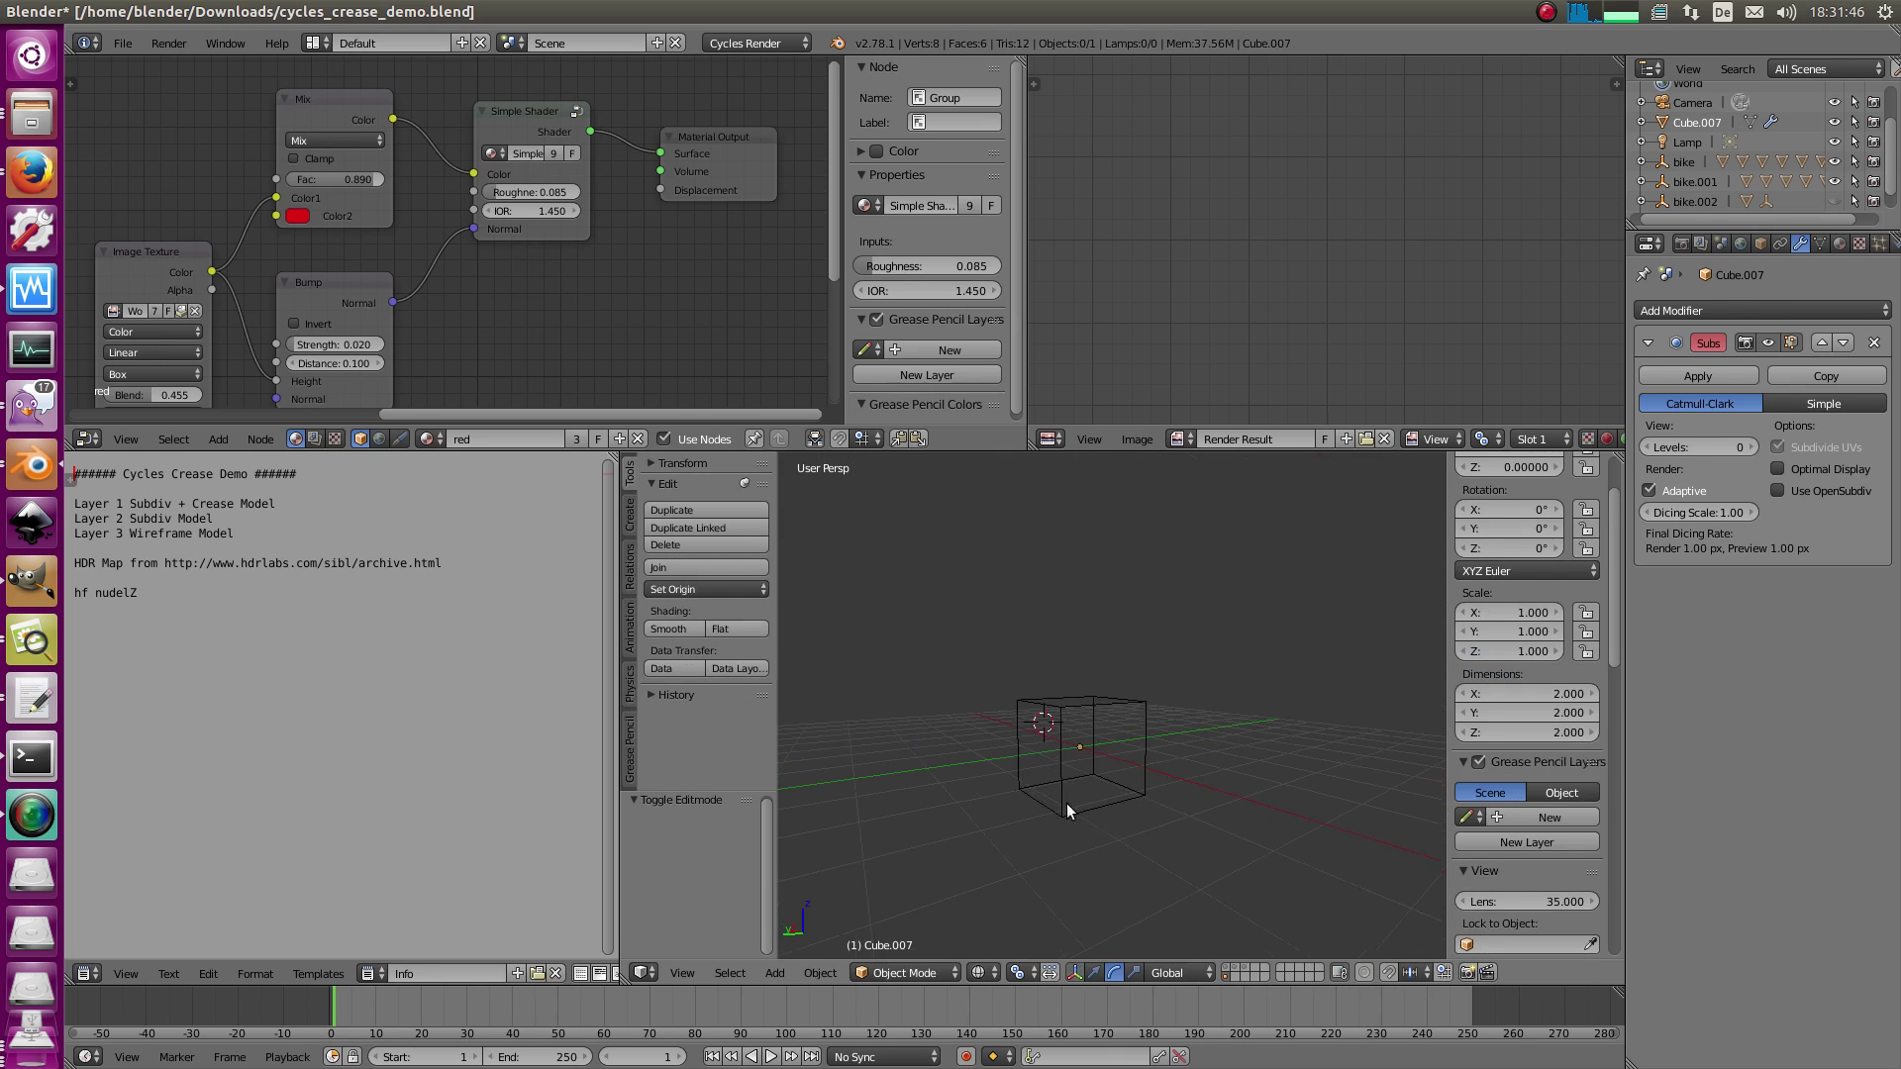
pyautogui.click(989, 977)
pyautogui.click(1014, 834)
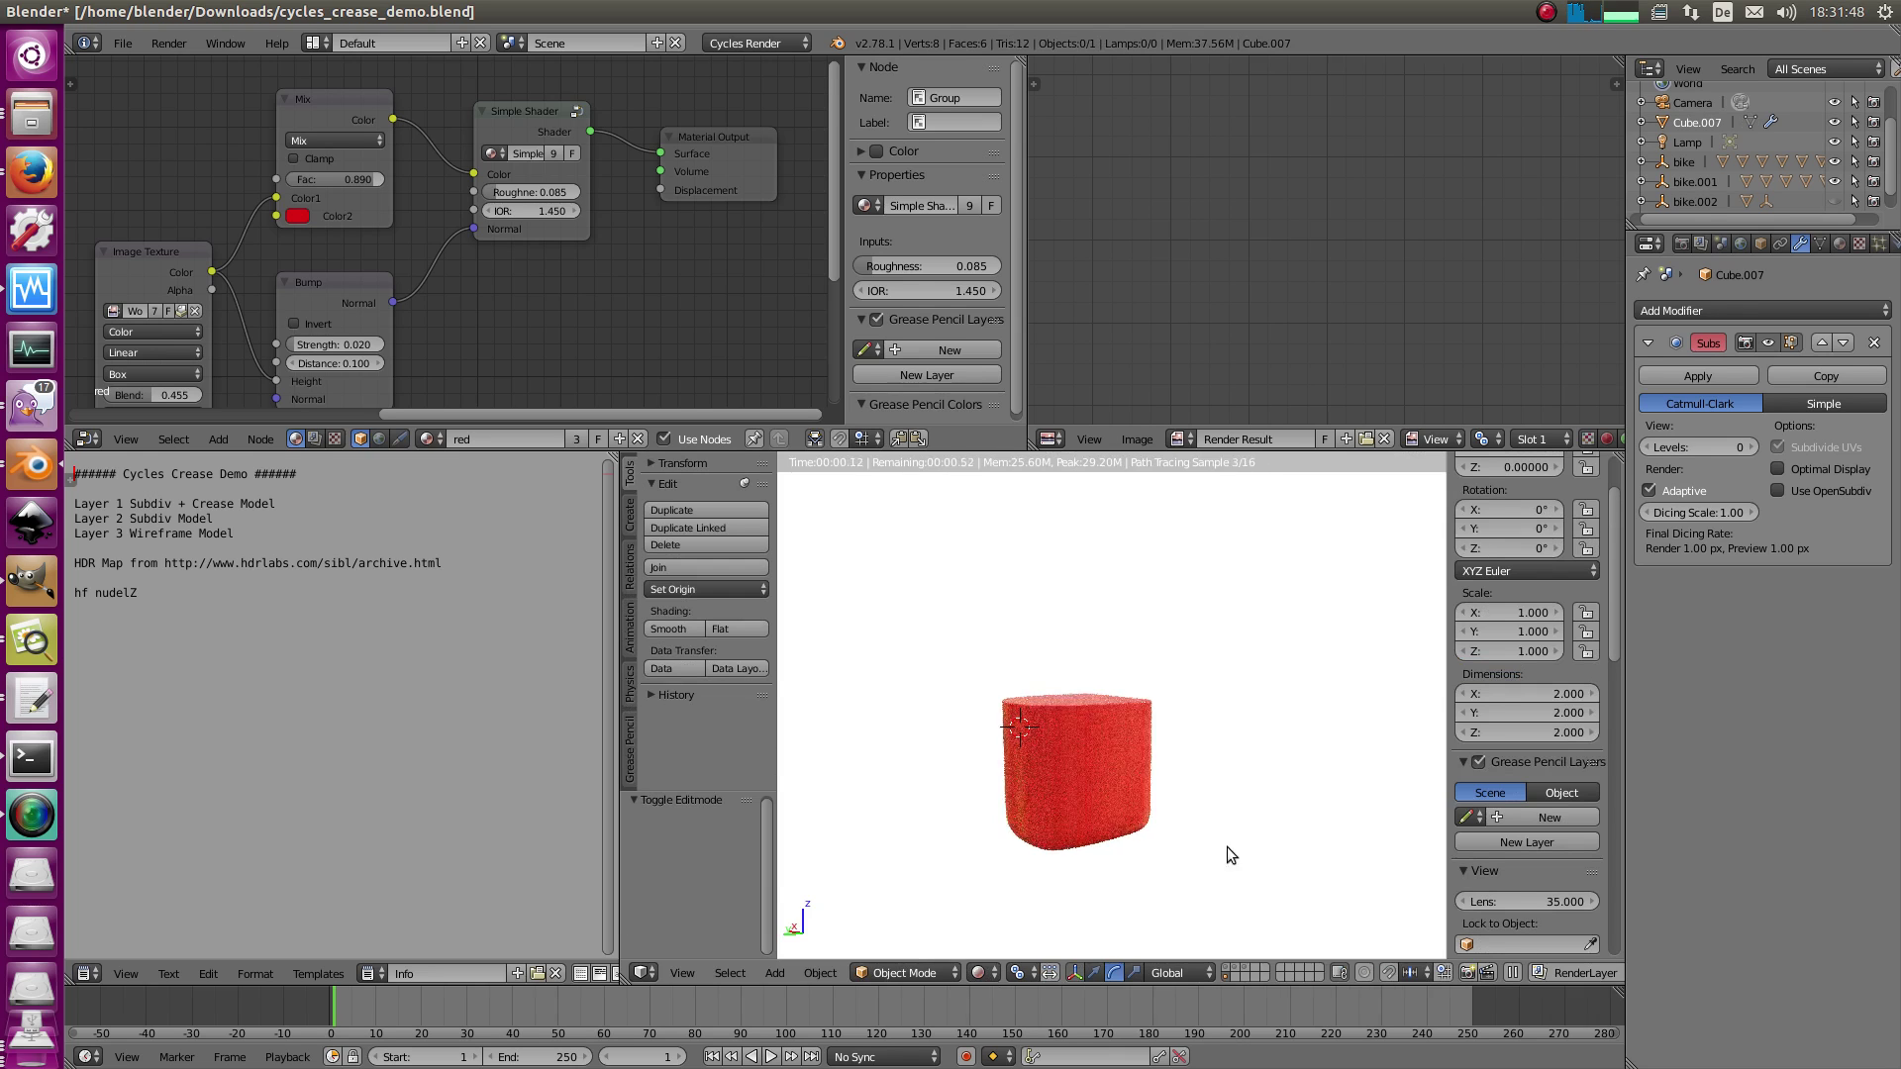
pyautogui.moveTo(1247, 705)
pyautogui.mouseDown(button='middle')
pyautogui.moveTo(1202, 713)
pyautogui.moveTo(1211, 758)
pyautogui.moveTo(1196, 735)
pyautogui.moveTo(1238, 716)
pyautogui.moveTo(1196, 593)
pyautogui.moveTo(1226, 679)
pyautogui.mouseUp(button='middle')
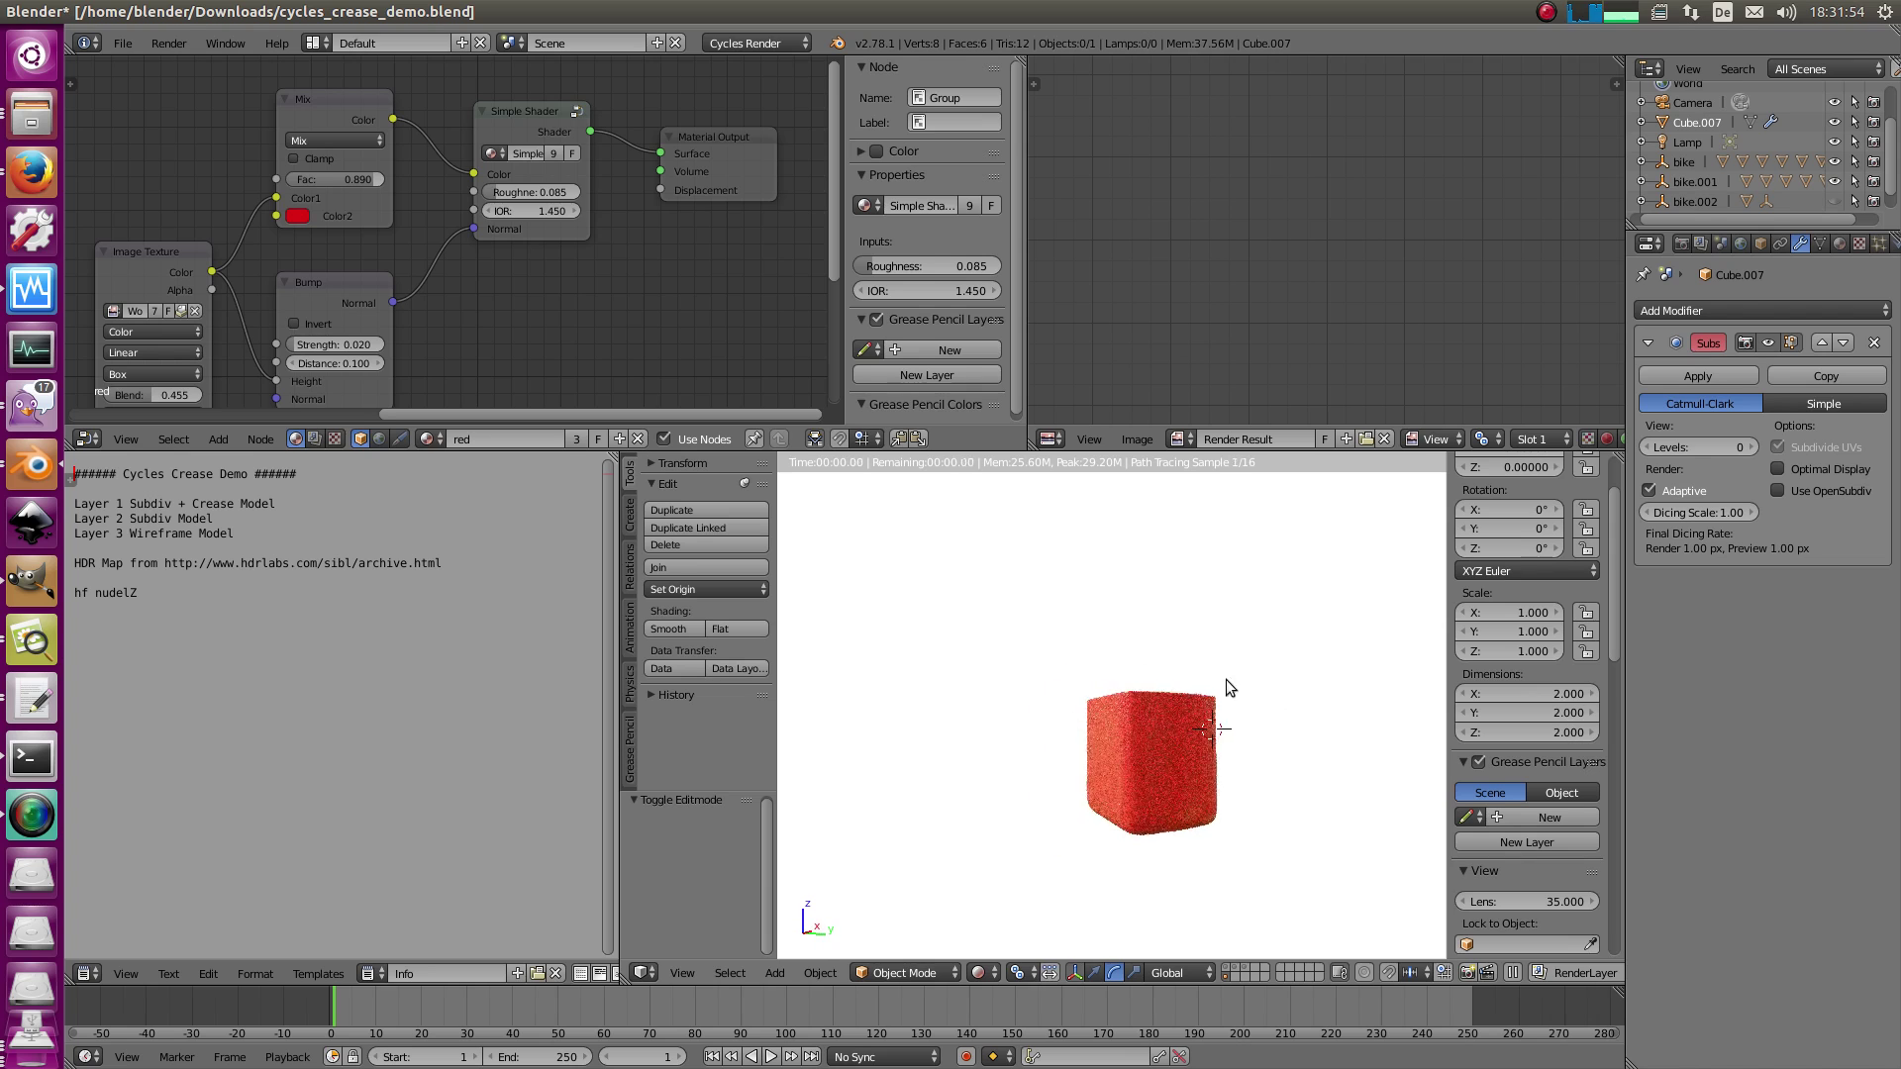
pyautogui.moveTo(1102, 723); pyautogui.dragTo(1059, 731, button='middle')
pyautogui.moveTo(1168, 705); pyautogui.dragTo(1075, 723, button='middle')
# - Return to wireframe display, delete the cube and show layer 1 with the creased bike model
pyautogui.press('z')
pyautogui.moveTo(1031, 798); pyautogui.dragTo(1151, 769, button='middle')
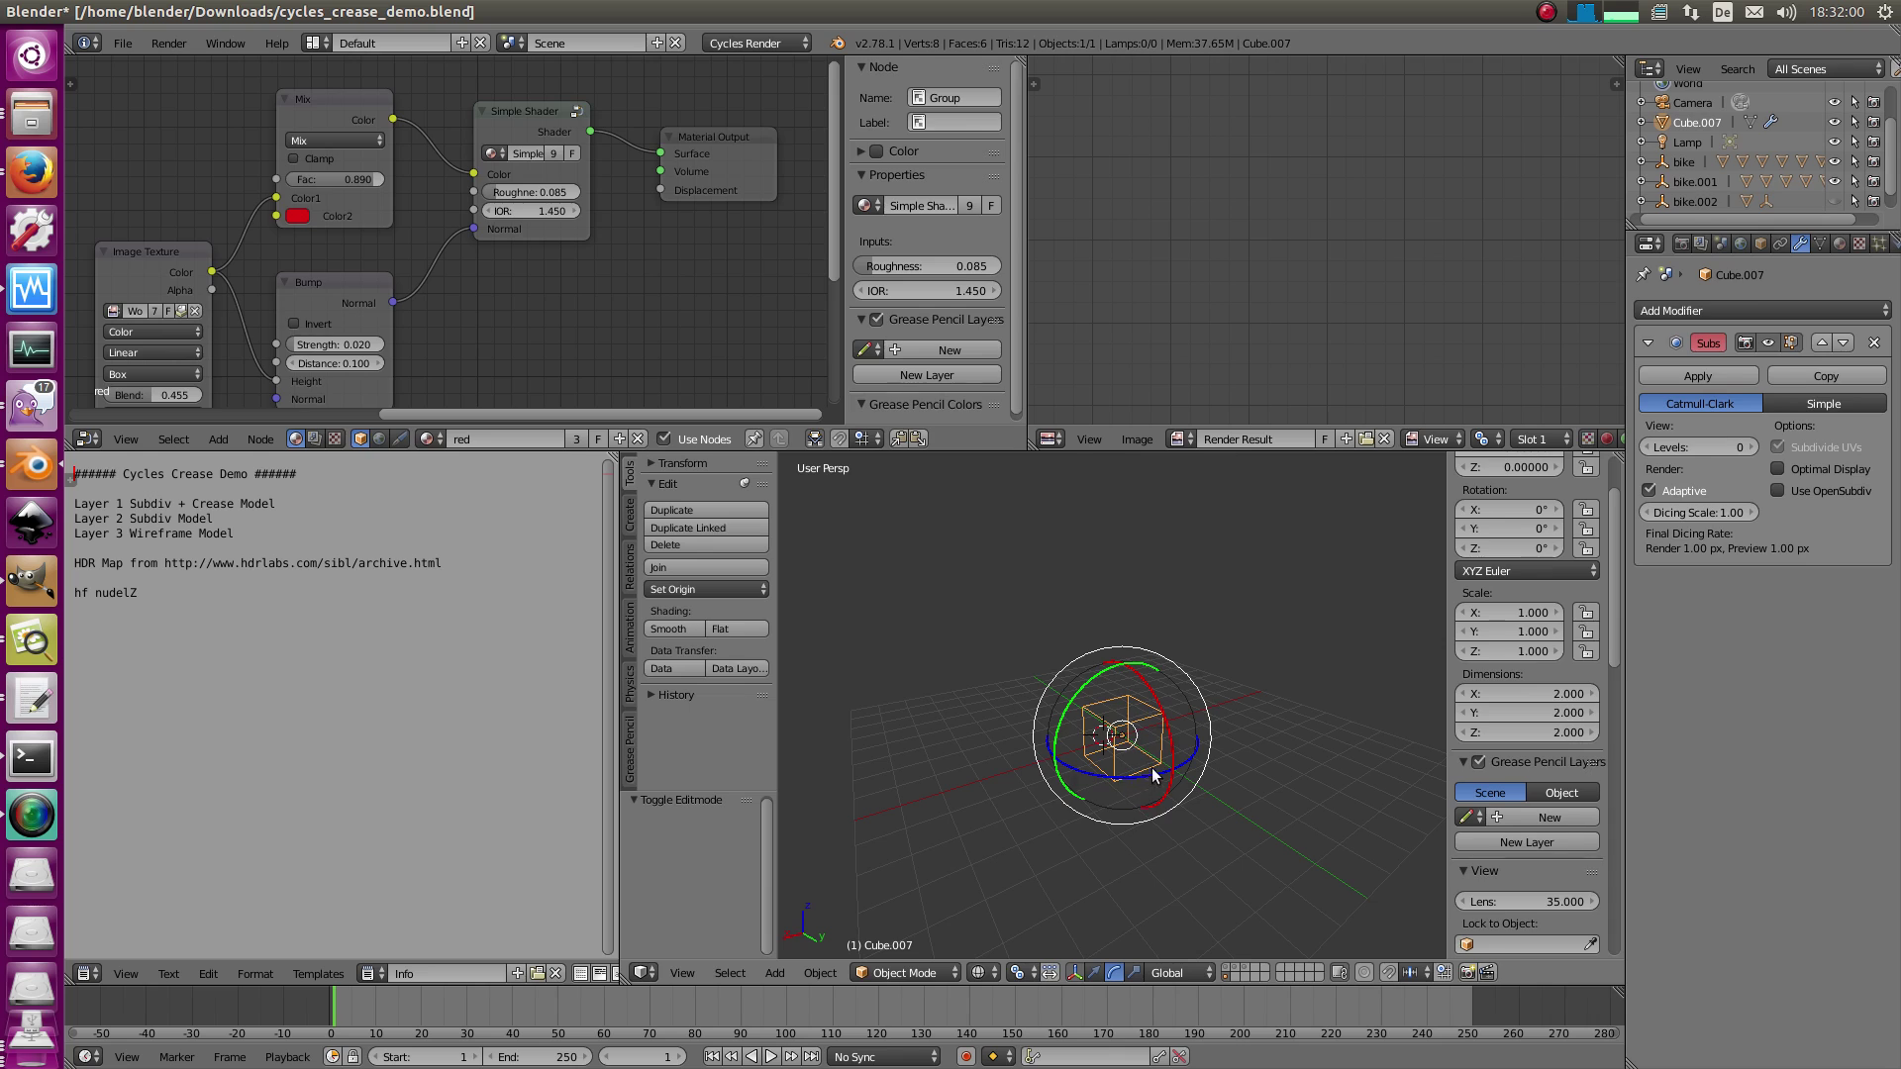
pyautogui.press('Delete')
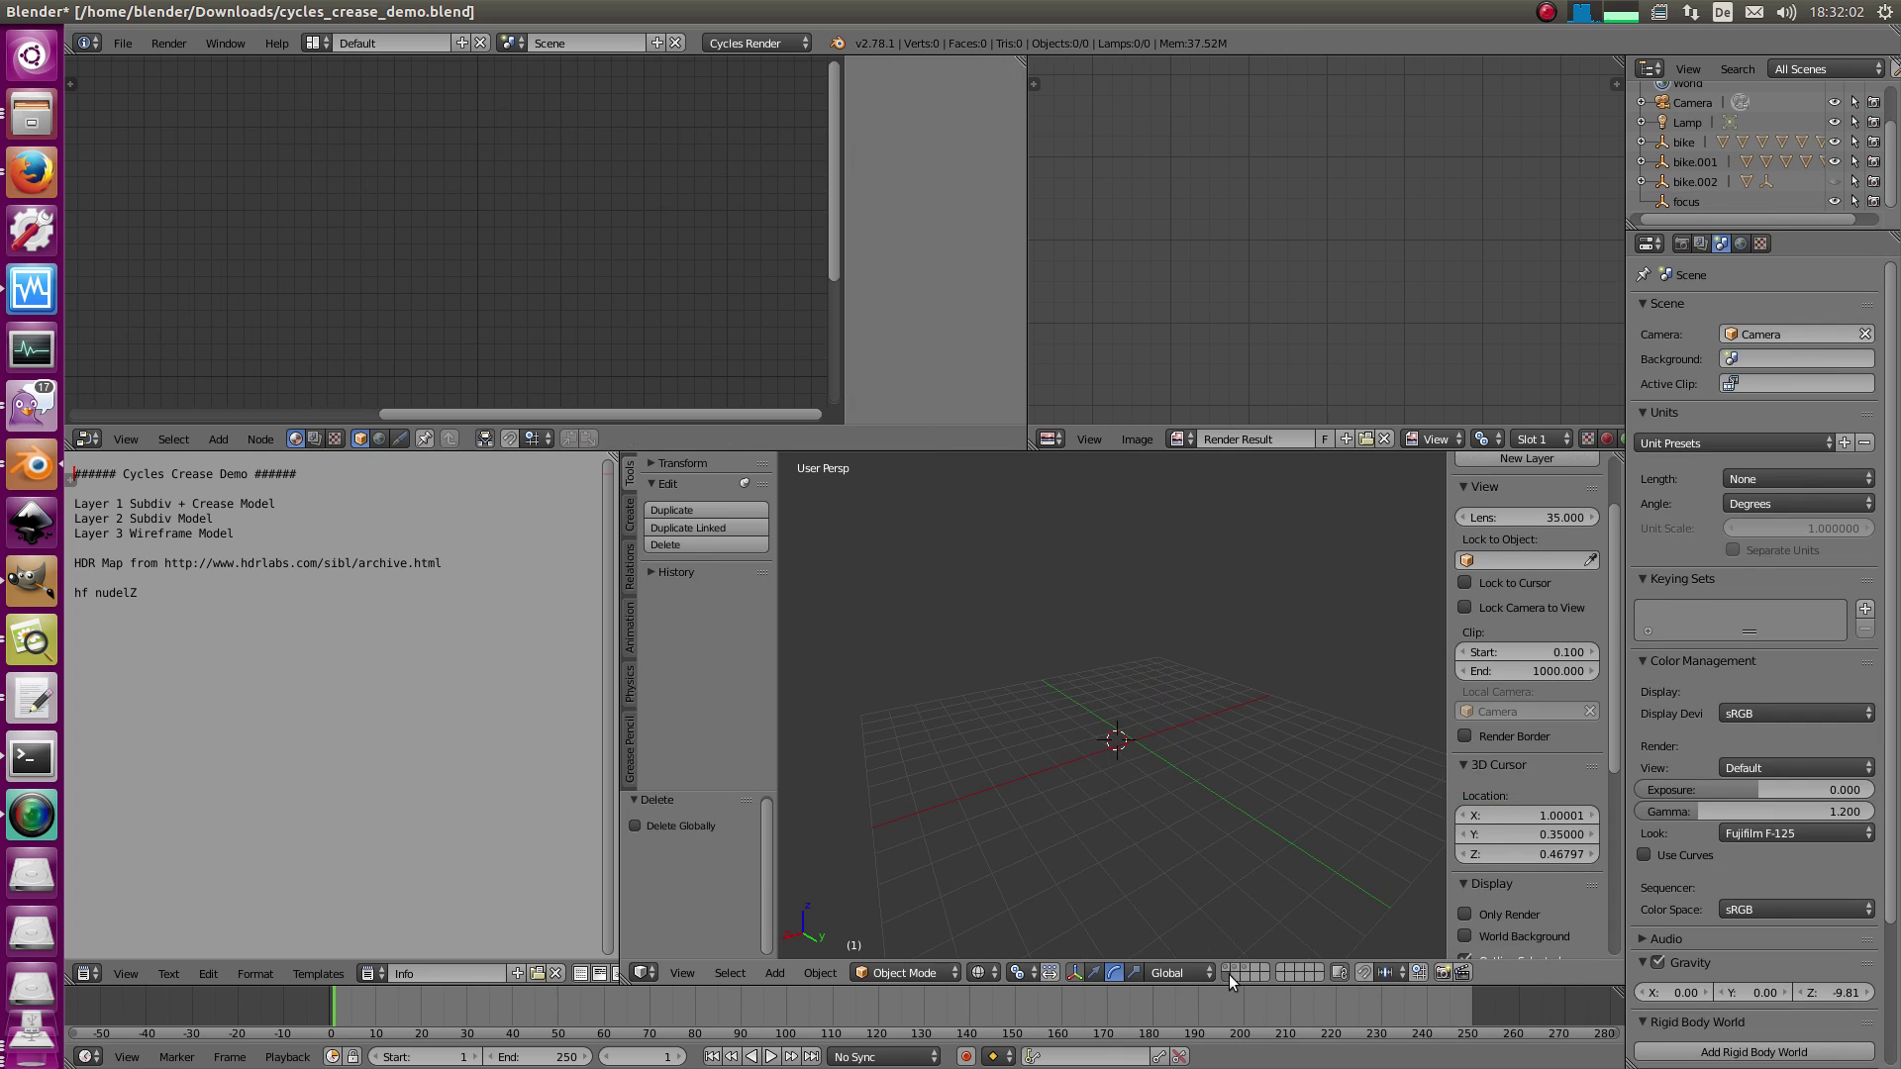
pyautogui.click(1228, 968)
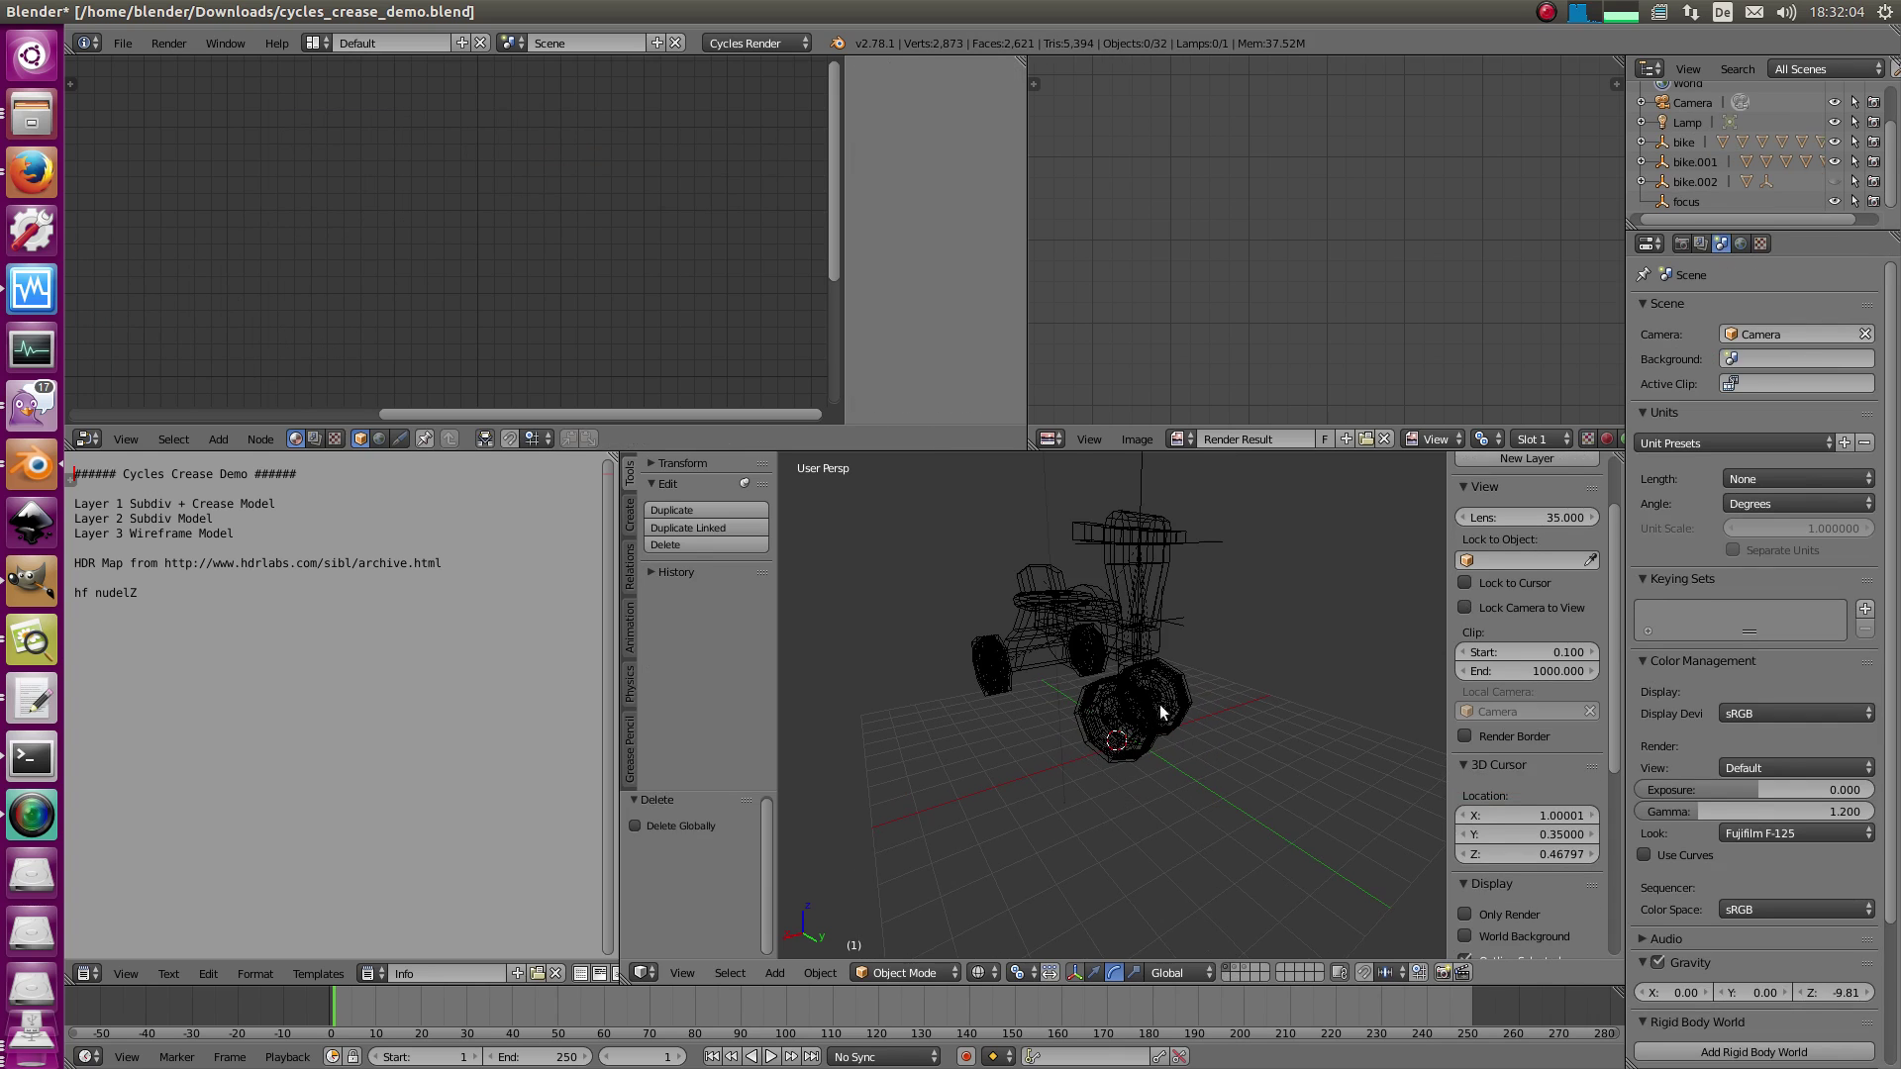
pyautogui.moveTo(1161, 704); pyautogui.dragTo(984, 680, button='middle')
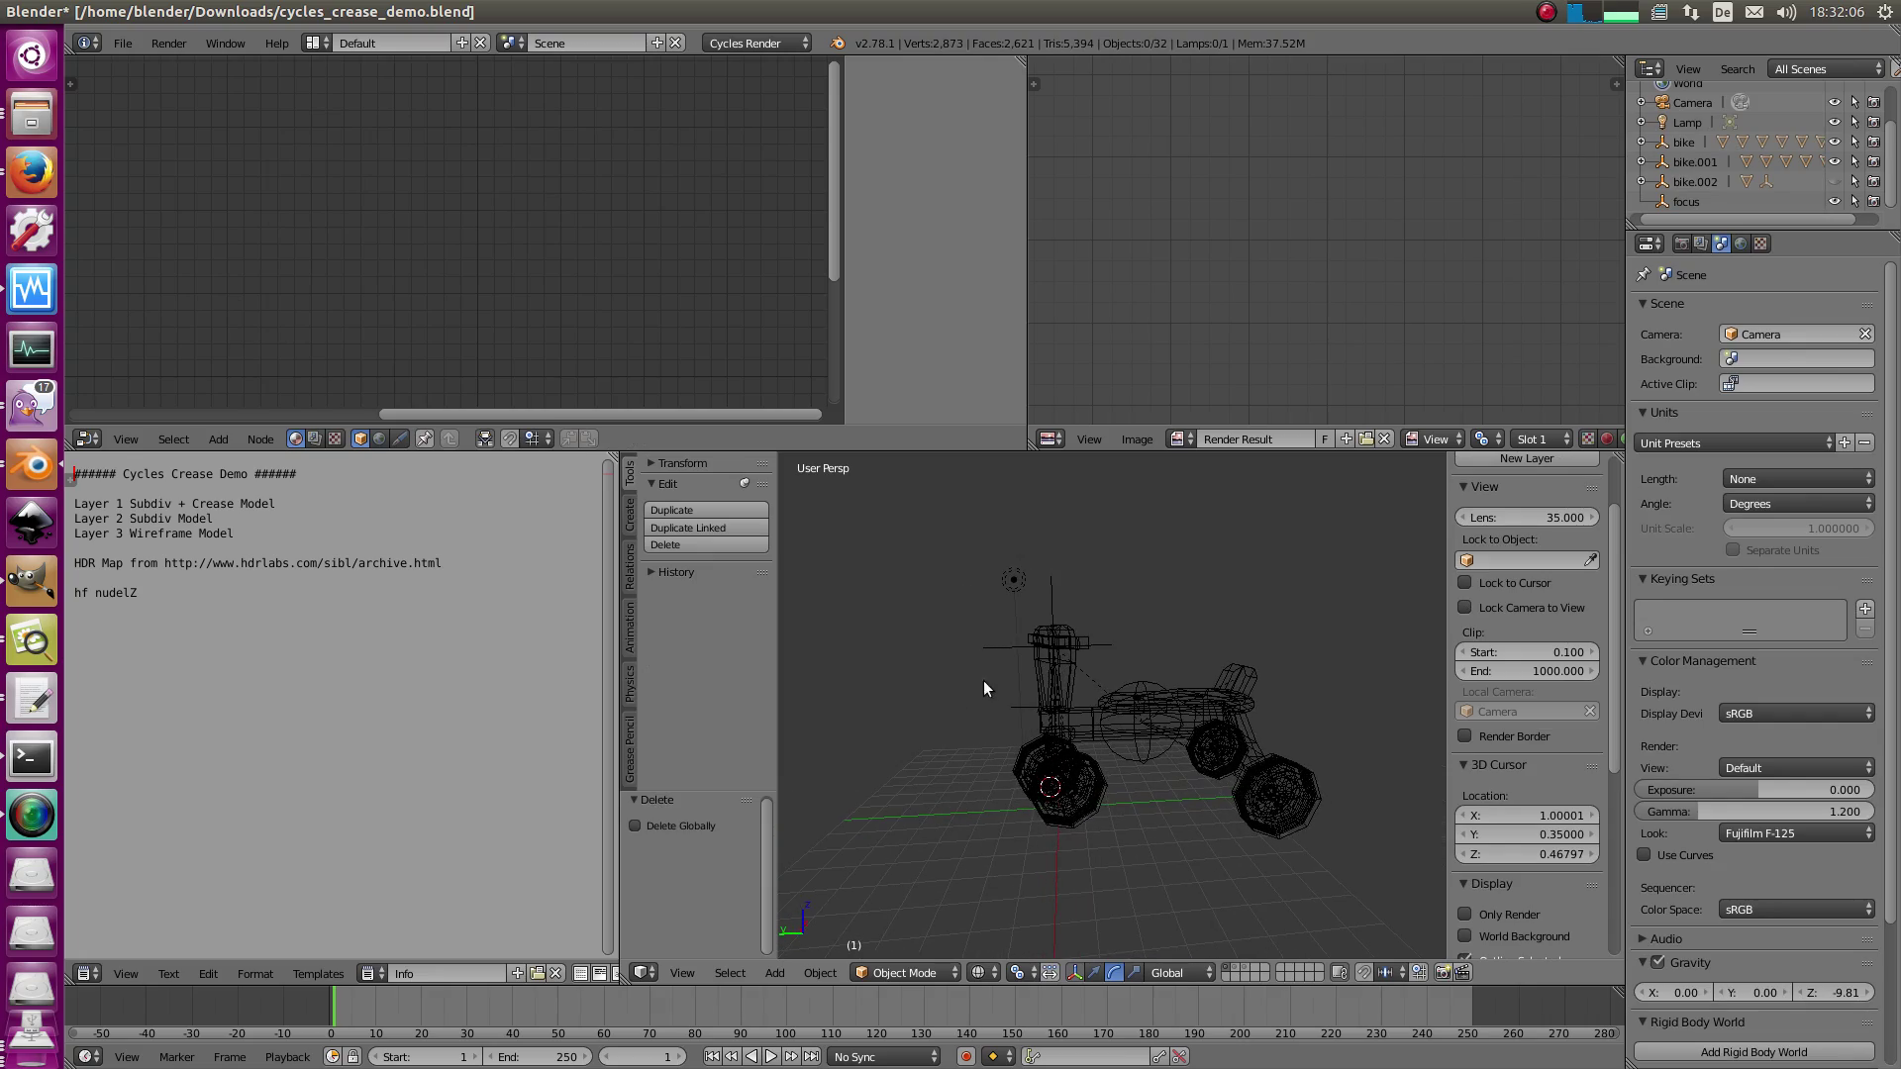
# - Open the bike's front panel in Edit Mode with solid display and clear the selection to examine its creased edges
pyautogui.press('z')
pyautogui.scroll(4, 1059, 802)
pyautogui.moveTo(1020, 762)
pyautogui.mouseDown(button='middle')
pyautogui.moveTo(1044, 705)
pyautogui.moveTo(1190, 750)
pyautogui.moveTo(1043, 646)
pyautogui.mouseUp(button='middle')
pyautogui.rightClick(1042, 646)
pyautogui.press('Tab')
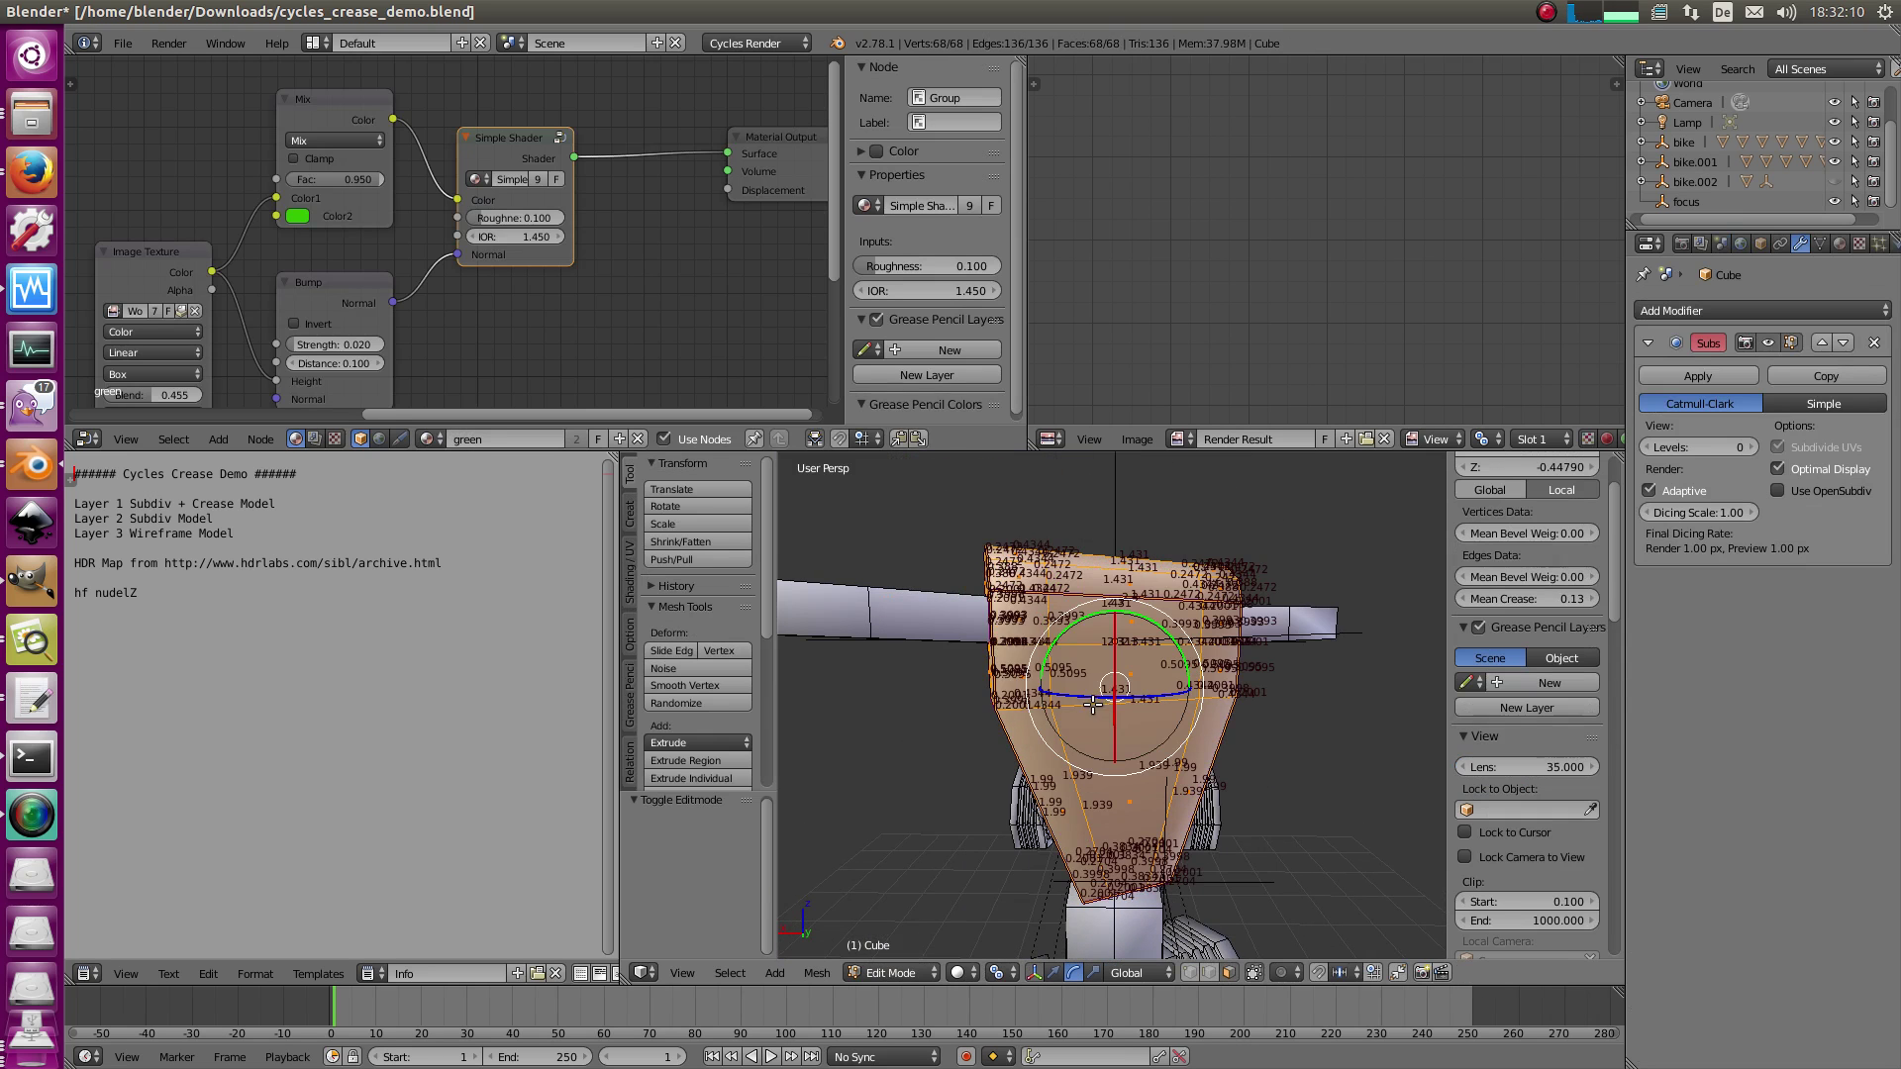
pyautogui.hotkey('ctrl', 'Tab')
pyautogui.click(1082, 707)
pyautogui.press('a')
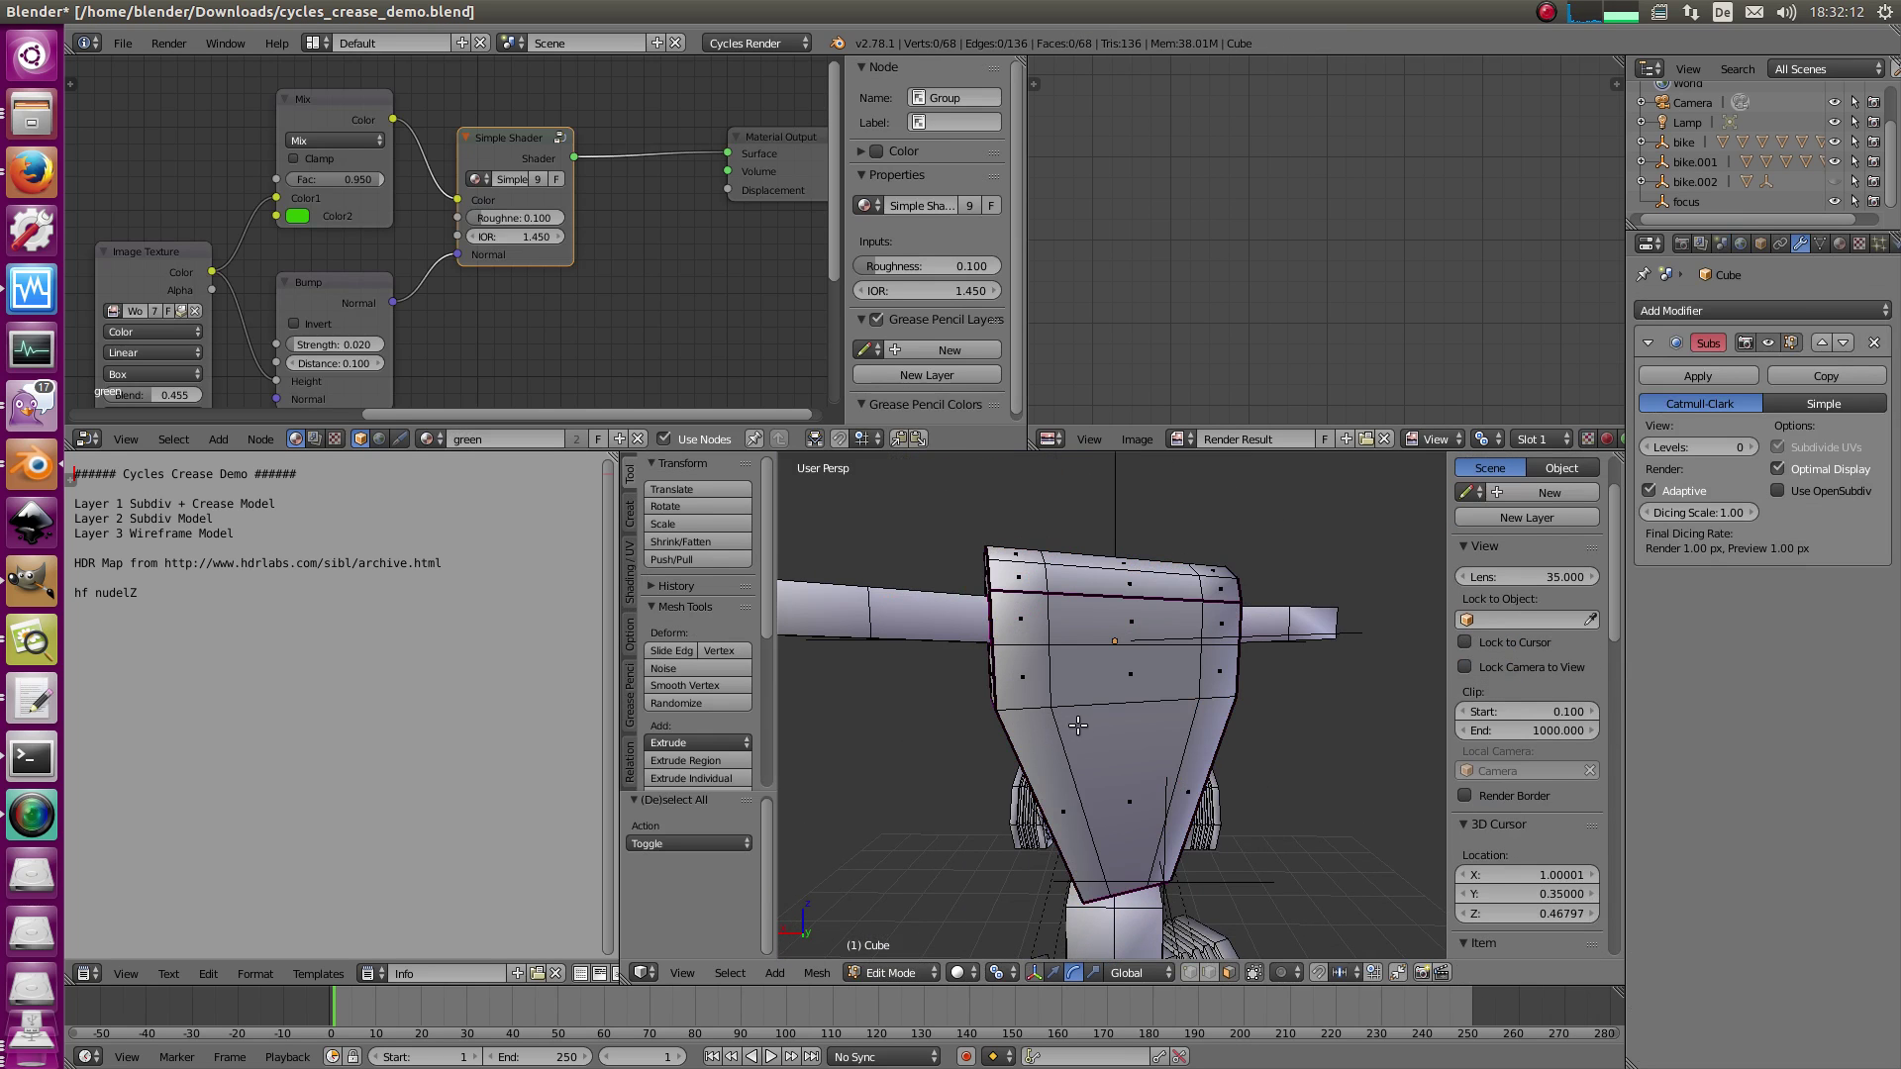
# - Leave the front panel and briefly check another bike part in Edit Mode
pyautogui.moveTo(1010, 719); pyautogui.dragTo(1099, 872, button='middle')
pyautogui.press('Tab')
pyautogui.rightClick(1079, 673)
pyautogui.press('Tab')
pyautogui.press('Tab')
pyautogui.scroll(4, 1070, 822)
# - Select the seat's backrest and check its mesh in Edit Mode, then return to Object Mode
pyautogui.rightClick(1061, 812)
pyautogui.moveTo(1105, 800); pyautogui.dragTo(1081, 709, button='middle')
pyautogui.rightClick(1044, 741)
pyautogui.press('Tab')
pyautogui.hotkey('ctrl', 'Tab')
pyautogui.click(1086, 725)
pyautogui.press('Tab')
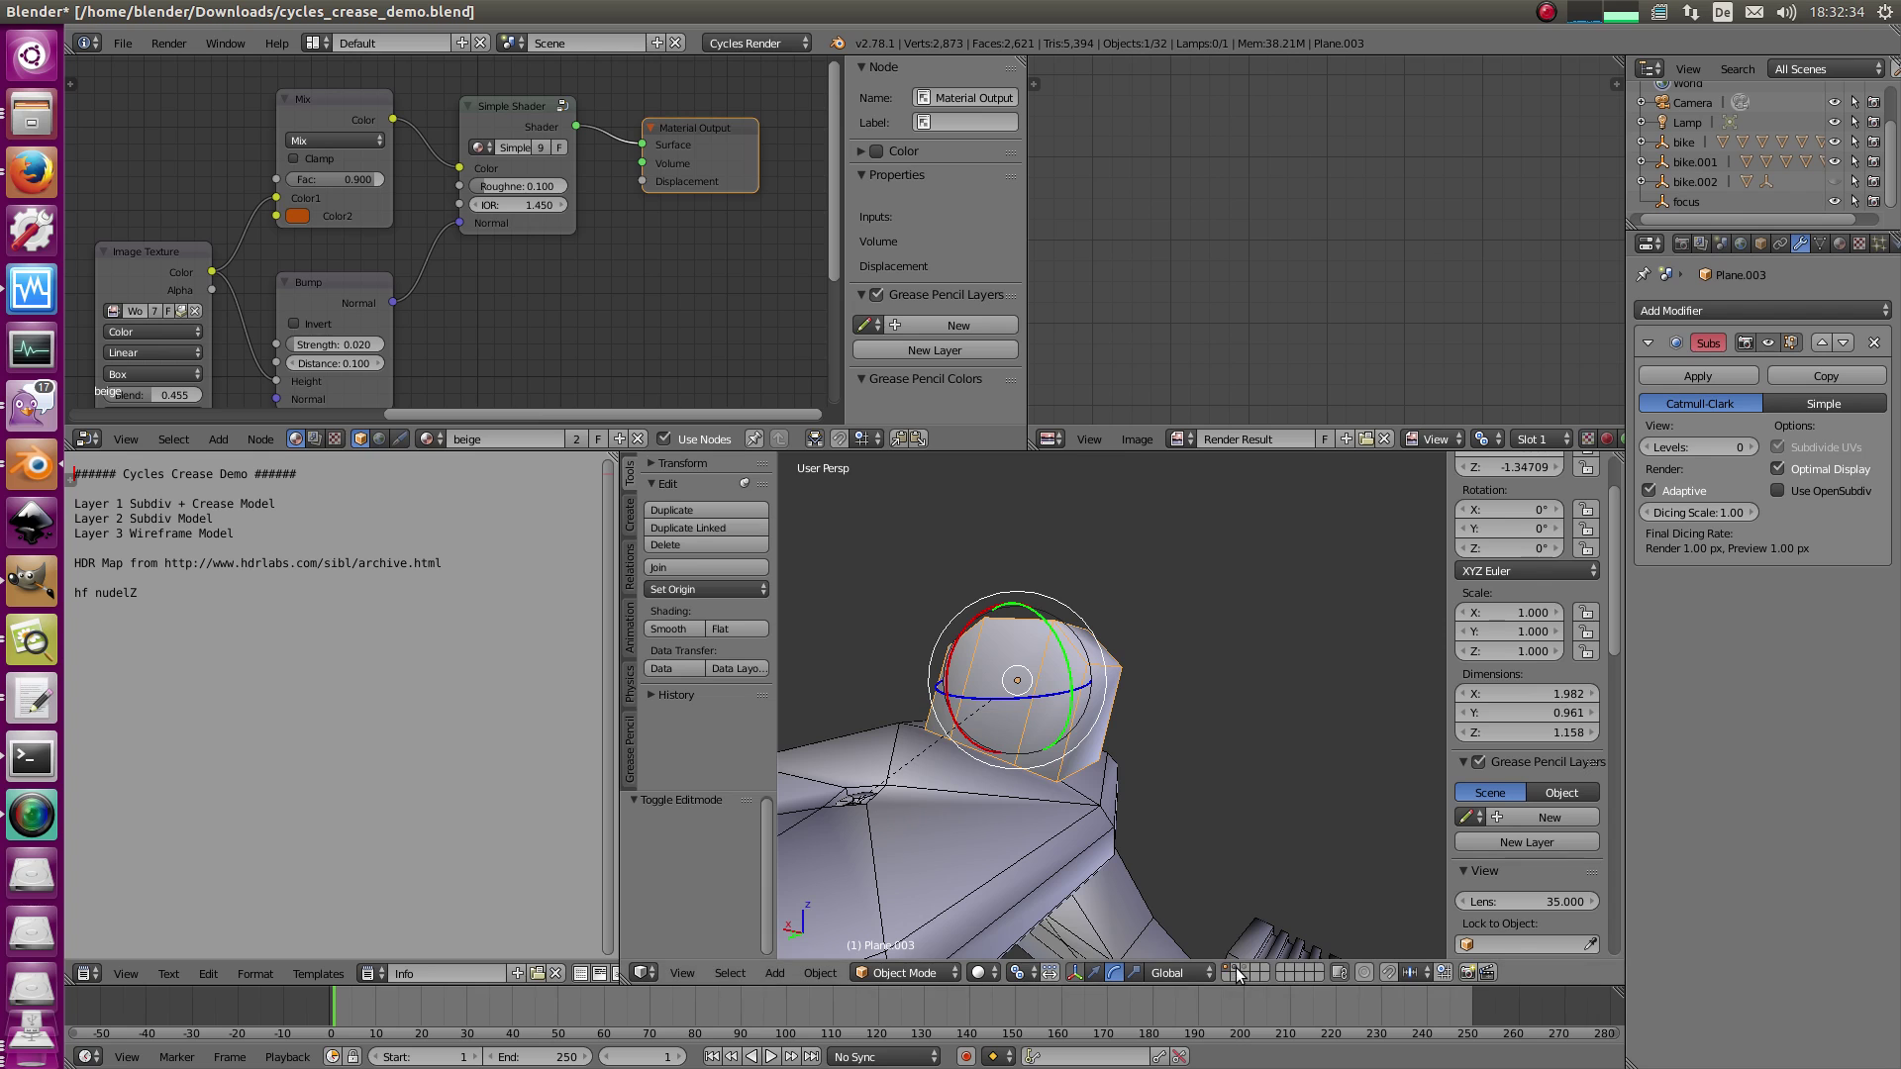
# - Show layer 2 with the bike without creases and check its backrest mesh in Edit Mode with nothing selected
pyautogui.click(1236, 969)
pyautogui.moveTo(1095, 785); pyautogui.dragTo(1132, 724, button='middle')
pyautogui.rightClick(1099, 743)
pyautogui.press('Tab')
pyautogui.press('a')
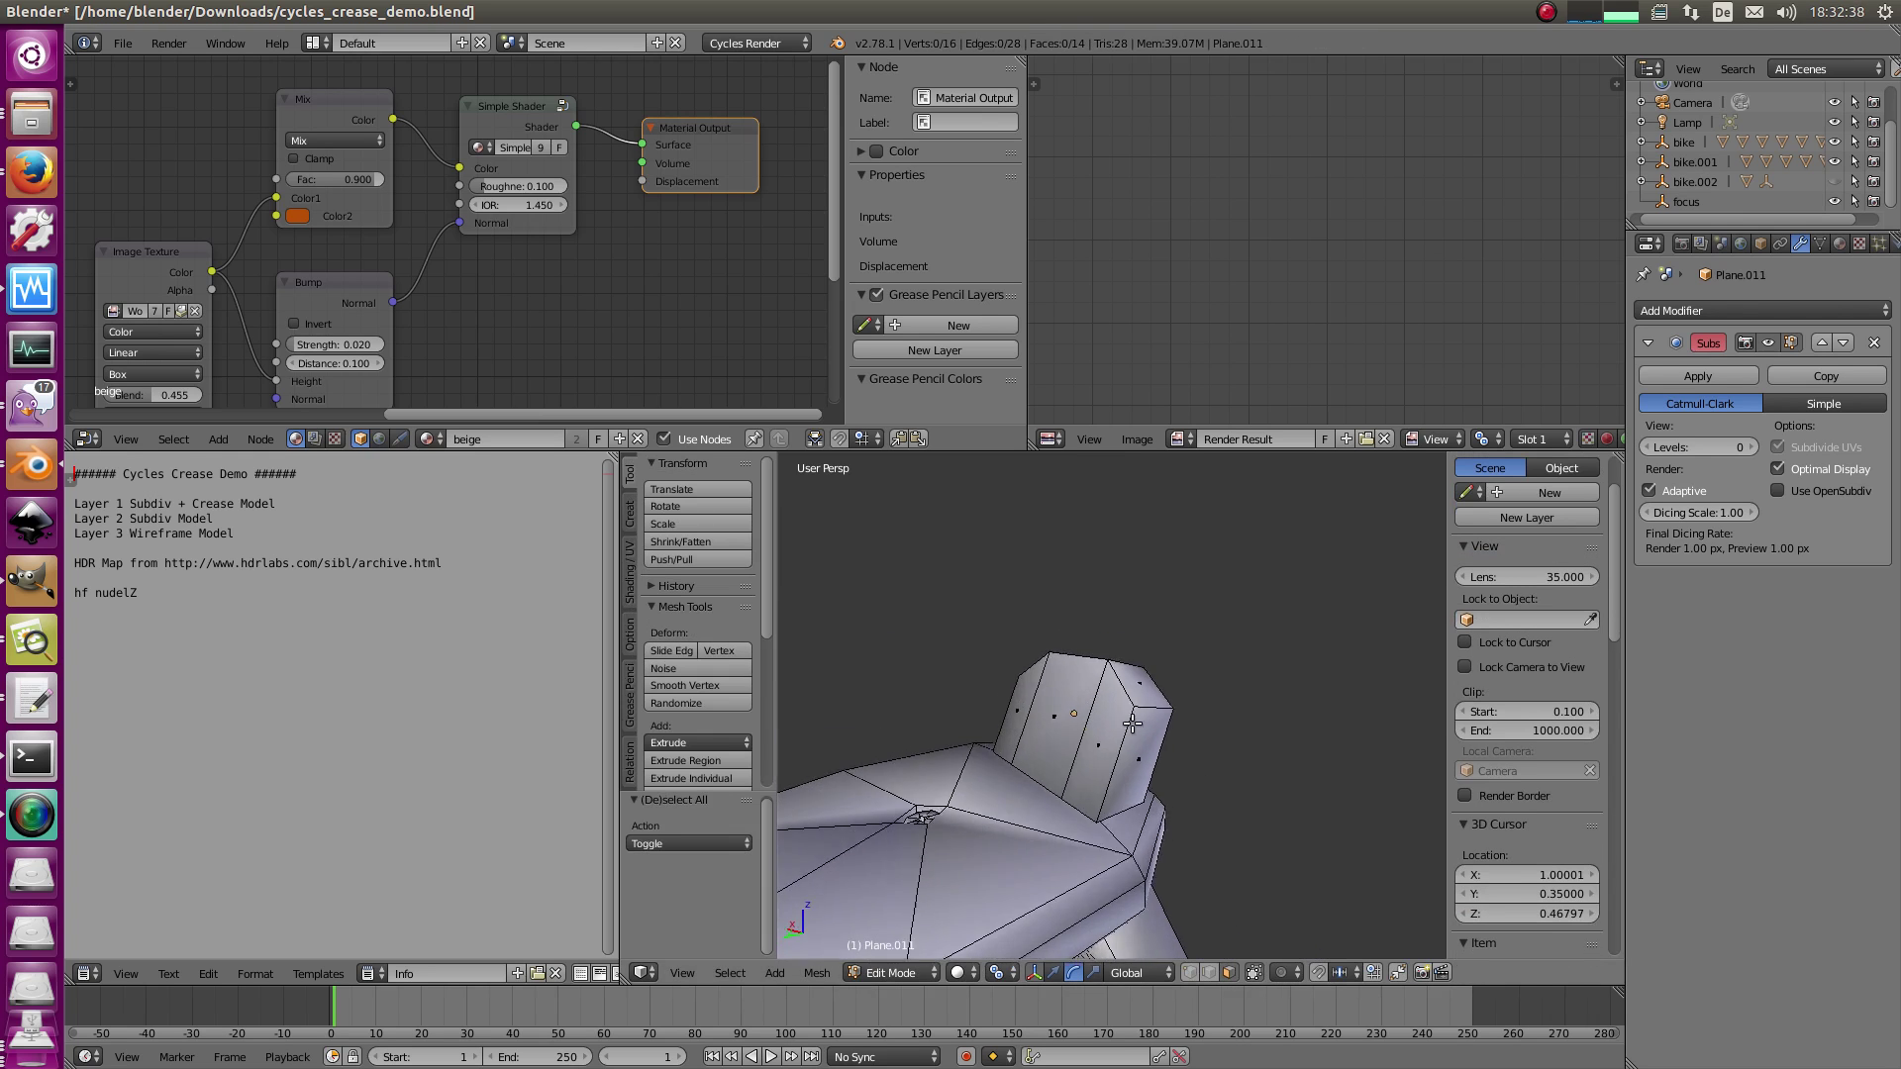
pyautogui.press('Tab')
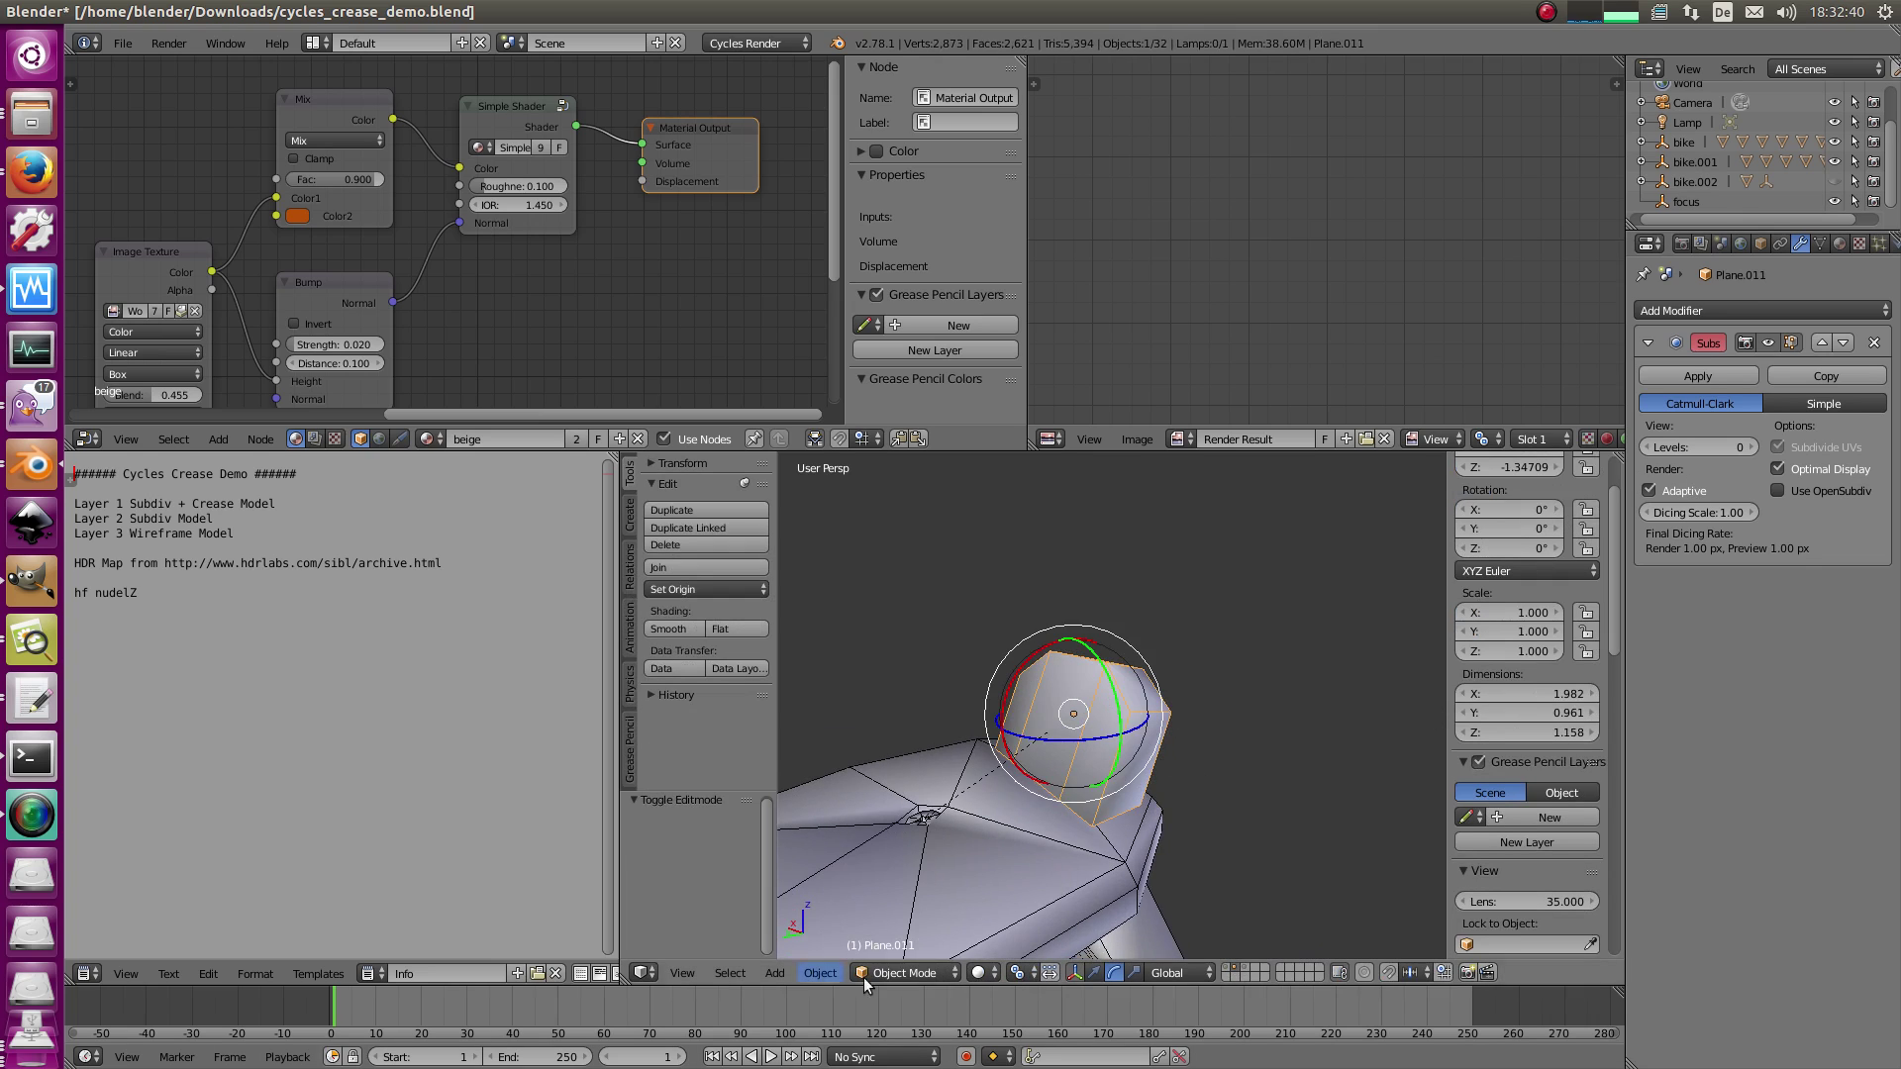
# - Preview the bike without creases in Rendered shading, inspecting the backrest up close and then the whole model
pyautogui.click(984, 973)
pyautogui.click(1013, 842)
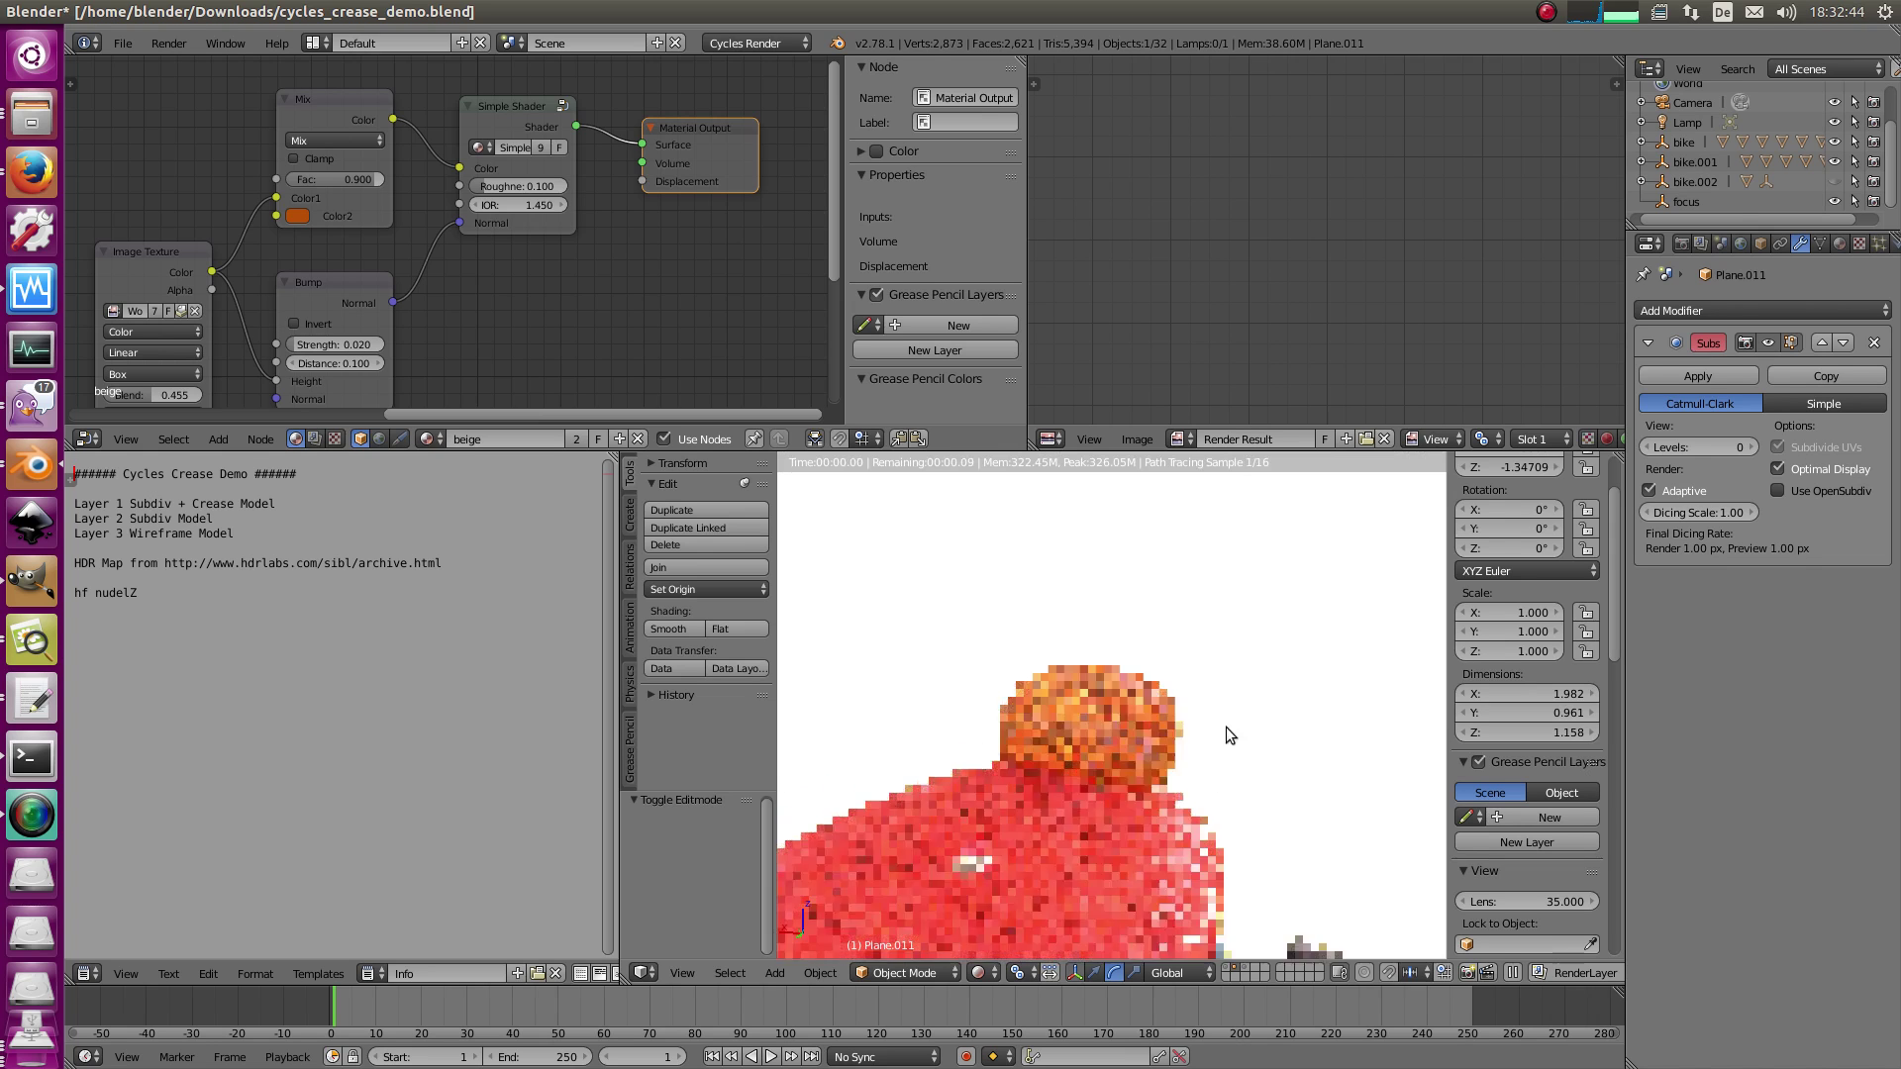
pyautogui.moveTo(1225, 726); pyautogui.dragTo(1324, 735, button='middle')
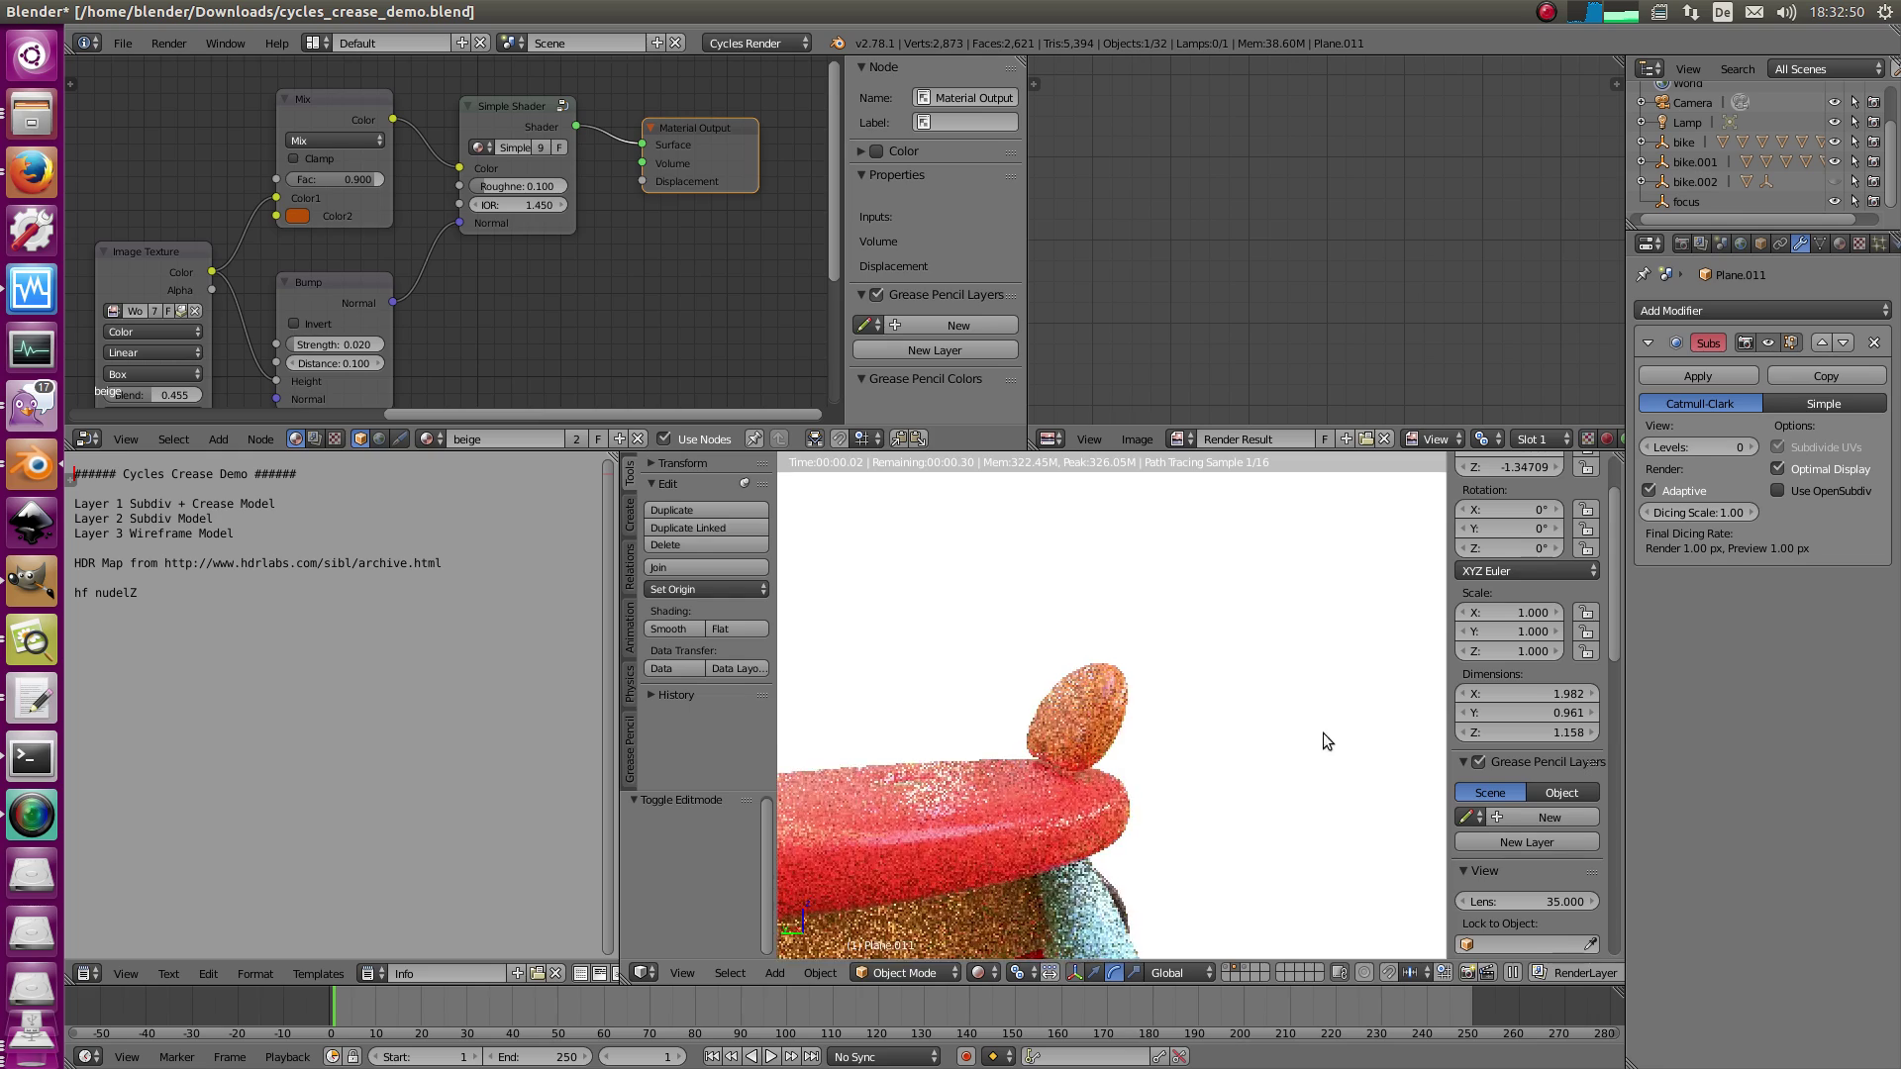
pyautogui.moveTo(1226, 793); pyautogui.dragTo(1124, 763, button='middle')
pyautogui.scroll(-5, 1096, 847)
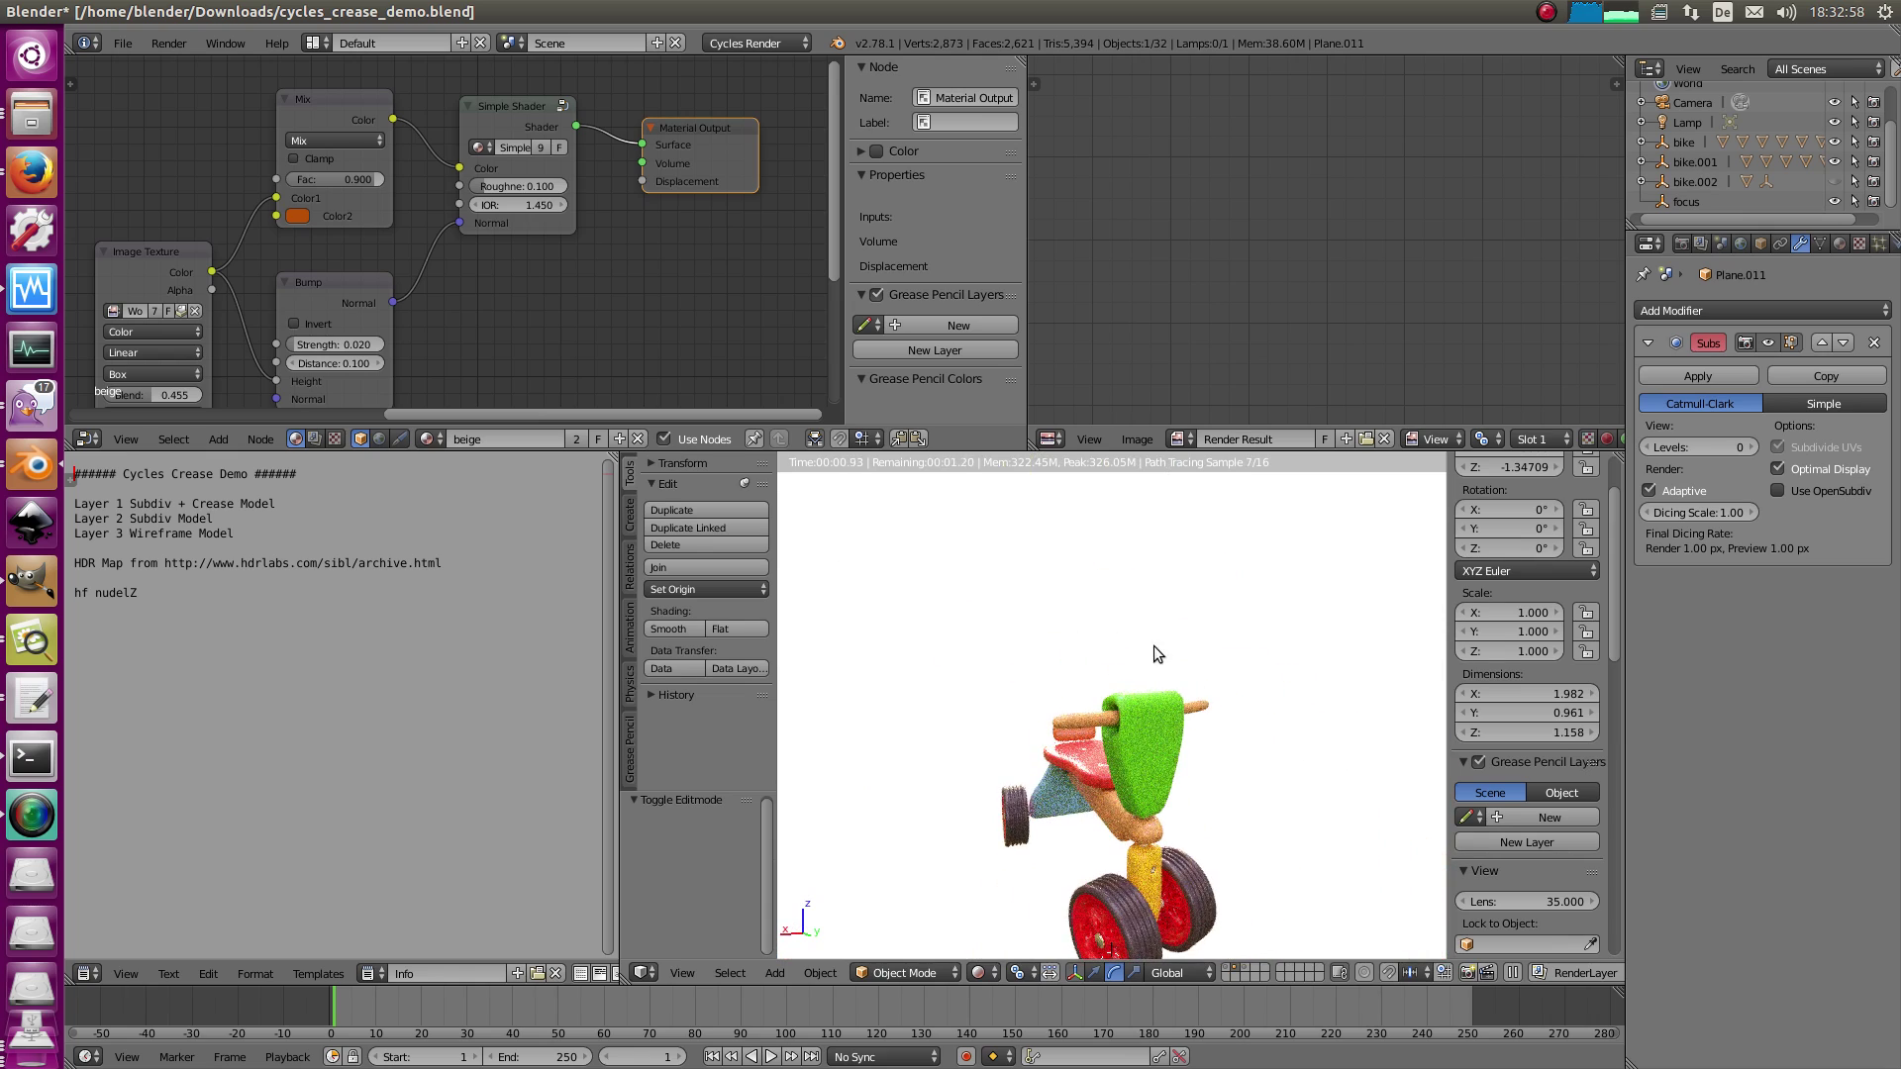
# - Return to layer 1 in solid display and select the backrest of the creased bike
pyautogui.press('z')
pyautogui.moveTo(1154, 645); pyautogui.dragTo(1108, 841, button='middle')
pyautogui.press('KP_Decimal')
pyautogui.scroll(-3, 1208, 849)
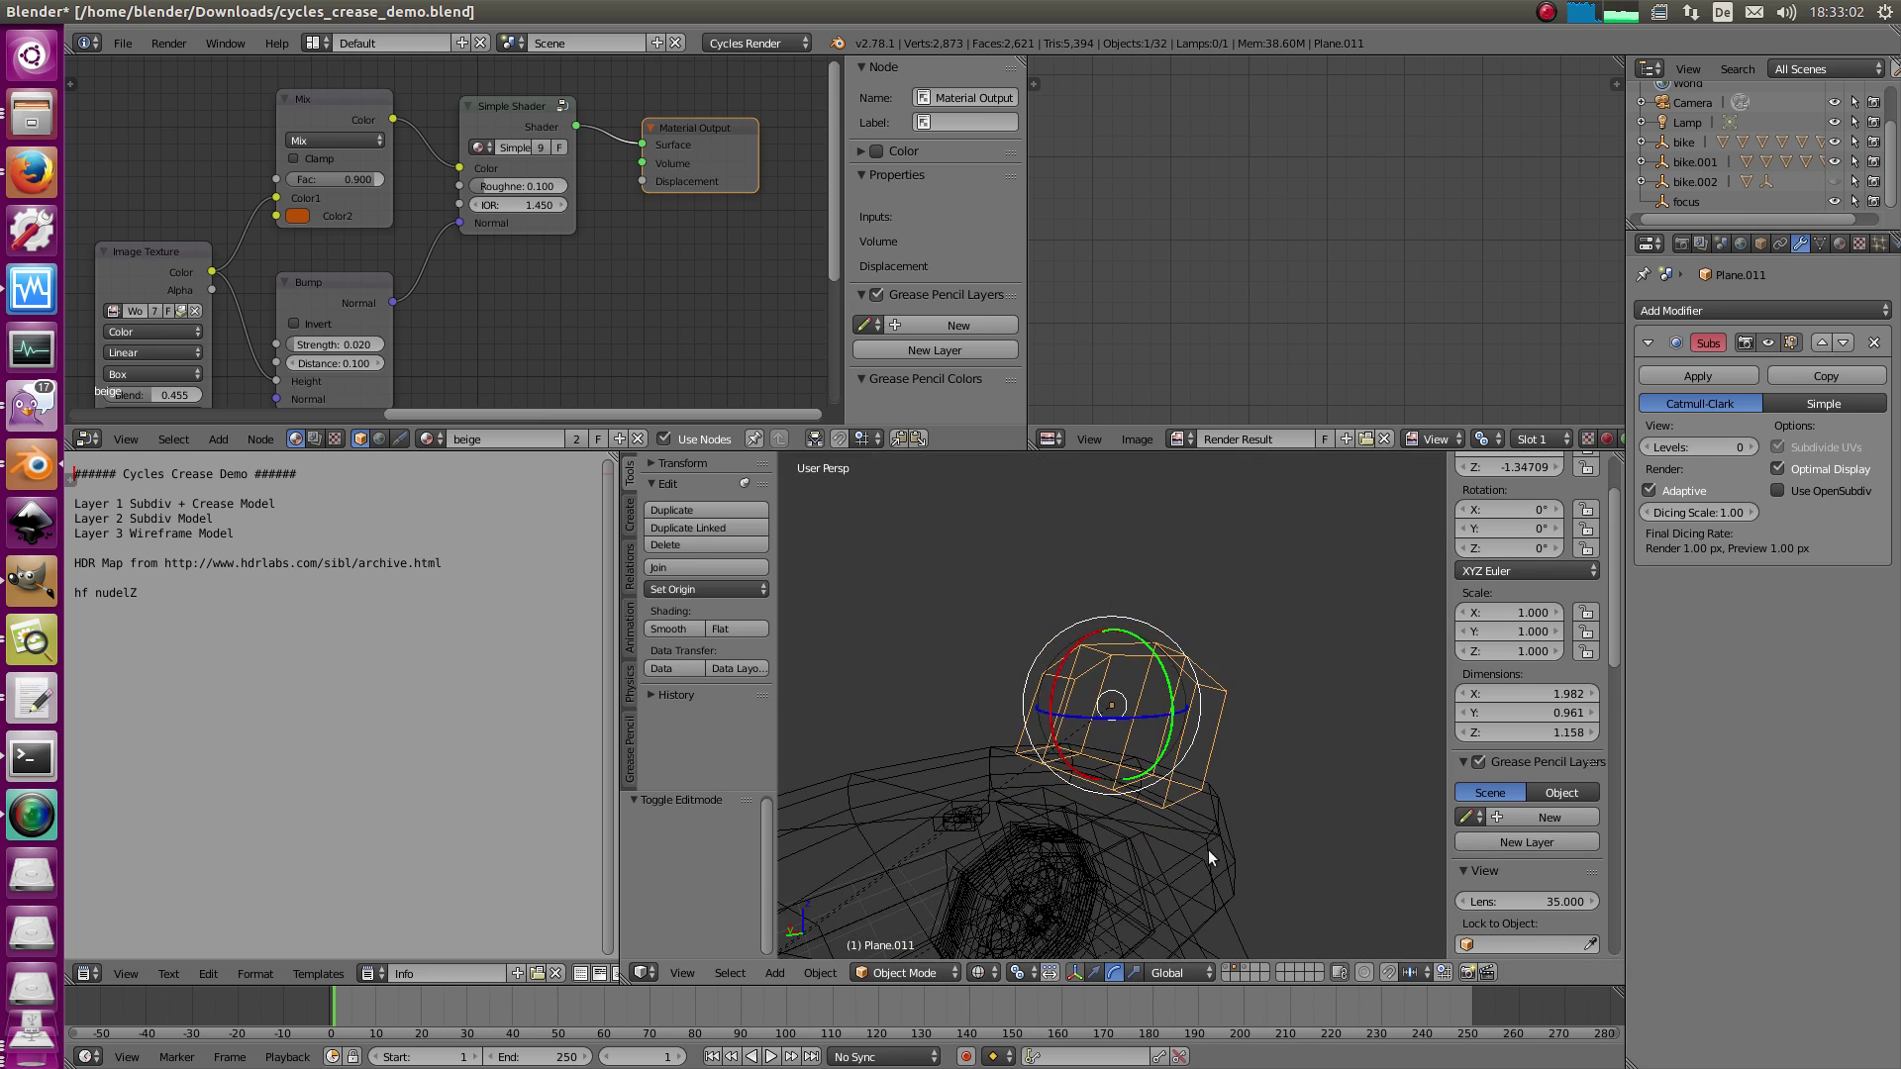
pyautogui.press('1')
pyautogui.scroll(-2, 1194, 792)
pyautogui.press('z')
pyautogui.rightClick(1151, 716)
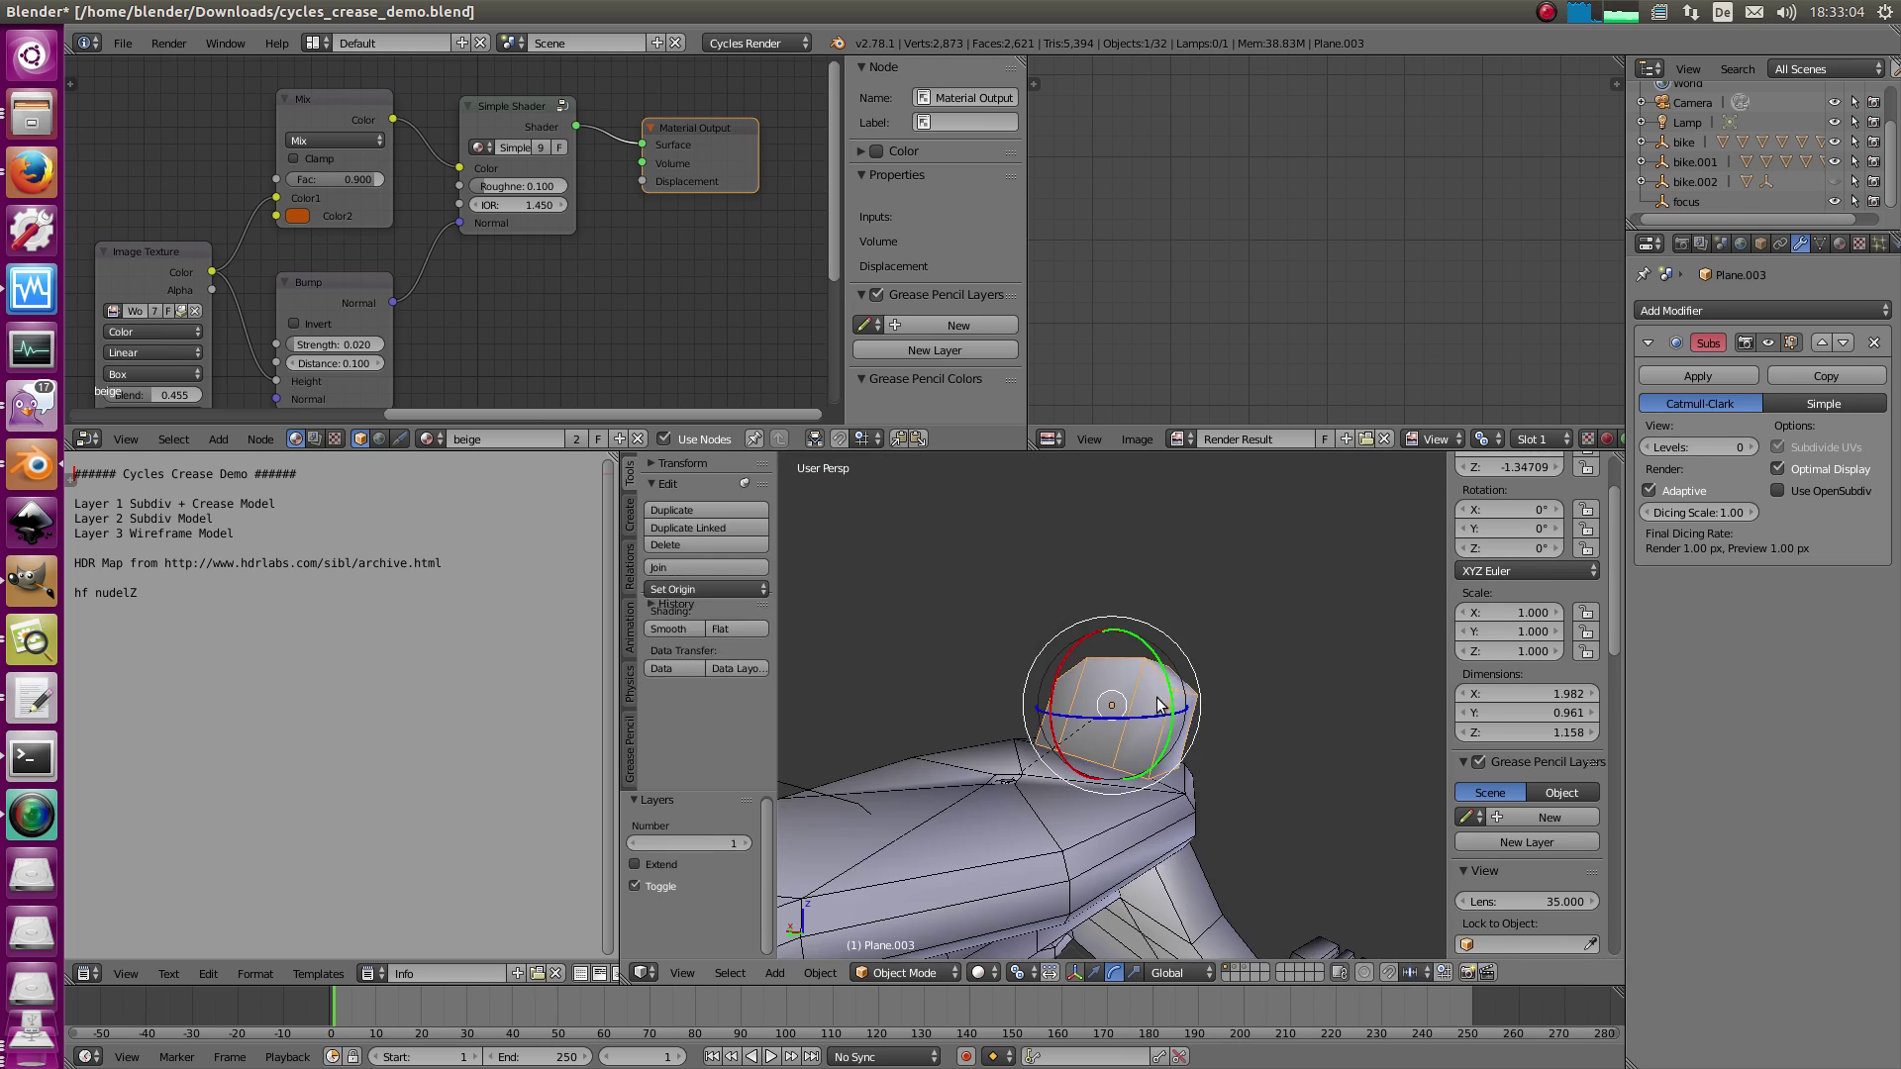
# - Open the backrest in Edit Mode with edge selection and select its lower front edges to read their Mean Crease
pyautogui.press('Tab')
pyautogui.hotkey('ctrl', 'Tab')
pyautogui.click(1208, 740)
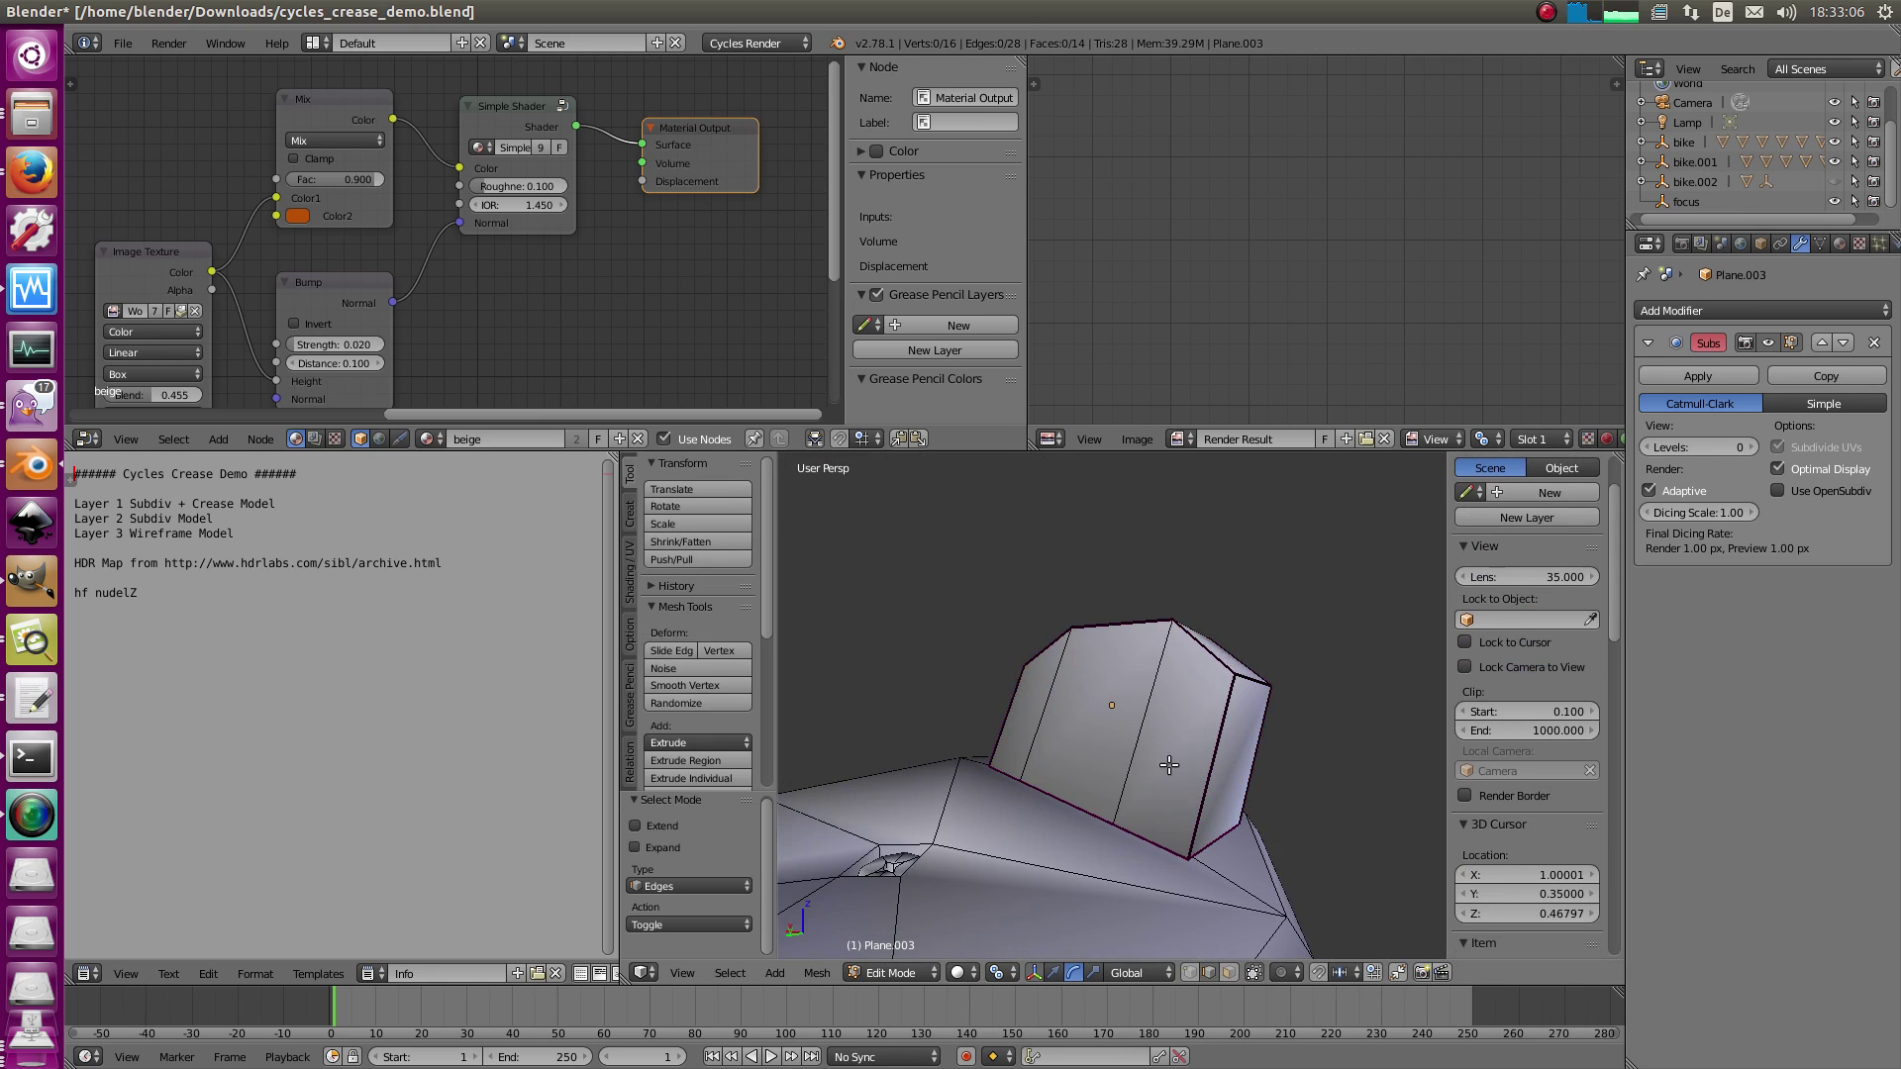
pyautogui.keyDown('alt'); pyautogui.rightClick(1138, 839); pyautogui.keyUp('alt')
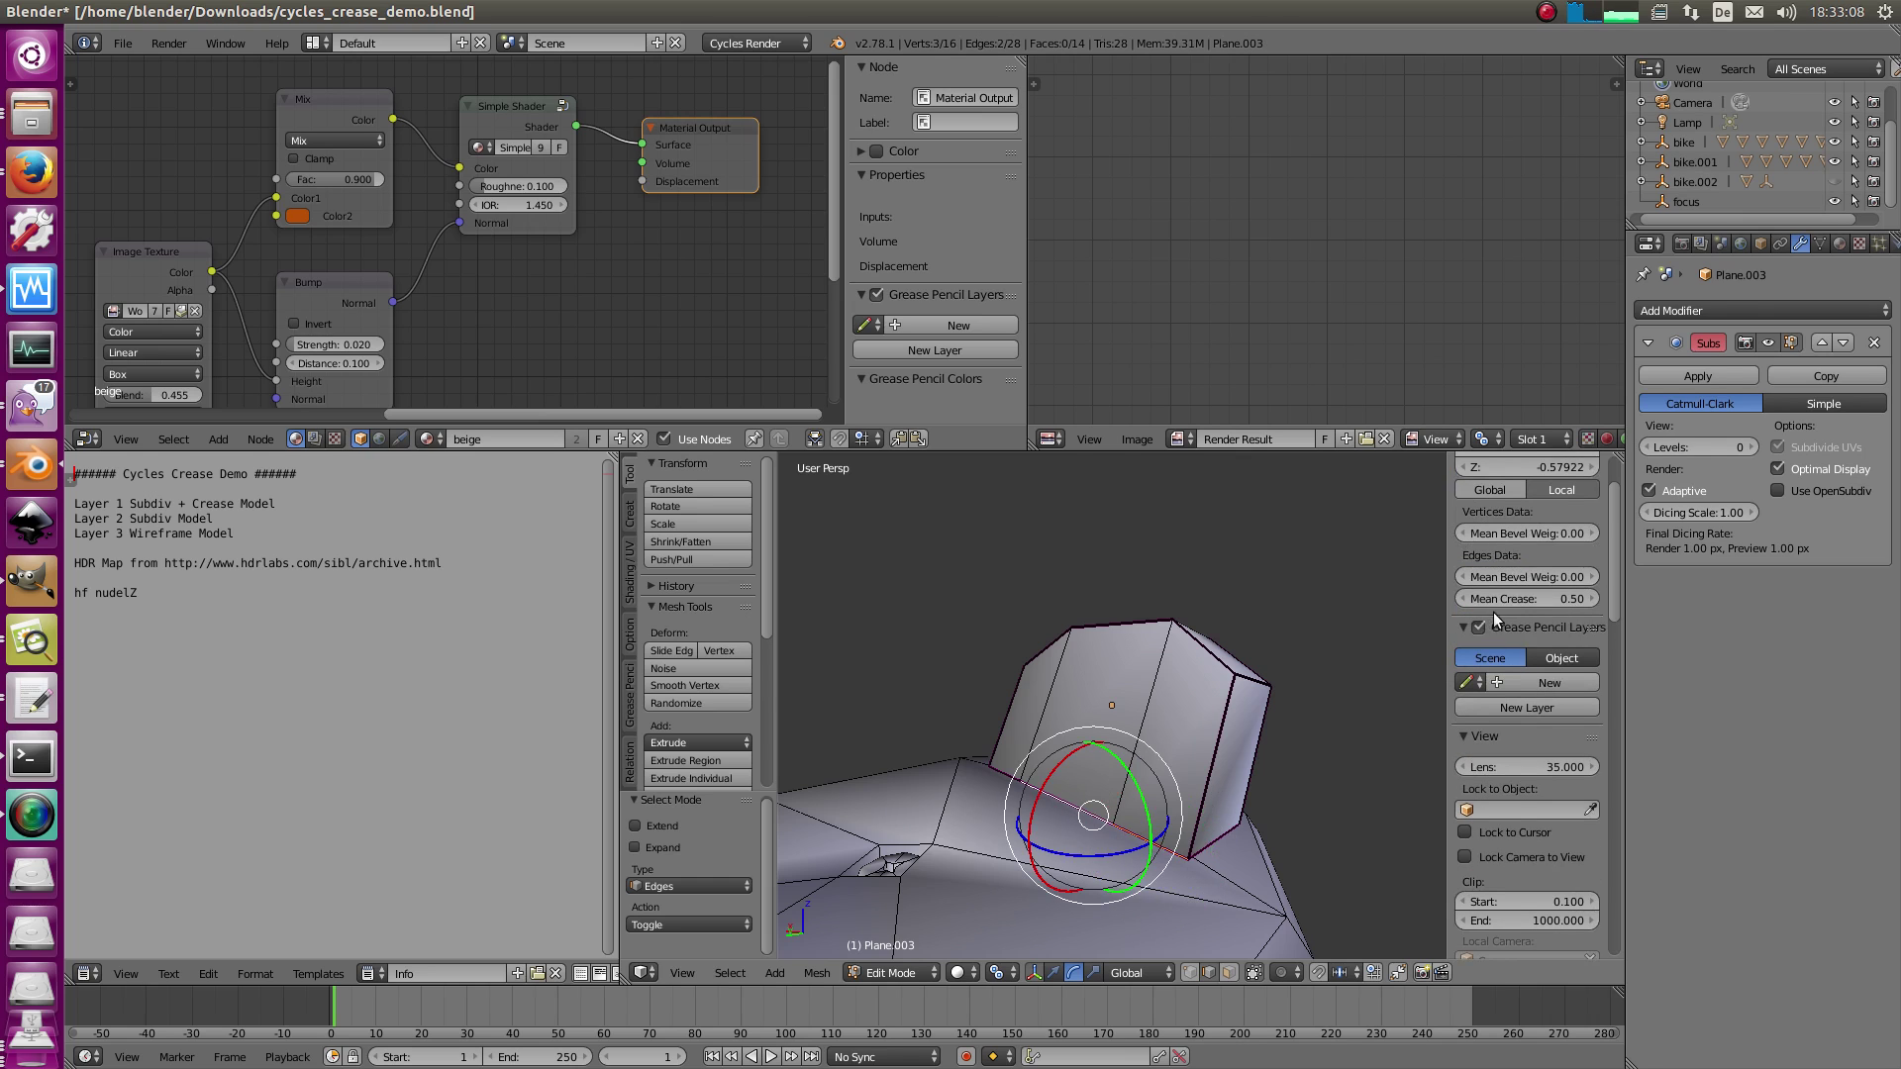
# - Select a single bottom edge of the backrest instead and extend the selection to all edges with similar crease
pyautogui.press('a')
pyautogui.moveTo(1106, 826); pyautogui.dragTo(1084, 838, button='middle')
pyautogui.rightClick(1088, 842)
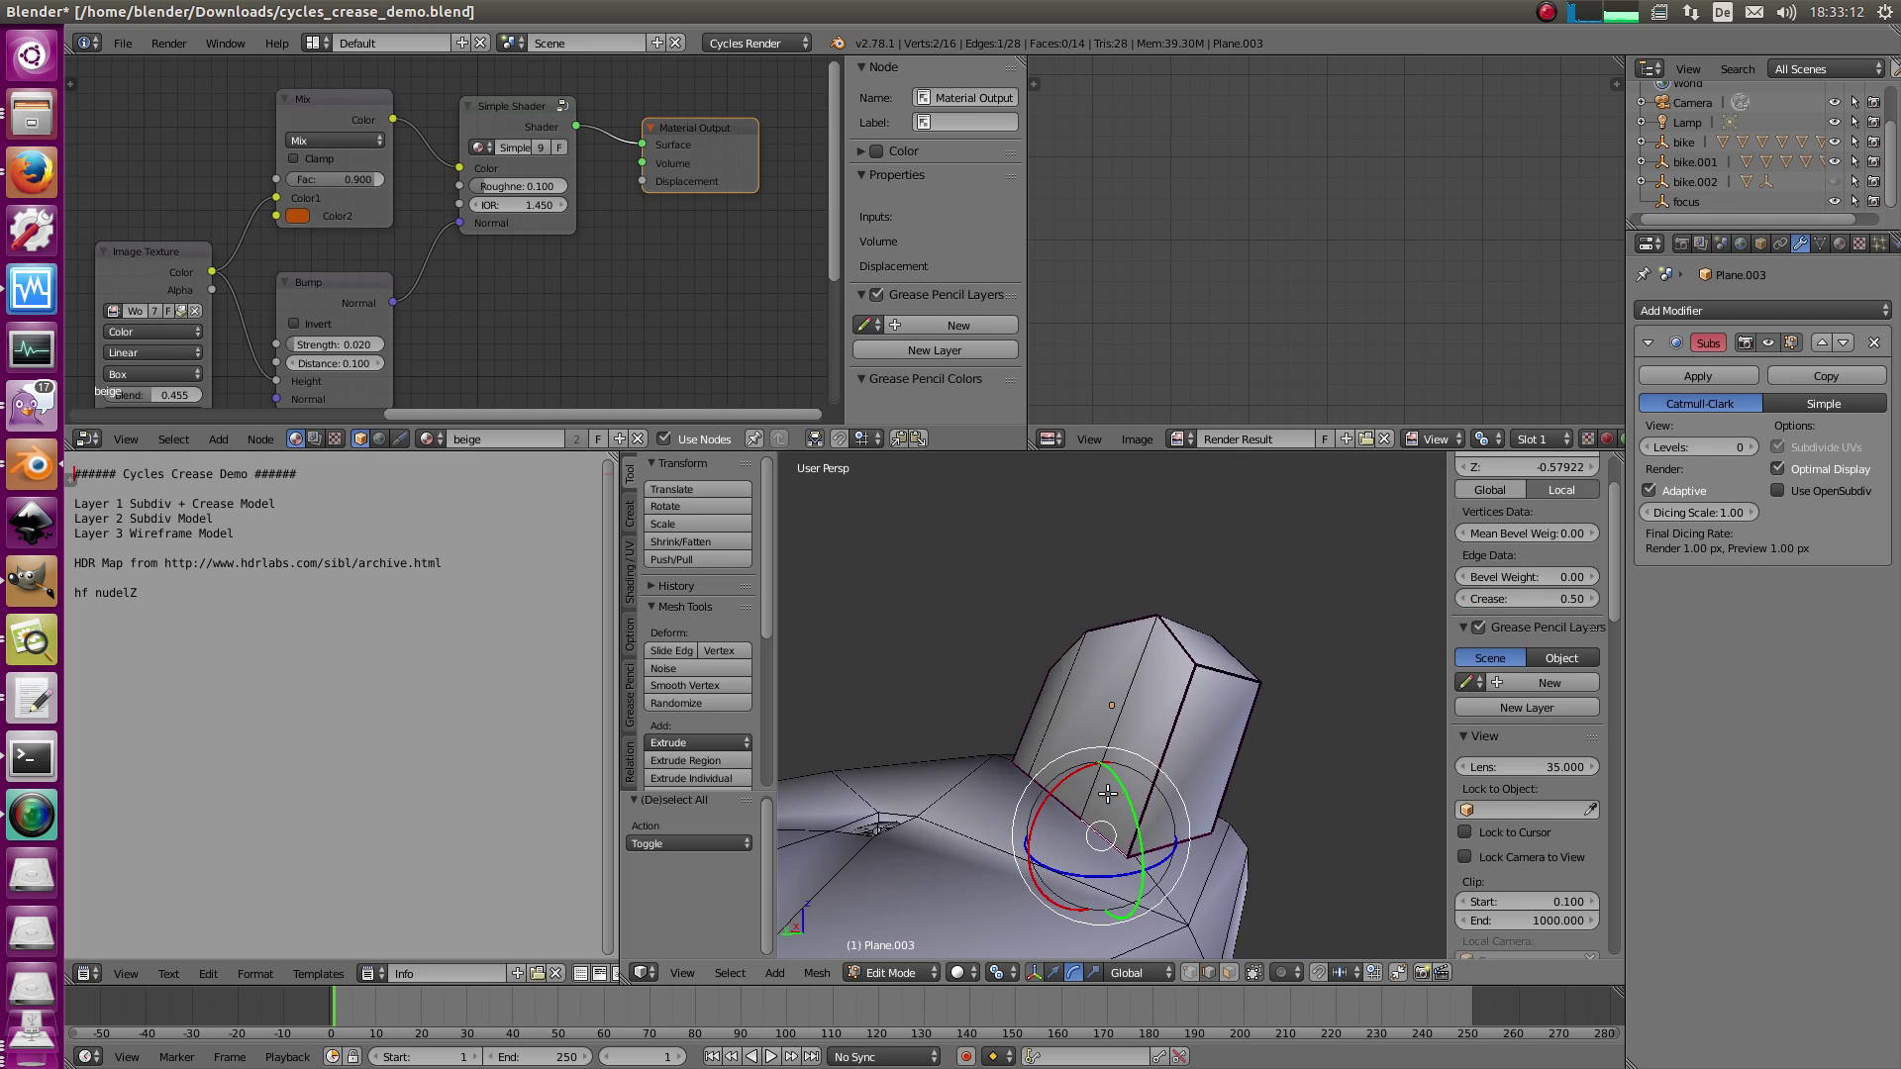
pyautogui.hotkey('shift', 'g')
pyautogui.click(1091, 796)
# - Select one side edge of the backrest and select all edges with a similar crease
pyautogui.moveTo(1091, 804); pyautogui.dragTo(1186, 744, button='middle')
pyautogui.rightClick(1155, 744)
pyautogui.hotkey('shift', 'g')
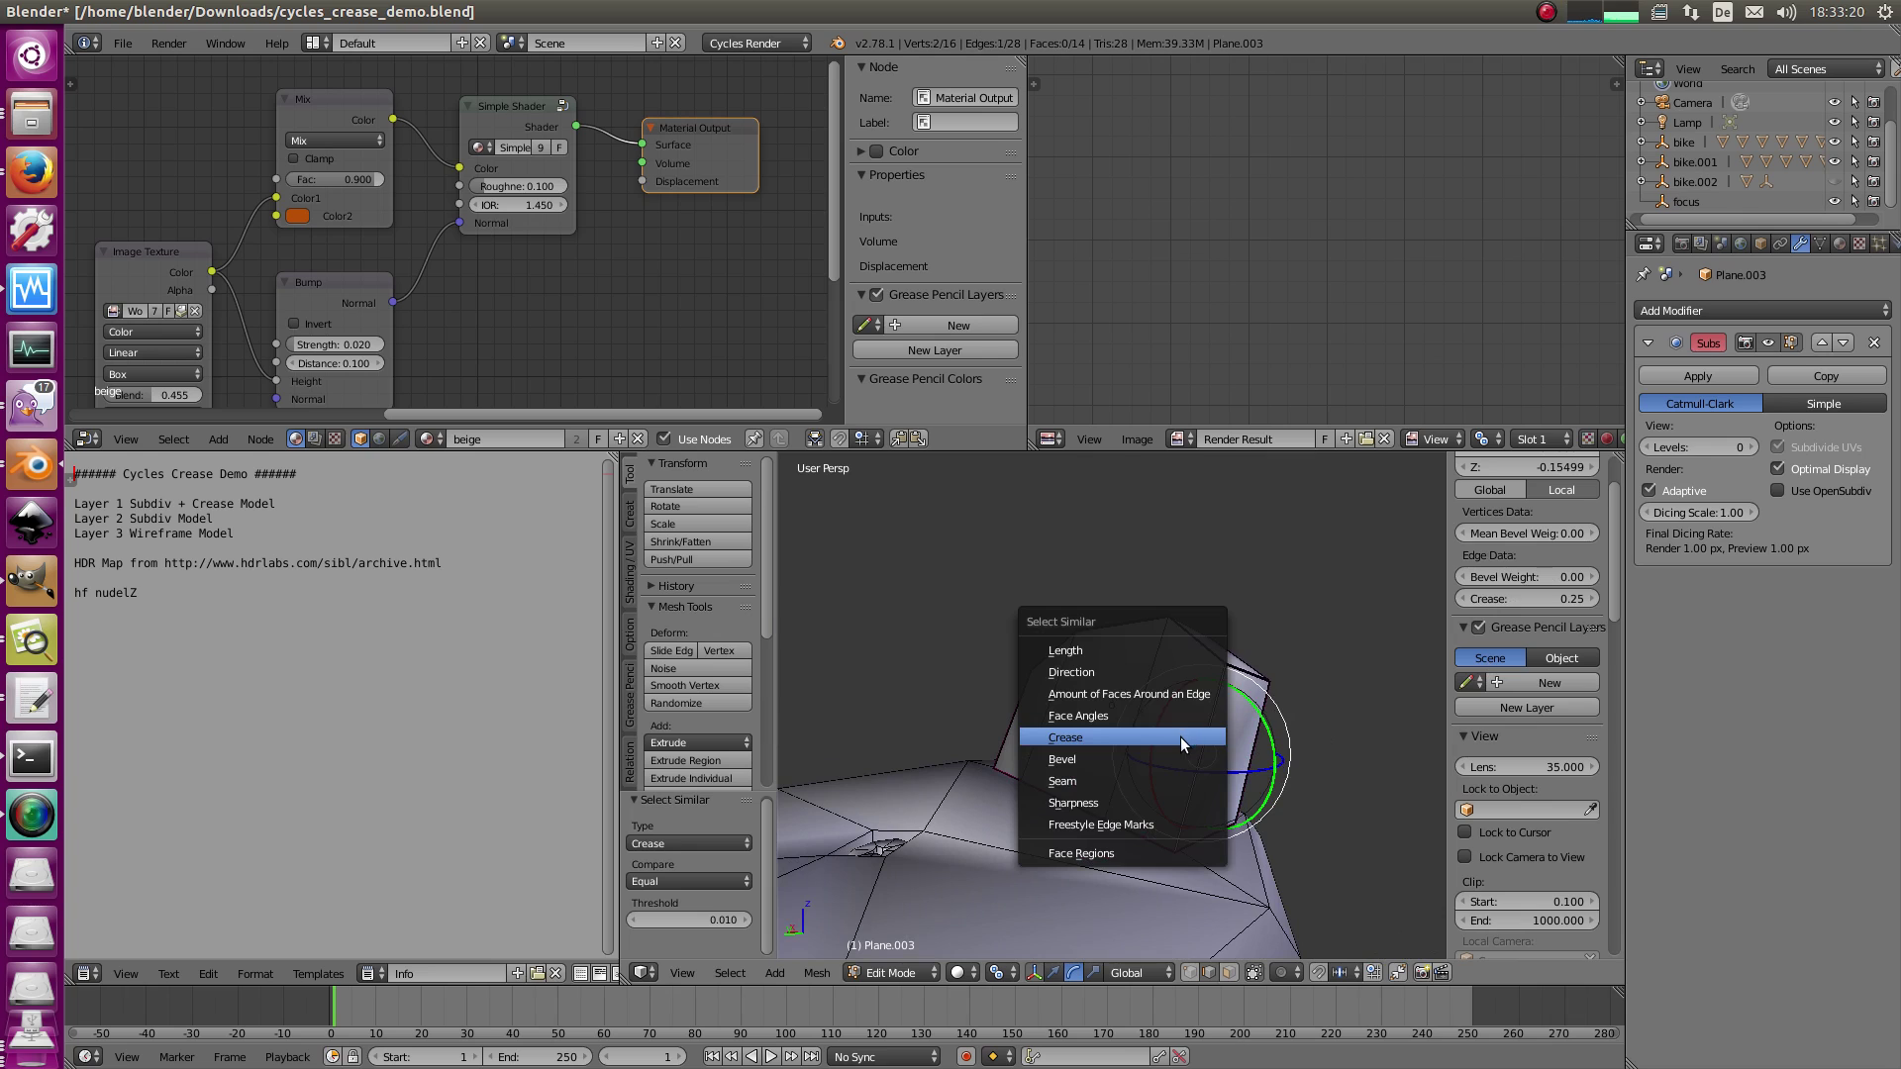
pyautogui.click(1183, 738)
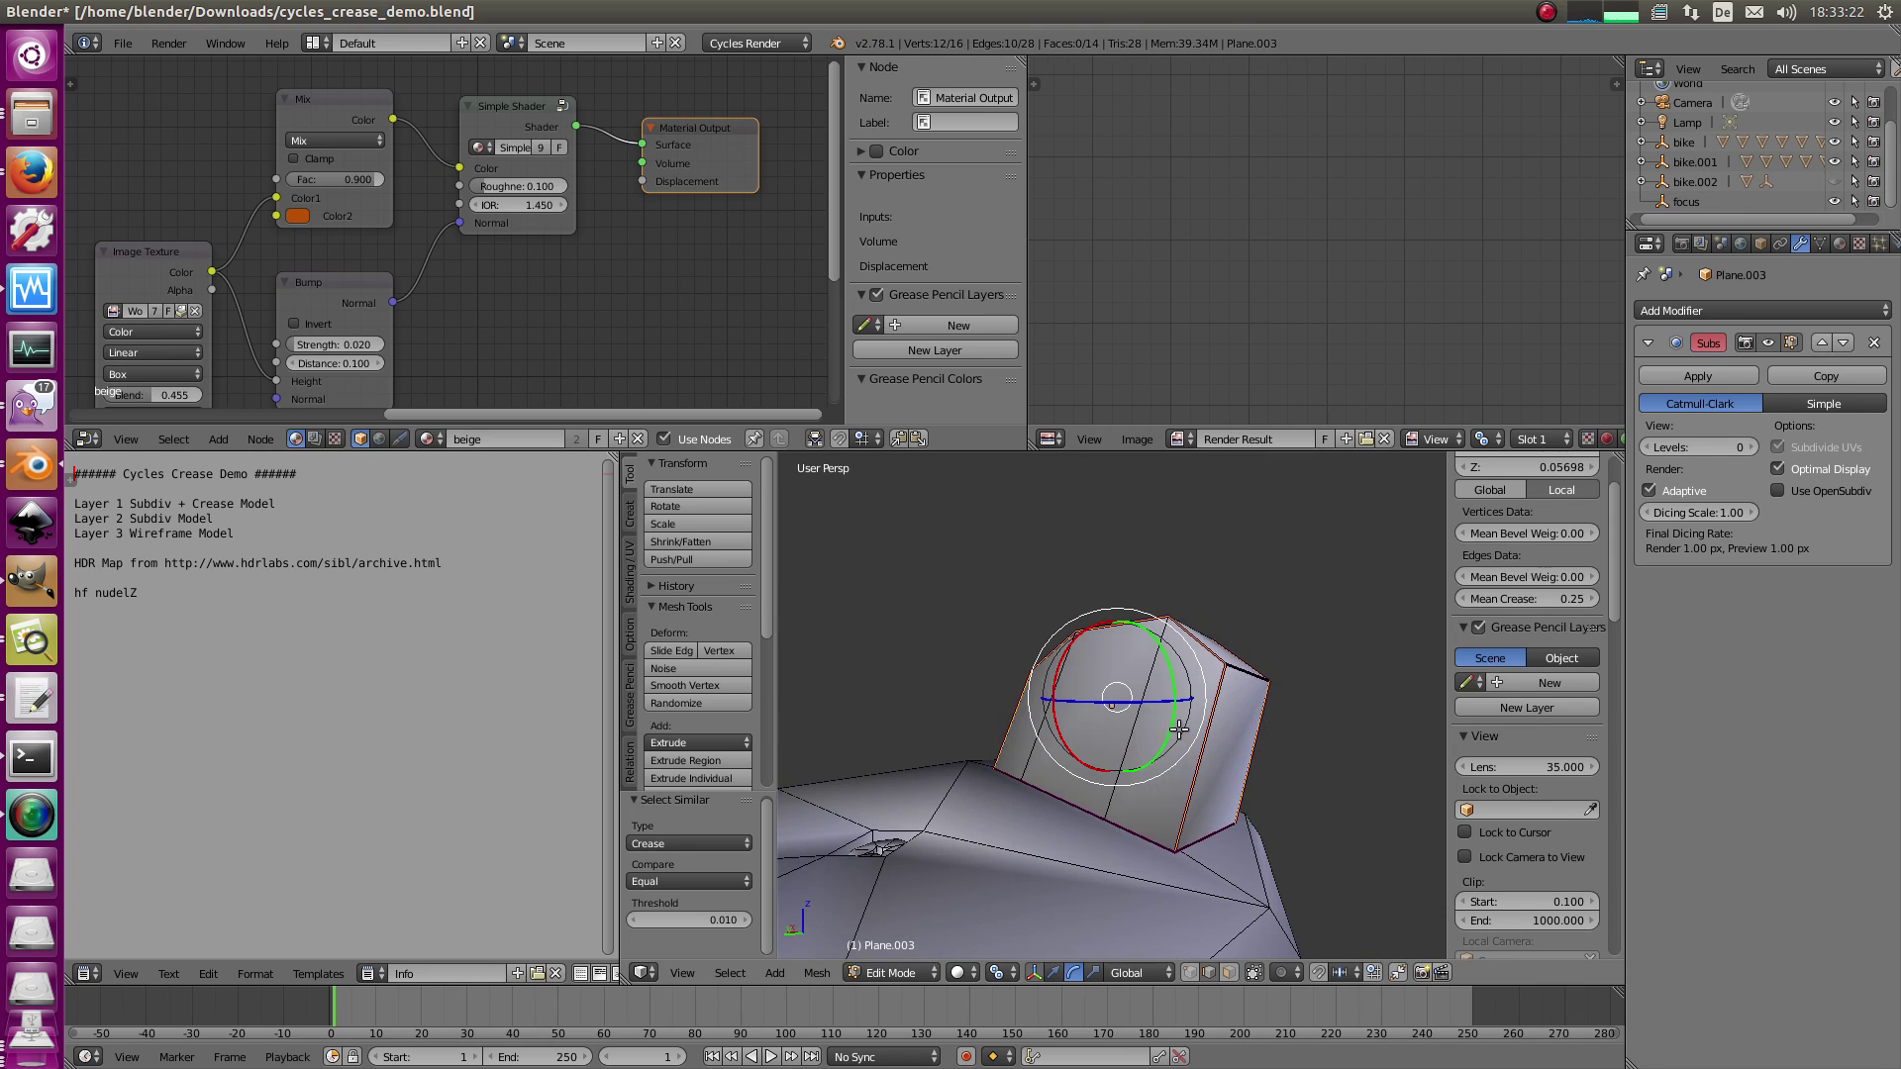
# - Clear the edge selection, leave Edit Mode and inspect the creased backrest in Rendered shading
pyautogui.moveTo(1183, 737)
pyautogui.mouseDown(button='middle')
pyautogui.moveTo(1078, 733)
pyautogui.moveTo(933, 657)
pyautogui.moveTo(1080, 644)
pyautogui.moveTo(1225, 714)
pyautogui.moveTo(1196, 792)
pyautogui.moveTo(1180, 748)
pyautogui.mouseUp(button='middle')
pyautogui.press('a')
pyautogui.rightClick(1225, 714)
pyautogui.press('Tab')
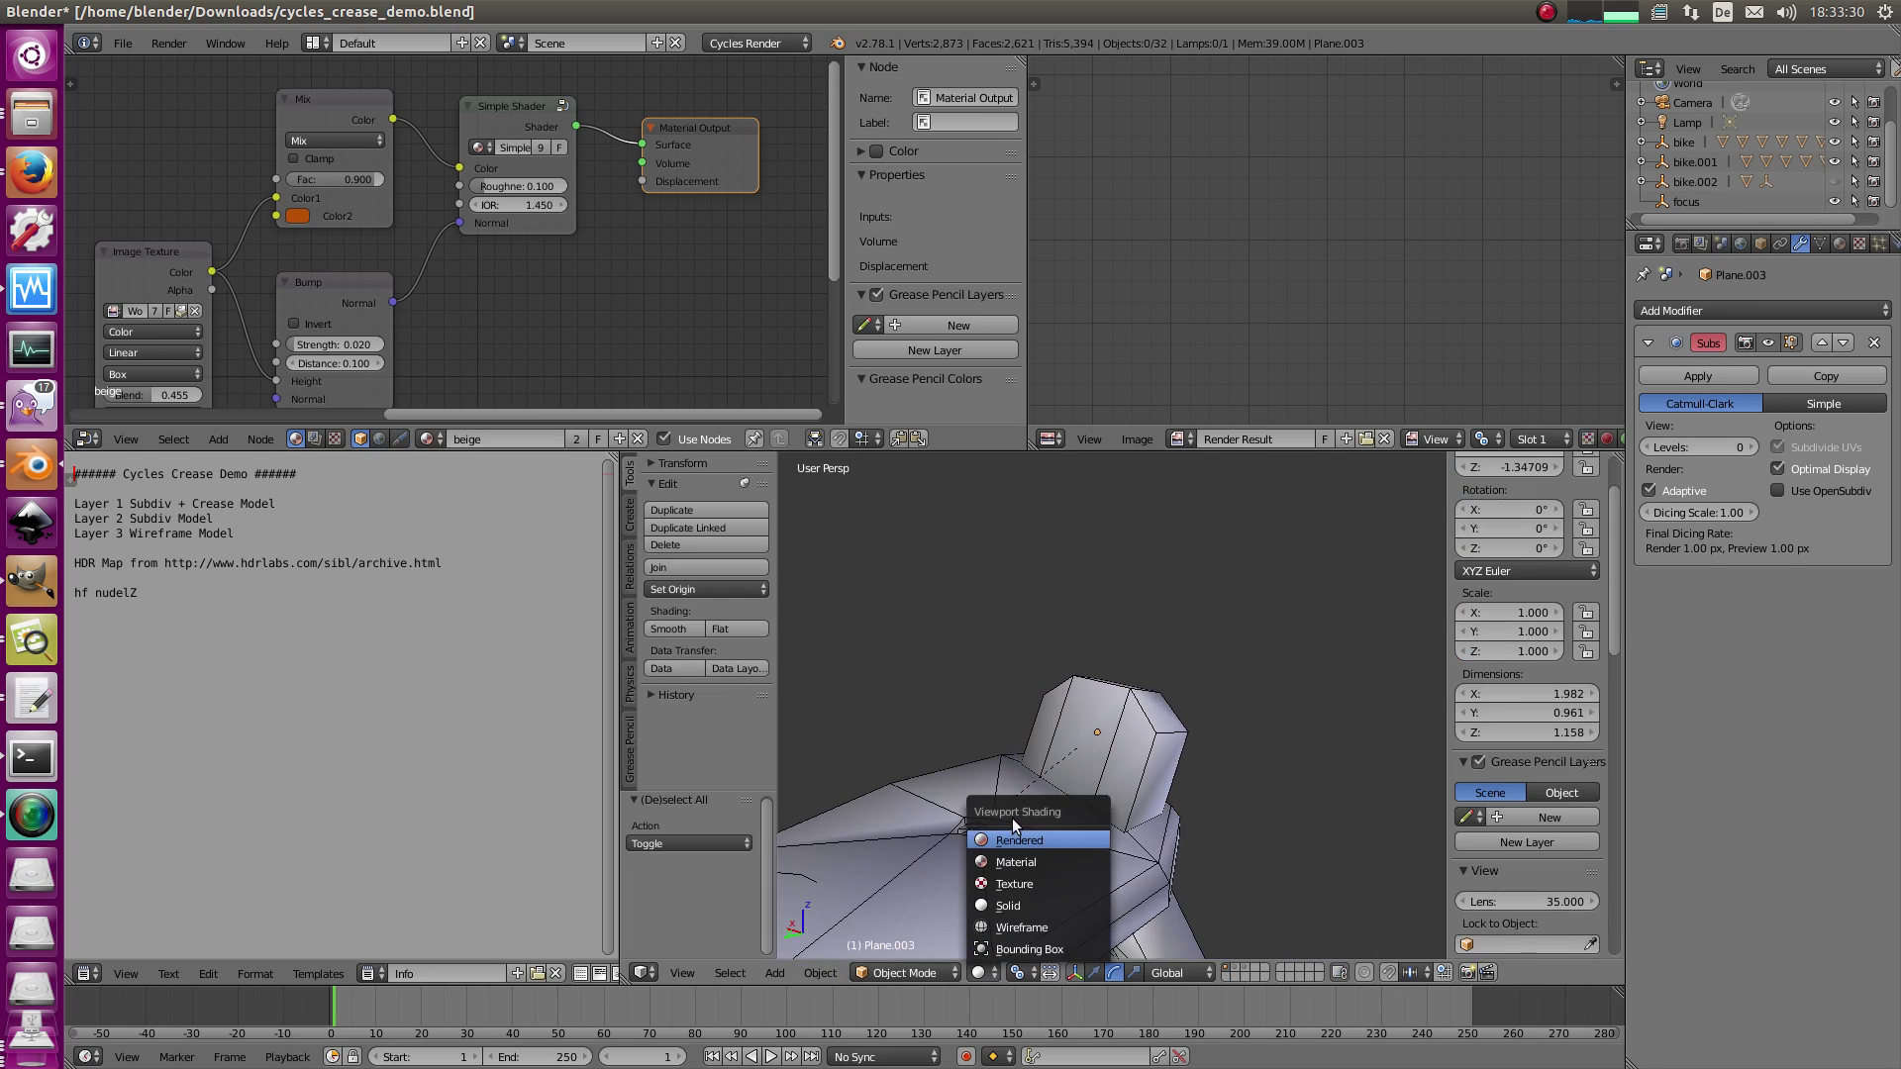
pyautogui.click(1007, 823)
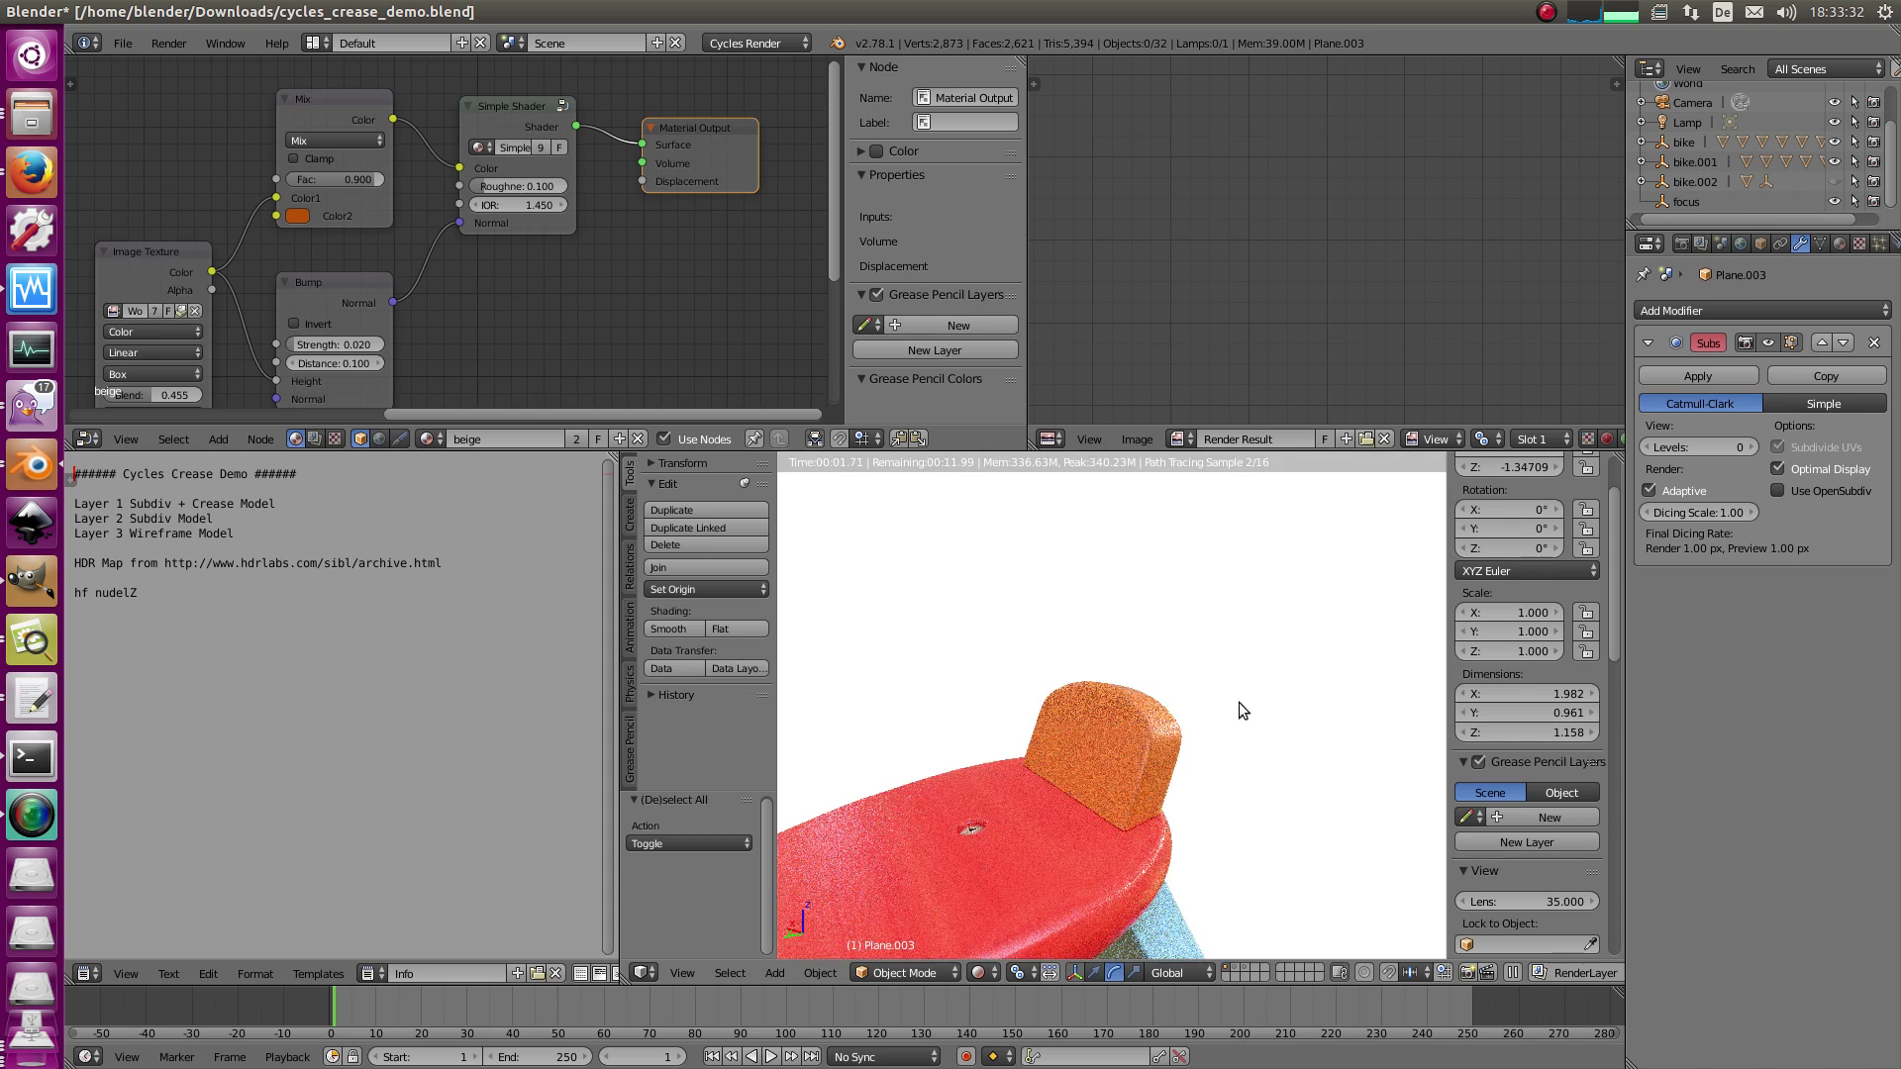
pyautogui.moveTo(1049, 741); pyautogui.dragTo(1058, 941, button='middle')
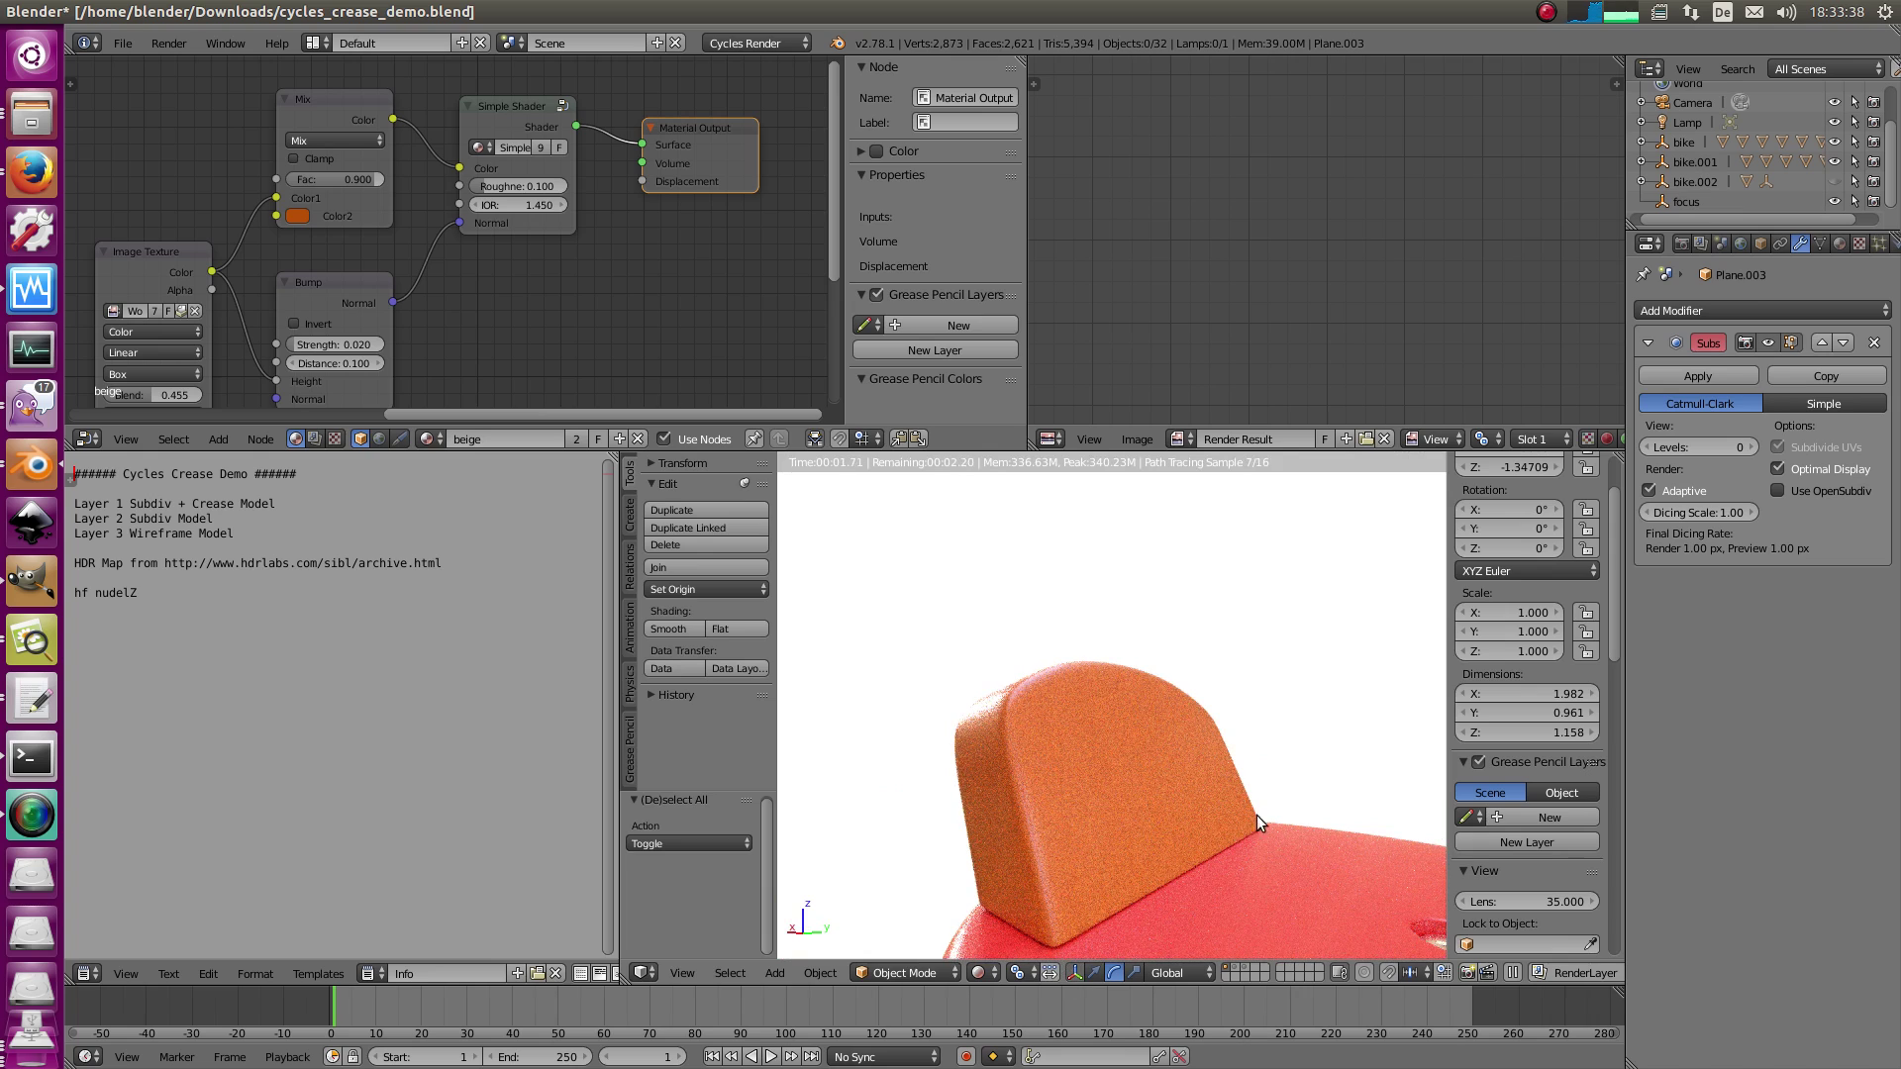
# - Examine the rendered backrest from several angles, checking its rounded top corners and its lower edges against the seat
pyautogui.moveTo(1257, 816); pyautogui.dragTo(956, 658, button='middle')
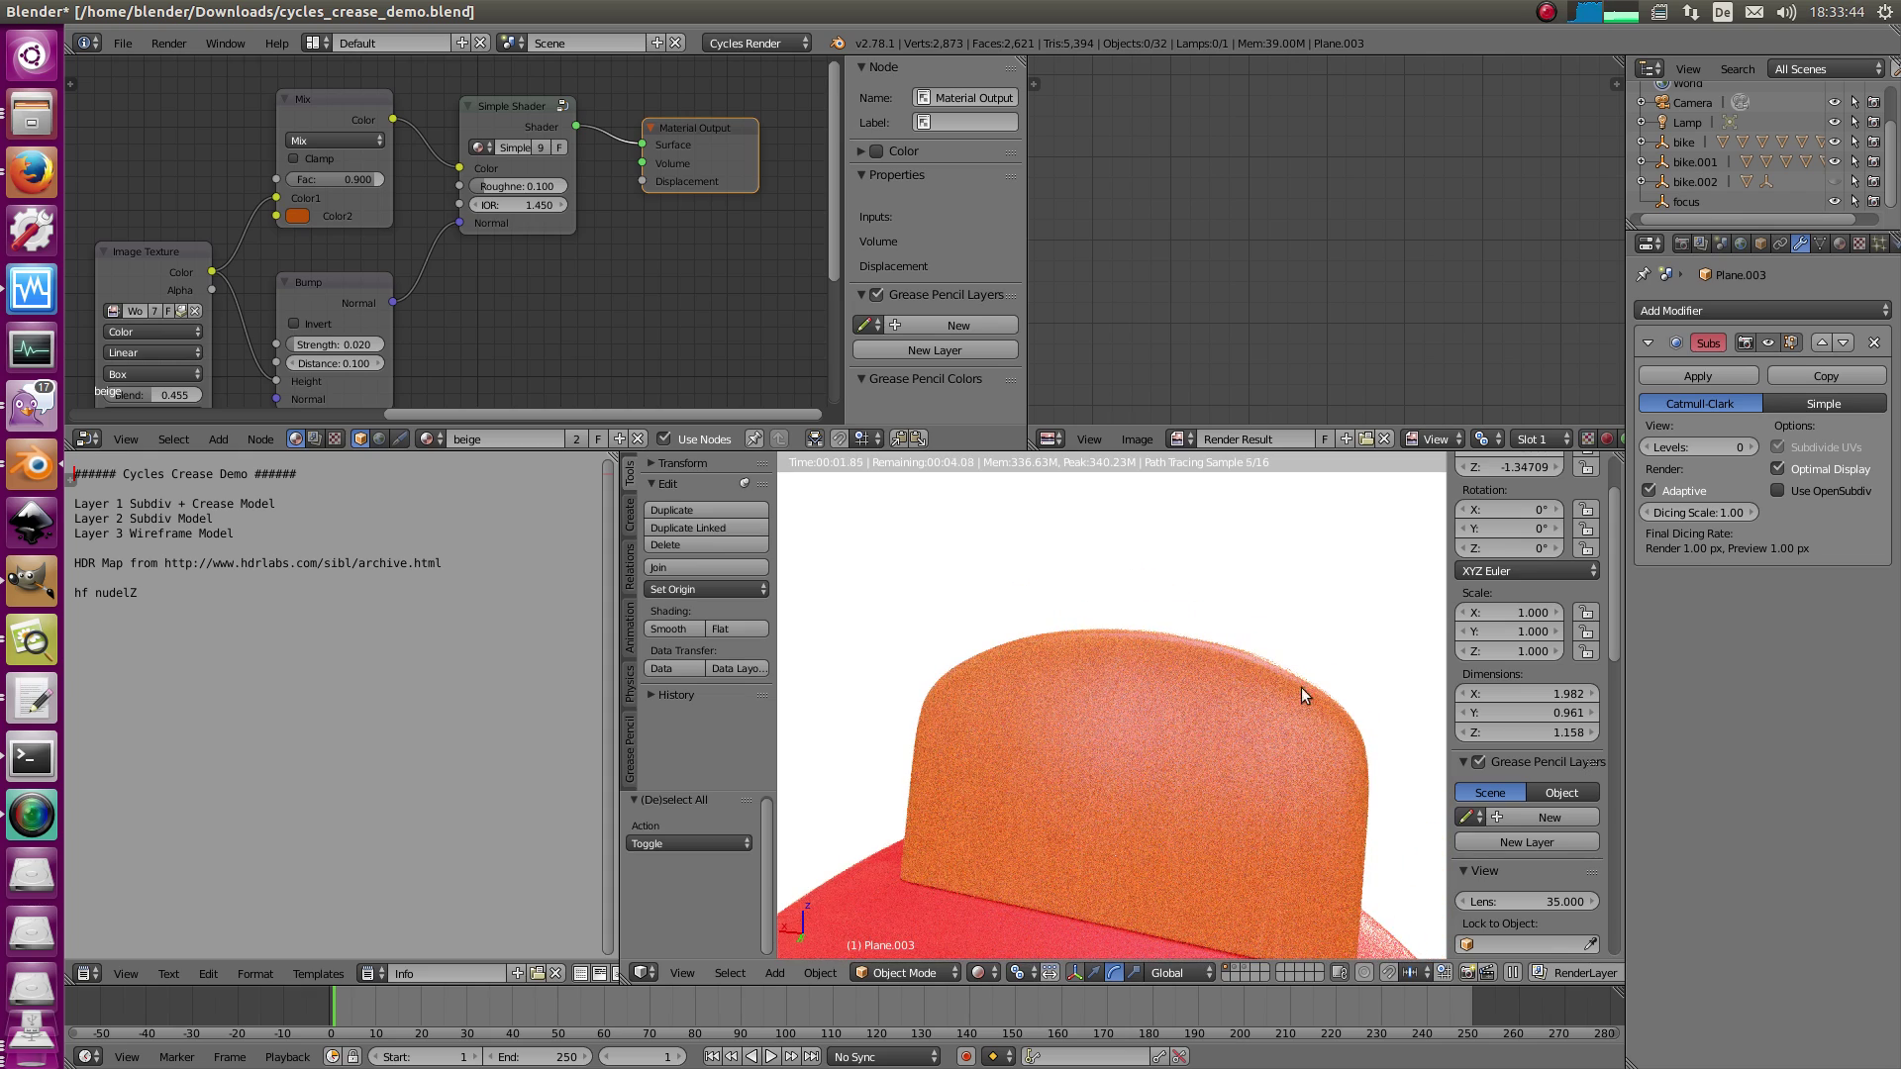
pyautogui.moveTo(1085, 639); pyautogui.dragTo(1198, 710, button='middle')
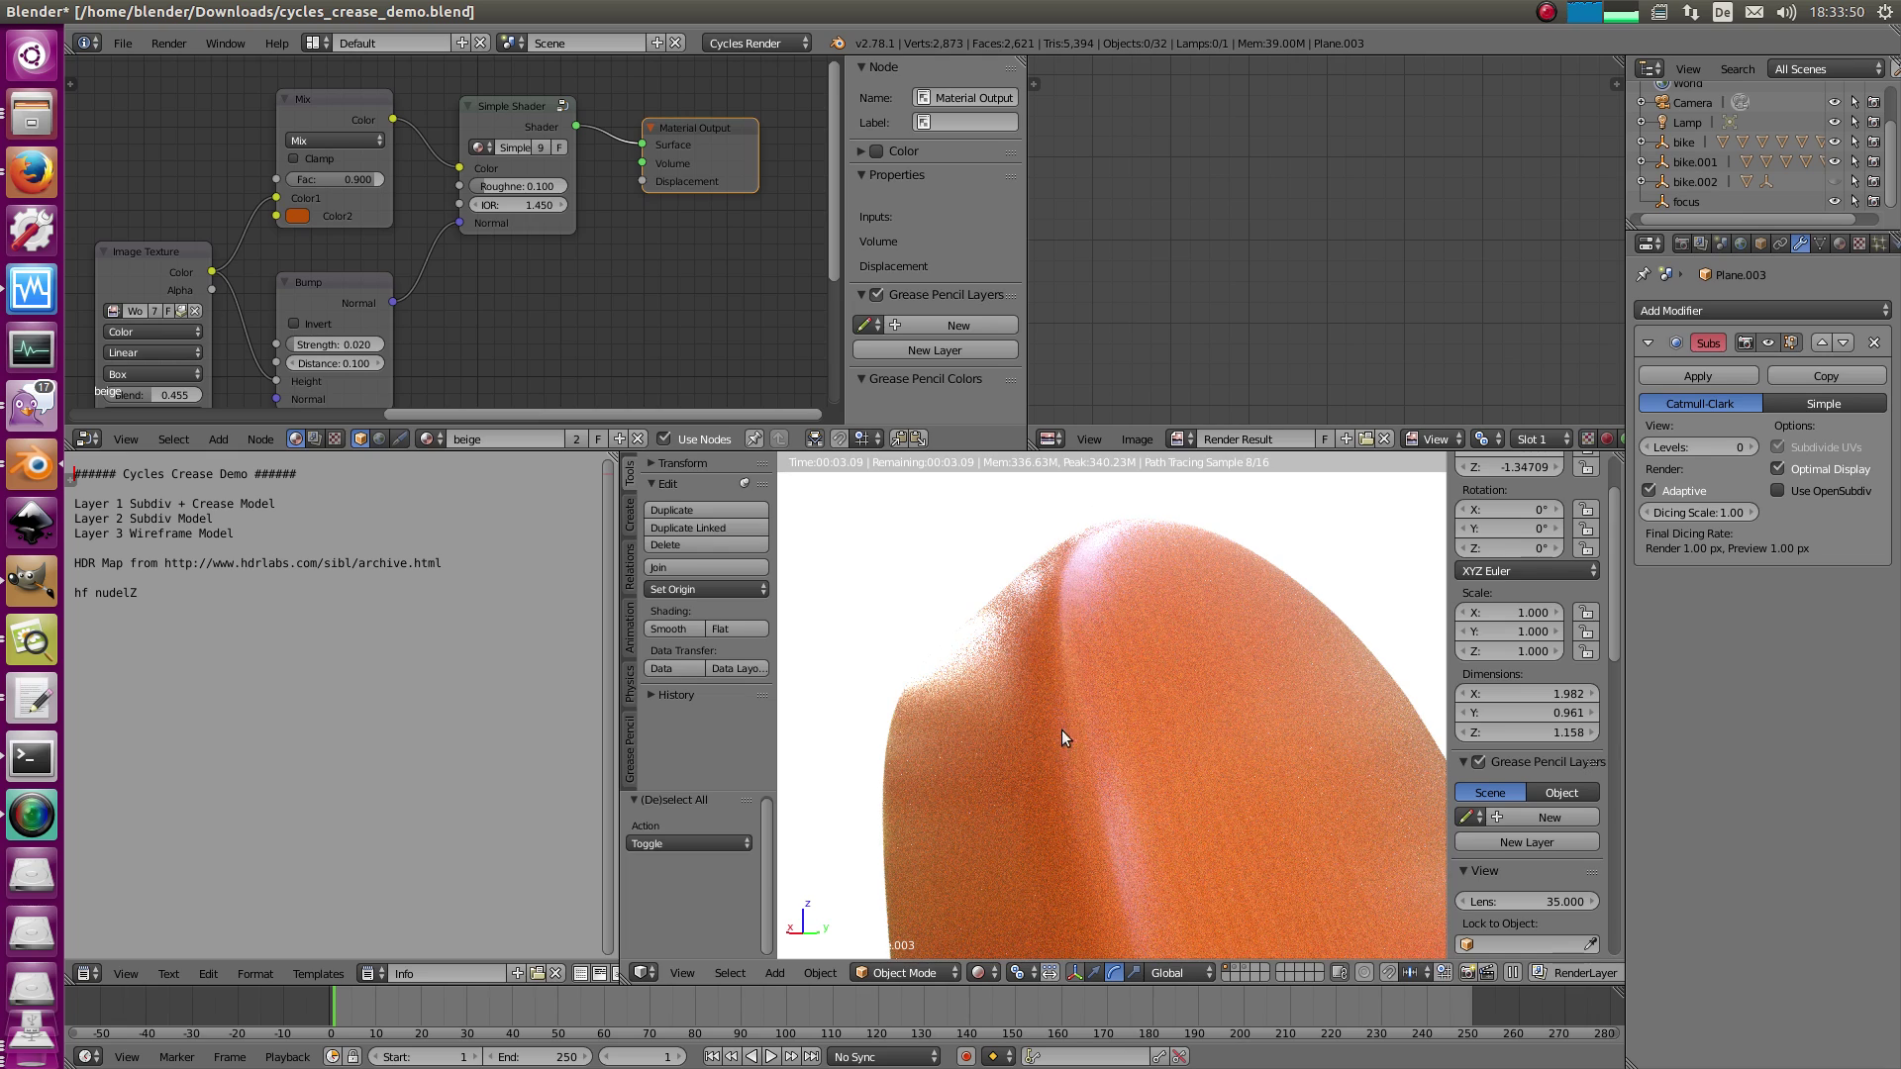
pyautogui.scroll(-8, 1179, 691)
pyautogui.moveTo(1196, 711); pyautogui.dragTo(1258, 715, button='middle')
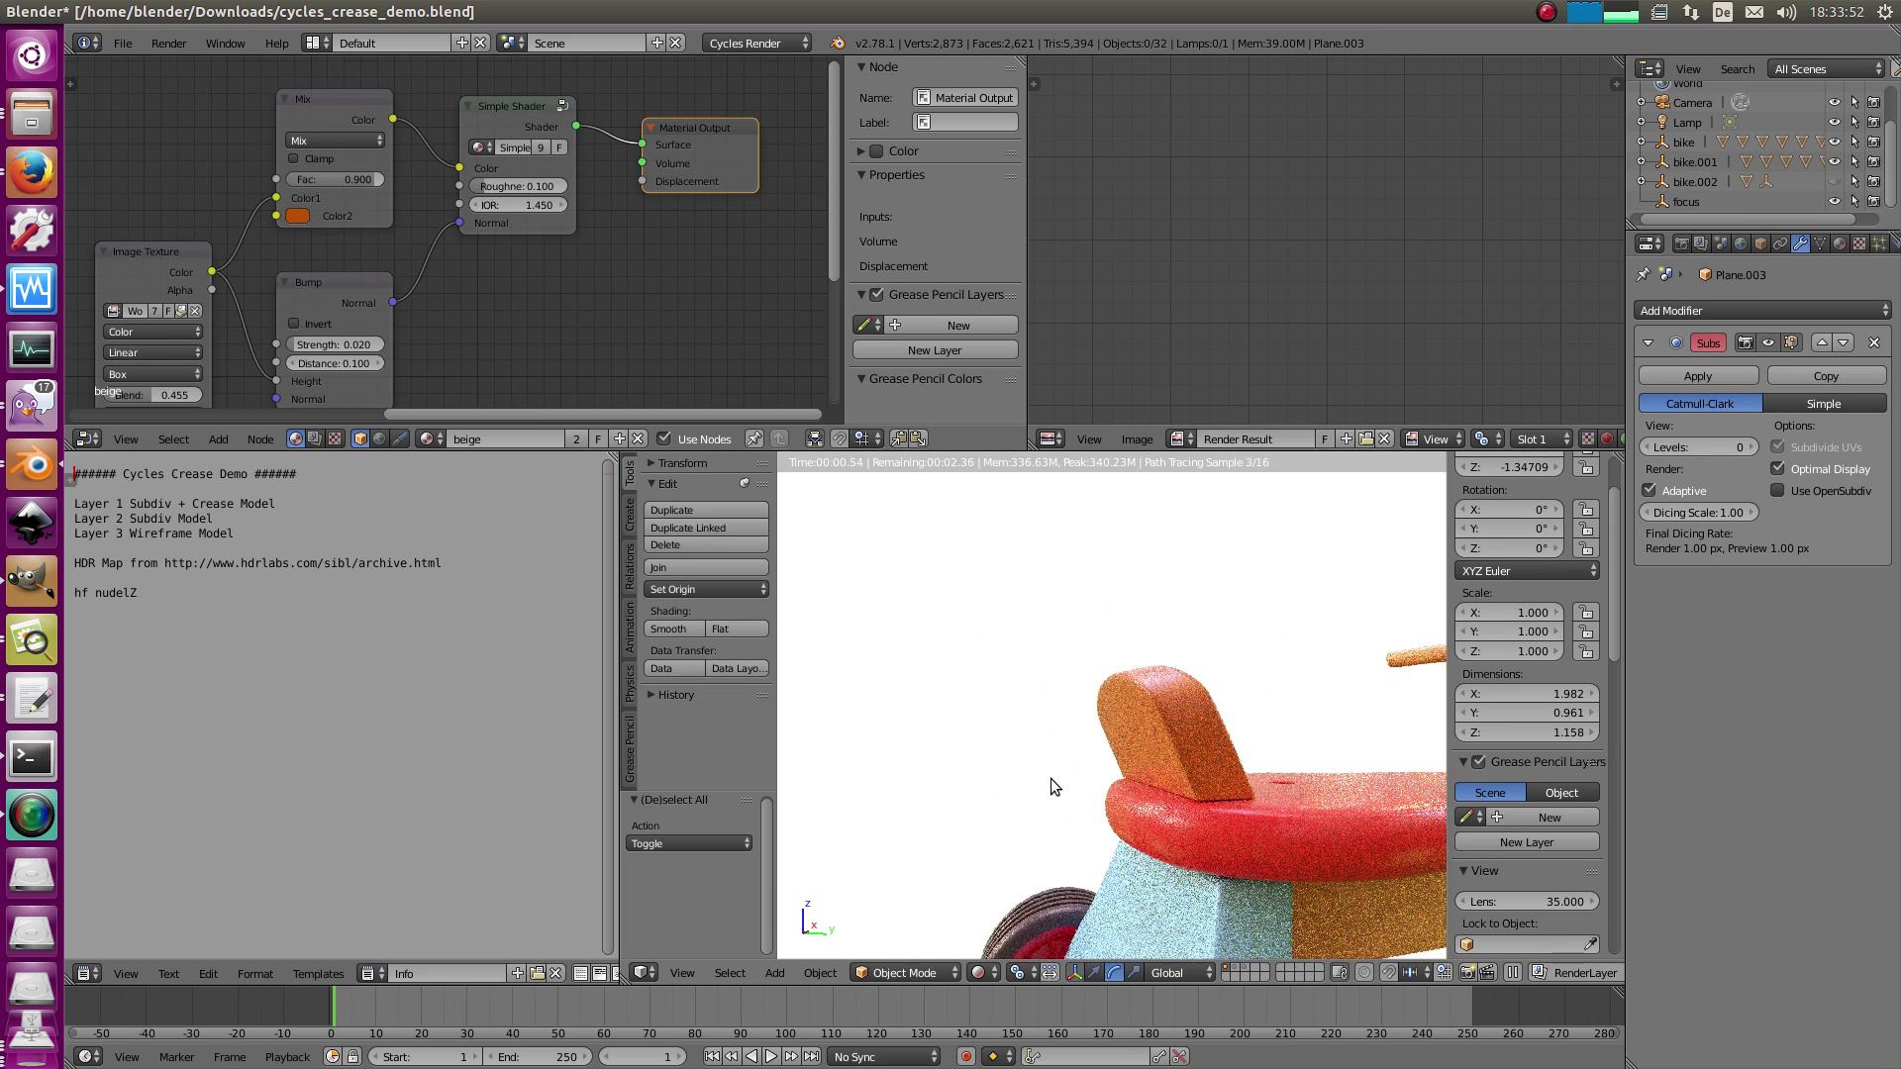
pyautogui.moveTo(1049, 779)
pyautogui.mouseDown(button='middle')
pyautogui.moveTo(1158, 745)
pyautogui.moveTo(1357, 784)
pyautogui.moveTo(1256, 834)
pyautogui.mouseUp(button='middle')
# - Compare the backrest's low-poly mesh in Wireframe and Solid shading with its Rendered version
pyautogui.press('z')
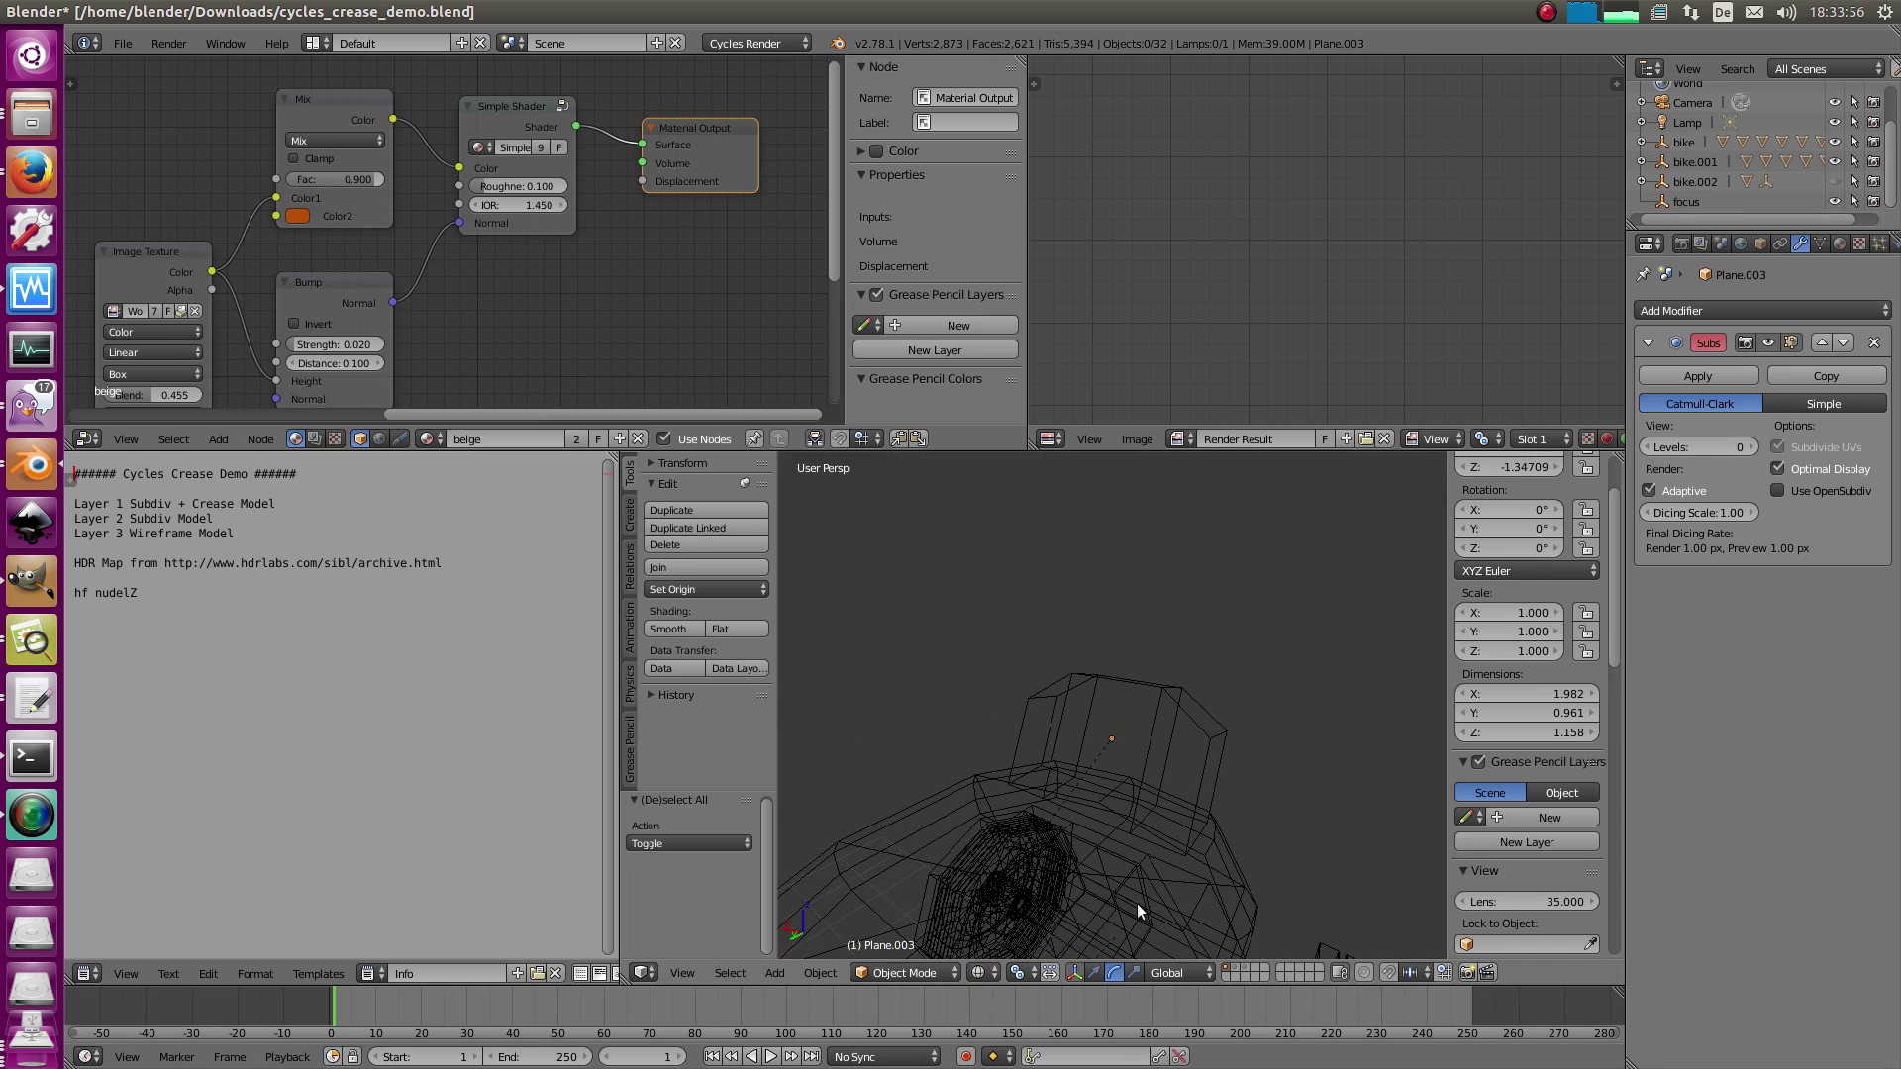
pyautogui.press('z')
pyautogui.moveTo(1287, 726)
pyautogui.mouseDown(button='middle')
pyautogui.moveTo(1009, 706)
pyautogui.moveTo(1228, 697)
pyautogui.moveTo(1250, 776)
pyautogui.mouseUp(button='middle')
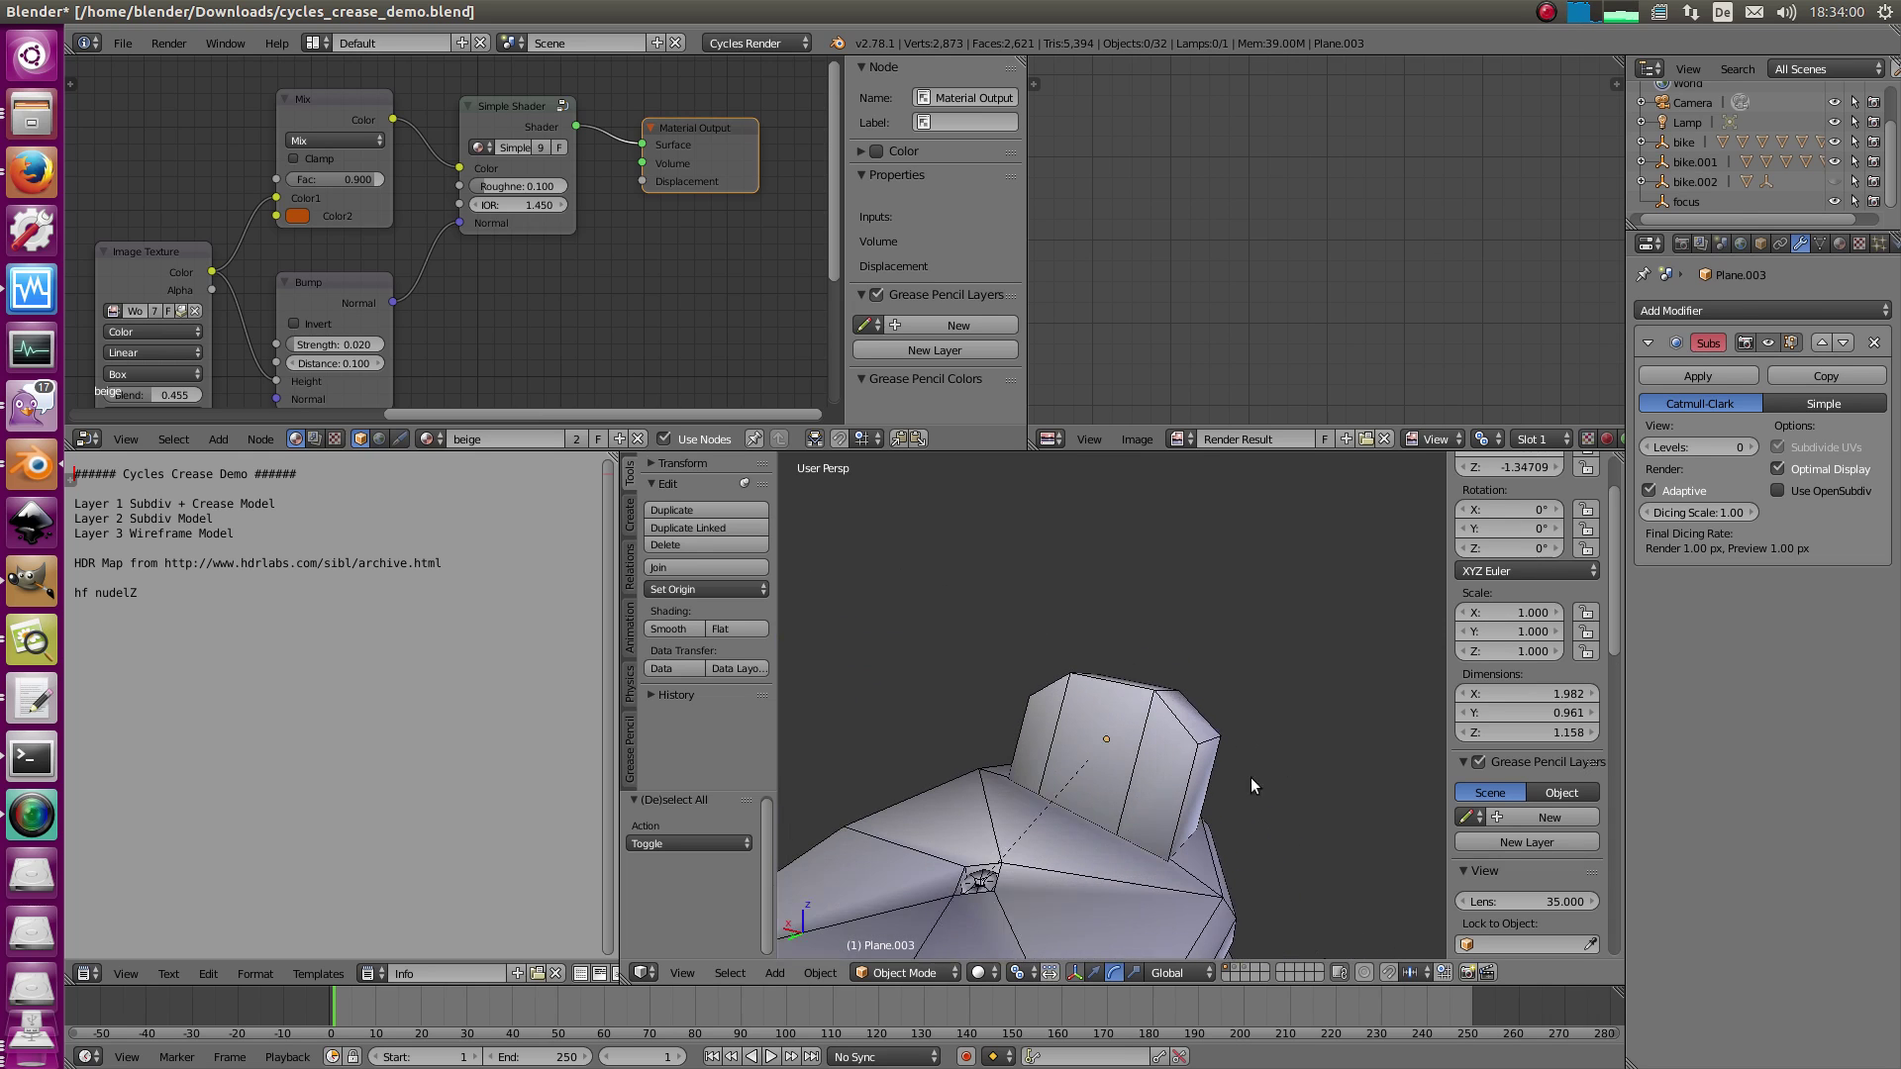
pyautogui.click(988, 979)
pyautogui.click(1020, 831)
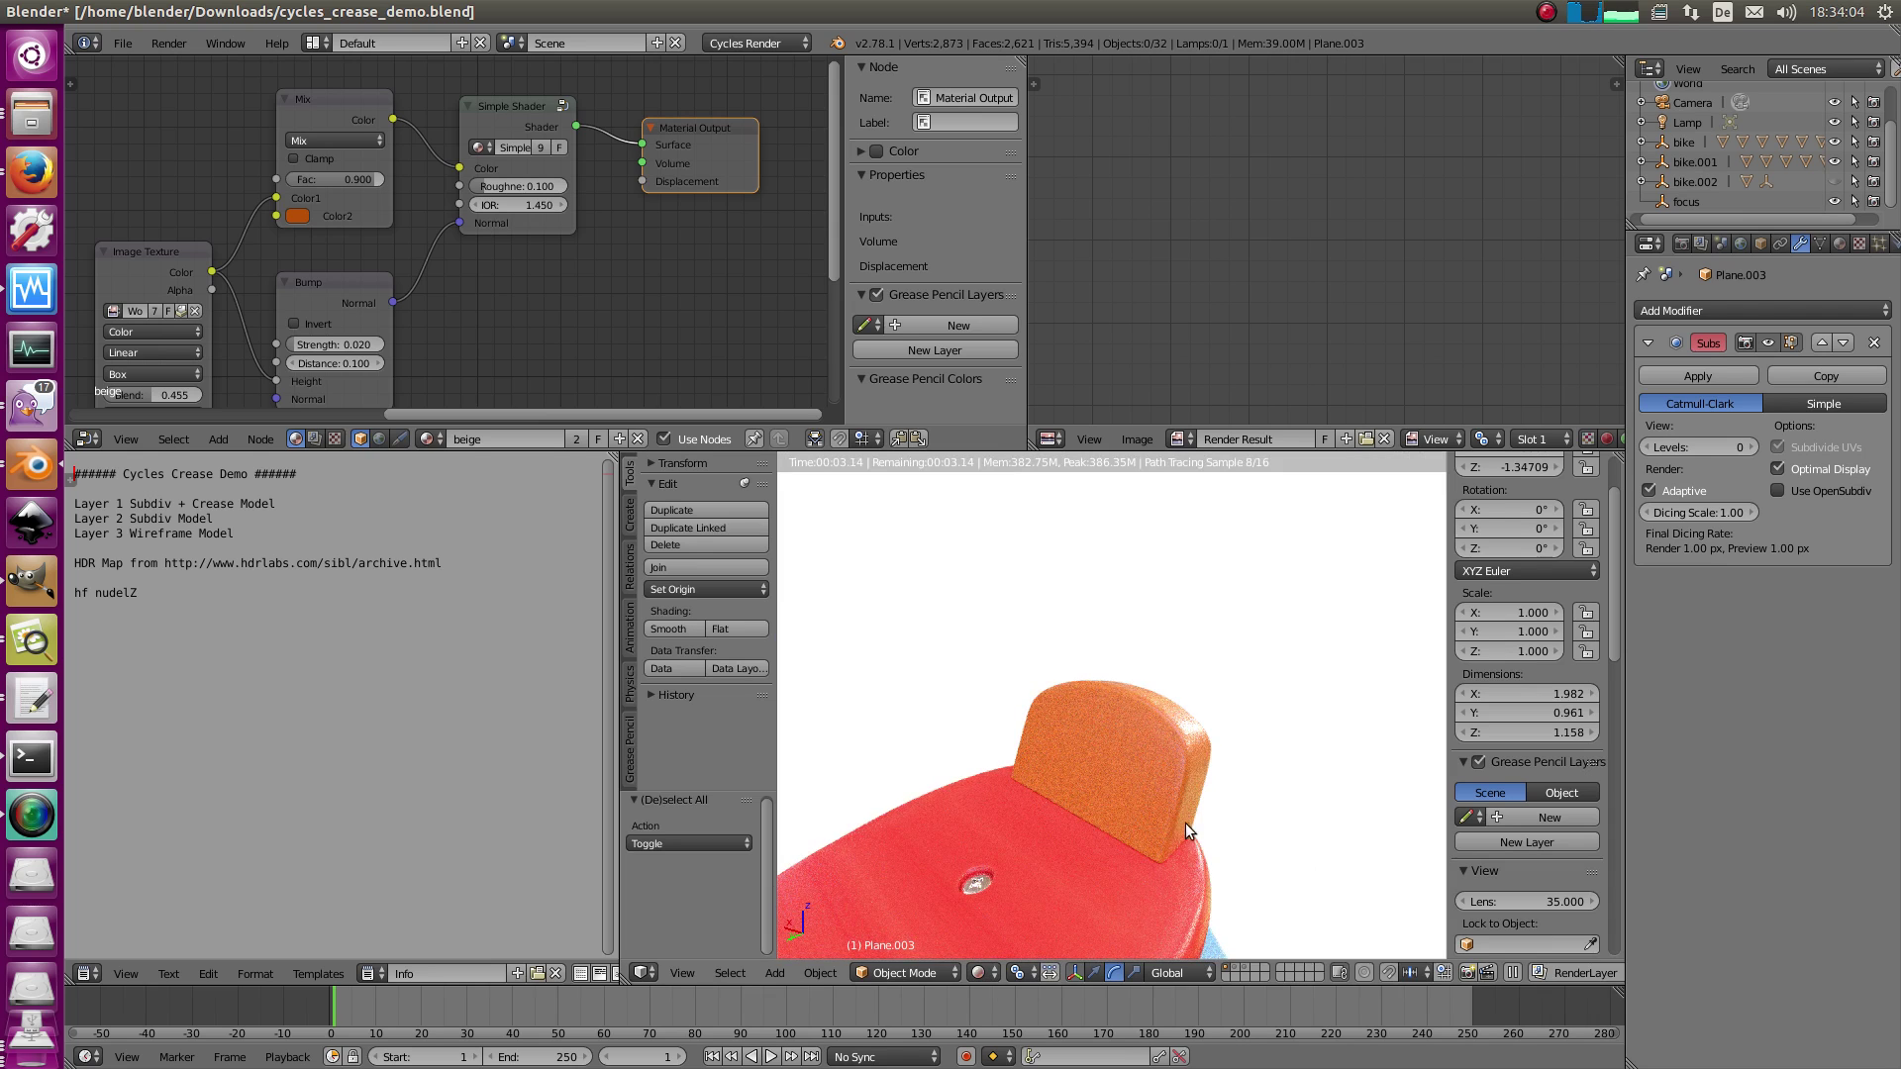
# - Return the whole bike to Solid shading and select the front panel below the handlebar
pyautogui.press('z')
pyautogui.moveTo(1031, 890); pyautogui.dragTo(1151, 716, button='middle')
pyautogui.scroll(-4, 1152, 723)
pyautogui.press('z')
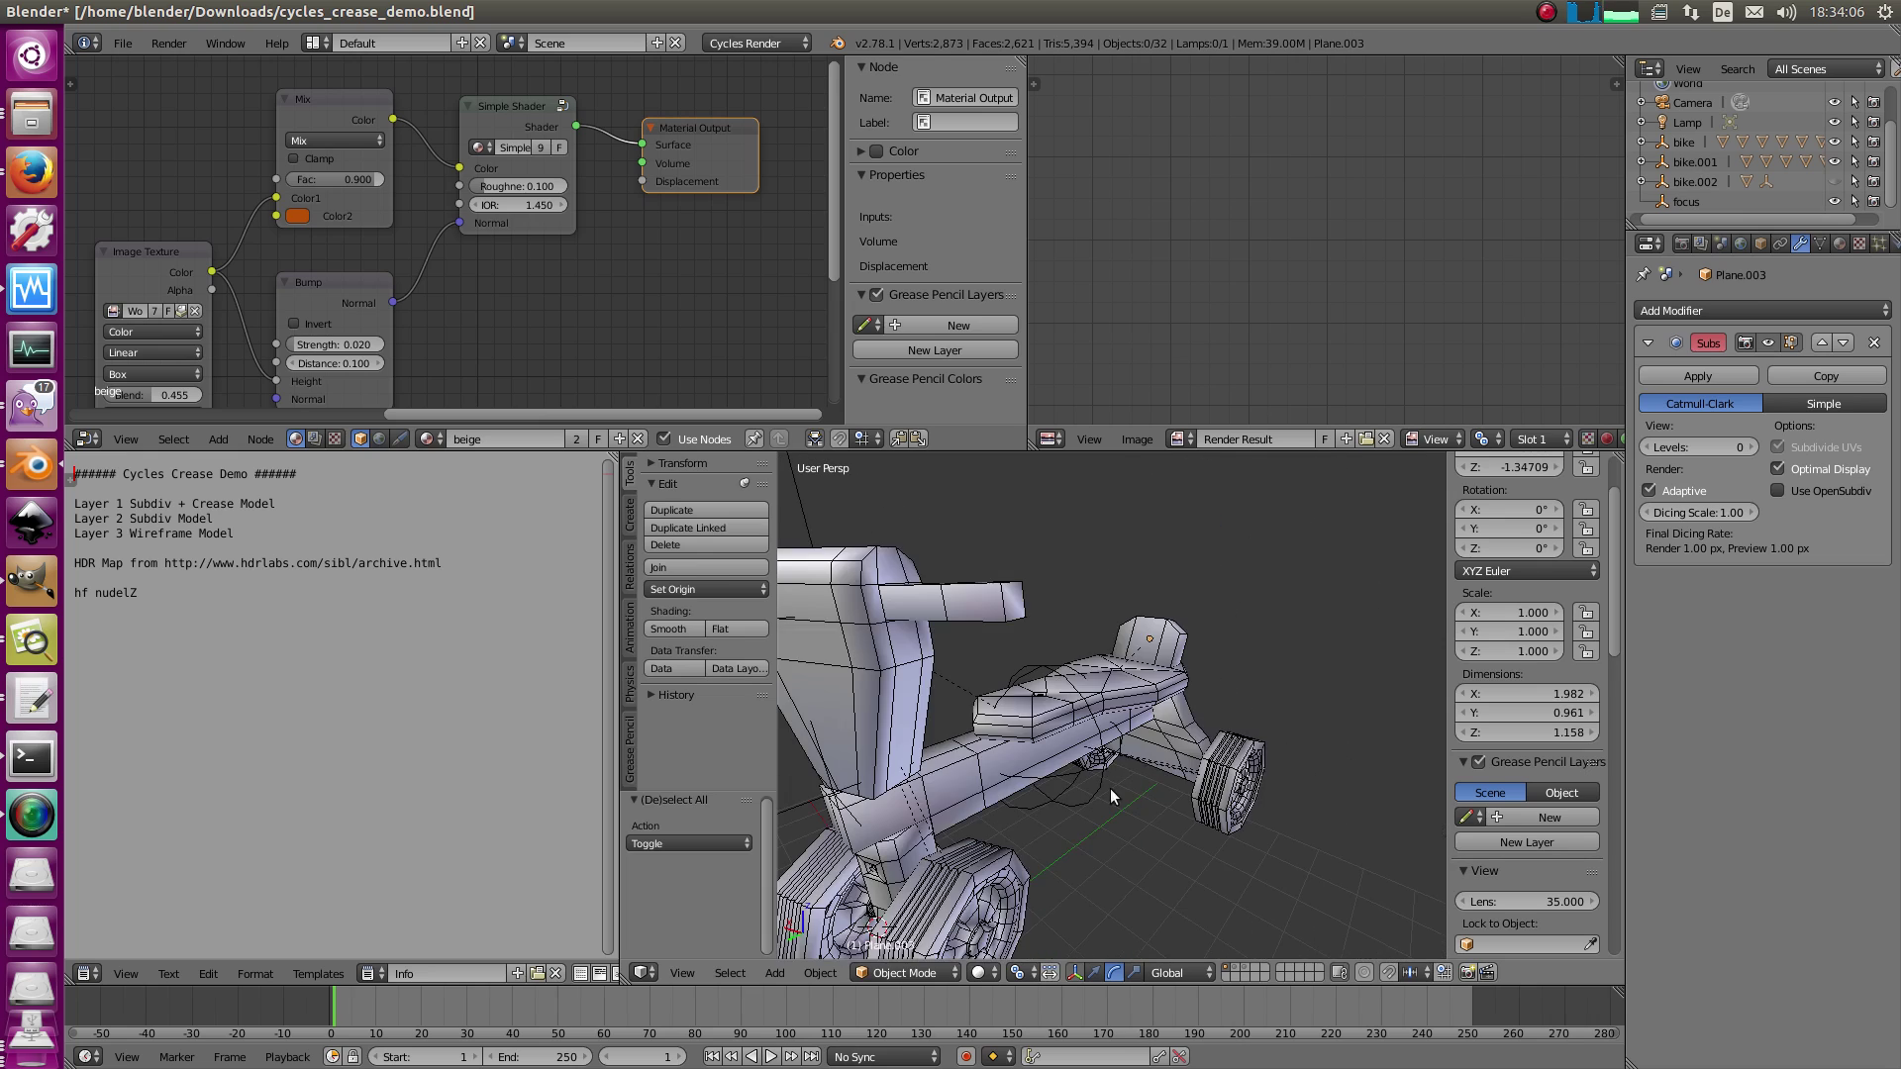
pyautogui.moveTo(979, 746); pyautogui.dragTo(919, 750, button='middle')
pyautogui.scroll(1, 1085, 792)
pyautogui.rightClick(921, 750)
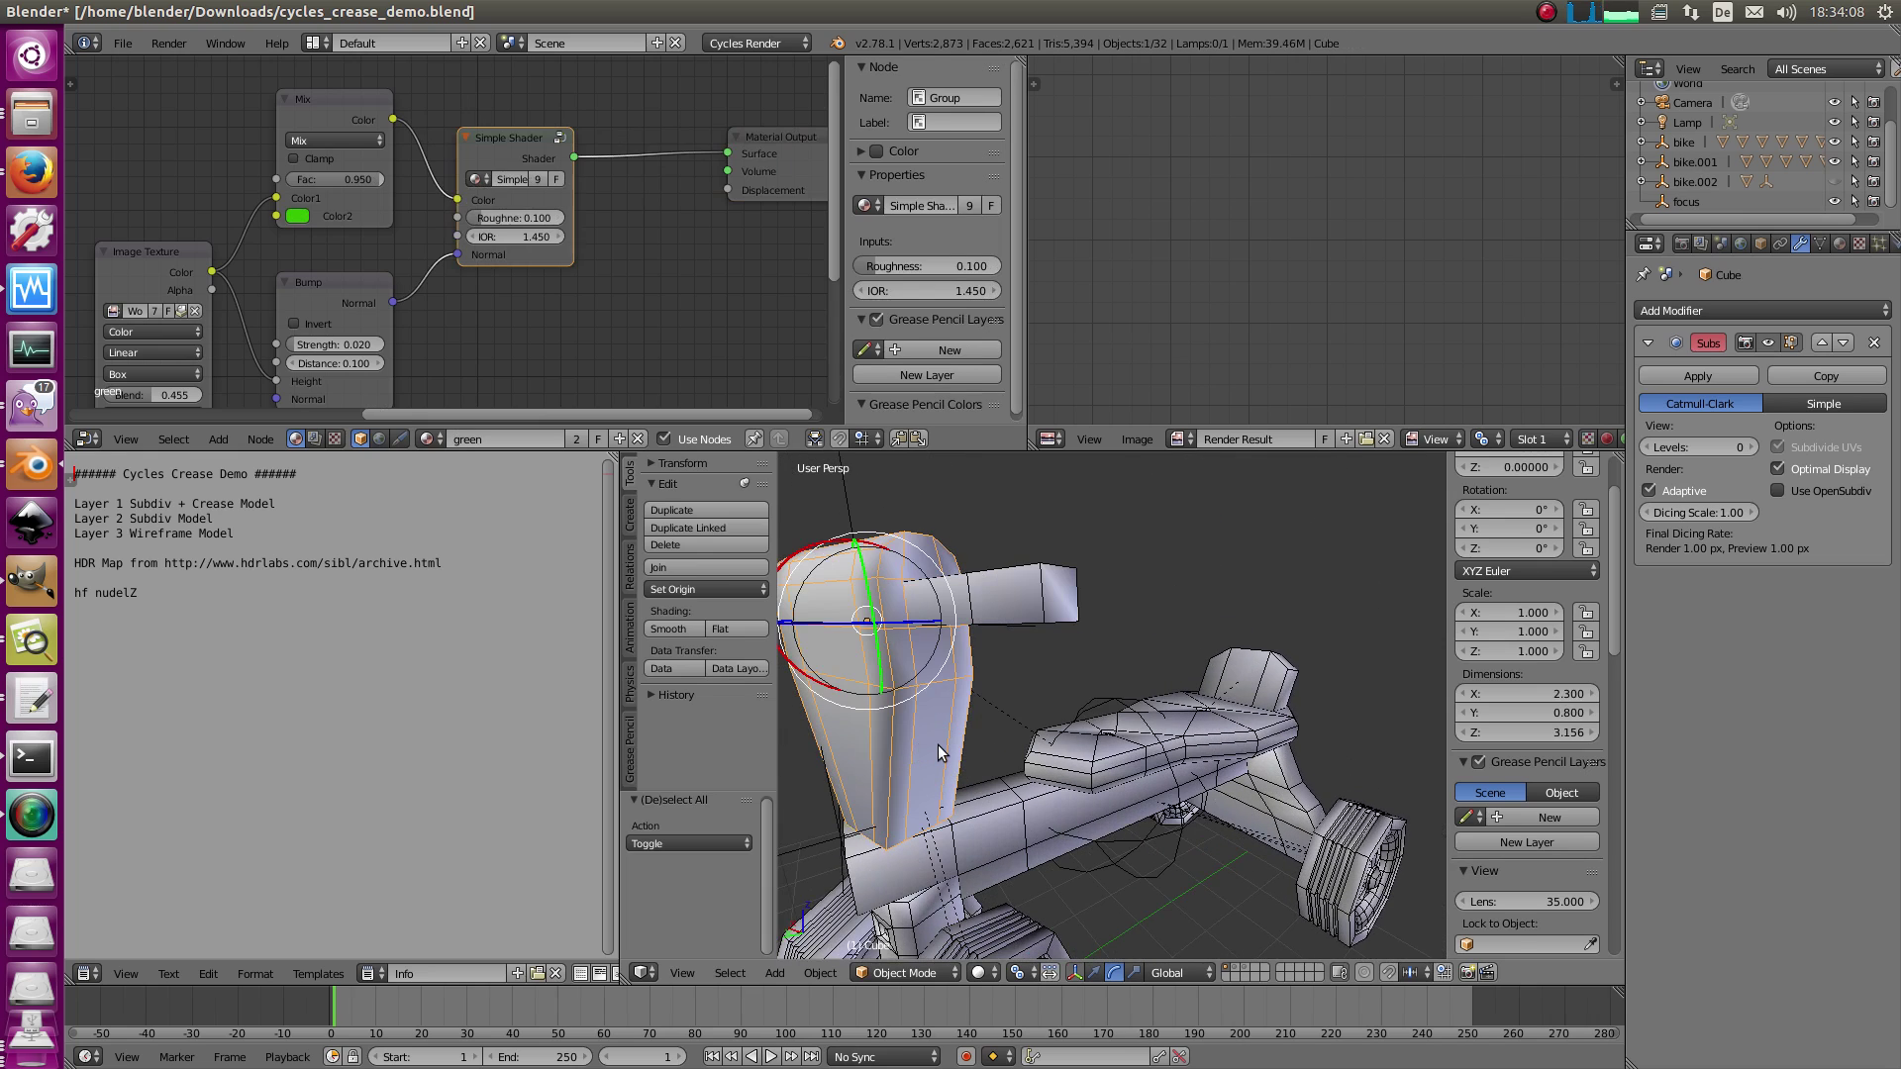
# - Isolate the front panel in Local view to examine its shape, and return to the full scene
pyautogui.press('KP_Divide')
pyautogui.press('a')
pyautogui.moveTo(1249, 738); pyautogui.dragTo(1157, 751, button='middle')
pyautogui.press('a')
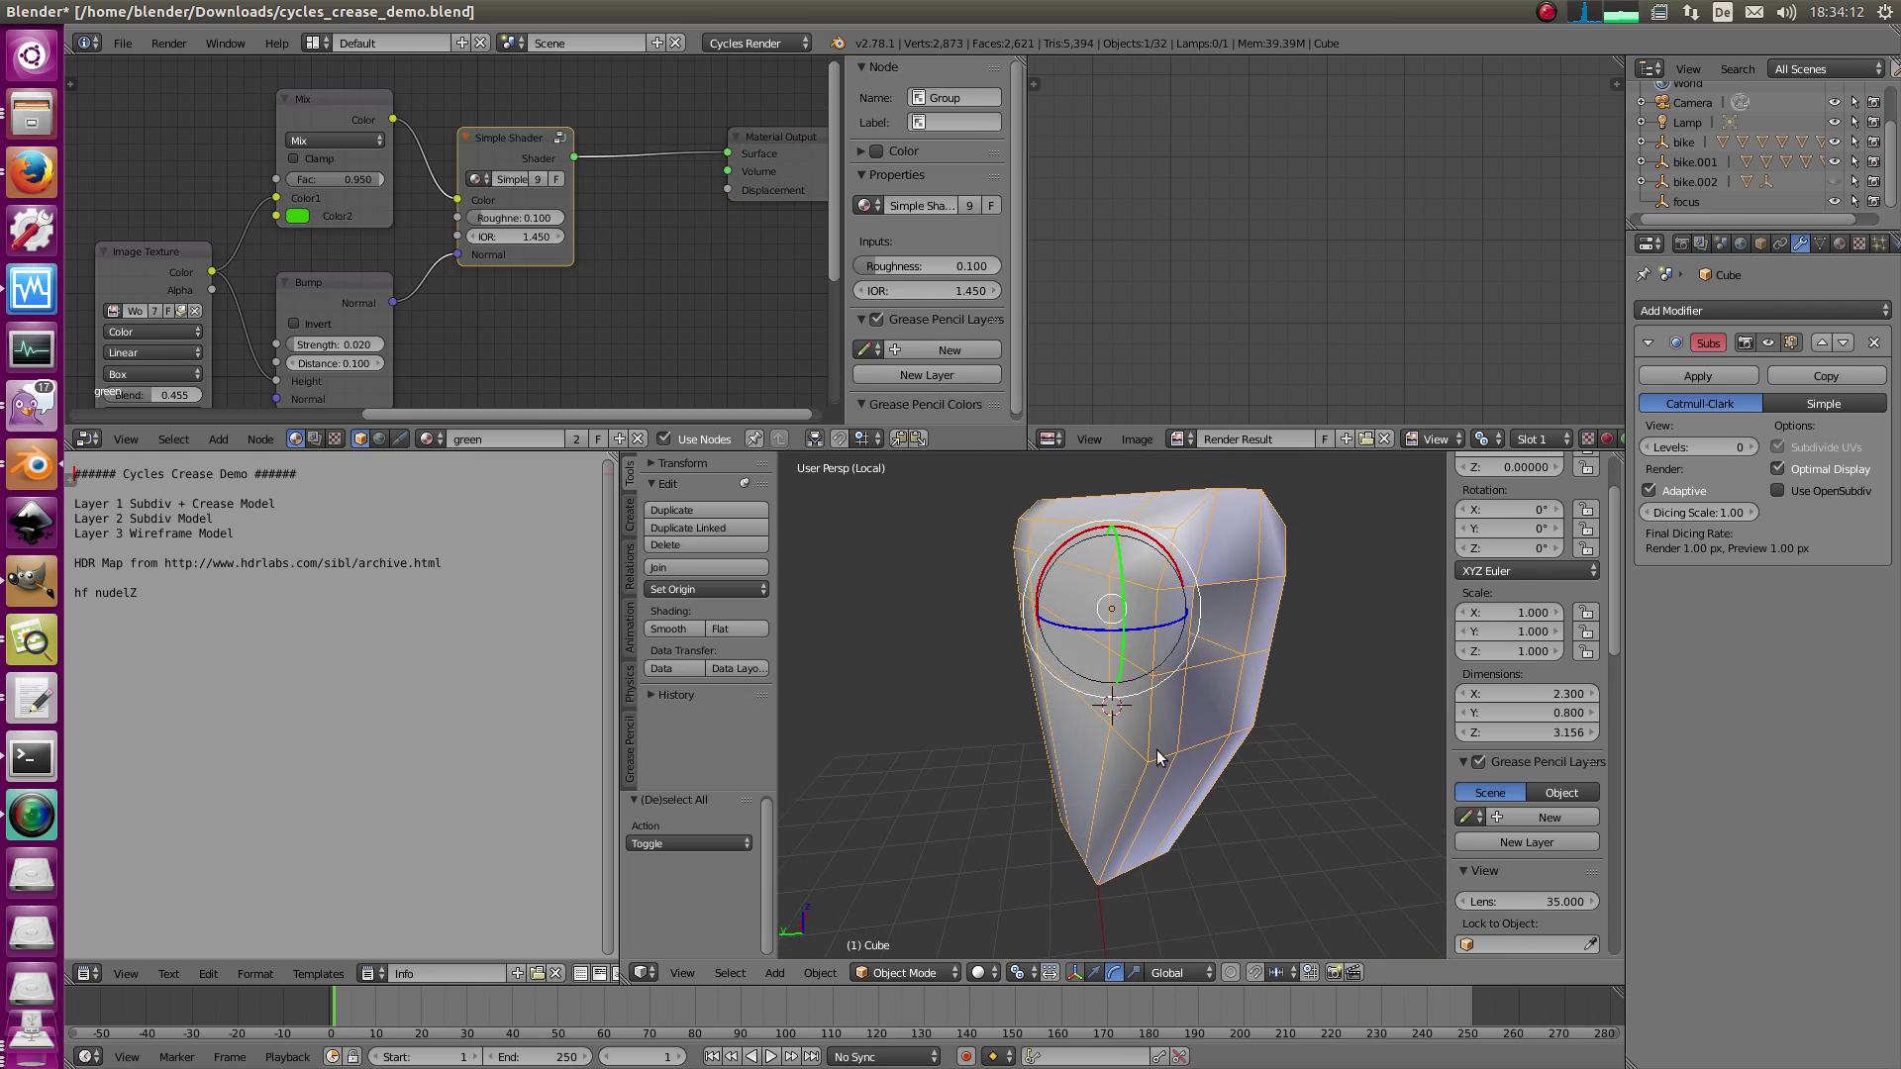
pyautogui.press('KP_Divide')
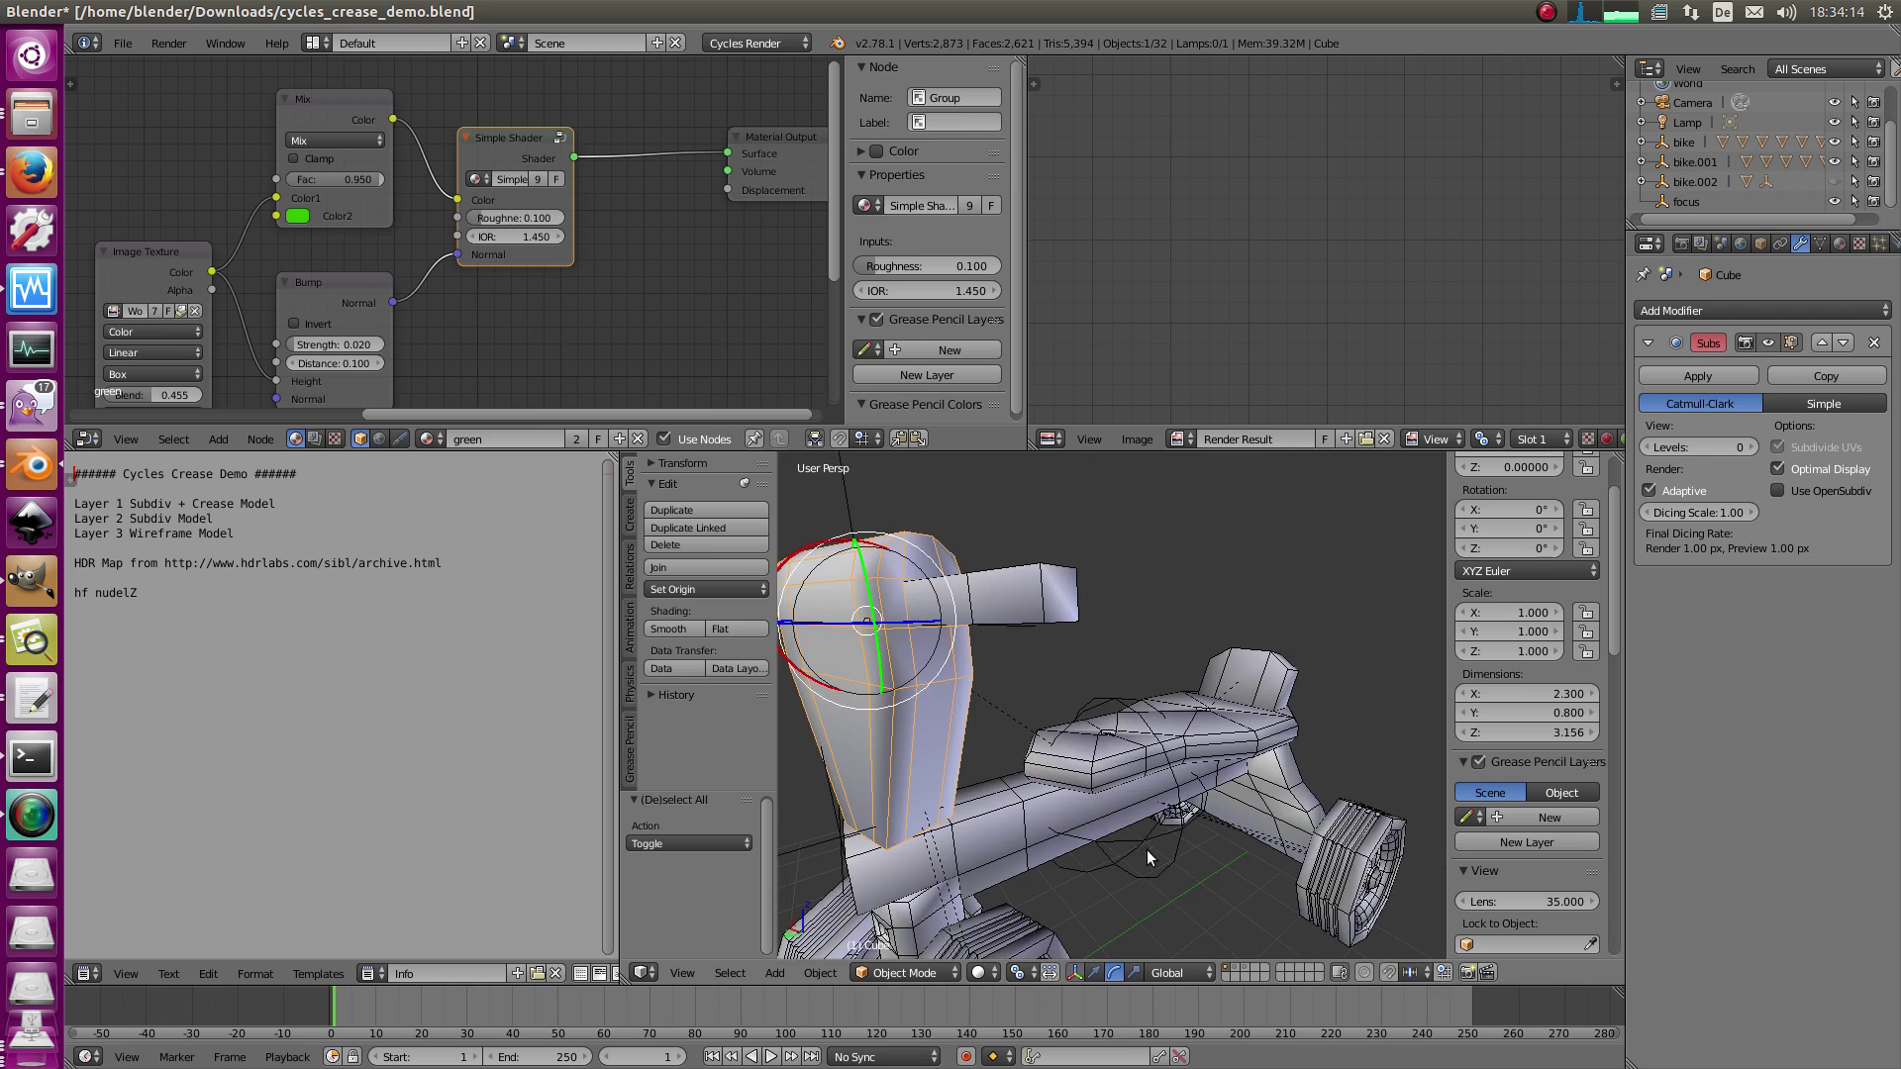
# - Switch to layer 2 and examine the bike model without creases in Rendered shading
pyautogui.moveTo(1147, 849); pyautogui.dragTo(1179, 818, button='middle')
pyautogui.scroll(1, 1179, 818)
pyautogui.click(1235, 967)
pyautogui.moveTo(1020, 842)
pyautogui.mouseDown(button='middle')
pyautogui.moveTo(1099, 845)
pyautogui.moveTo(1050, 881)
pyautogui.mouseUp(button='middle')
pyautogui.click(981, 973)
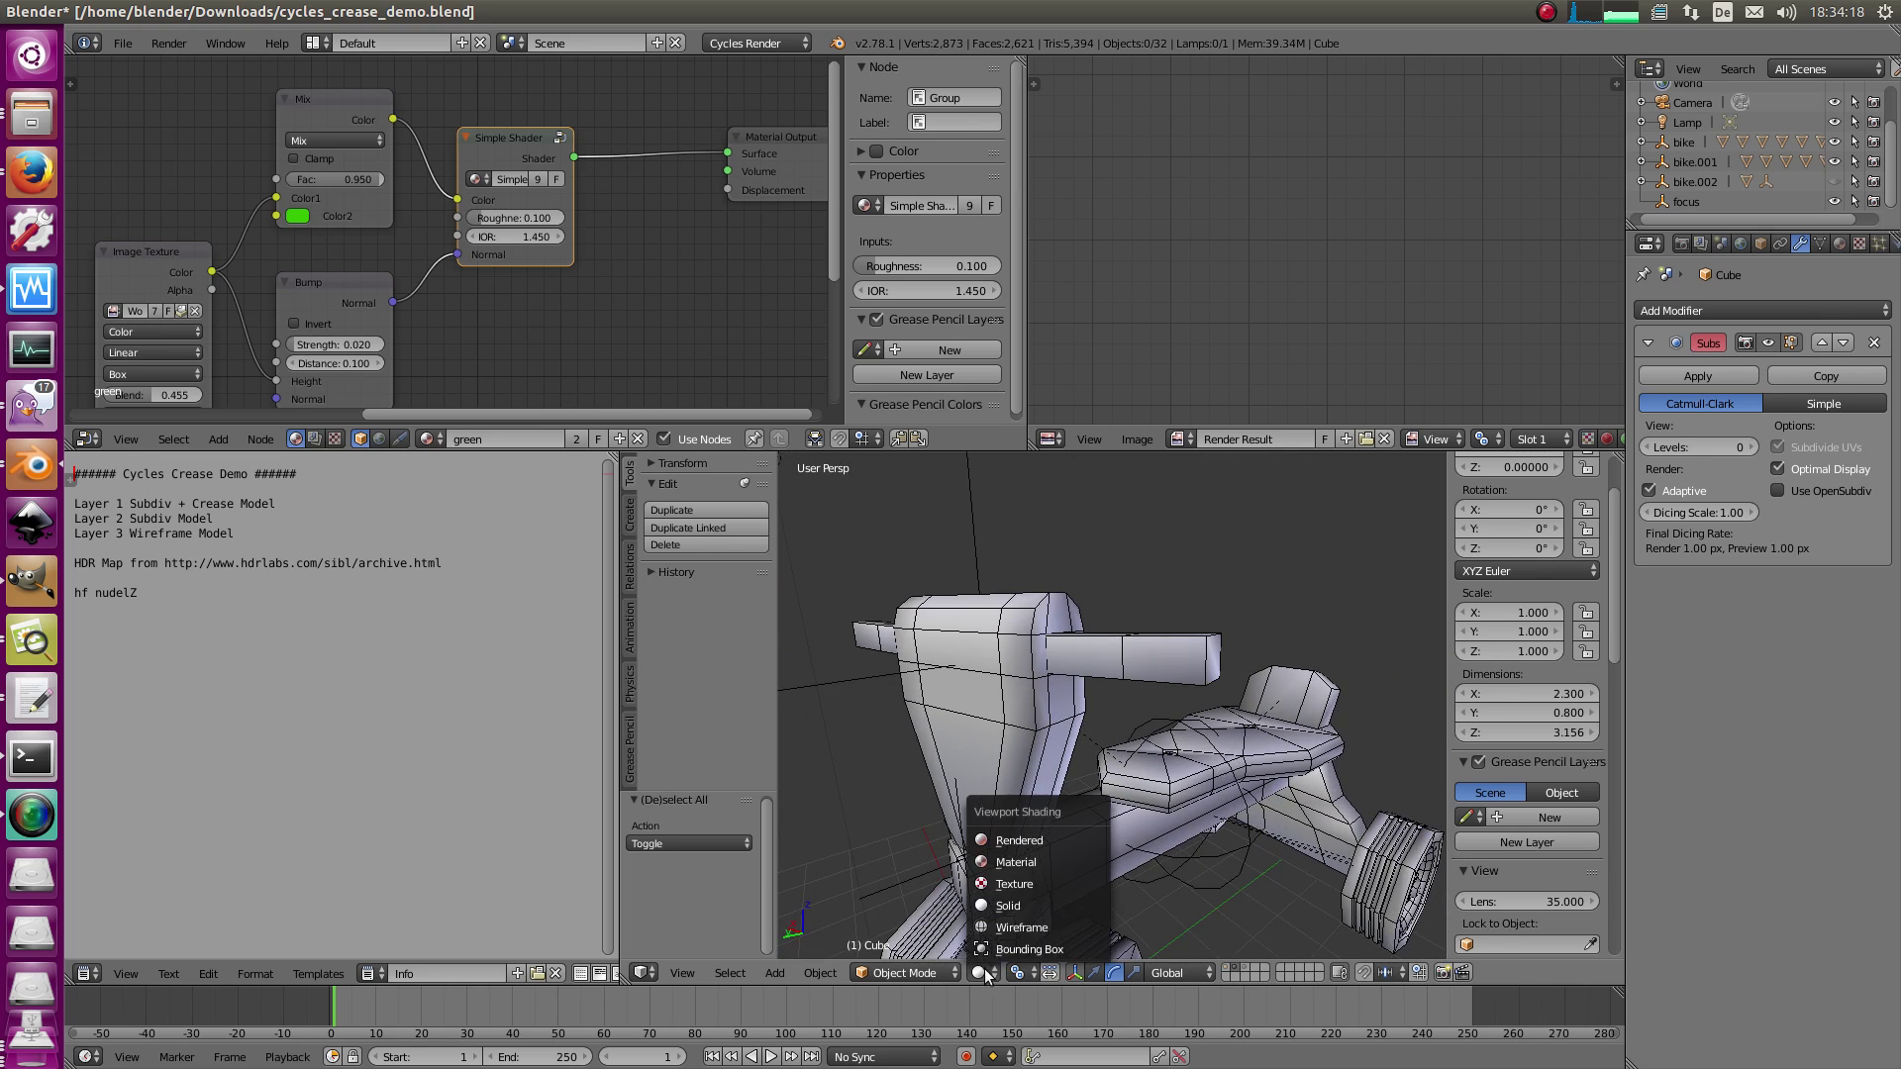
pyautogui.click(1000, 840)
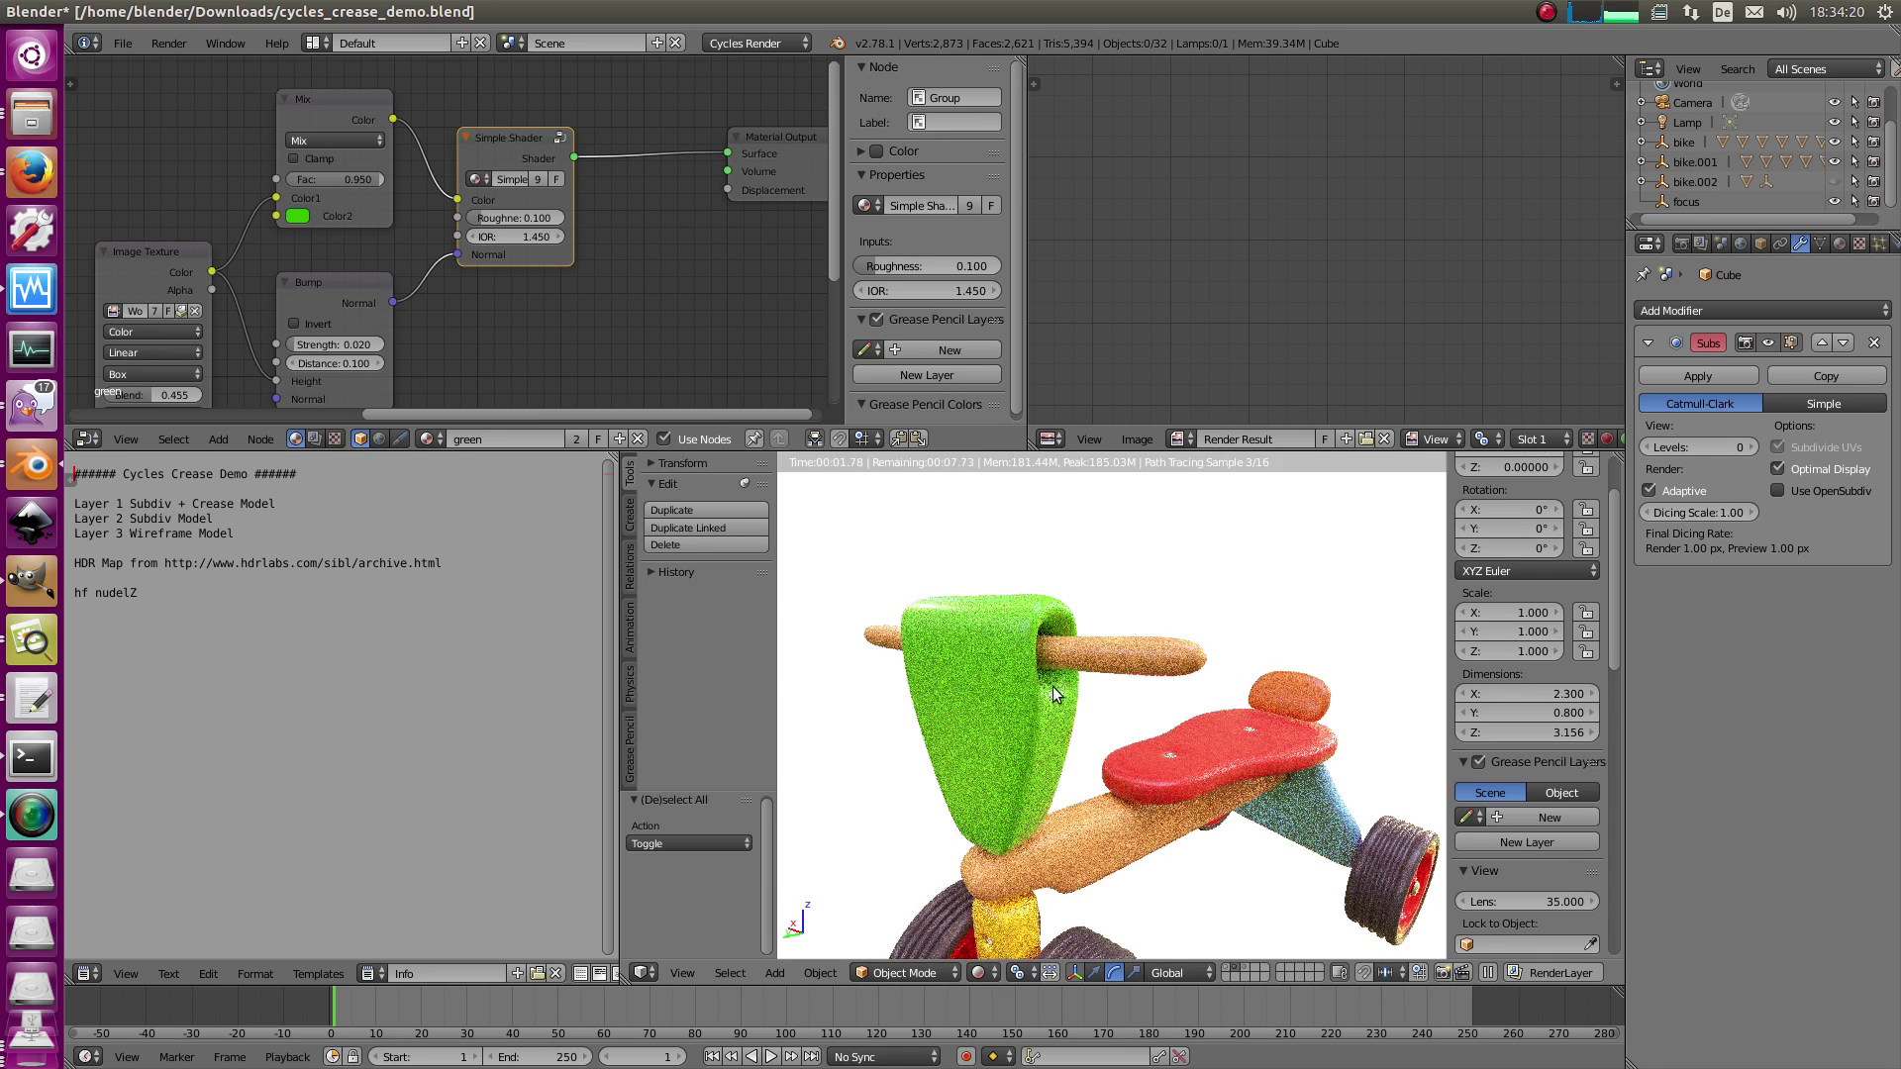
pyautogui.moveTo(1030, 662); pyautogui.dragTo(989, 745, button='middle')
# - Switch back to layer 1 and show the creased bike model in Solid shading
pyautogui.press('z')
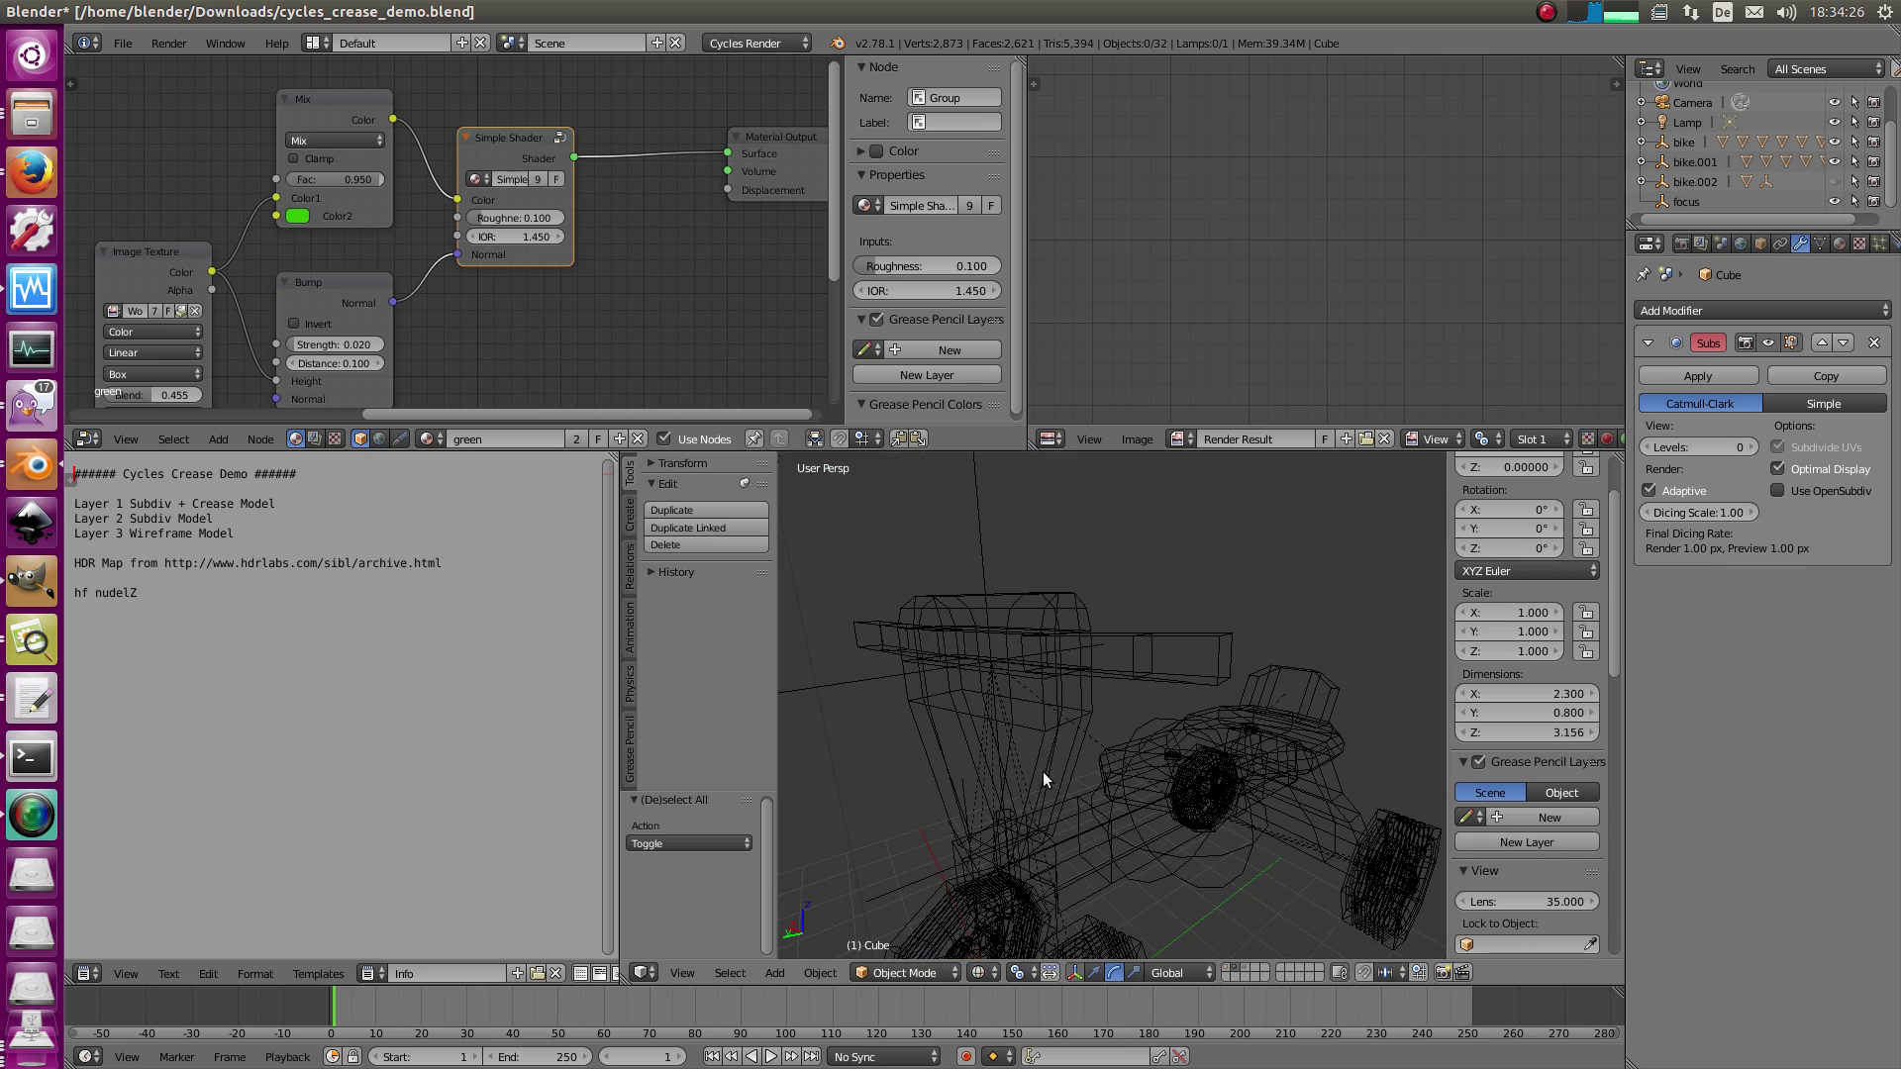
pyautogui.press('1')
pyautogui.press('z')
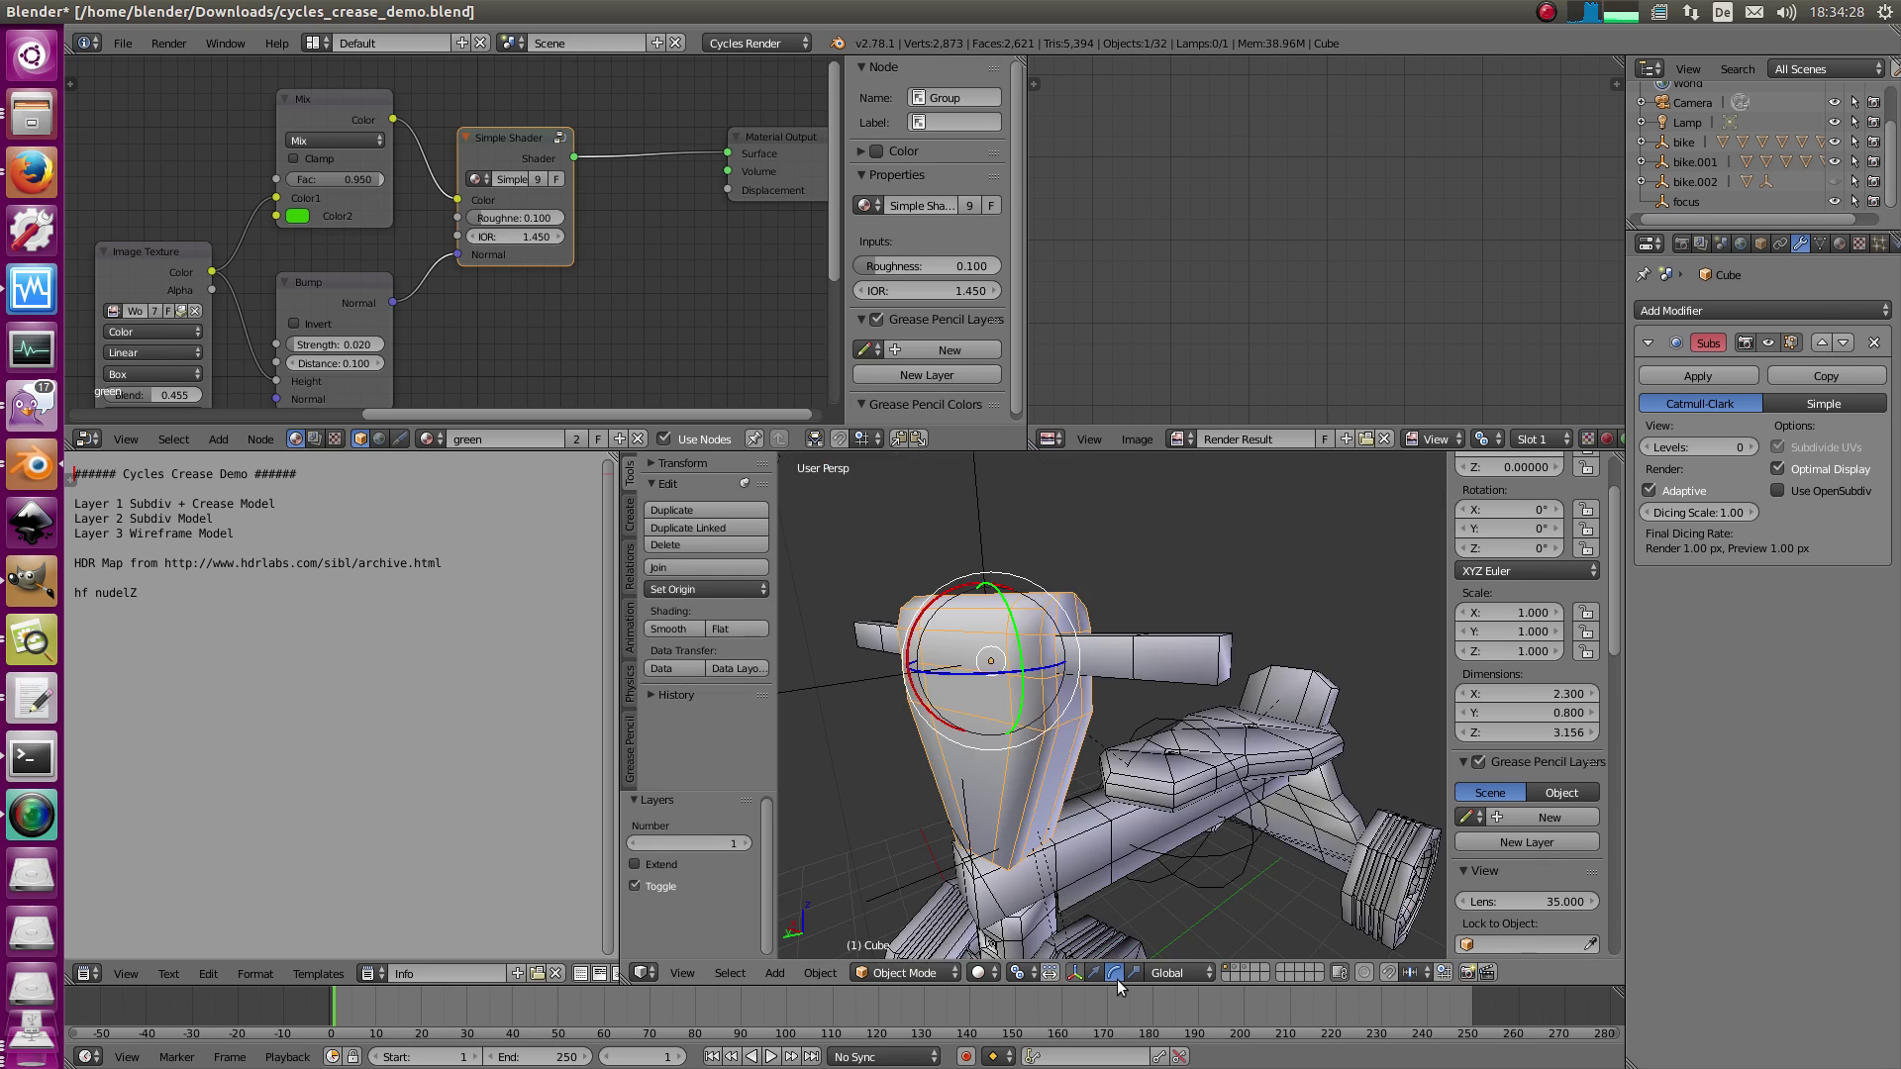
# - Open the front panel in Edit Mode and select one side edge and one upper front edge to read each Crease
pyautogui.press('Tab')
pyautogui.press('a')
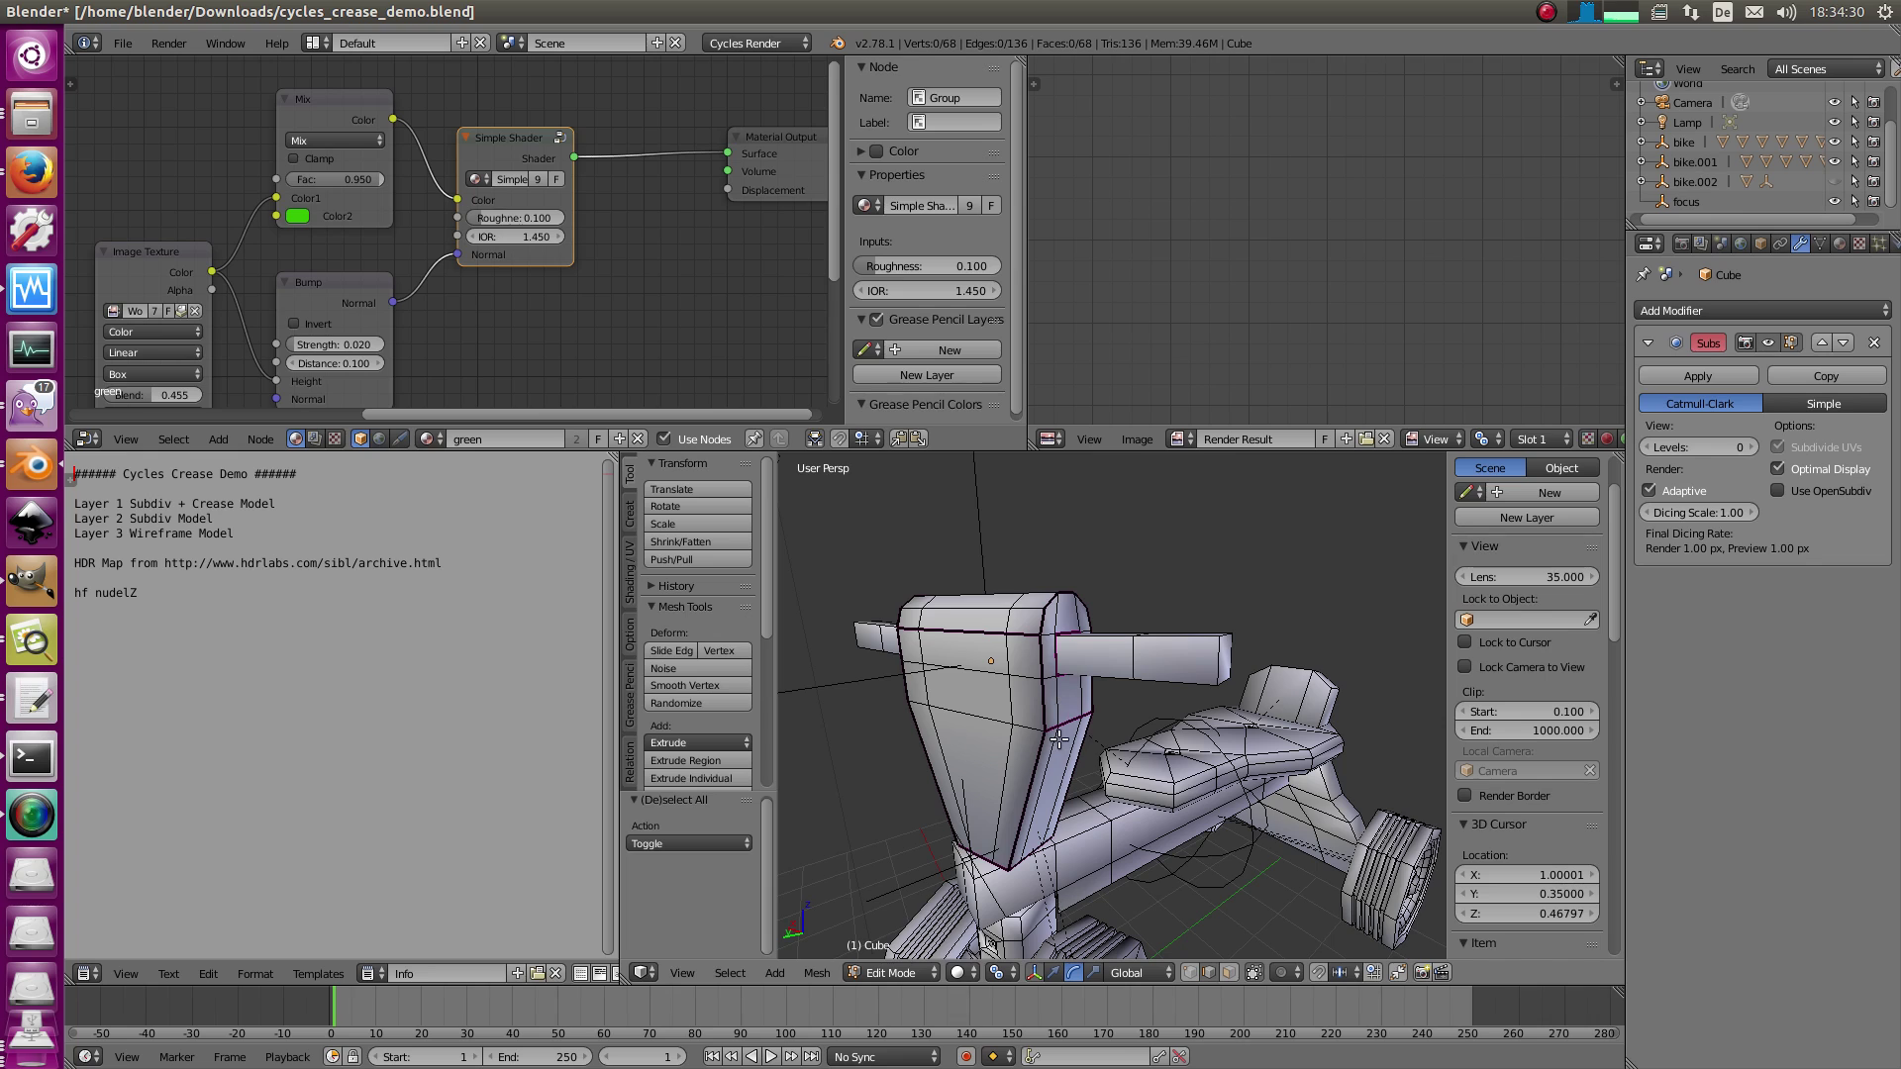
pyautogui.rightClick(1055, 698)
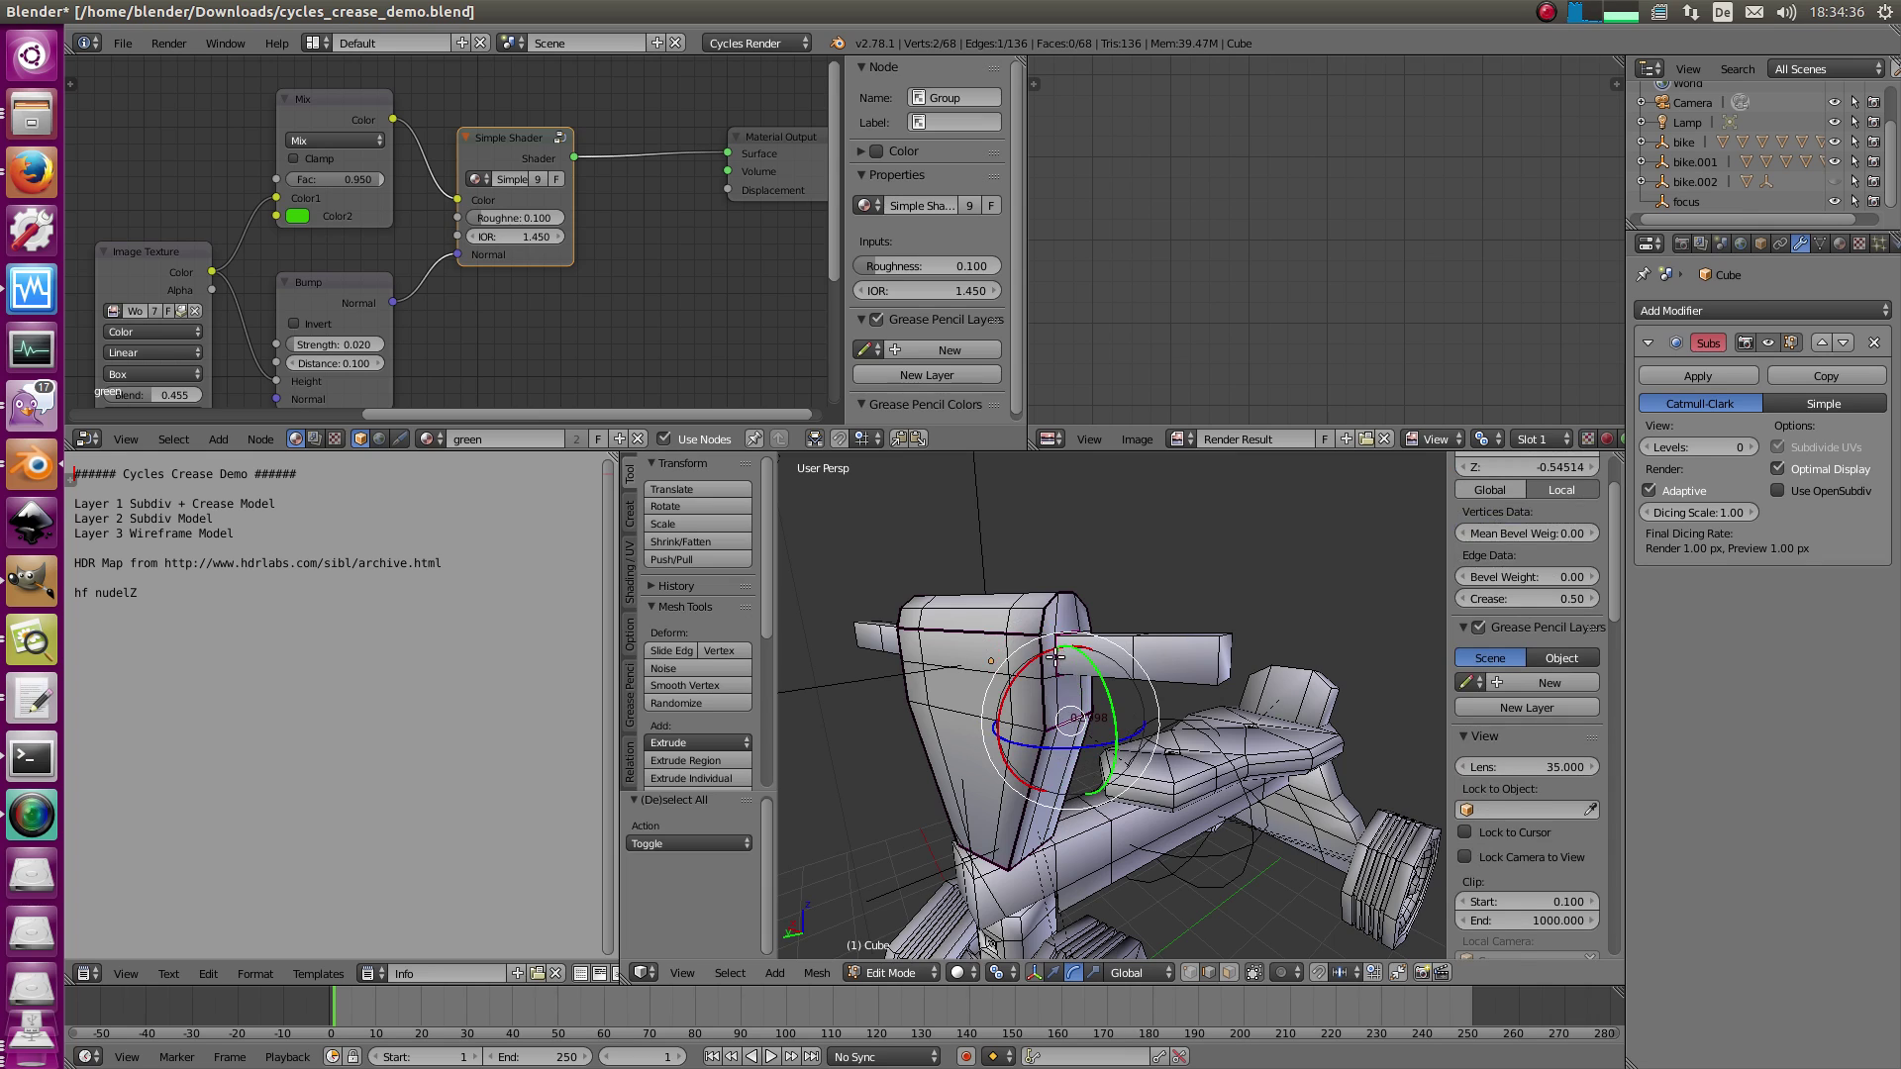
pyautogui.moveTo(1059, 649); pyautogui.dragTo(1069, 649, button='middle')
pyautogui.rightClick(1006, 633)
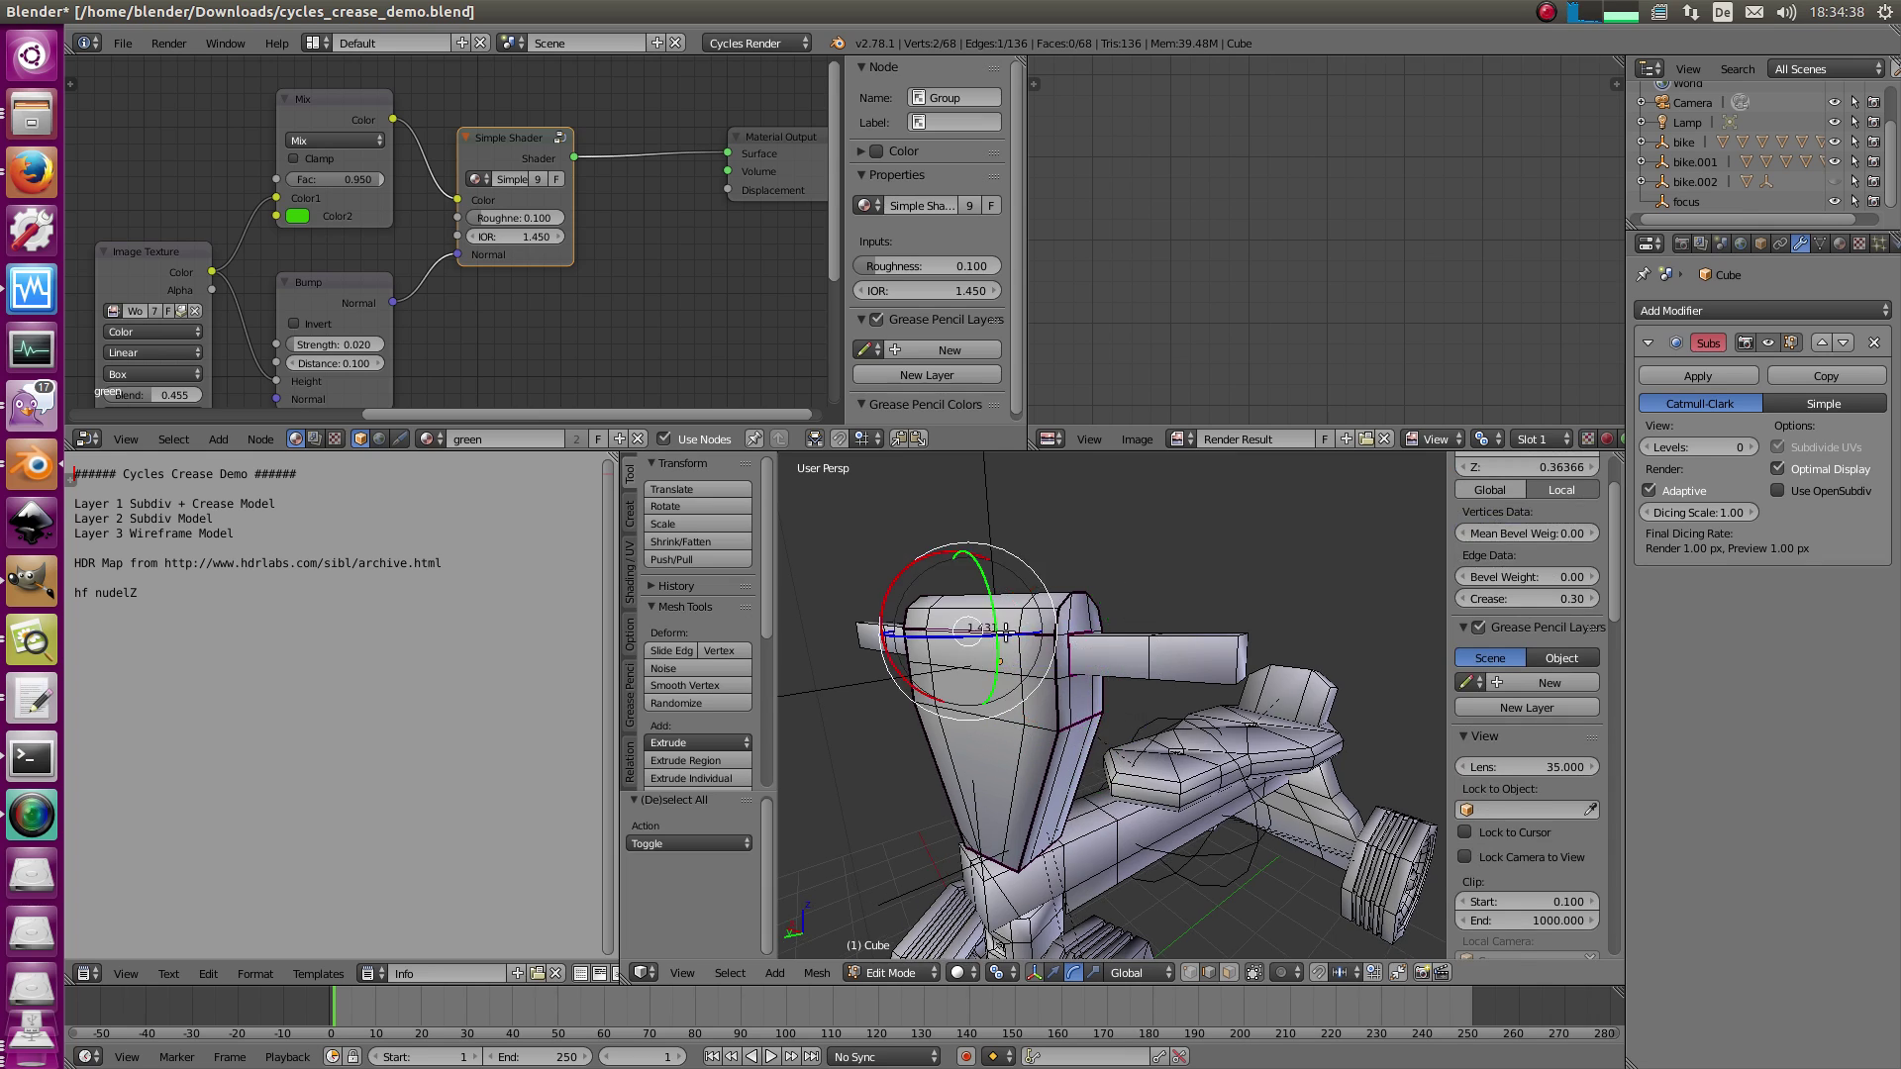
# - Leave Edit Mode, deselect everything and examine the creased bike from both sides in Rendered shading
pyautogui.press('Tab')
pyautogui.scroll(-2, 1002, 745)
pyautogui.press('a')
pyautogui.moveTo(1004, 754); pyautogui.dragTo(996, 816, button='middle')
pyautogui.scroll(1, 993, 844)
pyautogui.click(979, 972)
pyautogui.click(1019, 842)
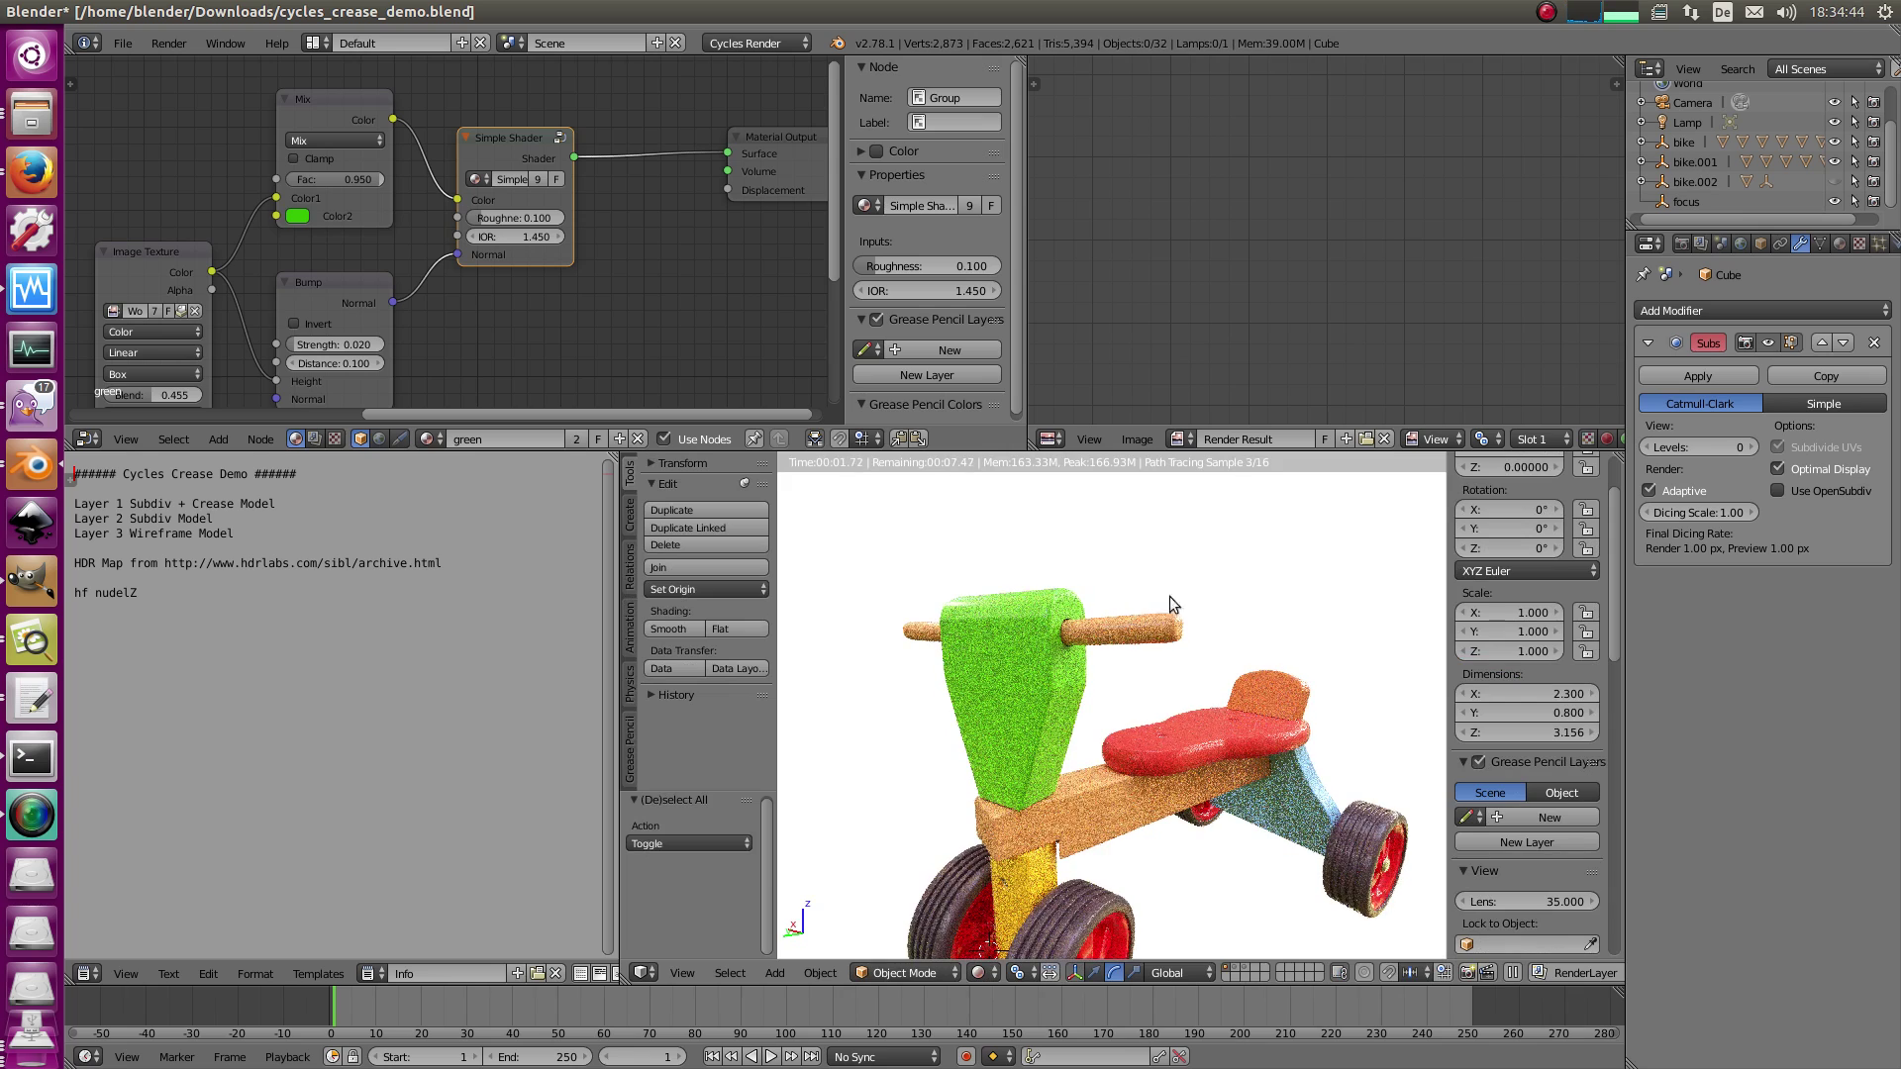
pyautogui.moveTo(850, 790); pyautogui.dragTo(1214, 709, button='middle')
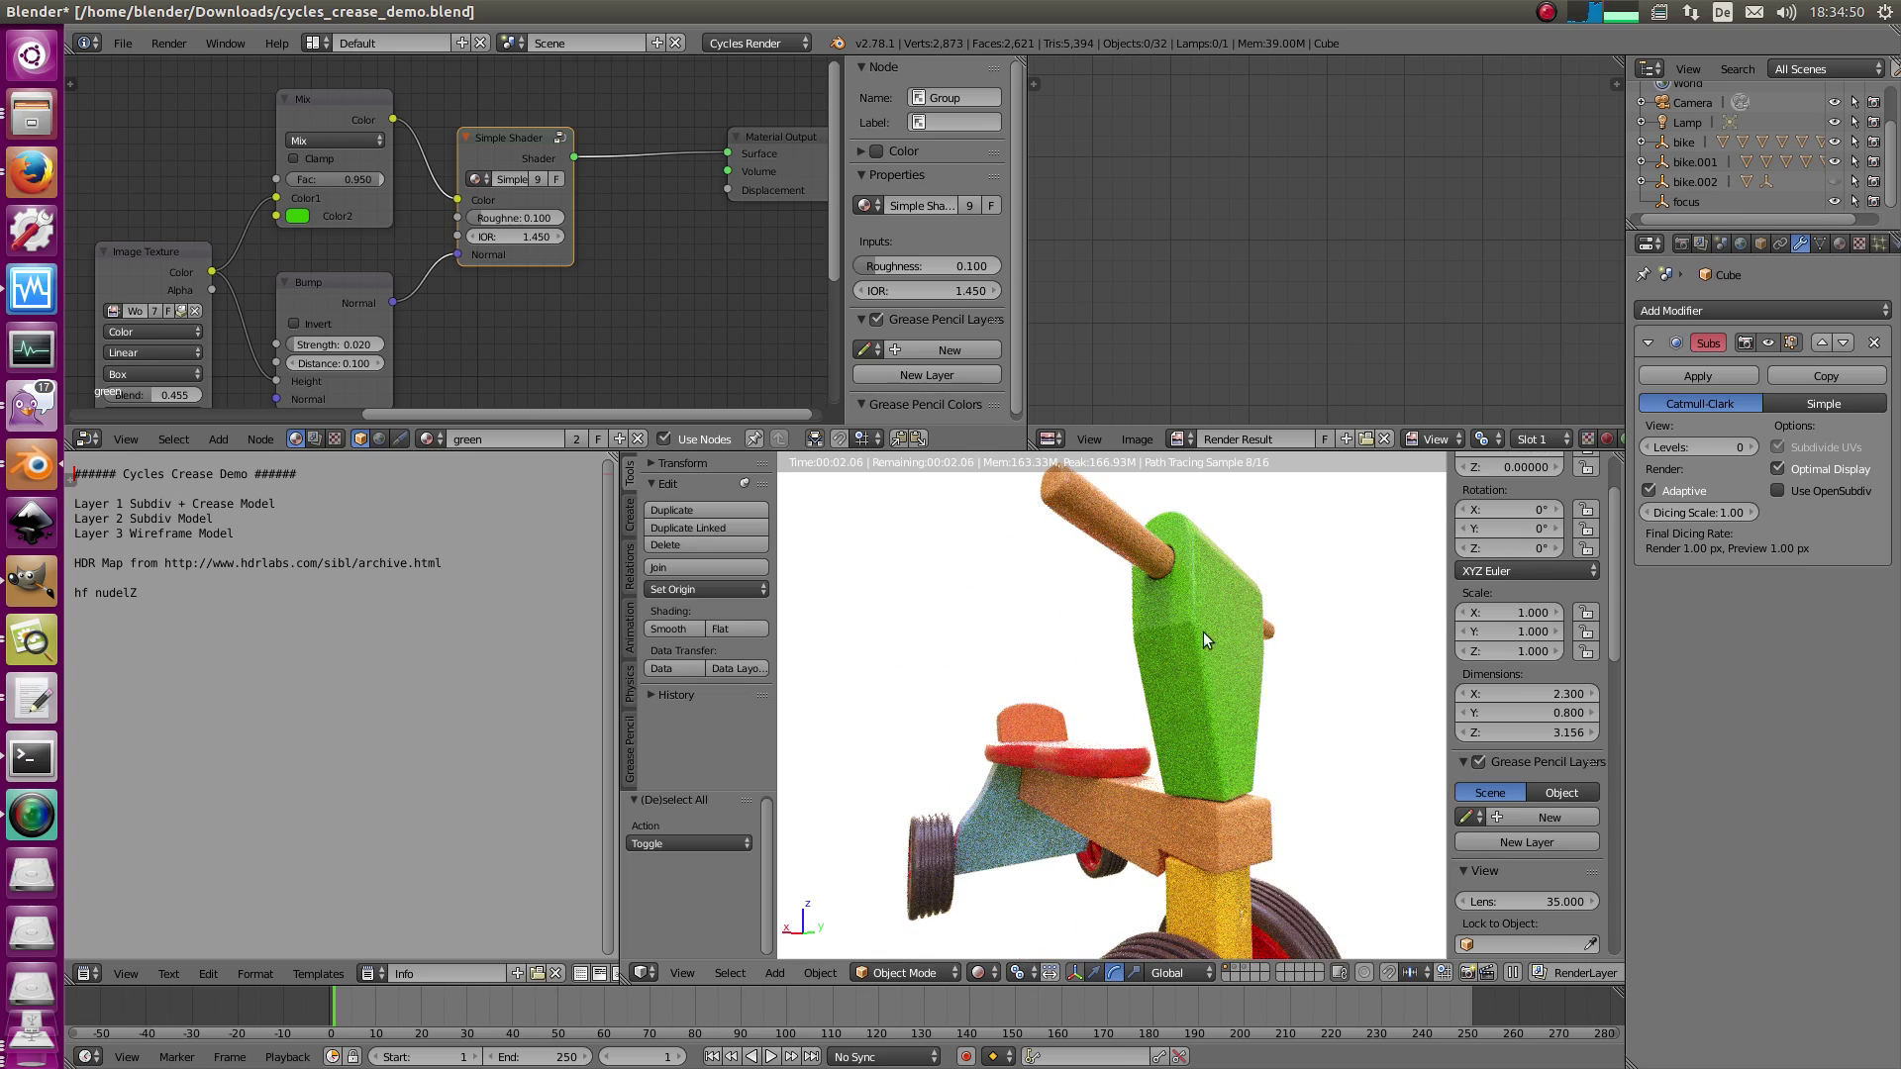
pyautogui.moveTo(1203, 632); pyautogui.dragTo(1061, 727, button='middle')
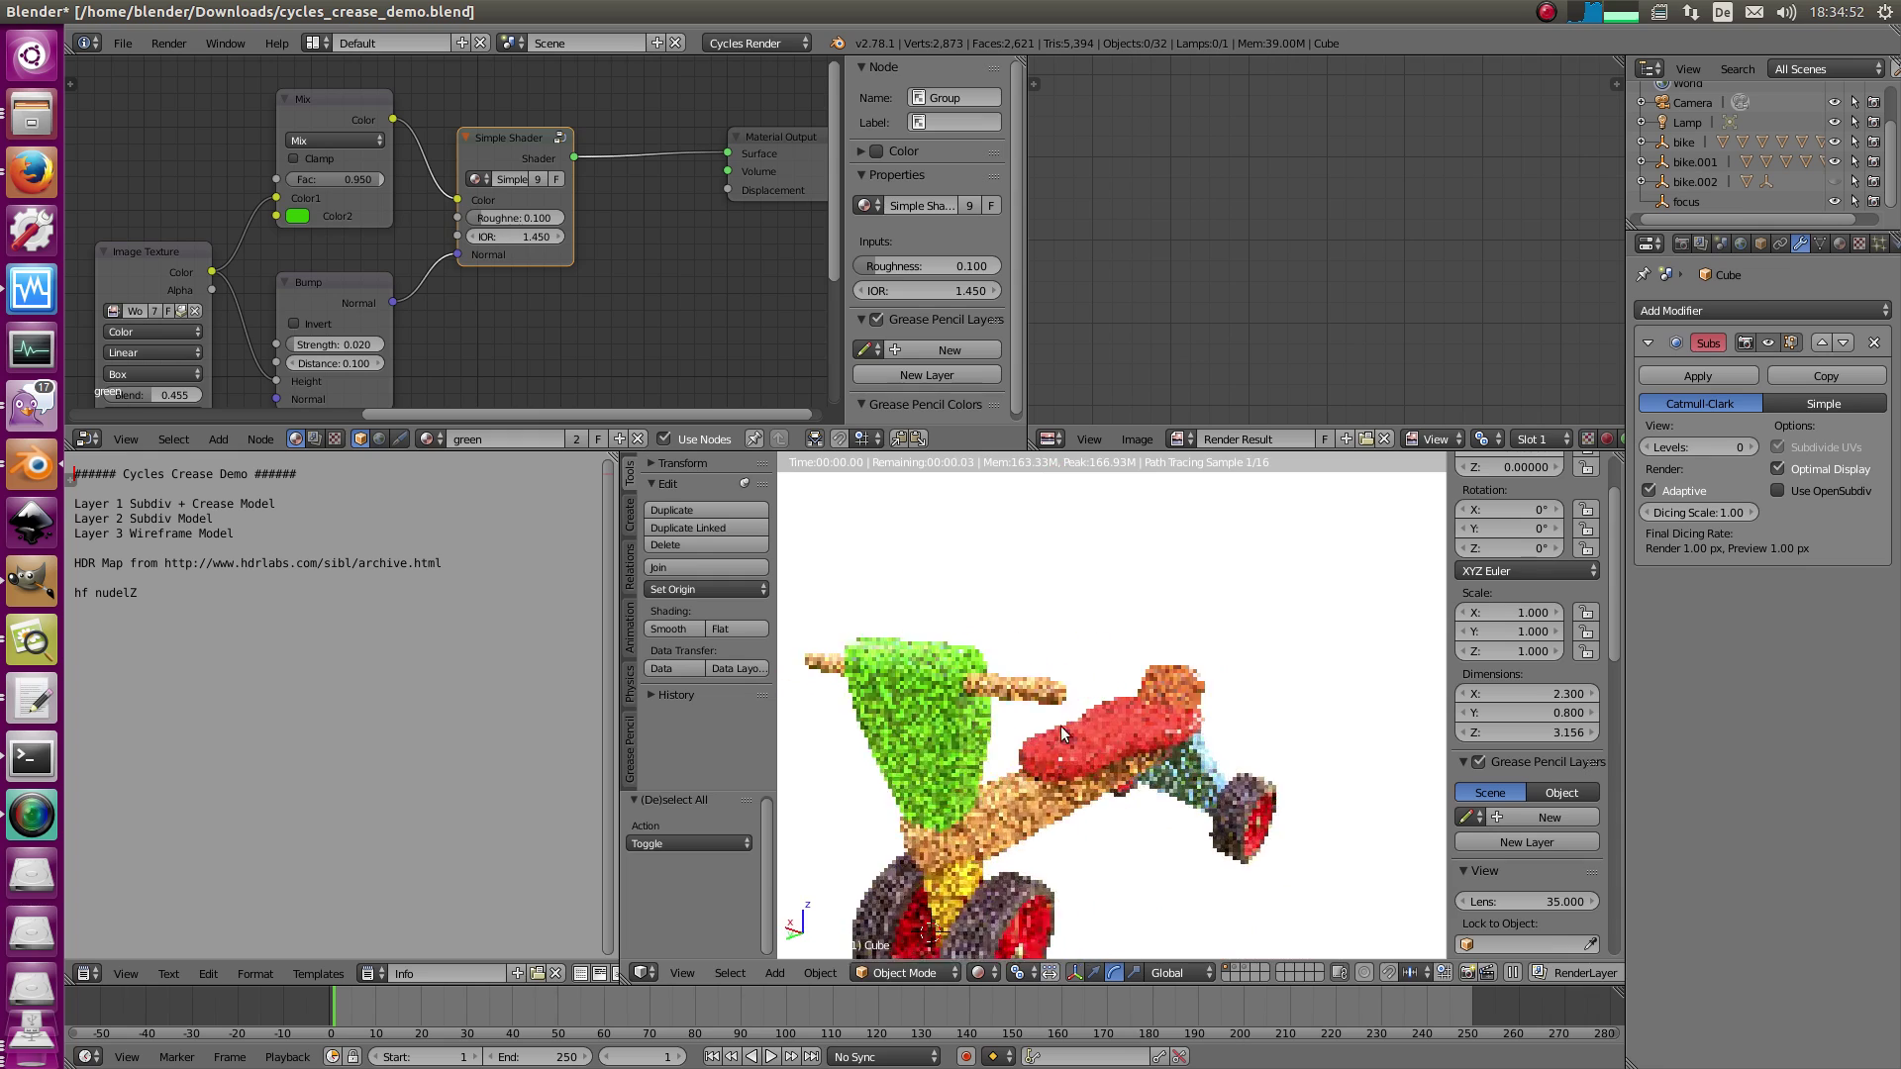
# - Reopen the front panel in Edit Mode with edge selection, using Solid shading and nothing selected
pyautogui.press('z')
pyautogui.press('Tab')
pyautogui.hotkey('ctrl', 'Tab')
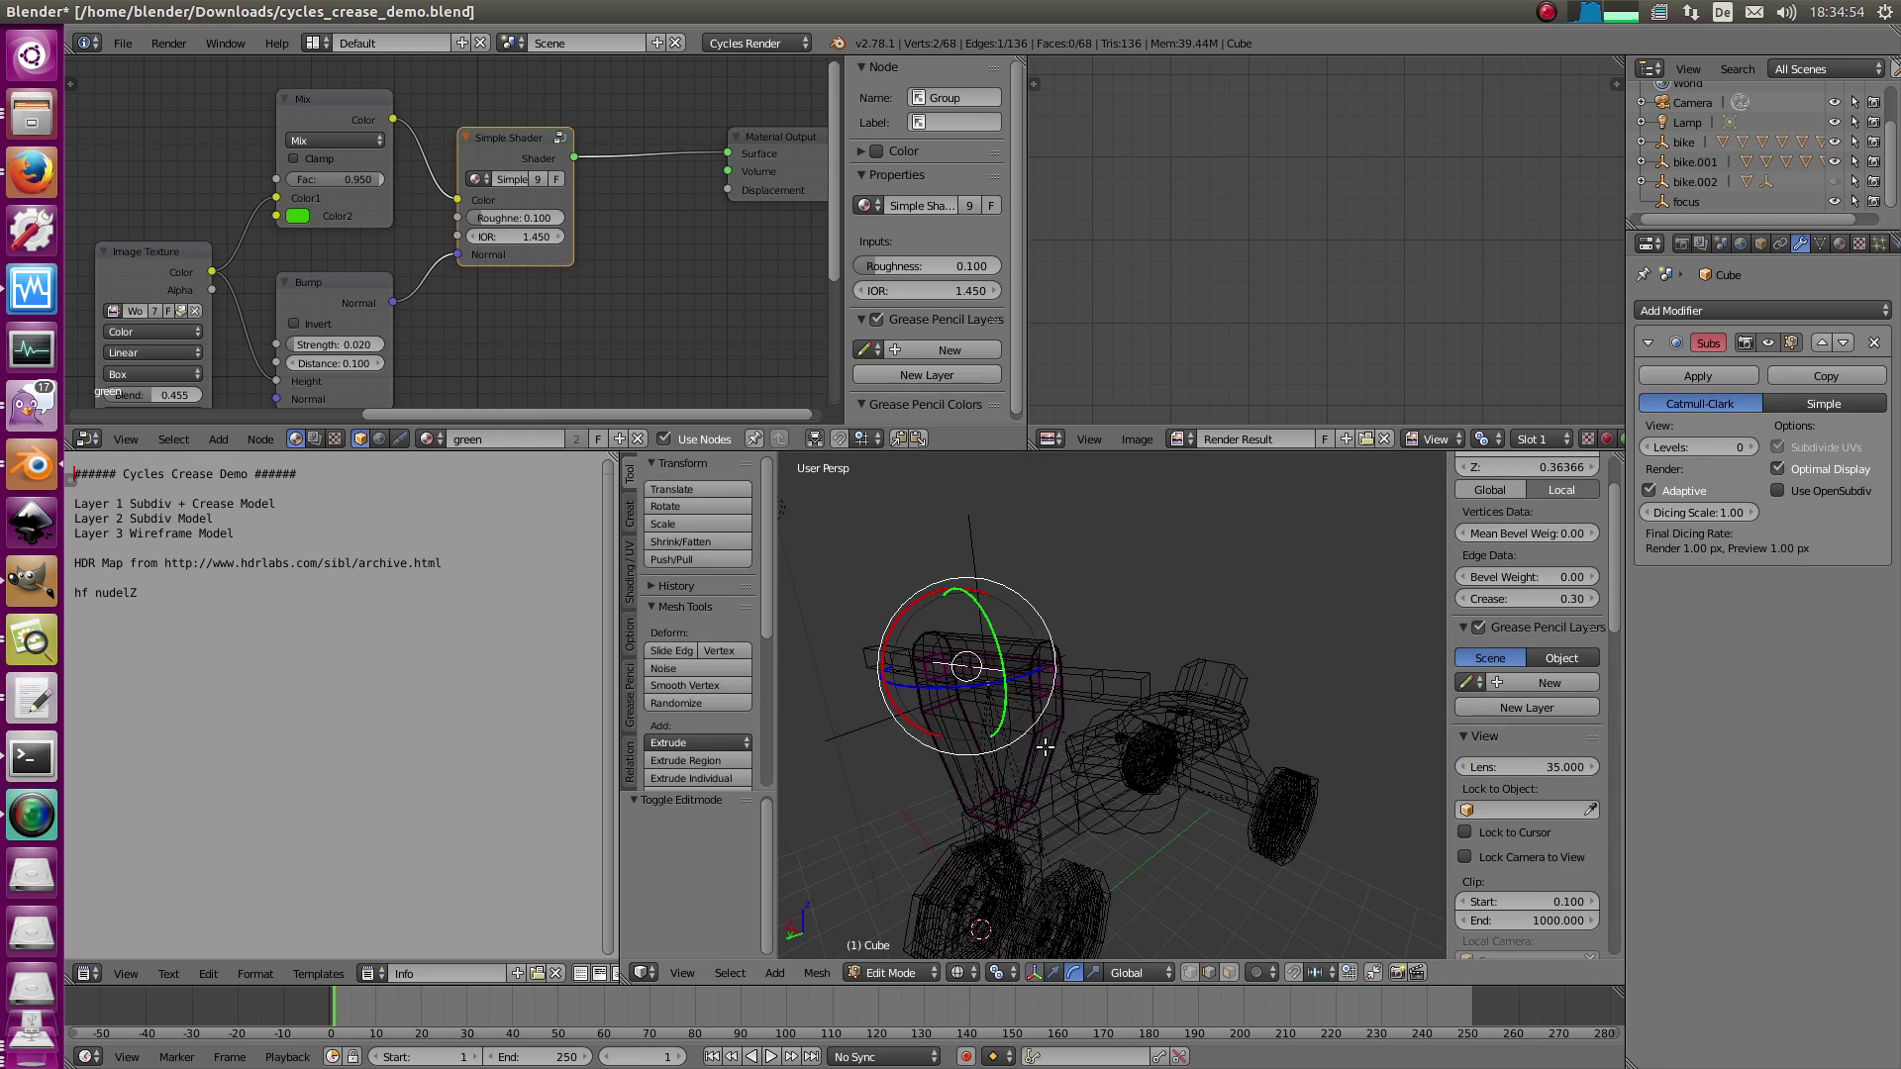
pyautogui.click(1035, 771)
pyautogui.press('a')
pyautogui.moveTo(1034, 771); pyautogui.dragTo(1115, 737, button='middle')
pyautogui.press('a')
pyautogui.press('z')
pyautogui.scroll(3, 1129, 761)
pyautogui.click(1097, 725)
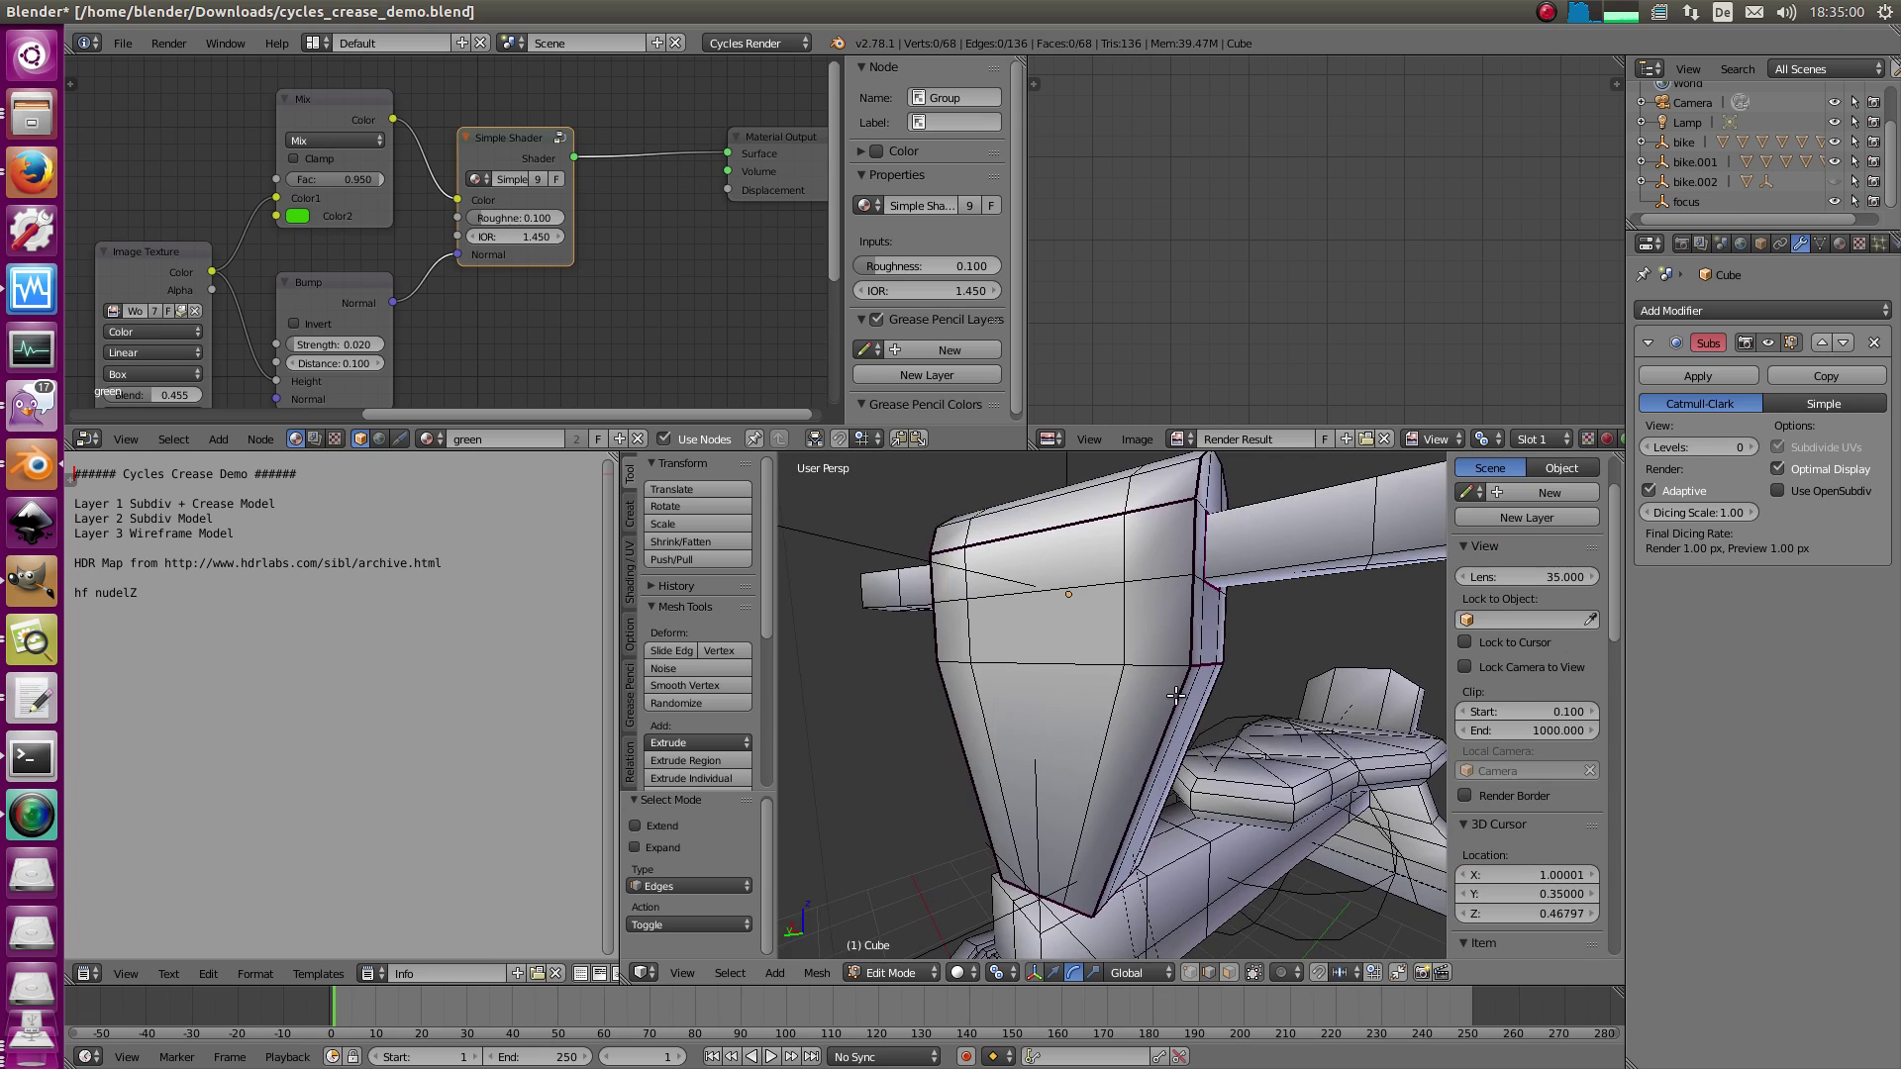
# - Select all front panel edges with the same crease as its lower side edge and set their Mean Crease to 0.50
pyautogui.rightClick(1161, 705)
pyautogui.hotkey('shift', 'g')
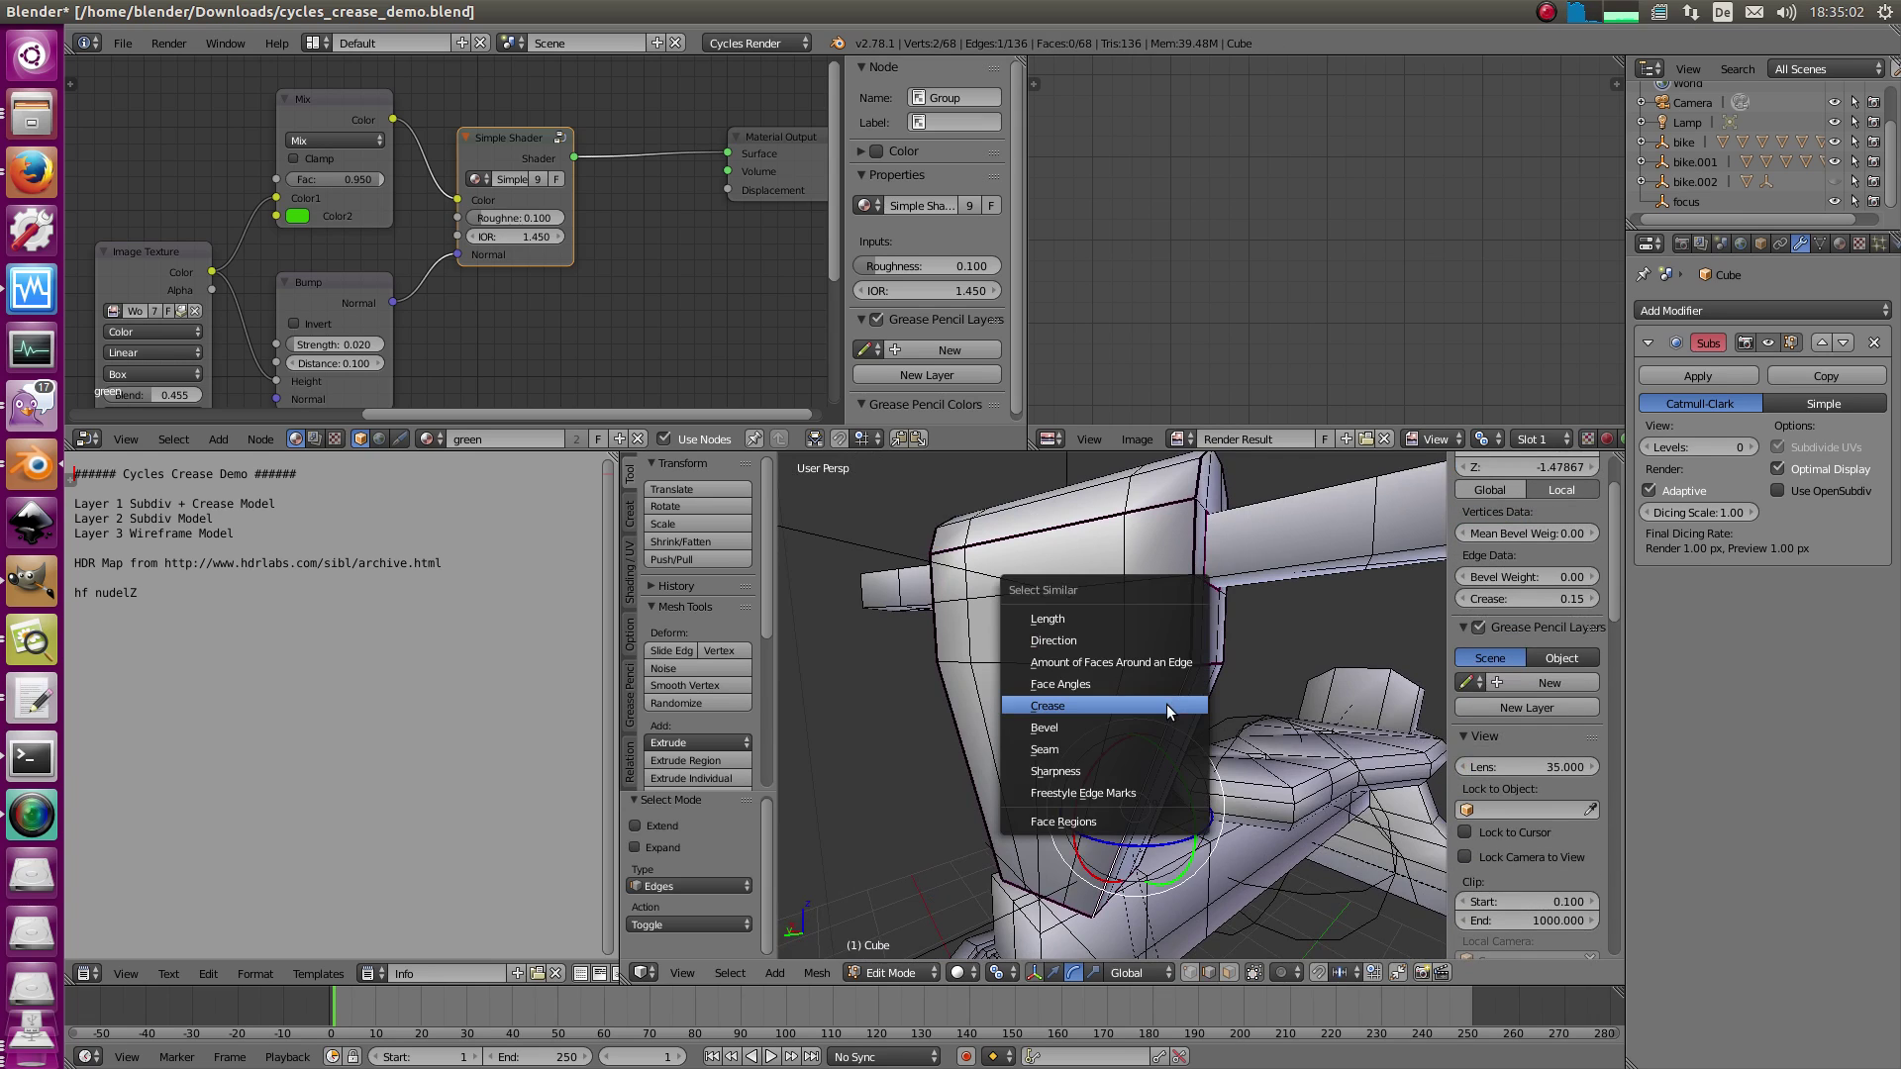
pyautogui.click(1169, 705)
pyautogui.moveTo(1169, 705); pyautogui.dragTo(1128, 665, button='middle')
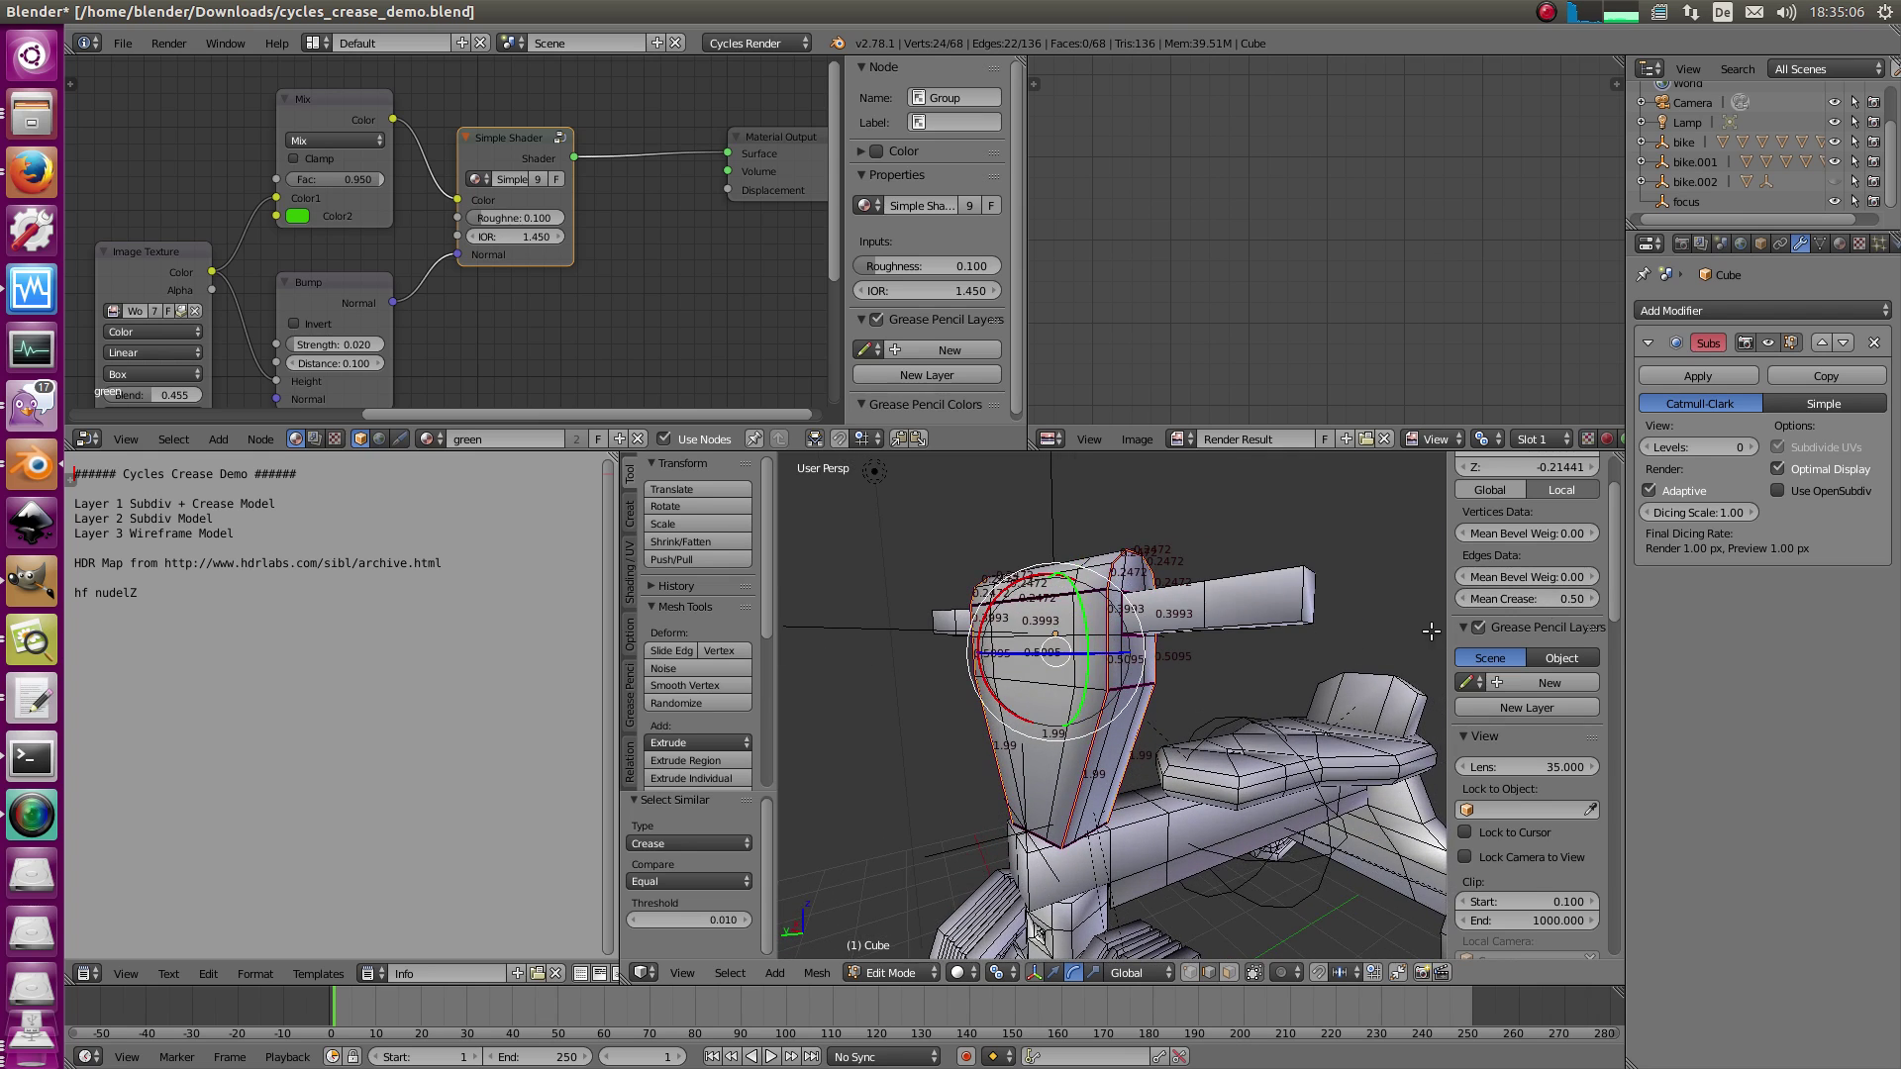
# - Show the bike in Rendered shading and set the selected front panel edges' Mean Crease to 0.10
pyautogui.press('Tab')
pyautogui.click(978, 972)
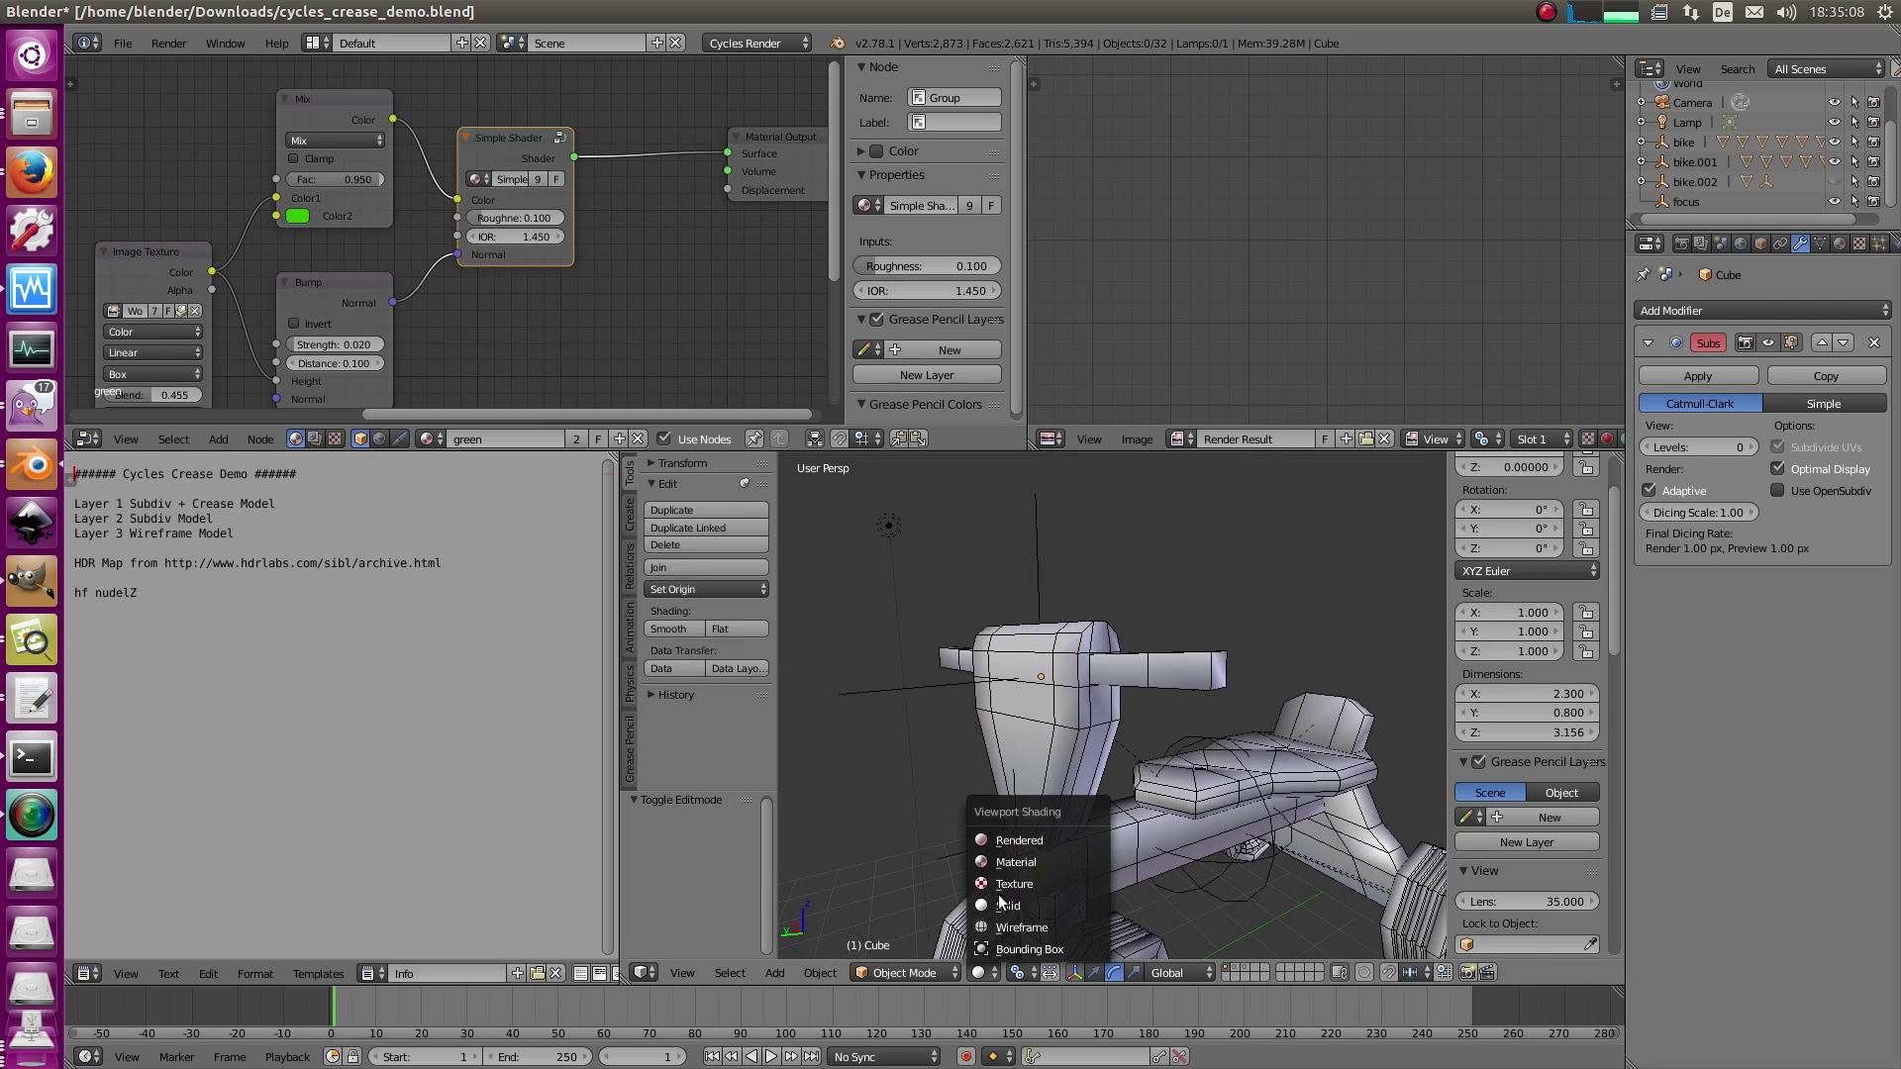
pyautogui.click(1010, 854)
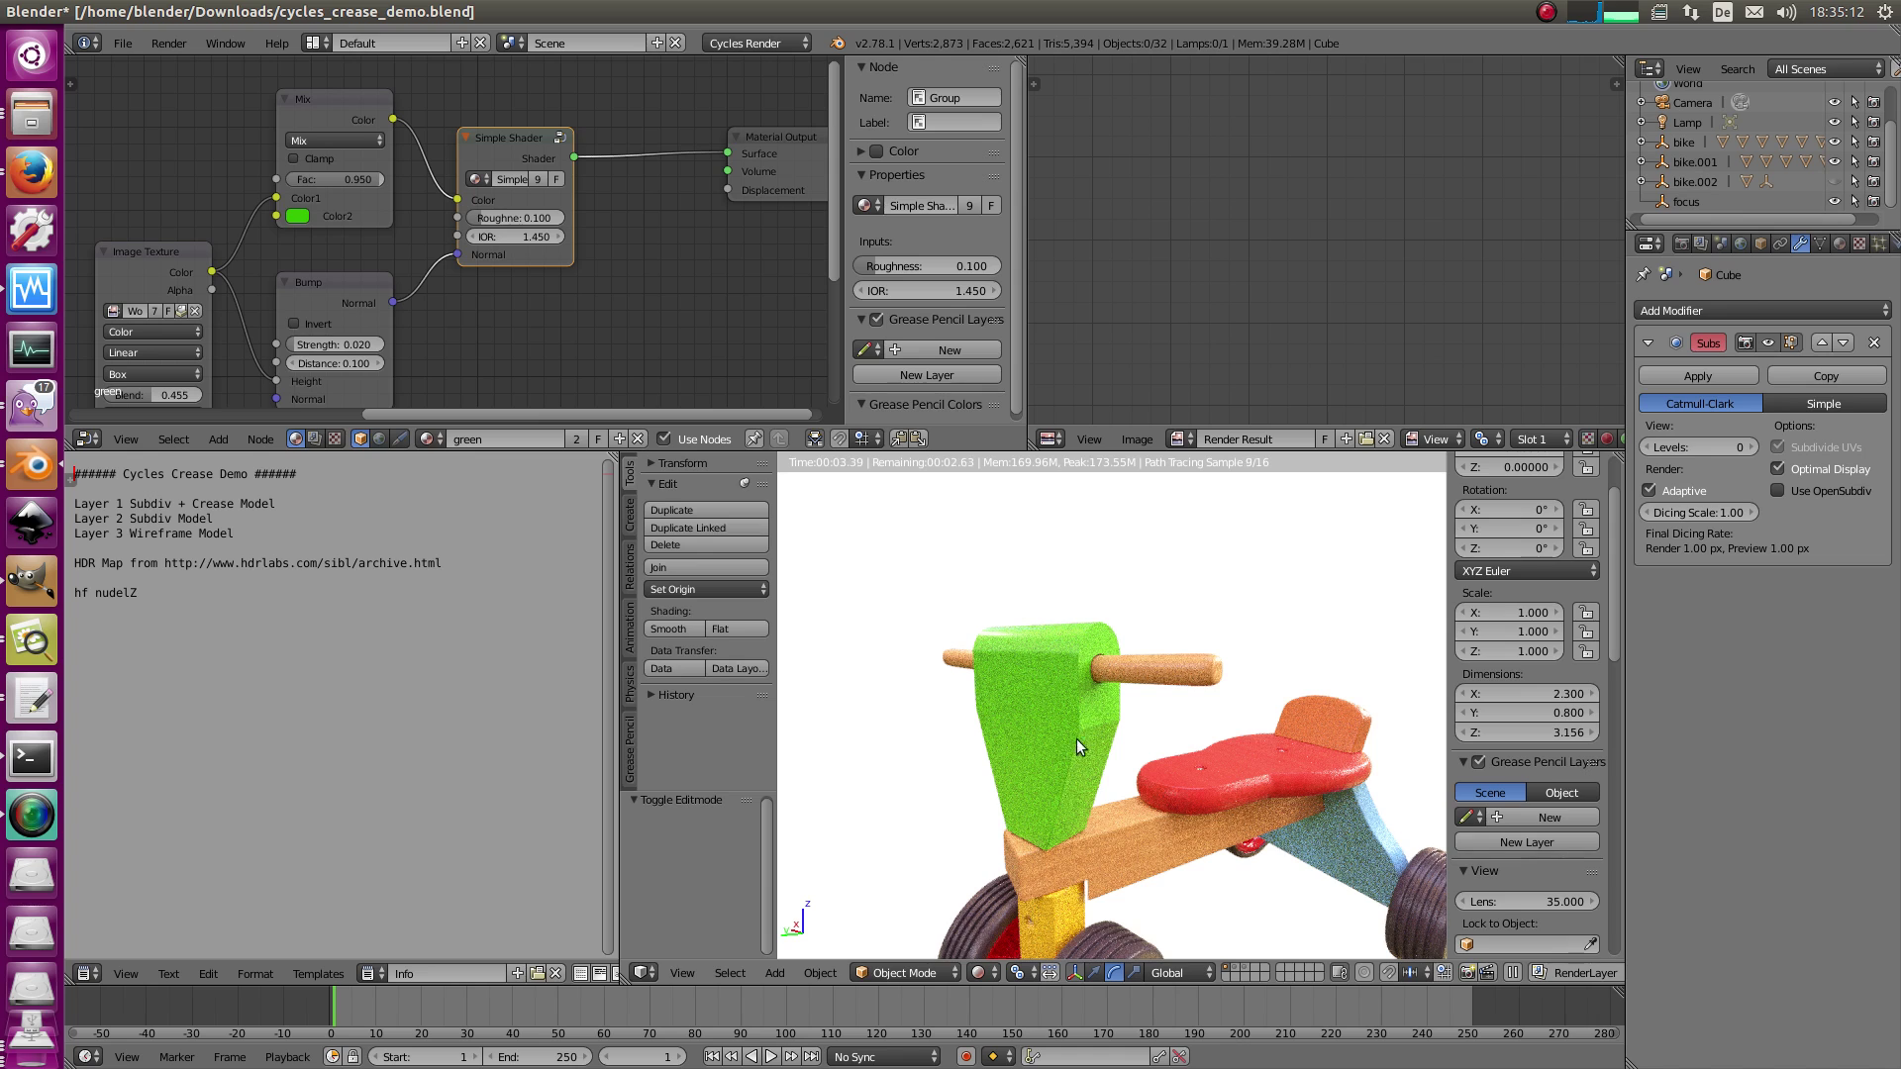
pyautogui.press('Tab')
pyautogui.moveTo(1481, 596); pyautogui.dragTo(1446, 593)
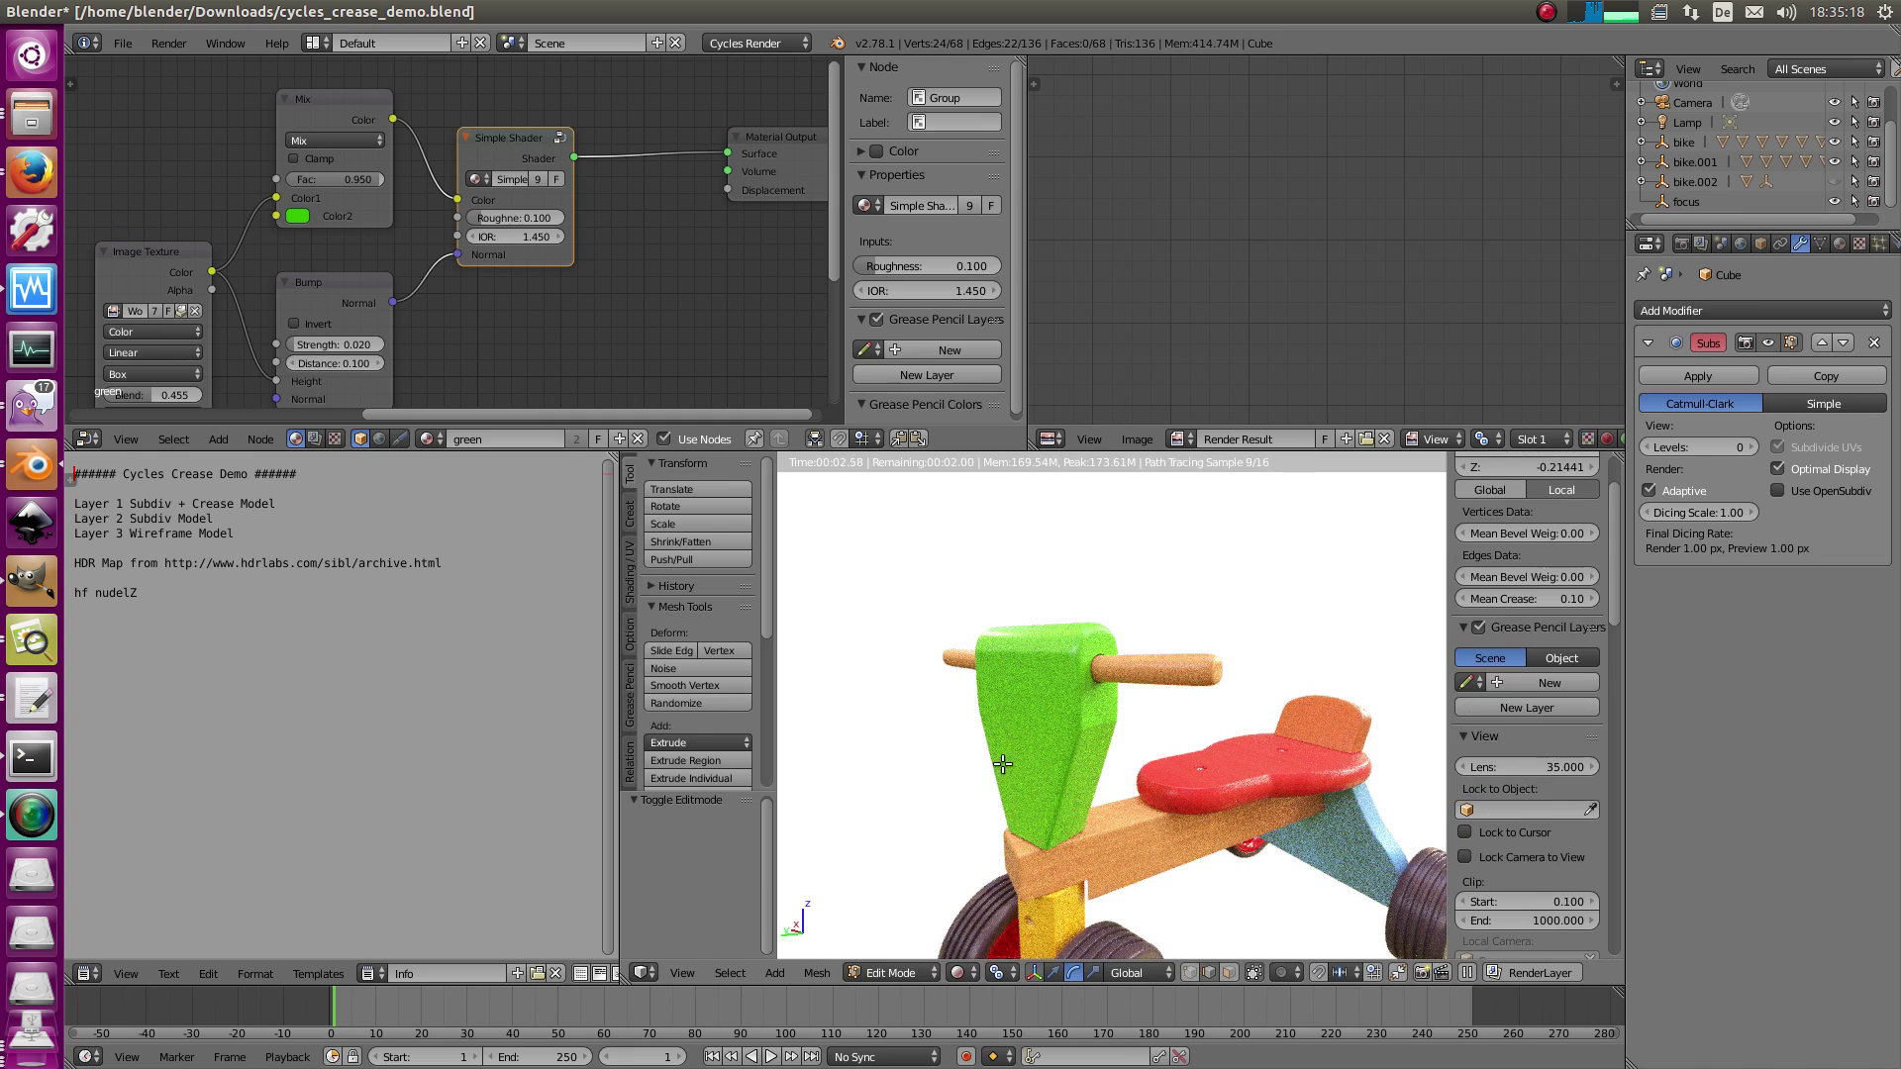
# - Leave the front panel's Edit Mode and show the whole bike in Solid shading with nothing selected
pyautogui.hotkey('shift', 'z')
pyautogui.moveTo(1063, 800); pyautogui.dragTo(1173, 762, button='middle')
pyautogui.press('Tab')
pyautogui.scroll(-1, 1181, 755)
pyautogui.press('a')
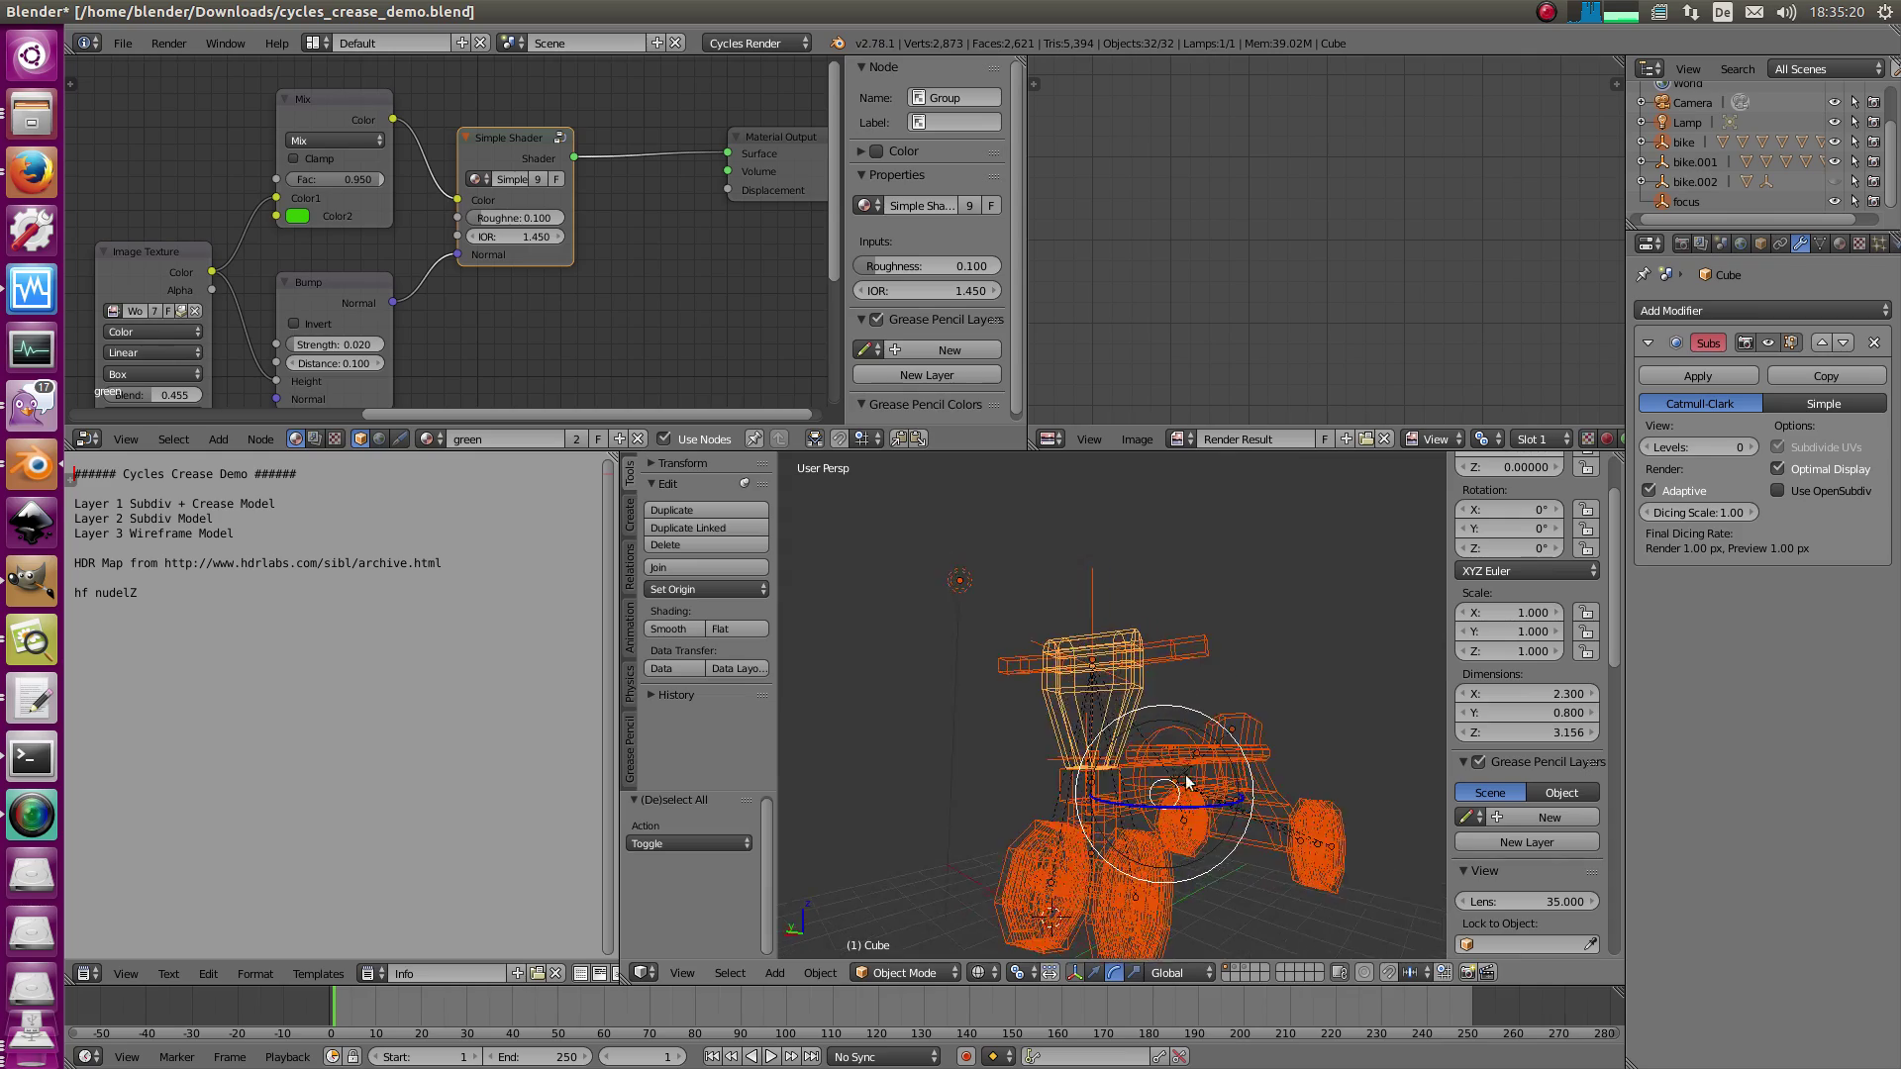
pyautogui.scroll(-3, 1188, 768)
pyautogui.scroll(5, 1067, 765)
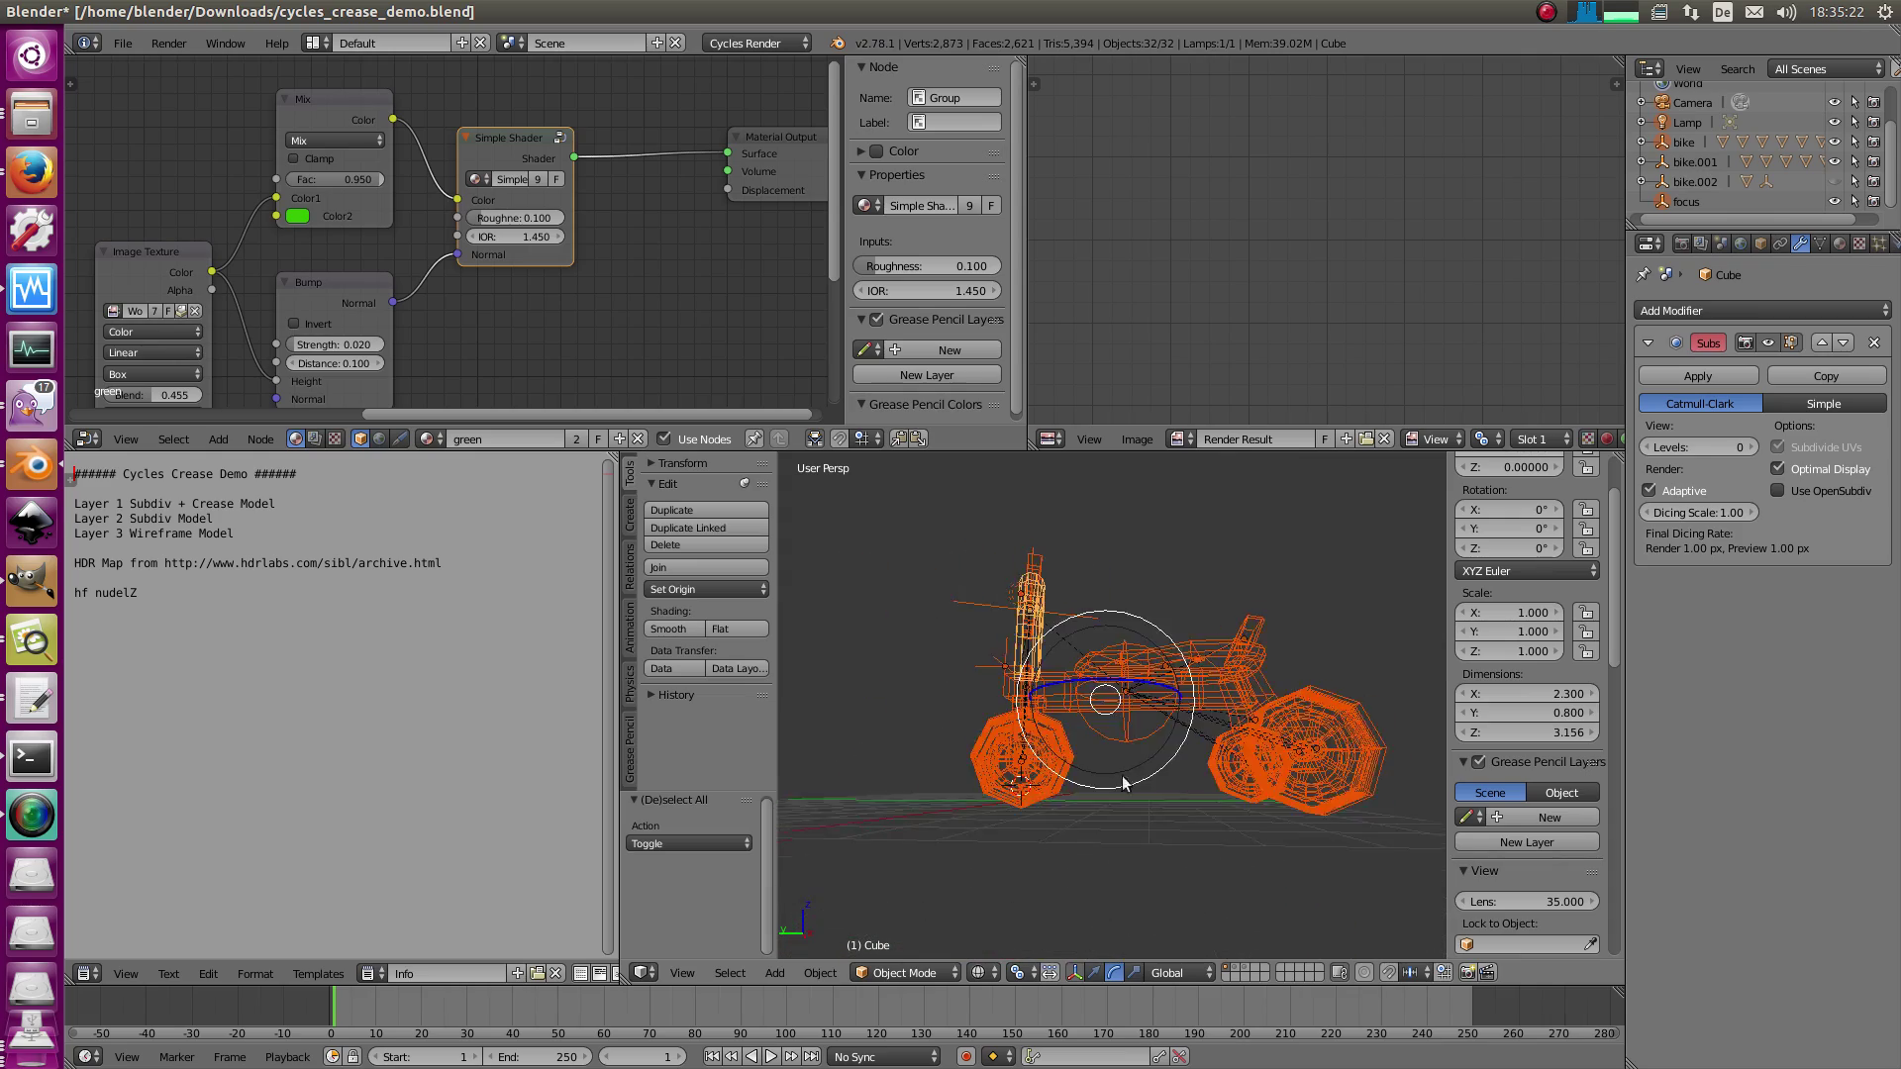
pyautogui.press('a')
pyautogui.press('z')
# - Select the front wheel's rim and open it in Edit Mode
pyautogui.scroll(6, 1040, 783)
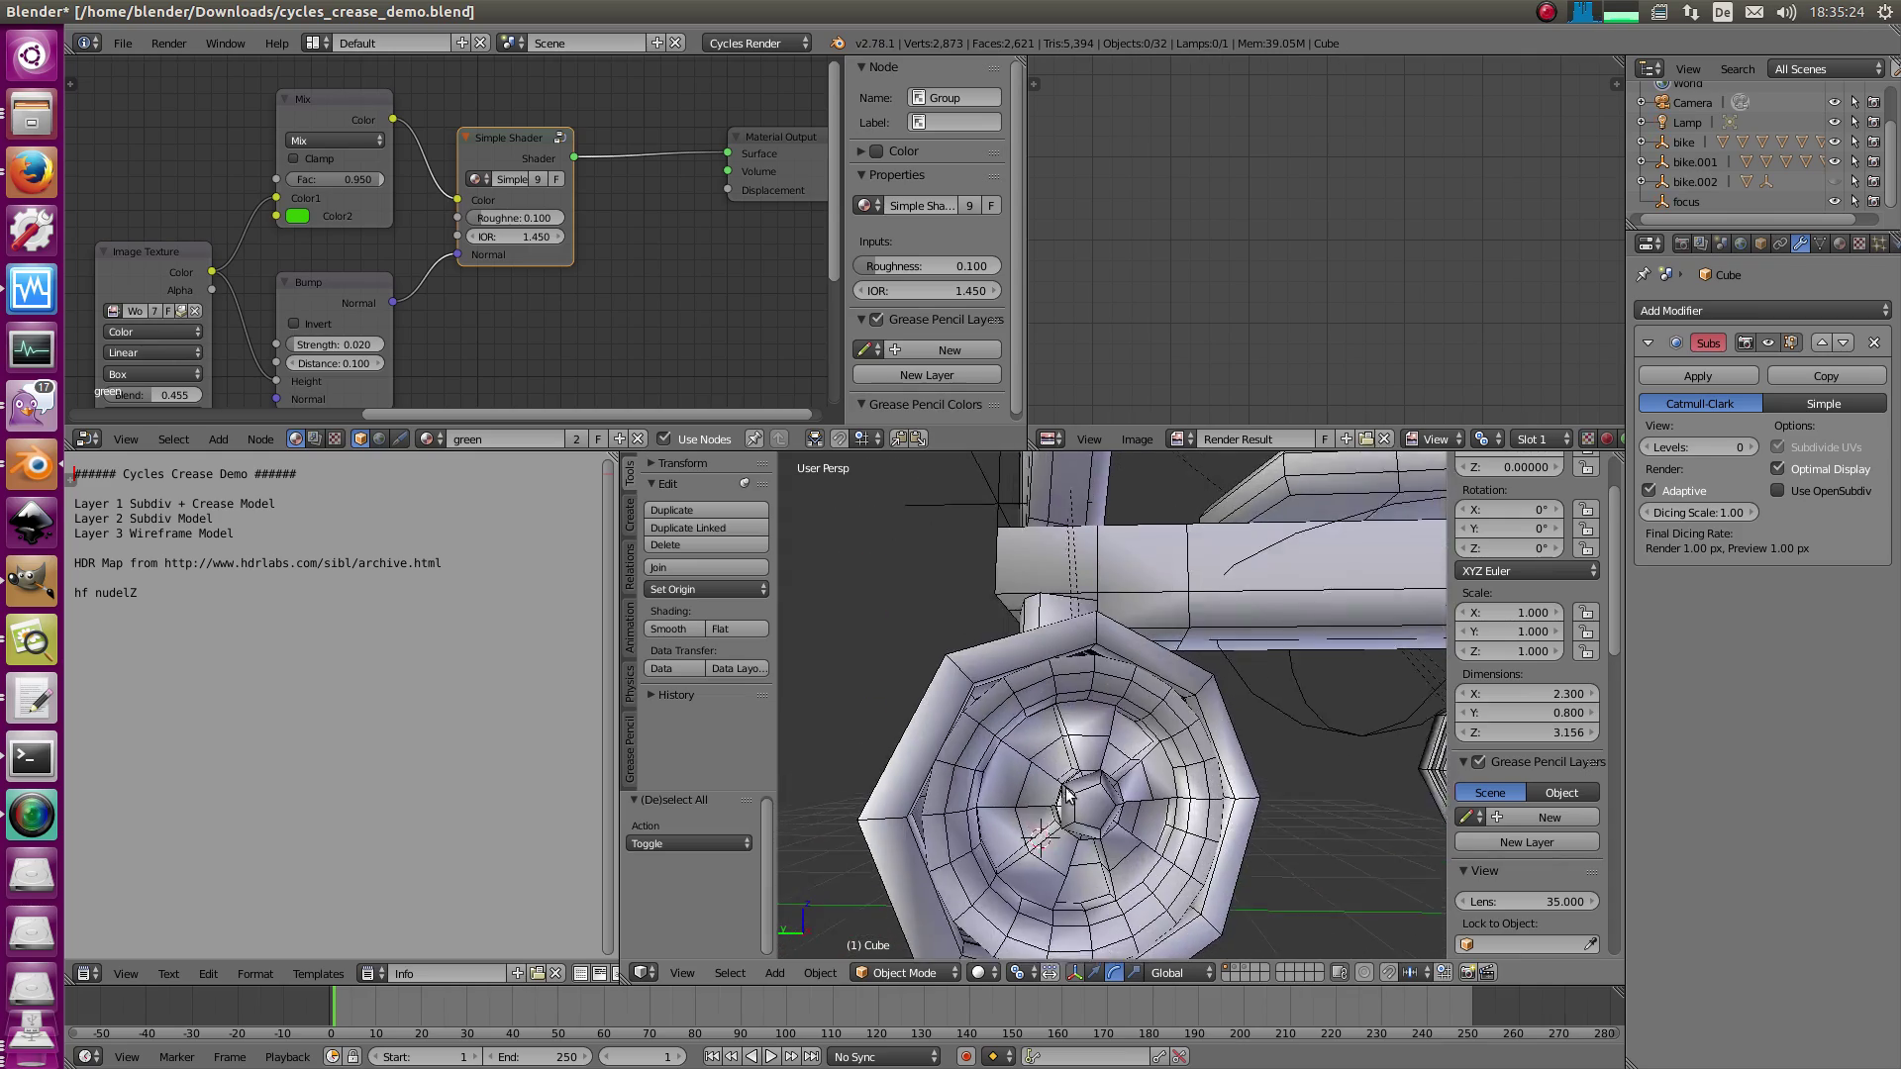
pyautogui.rightClick(1060, 789)
pyautogui.press('Tab')
pyautogui.scroll(3, 1060, 789)
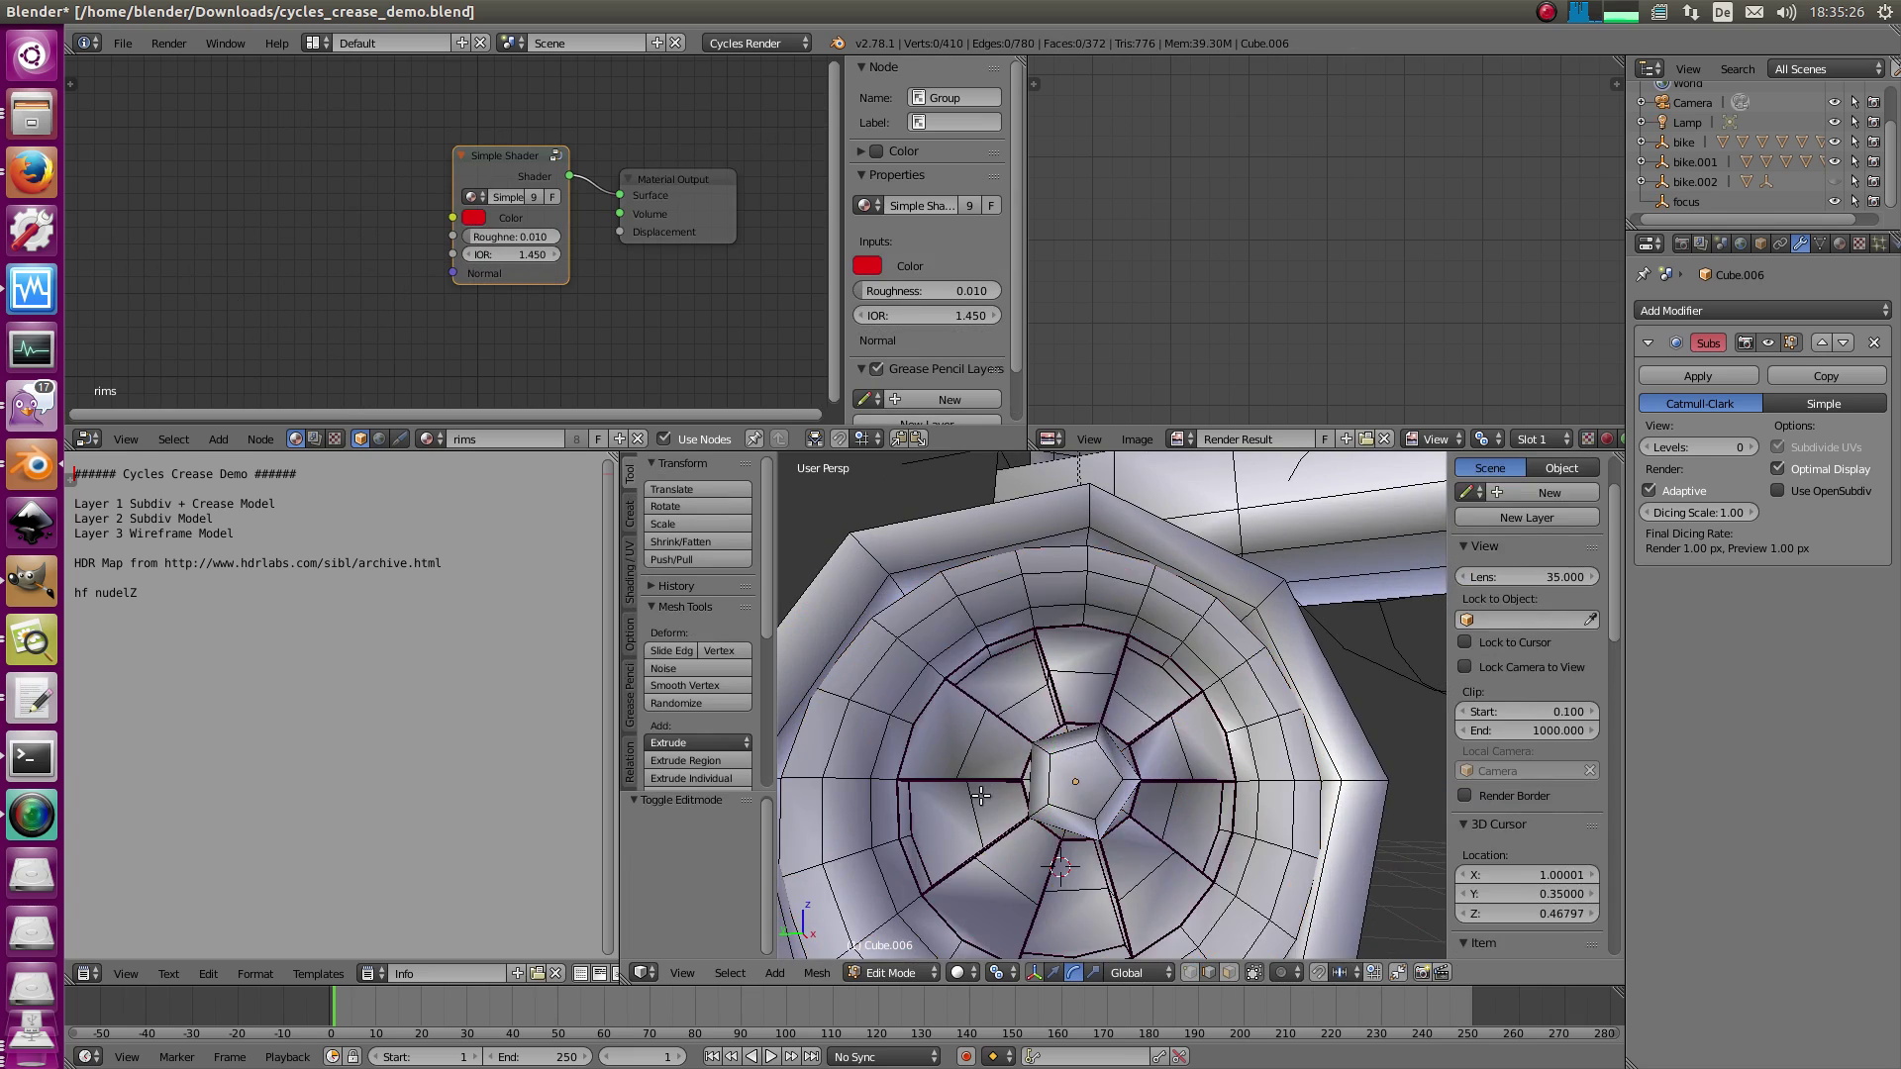
# - Switch to face selection and select faces around the rim's hub to read their Mean Crease
pyautogui.click(919, 765)
pyautogui.rightClick(973, 779)
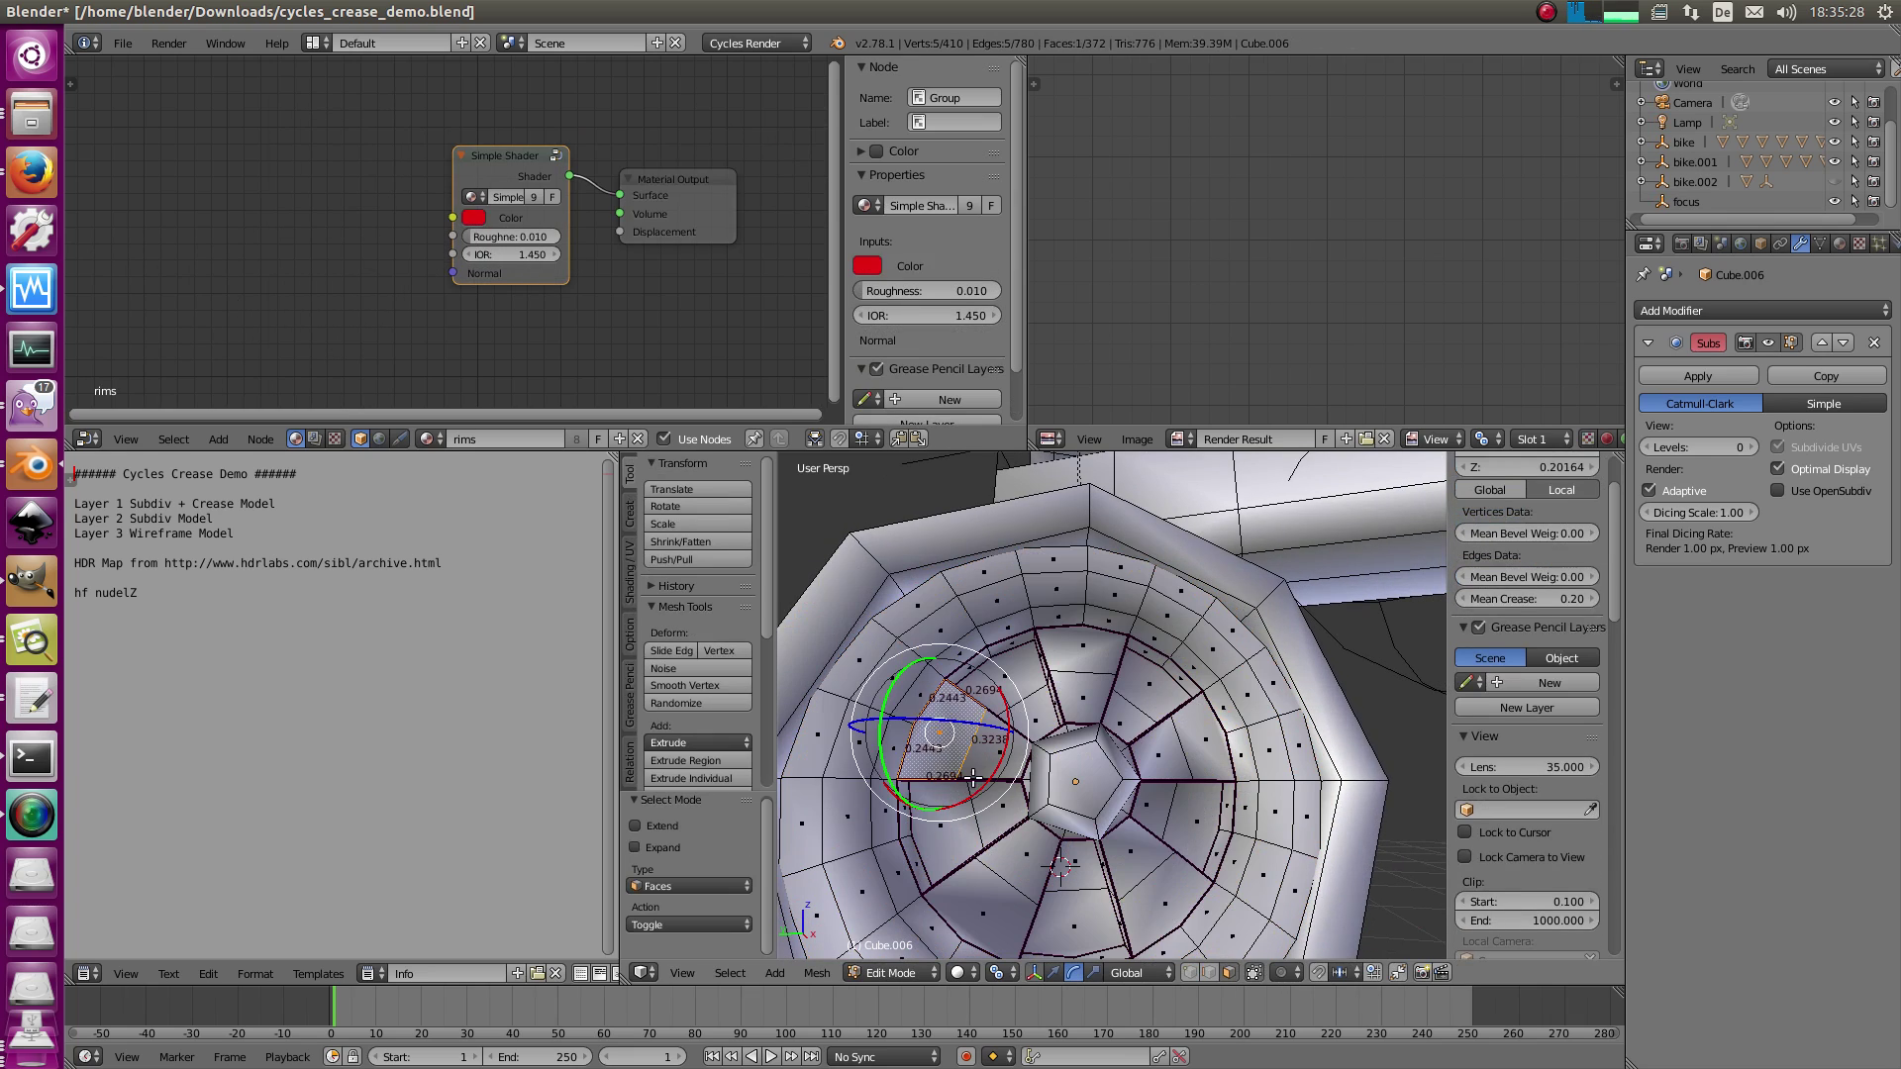
pyautogui.rightClick(1069, 649)
pyautogui.rightClick(1204, 739)
pyautogui.rightClick(1166, 893)
pyautogui.press('g')
pyautogui.hotkey('shift', 'z')
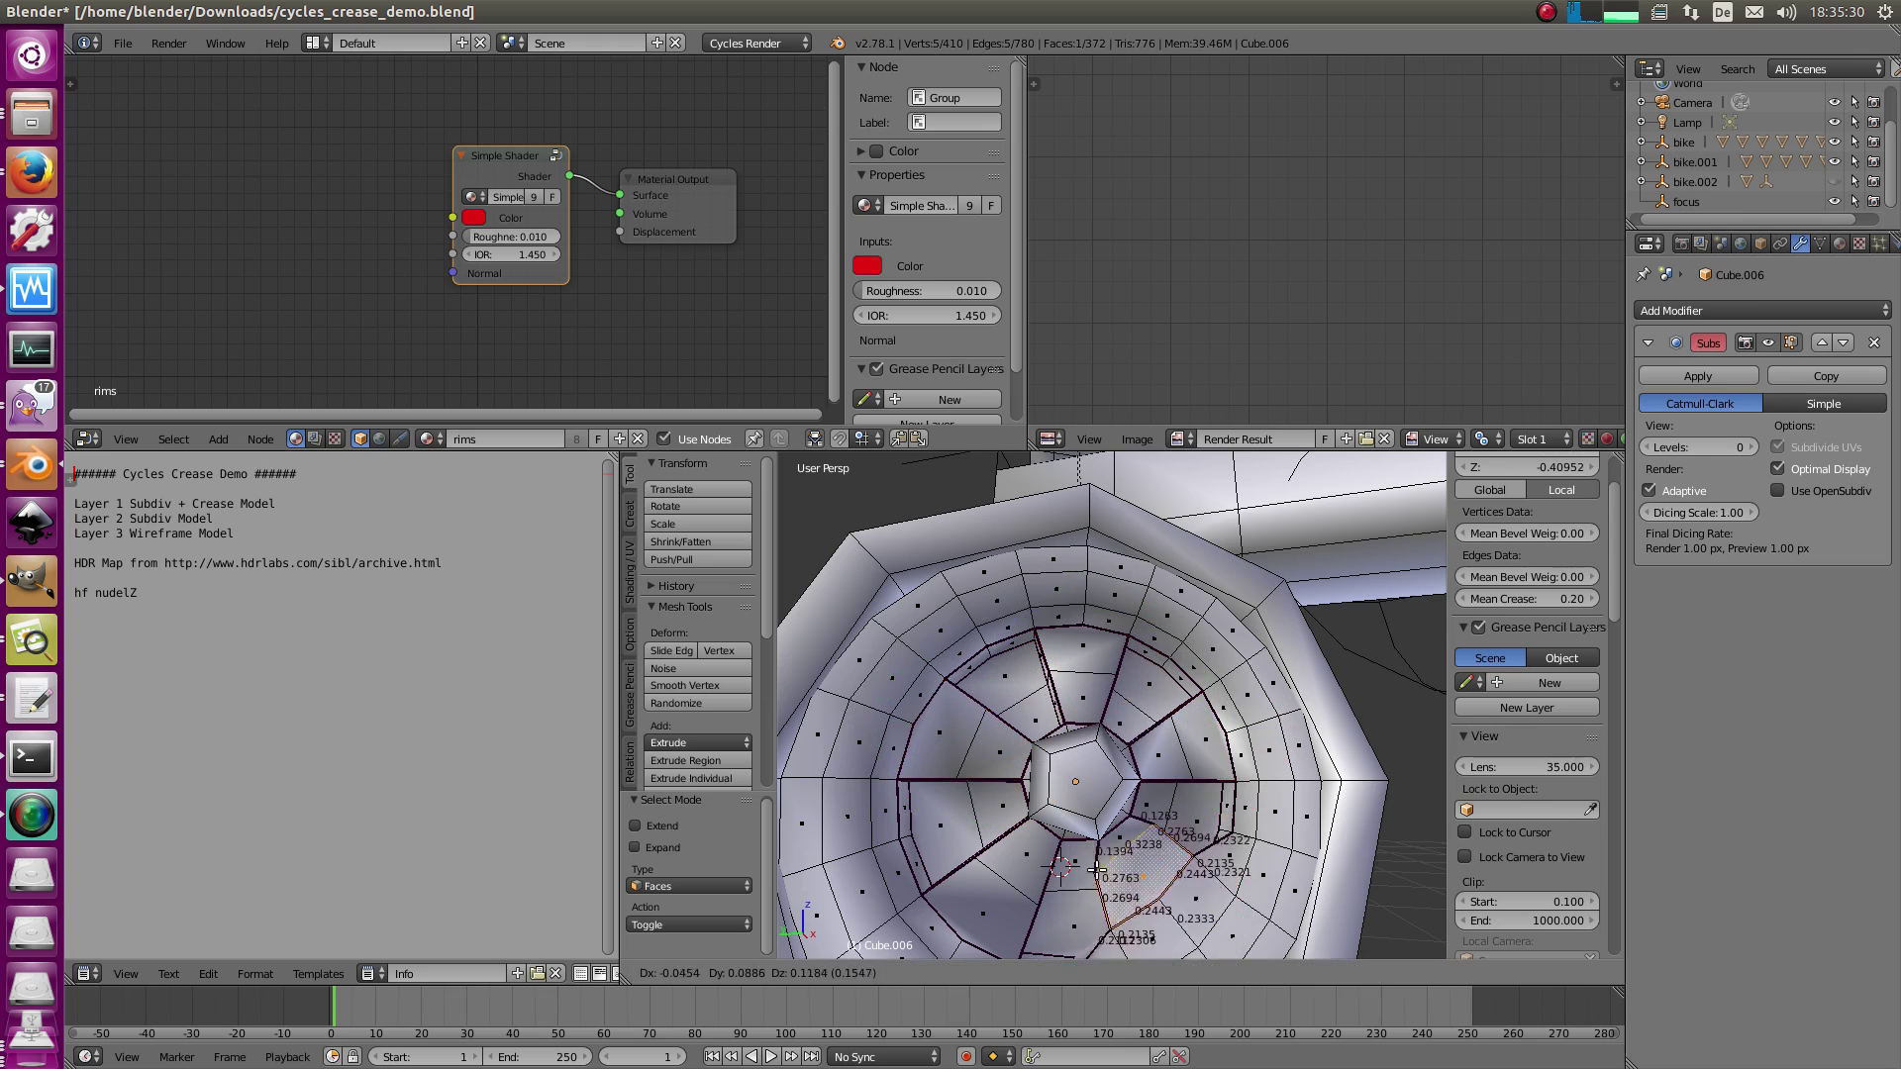
pyautogui.rightClick(1090, 852)
# - Clear the face selection, leave the rim's Edit Mode and switch to layer 2
pyautogui.scroll(-4, 1113, 825)
pyautogui.press('a')
pyautogui.moveTo(1113, 826); pyautogui.dragTo(1017, 621, button='middle')
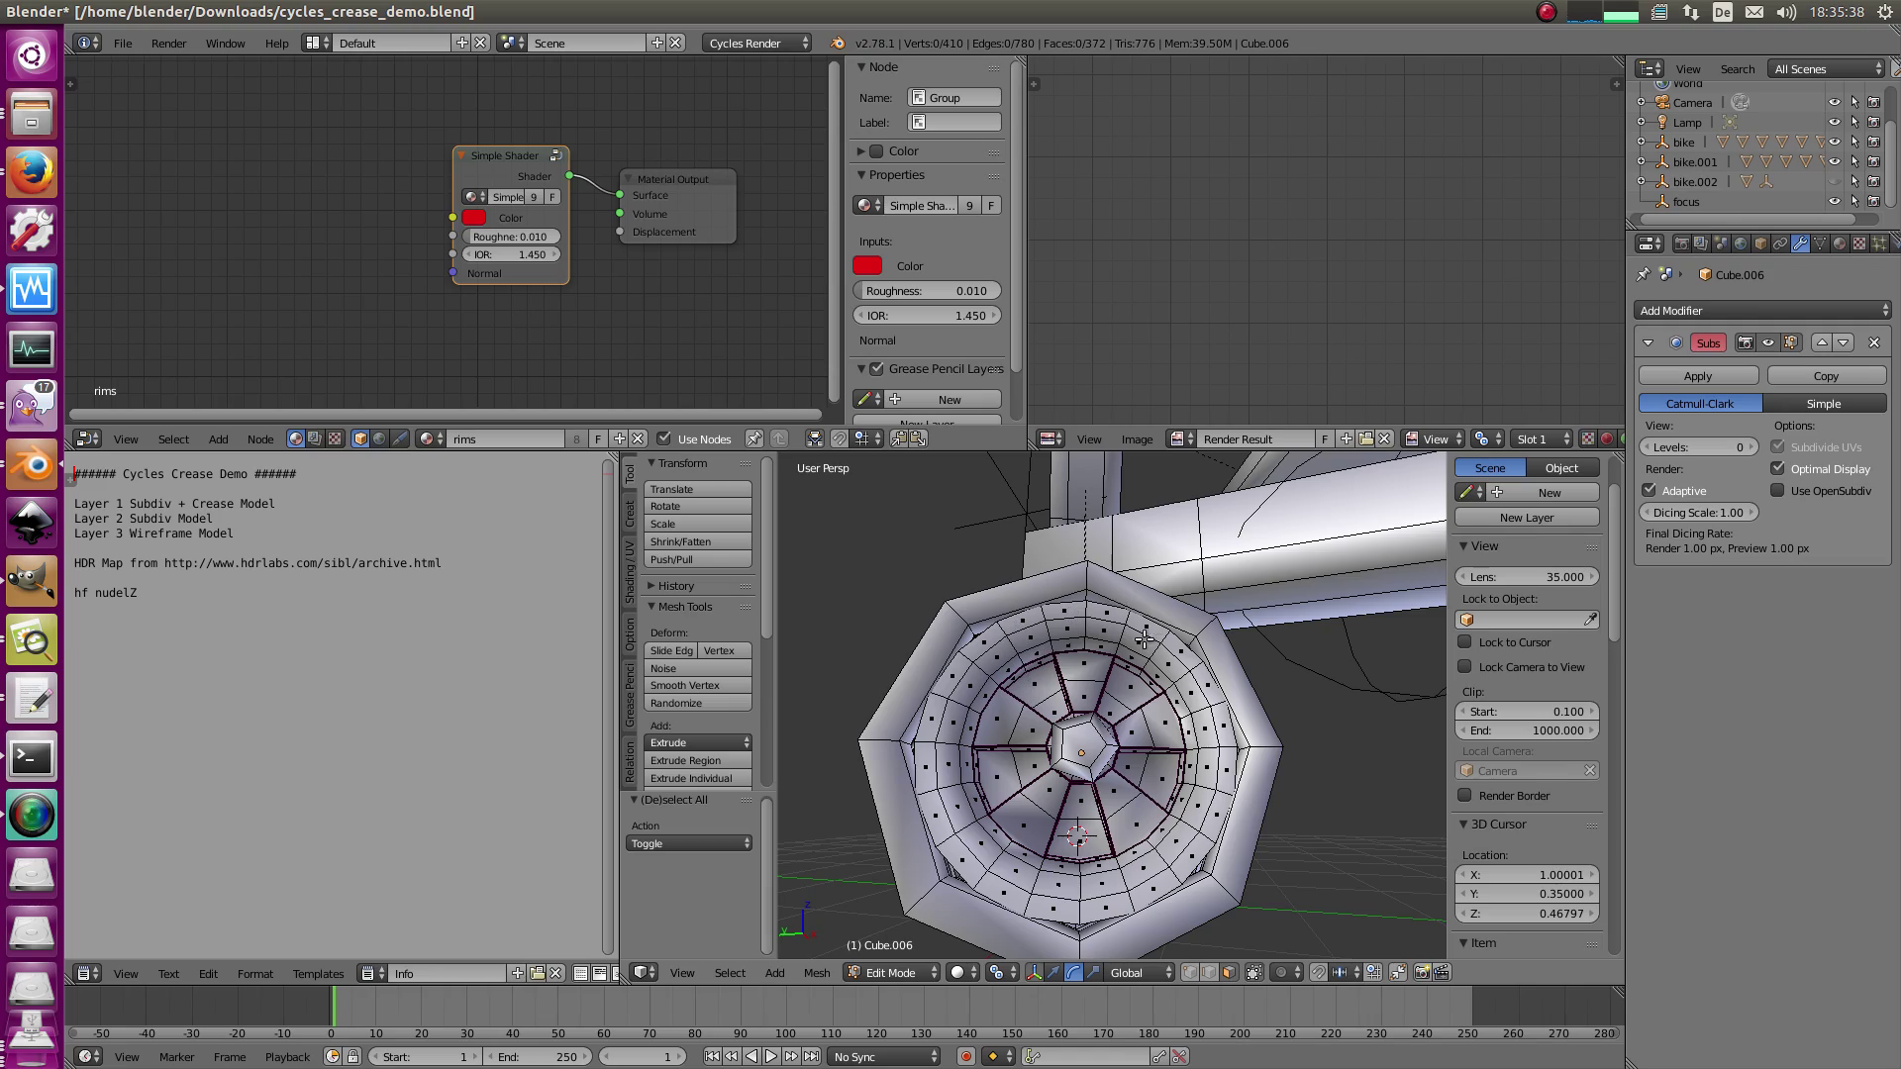
pyautogui.moveTo(1145, 641); pyautogui.dragTo(1079, 752, button='middle')
pyautogui.scroll(4, 1069, 750)
pyautogui.press('Tab')
pyautogui.press('2')
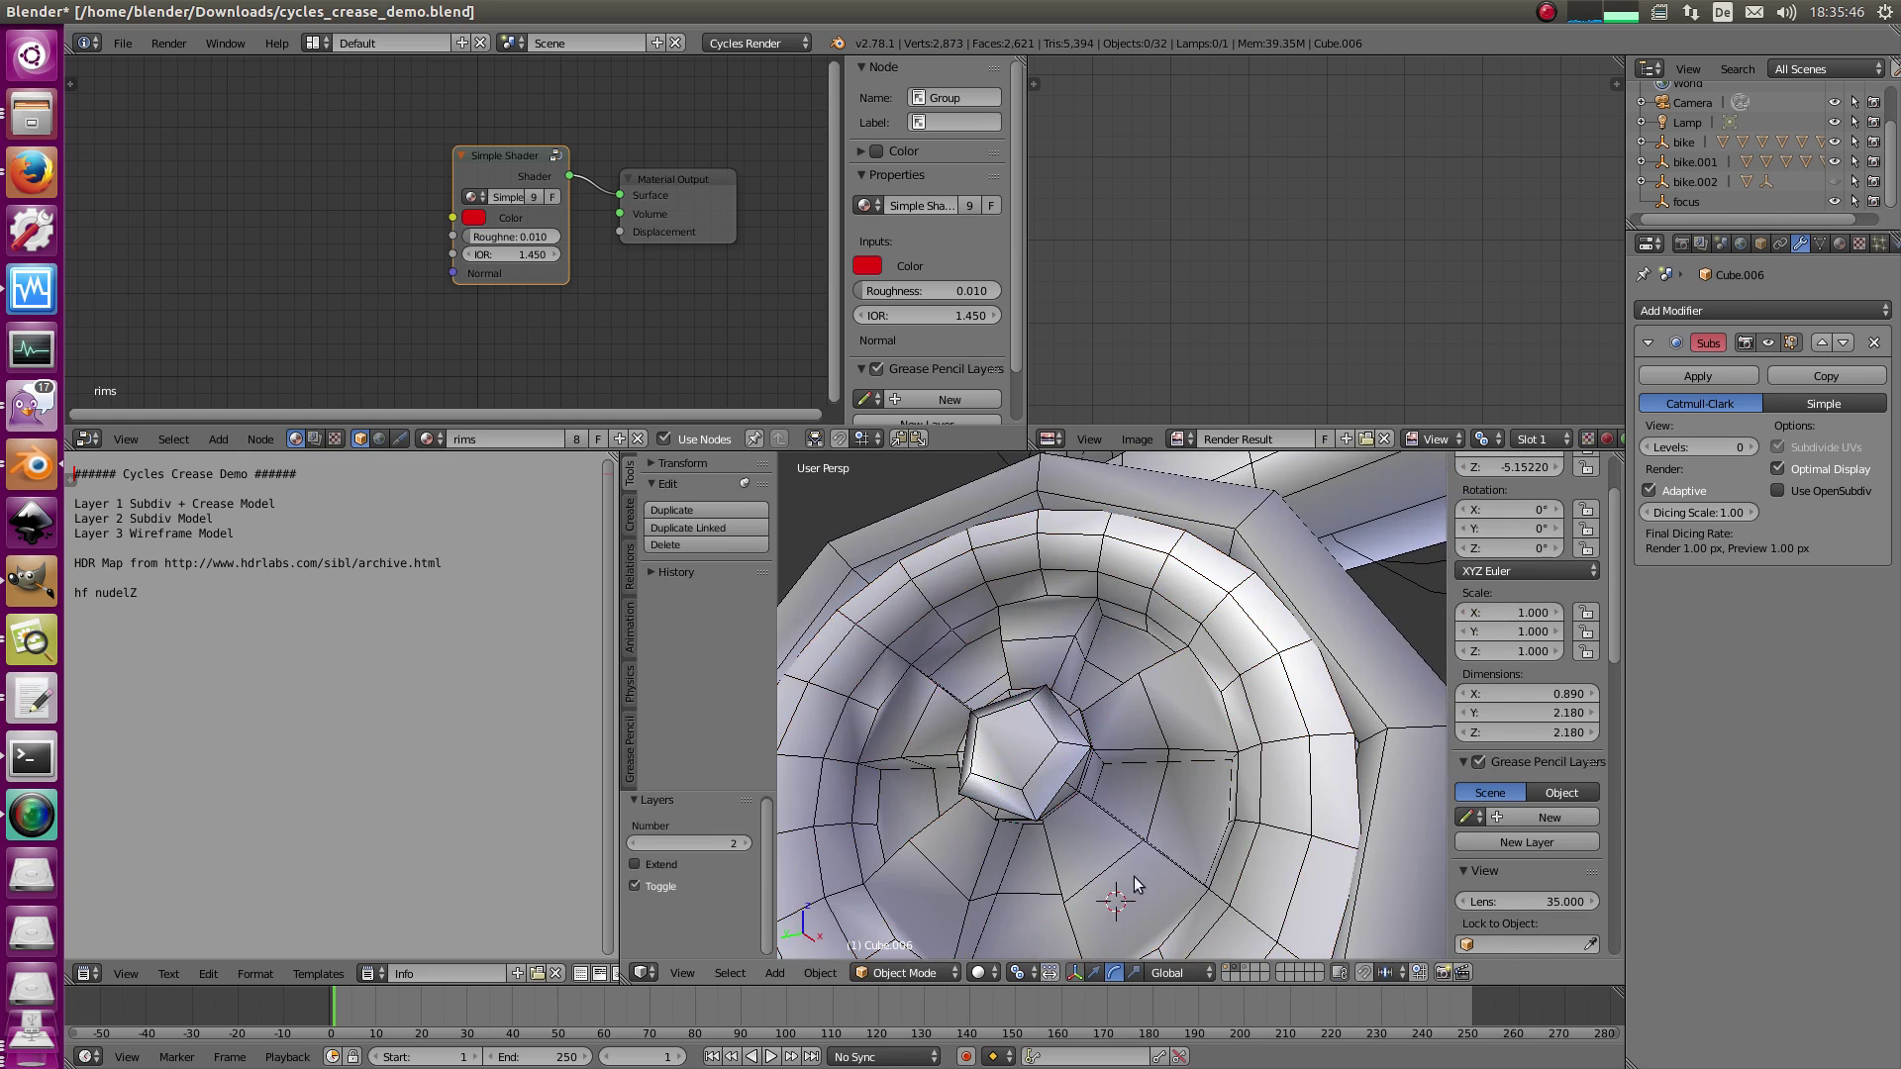
# - Show layer 2's front wheel in Rendered shading and examine its rim from several angles
pyautogui.scroll(-2, 1133, 877)
pyautogui.moveTo(1133, 871); pyautogui.dragTo(1066, 936, button='middle')
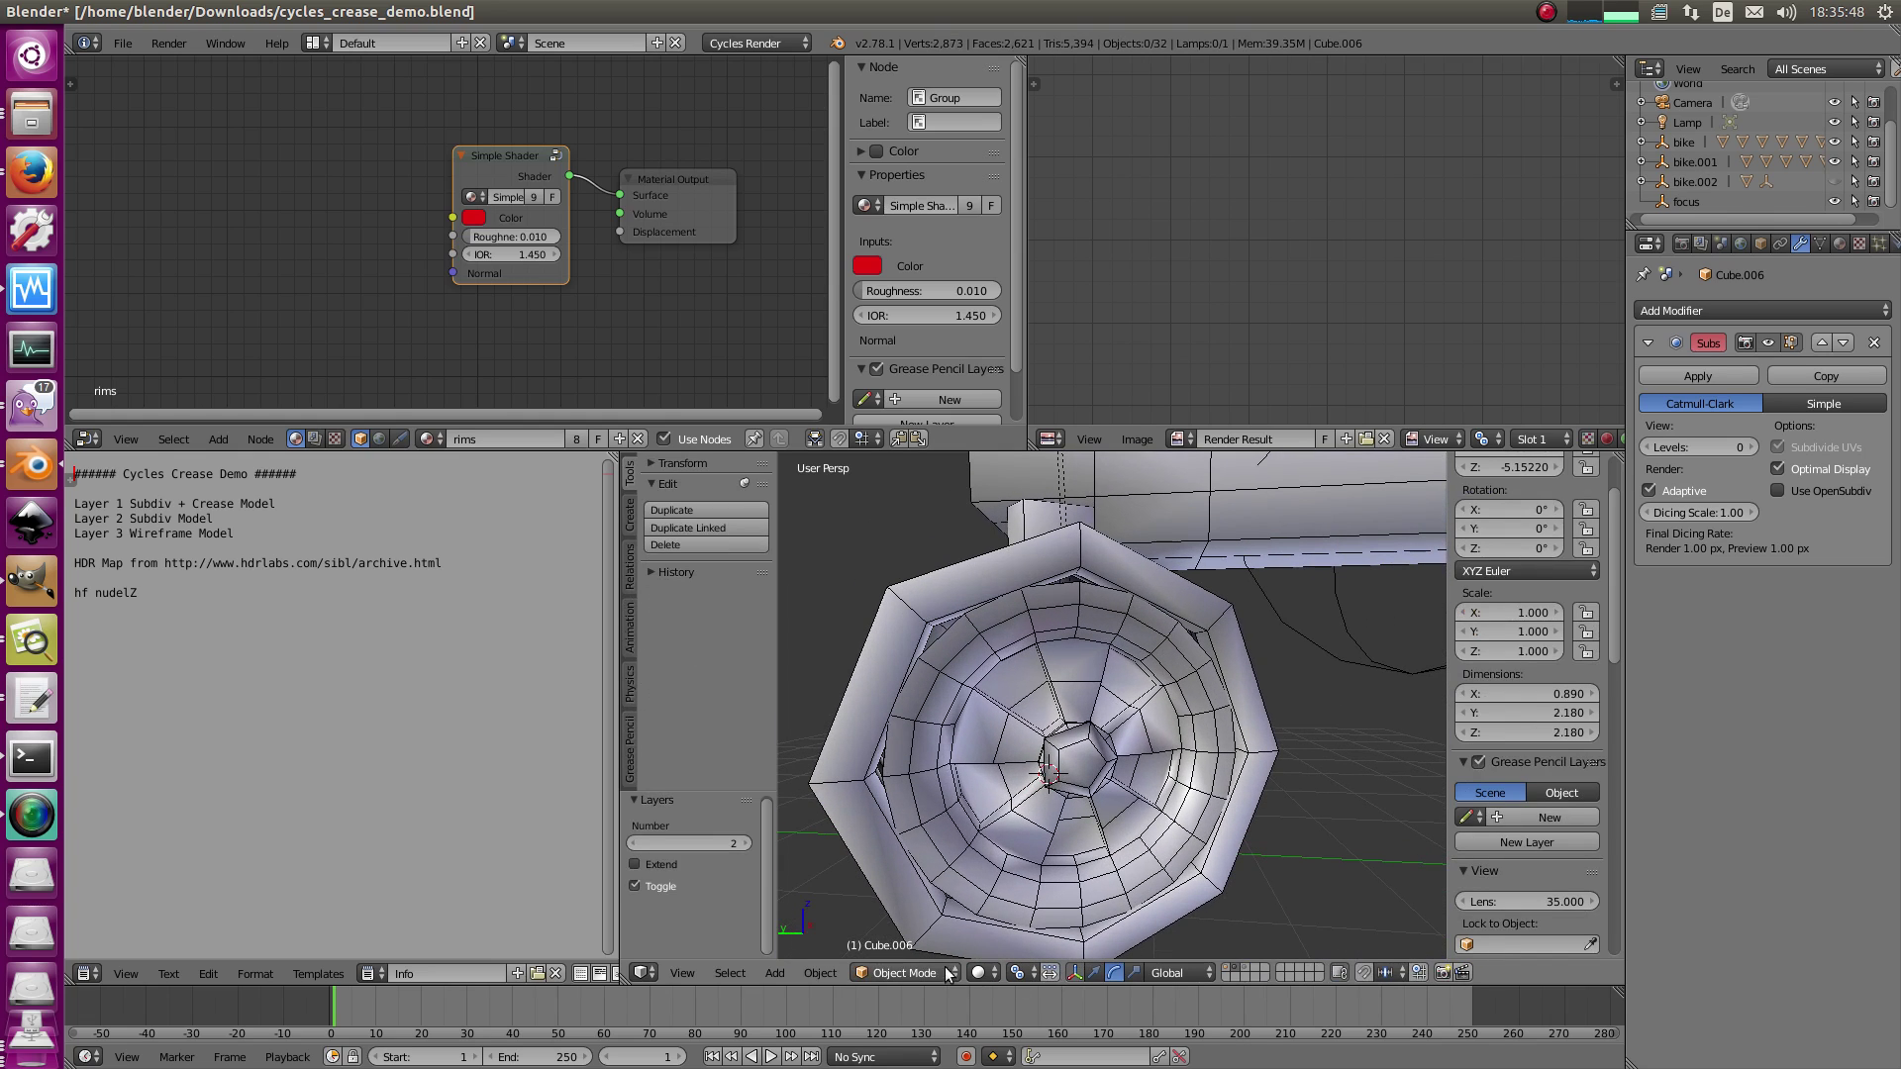
pyautogui.click(981, 973)
pyautogui.click(1012, 839)
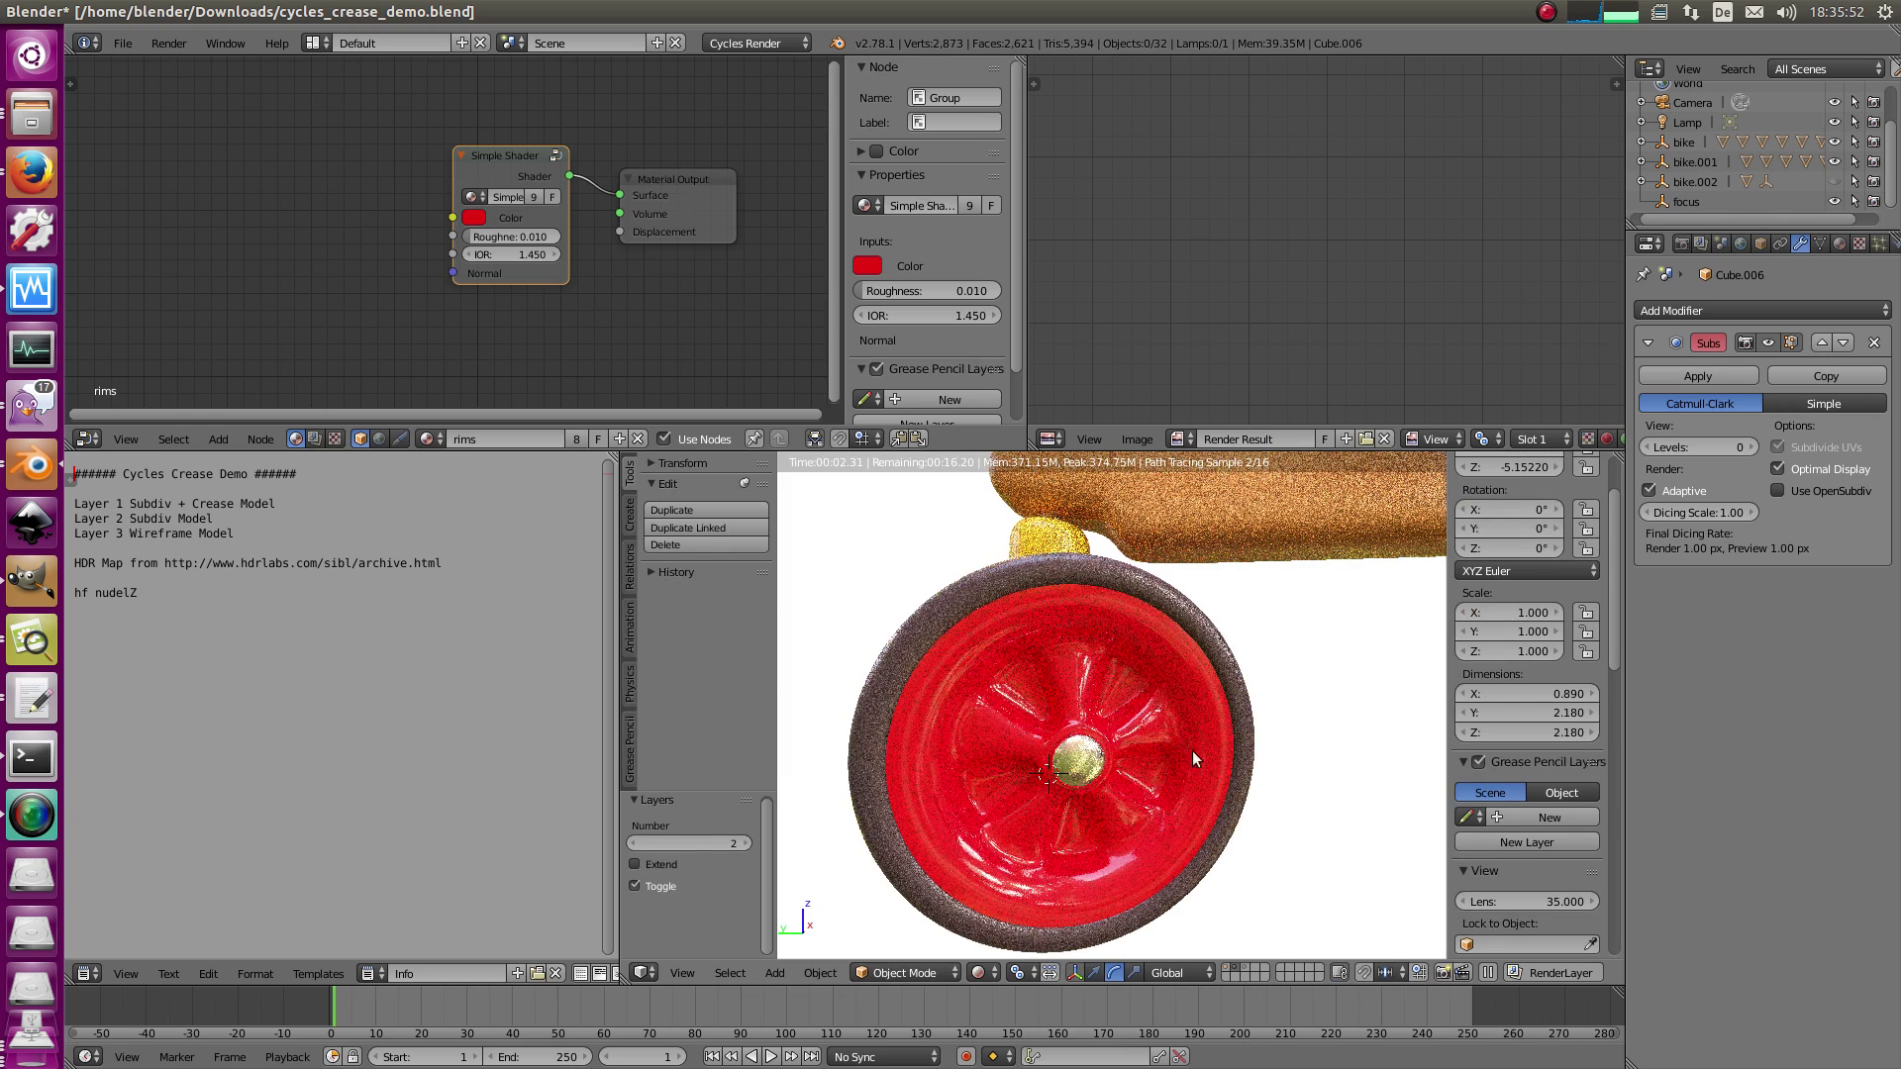
pyautogui.moveTo(1192, 751); pyautogui.dragTo(1139, 757, button='middle')
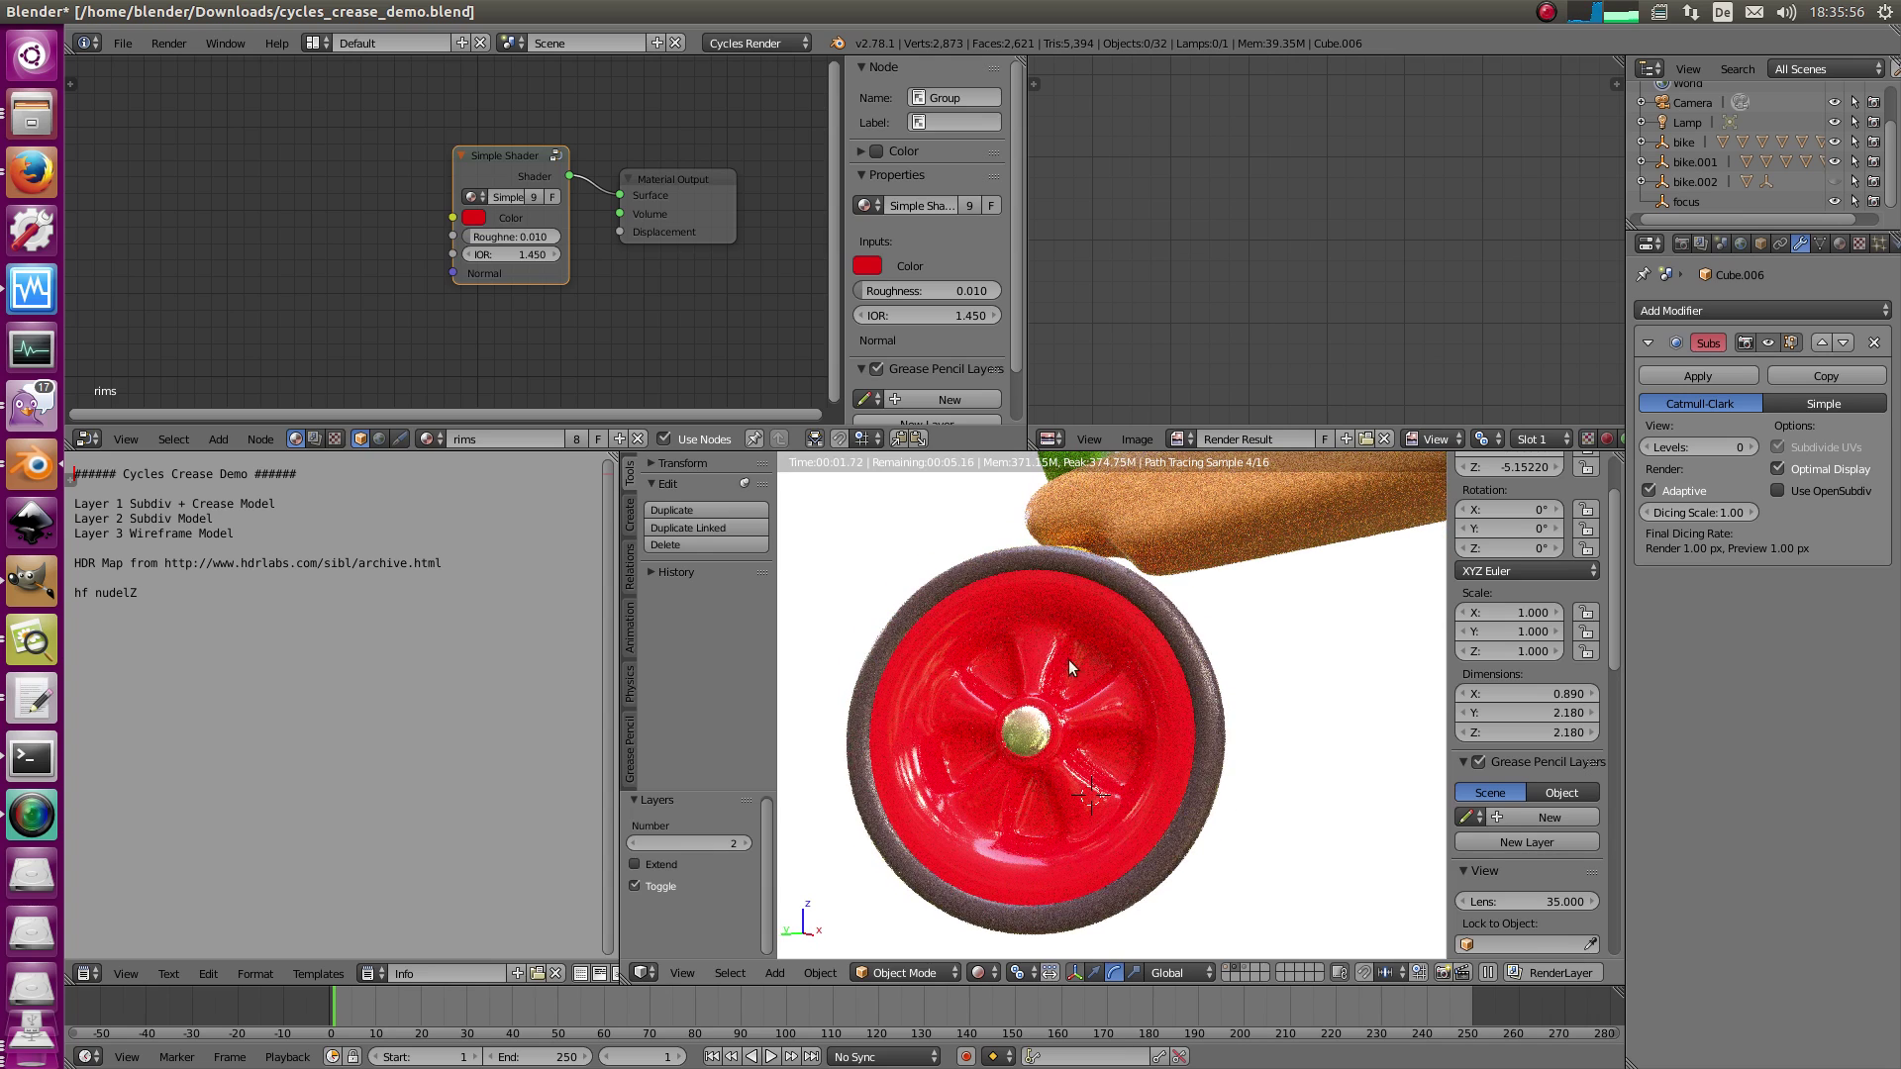
pyautogui.moveTo(996, 720); pyautogui.dragTo(1082, 793, button='middle')
# - Switch to layer 1, clear the selection and show the creased front wheel in Rendered shading
pyautogui.press('z')
pyautogui.press('1')
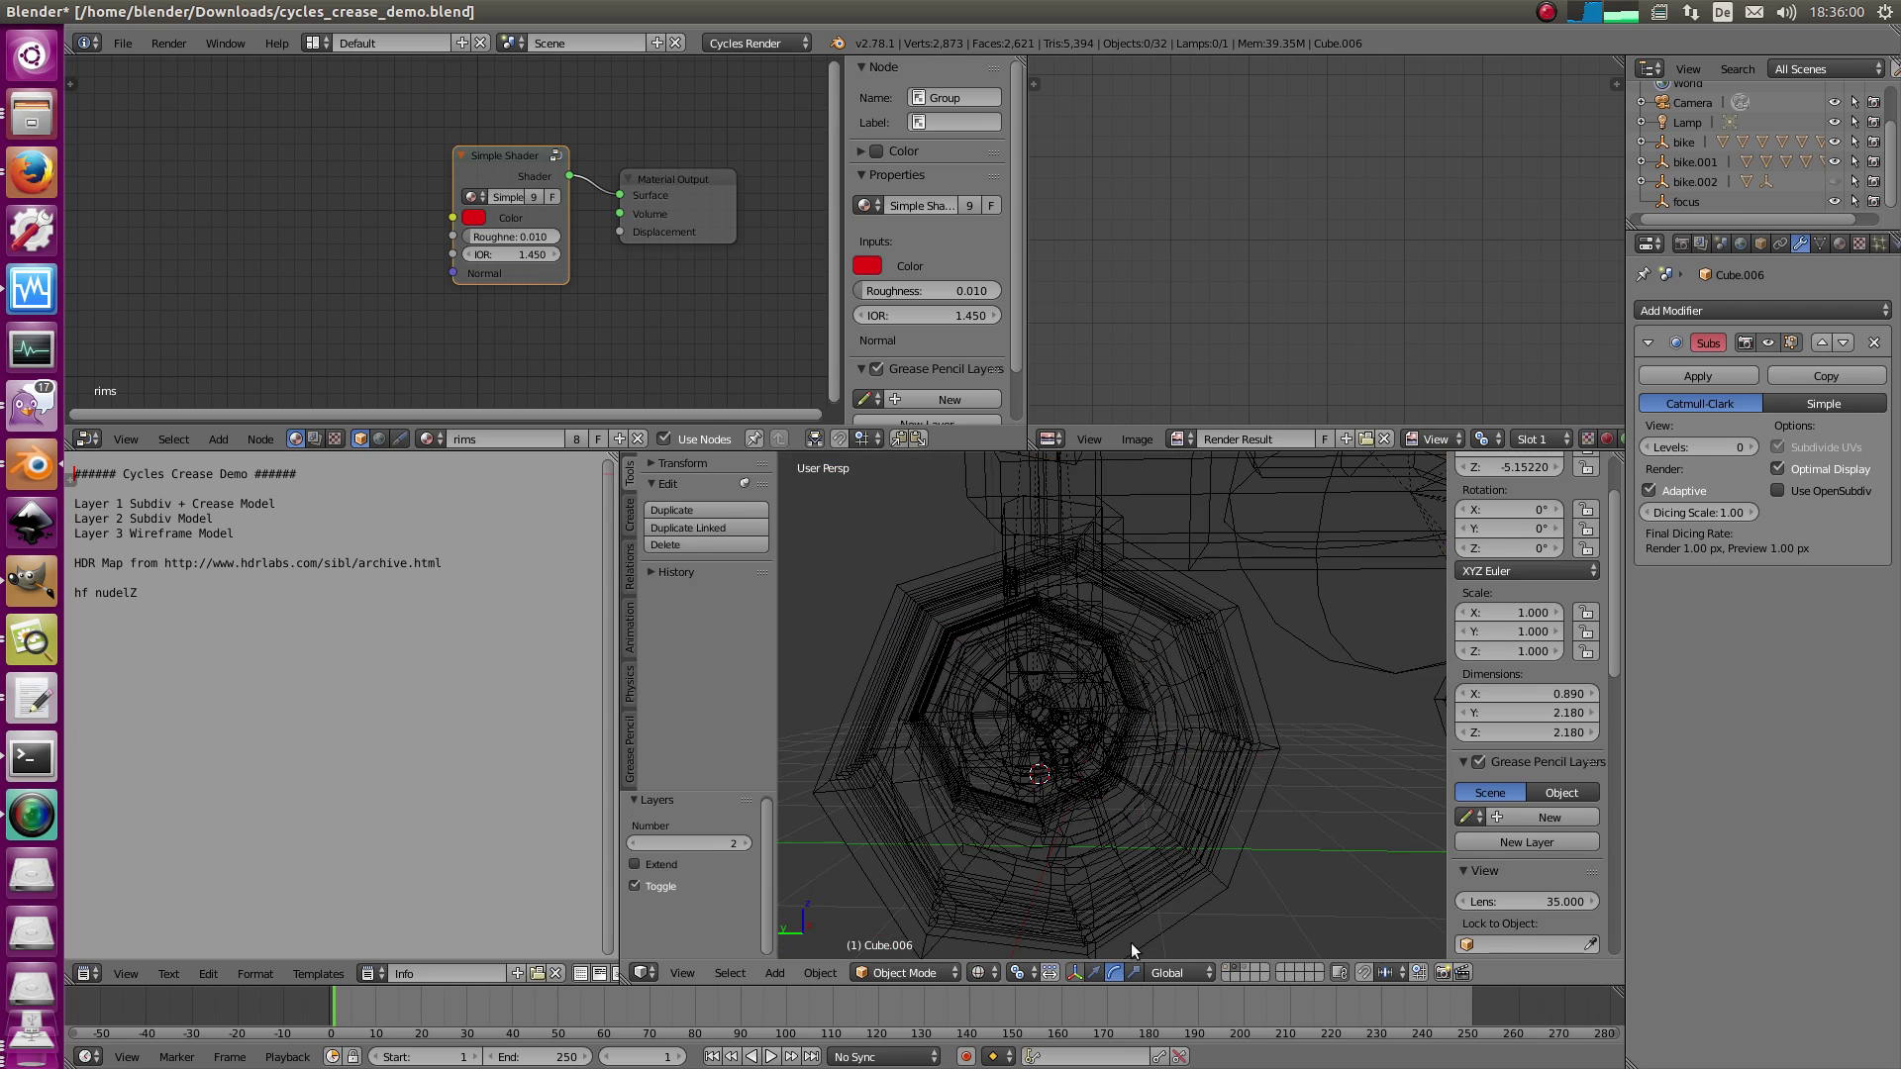
pyautogui.rightClick(1178, 897)
pyautogui.press('z')
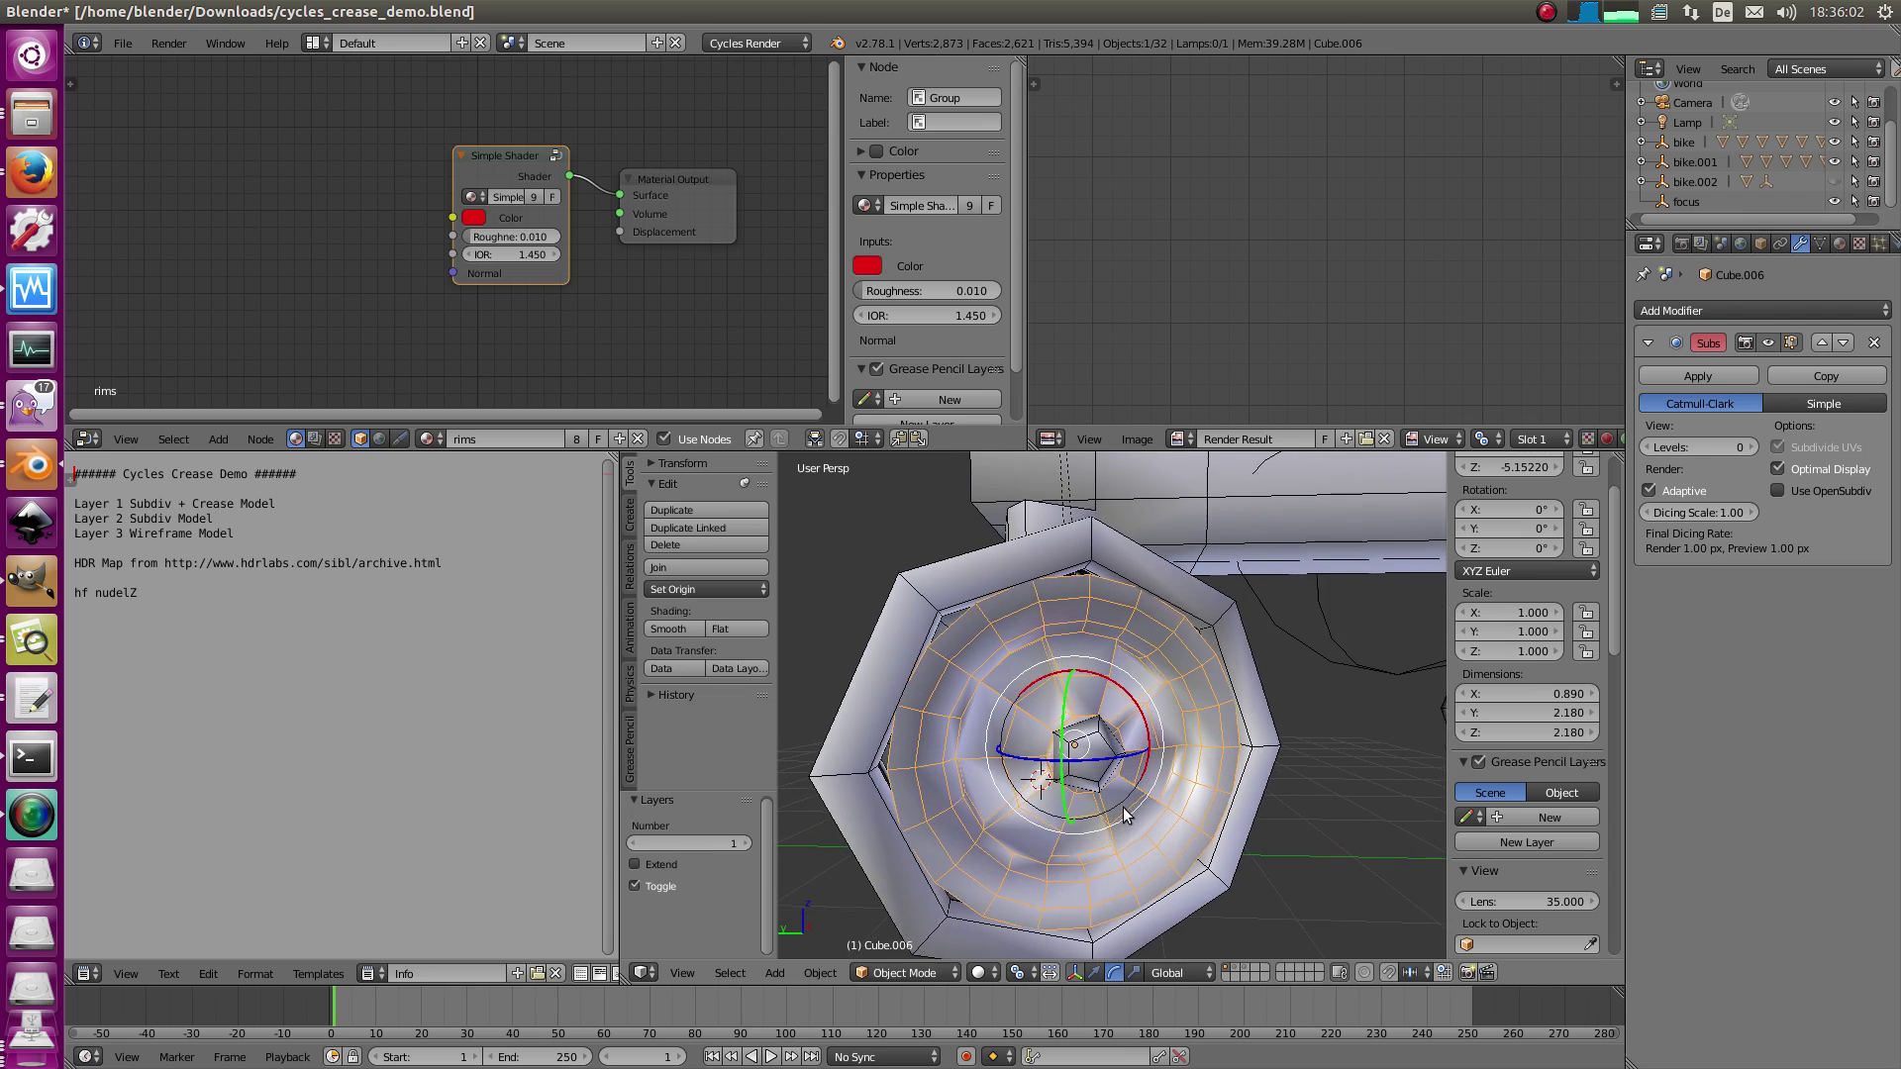
pyautogui.press('a')
pyautogui.click(981, 974)
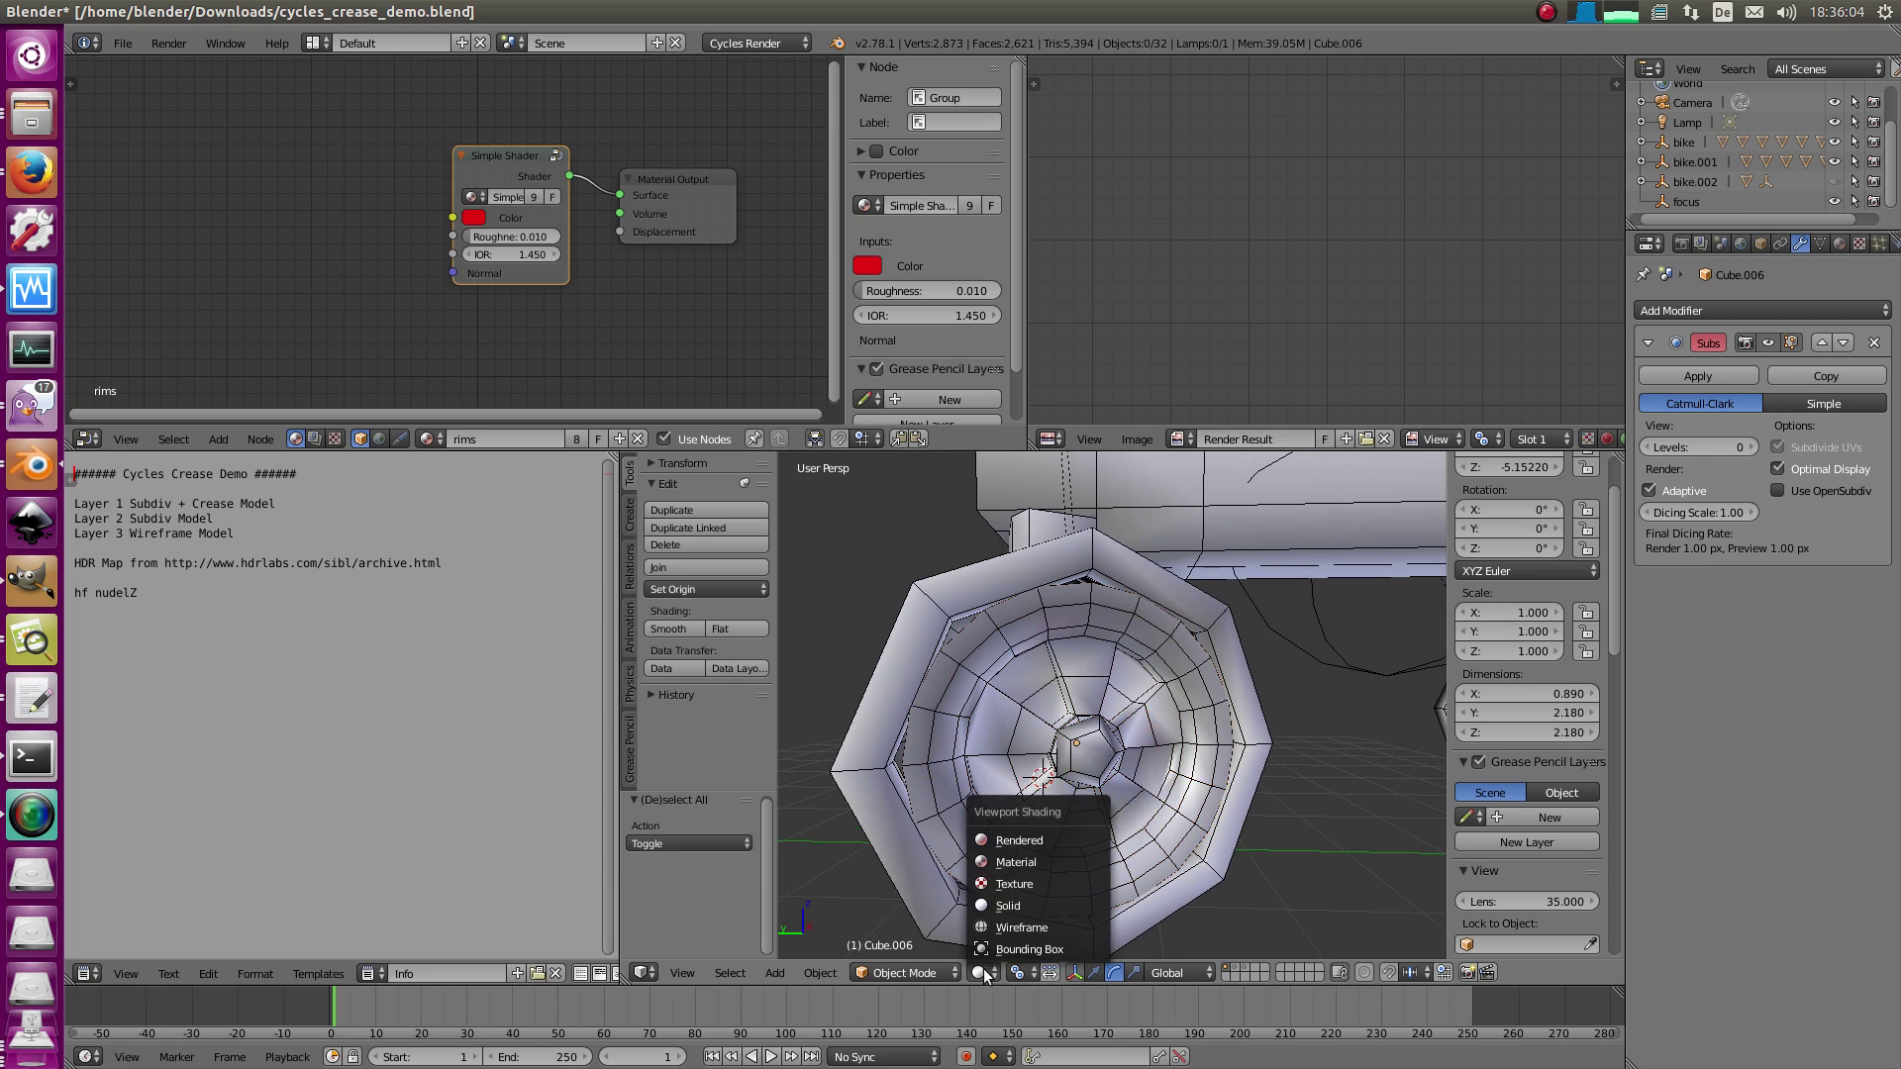
pyautogui.click(1008, 839)
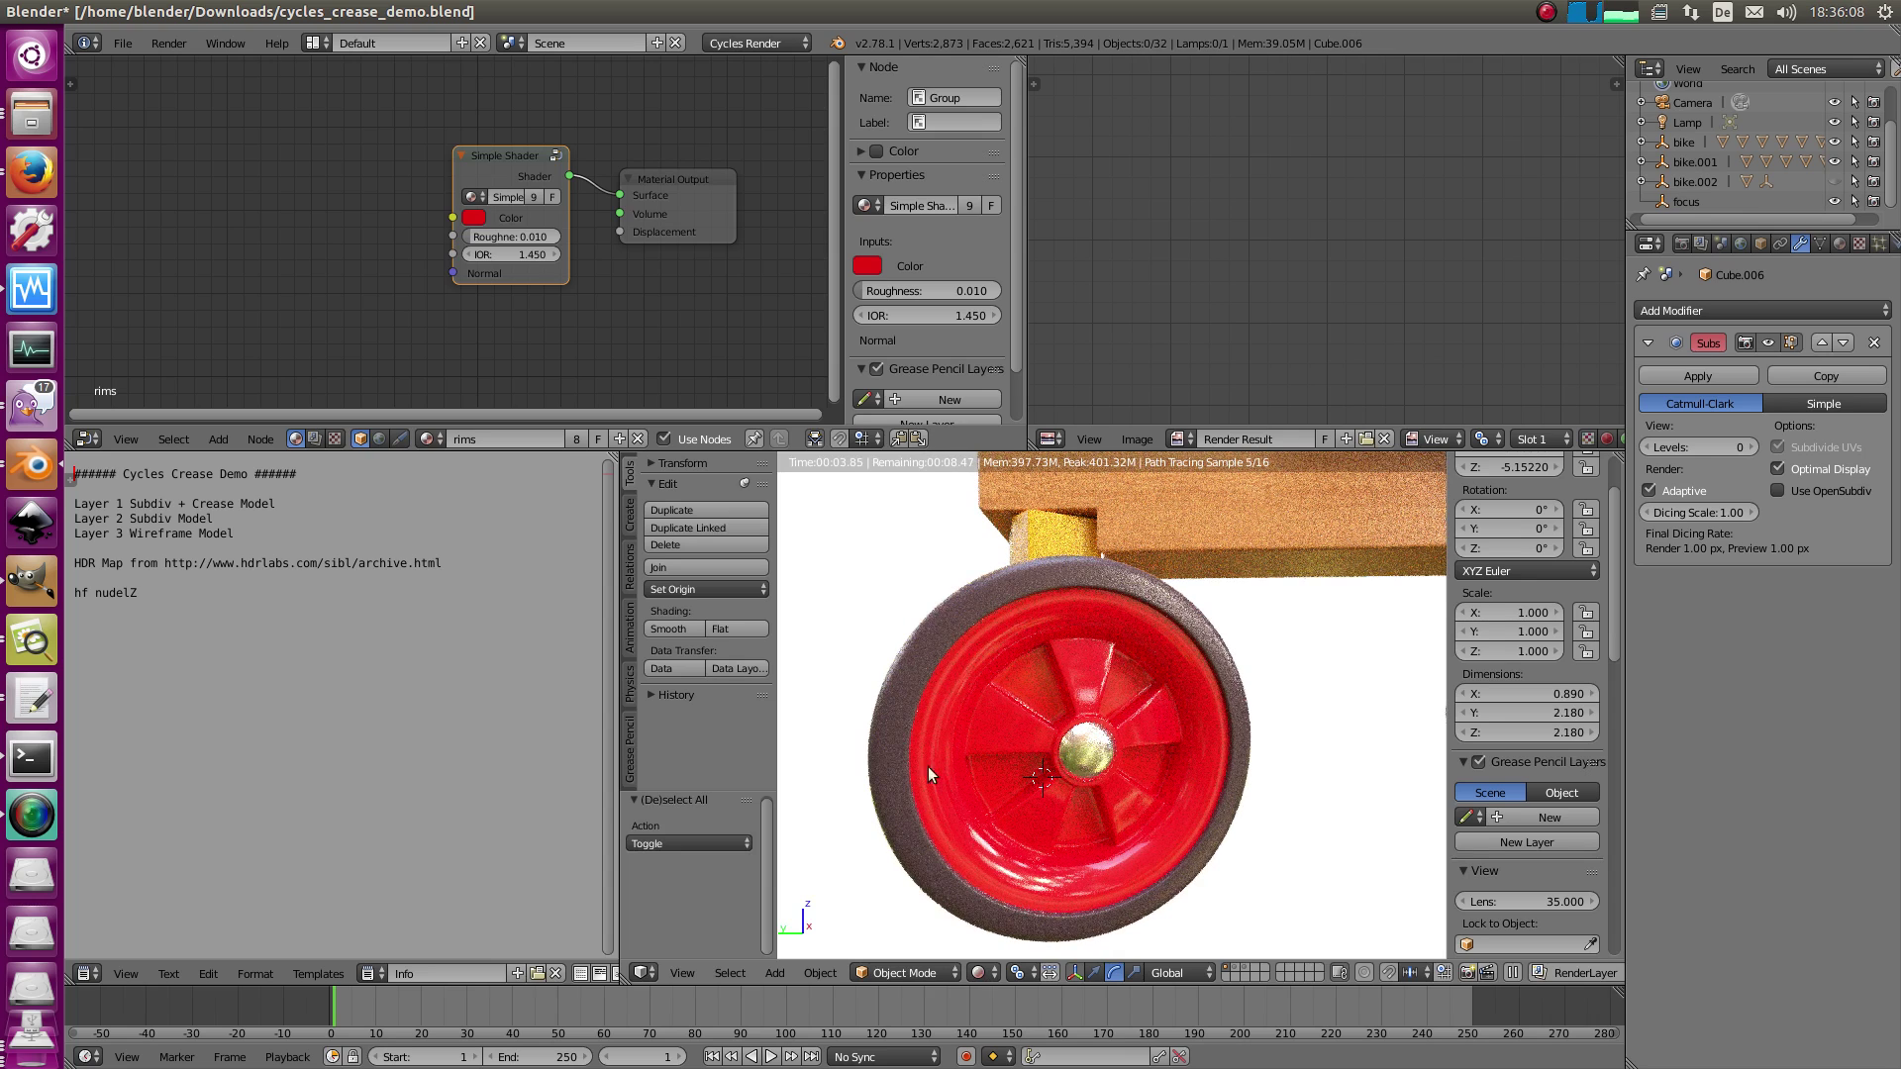
# - Examine the rendered rim and the tyre's tread grooves up close from several angles
pyautogui.moveTo(1166, 715)
pyautogui.mouseDown(button='middle')
pyautogui.moveTo(1129, 660)
pyautogui.moveTo(1174, 740)
pyautogui.moveTo(1246, 663)
pyautogui.moveTo(1212, 644)
pyautogui.mouseUp(button='middle')
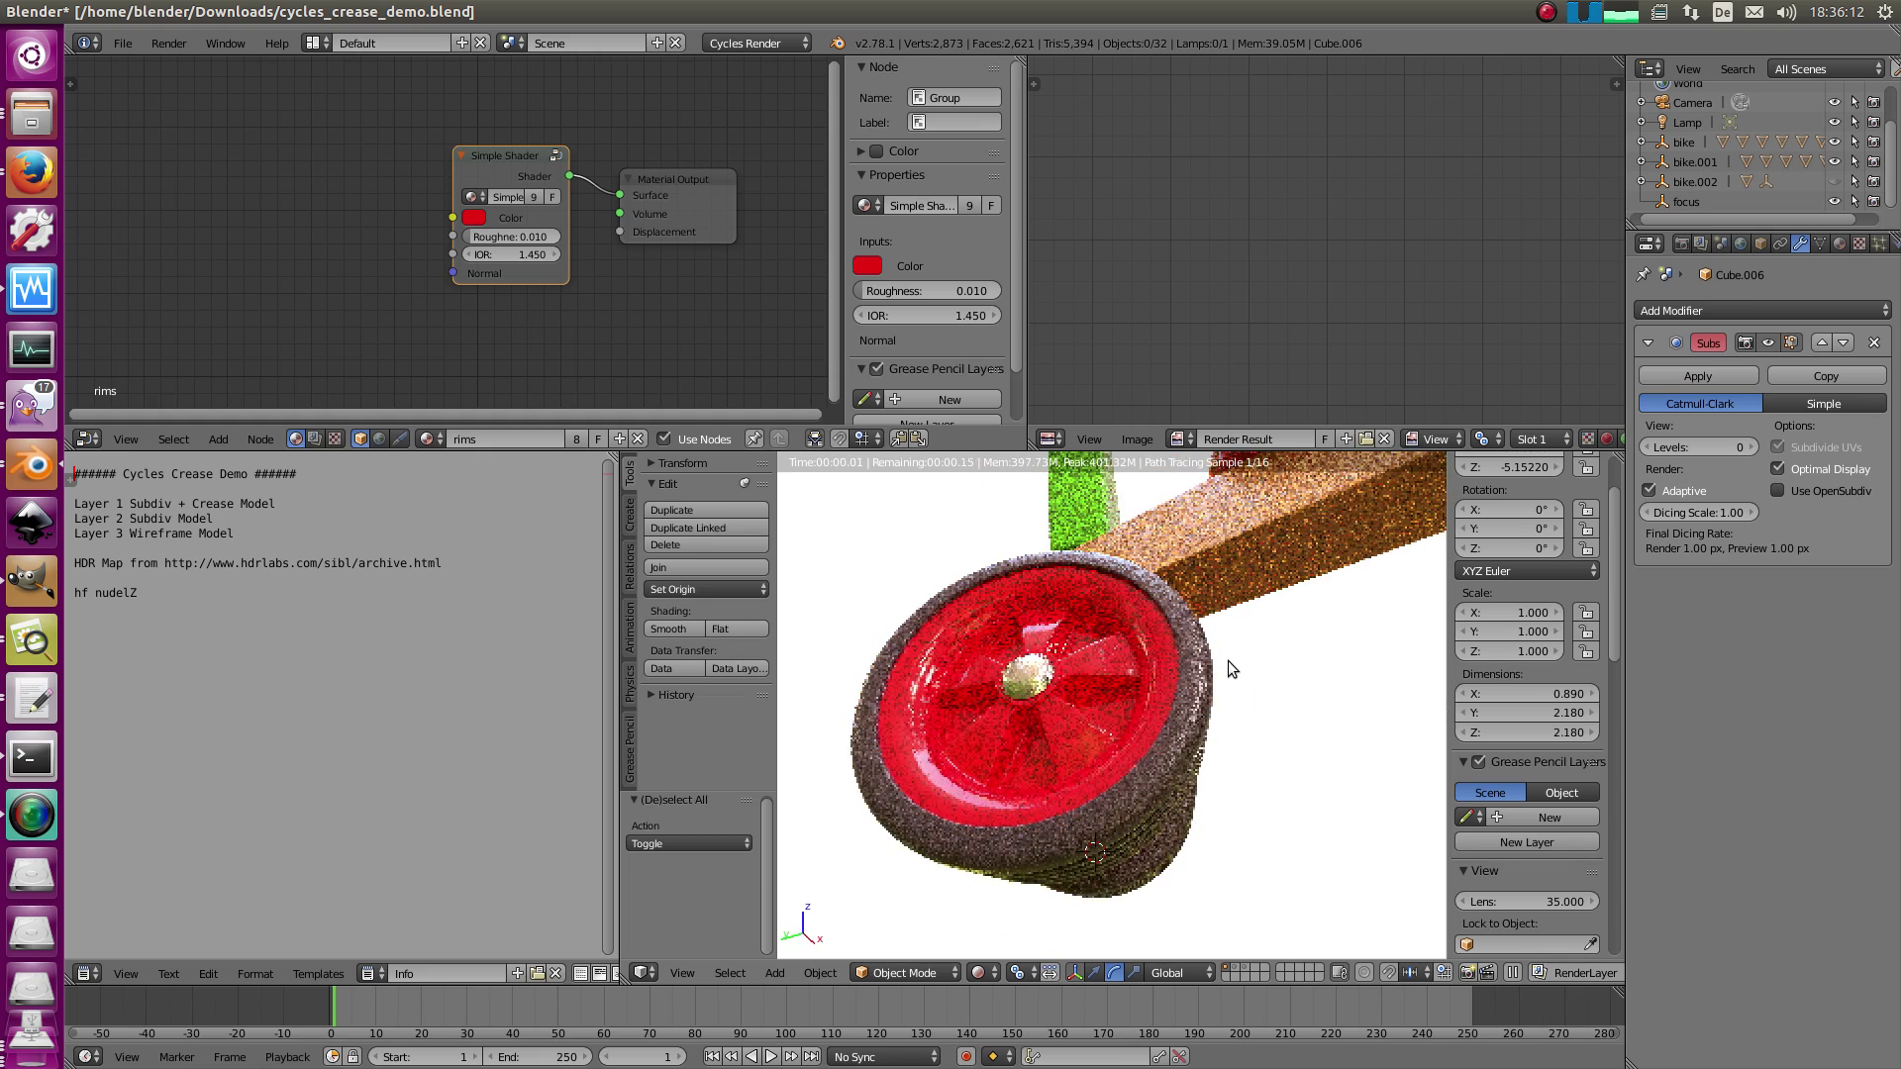
pyautogui.moveTo(1088, 620)
pyautogui.mouseDown(button='middle')
pyautogui.moveTo(1281, 758)
pyautogui.moveTo(1245, 716)
pyautogui.moveTo(1131, 758)
pyautogui.mouseUp(button='middle')
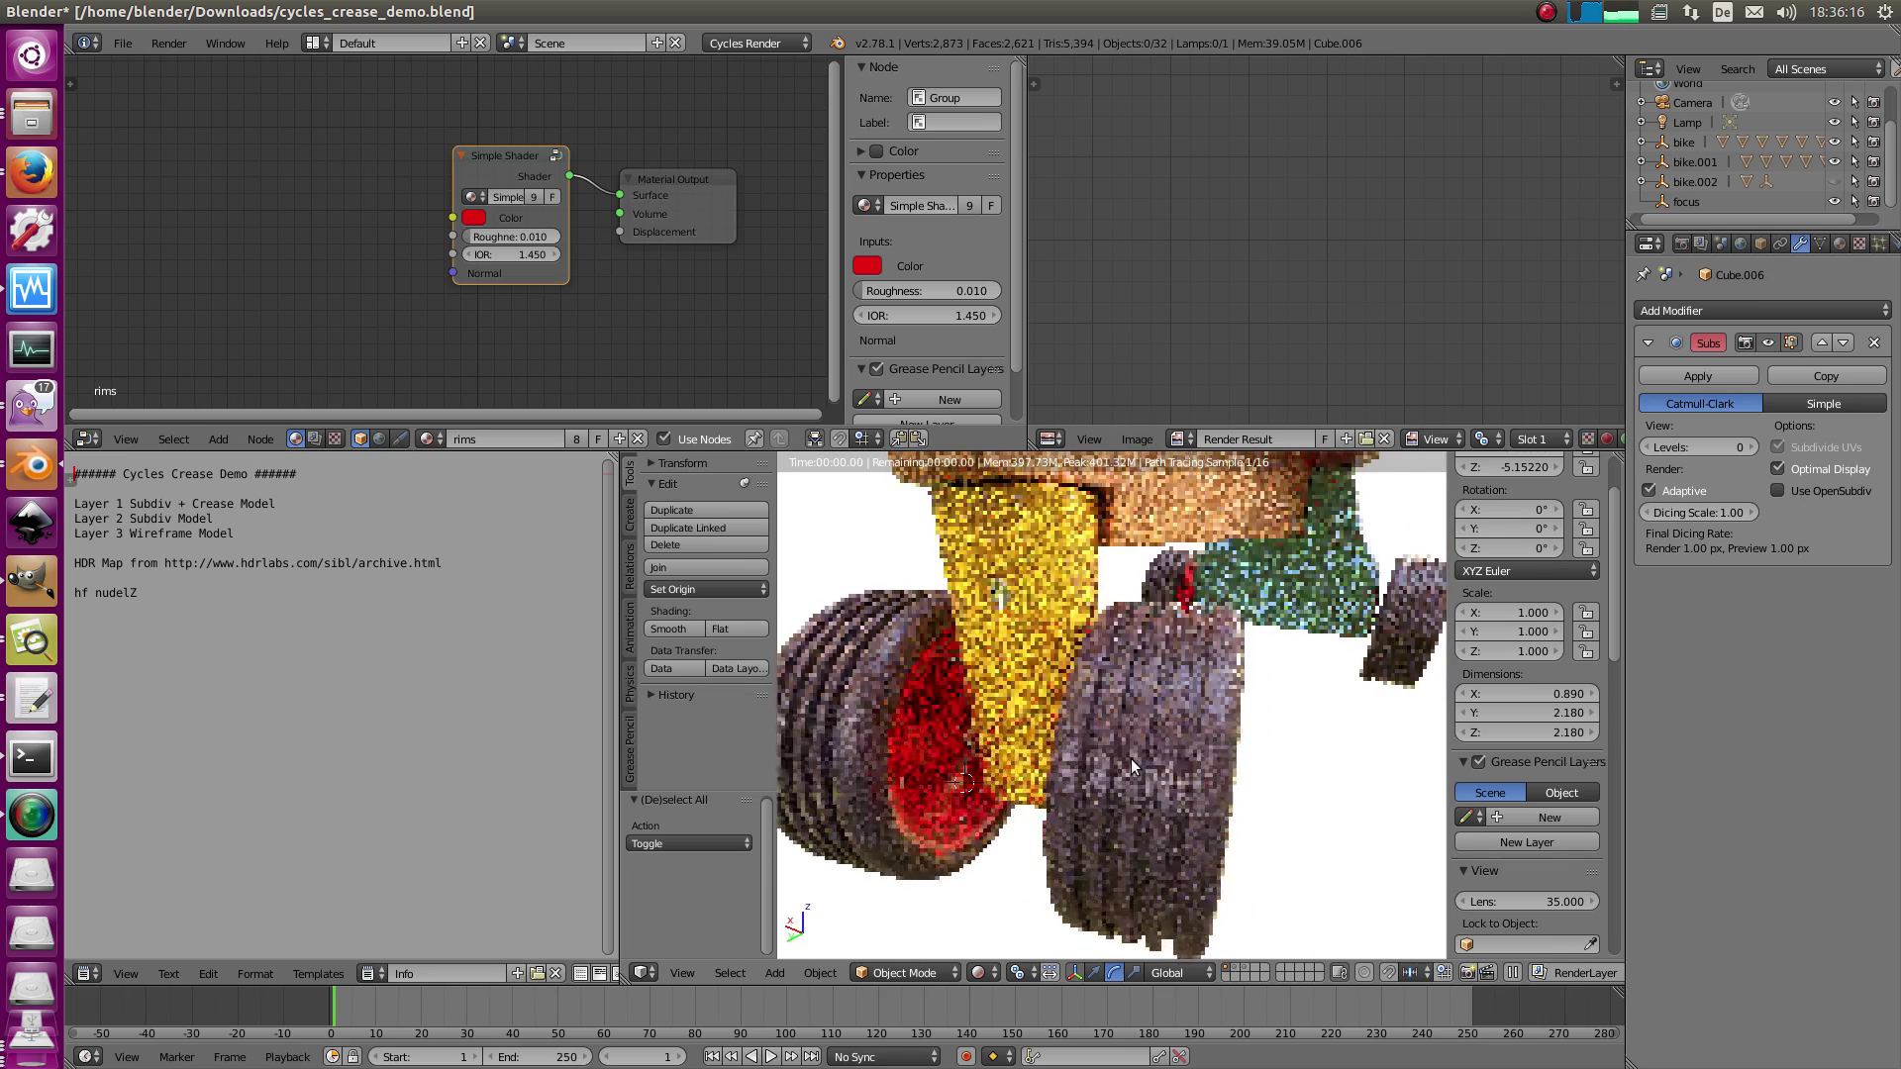
pyautogui.scroll(2, 1133, 796)
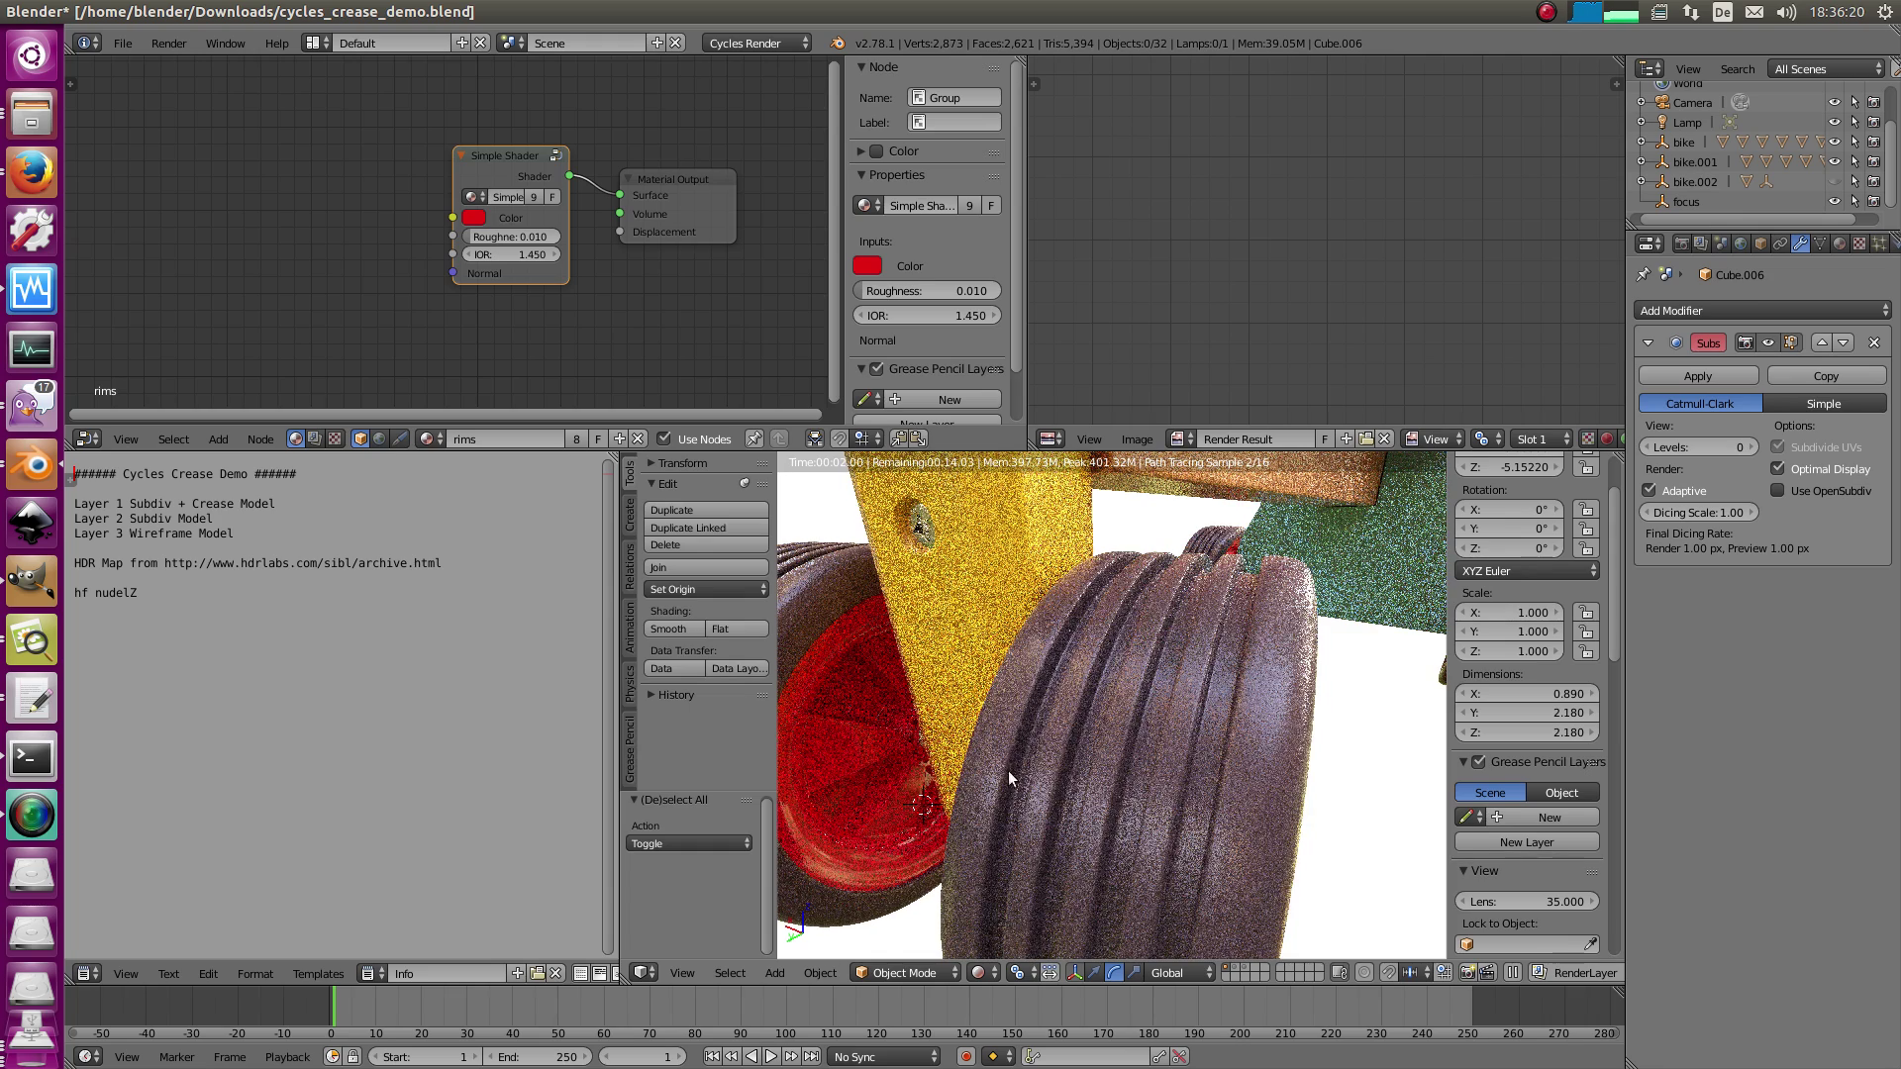
pyautogui.moveTo(1008, 770)
pyautogui.mouseDown(button='middle')
pyautogui.moveTo(1080, 716)
pyautogui.moveTo(1067, 832)
pyautogui.moveTo(1024, 728)
pyautogui.moveTo(974, 687)
pyautogui.mouseUp(button='middle')
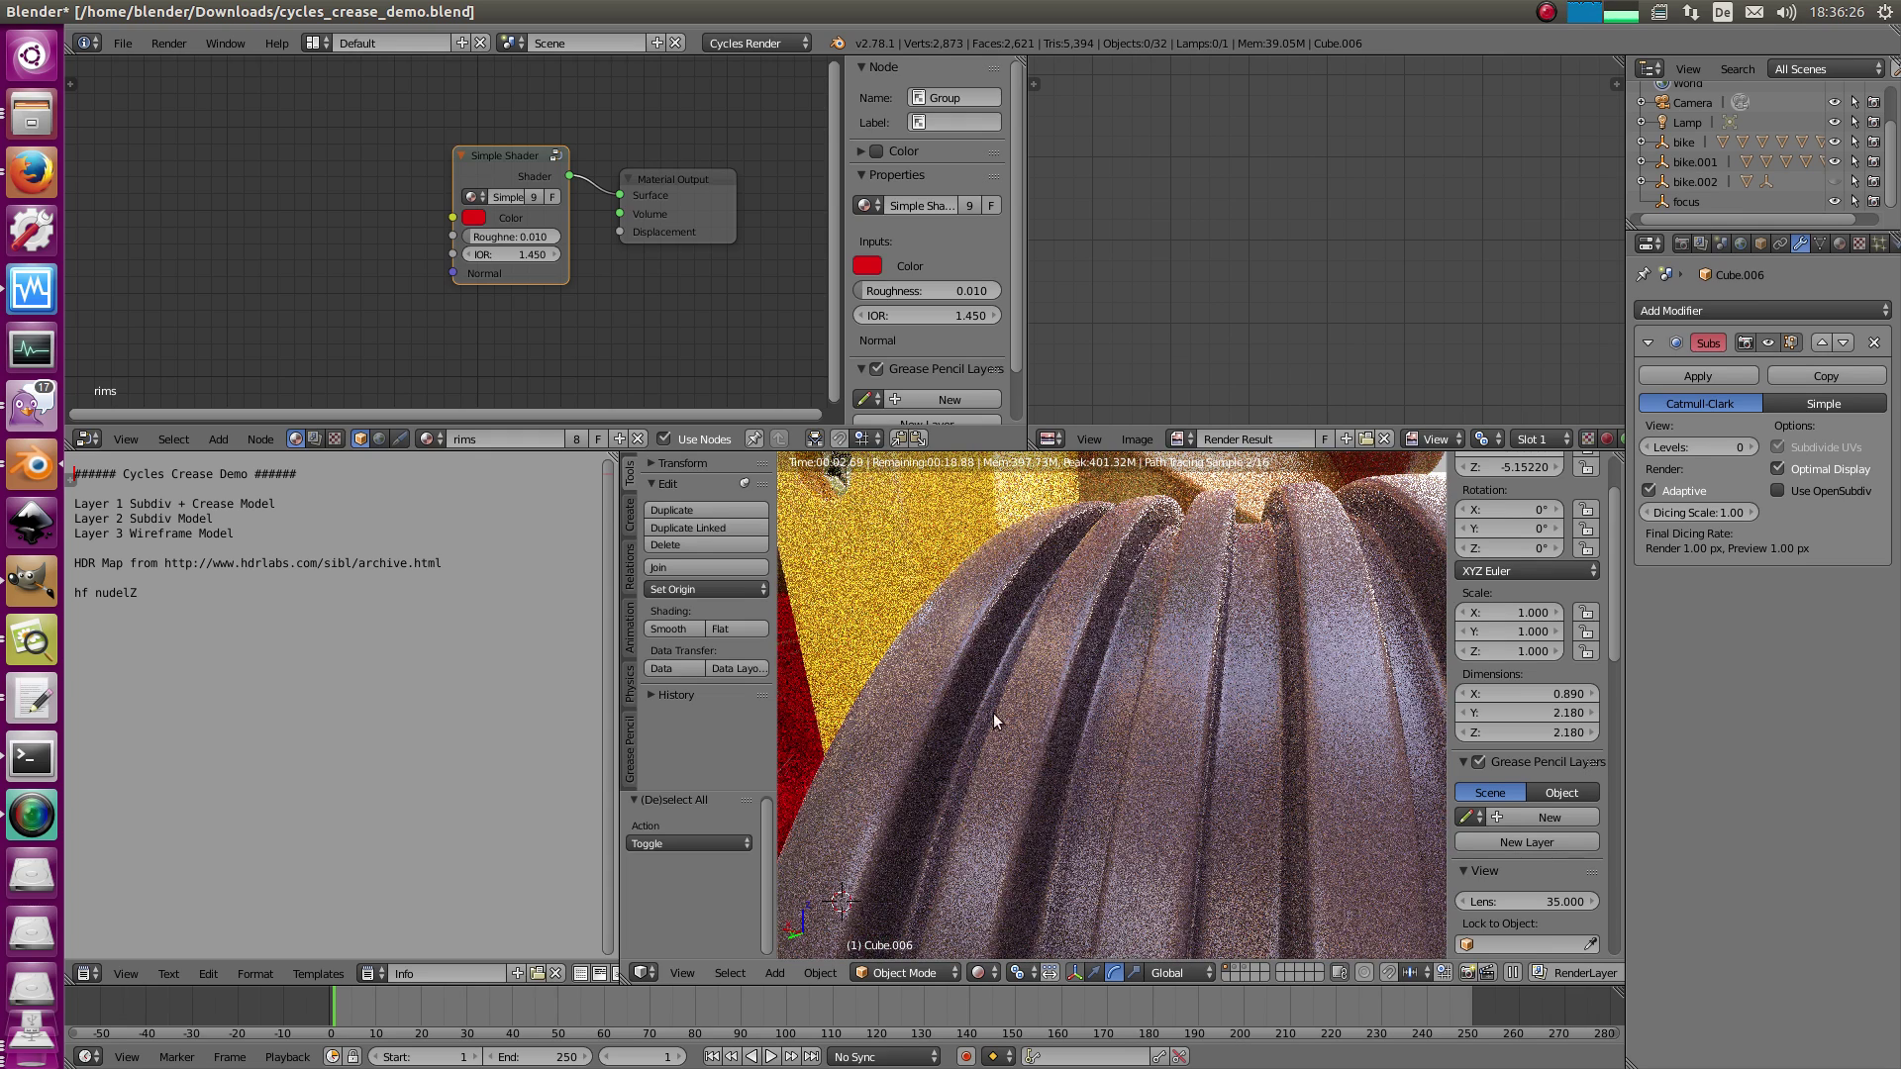
# - Return to Solid shading, select the front wheel's tyre and open it in Edit Mode
pyautogui.press('z')
pyautogui.scroll(-4, 1050, 722)
pyautogui.press('z')
pyautogui.scroll(1, 1076, 797)
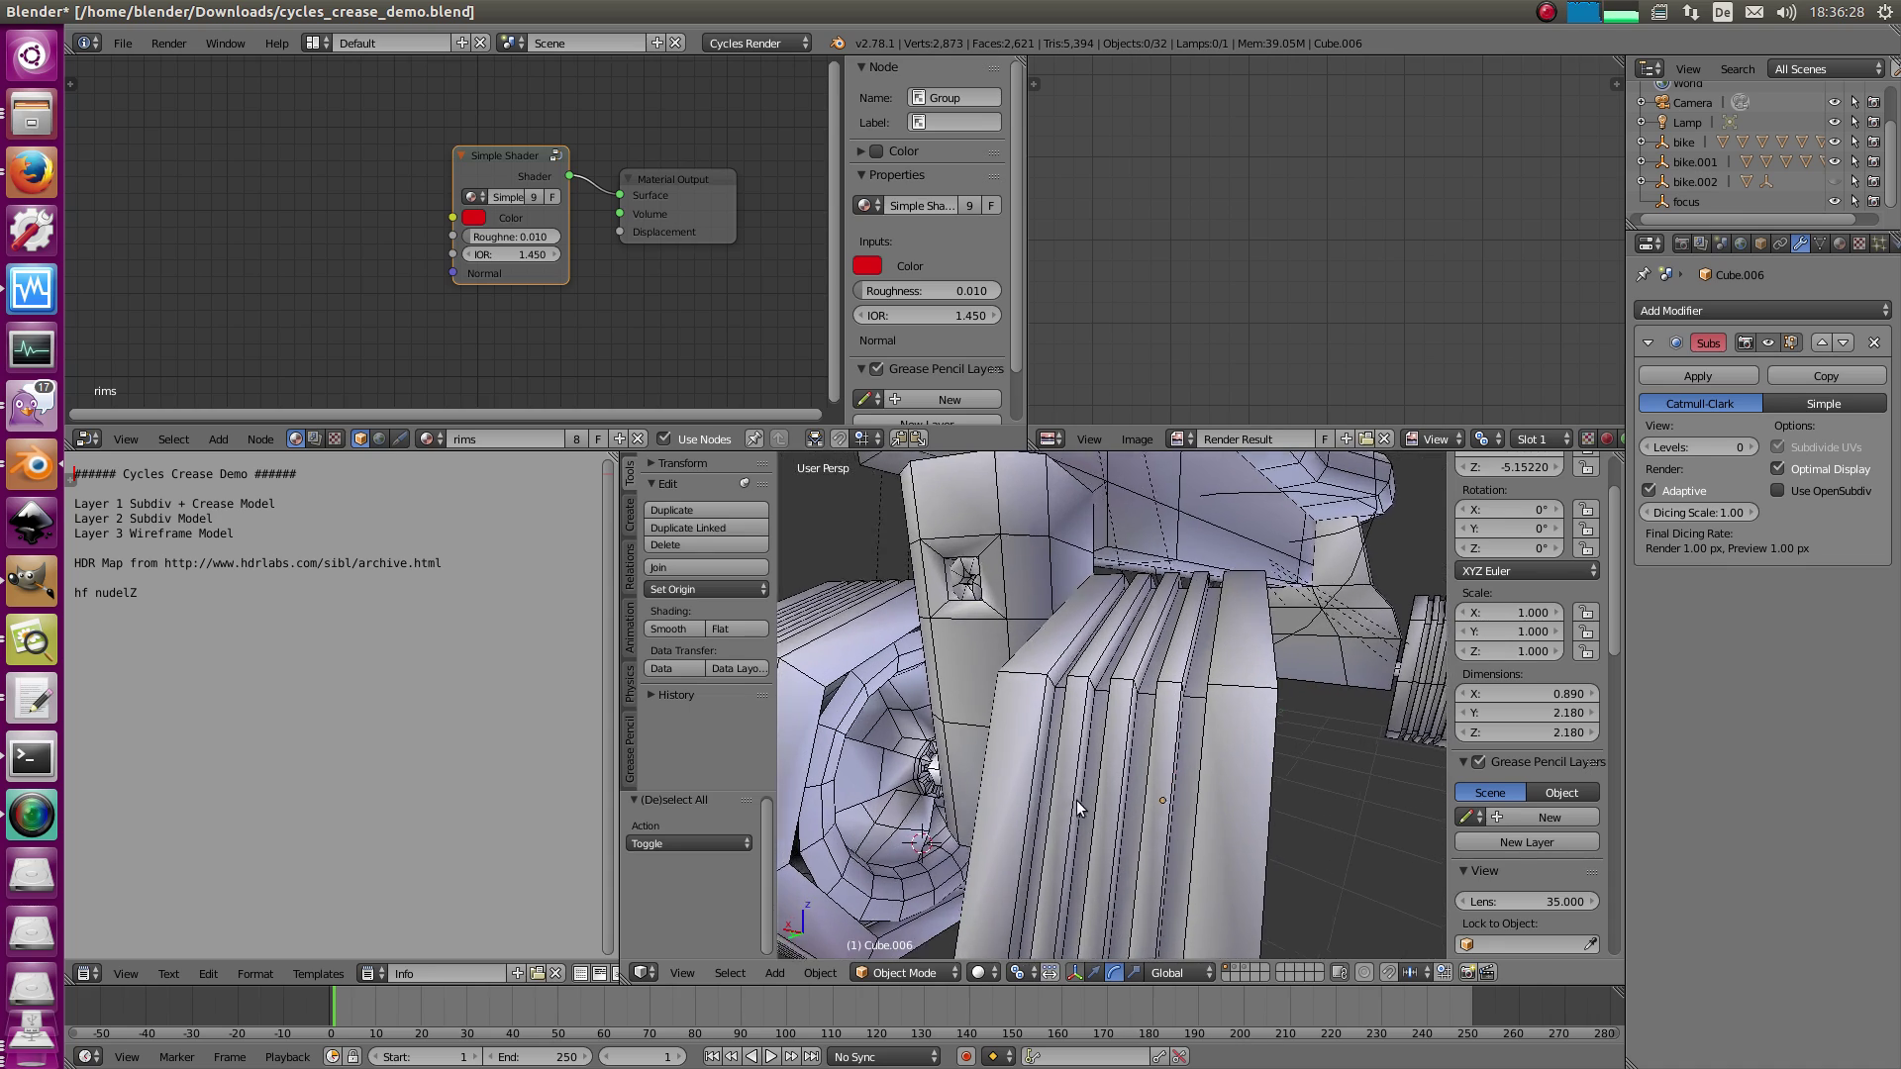
pyautogui.rightClick(1068, 738)
pyautogui.press('Tab')
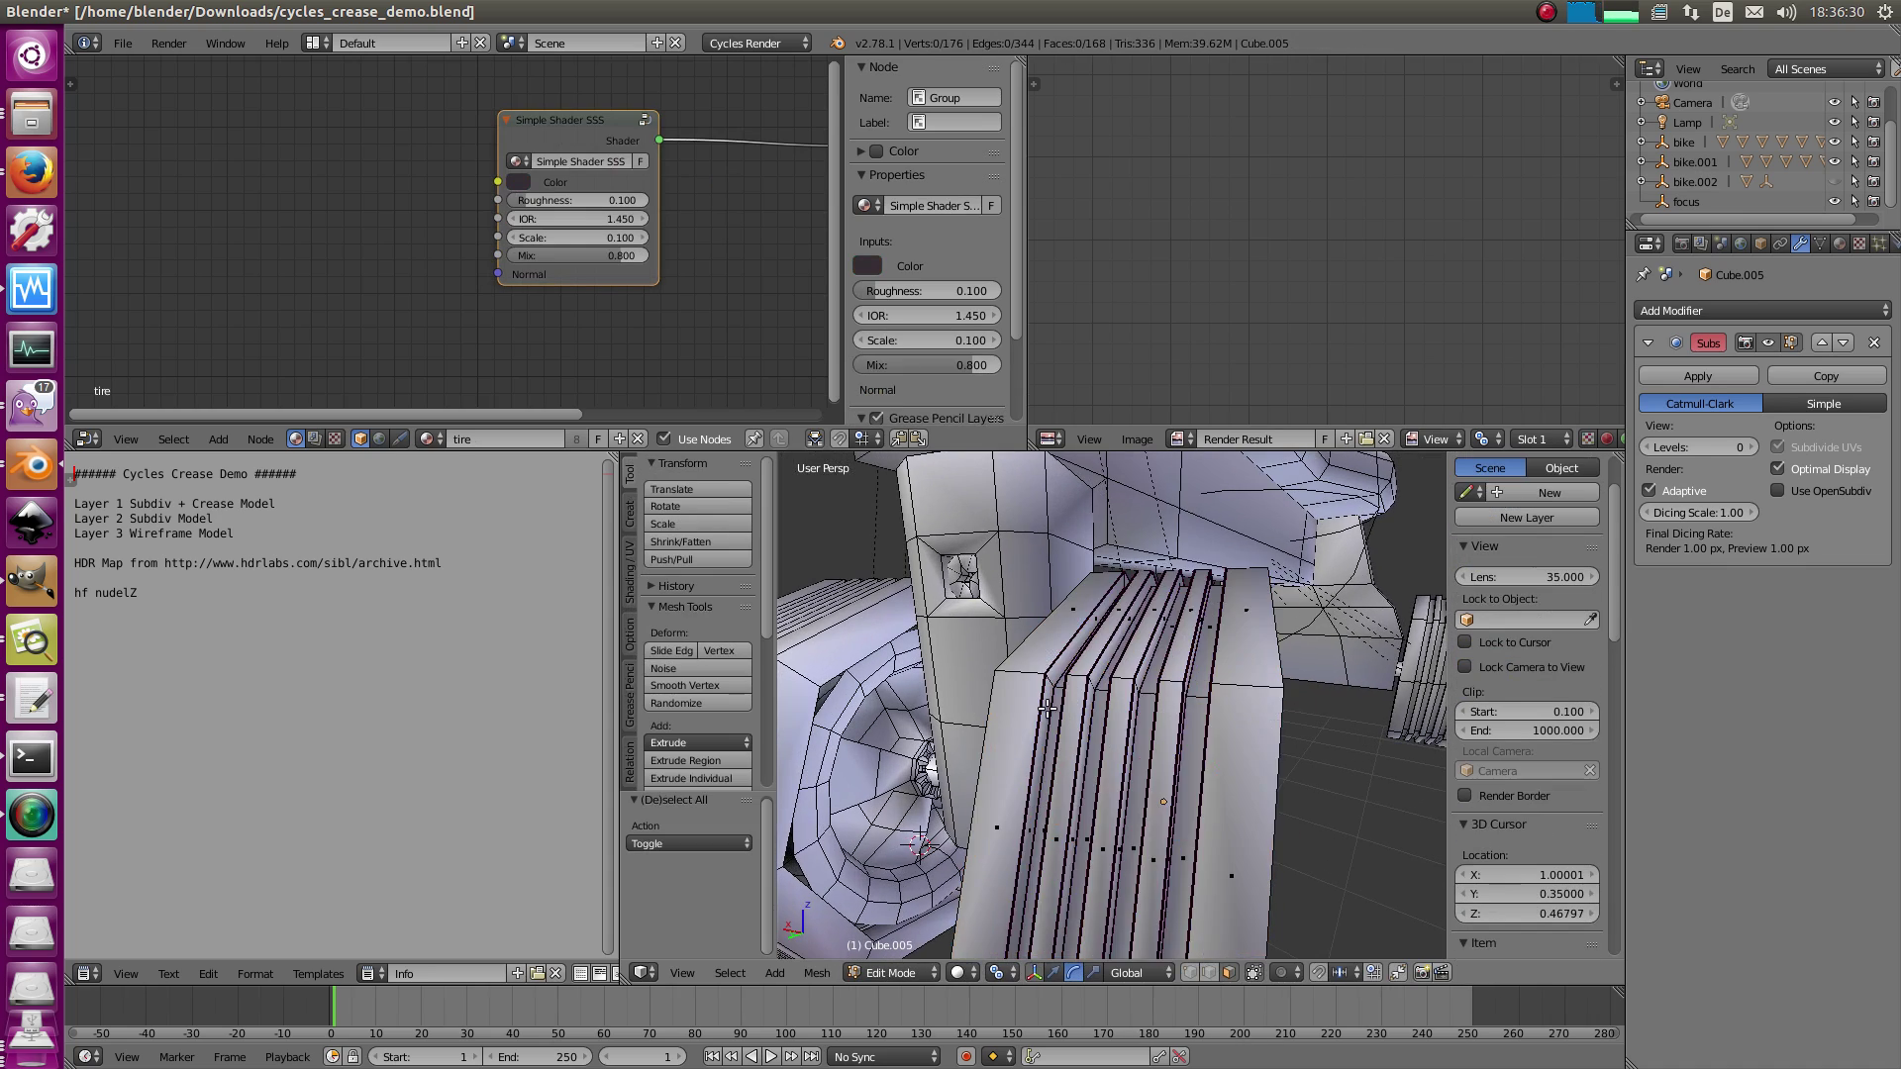
# - Inspect the tyre's tread edges, leave Edit Mode and show the whole bike with nothing selected
pyautogui.scroll(4, 1047, 709)
pyautogui.moveTo(1146, 701); pyautogui.dragTo(1191, 699, button='middle')
pyautogui.scroll(-3, 1188, 672)
pyautogui.press('Tab')
pyautogui.scroll(-8, 1095, 838)
pyautogui.press('a')
# - Open the recent file cycles_brick_displacement_nudelZ.blend
pyautogui.hotkey('ctrl', 'shift', 'o')
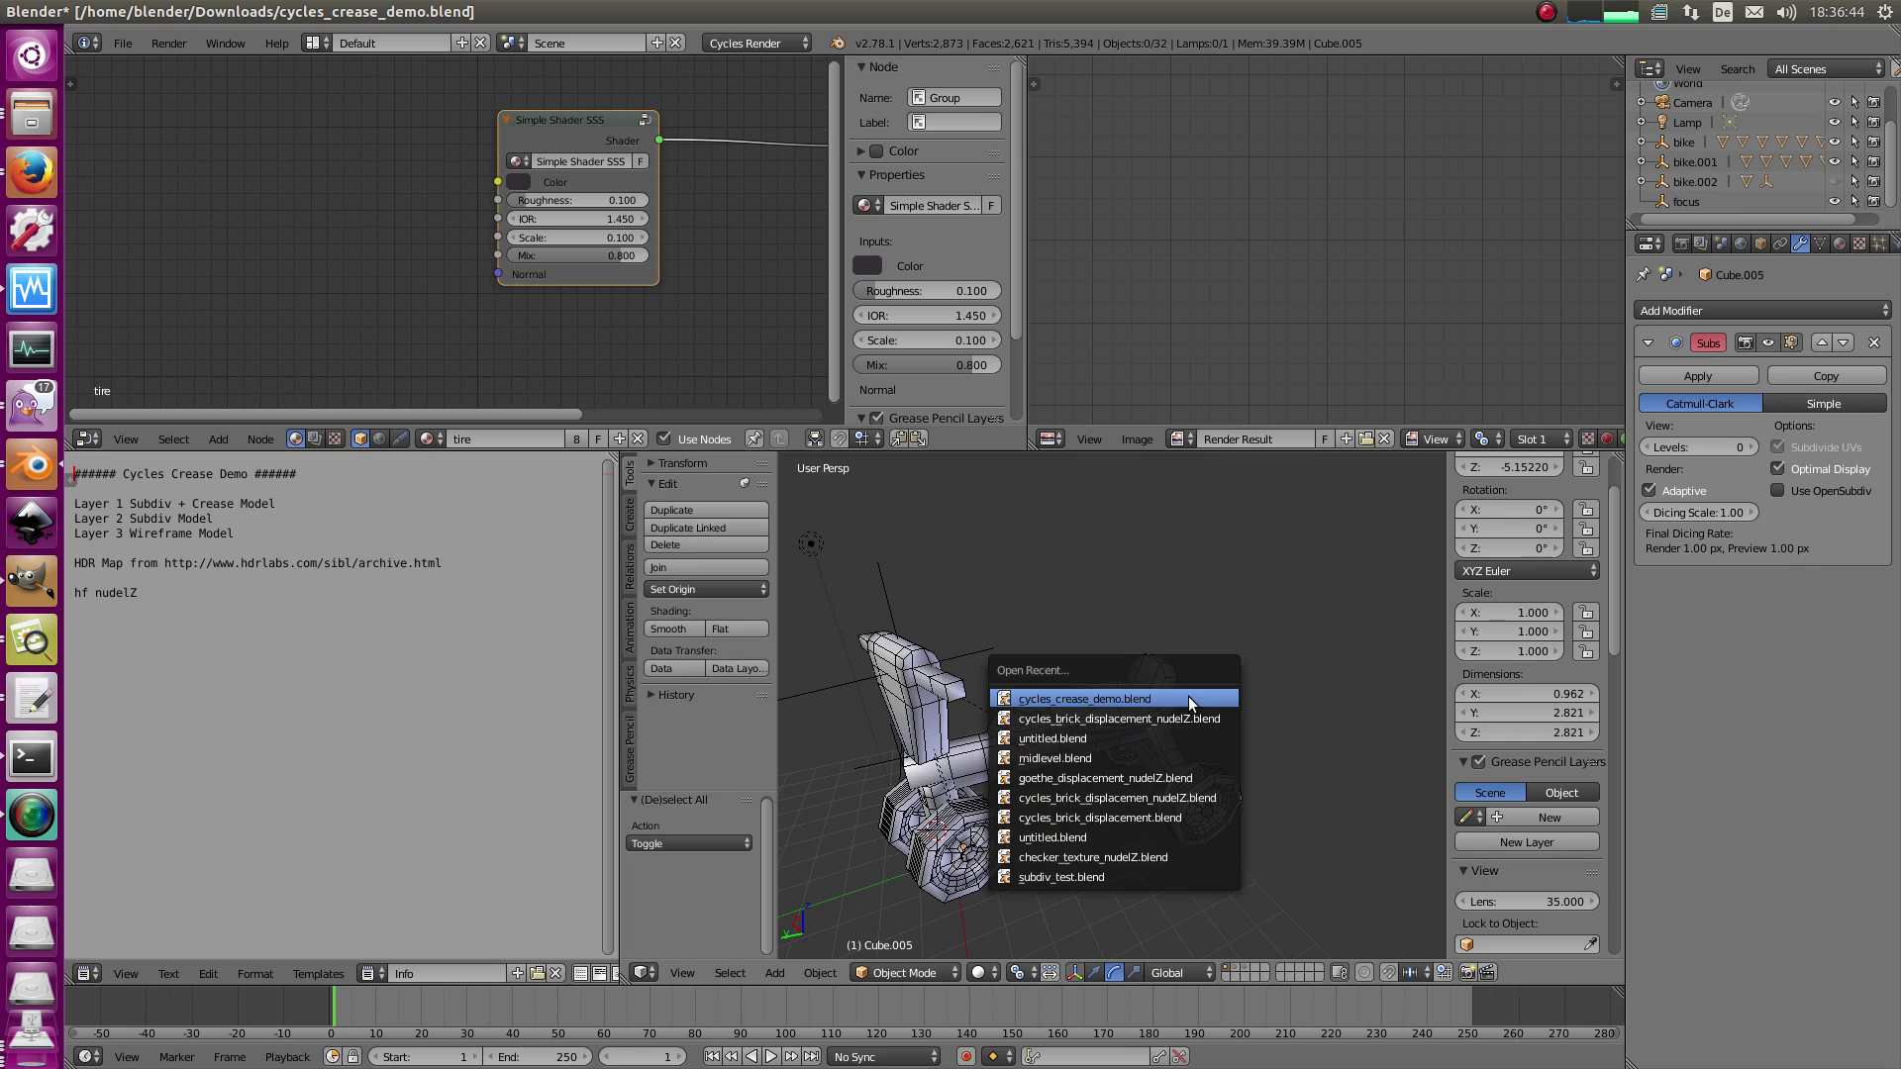
pyautogui.press('Down')
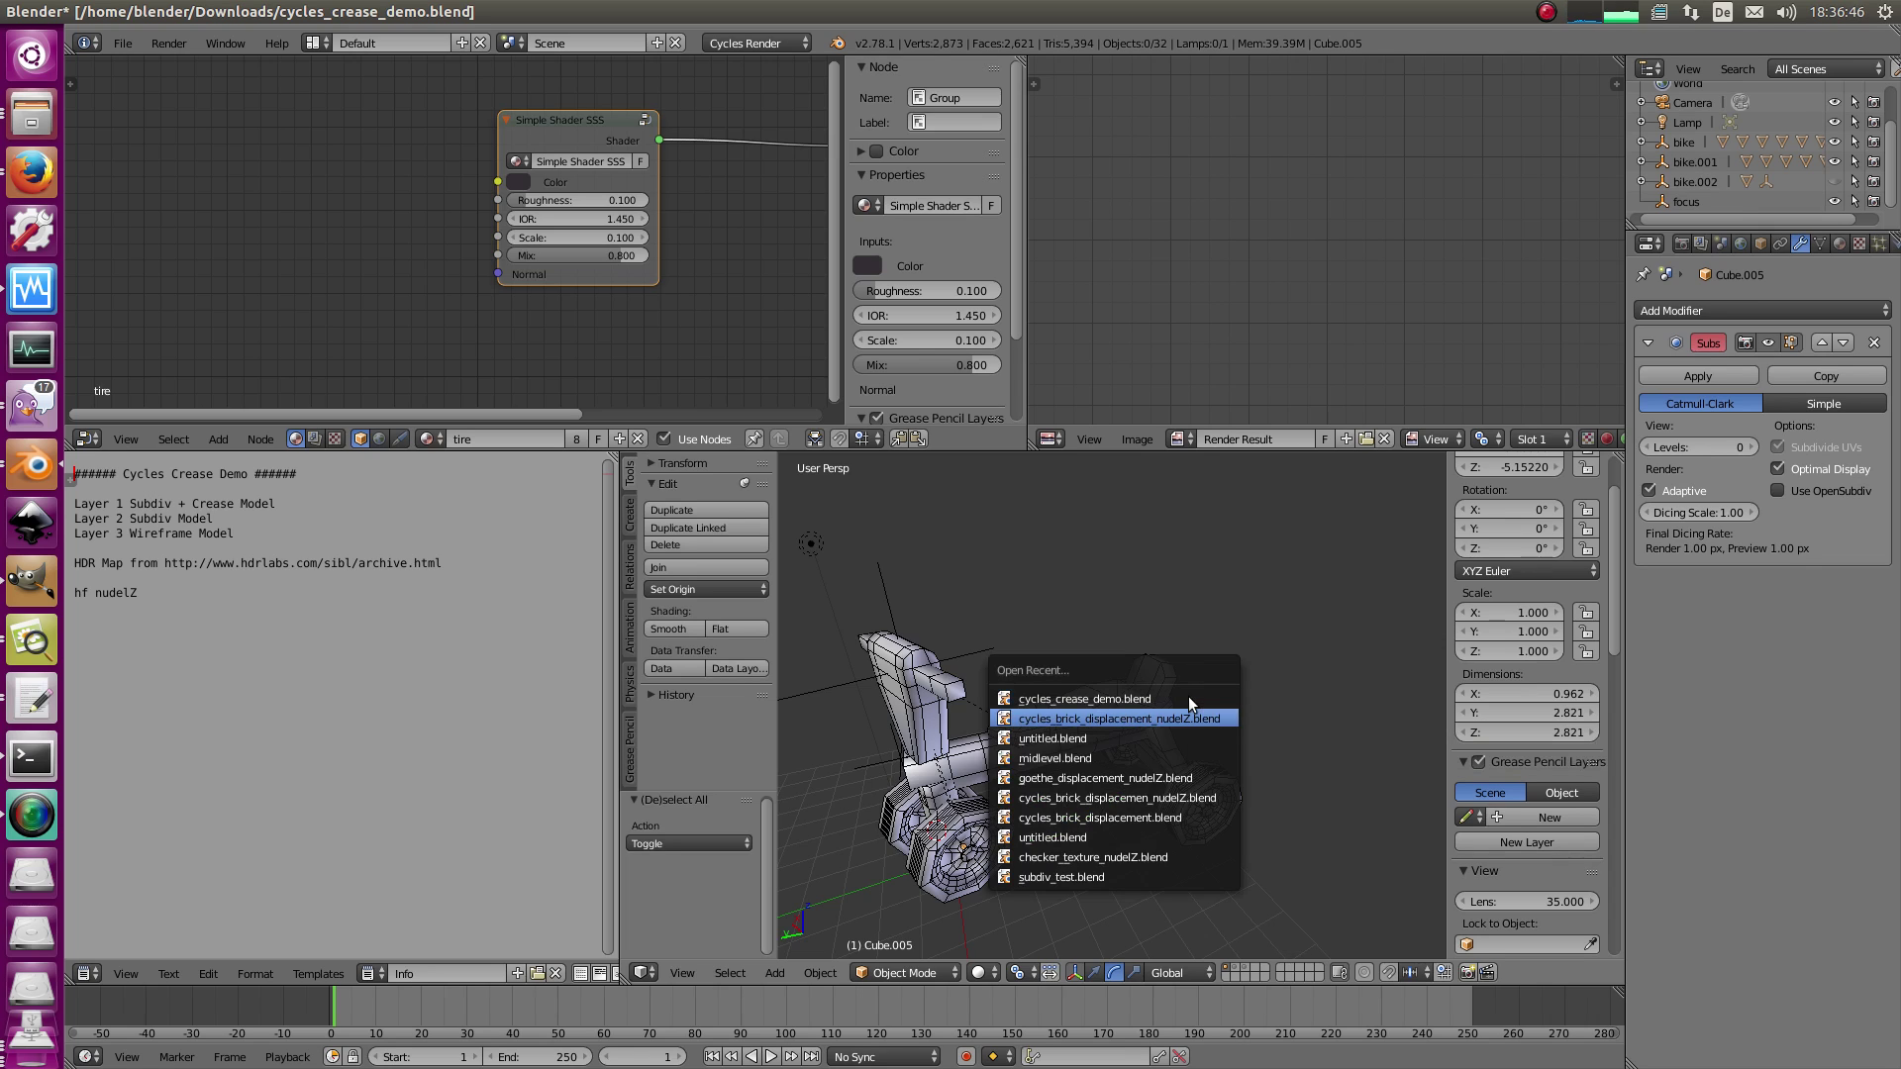
pyautogui.press('Return')
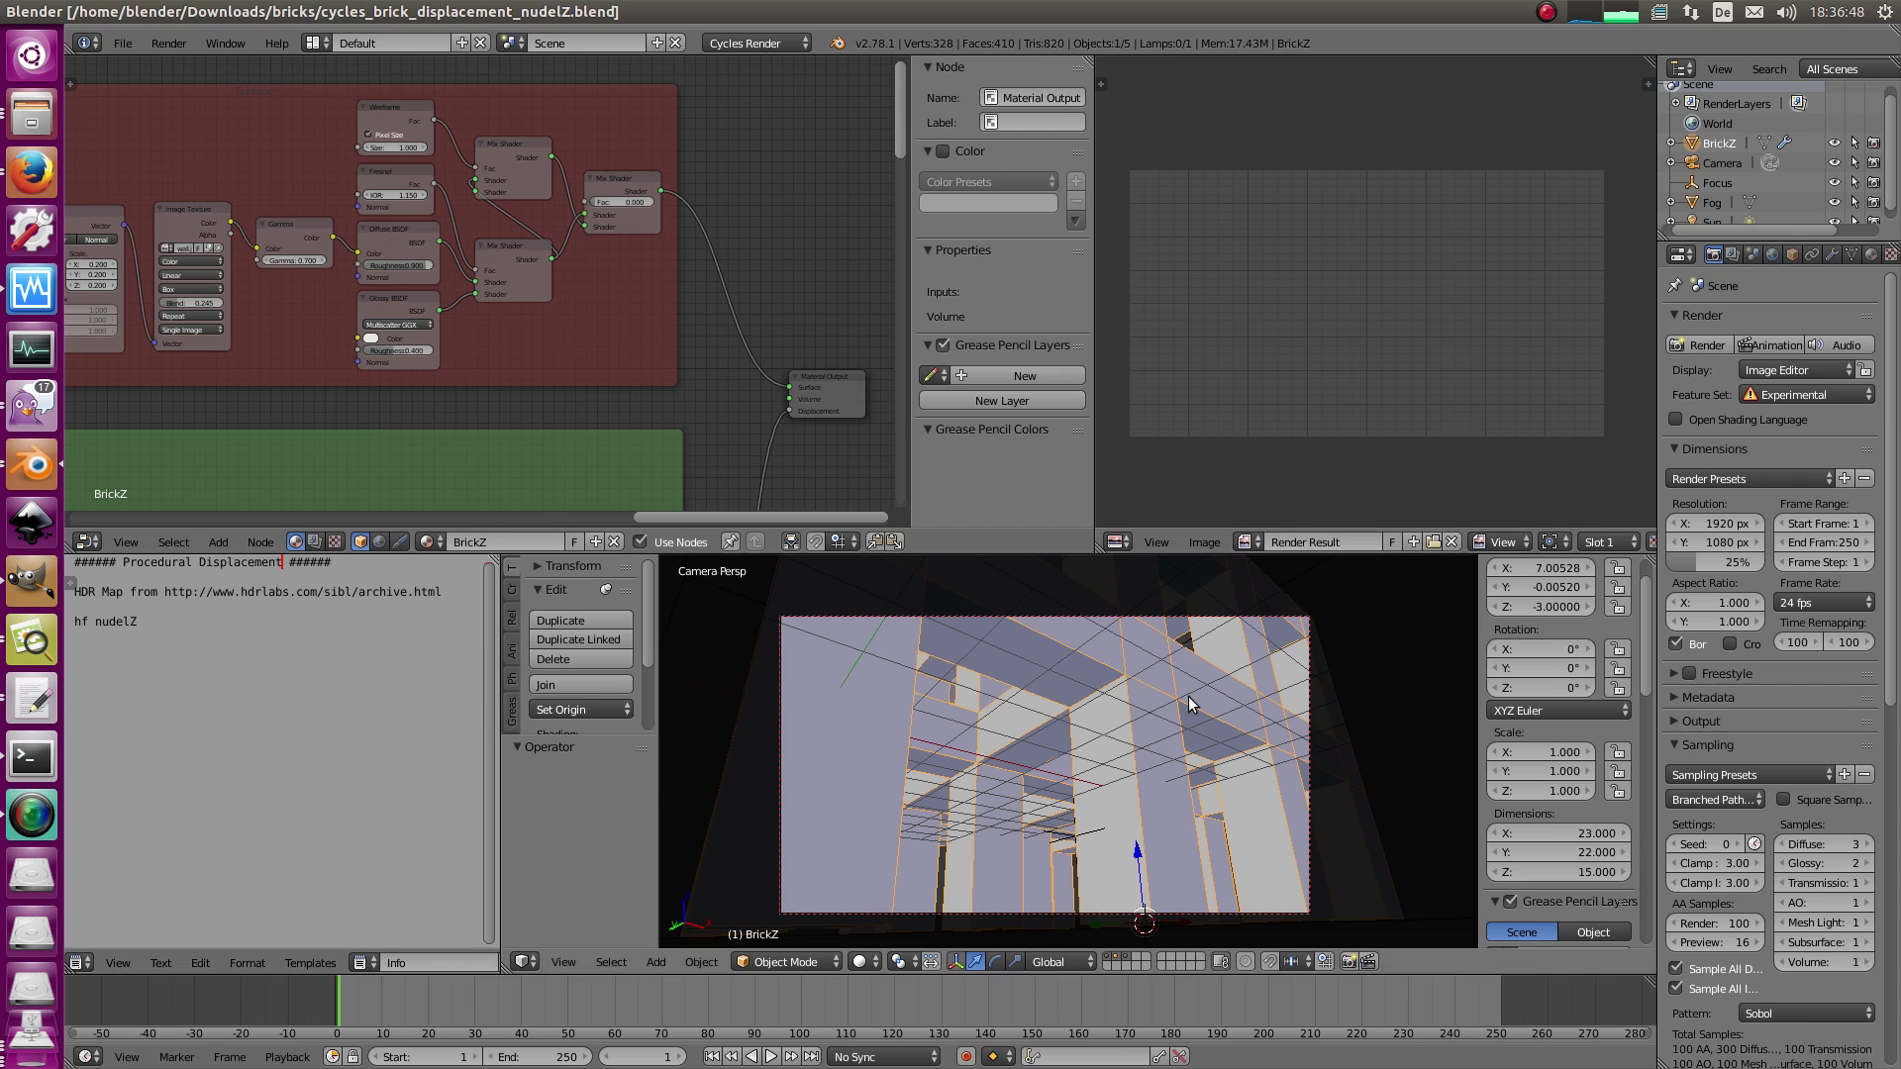
# - Leave the camera view to show the whole BrickZ building and hide the layer with its surrounding box
pyautogui.press('Tab')
pyautogui.moveTo(1135, 739); pyautogui.dragTo(1096, 859, button='middle')
pyautogui.press('a')
pyautogui.scroll(-5, 1104, 812)
pyautogui.press('Tab')
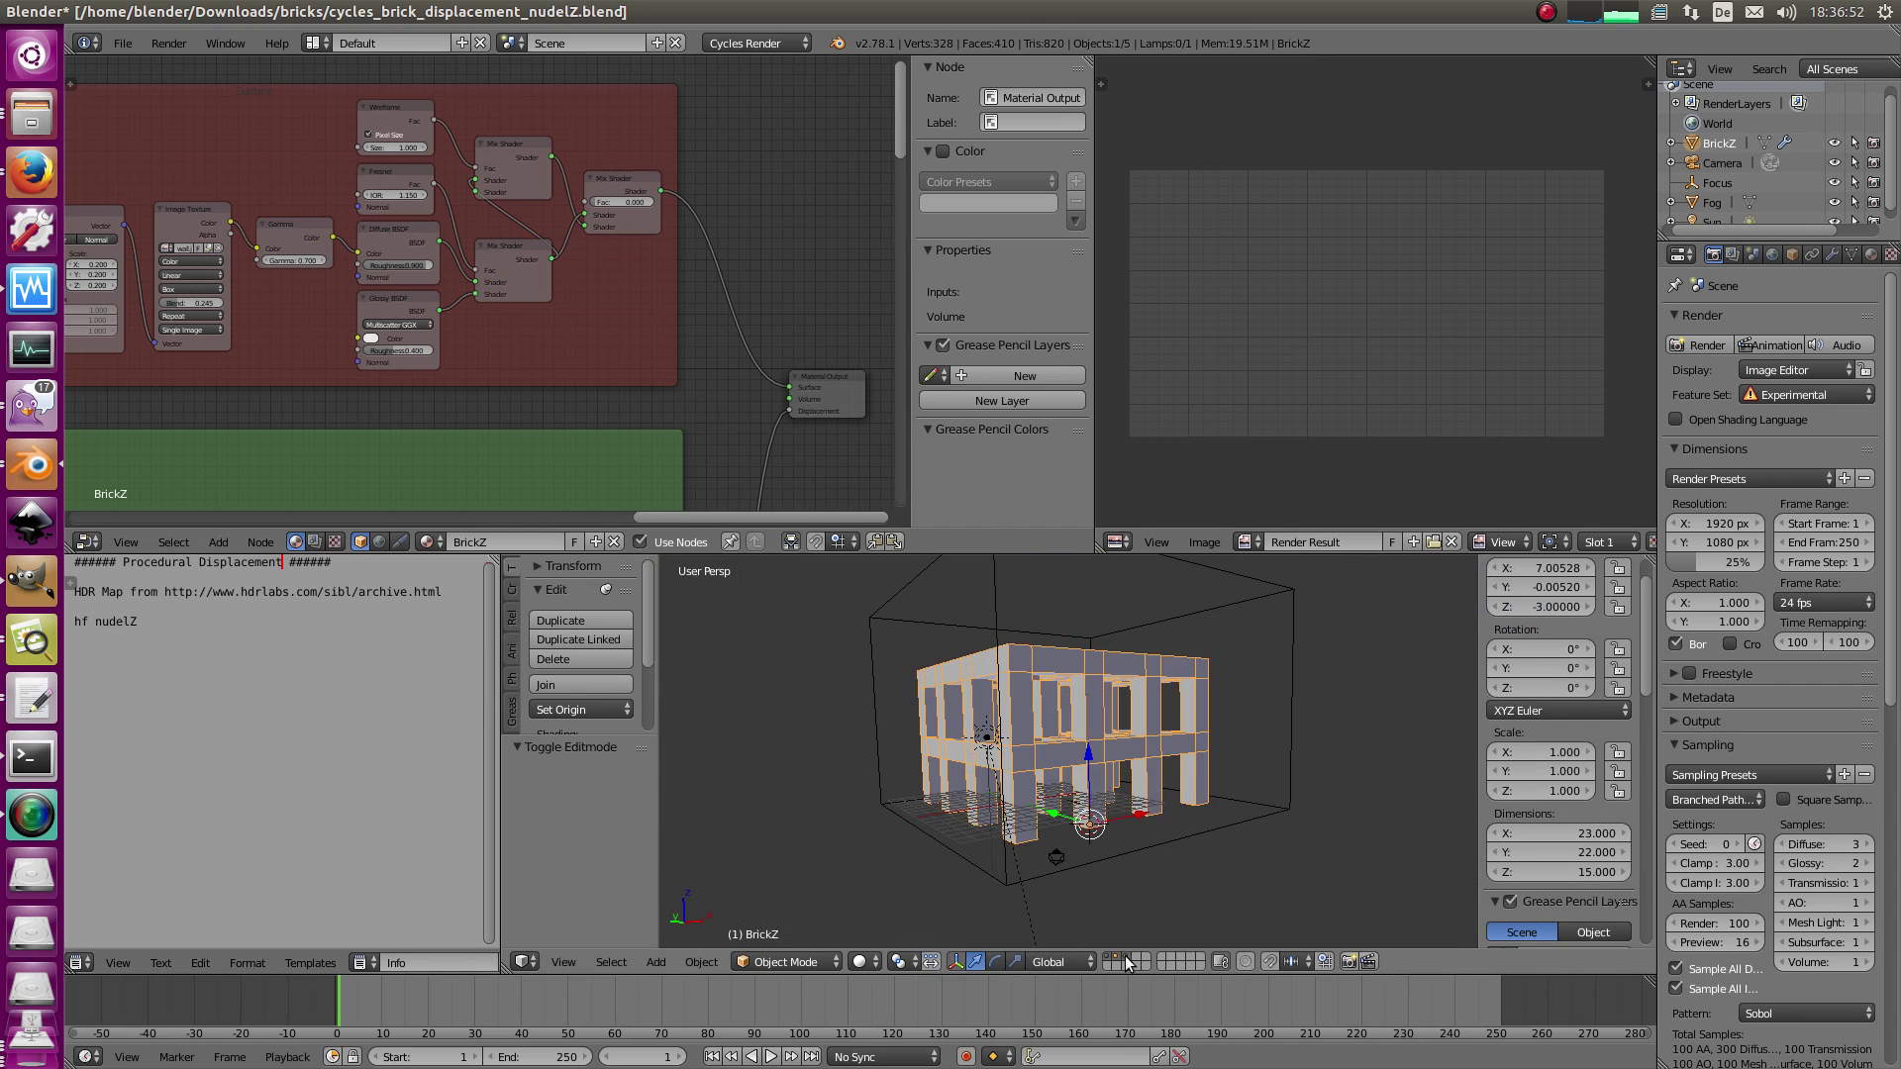
pyautogui.scroll(4, 1075, 774)
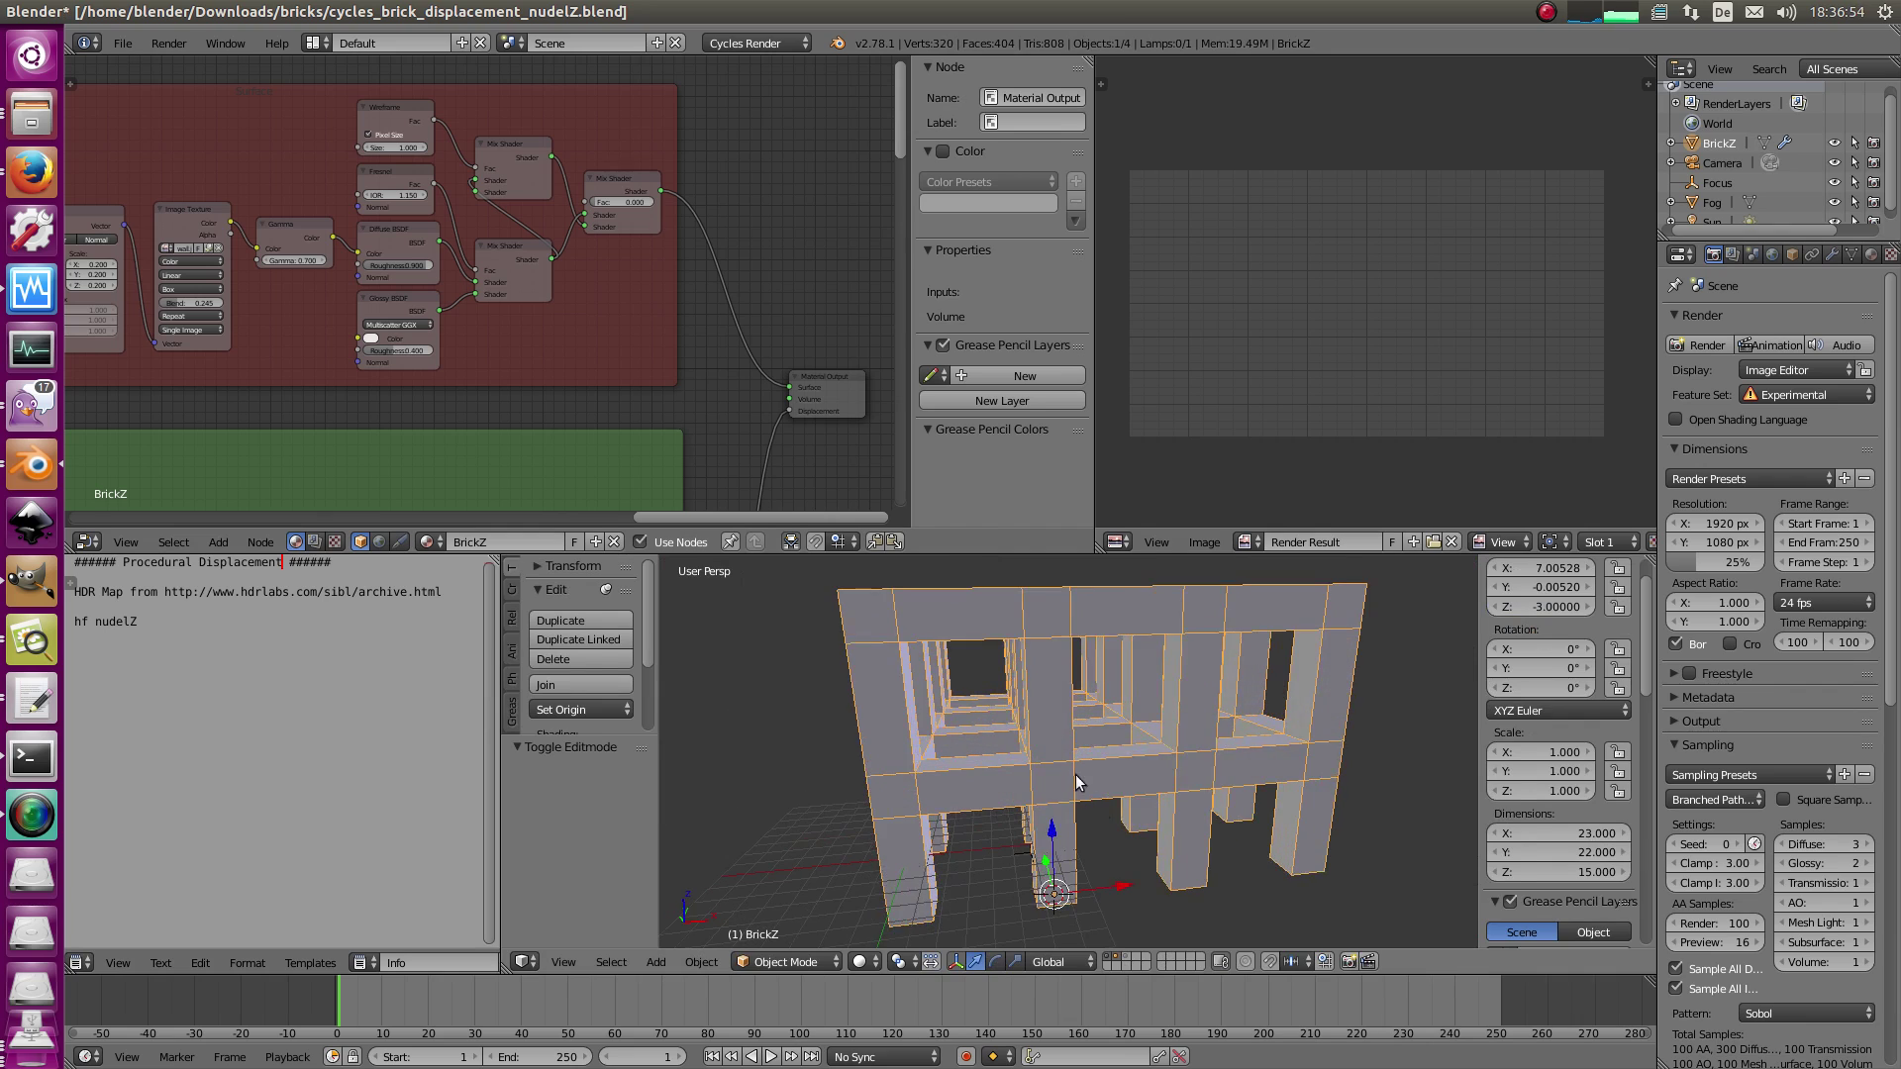
# - Open the BrickZ building in Edit Mode with face selection, clear the selection and look over its edges
pyautogui.press('Tab')
pyautogui.press('a')
pyautogui.press('a')
pyautogui.moveTo(1046, 731); pyautogui.dragTo(1252, 809, button='middle')
pyautogui.hotkey('ctrl', 'Tab')
pyautogui.click(1022, 684)
pyautogui.press('a')
pyautogui.press('Tab')
pyautogui.scroll(-3, 1218, 782)
pyautogui.press('Tab')
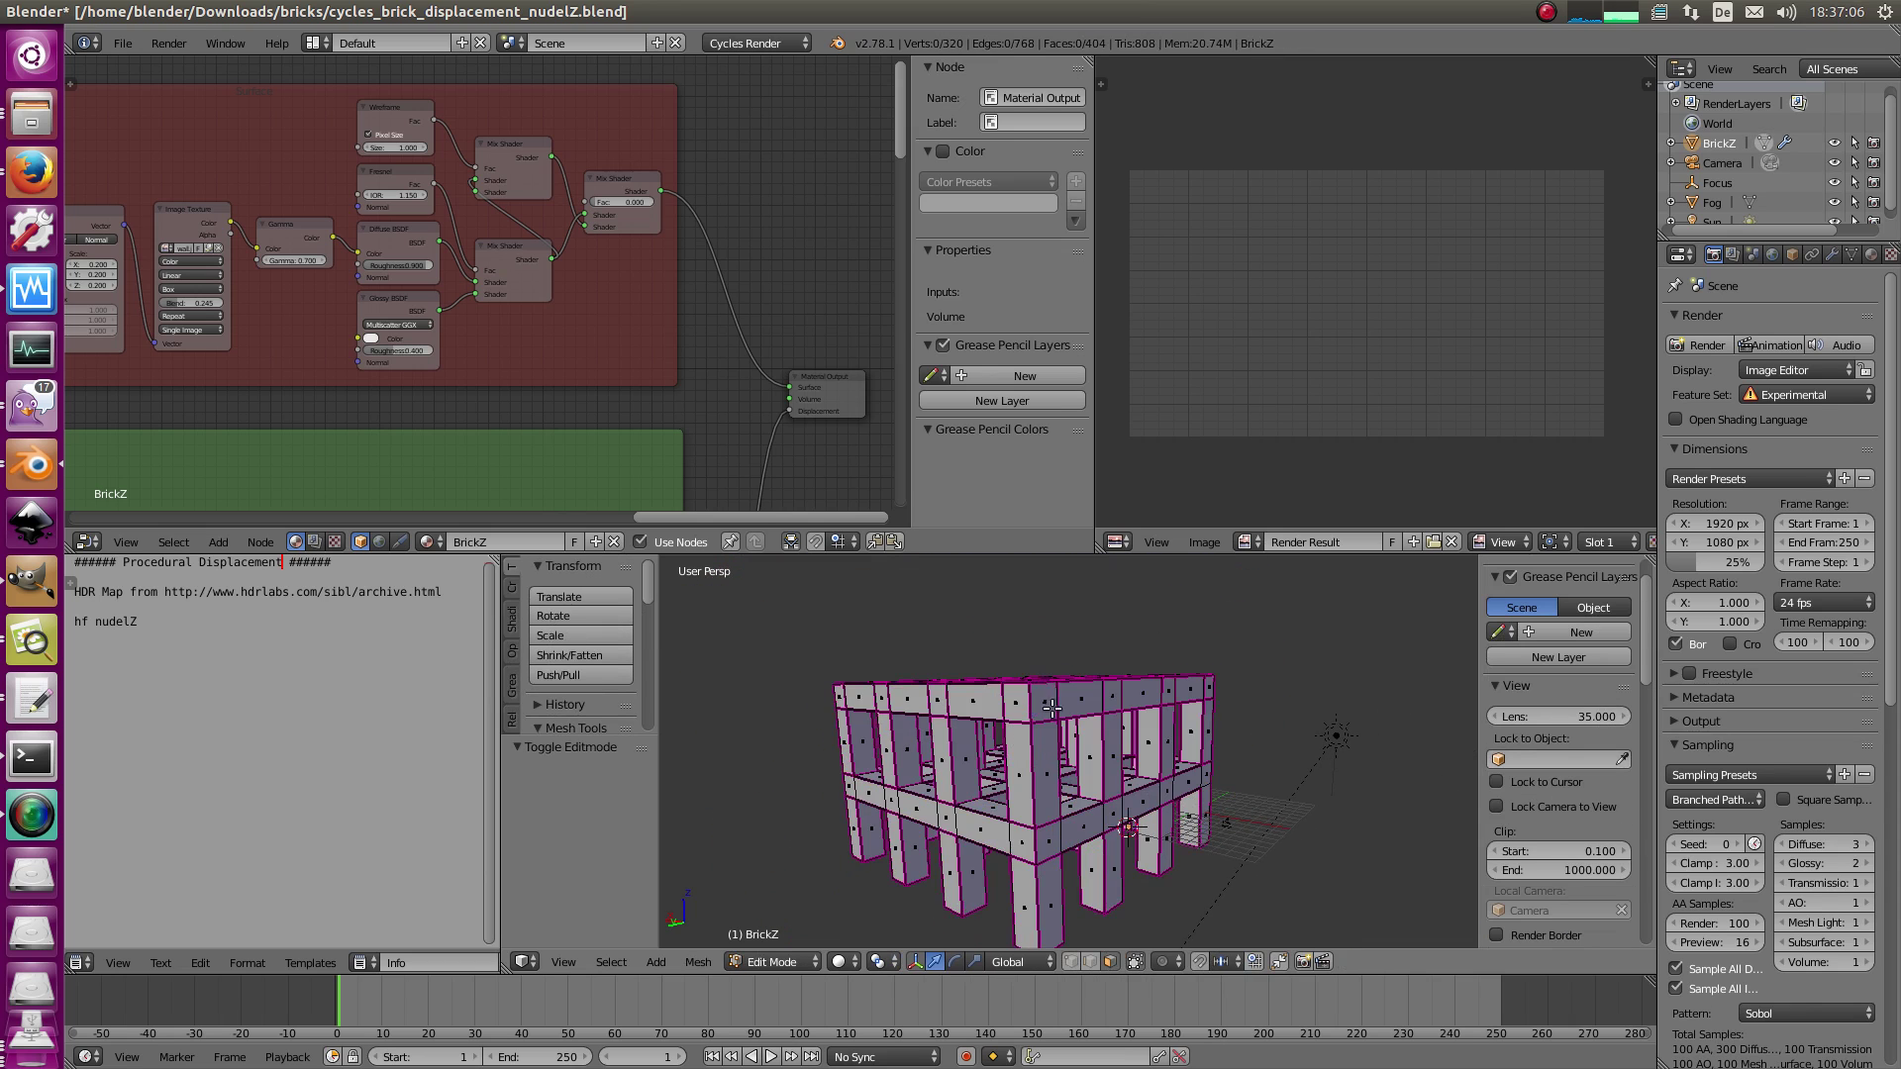
pyautogui.scroll(5, 1052, 709)
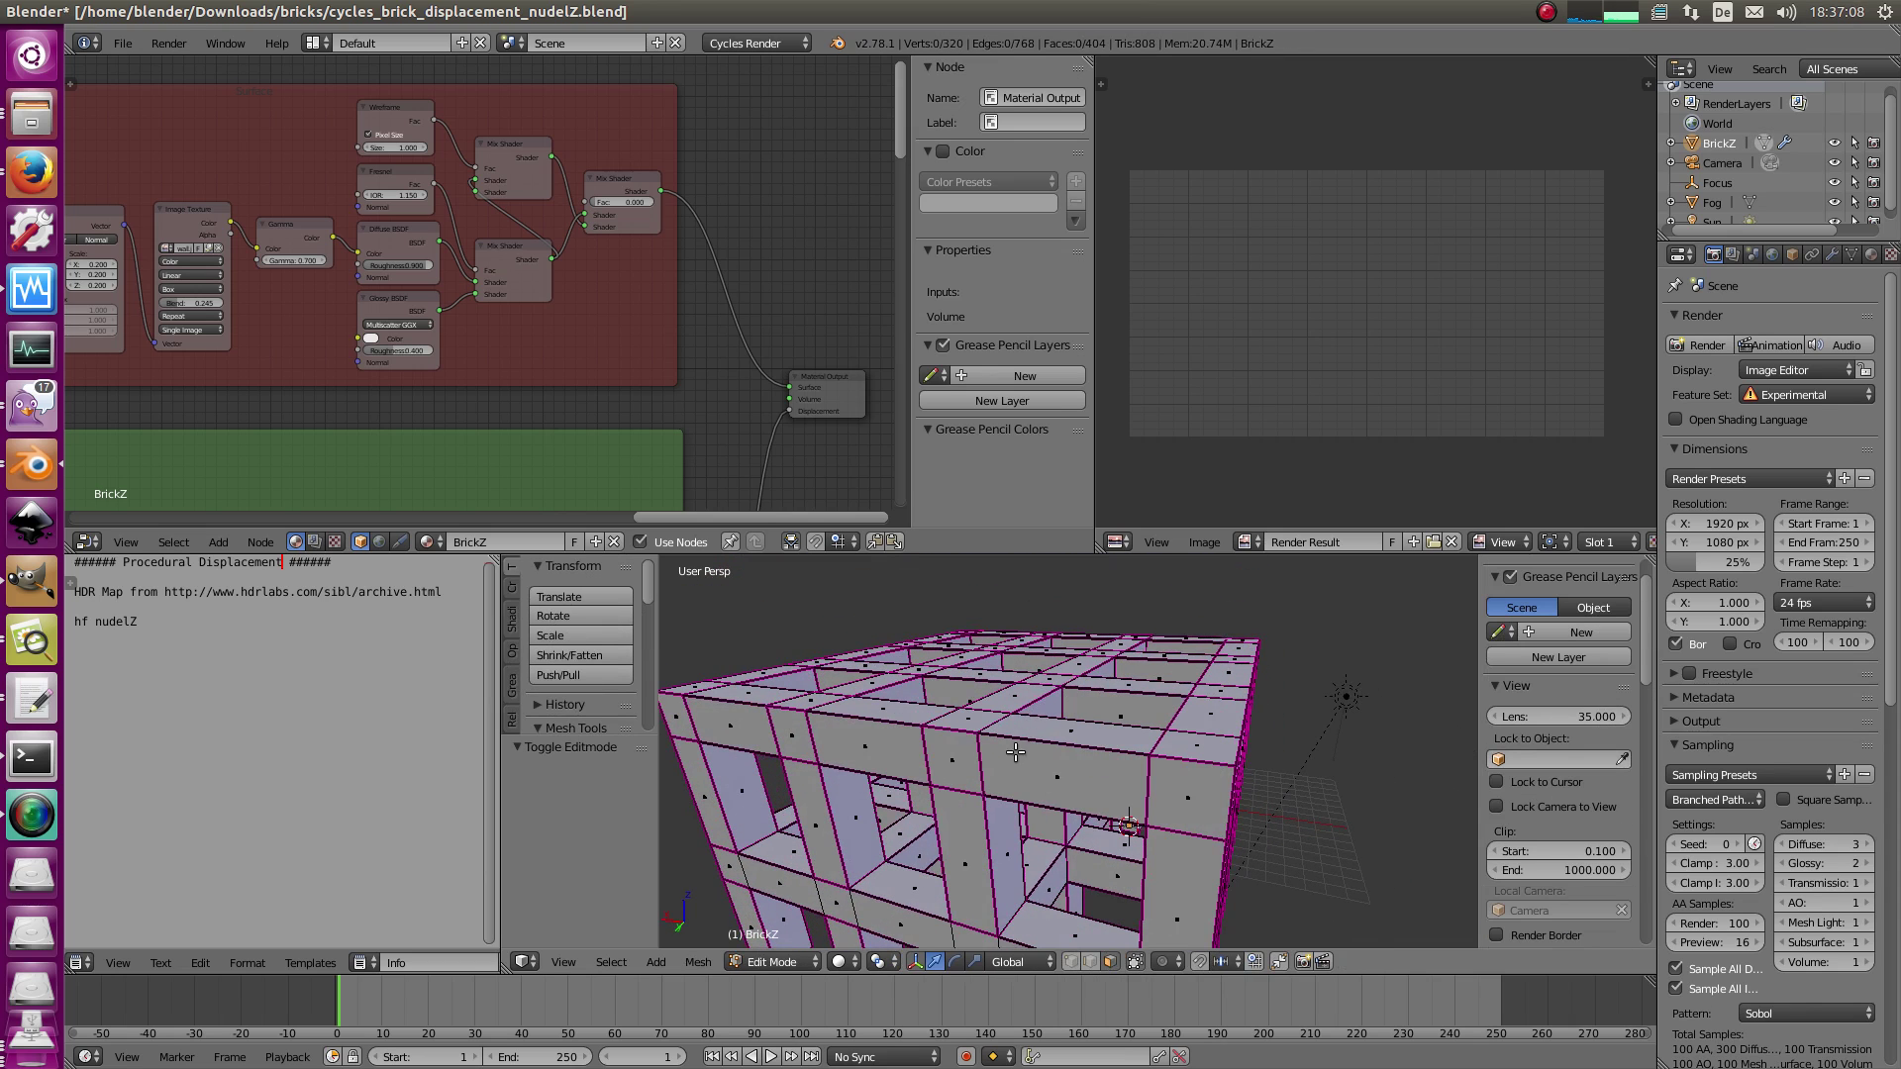
# - Switch to edge selection and select a vertical pillar edge below the upper beam to read its Crease
pyautogui.hotkey('ctrl', 'Tab')
pyautogui.click(1012, 727)
pyautogui.rightClick(1039, 740)
pyautogui.moveTo(1043, 749); pyautogui.dragTo(1073, 720, button='middle')
pyautogui.moveTo(1040, 759); pyautogui.dragTo(1051, 810, button='right')
pyautogui.rightClick(1052, 810)
pyautogui.moveTo(1051, 810); pyautogui.dragTo(1049, 769, button='middle')
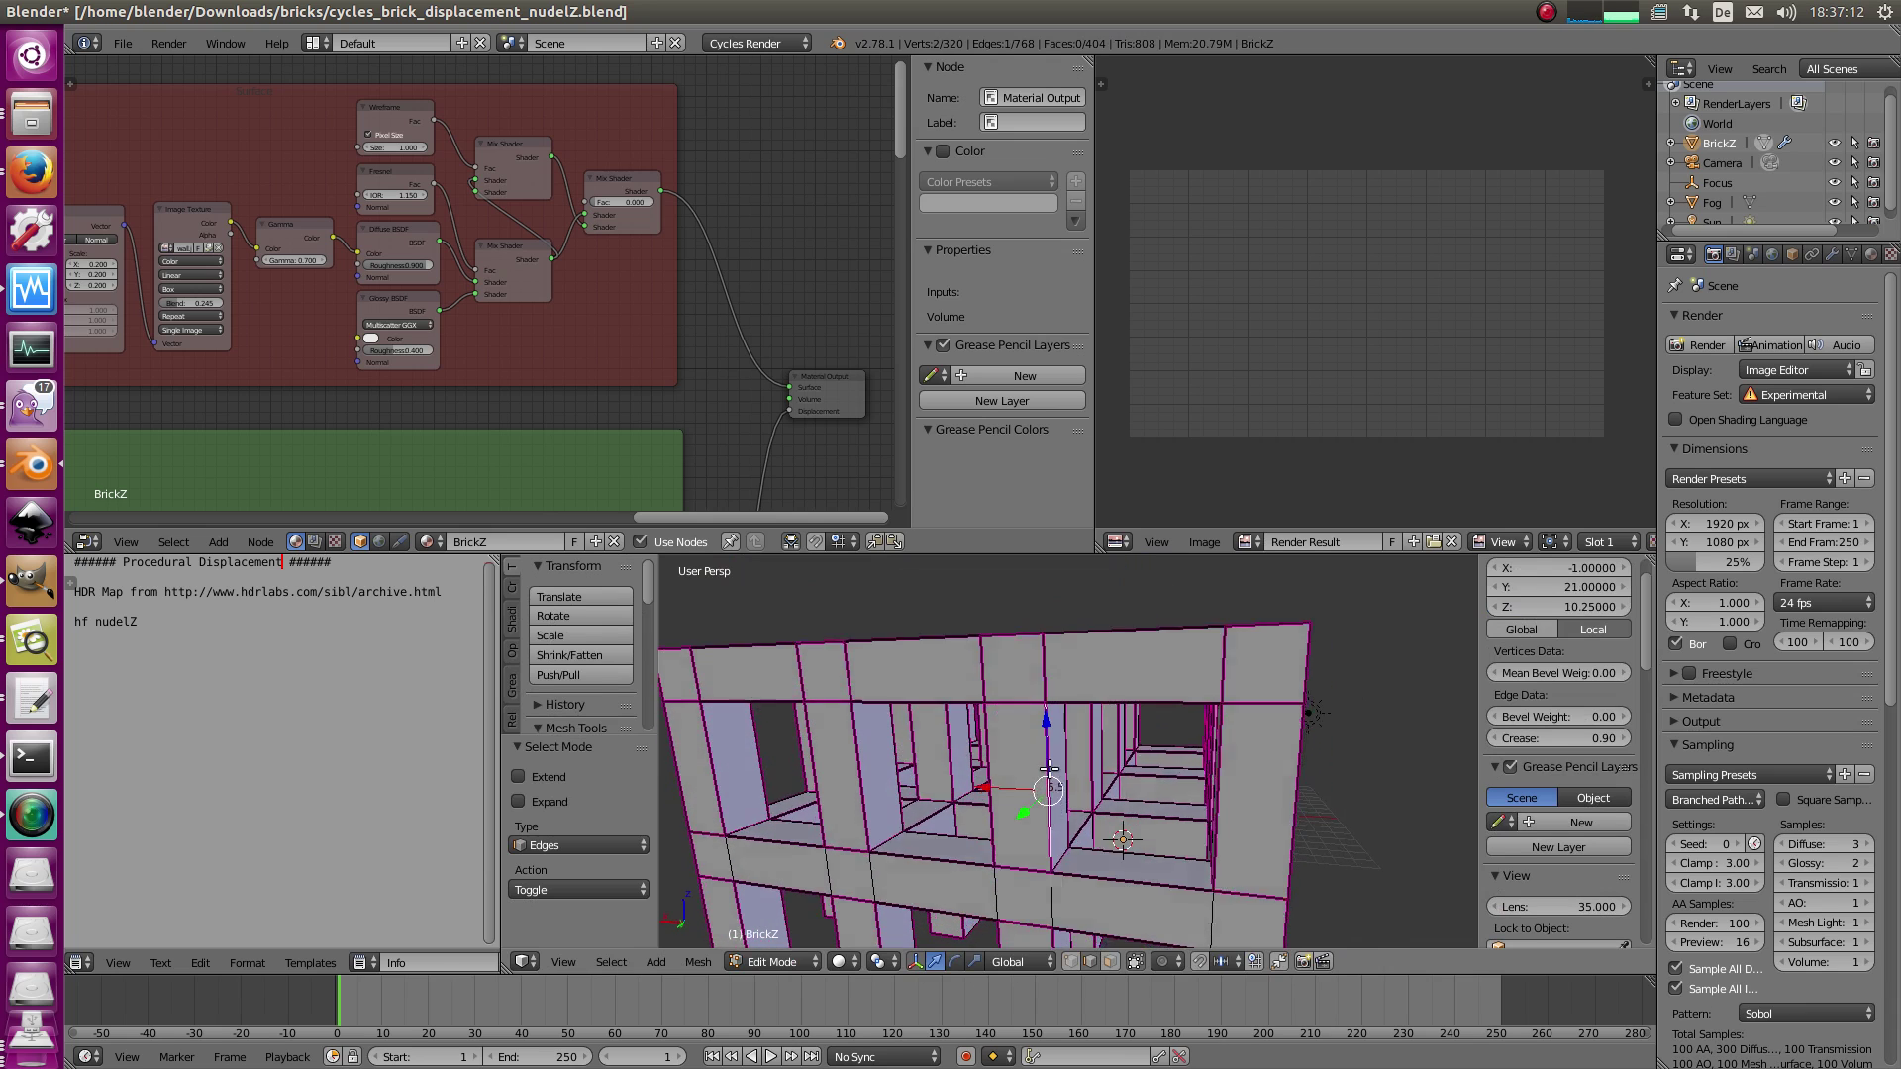
# - Leave the building's Edit Mode, clear the object selection and return to the camera view
pyautogui.scroll(-7, 1049, 769)
pyautogui.press('Tab')
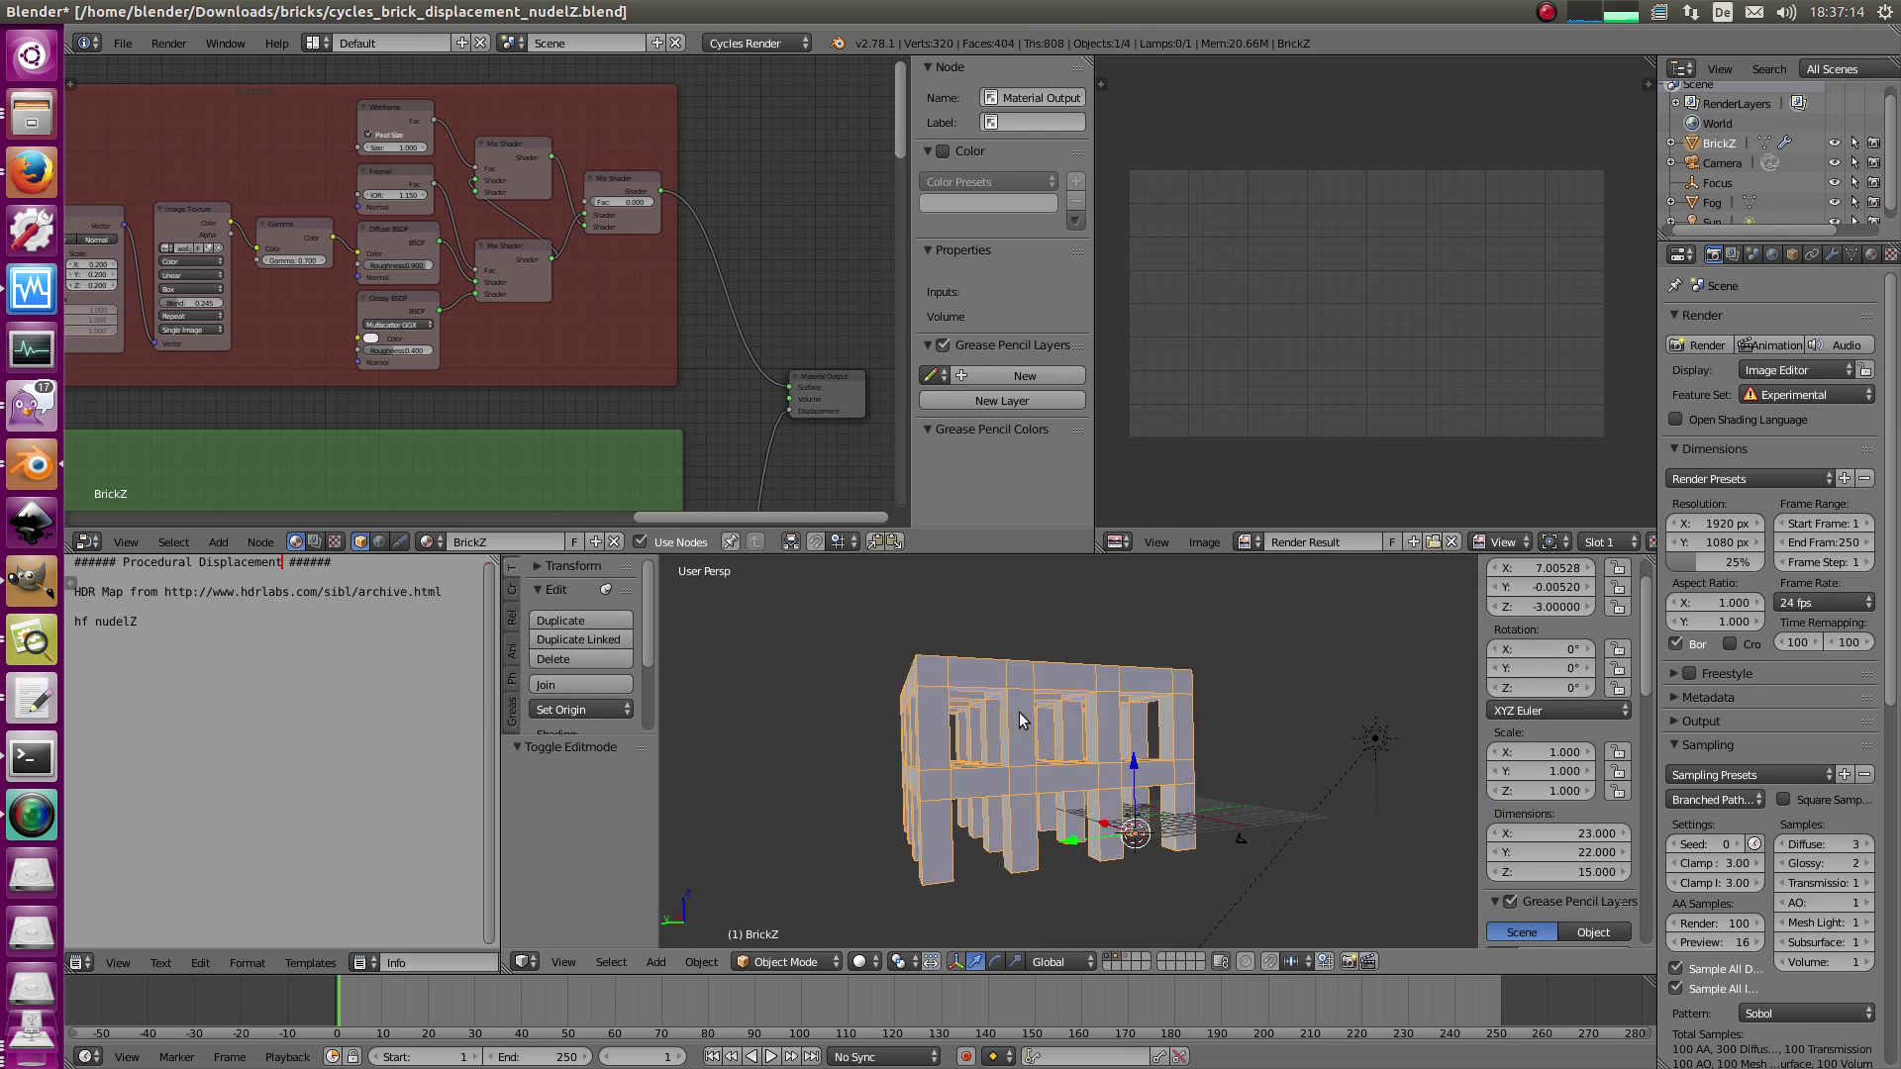
pyautogui.press('a')
pyautogui.scroll(4, 1079, 715)
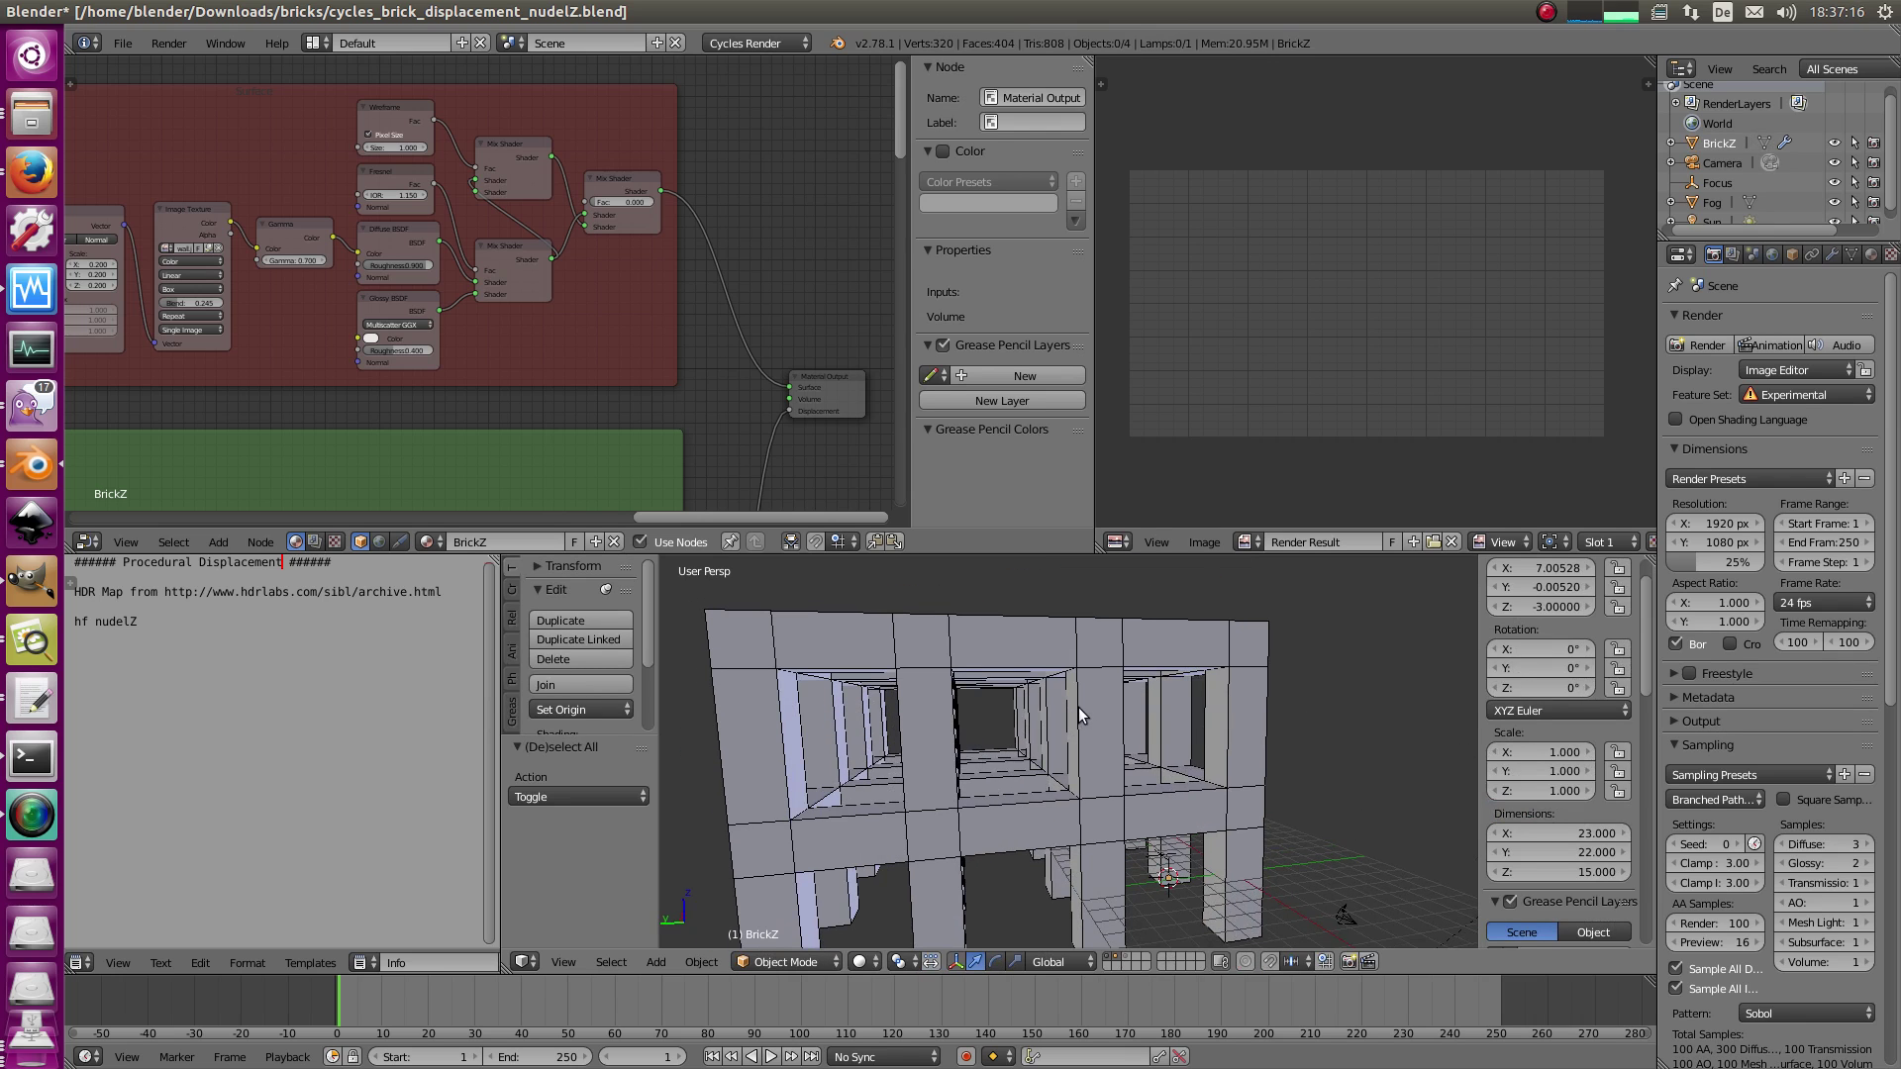
pyautogui.moveTo(1131, 725); pyautogui.dragTo(1119, 705, button='middle')
pyautogui.press('KP_0')
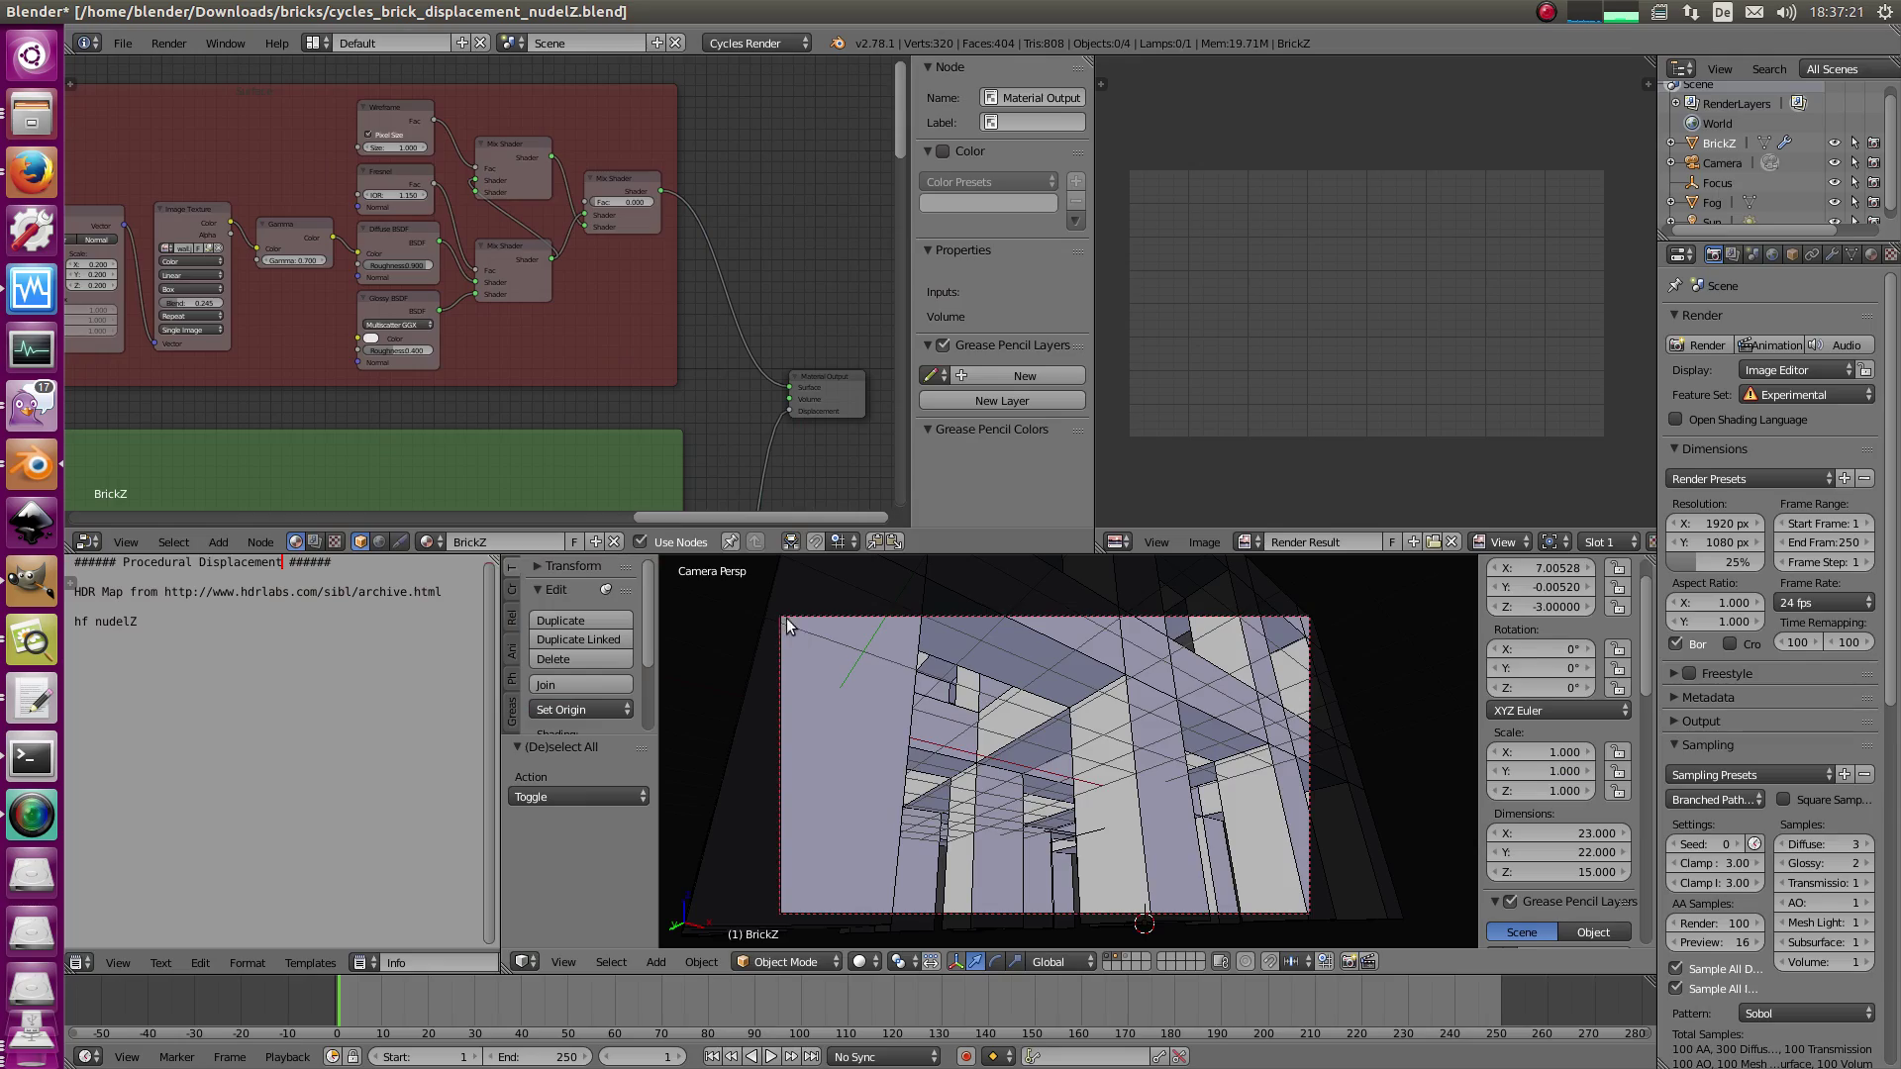
# - Maximize the node editor and examine the BrickZ material's shader and displacement node frames
pyautogui.hotkey('shift', 'space')
pyautogui.scroll(-12, 835, 734)
pyautogui.moveTo(836, 734); pyautogui.dragTo(968, 449, button='middle')
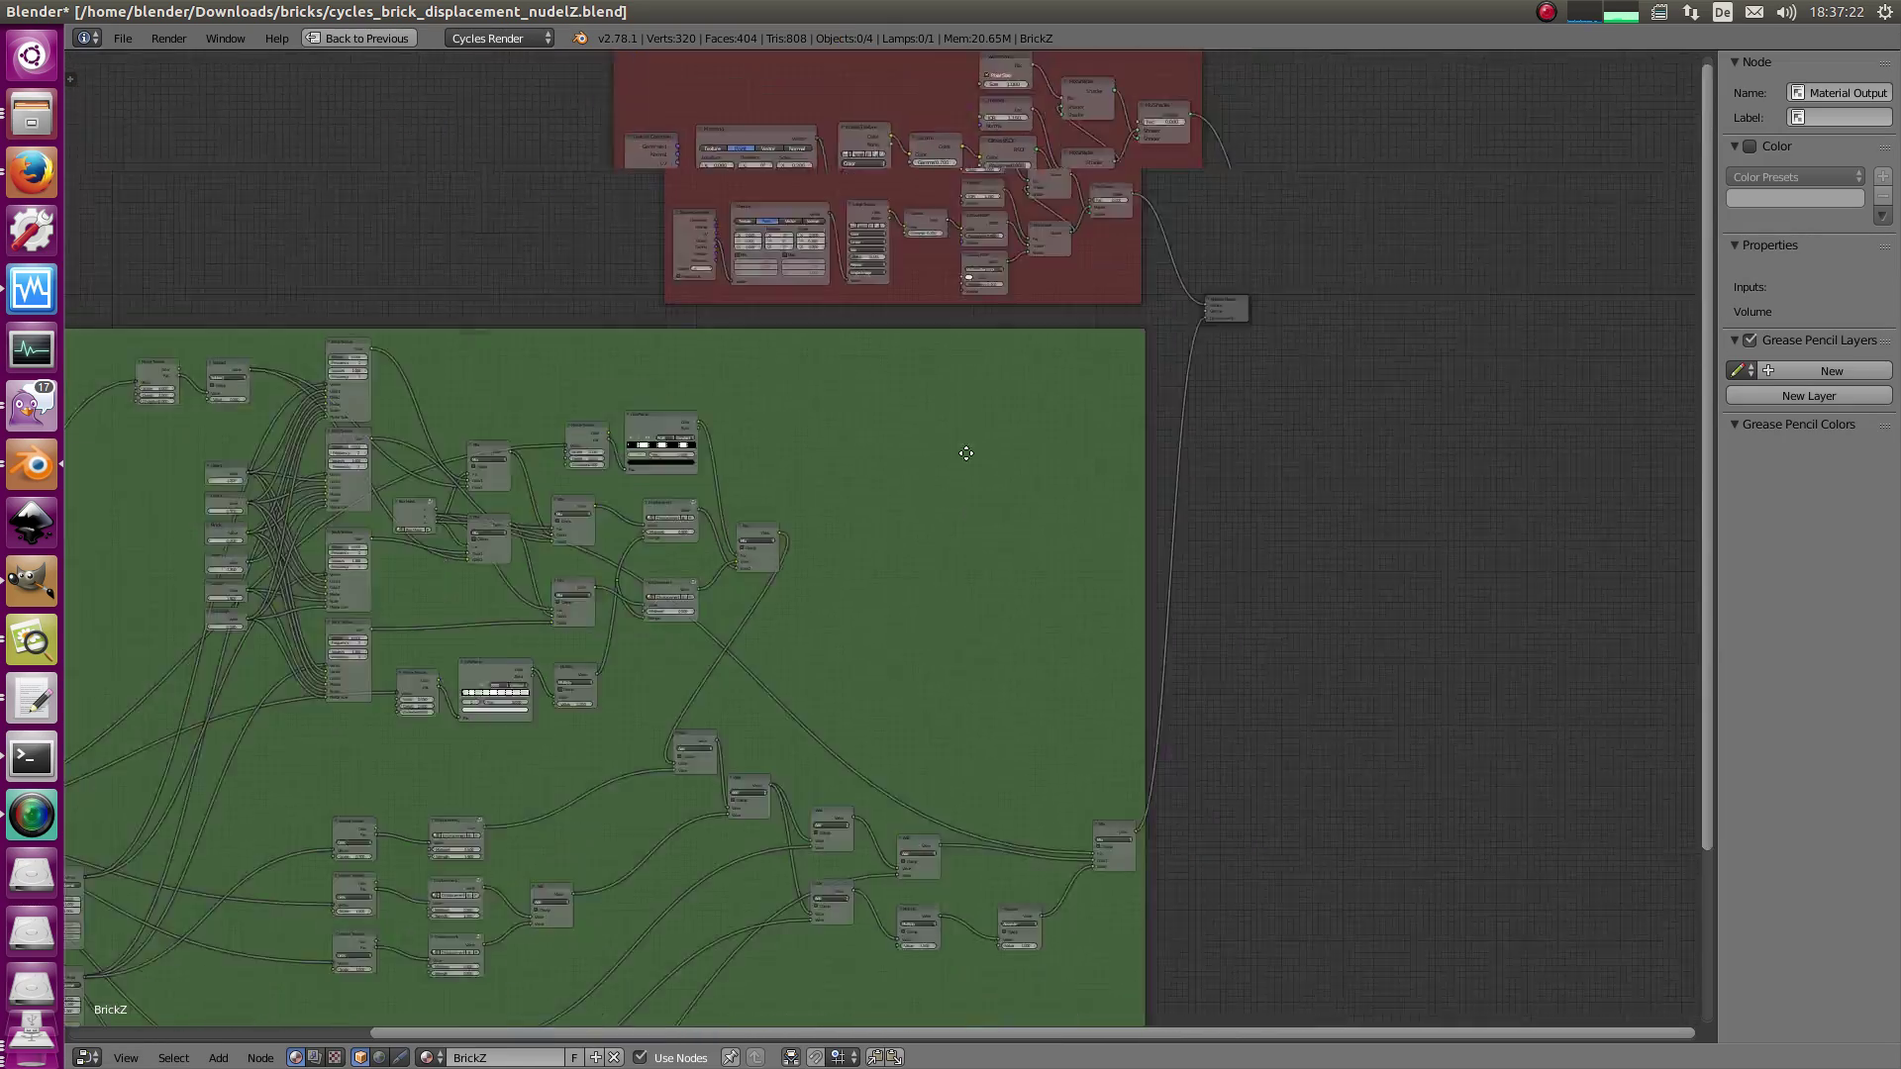
pyautogui.scroll(-5, 967, 449)
pyautogui.moveTo(763, 687); pyautogui.dragTo(964, 560, button='middle')
# - Shift the green Displacement frame slightly down and restore the full editor layout
pyautogui.moveTo(967, 567); pyautogui.dragTo(963, 579)
pyautogui.moveTo(1074, 368); pyautogui.dragTo(1076, 381)
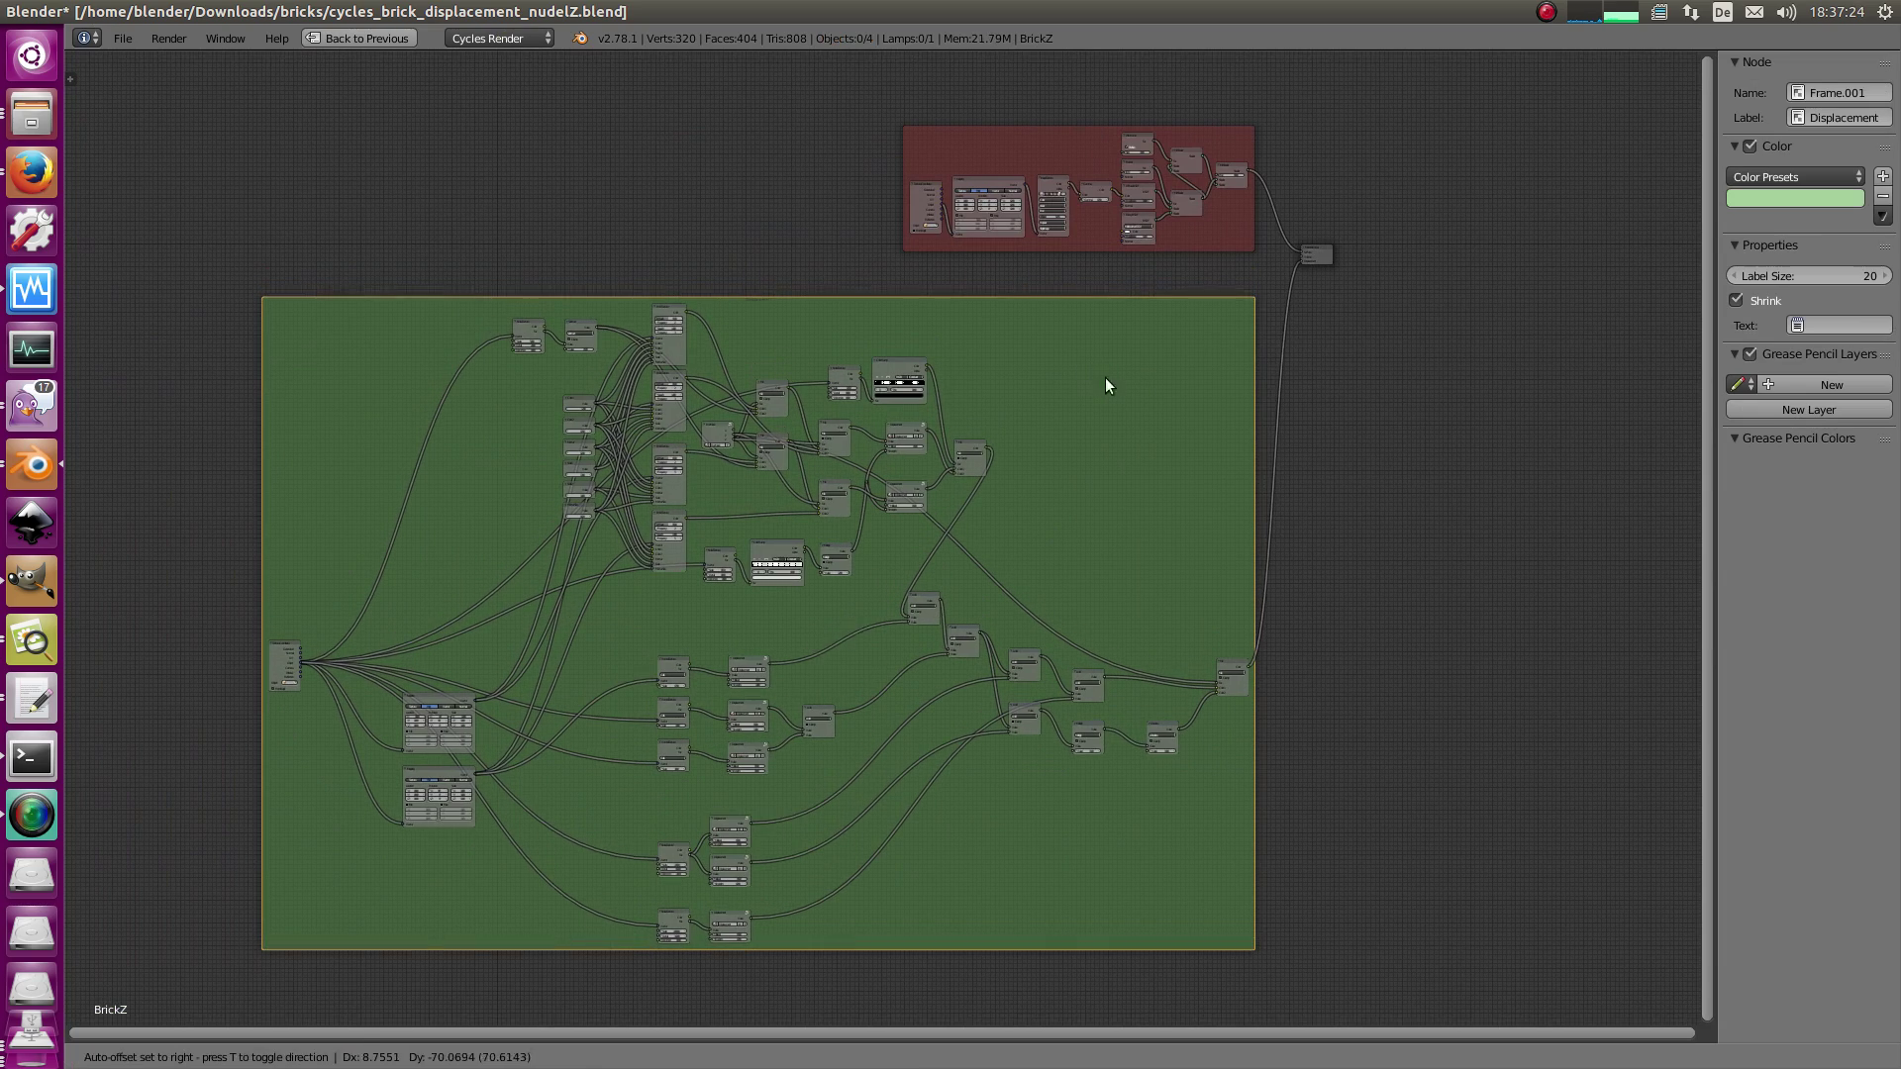
pyautogui.scroll(2, 751, 451)
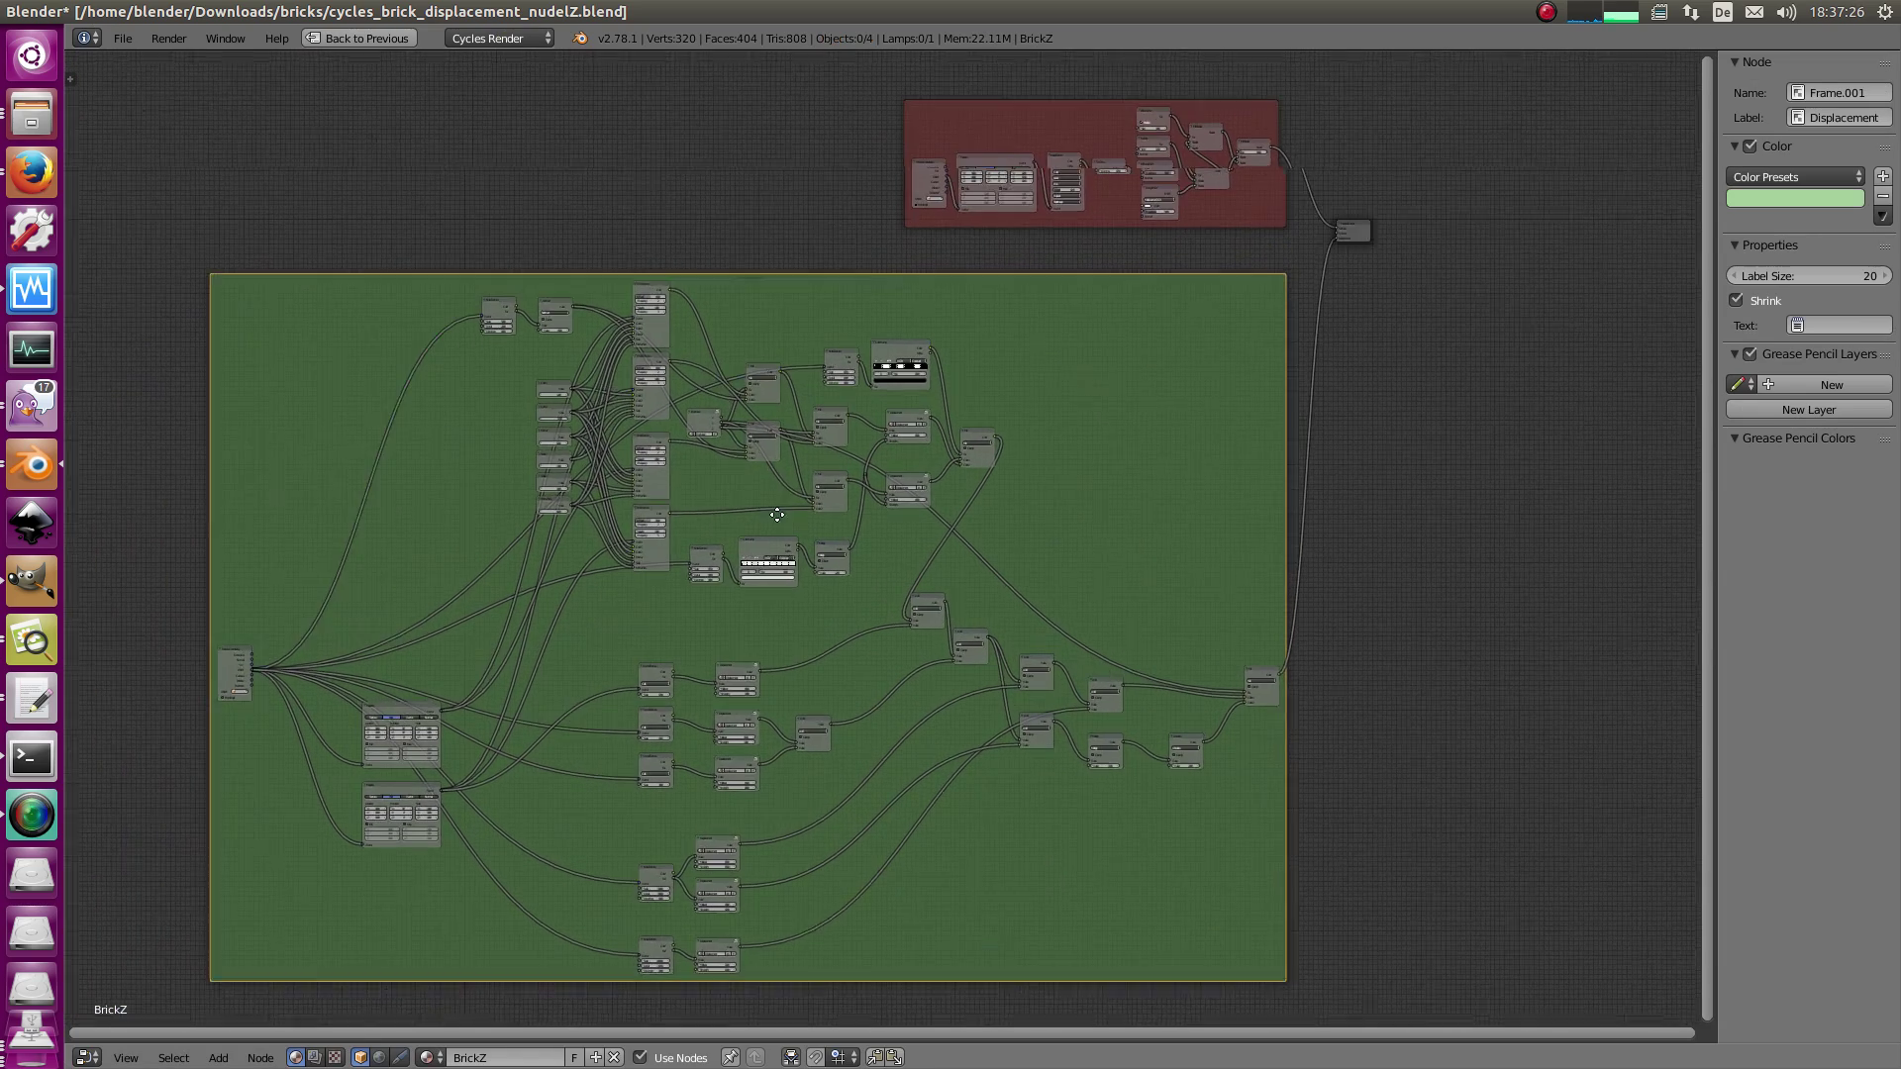
pyautogui.moveTo(1323, 172); pyautogui.dragTo(959, 429, button='middle')
pyautogui.scroll(6, 890, 465)
pyautogui.hotkey('ctrl', 'Up')
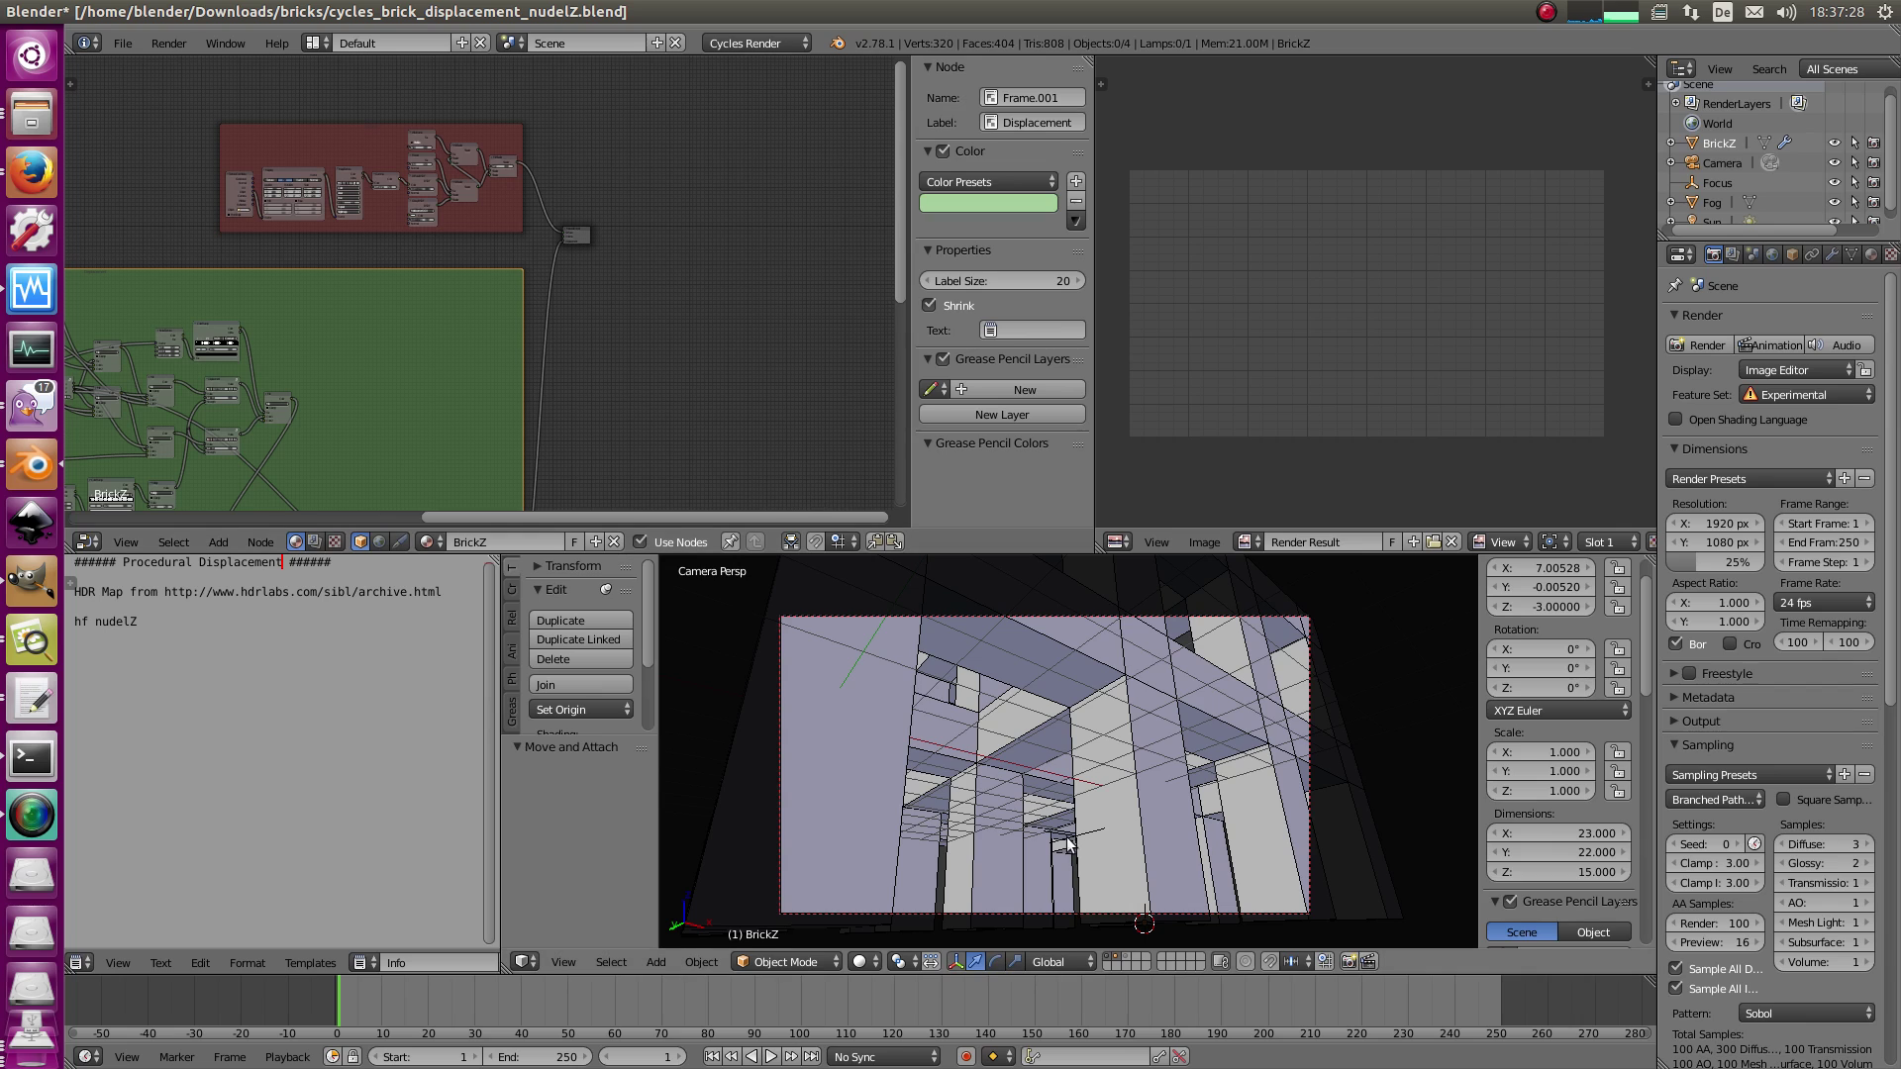
# - Set the Render AA samples to 50 and show the BrickZ camera view in Rendered shading
pyautogui.keyDown('ctrl'); pyautogui.moveTo(1050, 840); pyautogui.dragTo(1049, 890, button='middle'); pyautogui.keyUp('ctrl')
pyautogui.moveTo(1682, 925); pyautogui.dragTo(1610, 926)
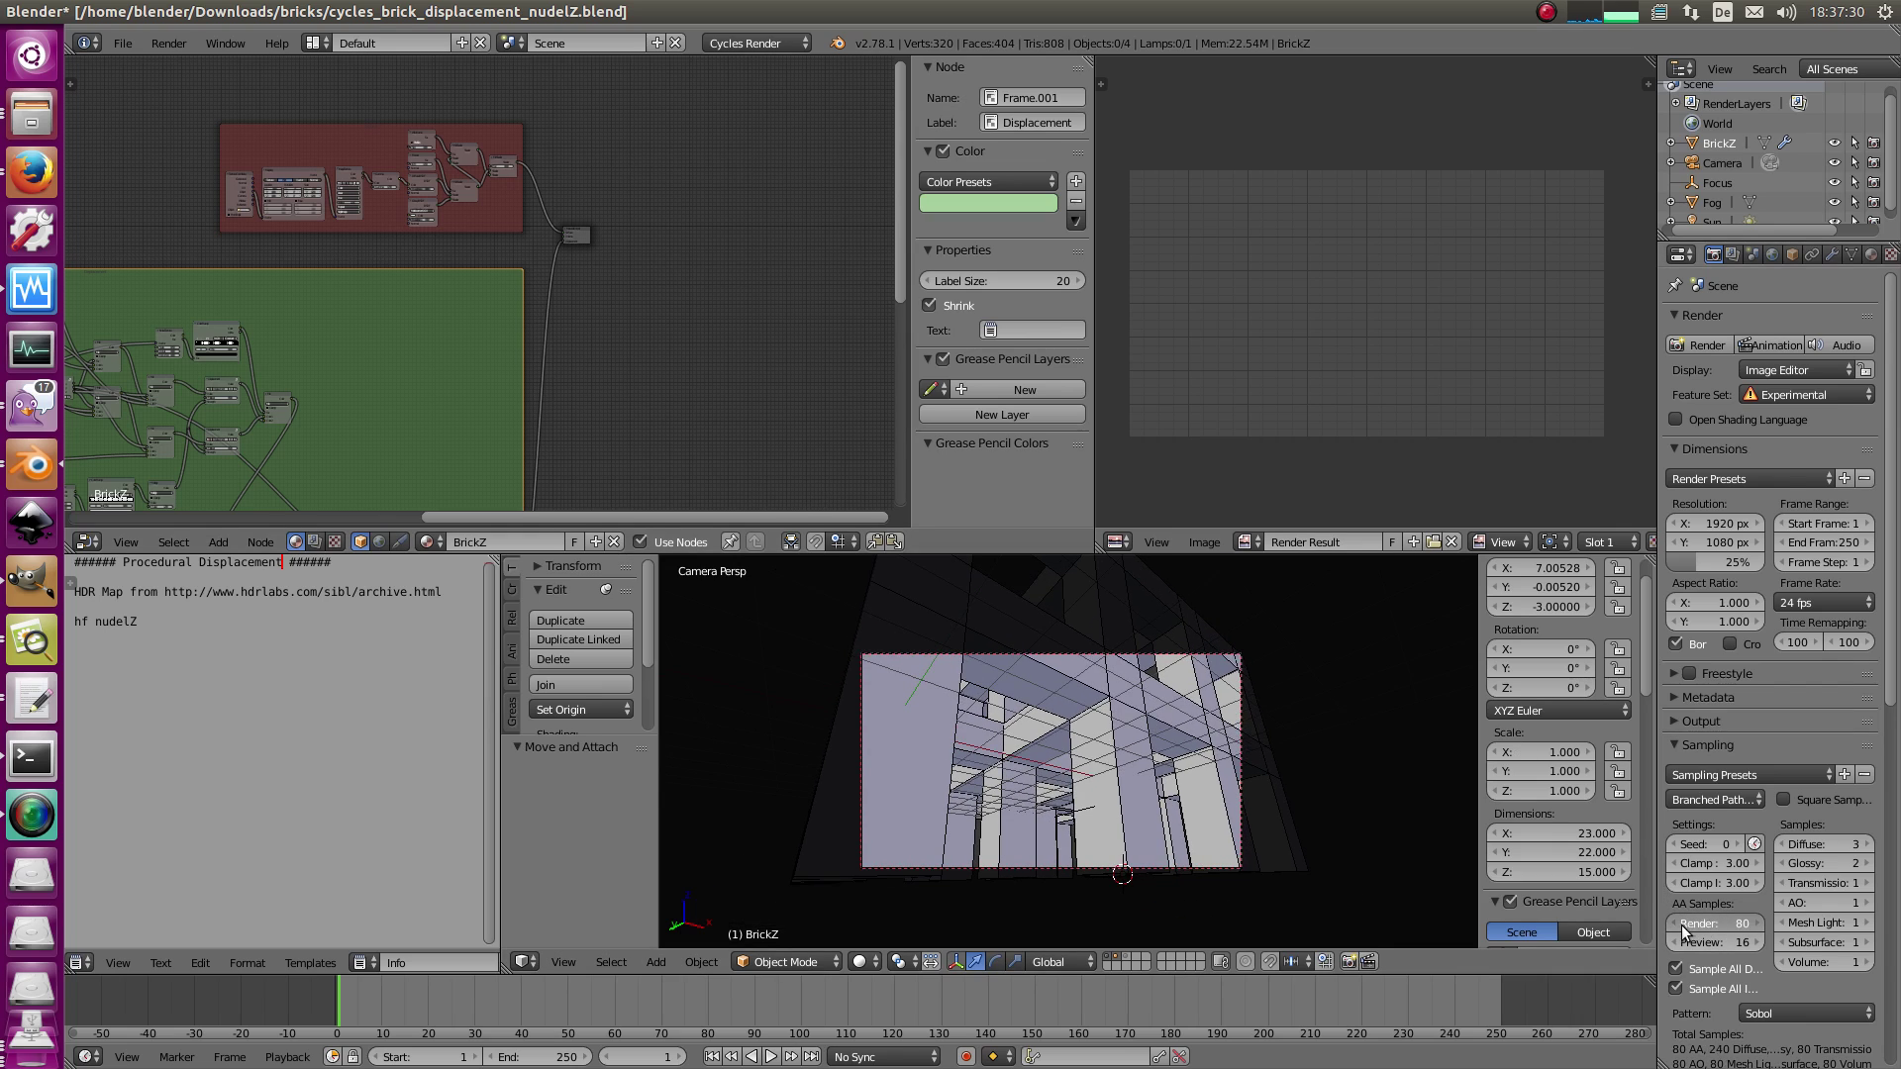
pyautogui.scroll(-2, 1078, 788)
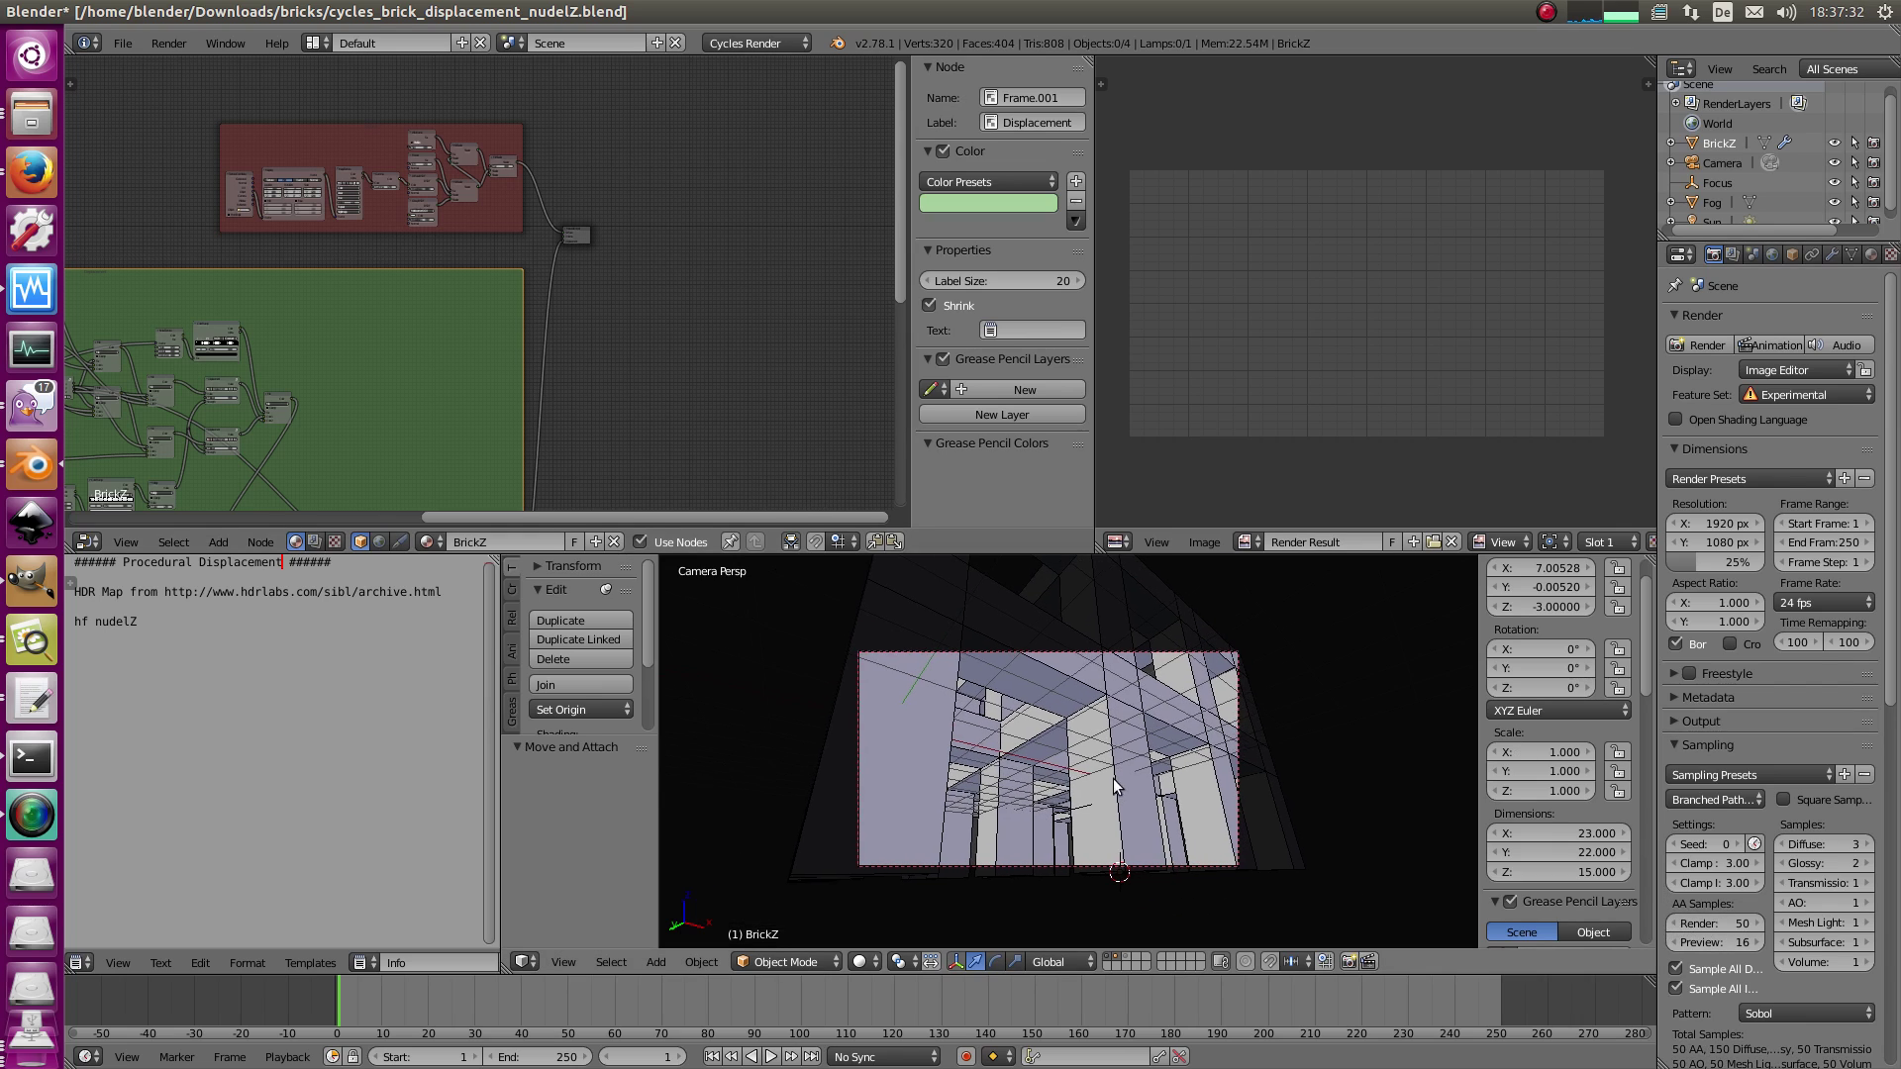
pyautogui.keyDown('shift'); pyautogui.moveTo(1078, 790); pyautogui.dragTo(1075, 799, button='middle'); pyautogui.keyUp('shift')
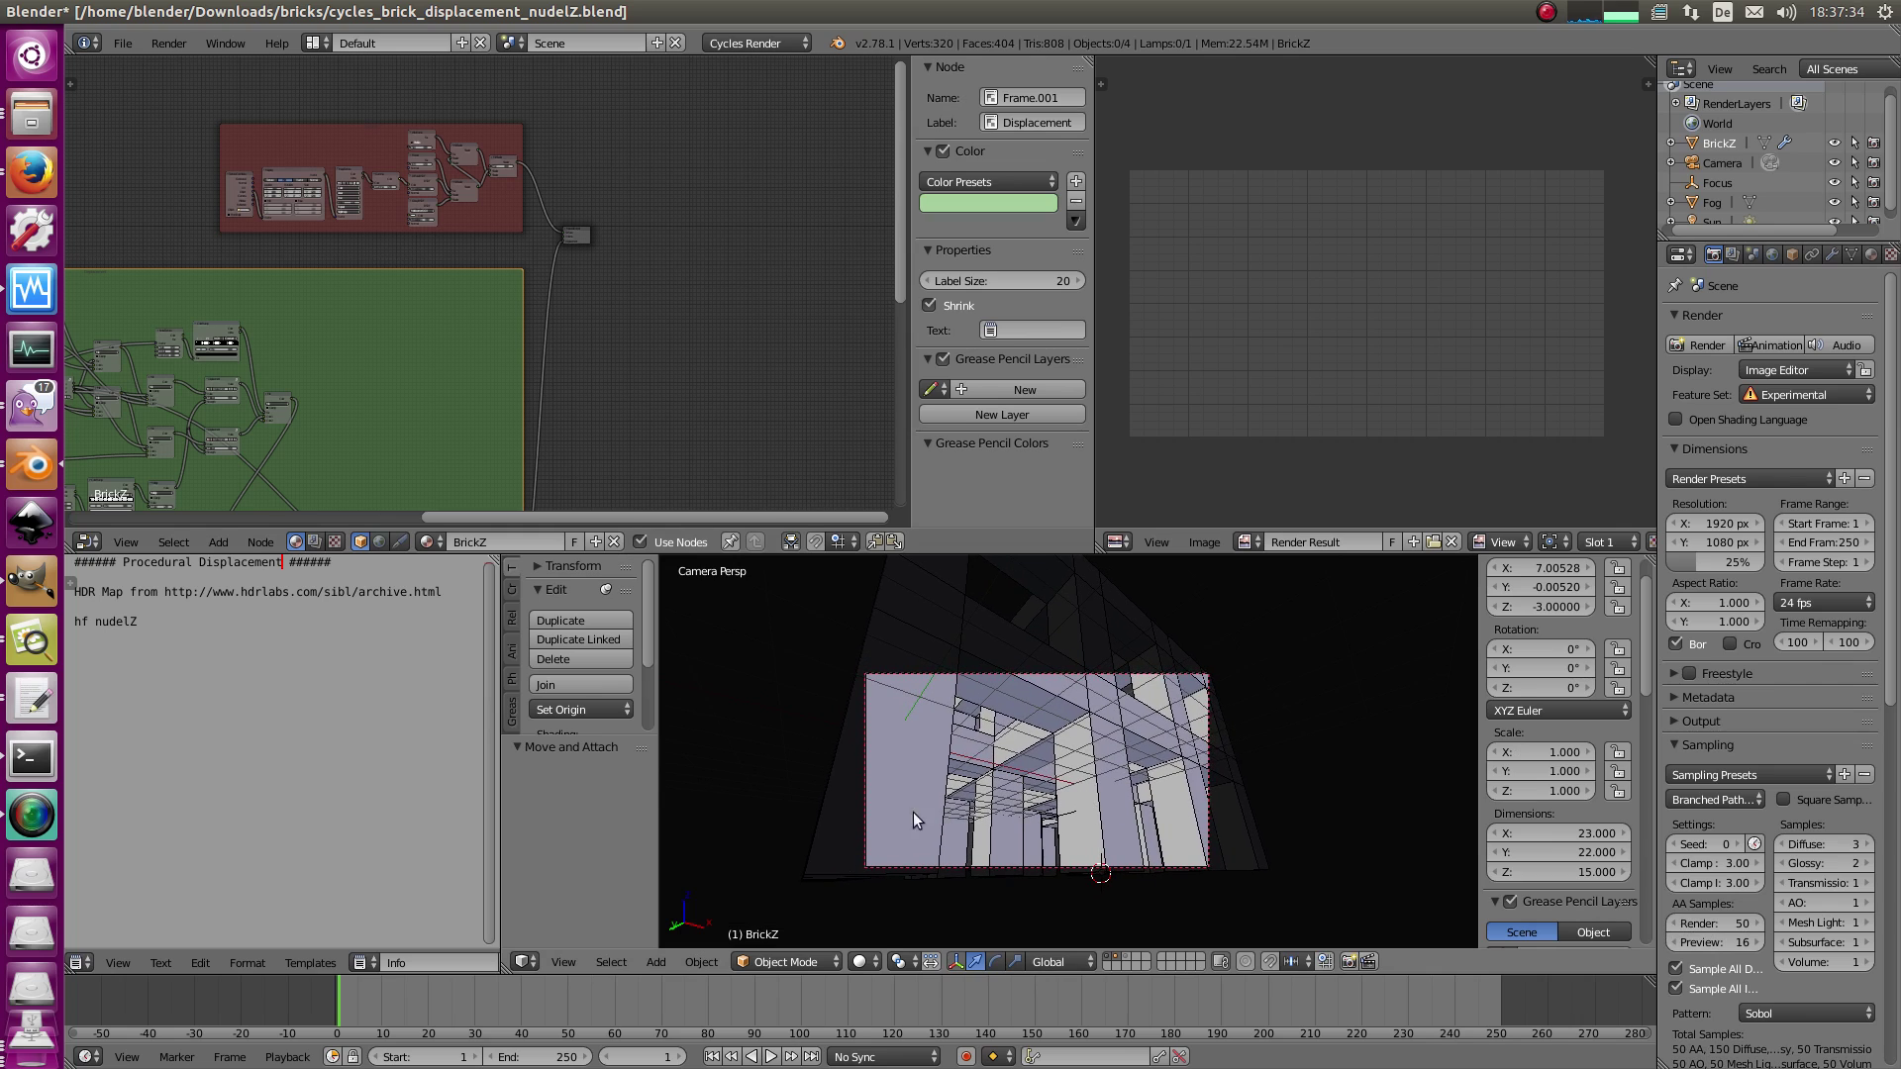
pyautogui.click(880, 964)
pyautogui.click(912, 818)
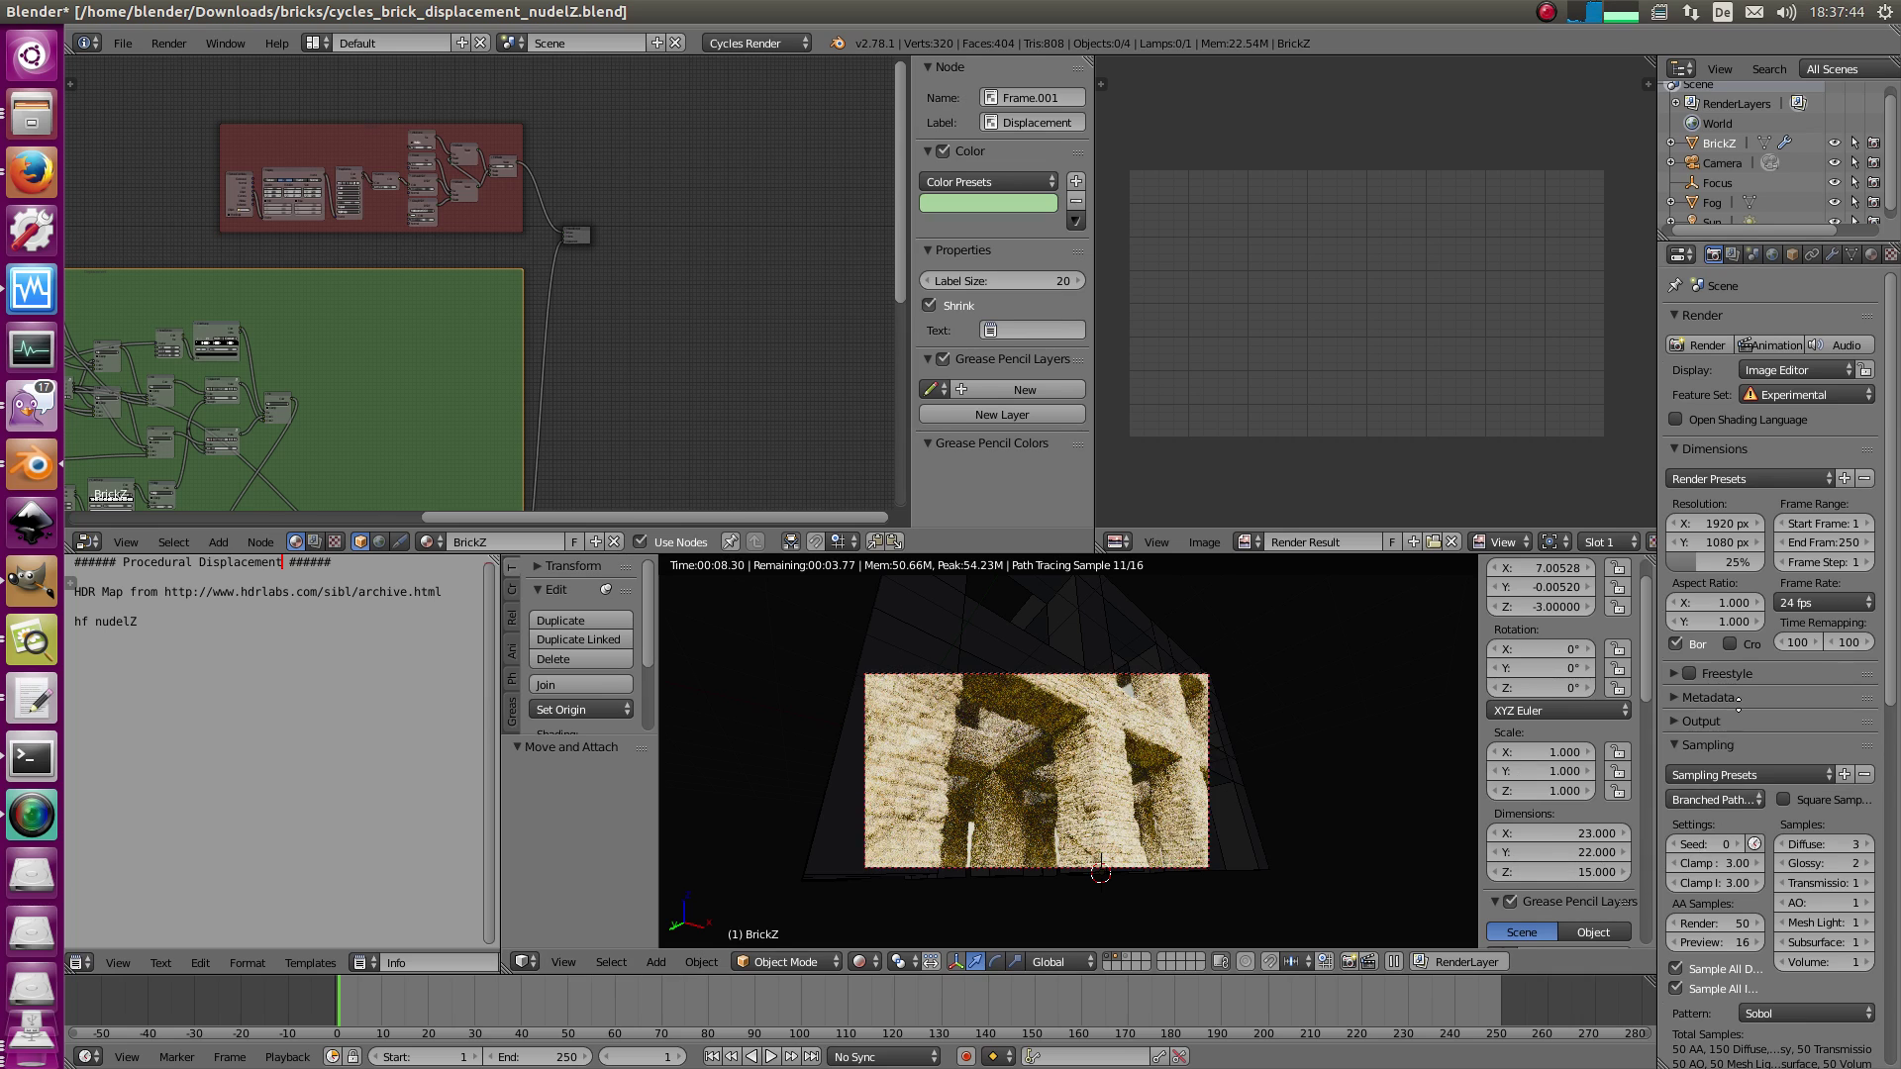
# - Set the preview Subdivision Rate to 1.00 px and show the camera view again in Rendered shading
pyautogui.scroll(-8, 1709, 823)
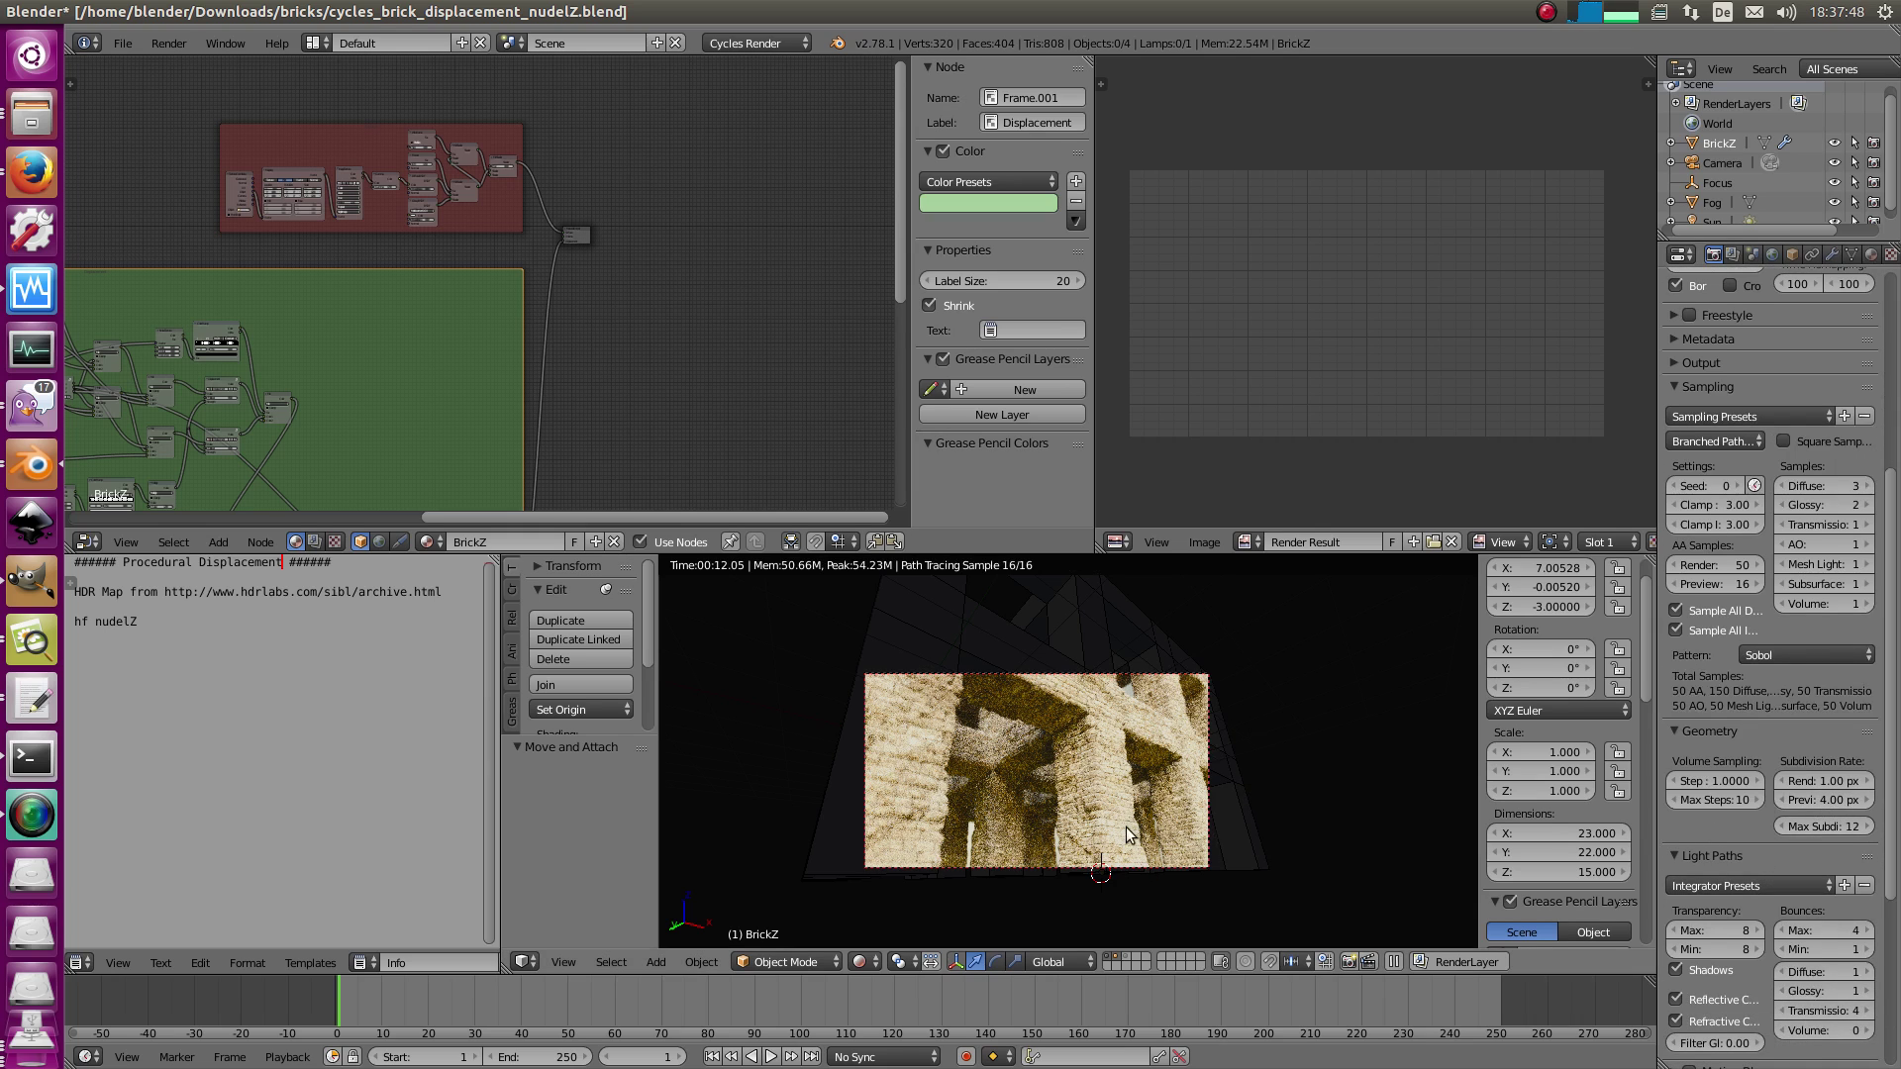
pyautogui.press('z')
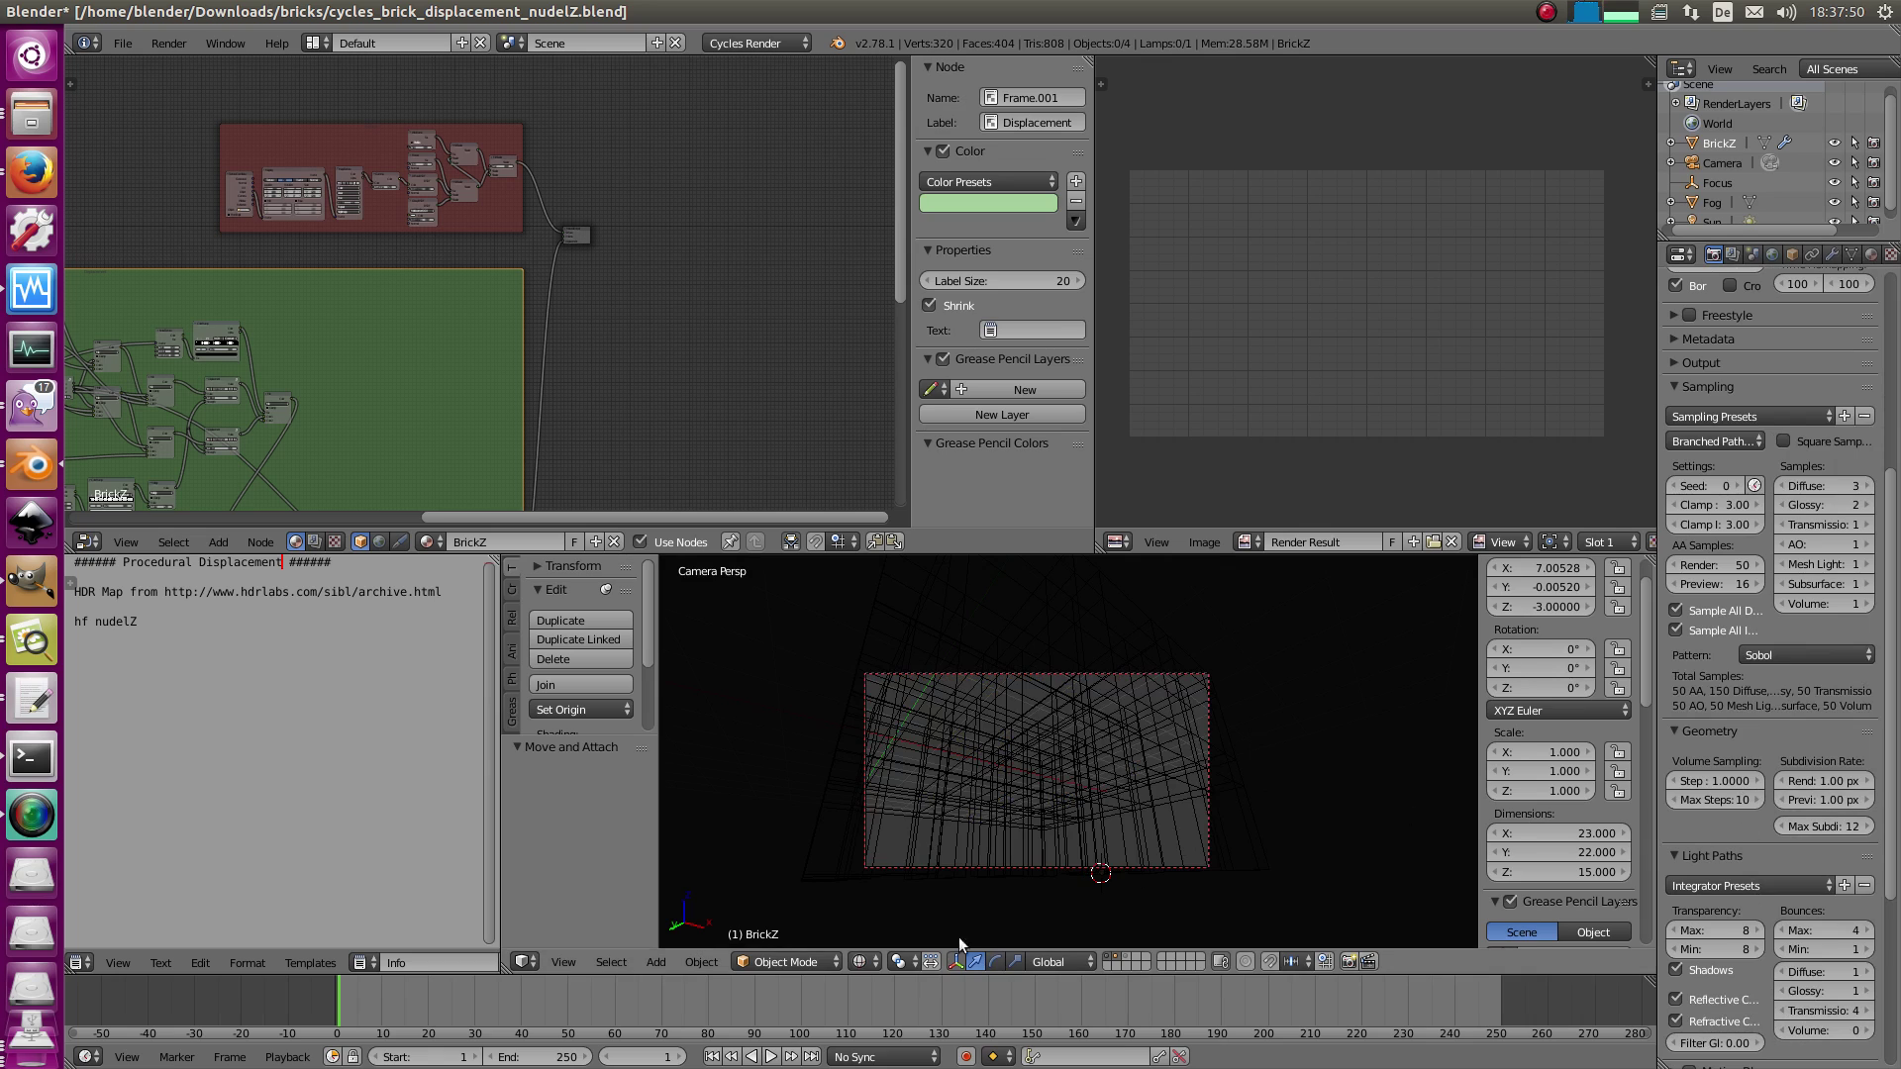
pyautogui.click(860, 961)
pyautogui.click(871, 828)
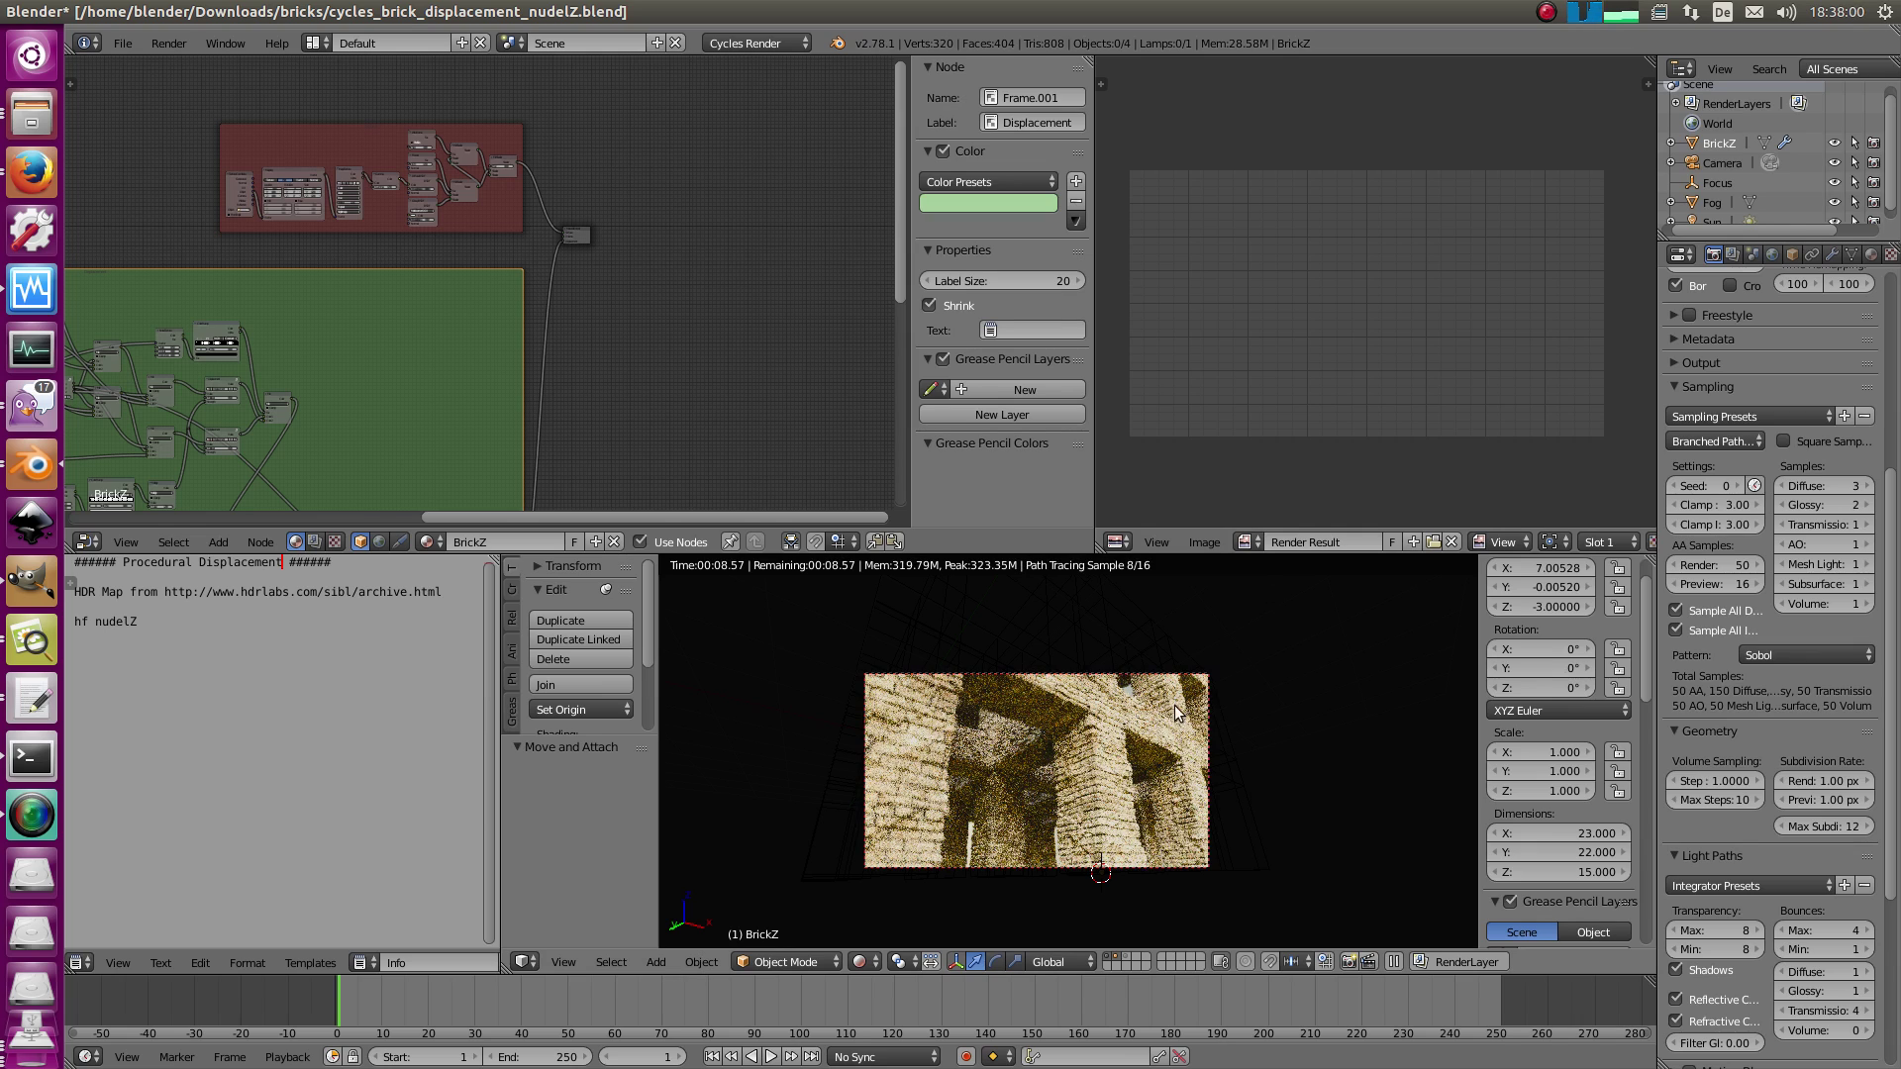
# - Leave the rendered preview and switch to the Image Viewer to examine brickZ1.png full screen, then return to Blender
pyautogui.hotkey('shift', 'z')
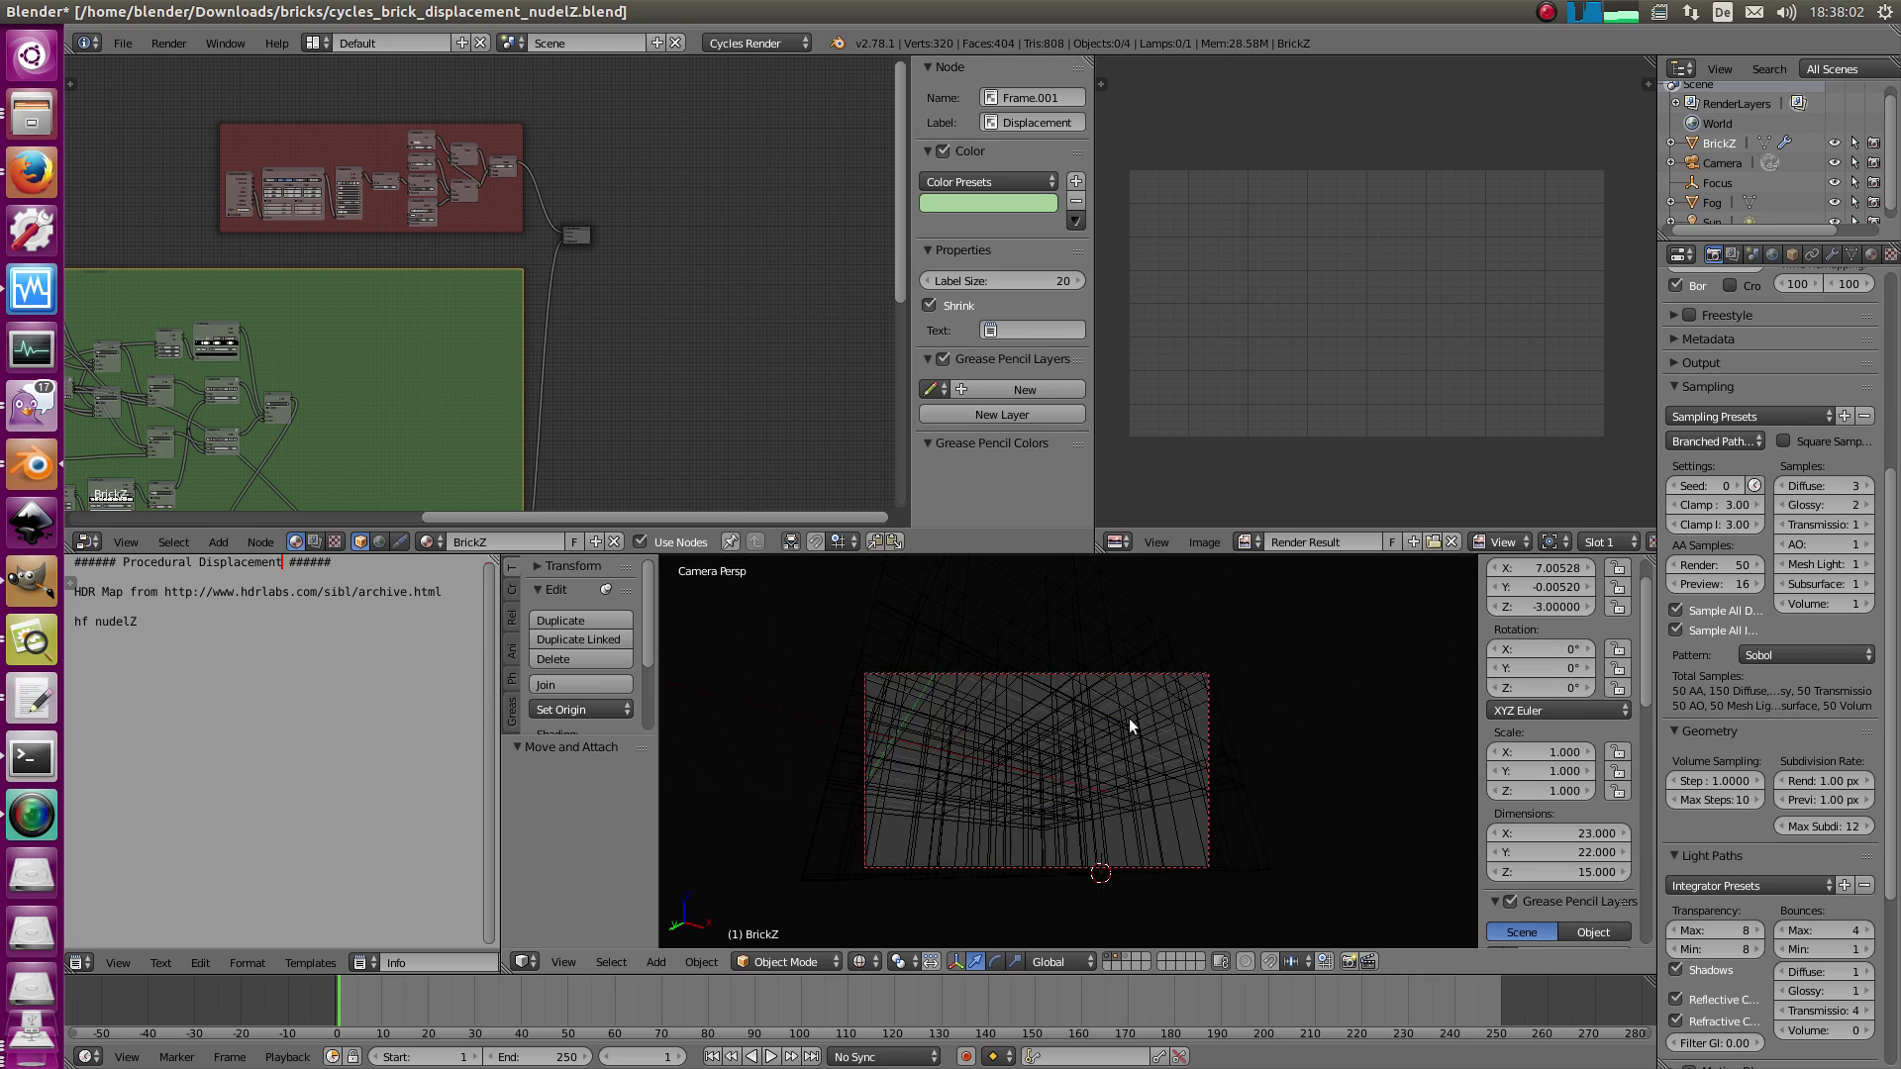
pyautogui.click(39, 637)
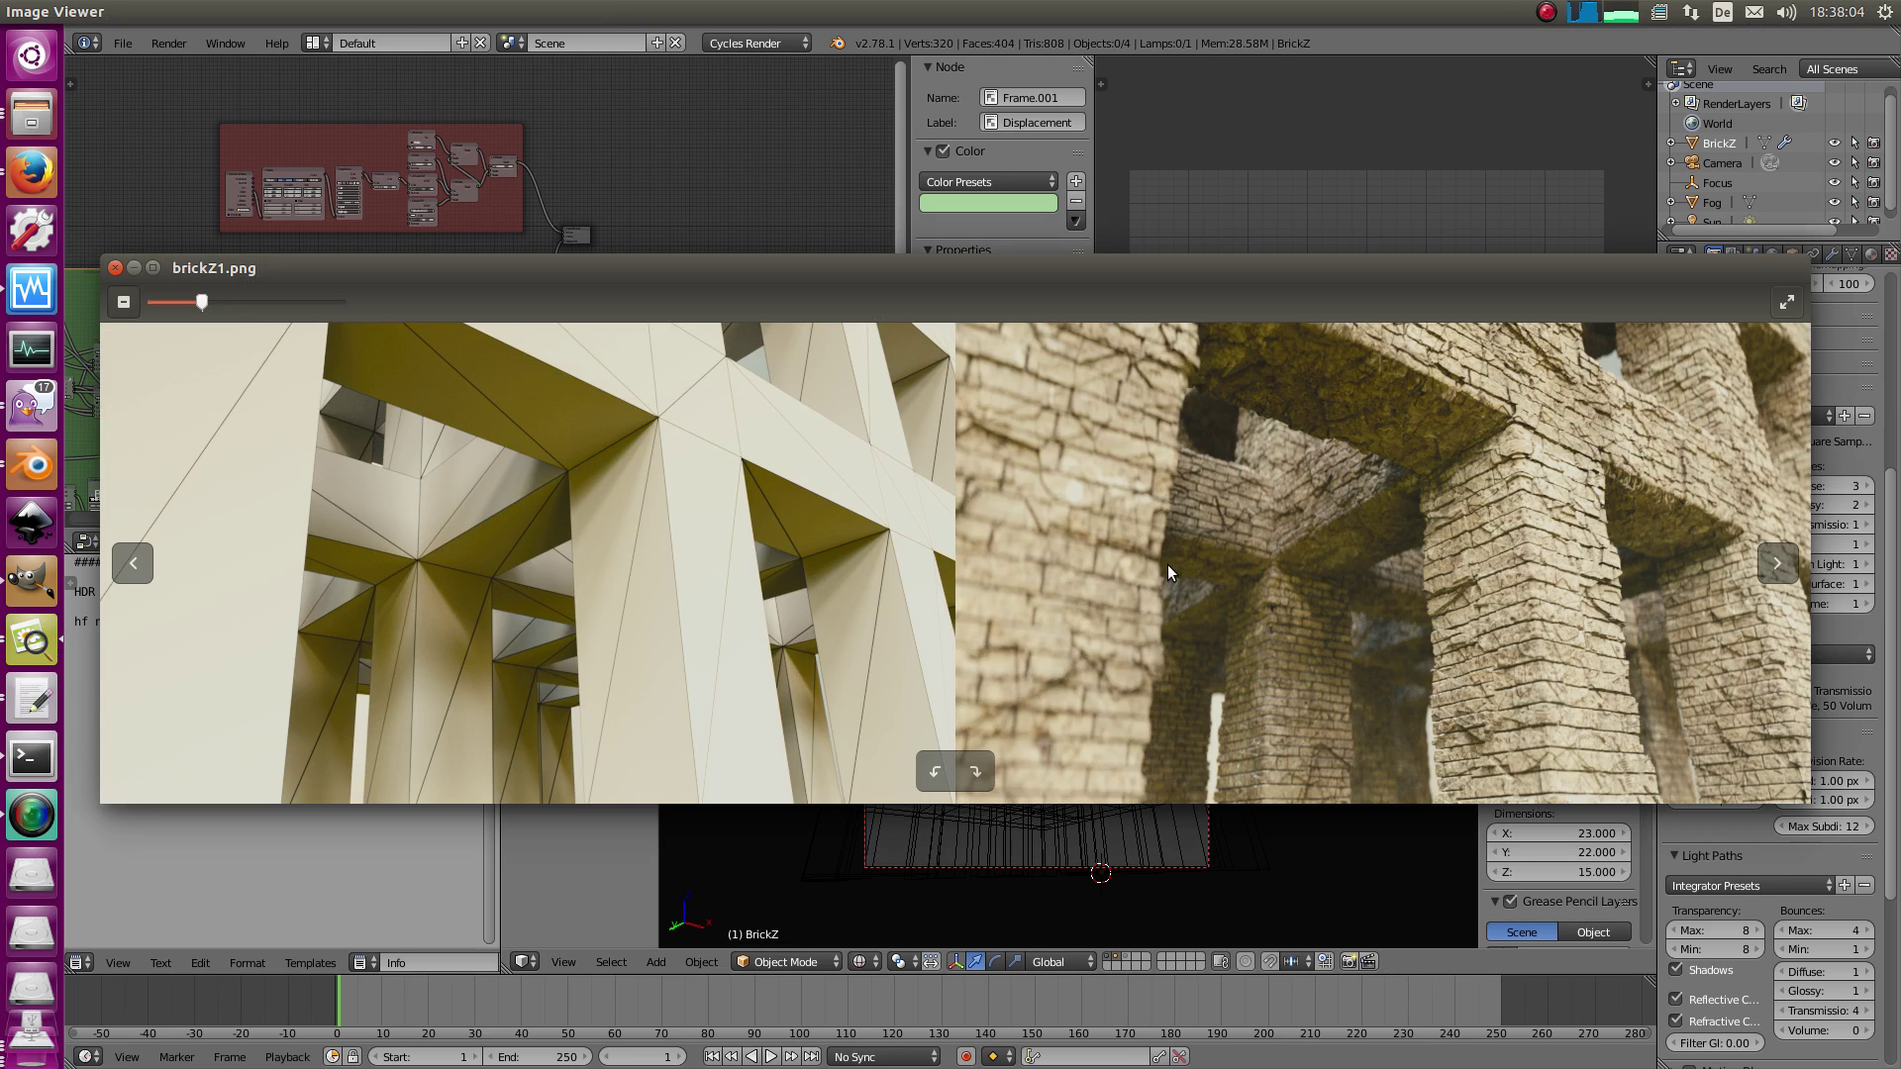
pyautogui.press('F11')
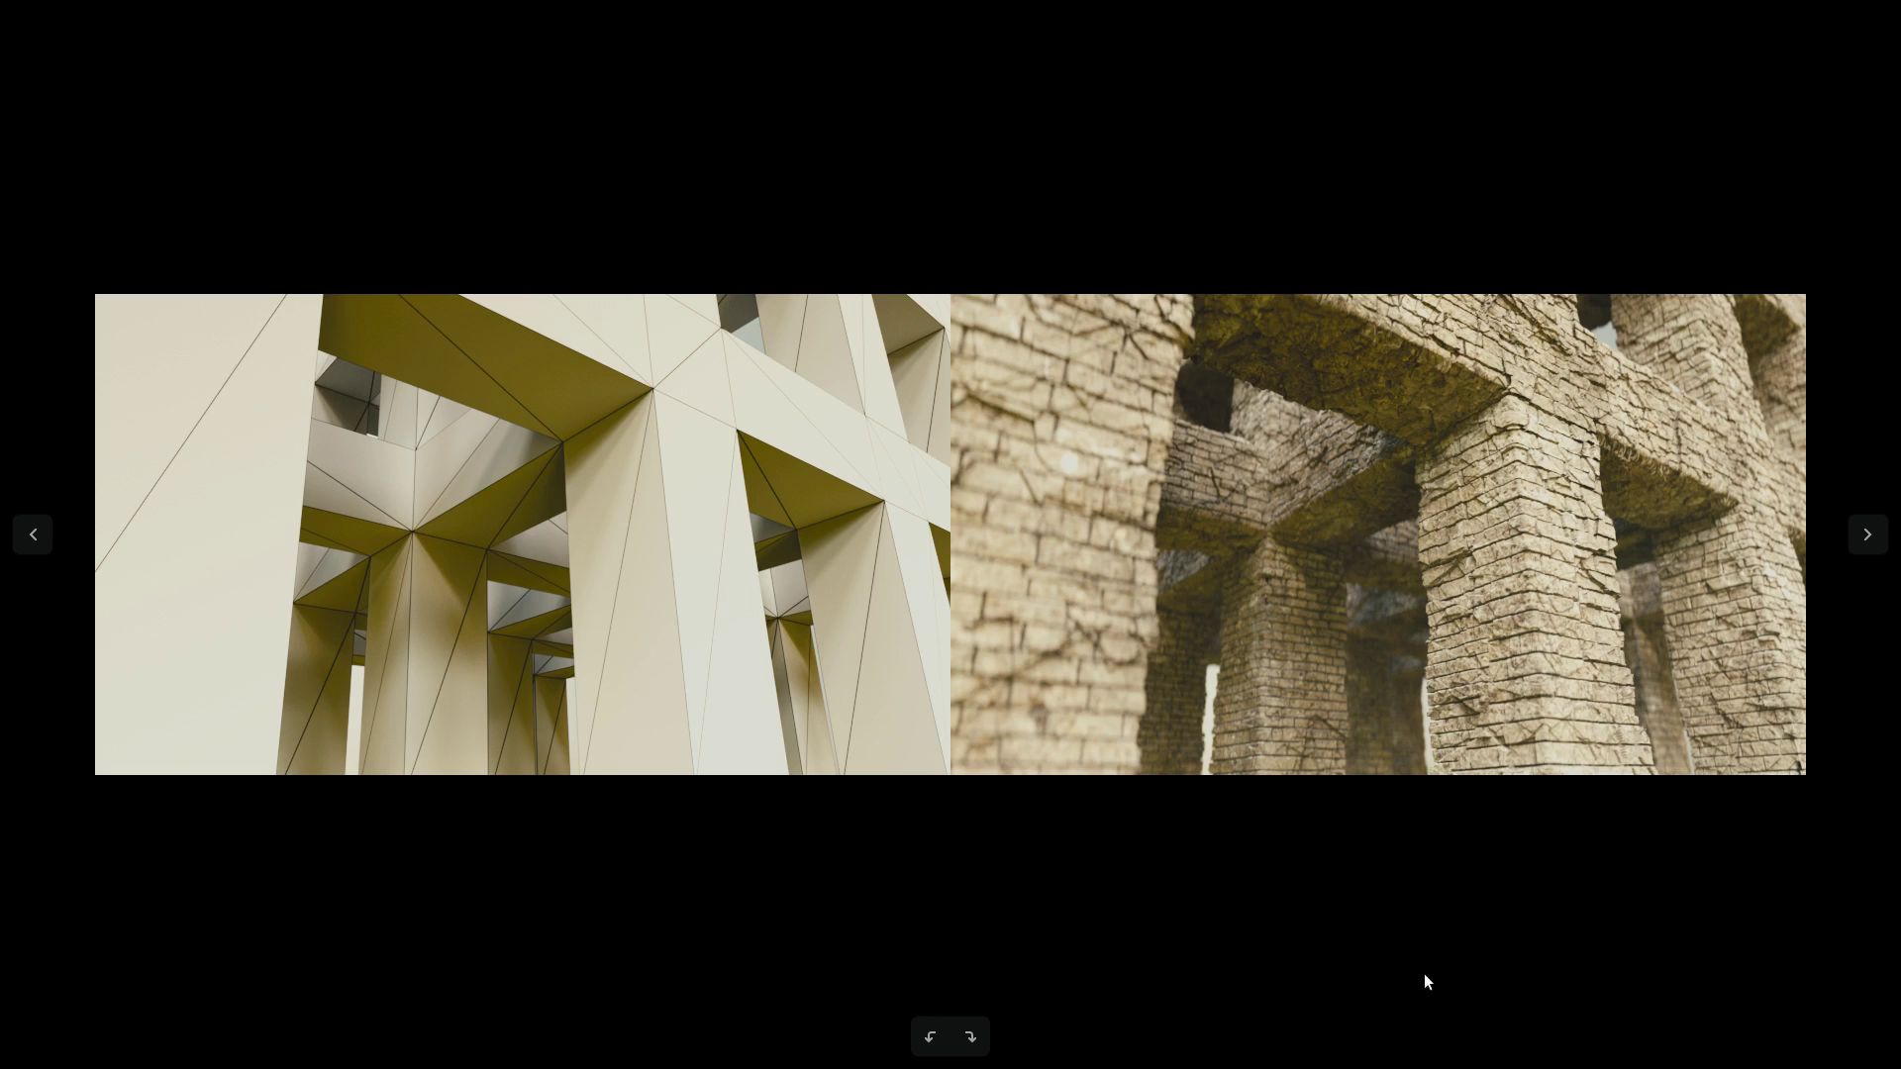
pyautogui.doubleClick(1190, 596)
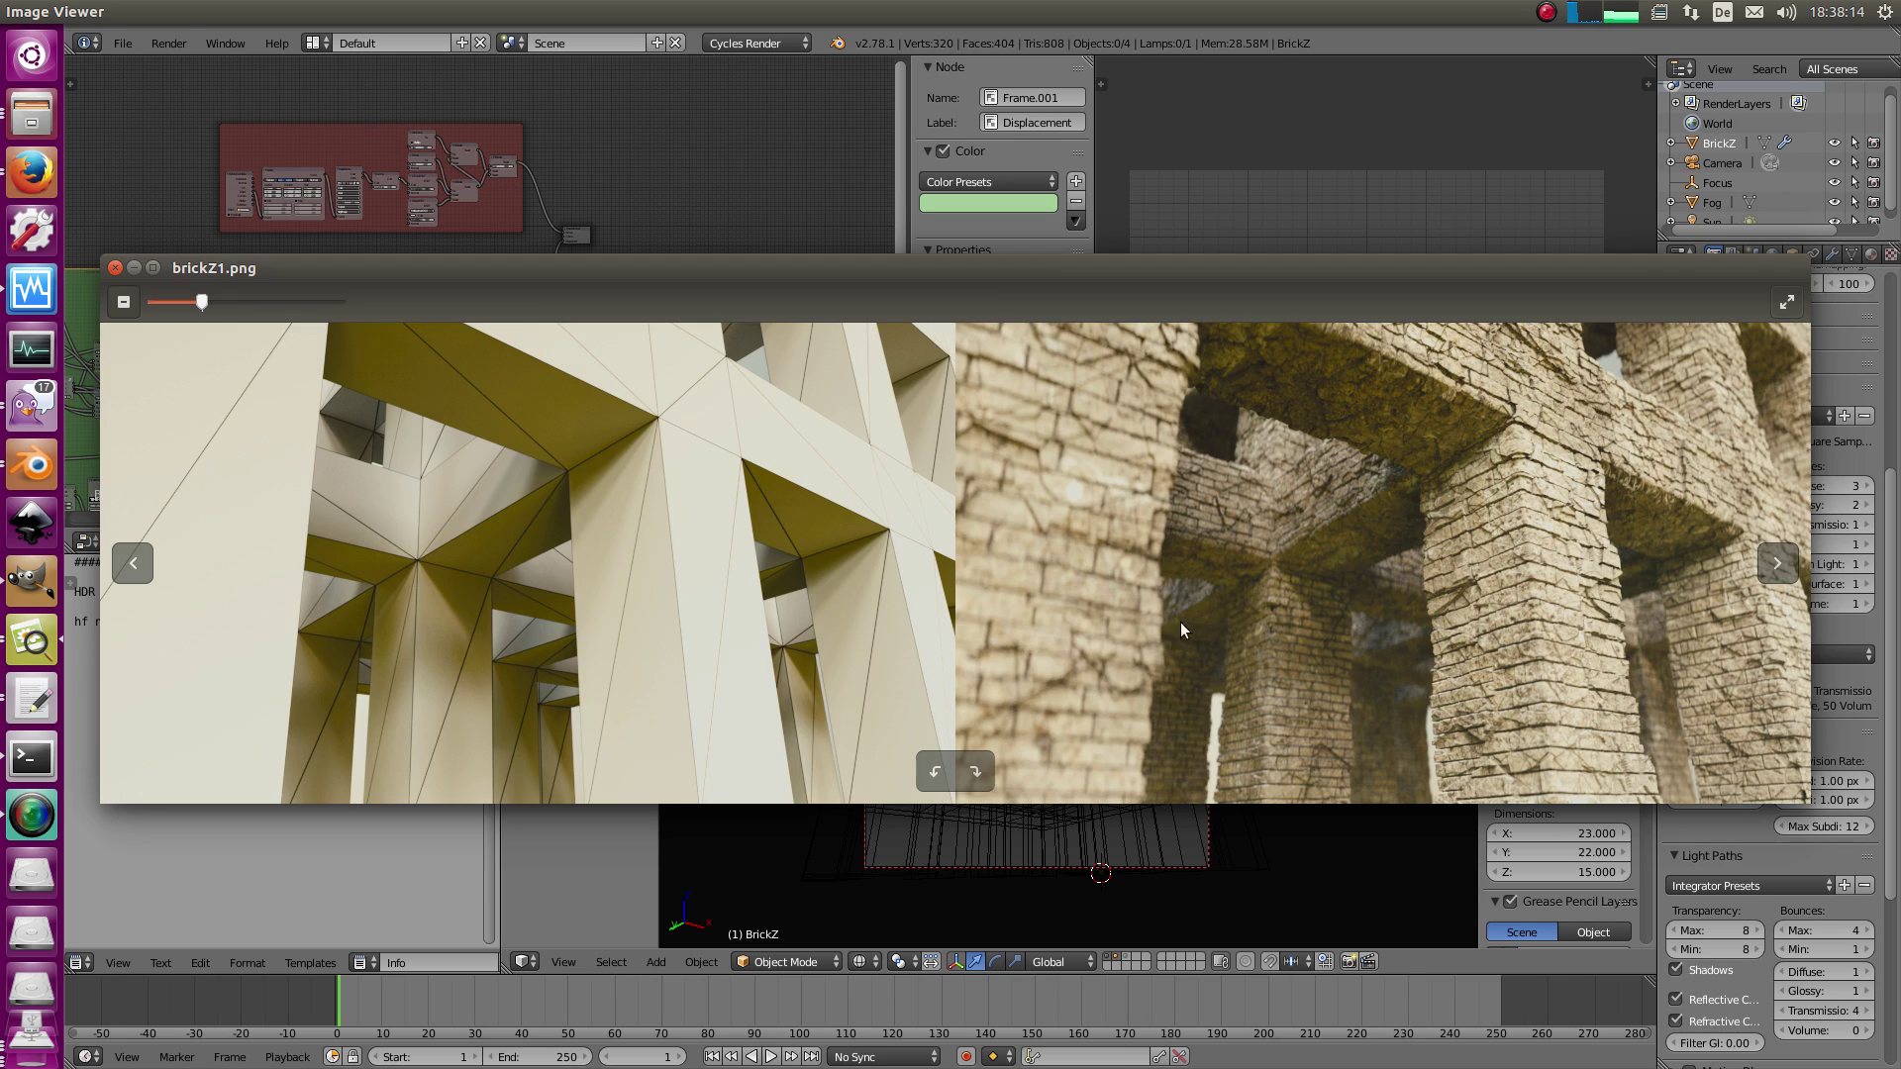
pyautogui.click(1197, 883)
# - Inspect the building's creased edges in Edit Mode with Solid shading, viewed from outside the camera, and return to Object Mode
pyautogui.press('z')
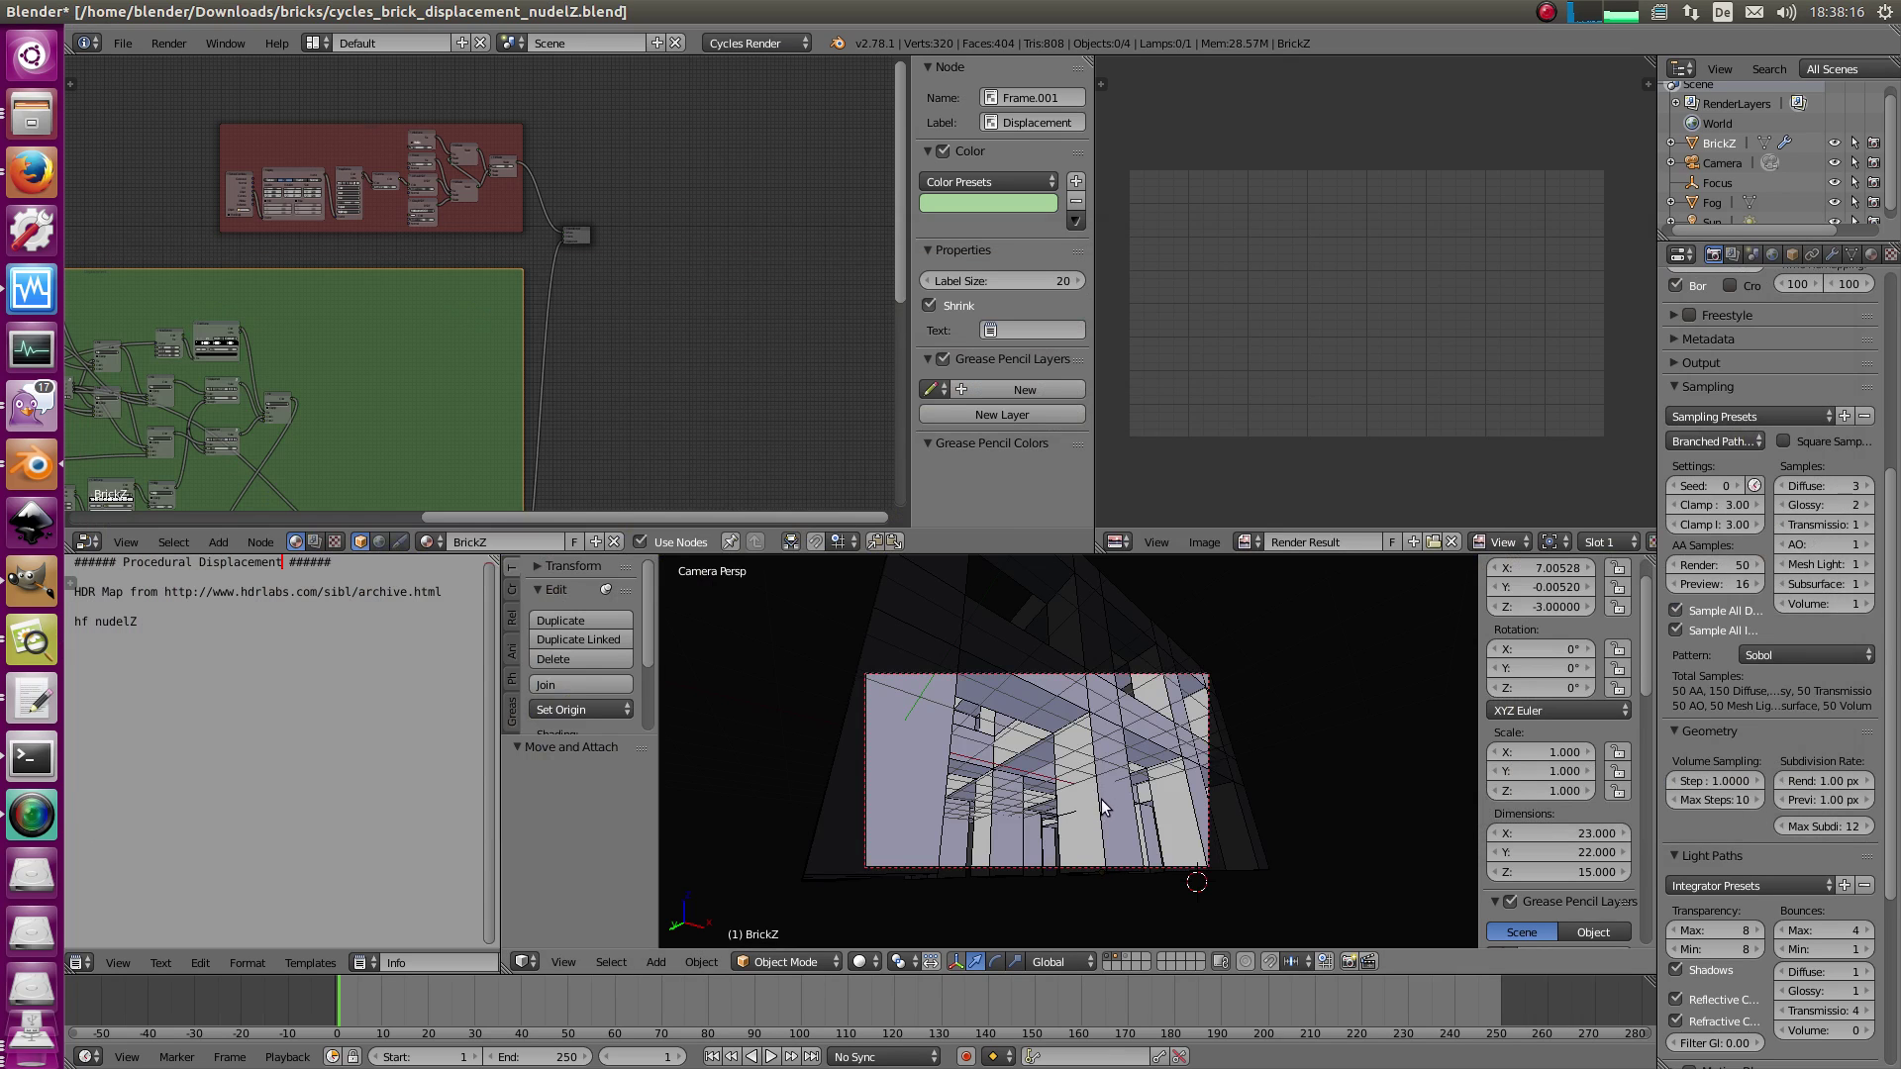
pyautogui.scroll(2, 1101, 792)
pyautogui.rightClick(1096, 785)
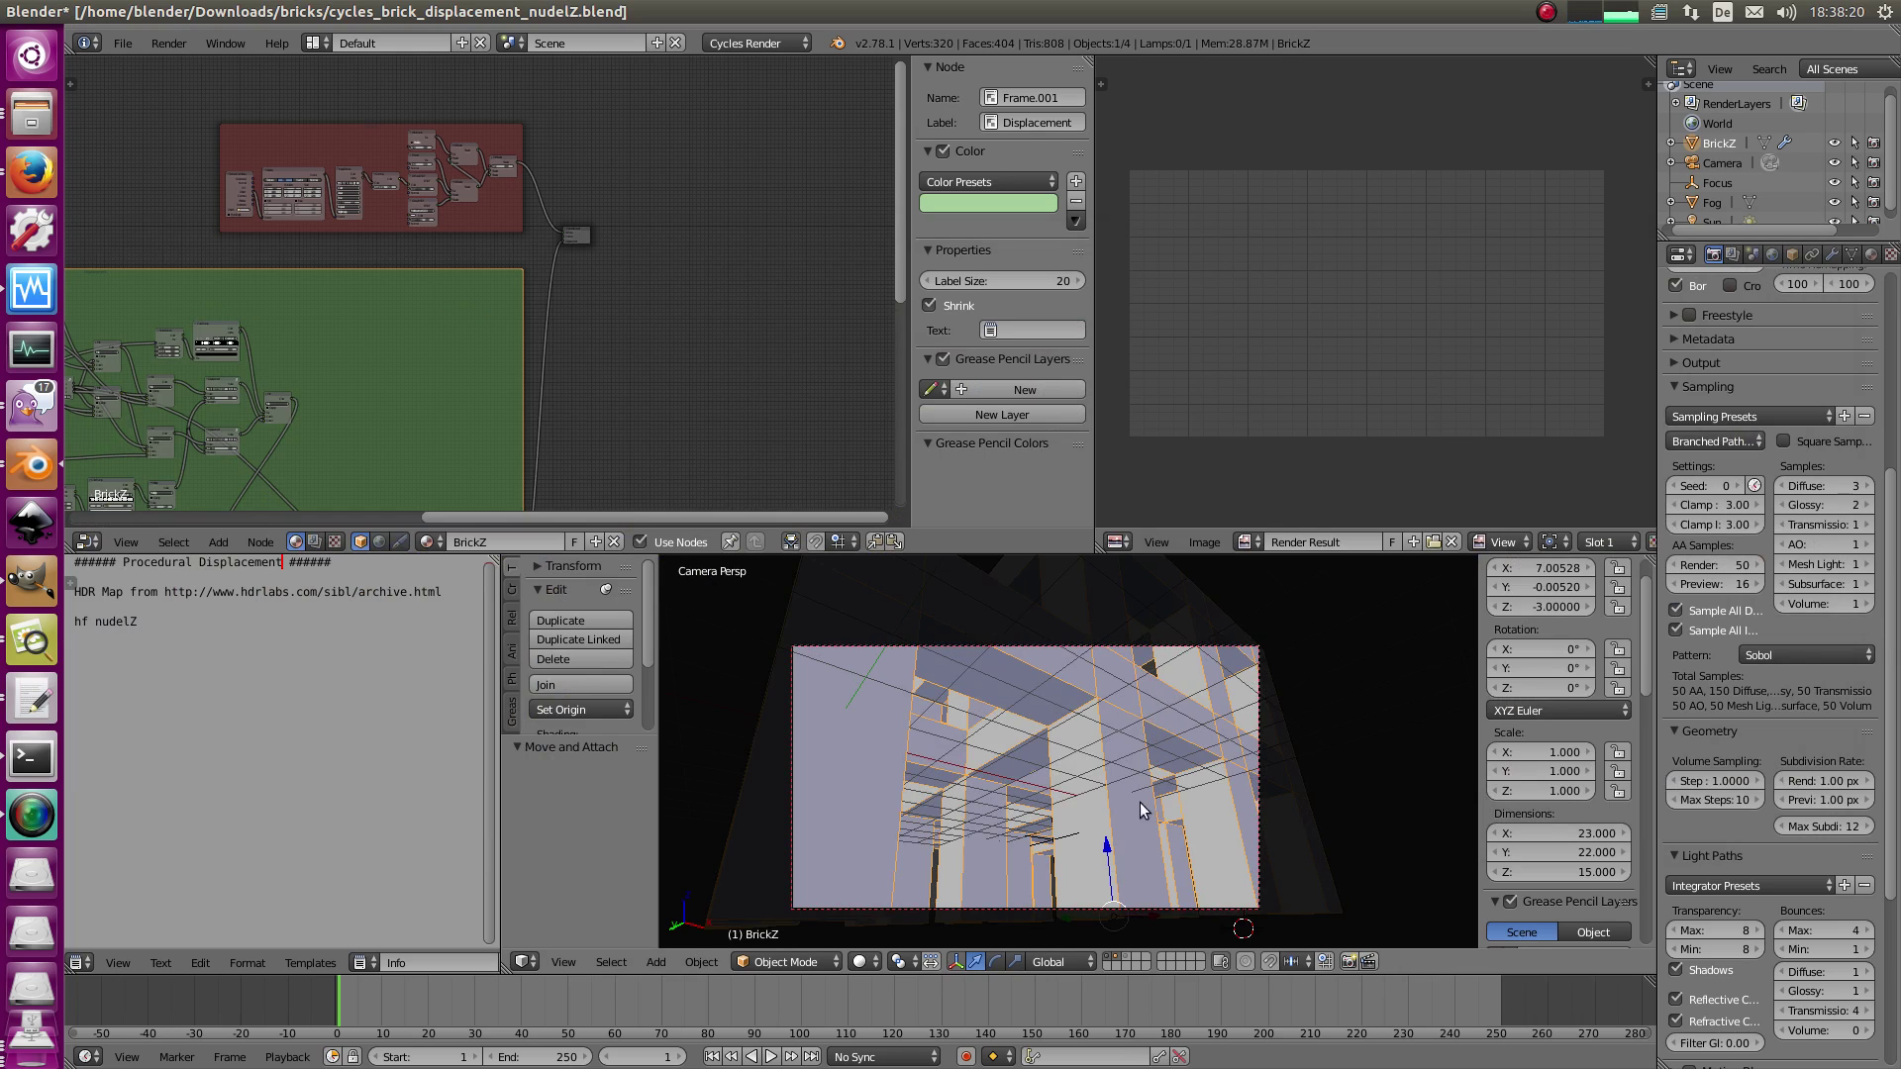
pyautogui.moveTo(661, 311); pyautogui.dragTo(717, 200, button='middle')
pyautogui.keyDown('ctrl'); pyautogui.moveTo(1117, 750); pyautogui.dragTo(1195, 798, button='middle'); pyautogui.keyUp('ctrl')
pyautogui.press('a')
pyautogui.press('Tab')
pyautogui.scroll(-2, 1102, 806)
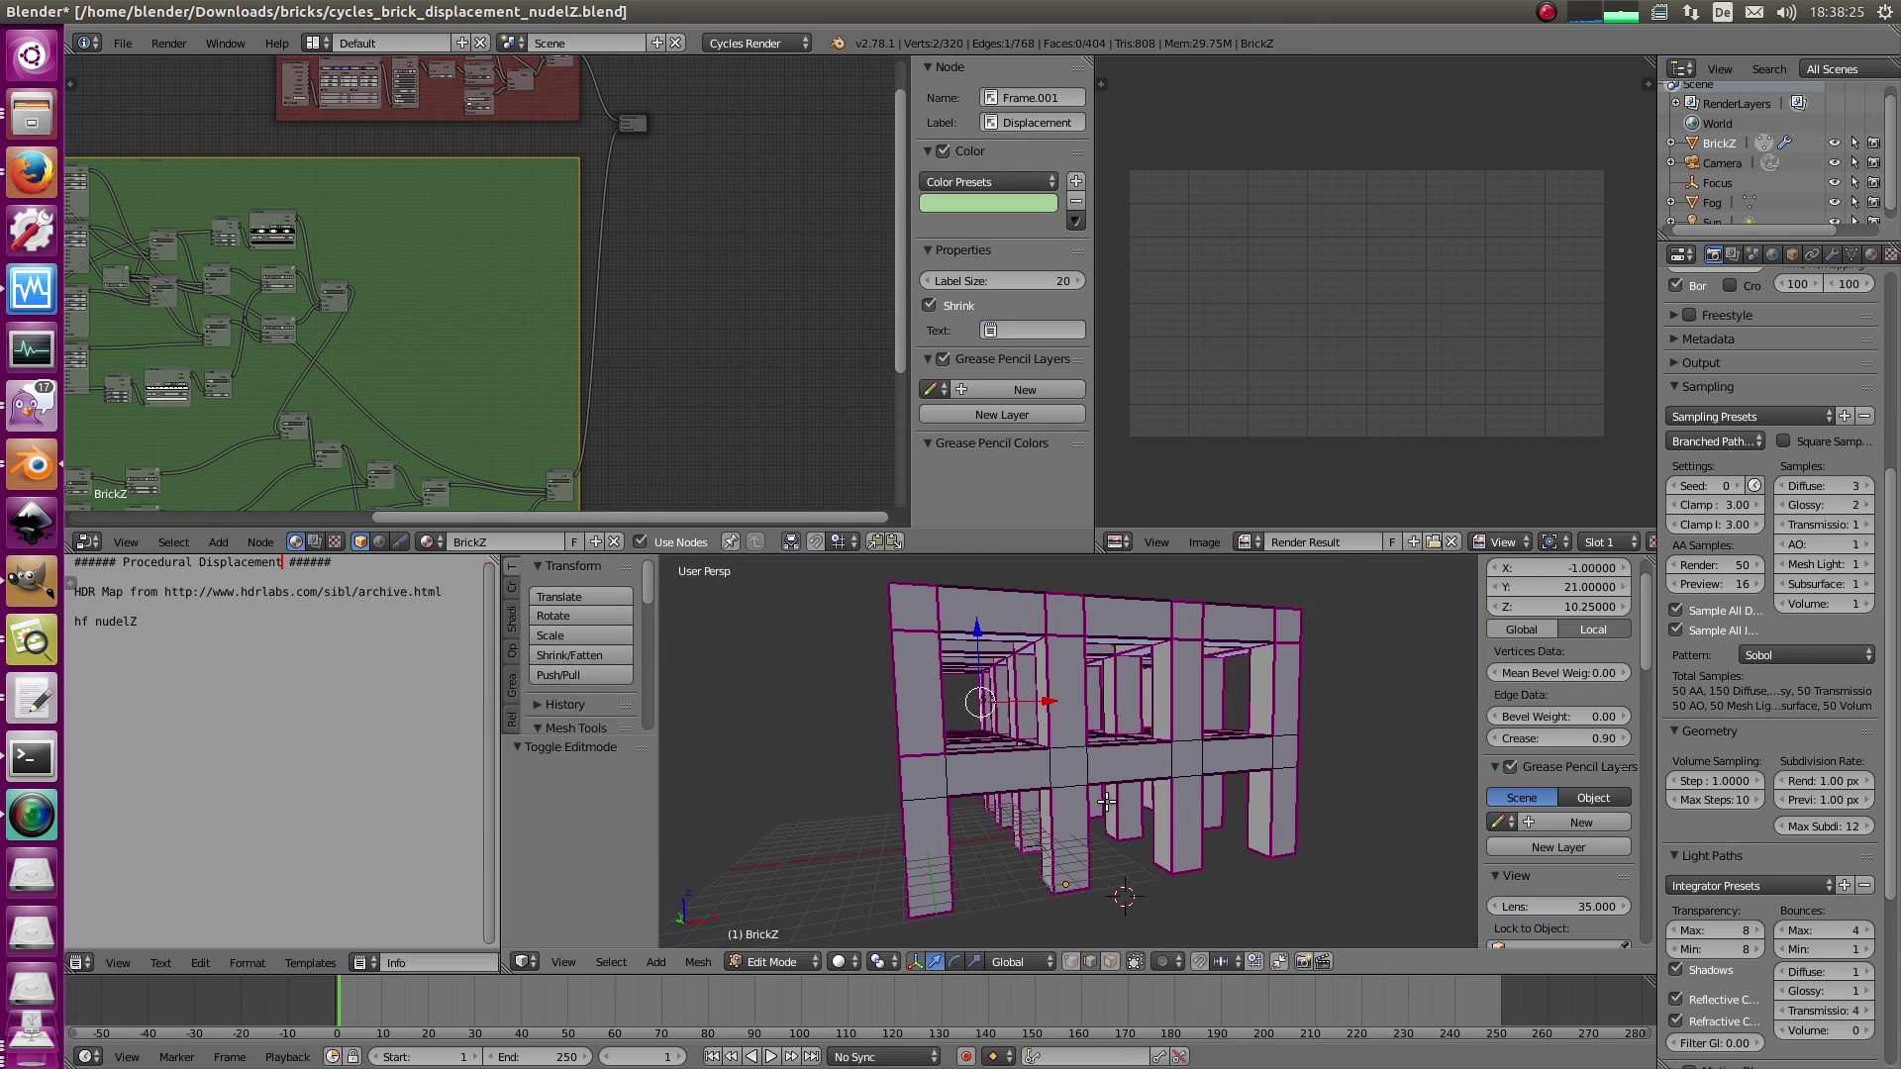
pyautogui.press('Tab')
# - Disconnect the displacement link from the BrickZ material's Material Output node
pyautogui.scroll(5, 626, 267)
pyautogui.moveTo(625, 267); pyautogui.dragTo(560, 479, button='middle')
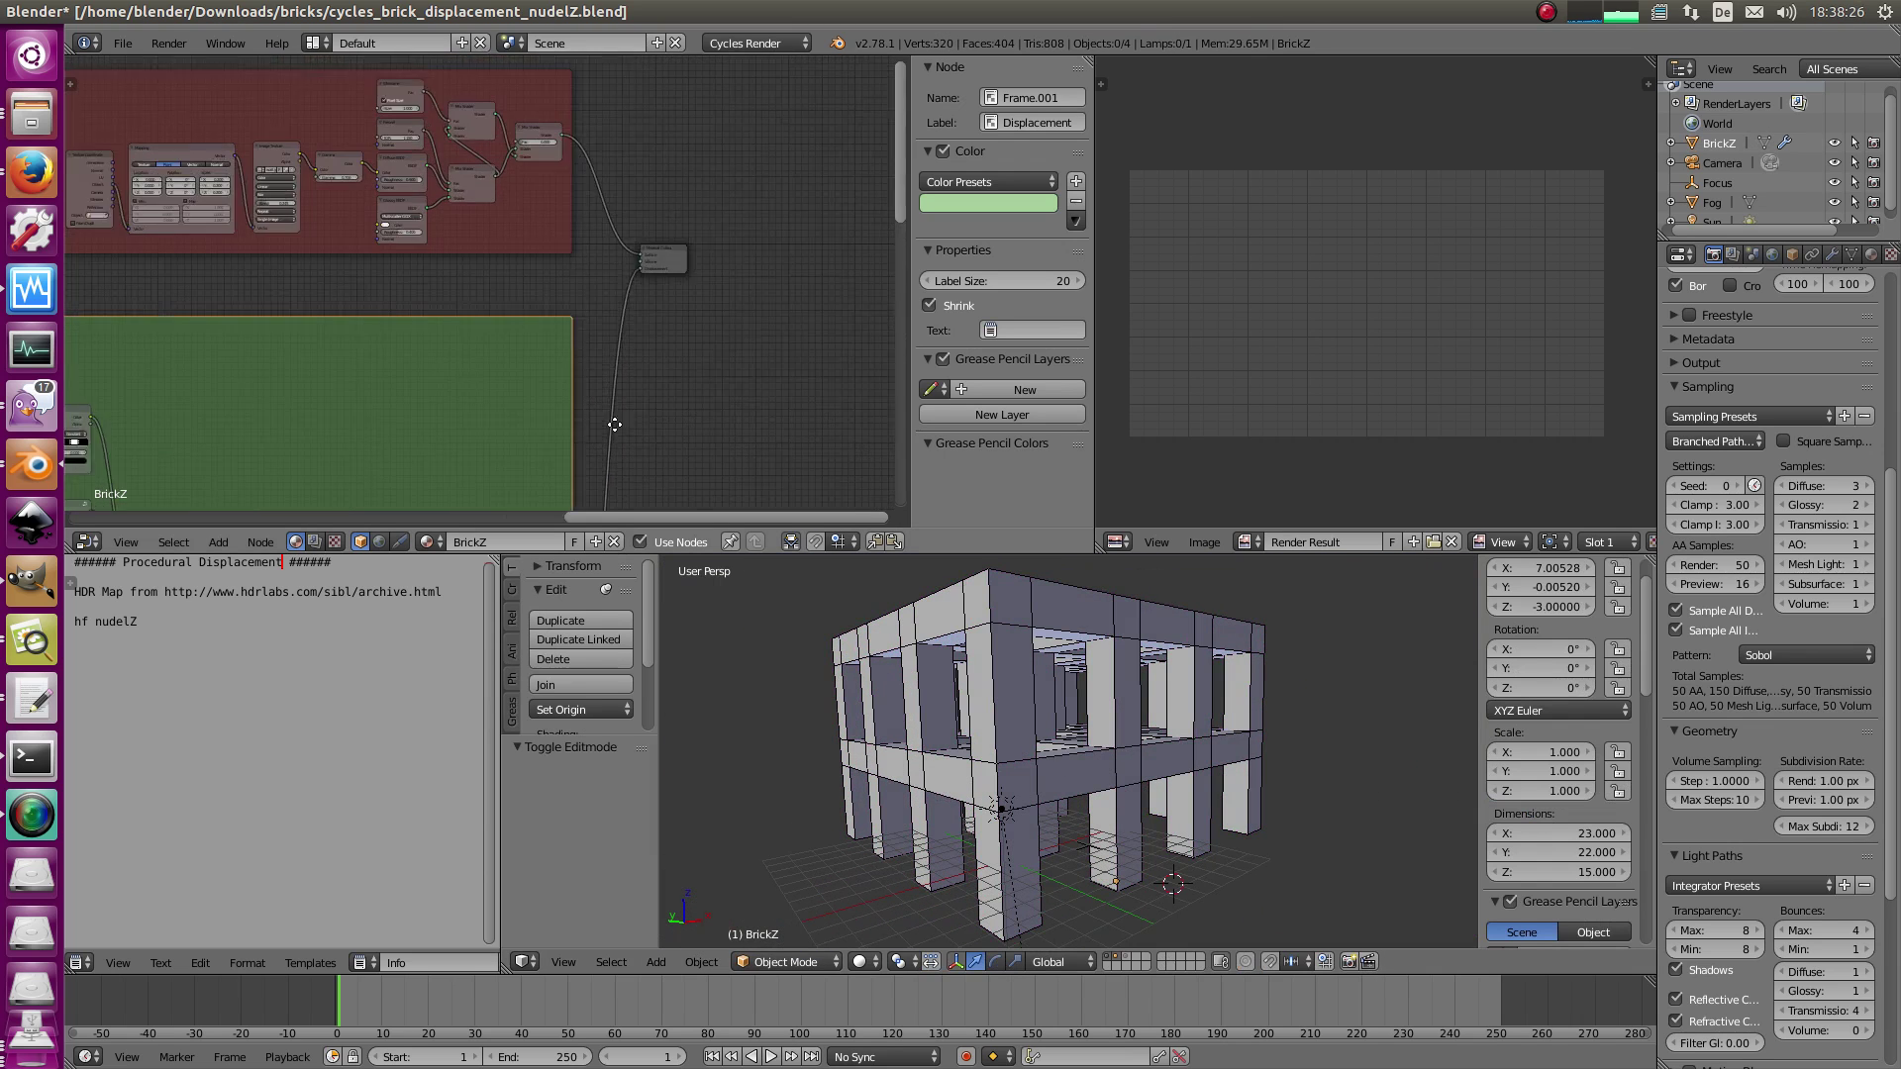
pyautogui.scroll(3, 615, 425)
pyautogui.moveTo(680, 269); pyautogui.dragTo(693, 416)
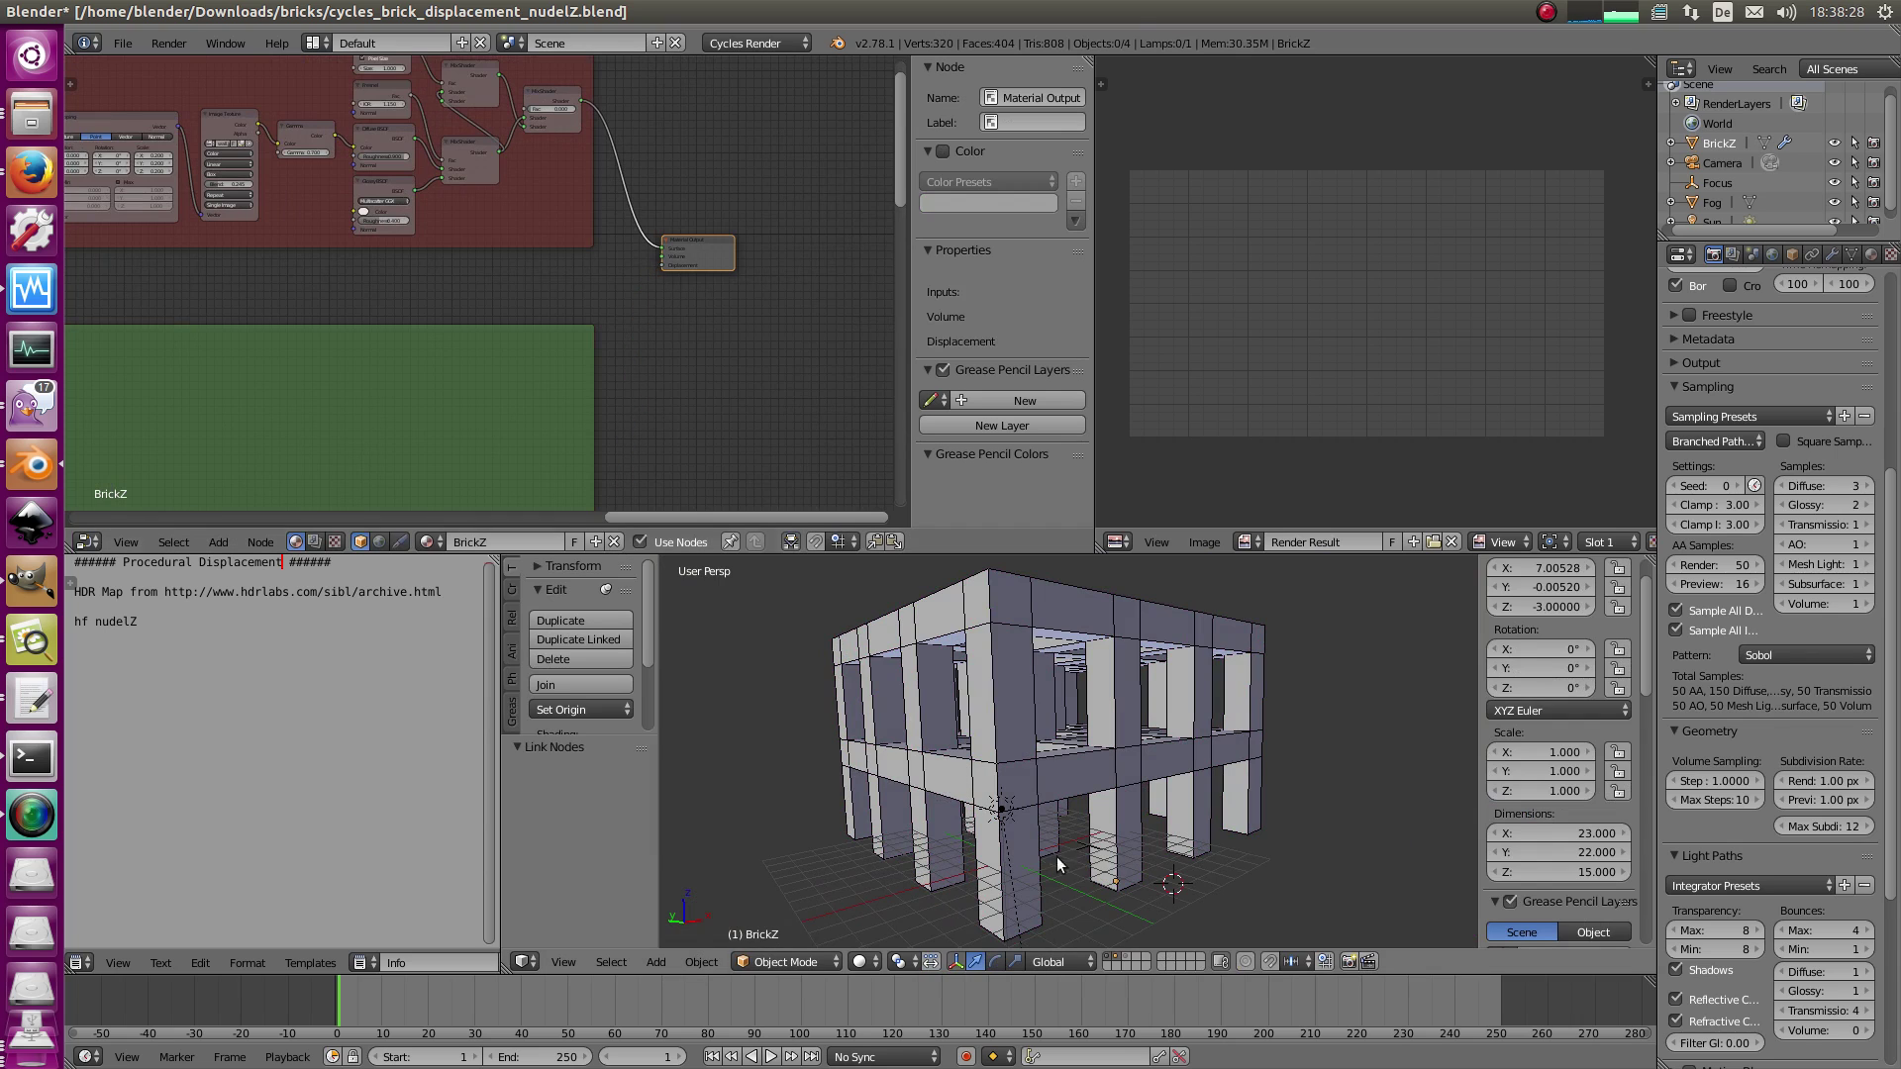
# - Preview the building without displacement through the camera in Rendered shading
pyautogui.moveTo(1056, 857); pyautogui.dragTo(1118, 874, button='middle')
pyautogui.press('KP_0')
pyautogui.click(860, 961)
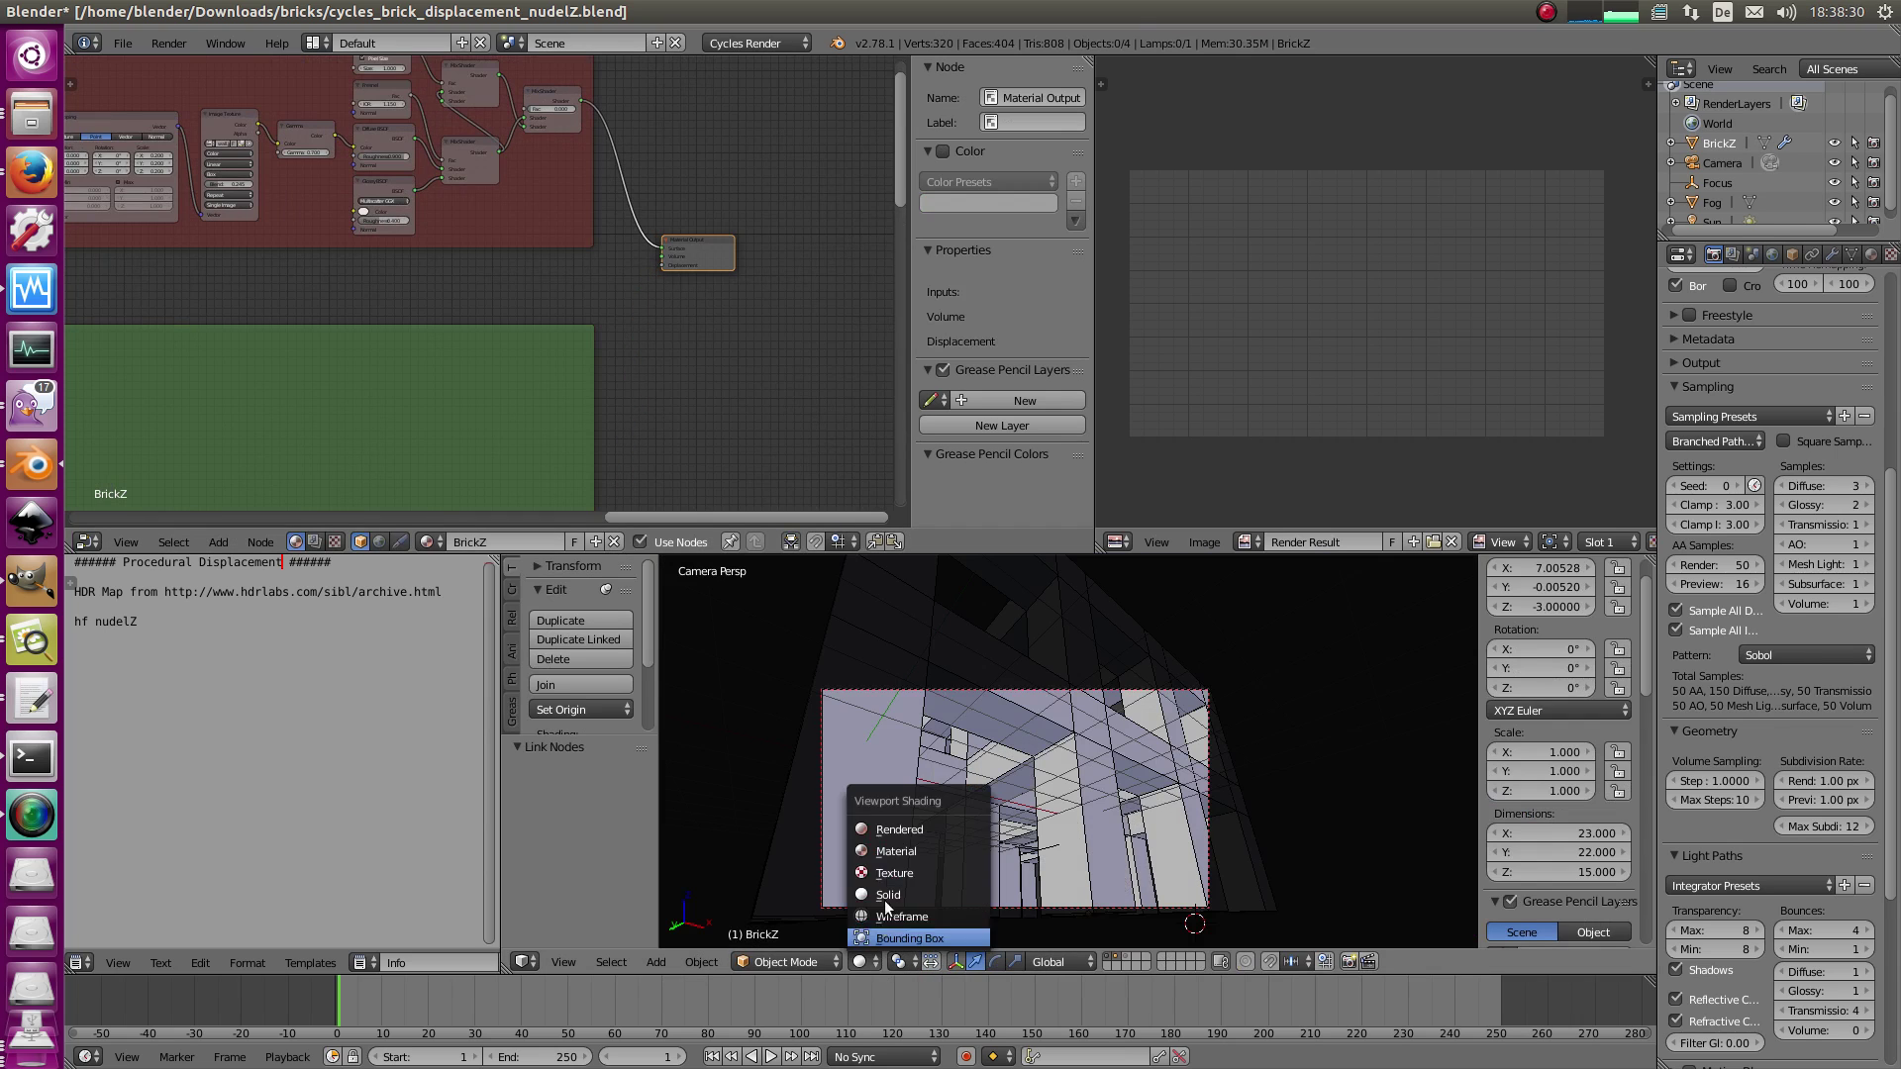
pyautogui.click(889, 847)
pyautogui.click(878, 958)
pyautogui.click(909, 826)
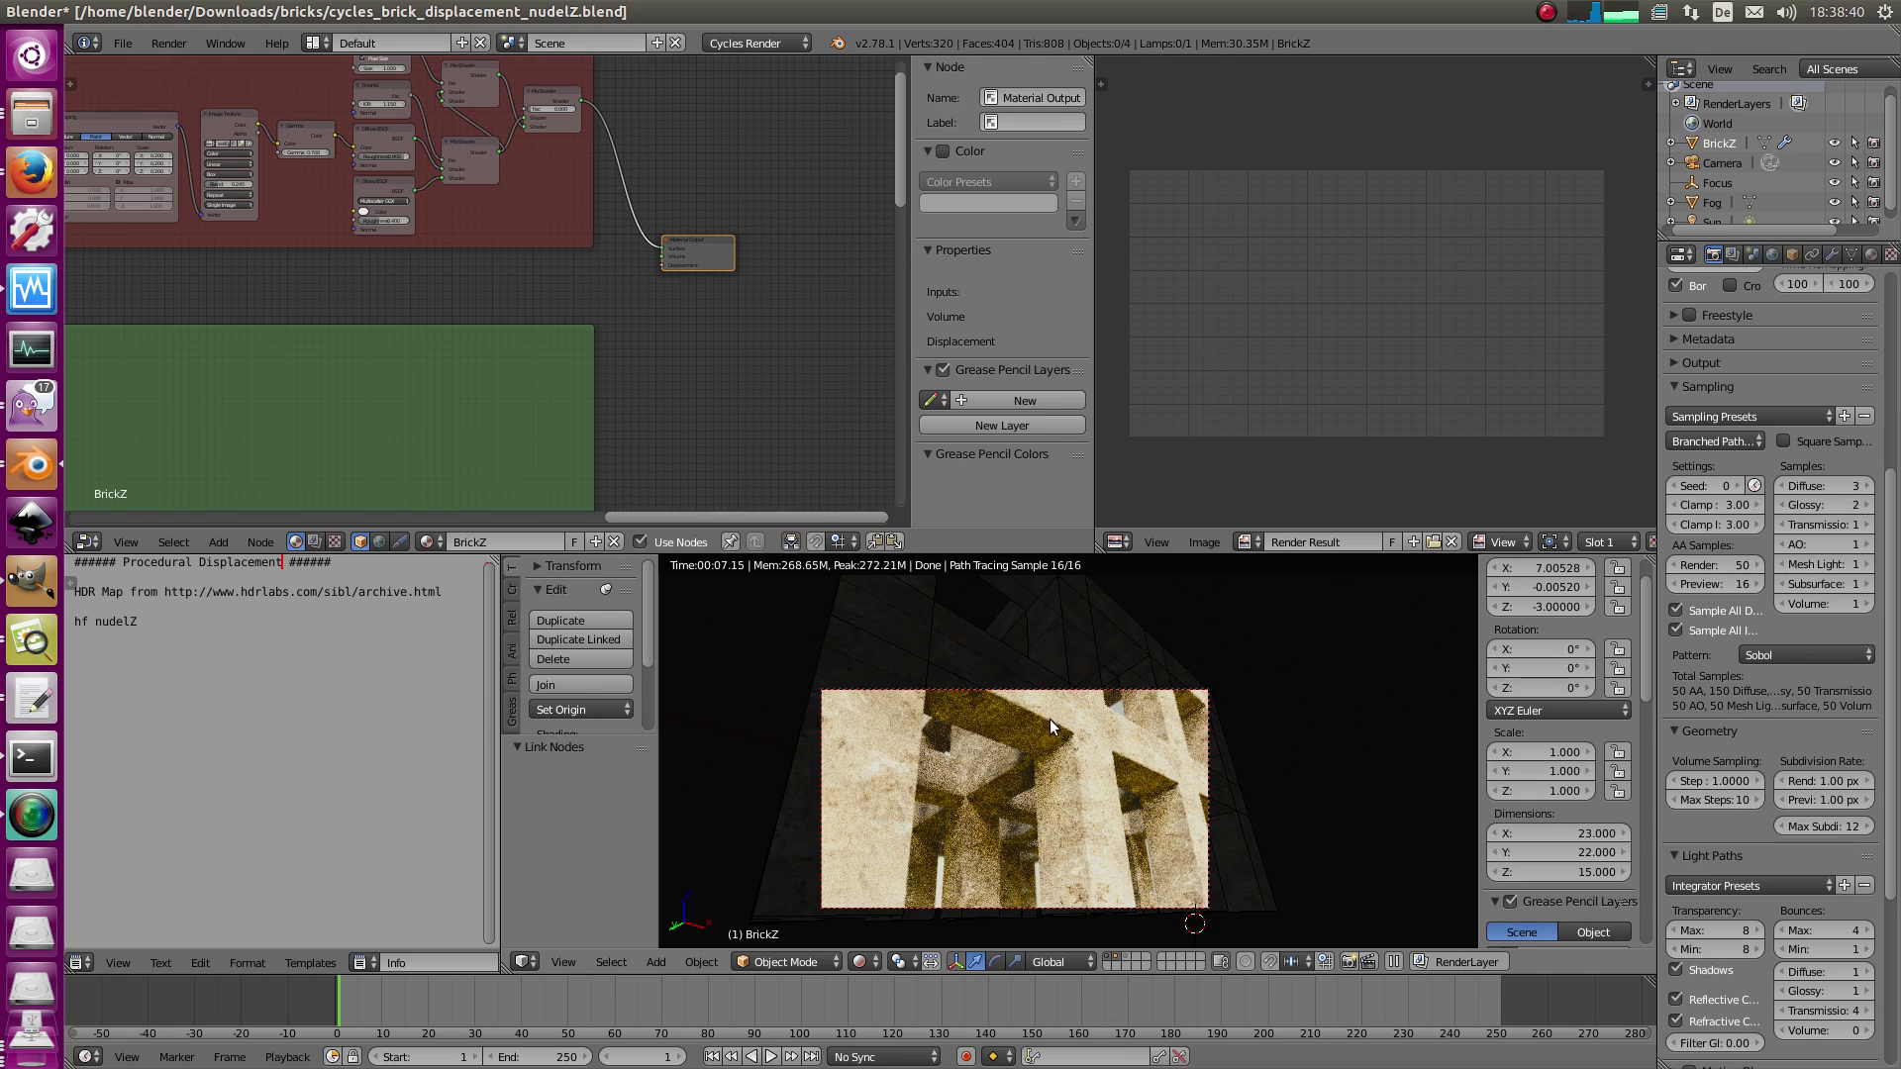
# - Select the whole building mesh in Edit Mode, set its Mean Crease to 0.00, and return to Object Mode
pyautogui.press('z')
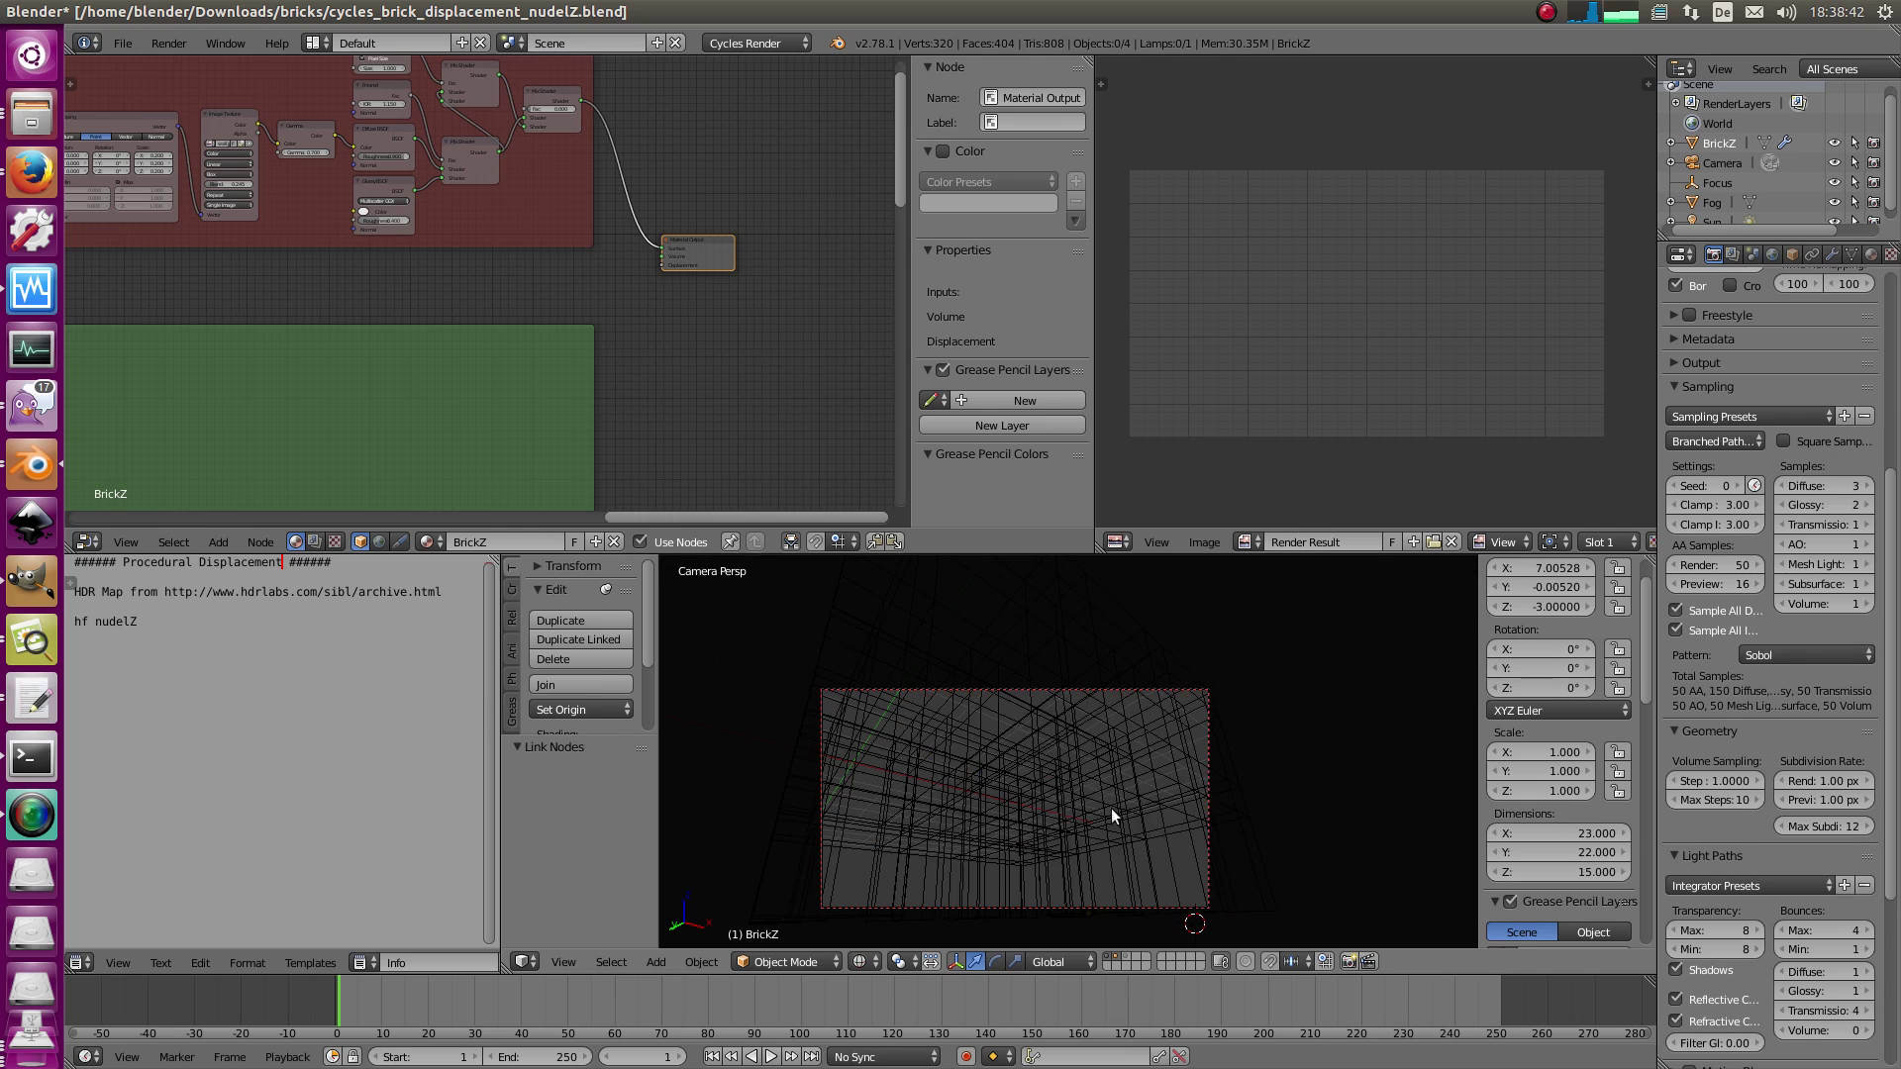
pyautogui.press('Tab')
pyautogui.press('a')
pyautogui.press('z')
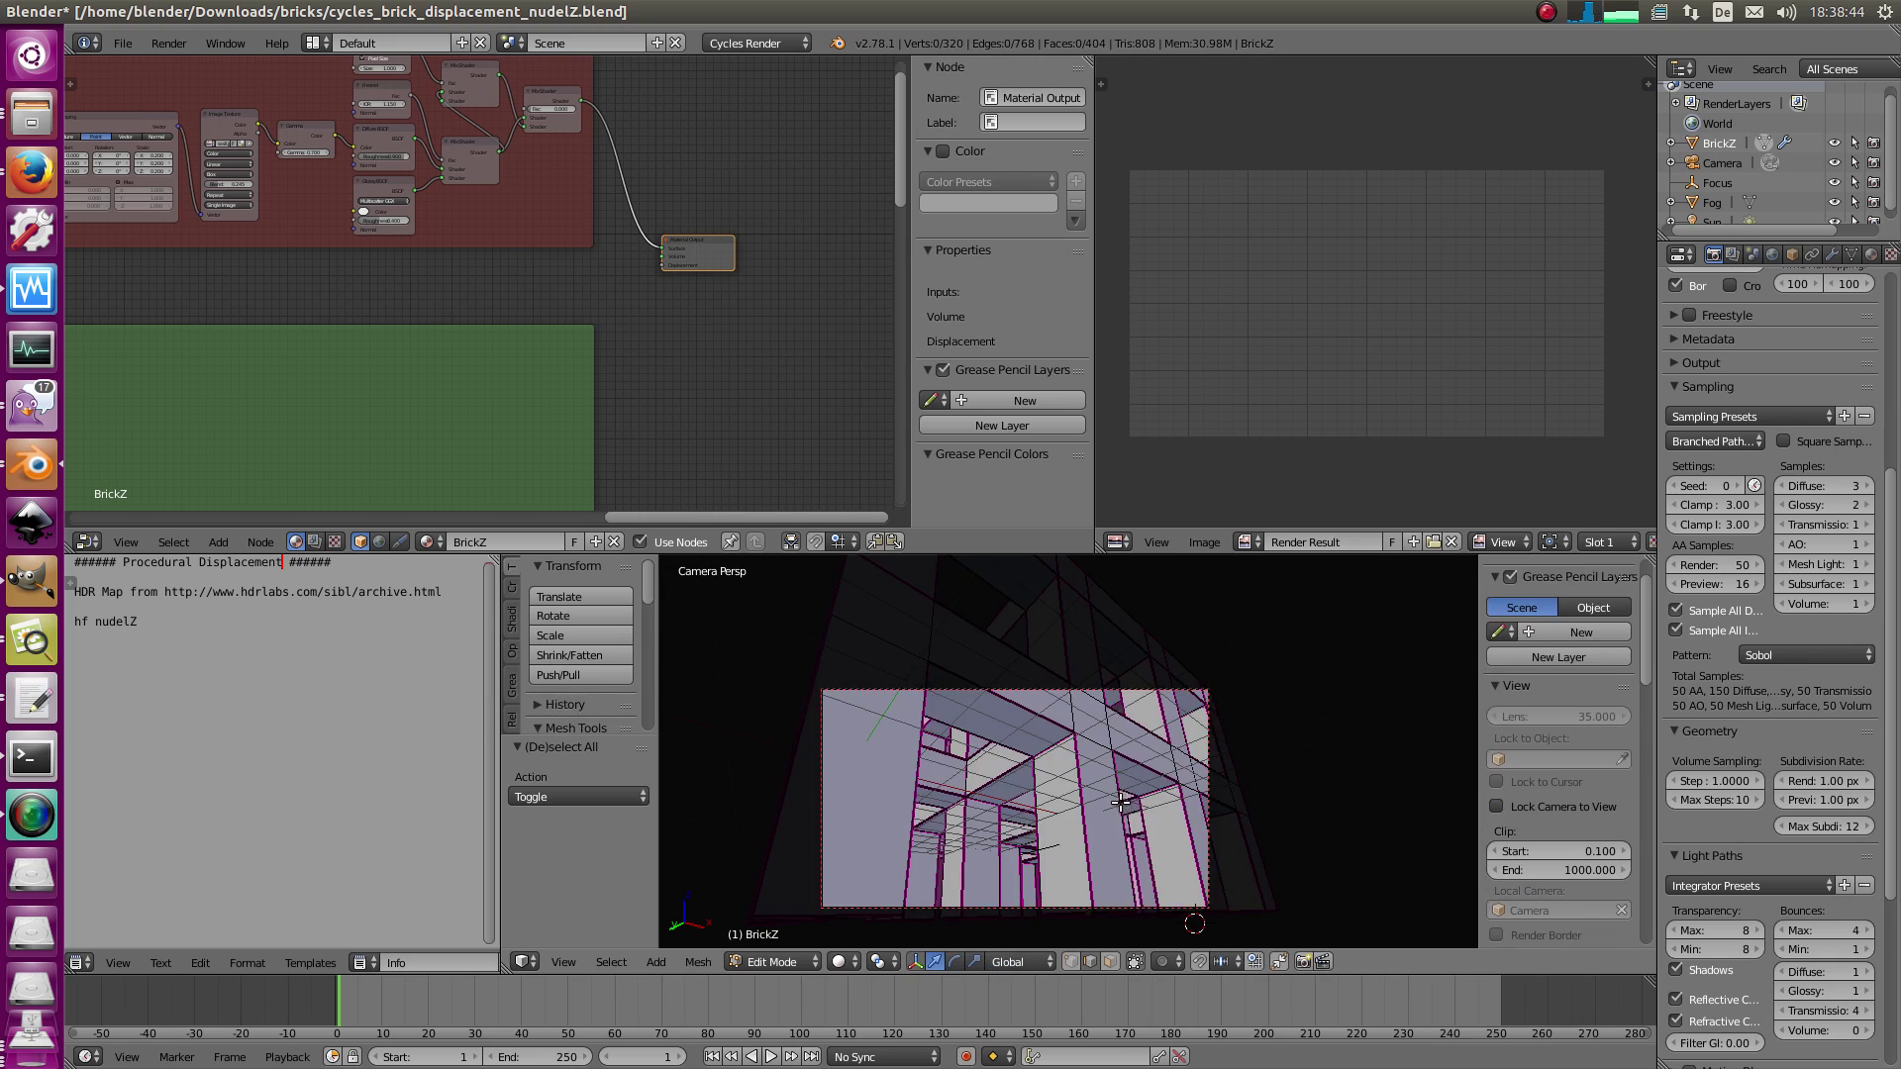
pyautogui.press('a')
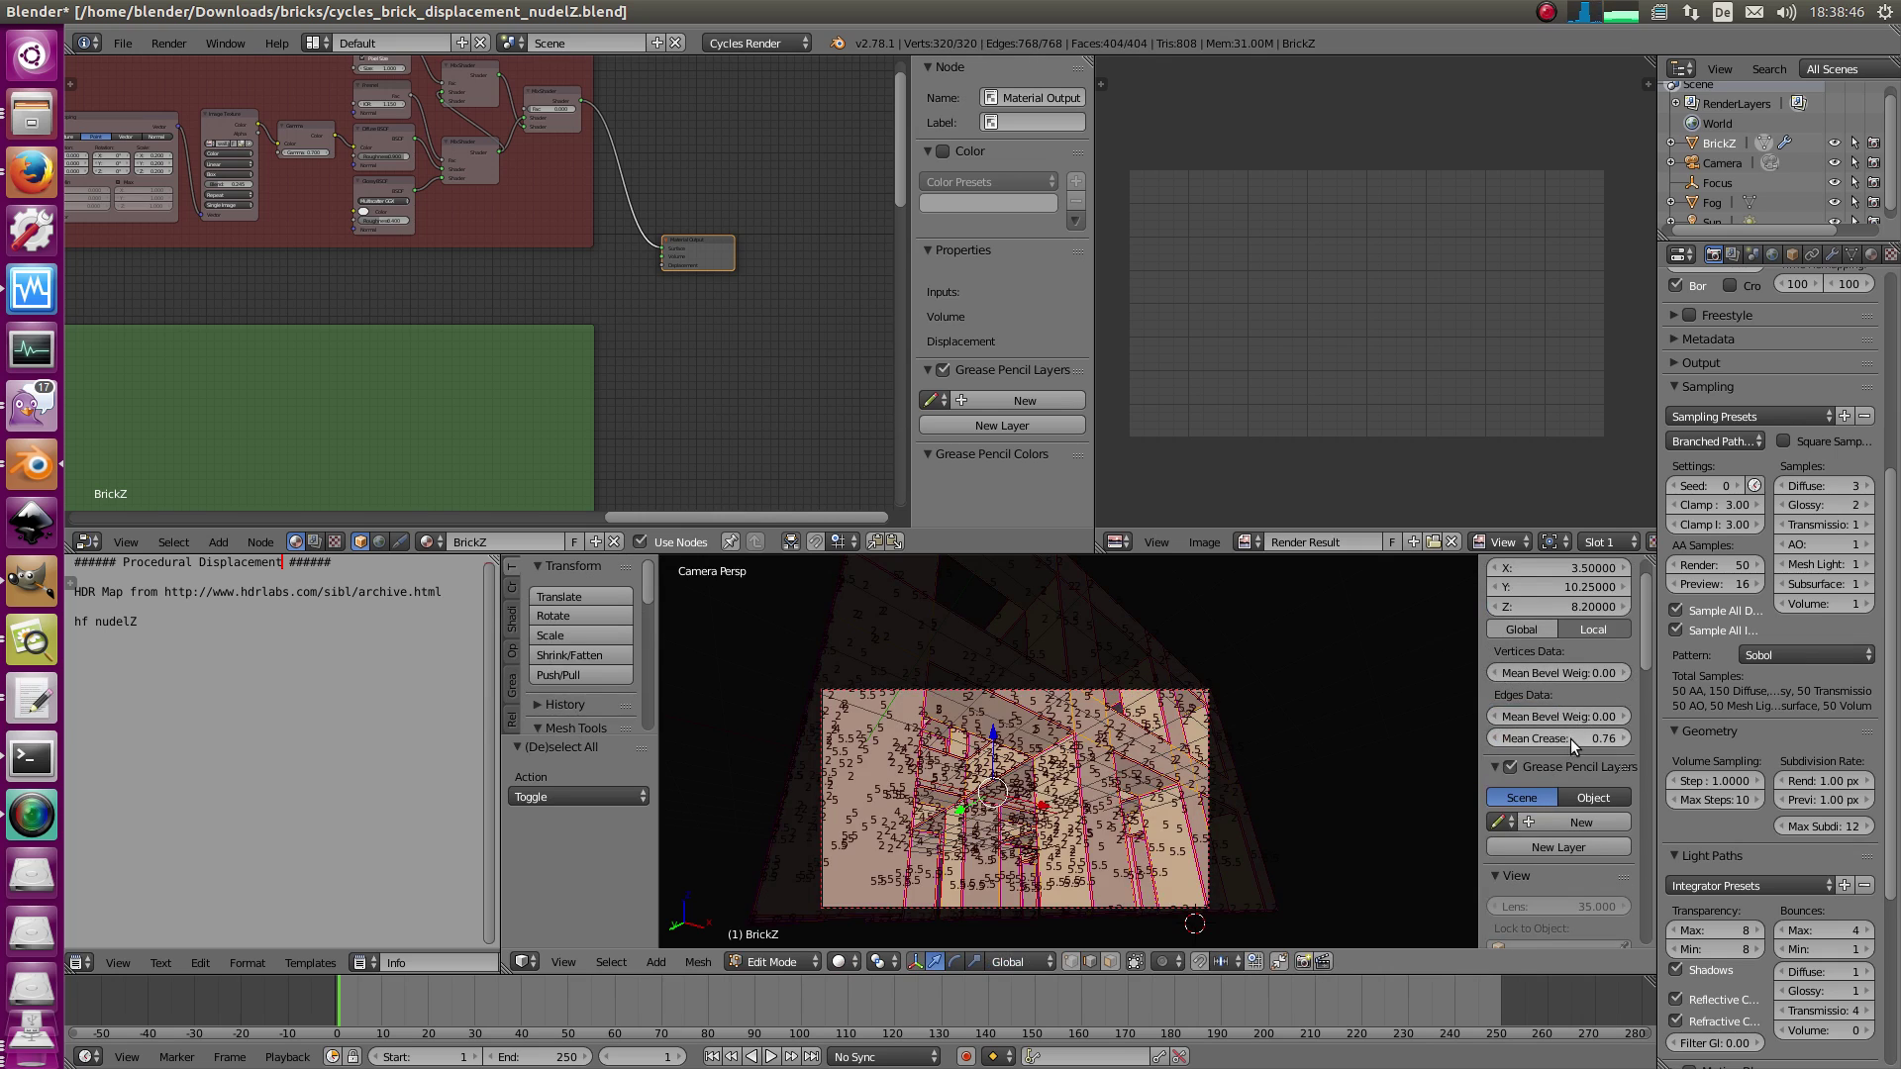
pyautogui.moveTo(1570, 739); pyautogui.dragTo(1295, 761)
pyautogui.press('a')
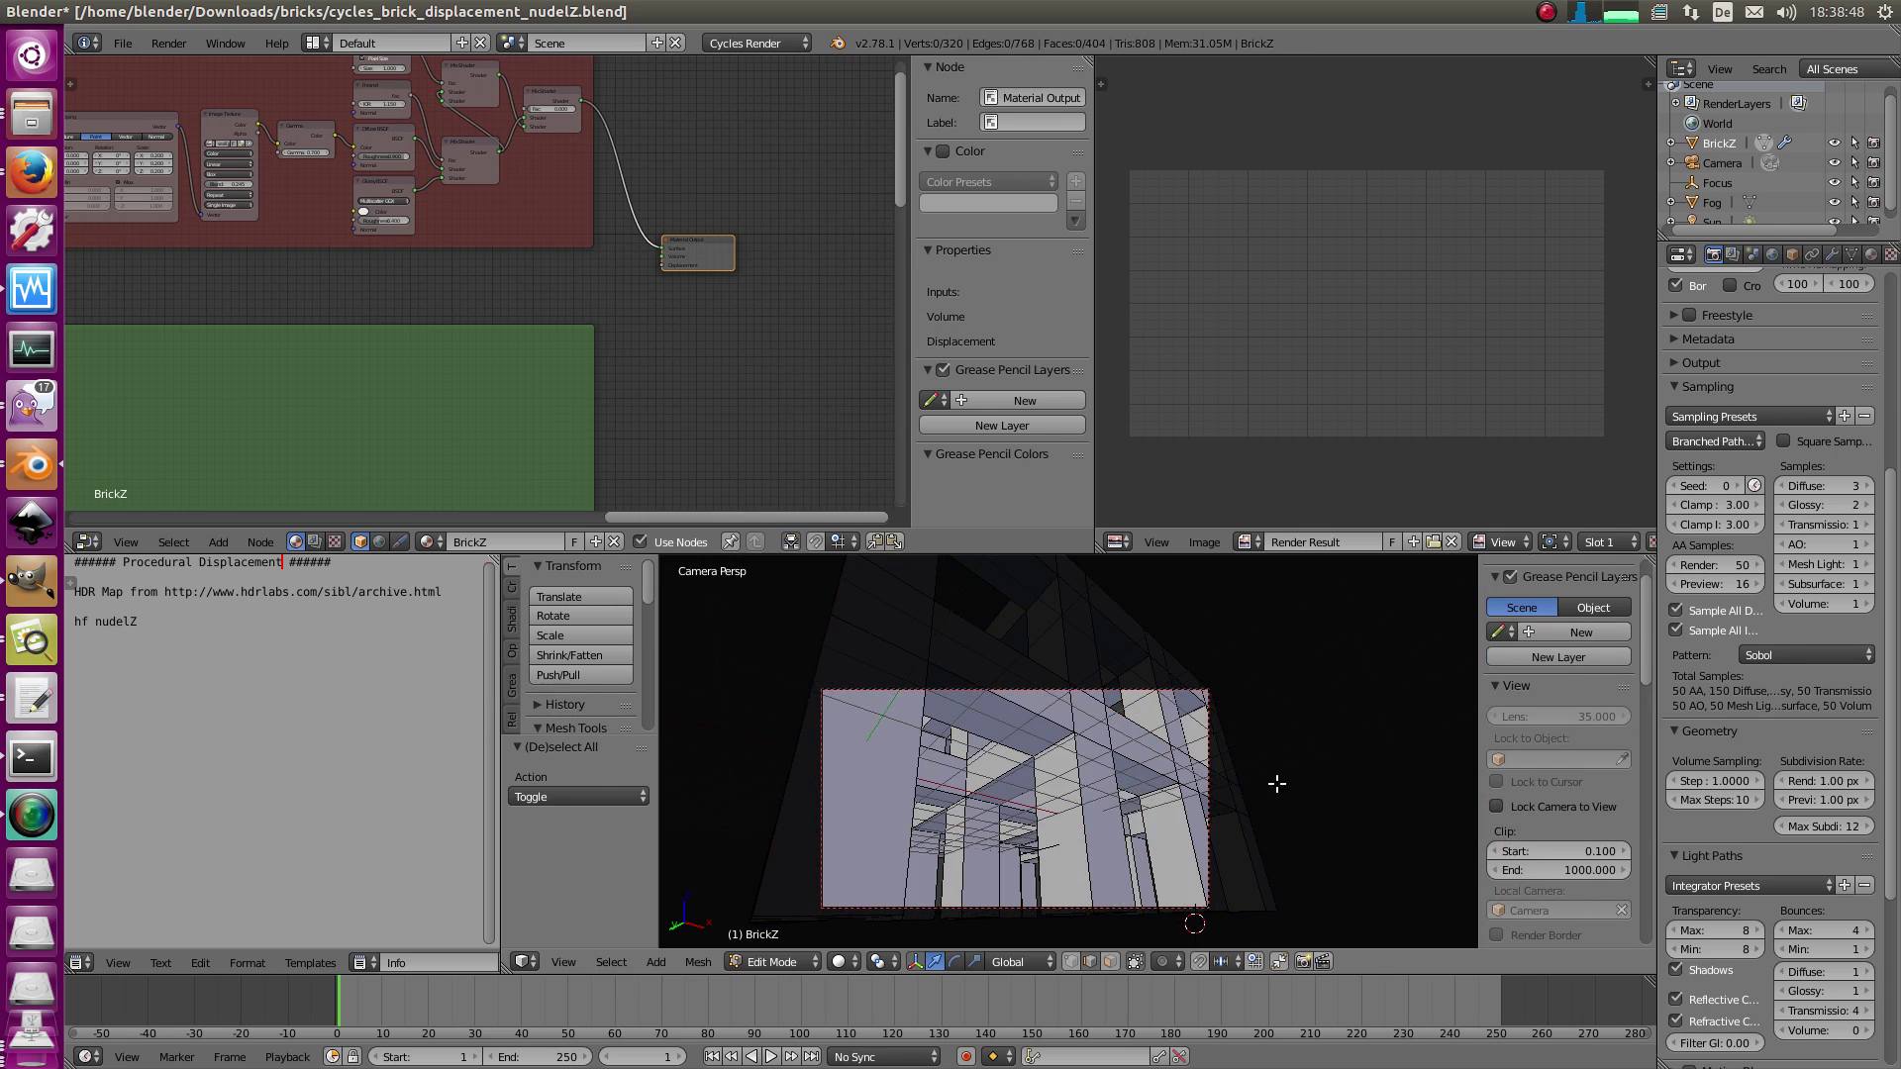
pyautogui.press('Tab')
# - Preview the uncreased building in Rendered shading and examine its shape from outside before leaving the preview
pyautogui.click(862, 961)
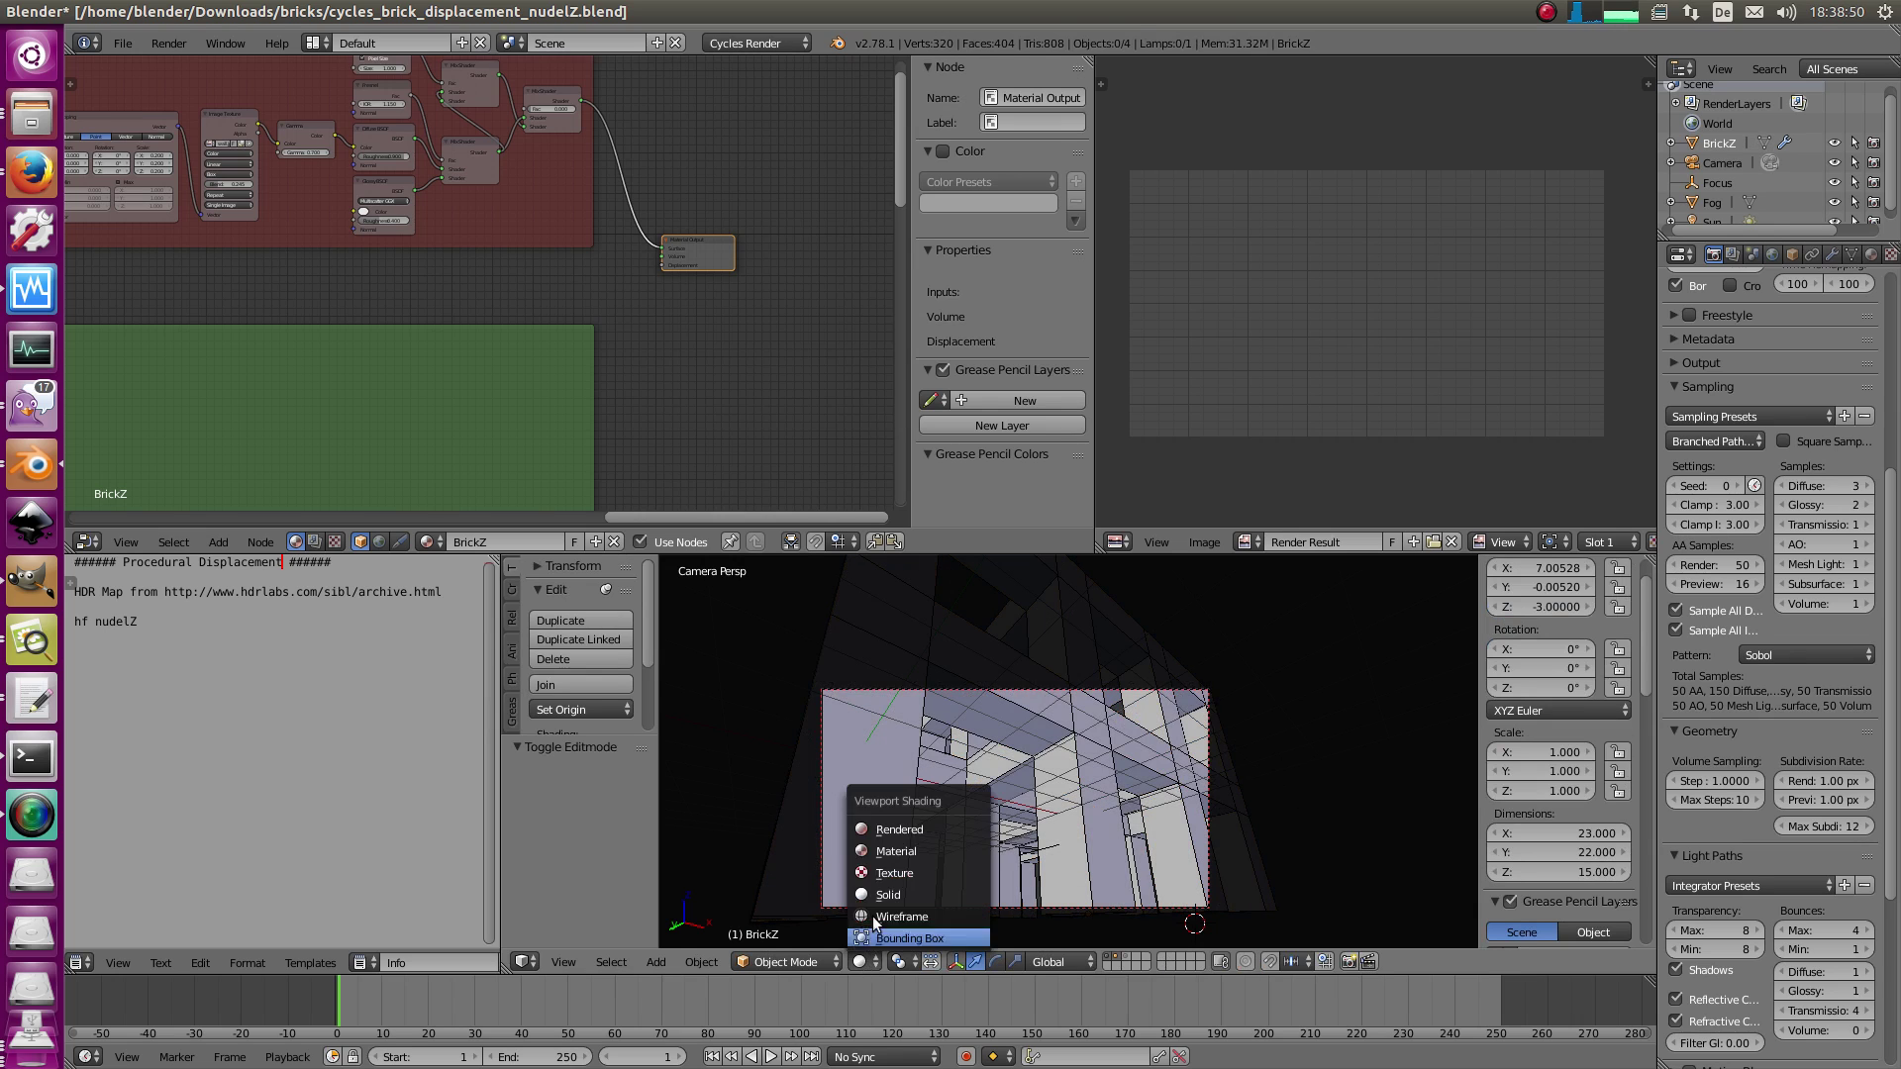
pyautogui.click(883, 828)
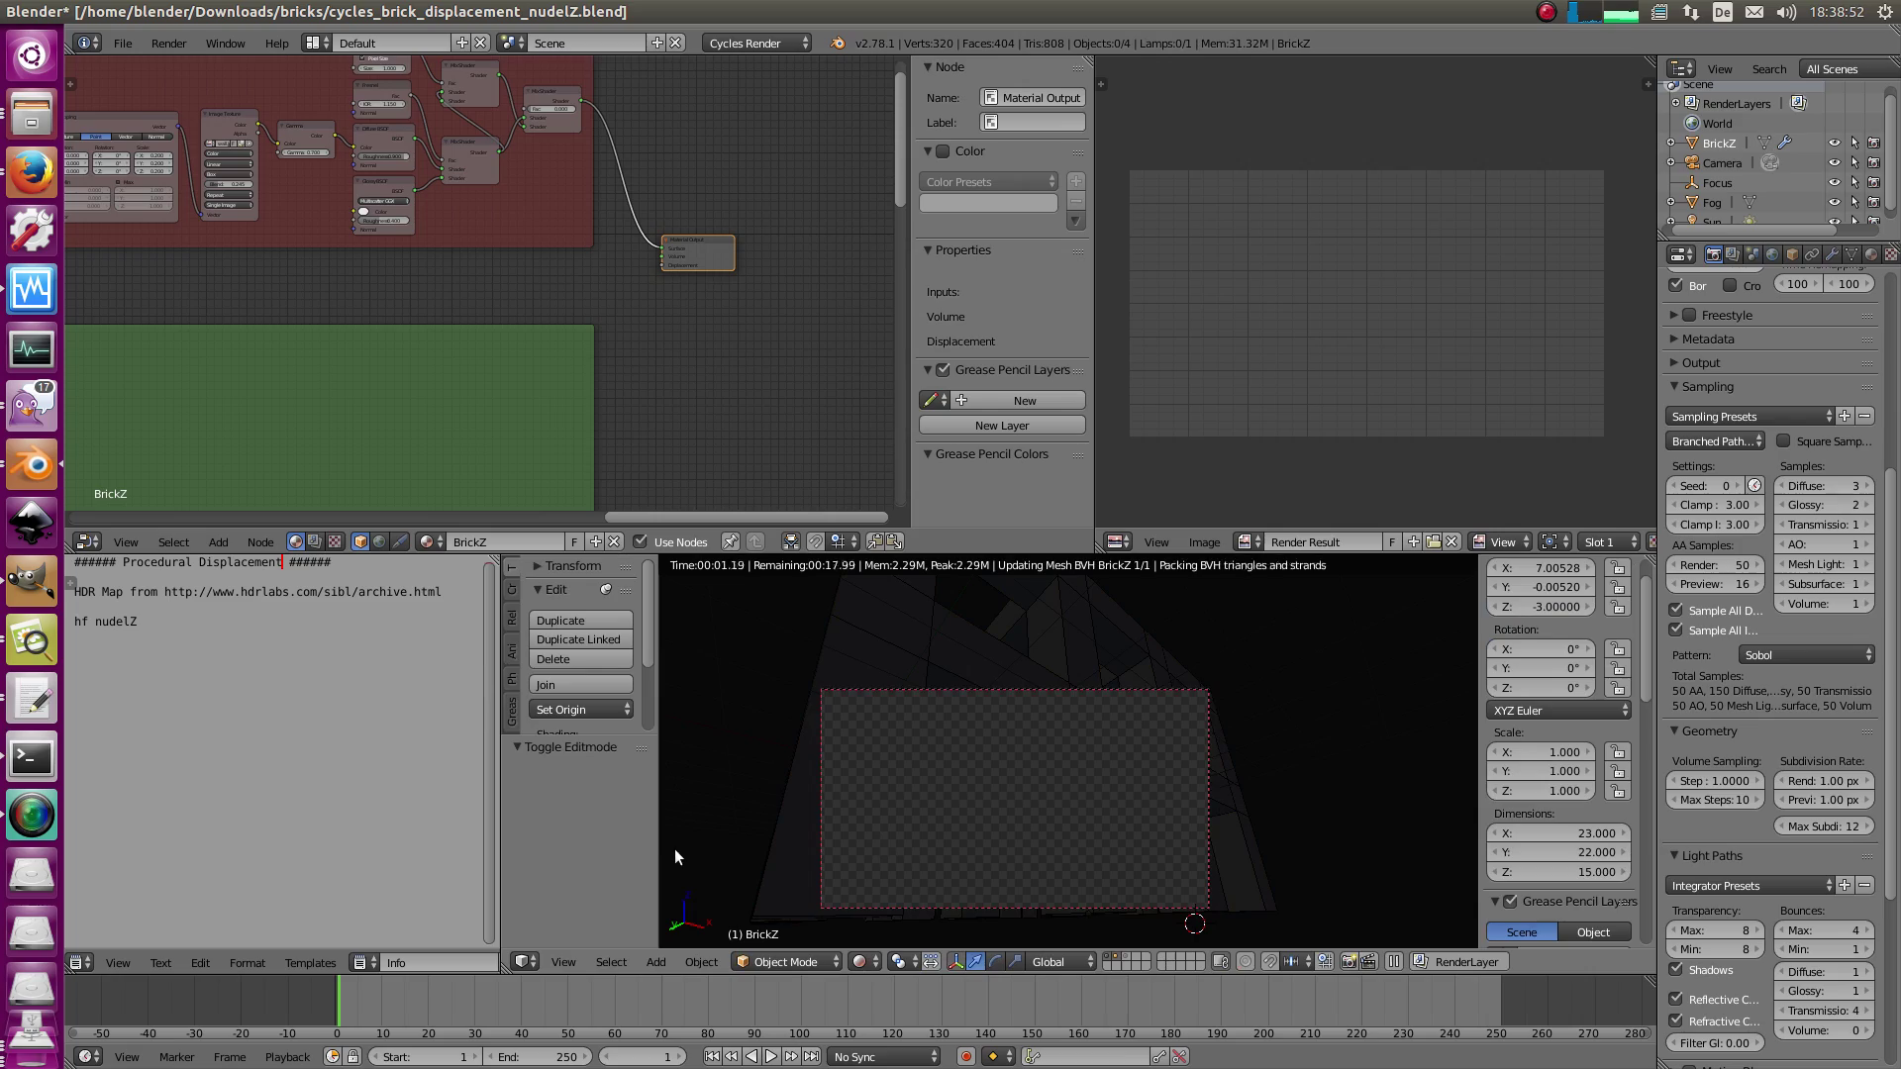
pyautogui.moveTo(954, 746); pyautogui.dragTo(858, 810, button='middle')
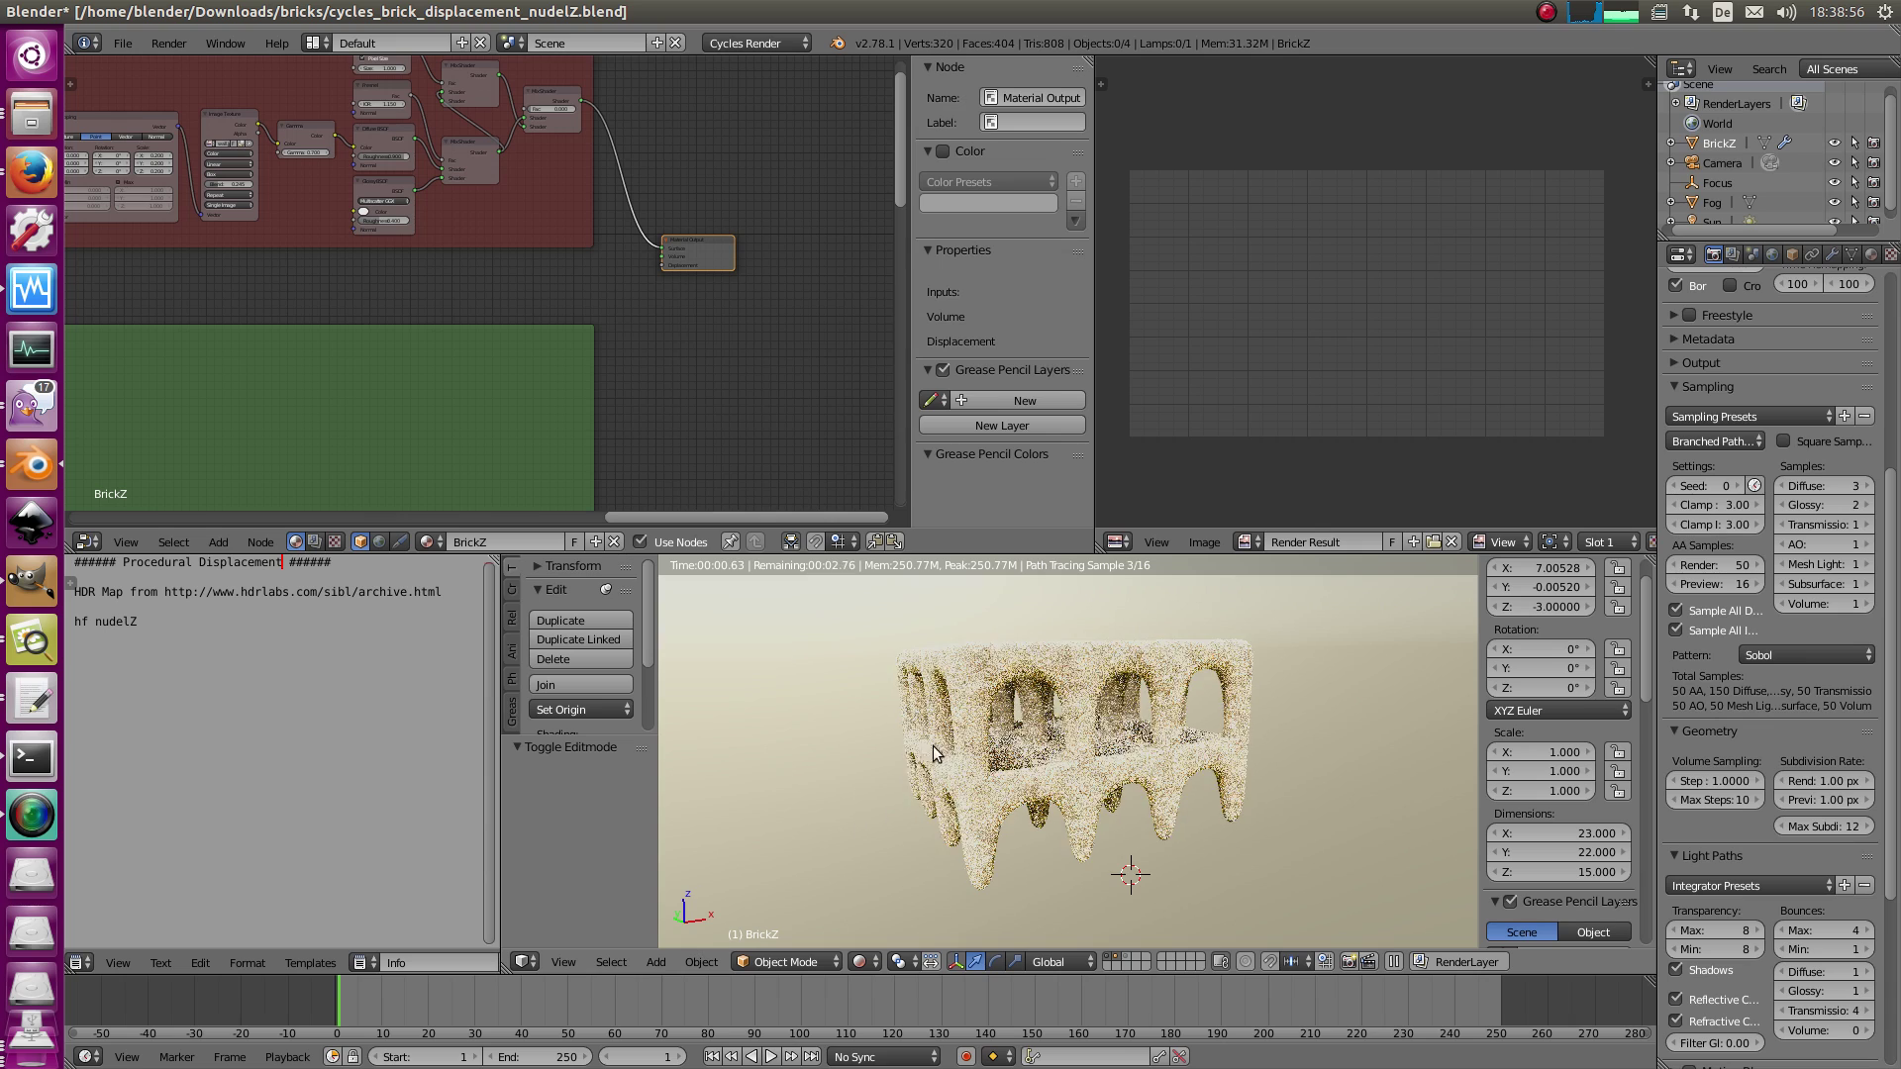
pyautogui.moveTo(865, 721); pyautogui.dragTo(869, 775, button='middle')
pyautogui.moveTo(947, 673); pyautogui.dragTo(911, 778, button='middle')
pyautogui.moveTo(1052, 844)
pyautogui.mouseDown(button='middle')
pyautogui.moveTo(1042, 672)
pyautogui.moveTo(1089, 645)
pyautogui.moveTo(1107, 570)
pyautogui.moveTo(1019, 681)
pyautogui.moveTo(1043, 845)
pyautogui.mouseUp(button='middle')
pyautogui.press('z')
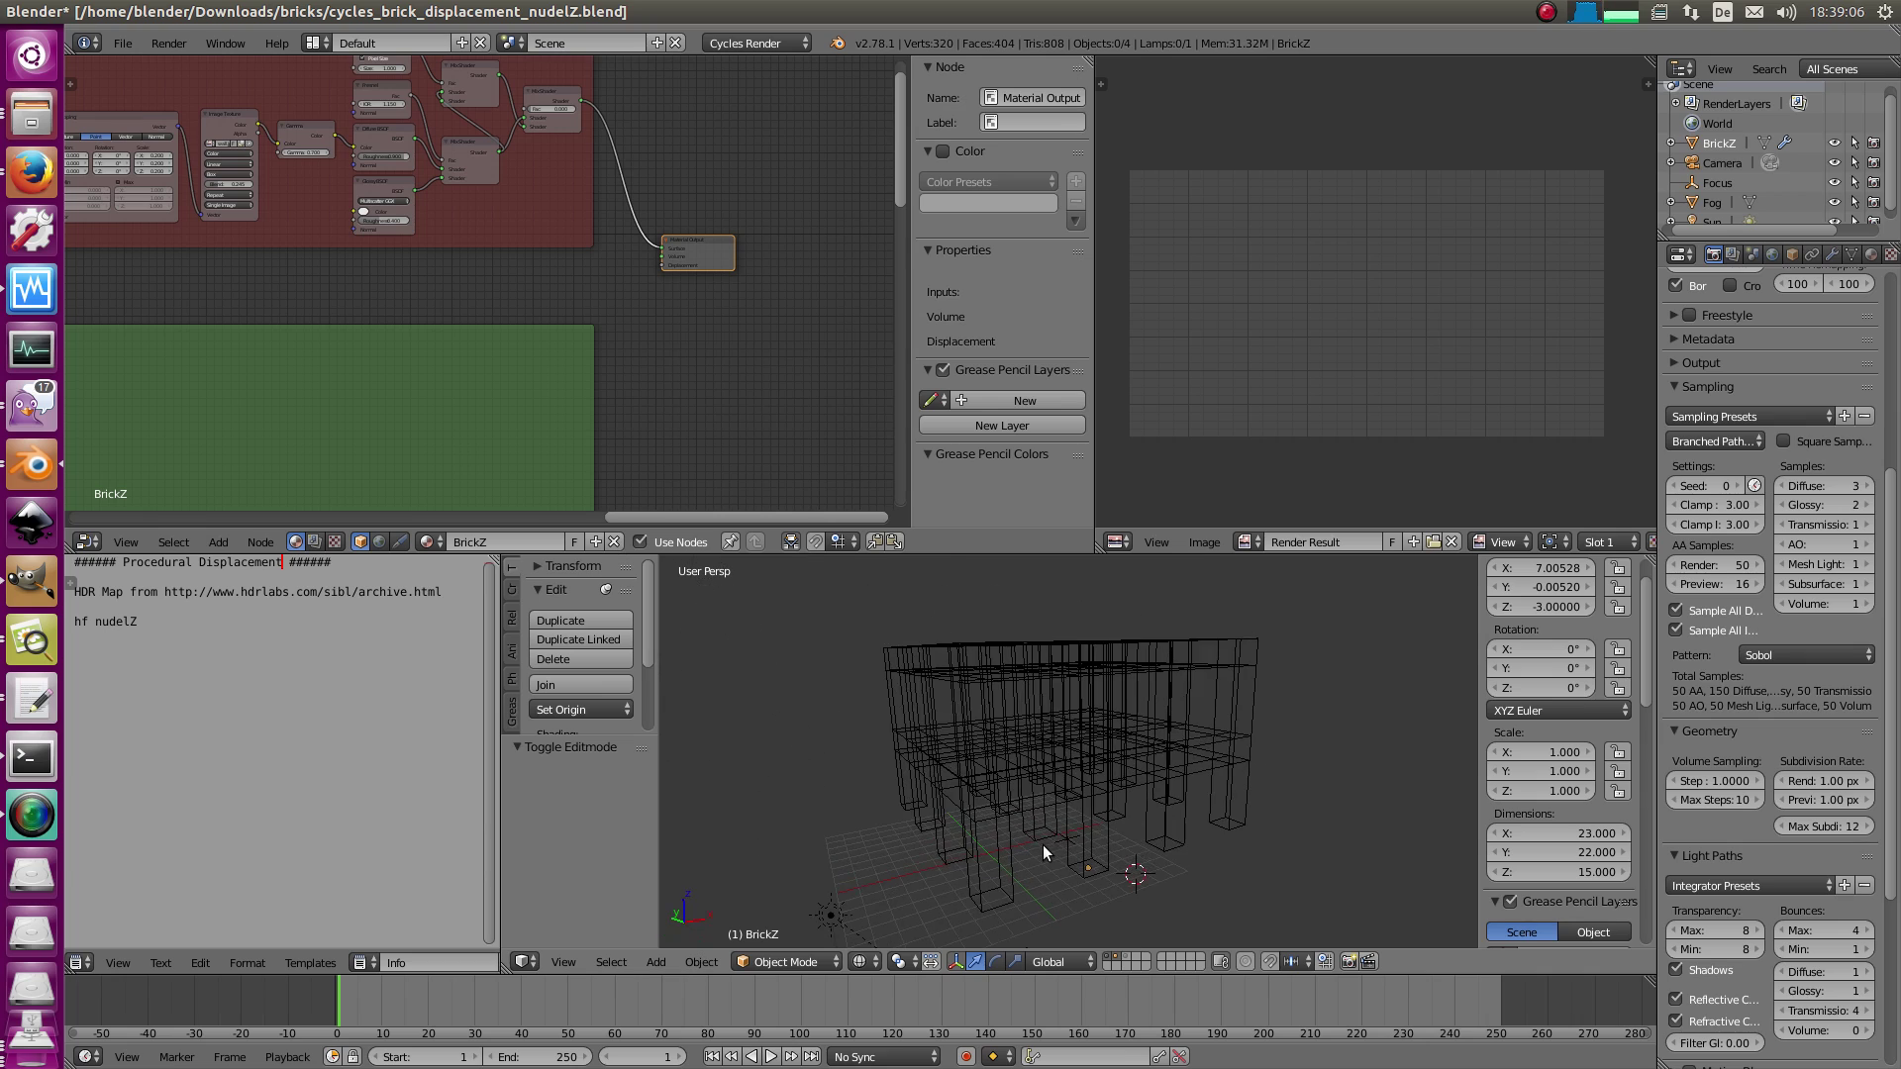
# - Select the four edges framing one upper-storey opening of the building in Edit Mode to examine the face's size
pyautogui.press('KP_0')
pyautogui.press('z')
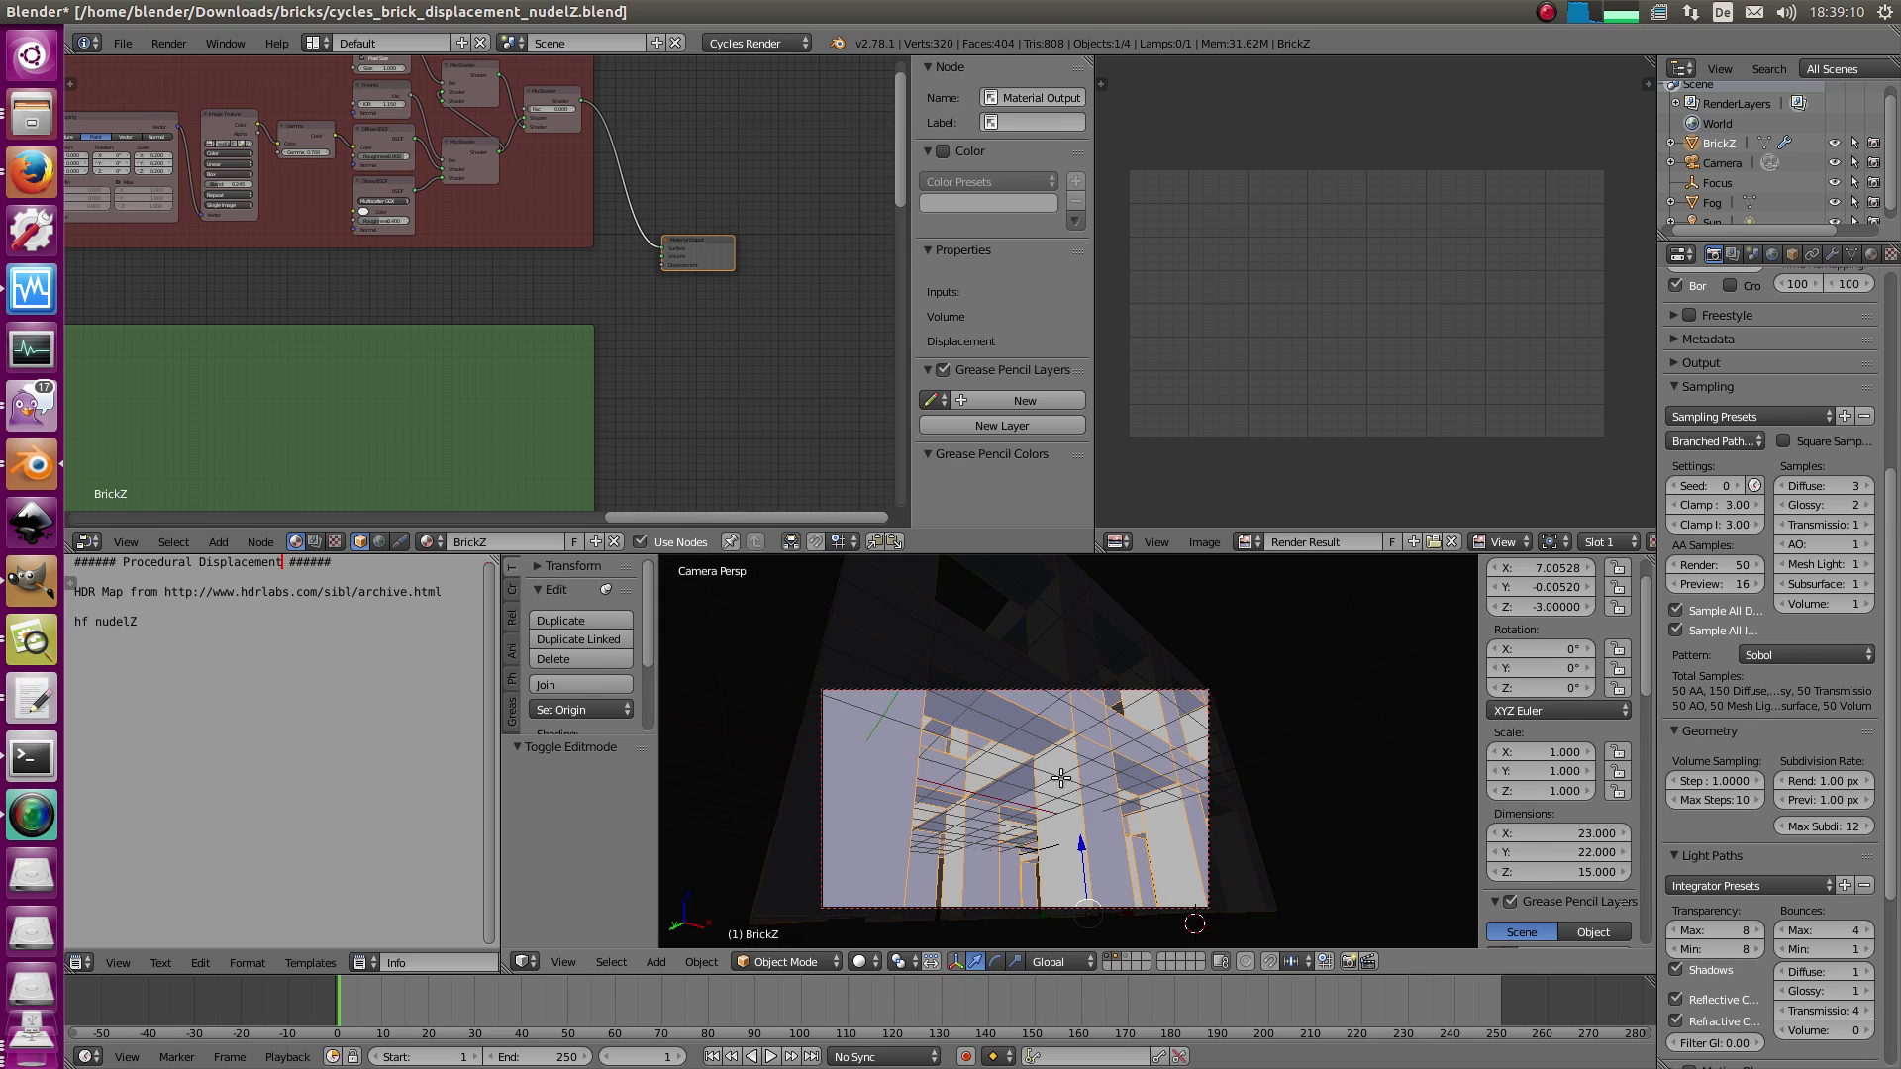
pyautogui.press('Tab')
pyautogui.moveTo(1142, 732); pyautogui.dragTo(872, 797, button='middle')
pyautogui.rightClick(871, 797)
pyautogui.keyDown('shift'); pyautogui.rightClick(828, 674); pyautogui.keyUp('shift')
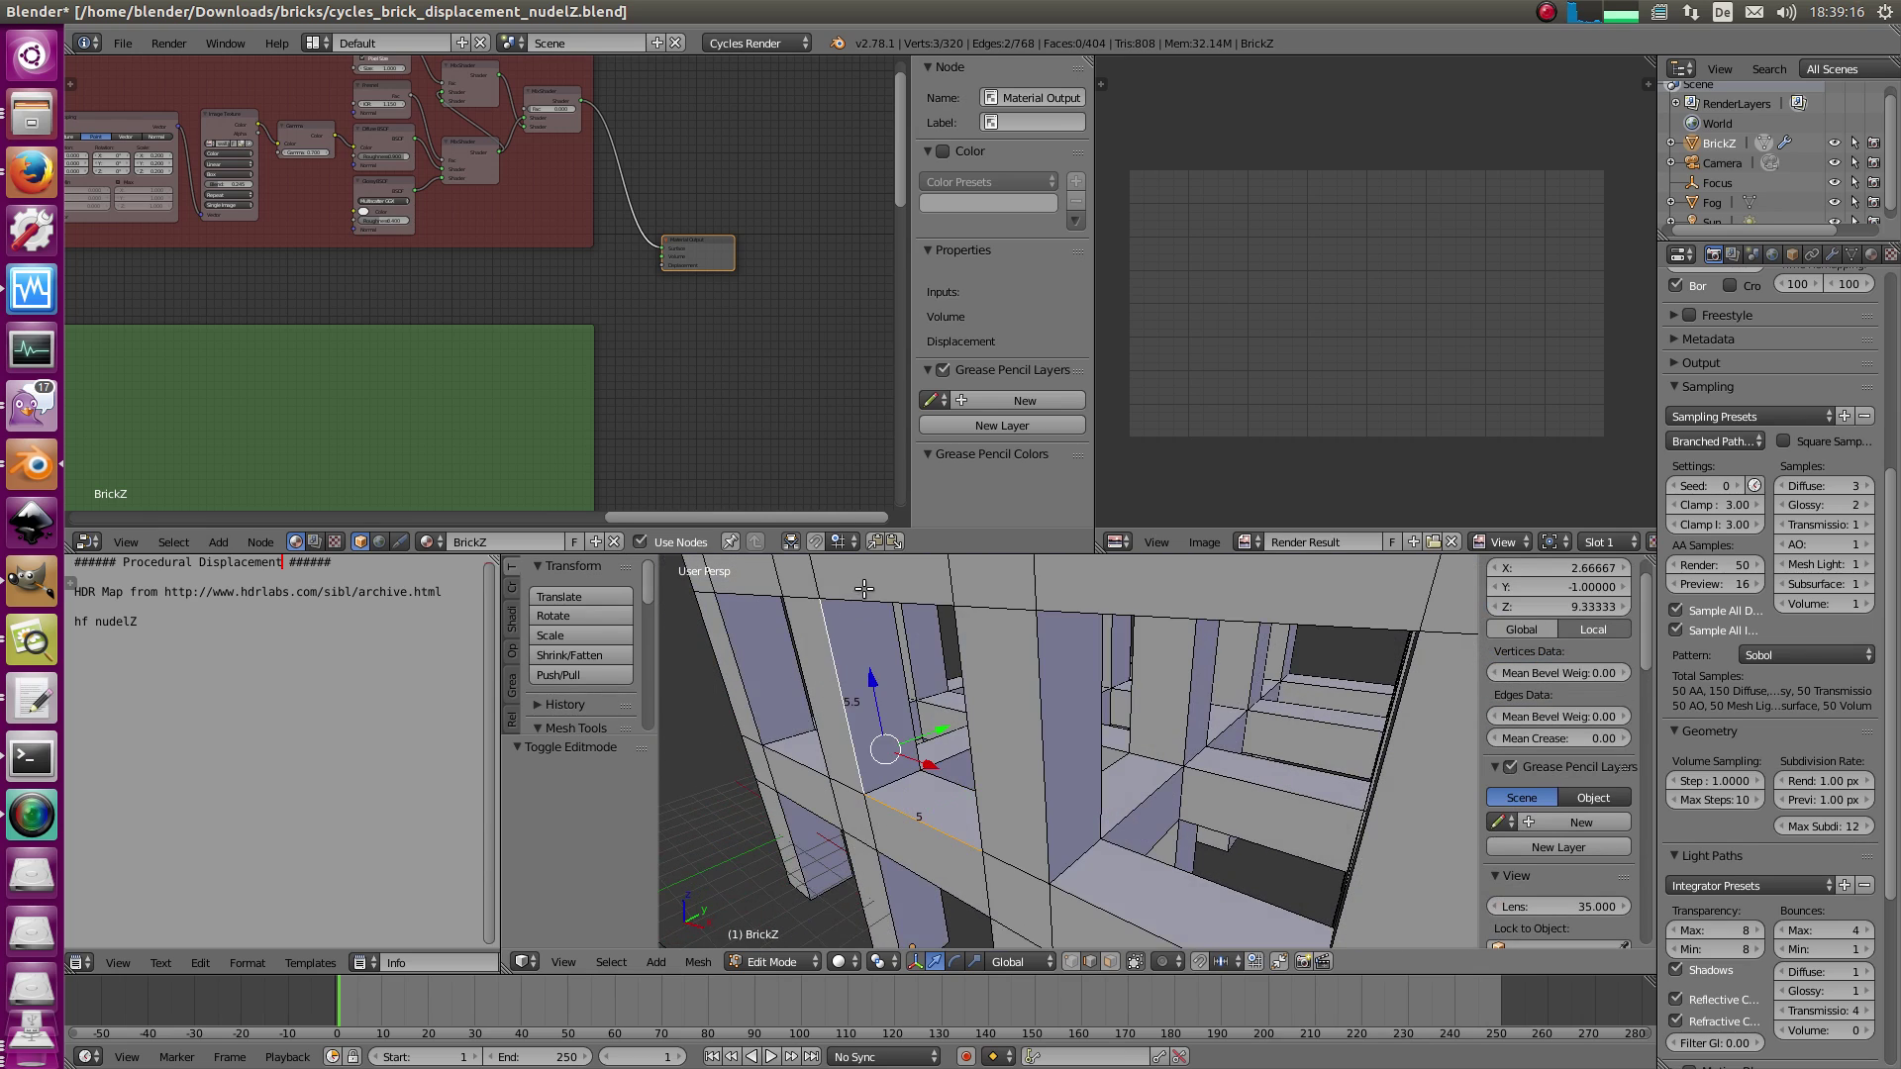
pyautogui.keyDown('shift'); pyautogui.rightClick(865, 591); pyautogui.keyUp('shift')
pyautogui.keyDown('shift'); pyautogui.rightClick(988, 694); pyautogui.keyUp('shift')
pyautogui.moveTo(1149, 626); pyautogui.dragTo(1260, 575, button='middle')
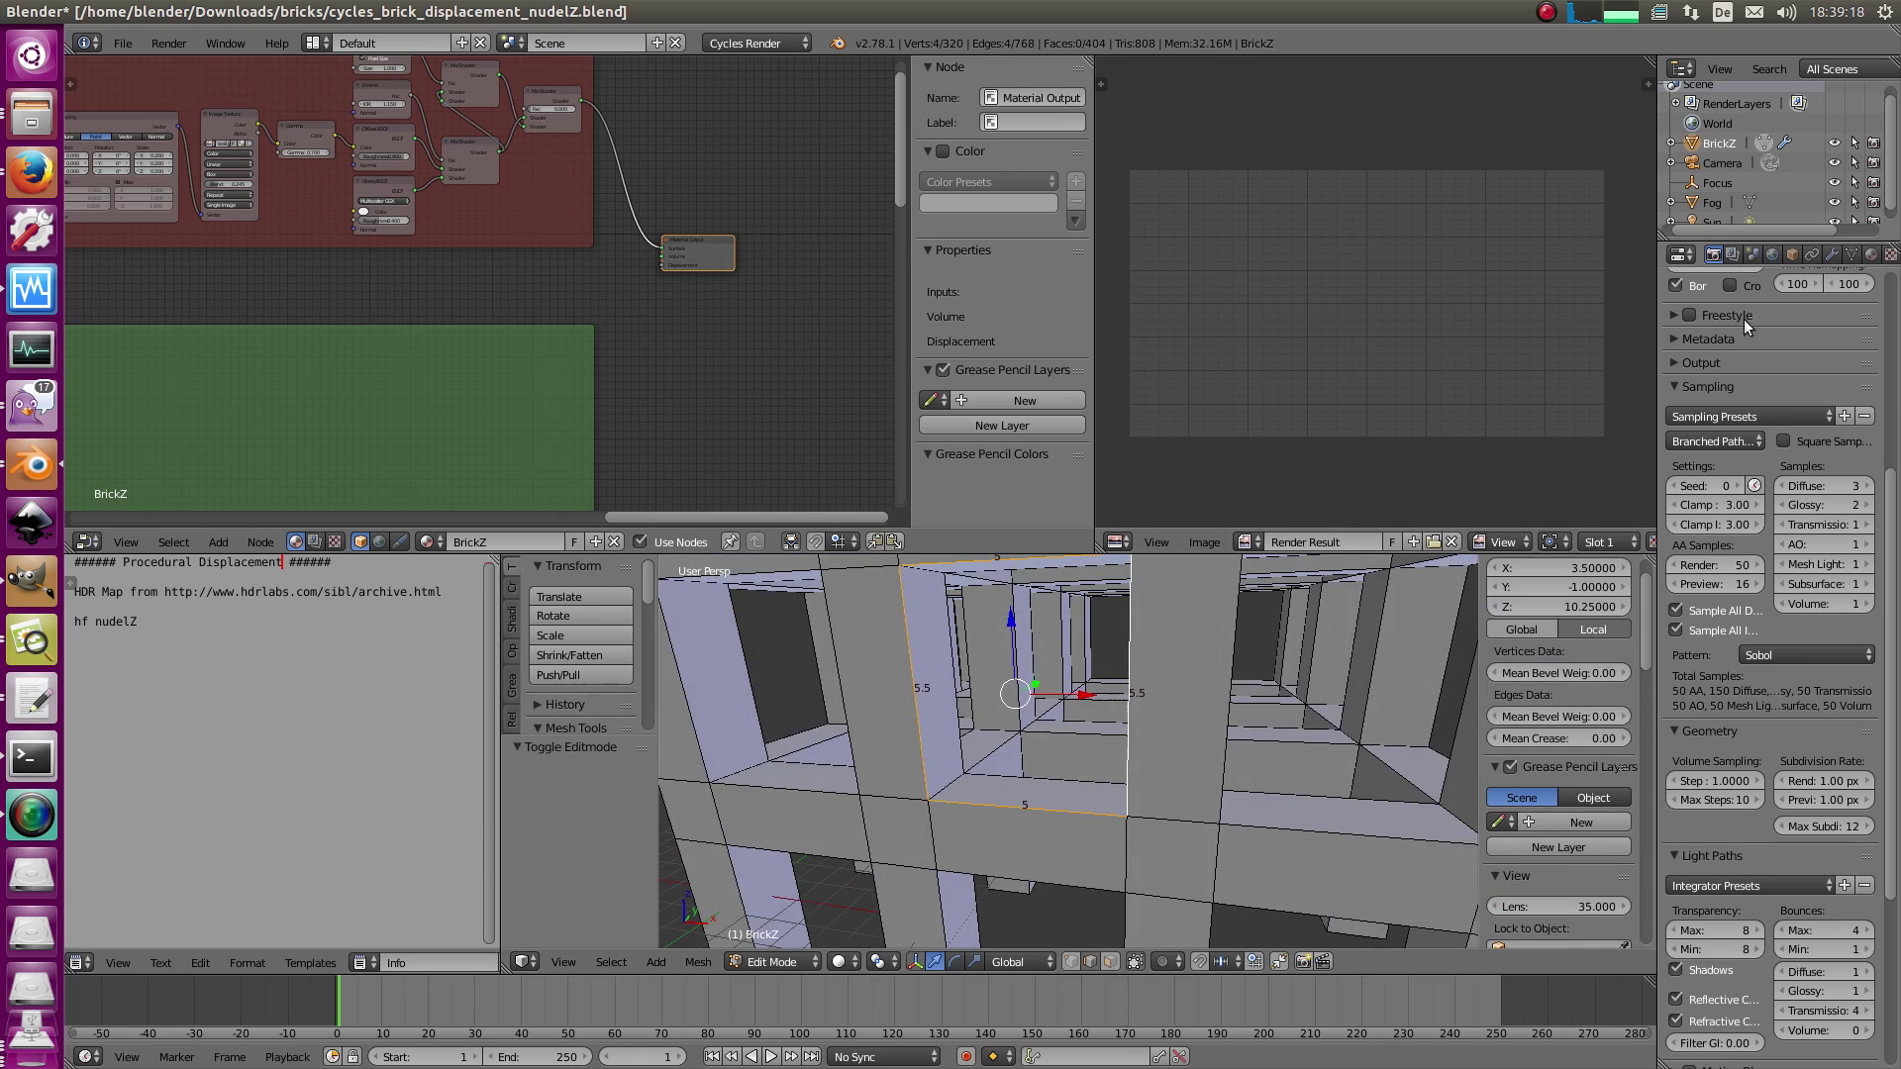
# - Show BrickZ's Subdivision Surface modifier settings and view the whole building again in Object Mode
pyautogui.click(1833, 255)
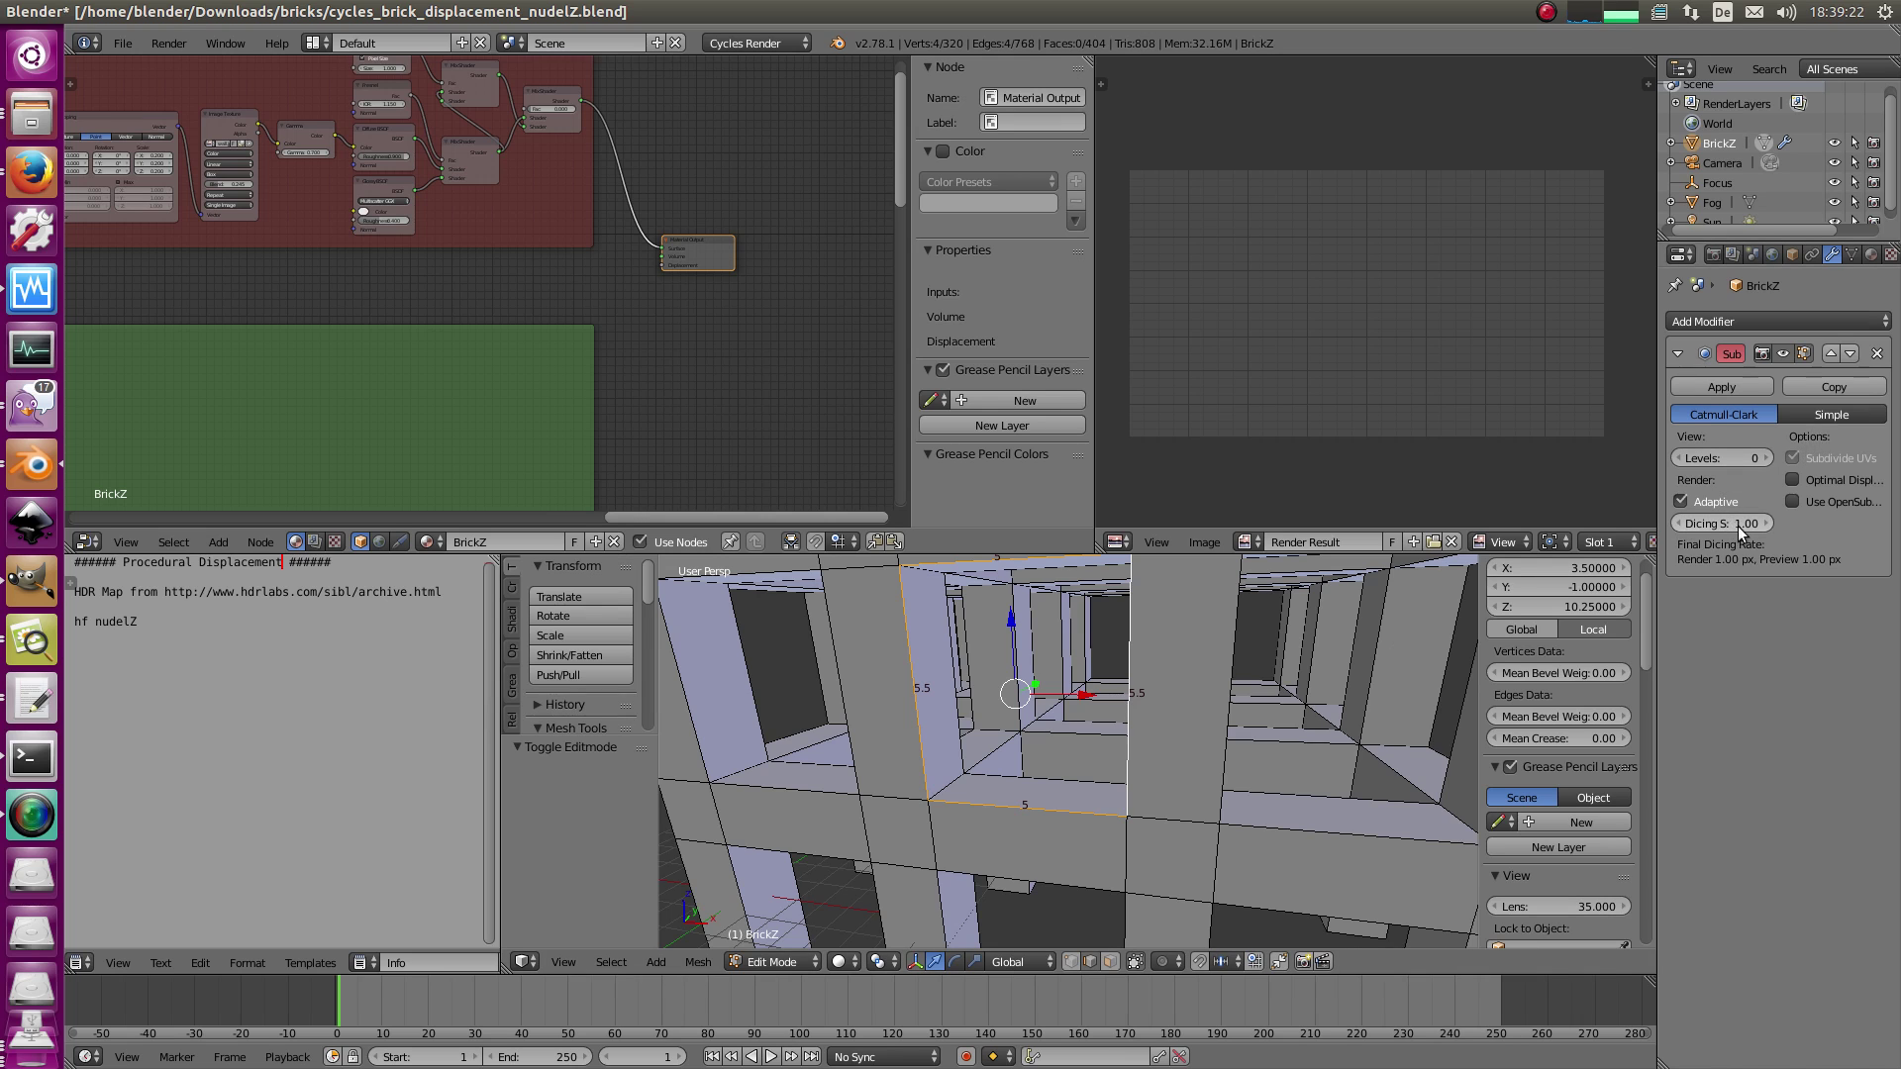
pyautogui.scroll(-6, 1240, 687)
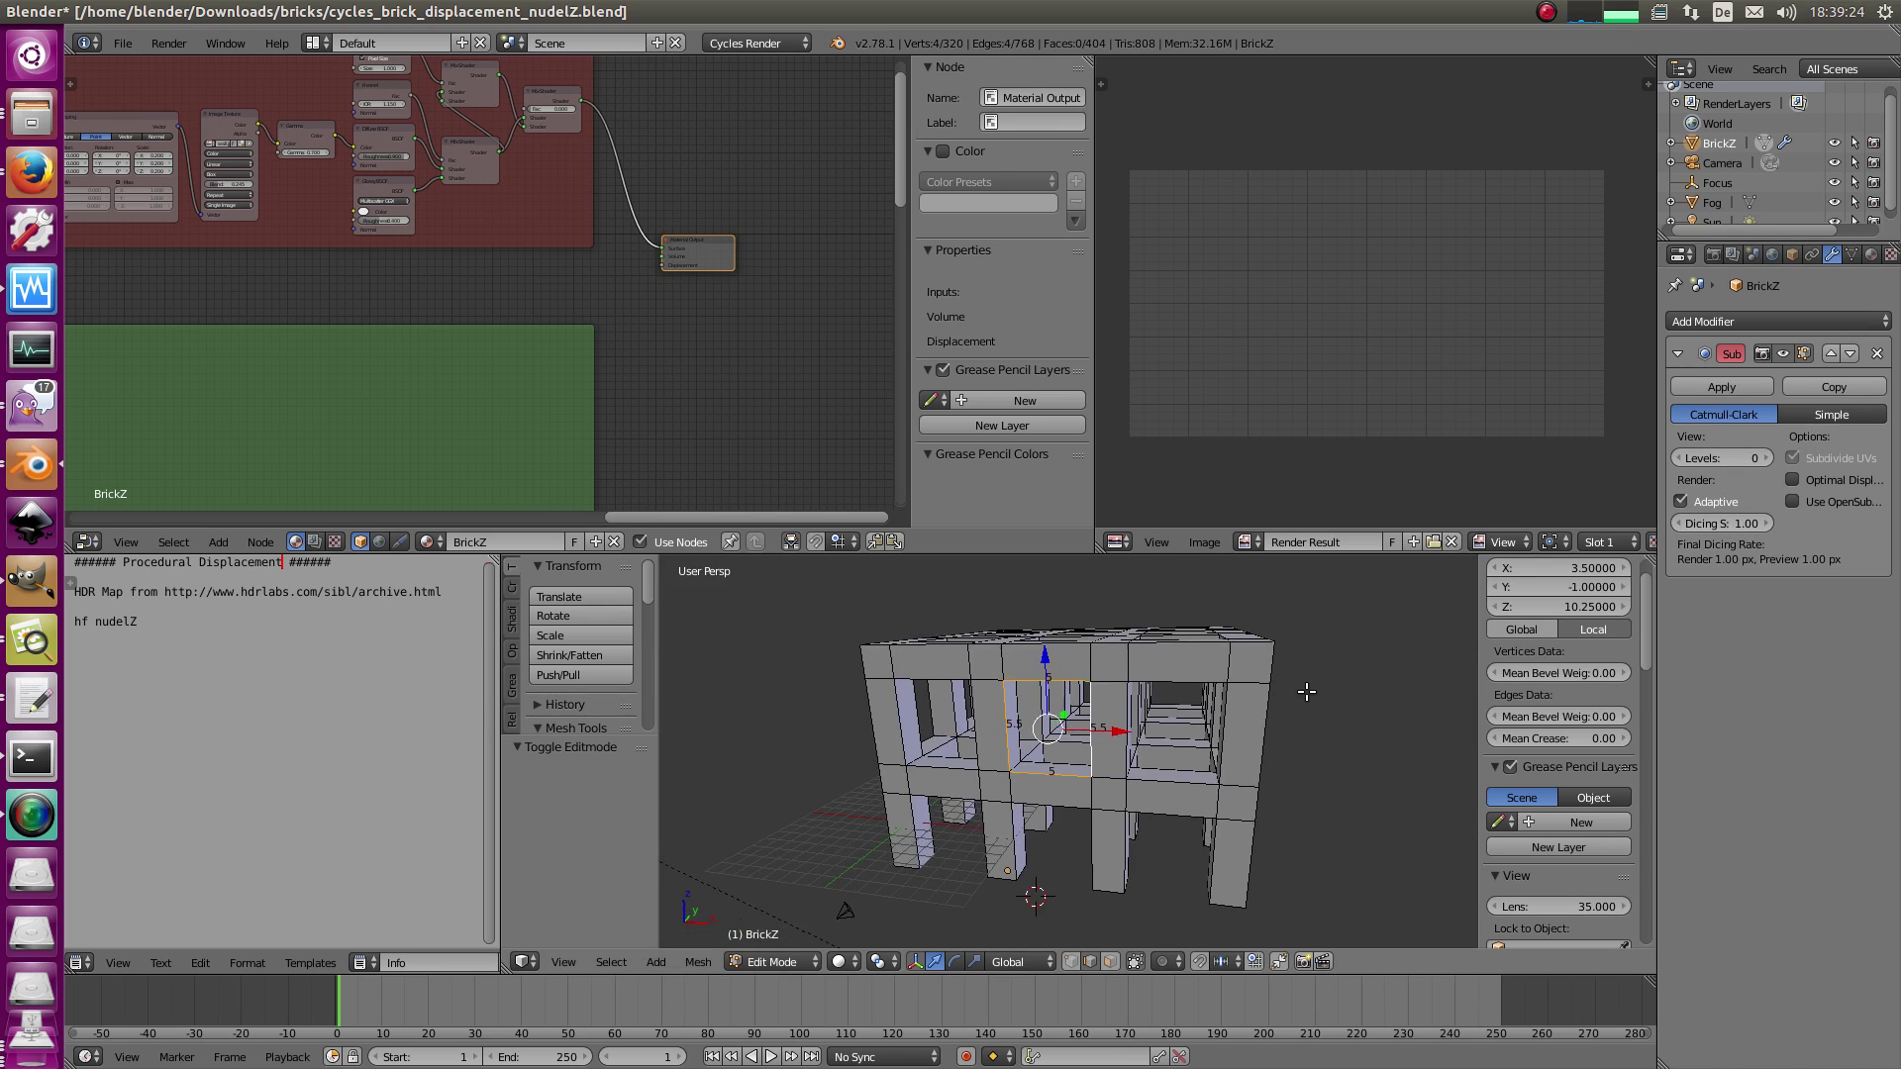
pyautogui.moveTo(1240, 687); pyautogui.dragTo(1295, 726, button='middle')
pyautogui.press('Tab')
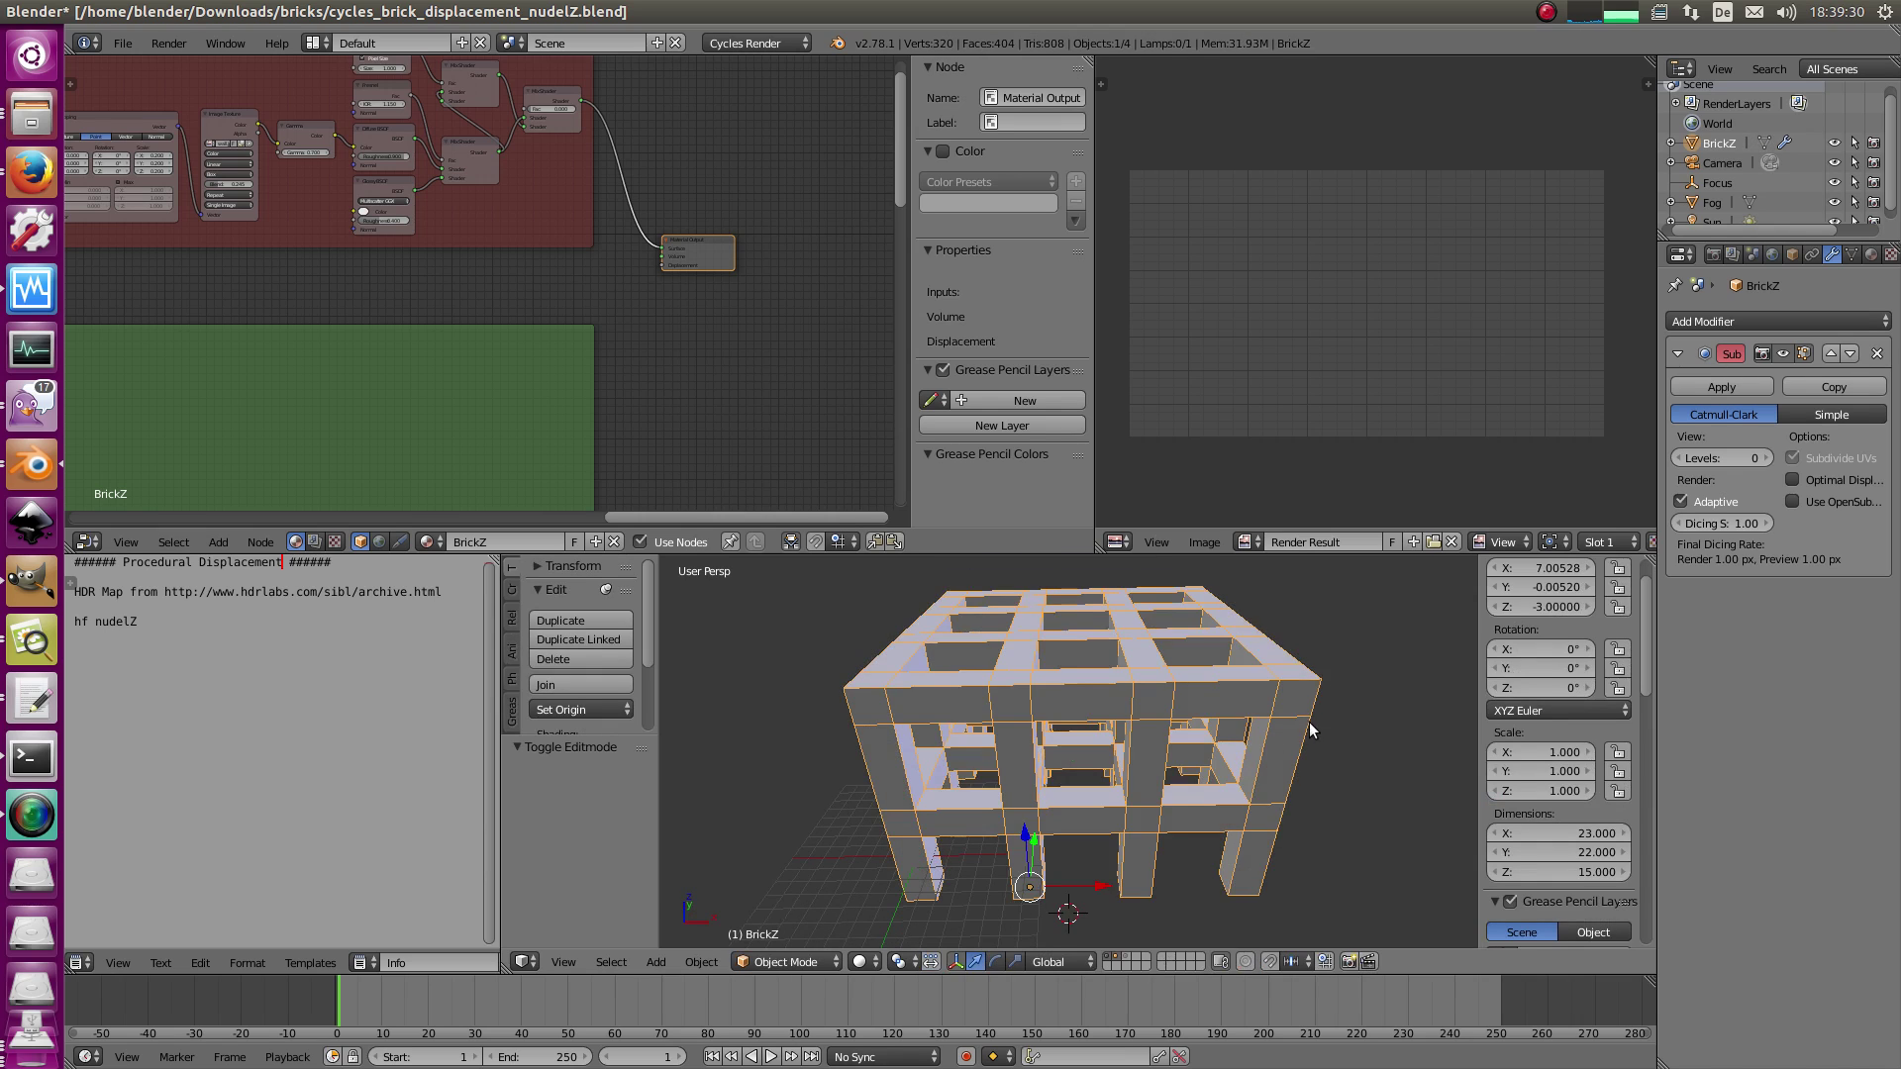